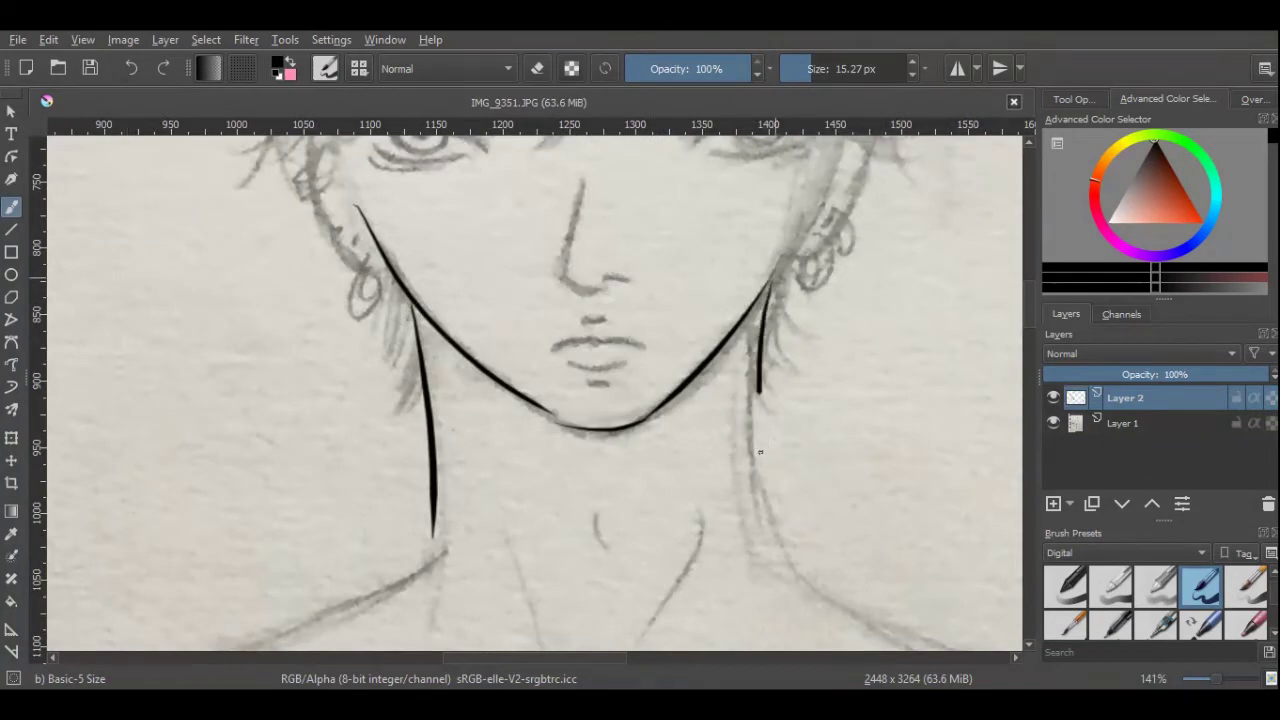
# Redraw the right-hand contour of the man's neck as one long curve from the jaw down to the shoulder.
pyautogui.hotkey('ctrl', 'z')
pyautogui.moveTo(770, 285); pyautogui.dragTo(792, 598)
pyautogui.hotkey('ctrl', 'z')
pyautogui.hotkey('ctrl', 'shift', 'z')
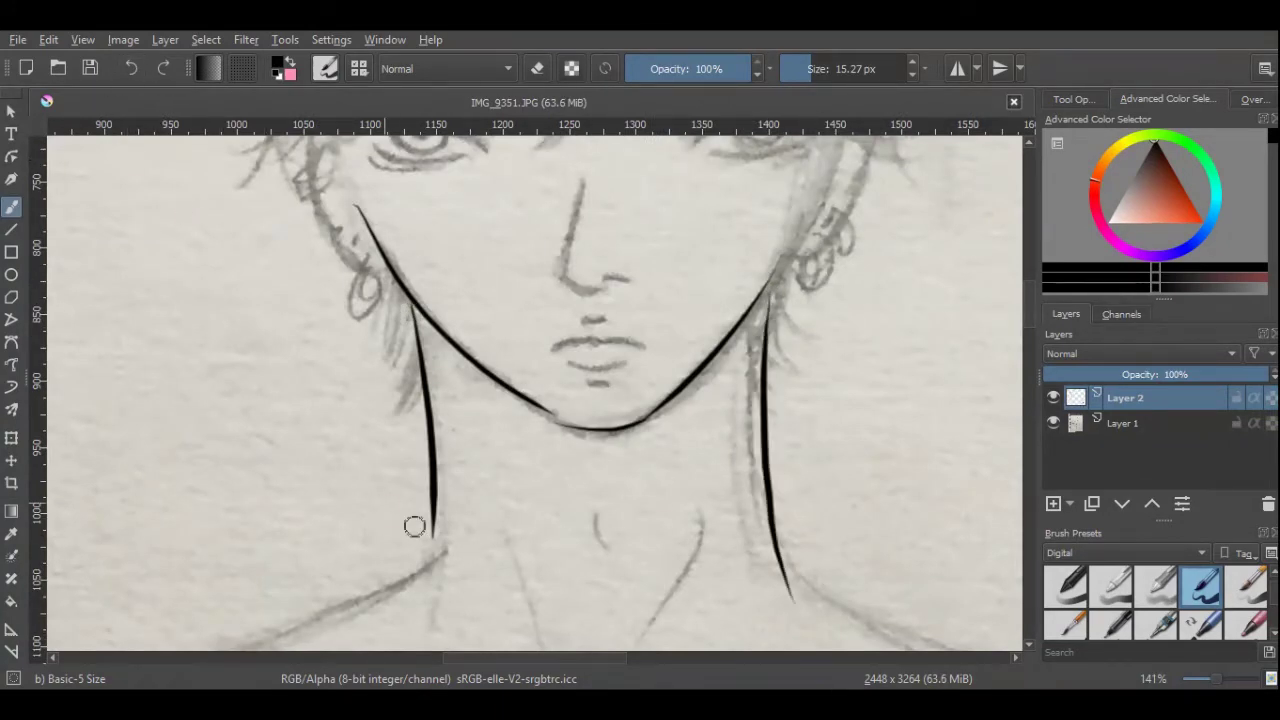
# Ink the shoulder slopes on both sides of the neck and the outer contour of the right-hand upper arm.
pyautogui.moveTo(421, 537); pyautogui.dragTo(250, 650)
pyautogui.moveTo(1222, 683); pyautogui.dragTo(1208, 683)
pyautogui.scroll(-5, 540, 390)
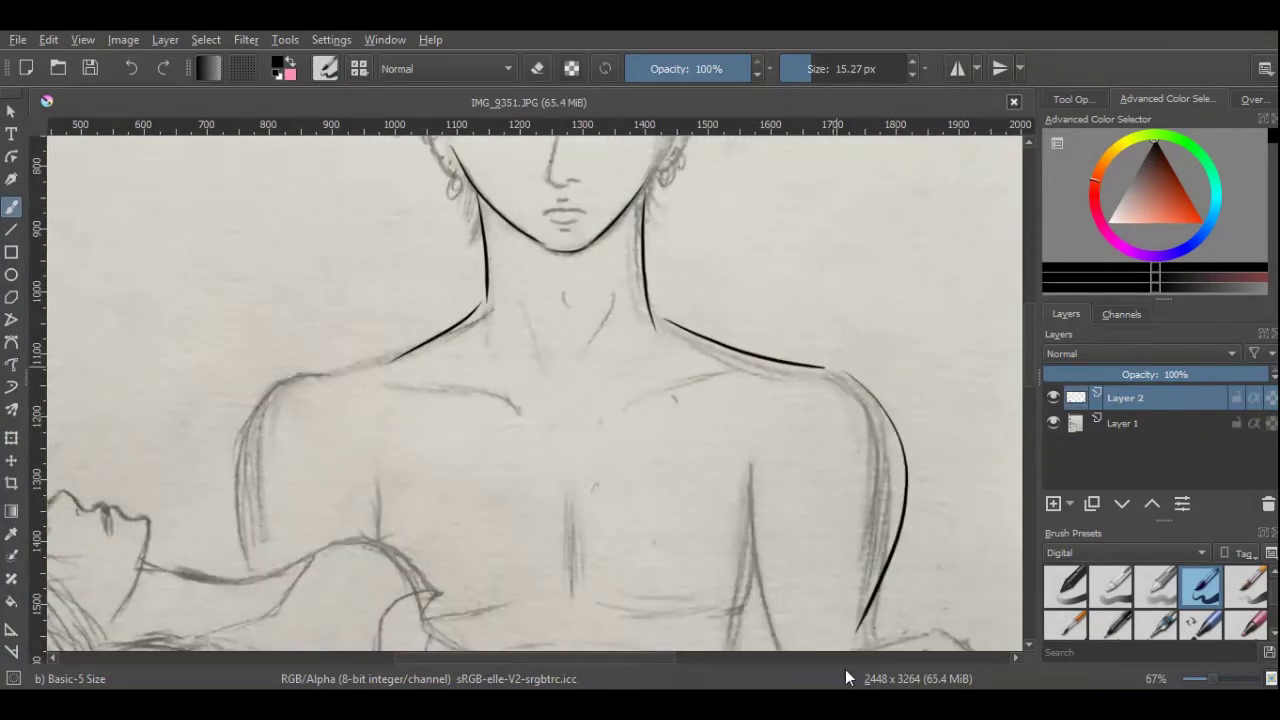
# Ink the rest of the left-hand shoulder and its arm's outer contour, plus the inner arm lines beside the chest.
pyautogui.scroll(-5, 457, 257)
pyautogui.moveTo(374, 169); pyautogui.dragTo(265, 175)
pyautogui.hotkey('ctrl', 'z')
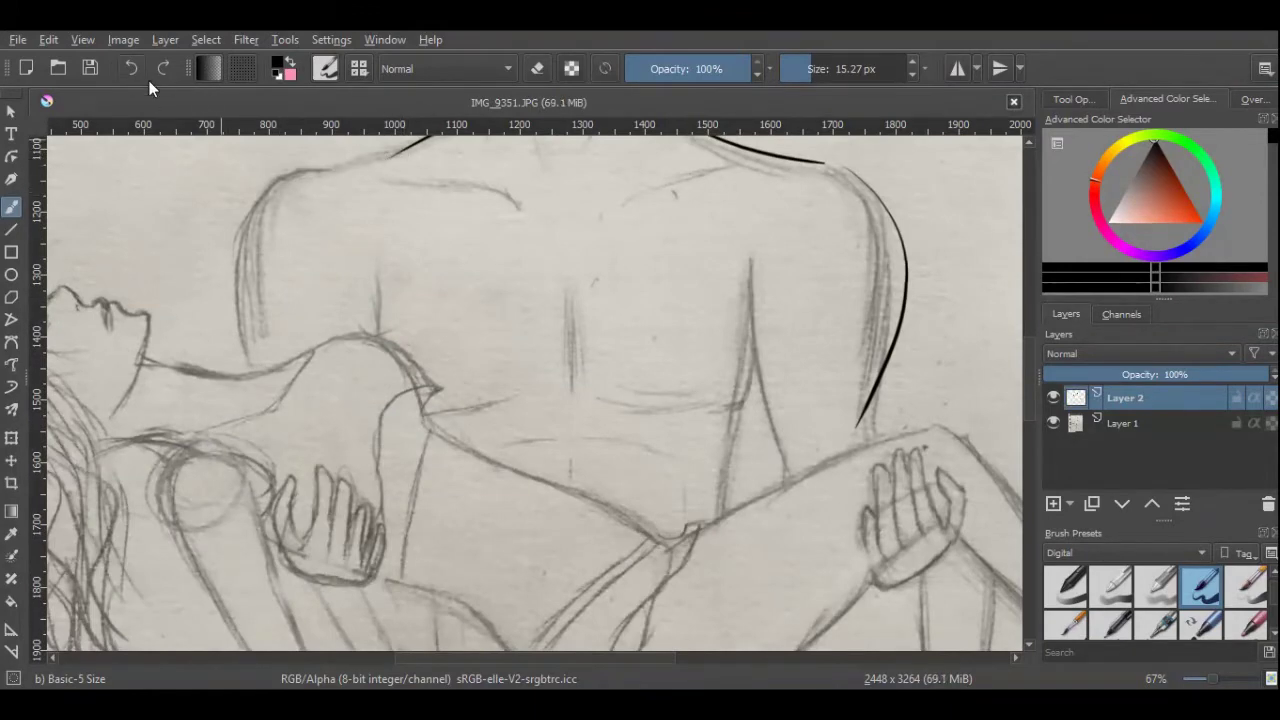
pyautogui.scroll(2, 417, 202)
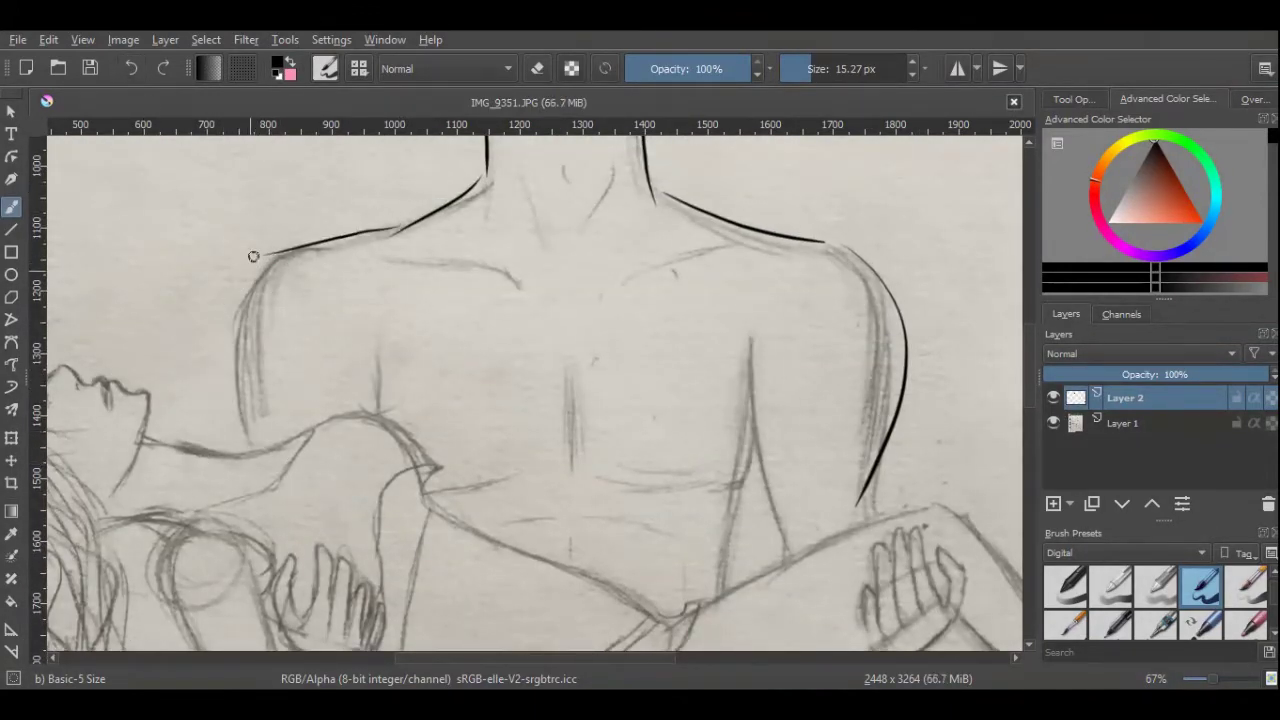
pyautogui.moveTo(250, 270); pyautogui.dragTo(242, 461)
pyautogui.moveTo(380, 352); pyautogui.dragTo(380, 416)
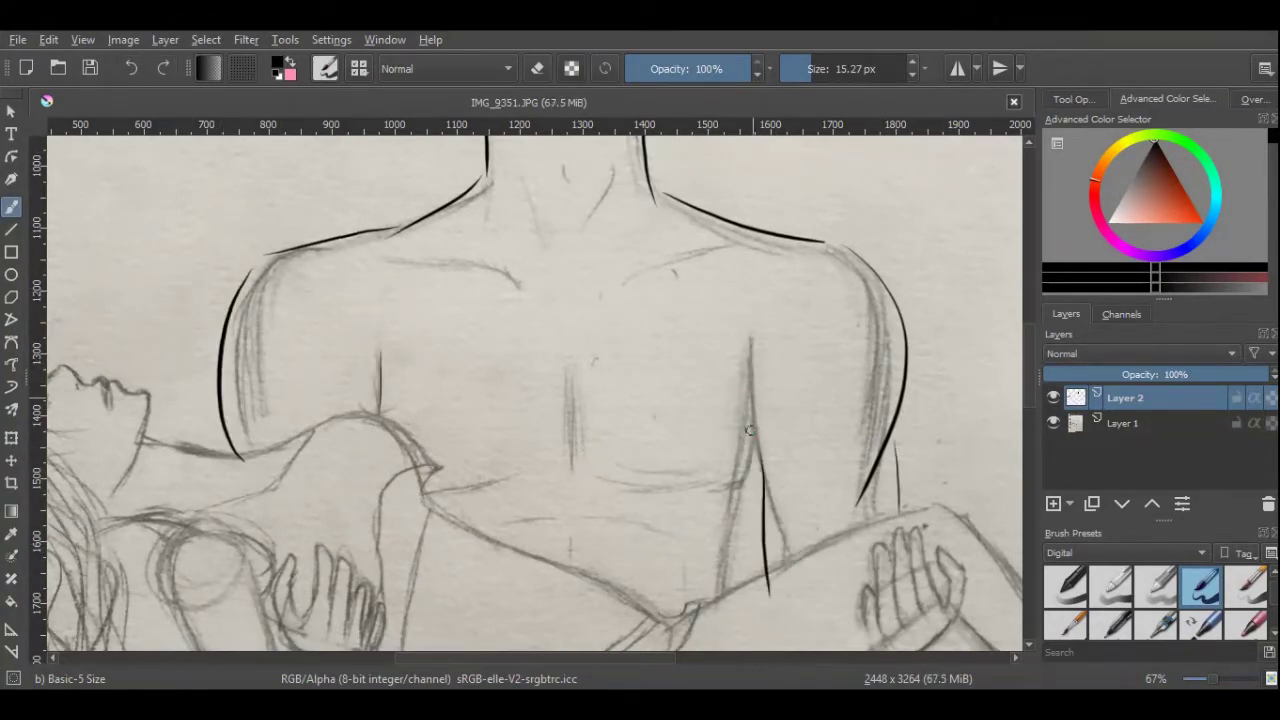
# Ink the right-hand side of the man's torso along the inner arm, from the armpit down to the waist.
pyautogui.scroll(3, 868, 466)
pyautogui.moveTo(691, 274); pyautogui.dragTo(498, 612)
pyautogui.scroll(1, 700, 400)
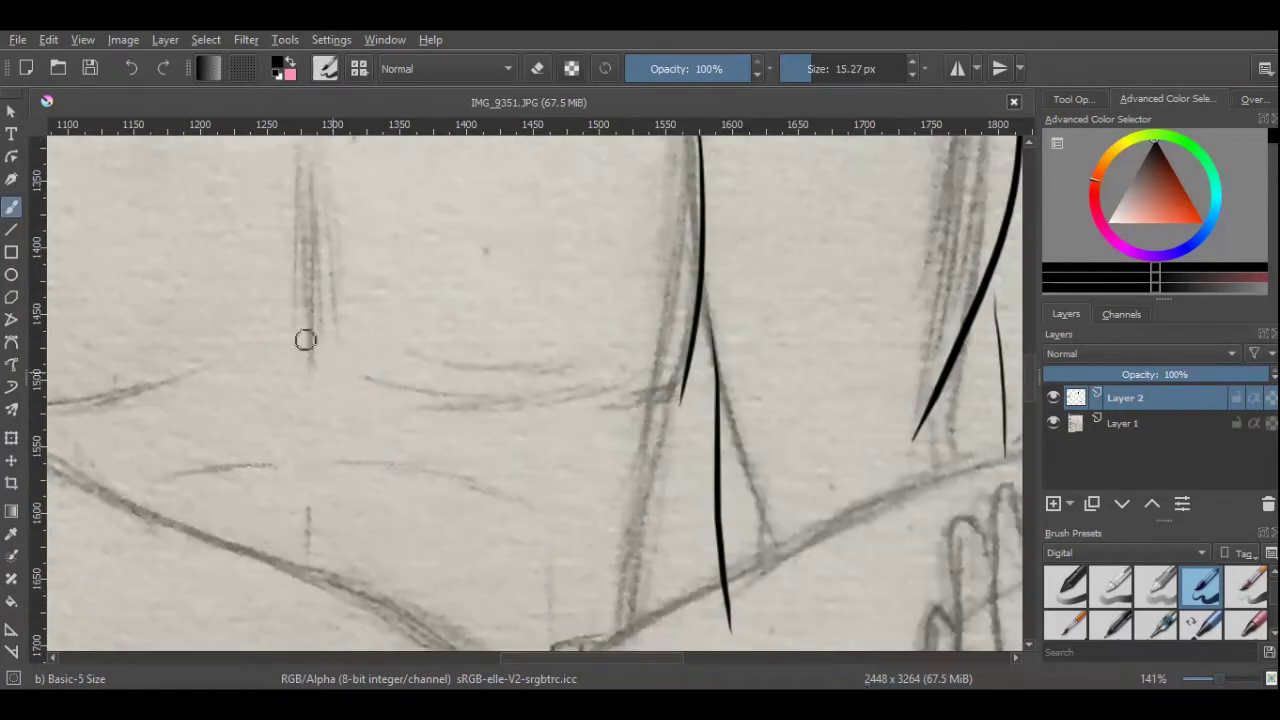
pyautogui.click(131, 68)
pyautogui.scroll(3, 828, 378)
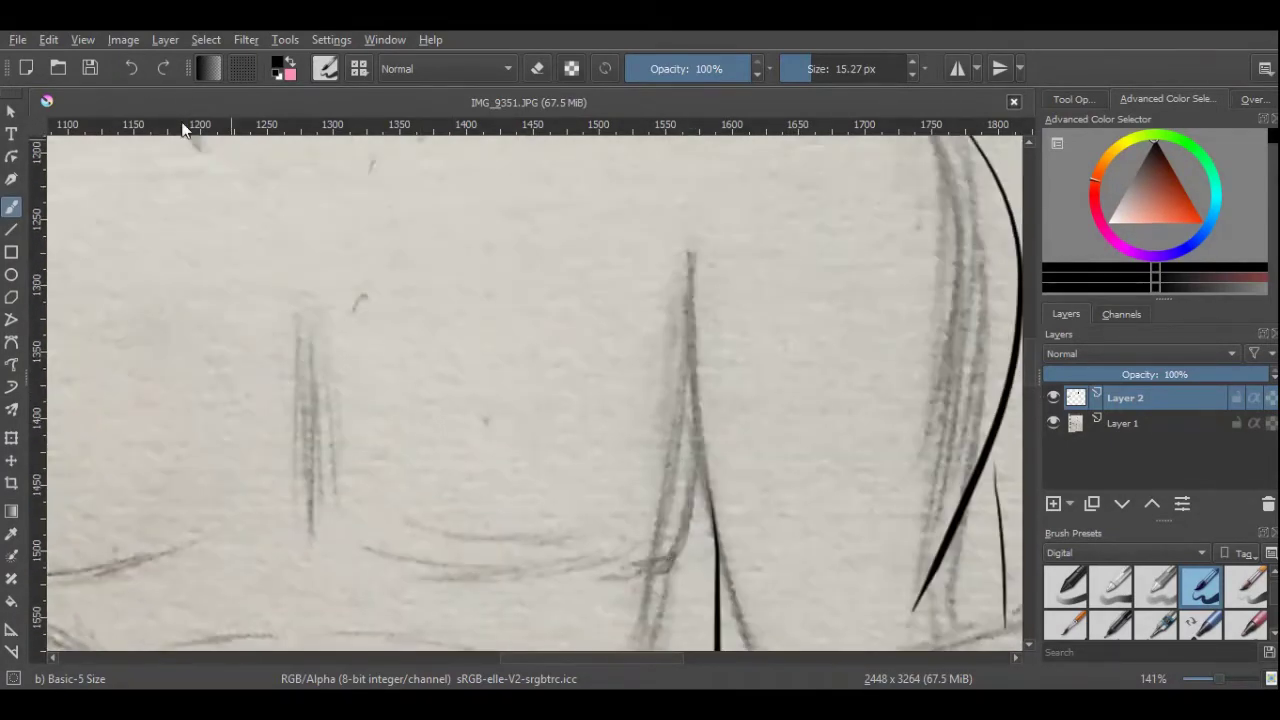
pyautogui.scroll(-1, 691, 214)
pyautogui.moveTo(691, 200); pyautogui.dragTo(600, 512)
pyautogui.hotkey('ctrl', 'z')
pyautogui.scroll(-3, 215, 183)
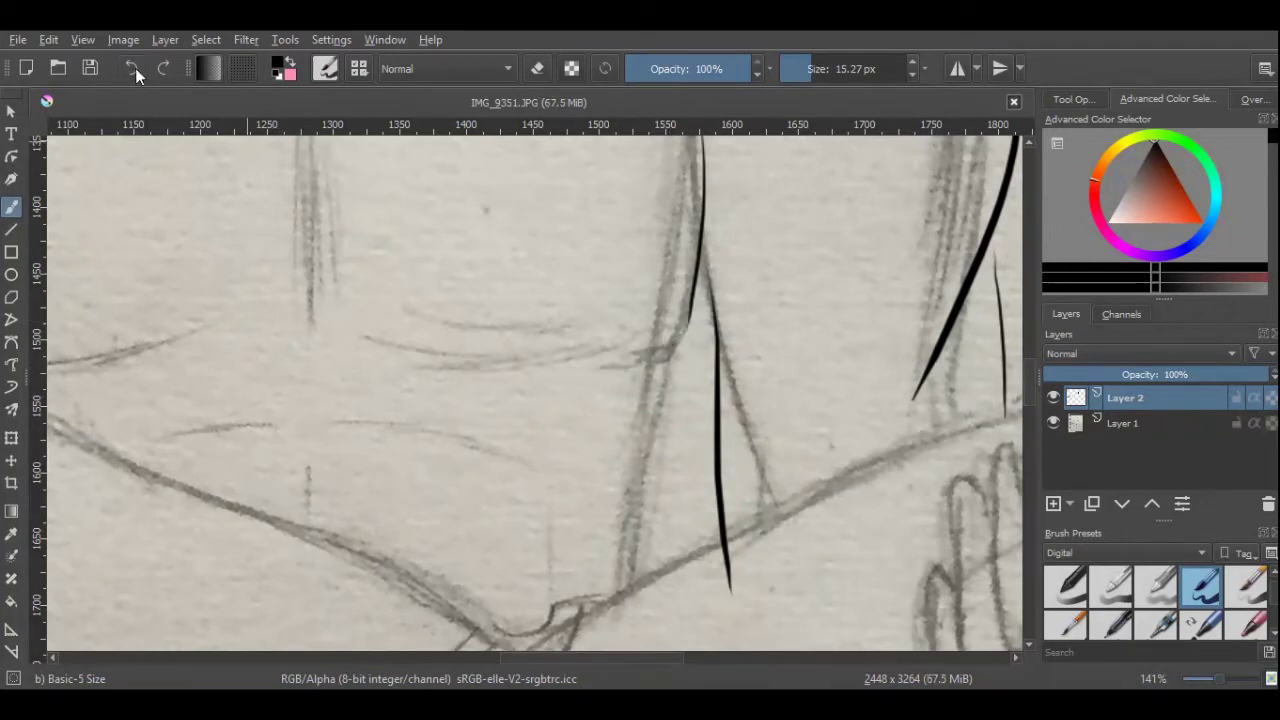
pyautogui.moveTo(672, 362)
pyautogui.mouseDown()
pyautogui.moveTo(626, 600)
pyautogui.moveTo(636, 506)
pyautogui.moveTo(622, 588)
pyautogui.mouseUp()
pyautogui.hotkey('ctrl', 'z')
# Ink the curves under the chest, the two abdomen lines and the vertical centre line of the chest.
pyautogui.moveTo(612, 488); pyautogui.dragTo(345, 428)
pyautogui.moveTo(322, 350); pyautogui.dragTo(536, 372)
pyautogui.hscroll(-5, 400, 365)
pyautogui.hotkey('ctrl', 'z')
pyautogui.moveTo(658, 350); pyautogui.dragTo(855, 372)
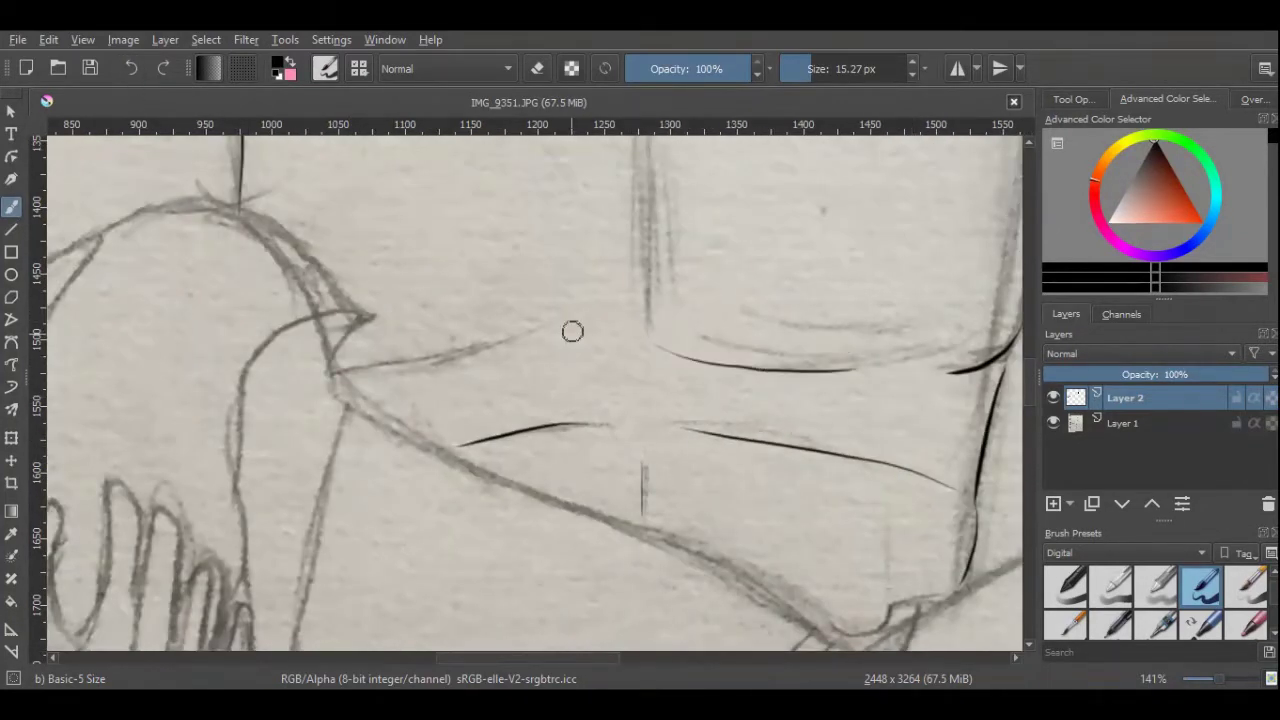
pyautogui.moveTo(572, 330); pyautogui.dragTo(408, 376)
pyautogui.scroll(3, 600, 400)
pyautogui.moveTo(626, 254); pyautogui.dragTo(623, 422)
# Ink the Adam's apple, the two slanted neck lines and both collarbones.
pyautogui.keyDown('ctrl'); pyautogui.scroll(-5, 774, 637); pyautogui.keyUp('ctrl')
pyautogui.scroll(-3, 900, 500)
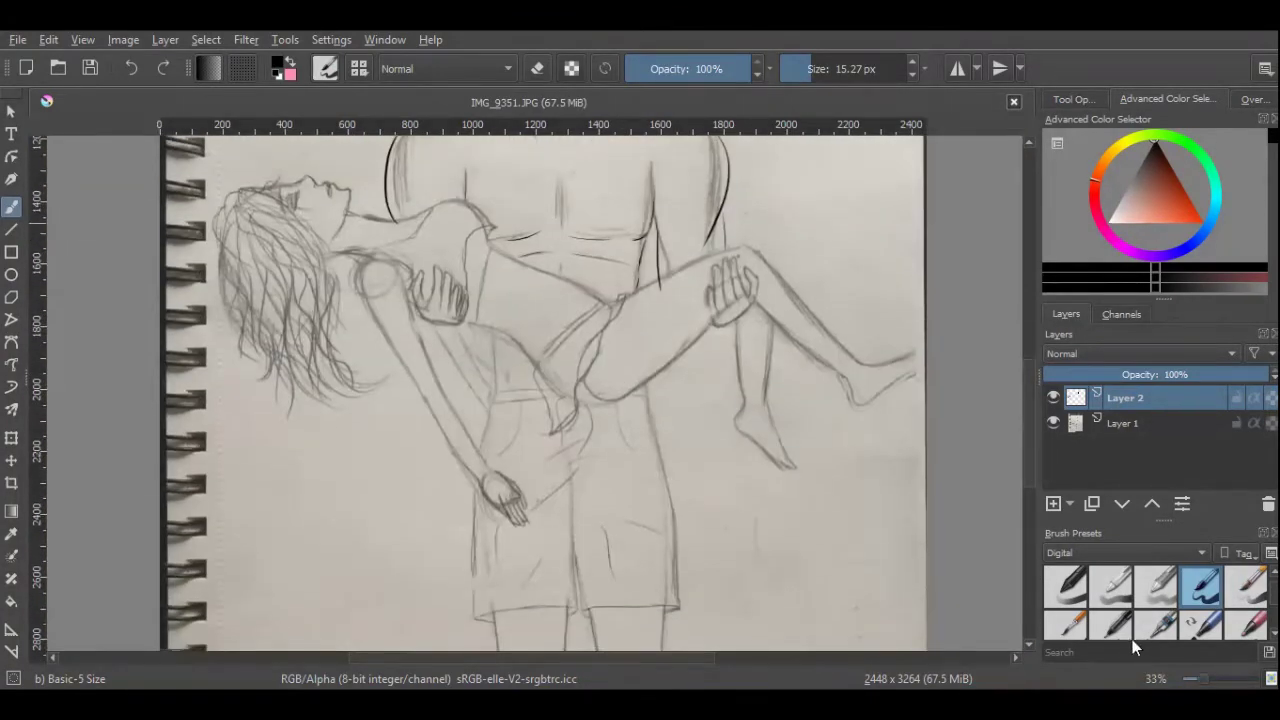
pyautogui.scroll(3, 1026, 419)
pyautogui.keyDown('ctrl'); pyautogui.scroll(5, 1029, 325); pyautogui.keyUp('ctrl')
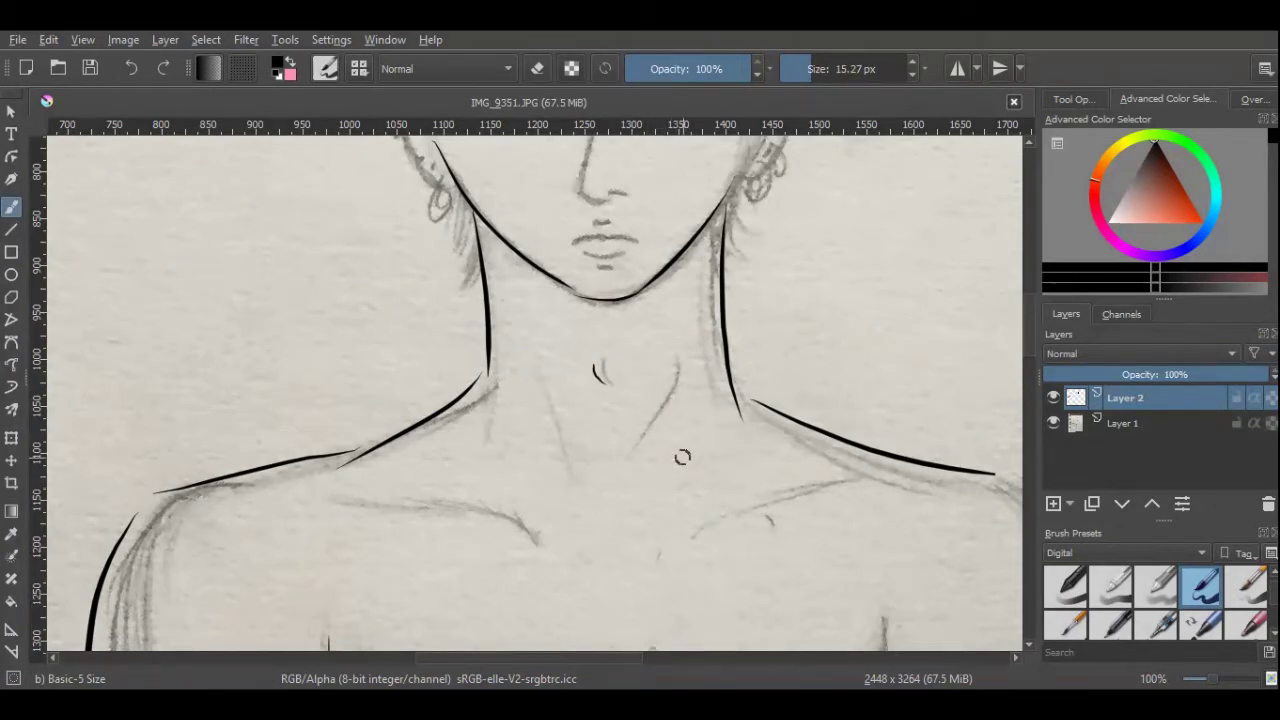
pyautogui.keyDown('ctrl'); pyautogui.scroll(-4, 1027, 415); pyautogui.keyUp('ctrl')
pyautogui.scroll(-1, 1027, 415)
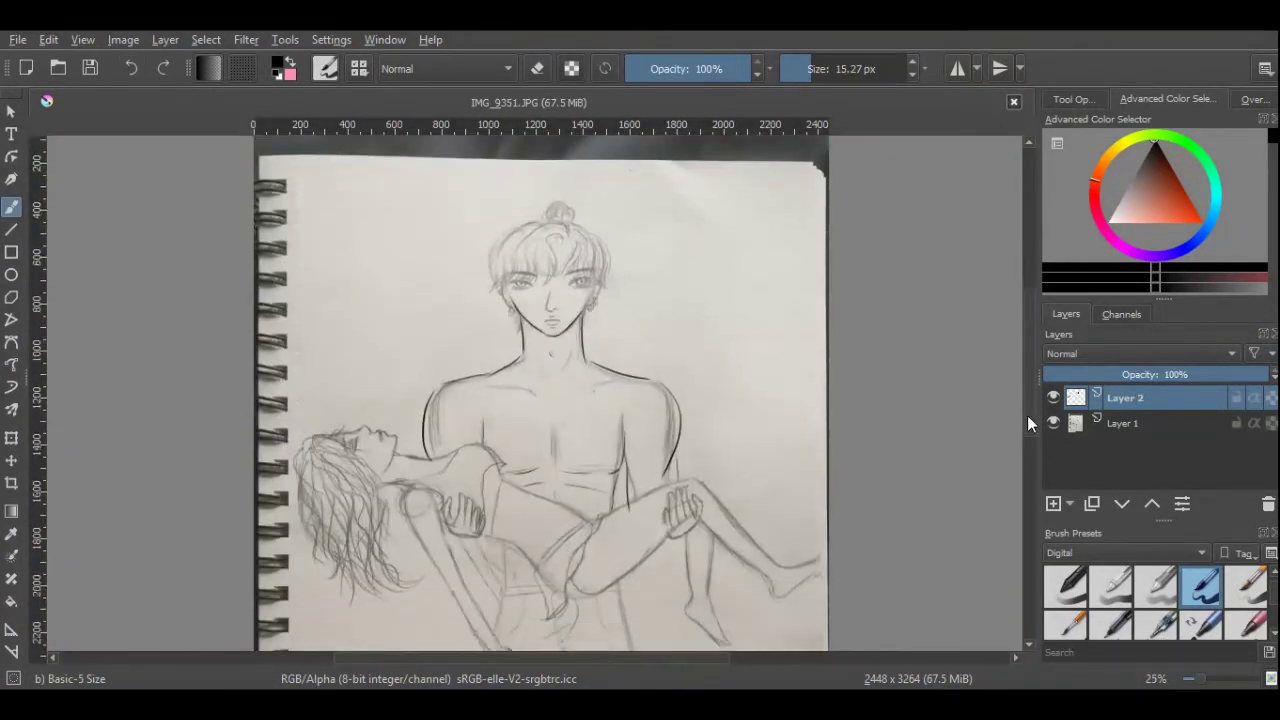
pyautogui.keyDown('ctrl'); pyautogui.scroll(5, 1027, 415); pyautogui.keyUp('ctrl')
pyautogui.scroll(1, 1027, 415)
pyautogui.scroll(-3, 1027, 415)
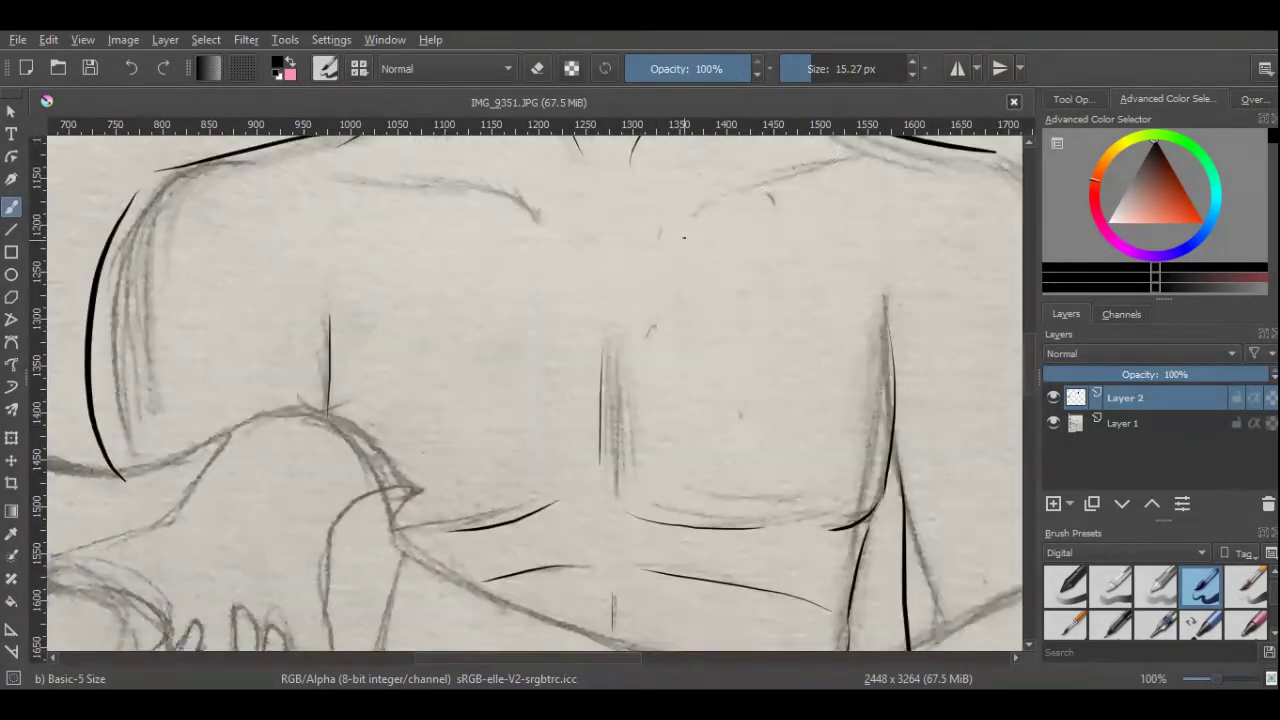
pyautogui.scroll(3, 1030, 386)
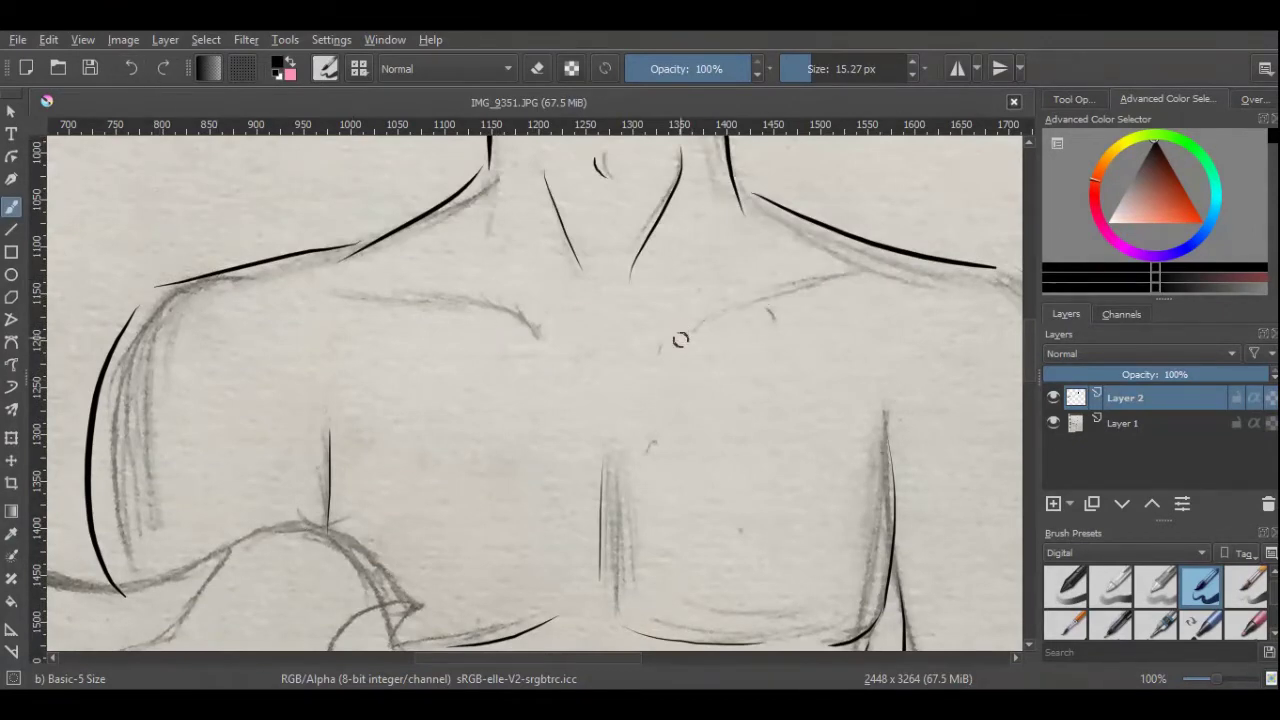
pyautogui.moveTo(695, 300); pyautogui.dragTo(905, 285)
pyautogui.moveTo(298, 285); pyautogui.dragTo(535, 298)
# Ink the left-hand hip contour and the upper outer edge of the shorts below it.
pyautogui.scroll(-10, 1029, 352)
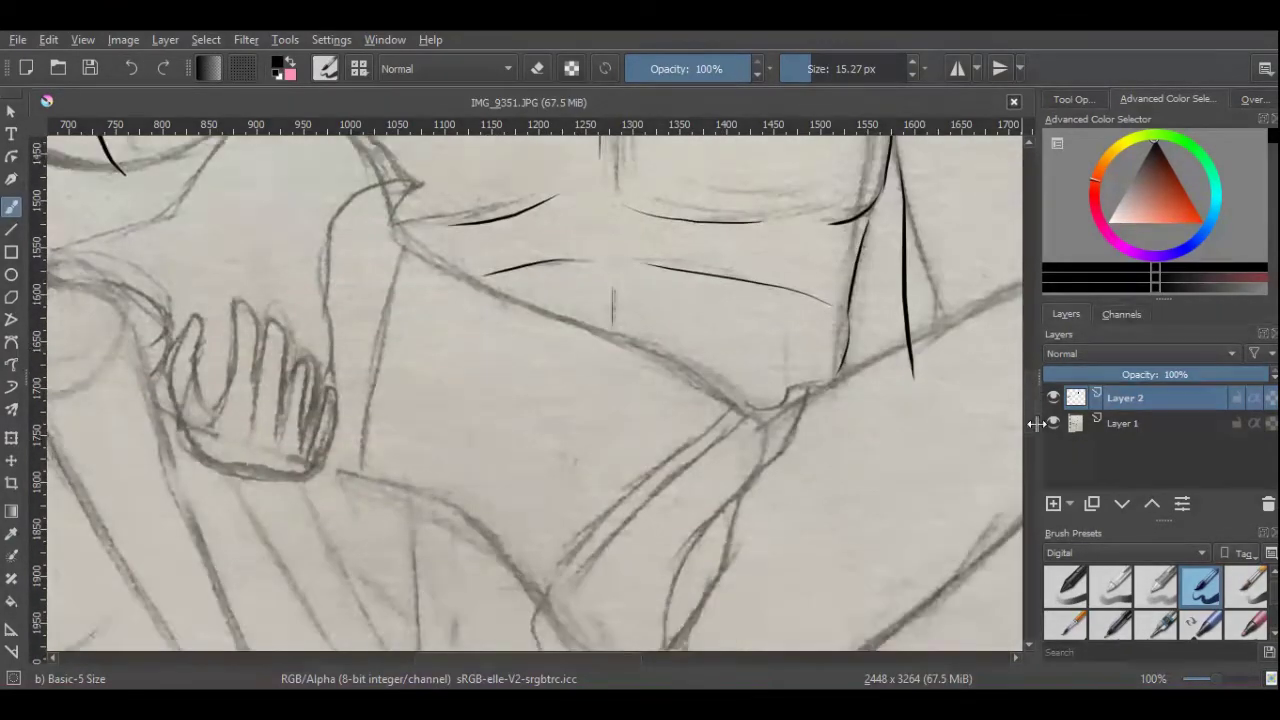
pyautogui.moveTo(410, 245); pyautogui.dragTo(422, 410)
pyautogui.hotkey('ctrl', 'z')
pyautogui.moveTo(404, 228); pyautogui.dragTo(376, 588)
pyautogui.moveTo(414, 412); pyautogui.dragTo(590, 392)
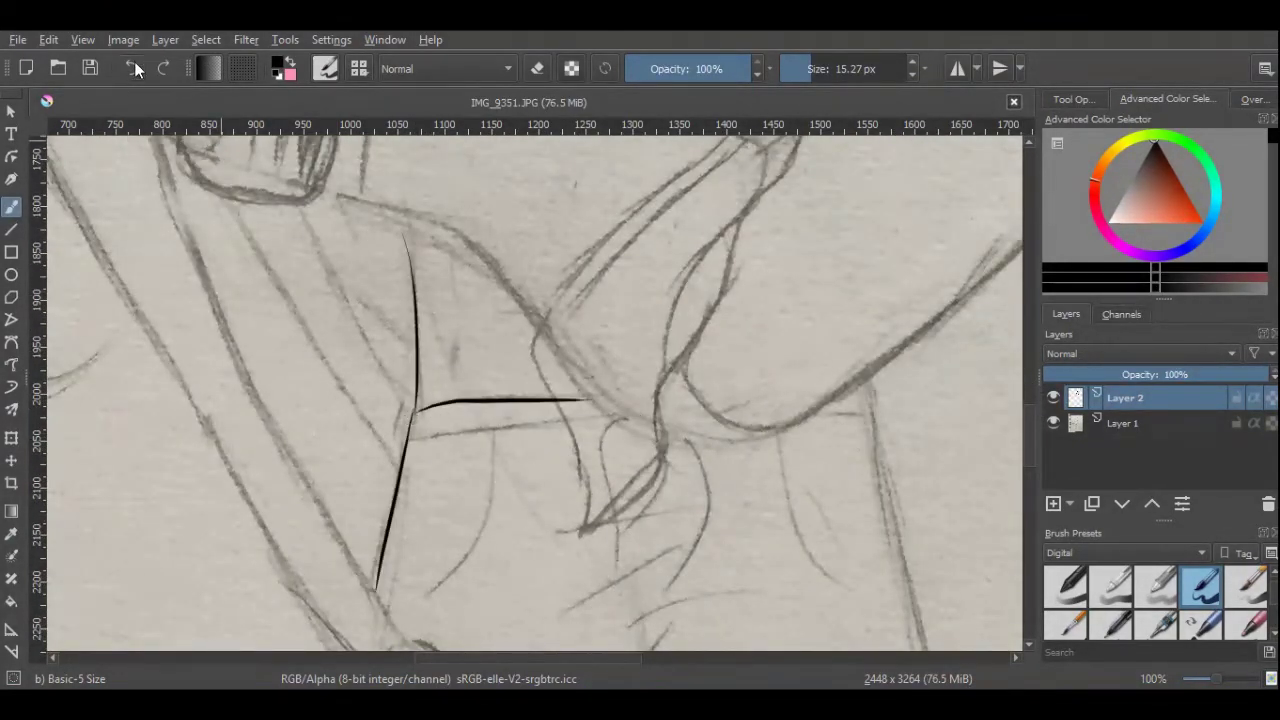
pyautogui.hotkey('ctrl', 'z')
pyautogui.moveTo(414, 410); pyautogui.dragTo(630, 400)
pyautogui.moveTo(410, 445); pyautogui.dragTo(650, 440)
pyautogui.hotkey('ctrl', 'z')
pyautogui.hotkey('ctrl', 'z')
# Ink the right-hand outer edge of the shorts from the waist down the thigh.
pyautogui.moveTo(885, 395); pyautogui.dragTo(900, 580)
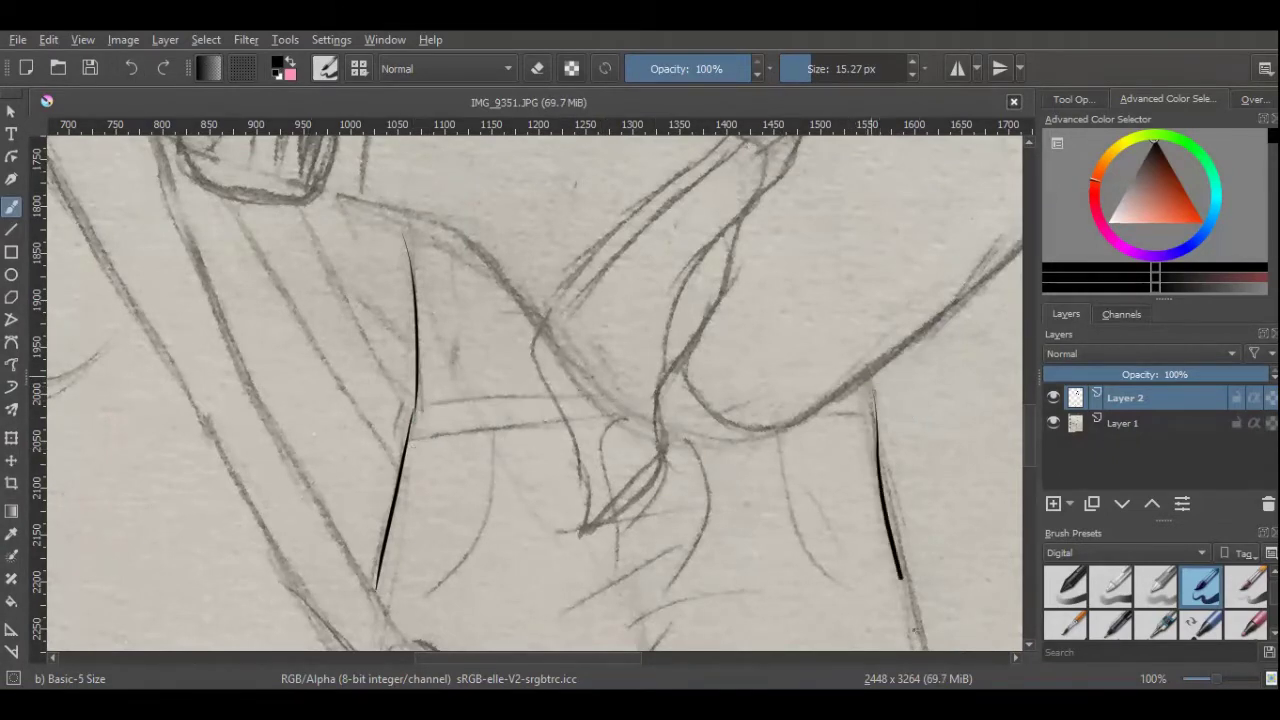
pyautogui.hotkey('ctrl', 'z')
pyautogui.scroll(-4, 343, 192)
pyautogui.moveTo(872, 248)
pyautogui.mouseDown()
pyautogui.moveTo(932, 560)
pyautogui.moveTo(876, 310)
pyautogui.moveTo(958, 600)
pyautogui.mouseUp()
pyautogui.hotkey('ctrl', 'z')
pyautogui.hotkey('ctrl', 'z')
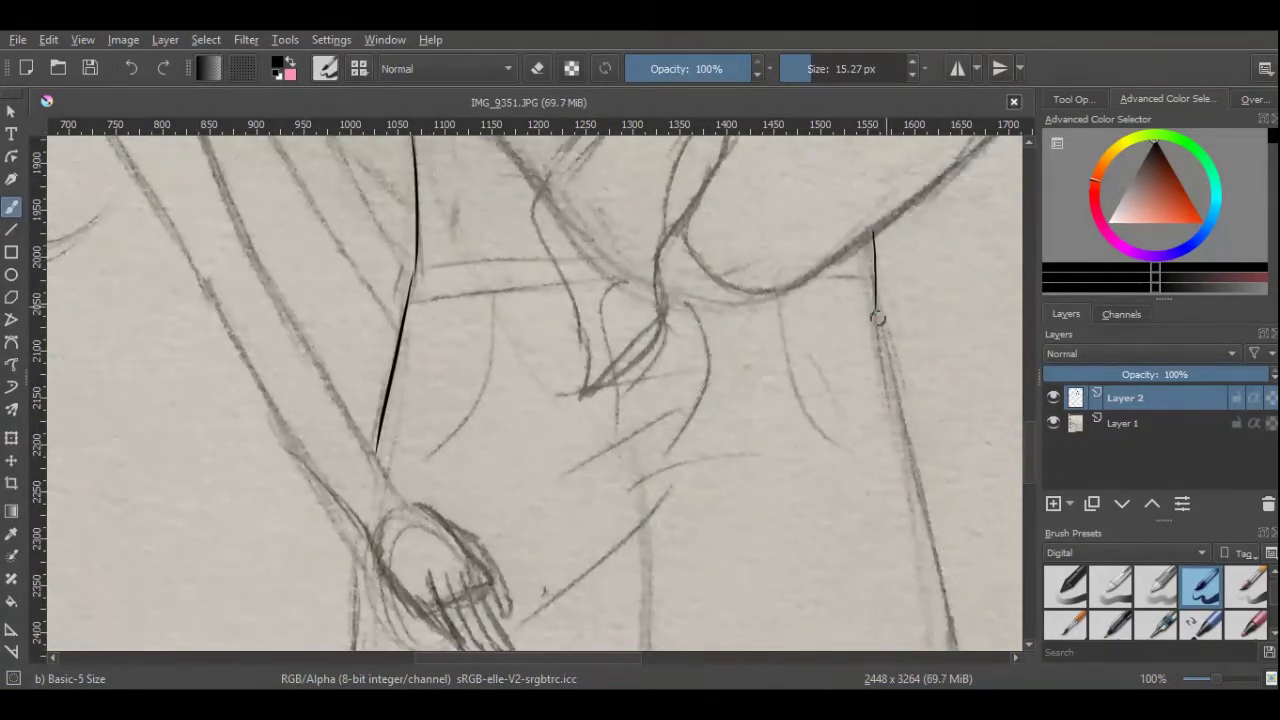
pyautogui.moveTo(876, 308); pyautogui.dragTo(950, 650)
# Ink the upper and lower edges of the waistband across the hips, with the short detail lines above it.
pyautogui.moveTo(1034, 436); pyautogui.dragTo(1028, 395)
pyautogui.scroll(-5, 1027, 431)
pyautogui.moveTo(422, 398); pyautogui.dragTo(870, 378)
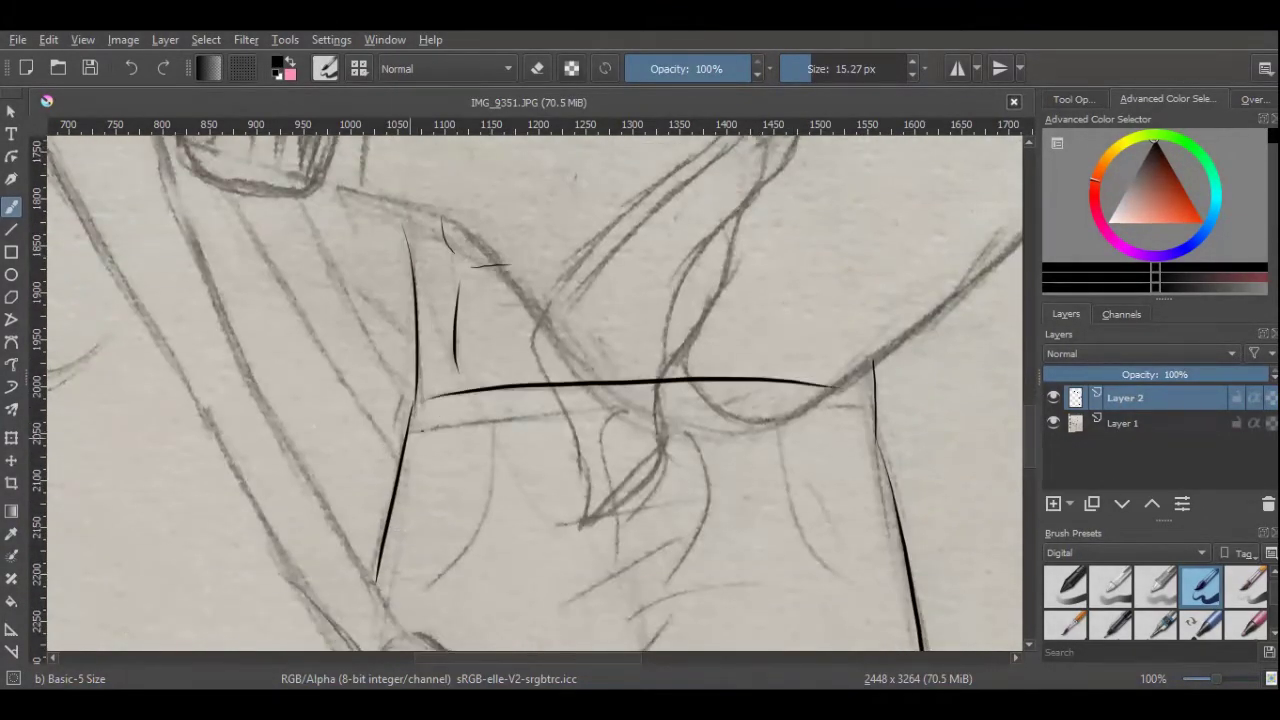
pyautogui.moveTo(420, 432); pyautogui.dragTo(868, 412)
pyautogui.hotkey('ctrl', 'z')
pyautogui.hotkey('ctrl', 'z')
pyautogui.moveTo(424, 398); pyautogui.dragTo(874, 378)
pyautogui.hotkey('ctrl', 'z')
pyautogui.moveTo(436, 438)
pyautogui.mouseDown()
pyautogui.moveTo(874, 406)
pyautogui.moveTo(676, 398)
pyautogui.mouseUp()
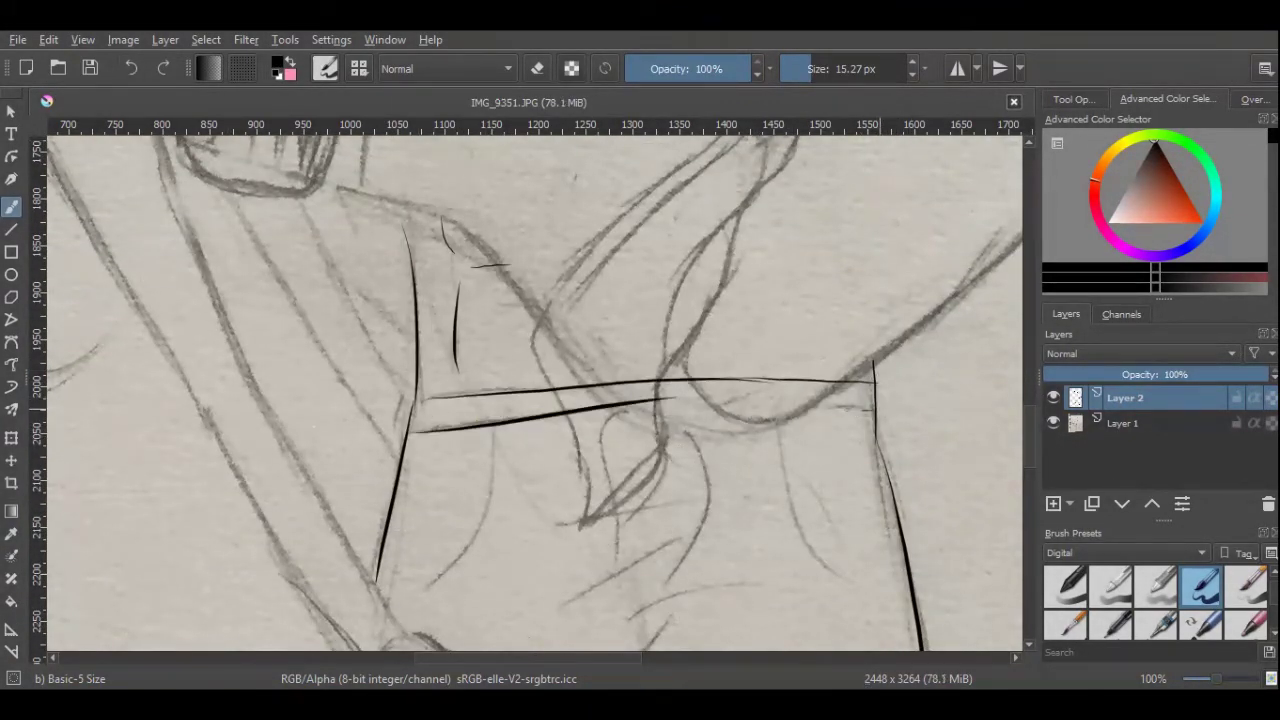
pyautogui.scroll(-4, 1026, 412)
pyautogui.hotkey('ctrl', 'z')
# Ink the two curved pocket openings and the diagonal fabric folds at the front of the shorts.
pyautogui.moveTo(770, 265); pyautogui.dragTo(882, 396)
pyautogui.moveTo(500, 300); pyautogui.dragTo(396, 444)
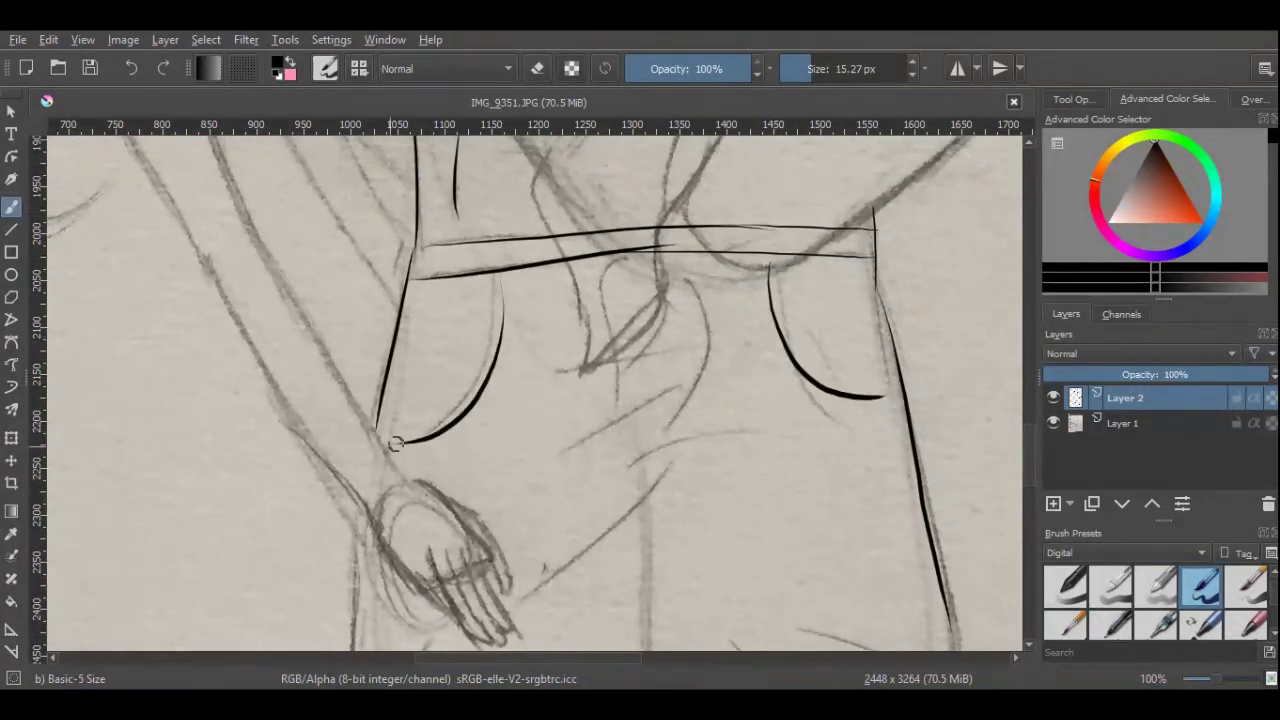
pyautogui.scroll(-4, 1031, 453)
pyautogui.moveTo(648, 157); pyautogui.dragTo(658, 200)
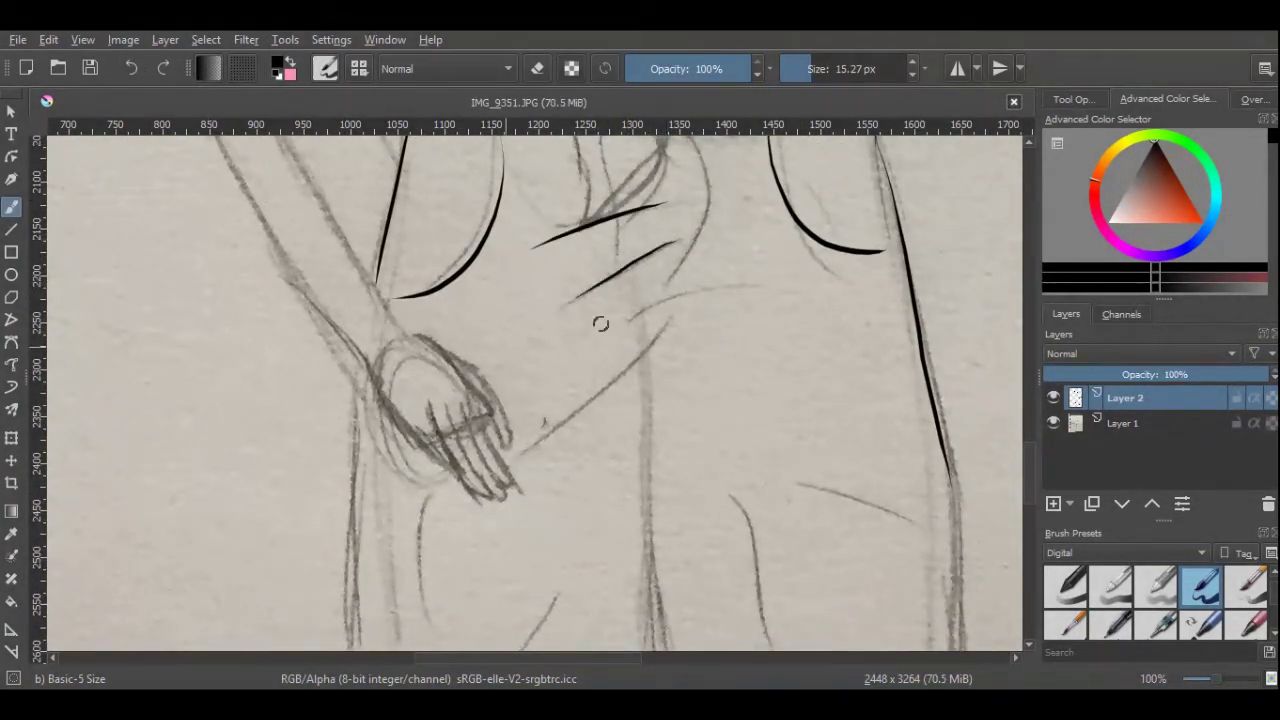
pyautogui.moveTo(606, 321); pyautogui.dragTo(733, 277)
pyautogui.moveTo(673, 322); pyautogui.dragTo(540, 448)
pyautogui.hotkey('ctrl', 'z')
pyautogui.hotkey('ctrl', 'z')
pyautogui.hotkey('ctrl', 'z')
pyautogui.moveTo(640, 328); pyautogui.dragTo(802, 300)
pyautogui.moveTo(673, 318); pyautogui.dragTo(544, 440)
# Ink the lower outer edges, inner leg lines and folded hems of both legs of the shorts.
pyautogui.scroll(-4, 982, 320)
pyautogui.moveTo(360, 245); pyautogui.dragTo(345, 575)
pyautogui.scroll(-4, 1027, 507)
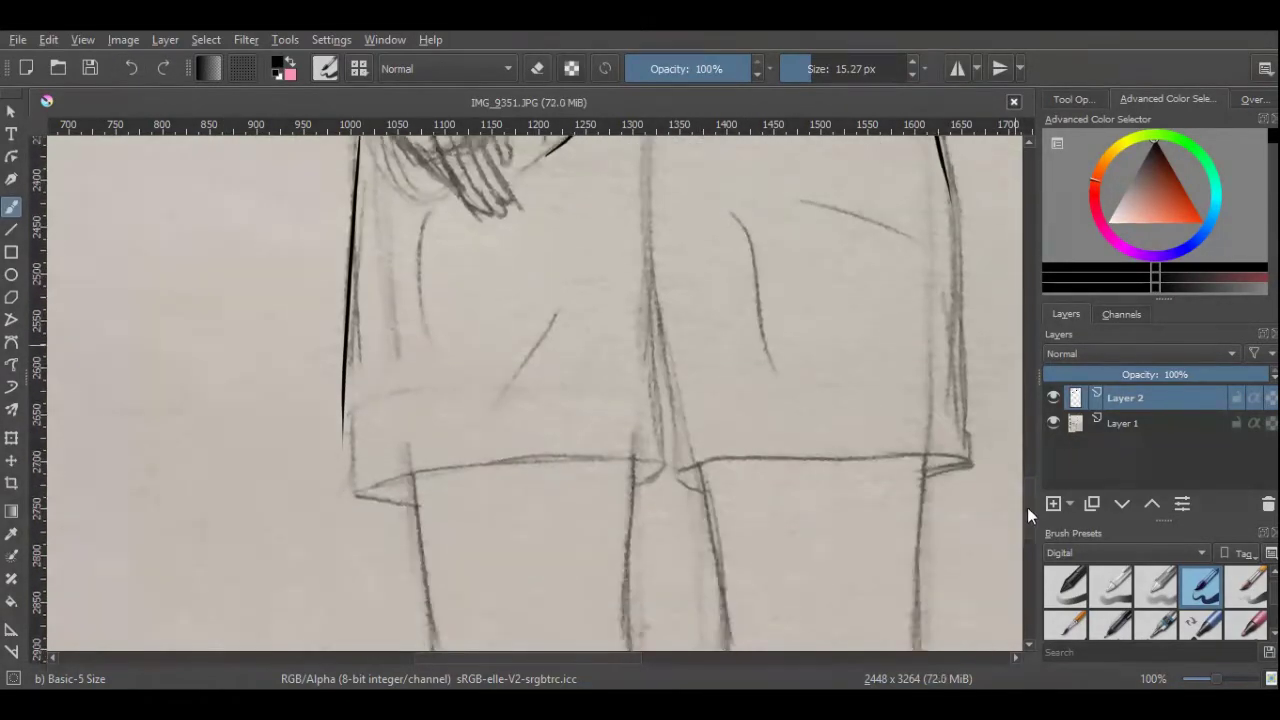
pyautogui.moveTo(356, 485); pyautogui.dragTo(648, 458)
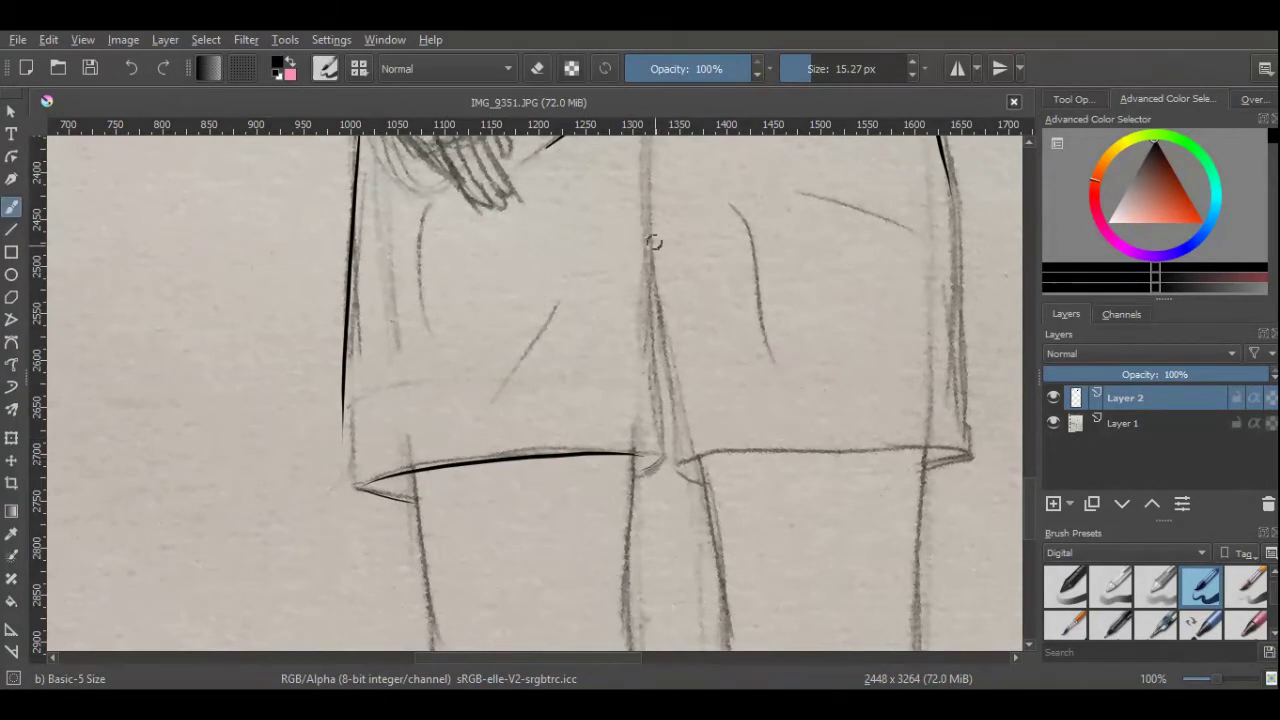
pyautogui.moveTo(652, 272)
pyautogui.mouseDown()
pyautogui.moveTo(657, 458)
pyautogui.moveTo(924, 451)
pyautogui.mouseUp()
pyautogui.moveTo(852, 460); pyautogui.dragTo(975, 453)
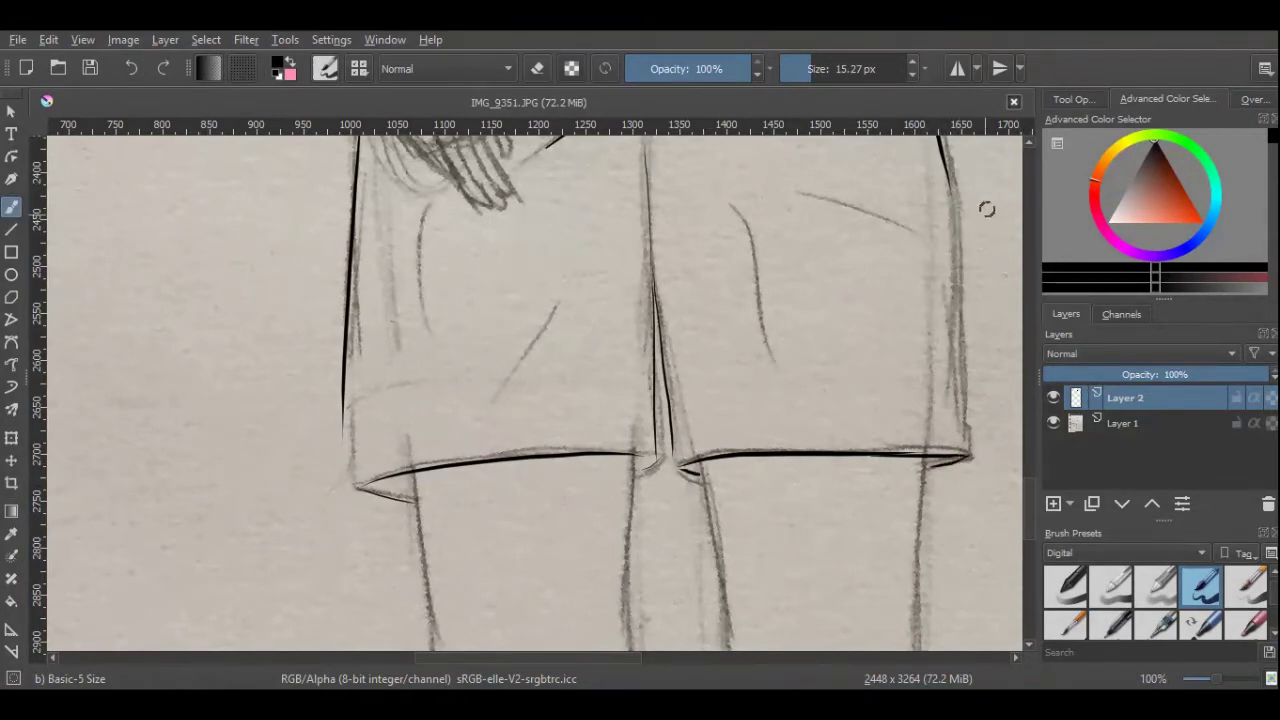
pyautogui.moveTo(966, 205); pyautogui.dragTo(978, 452)
# Ink the contours of both legs below the shorts down past the page edge, with a small mark on each leg.
pyautogui.scroll(-7, 1023, 489)
pyautogui.moveTo(694, 212); pyautogui.dragTo(746, 600)
pyautogui.moveTo(922, 206); pyautogui.dragTo(912, 572)
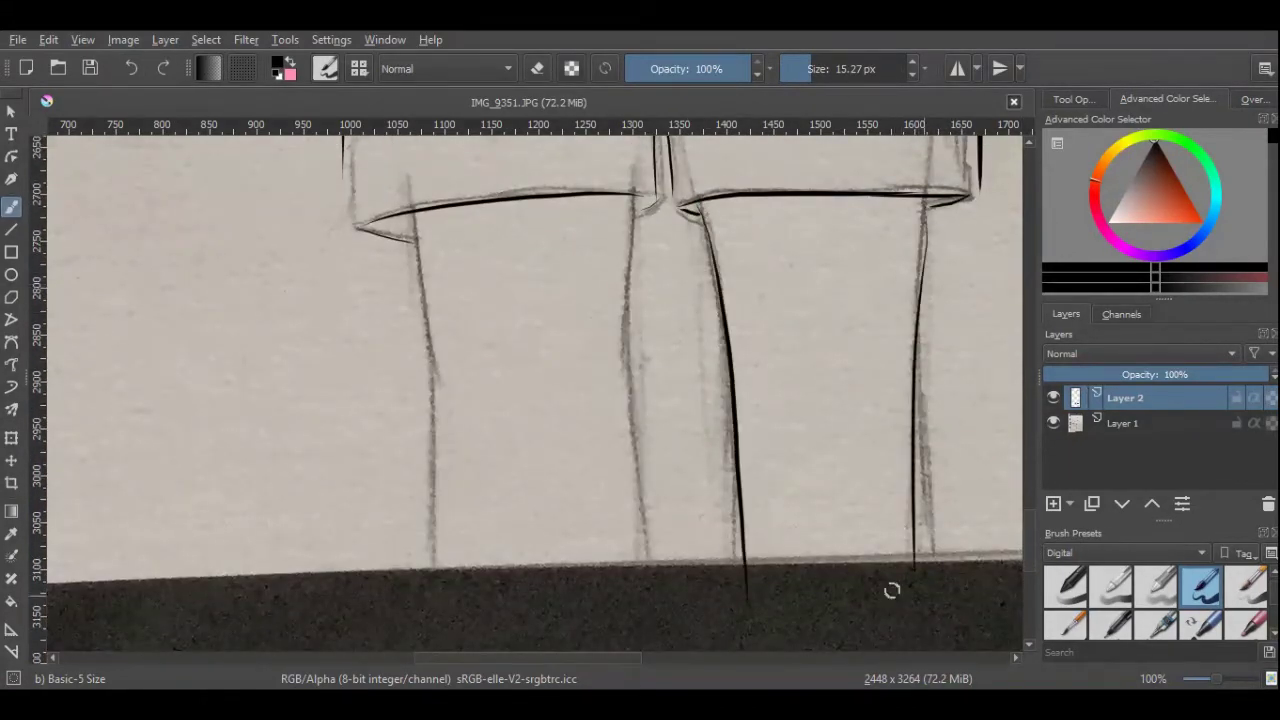
pyautogui.moveTo(634, 210); pyautogui.dragTo(630, 644)
pyautogui.moveTo(410, 214); pyautogui.dragTo(444, 616)
# Ink the crease lines on the right-hand leg of the shorts.
pyautogui.scroll(10, 1025, 529)
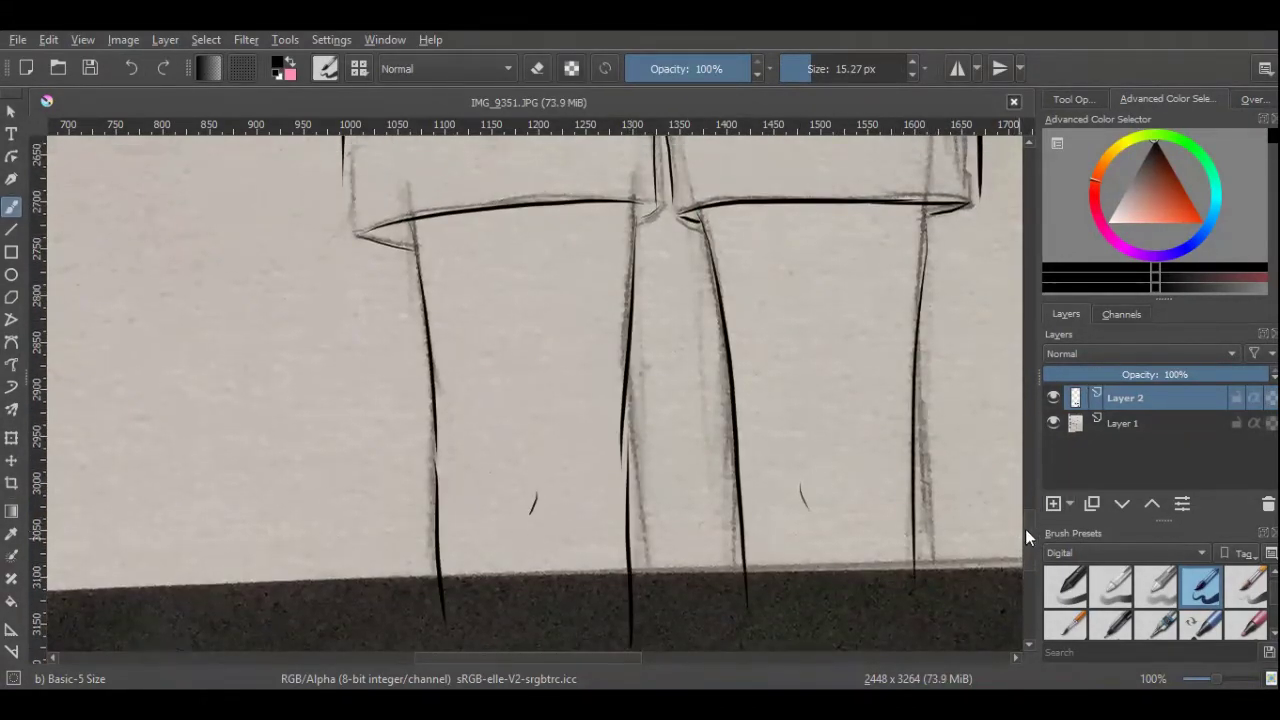
pyautogui.moveTo(745, 274); pyautogui.dragTo(835, 450)
pyautogui.moveTo(808, 242); pyautogui.dragTo(925, 400)
# Add a new layer above the body line art and set the brush size to 9.33 px for the face.
pyautogui.moveTo(1034, 504); pyautogui.dragTo(1034, 292)
pyautogui.press('Insert')
pyautogui.scroll(4, 1213, 686)
pyautogui.scroll(-3, 1213, 686)
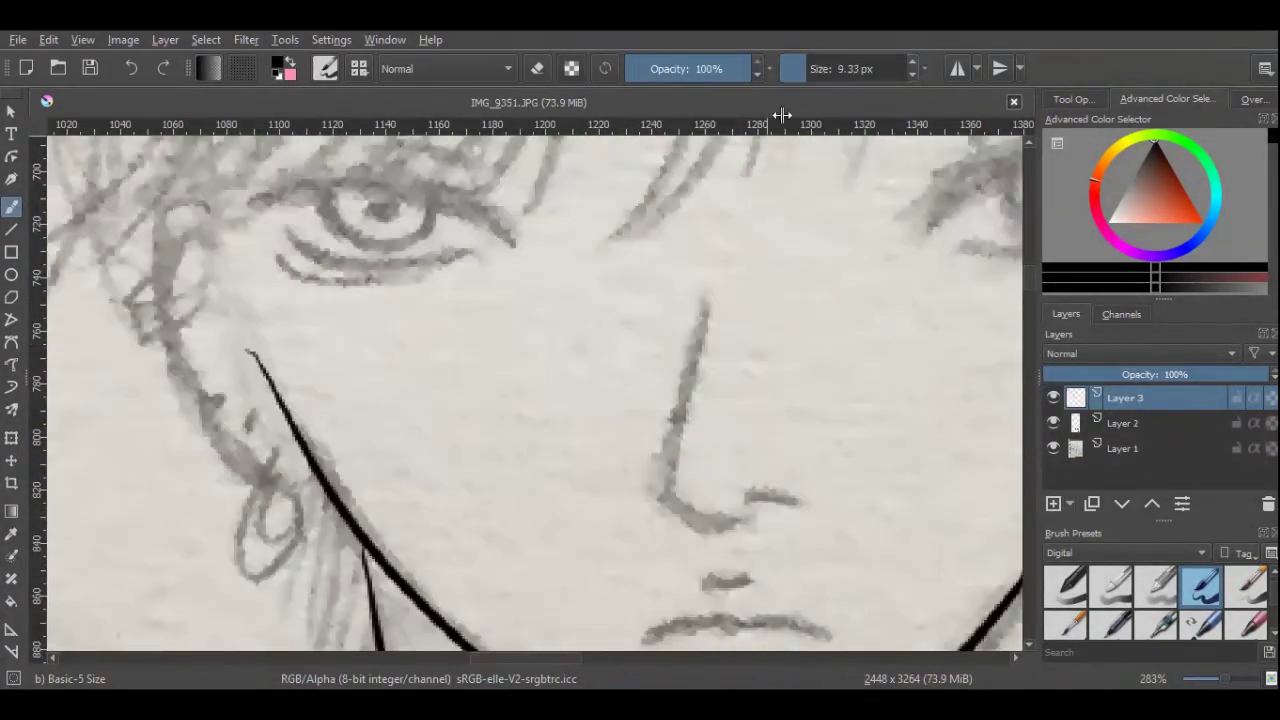
# Ink the outer contours of both ears down to where they meet the jawline.
pyautogui.moveTo(320, 495); pyautogui.dragTo(194, 320)
pyautogui.hotkey('ctrl', 'z')
pyautogui.moveTo(144, 248); pyautogui.dragTo(300, 490)
pyautogui.keyDown('ctrl'); pyautogui.scroll(2, 488, 466); pyautogui.keyUp('ctrl')
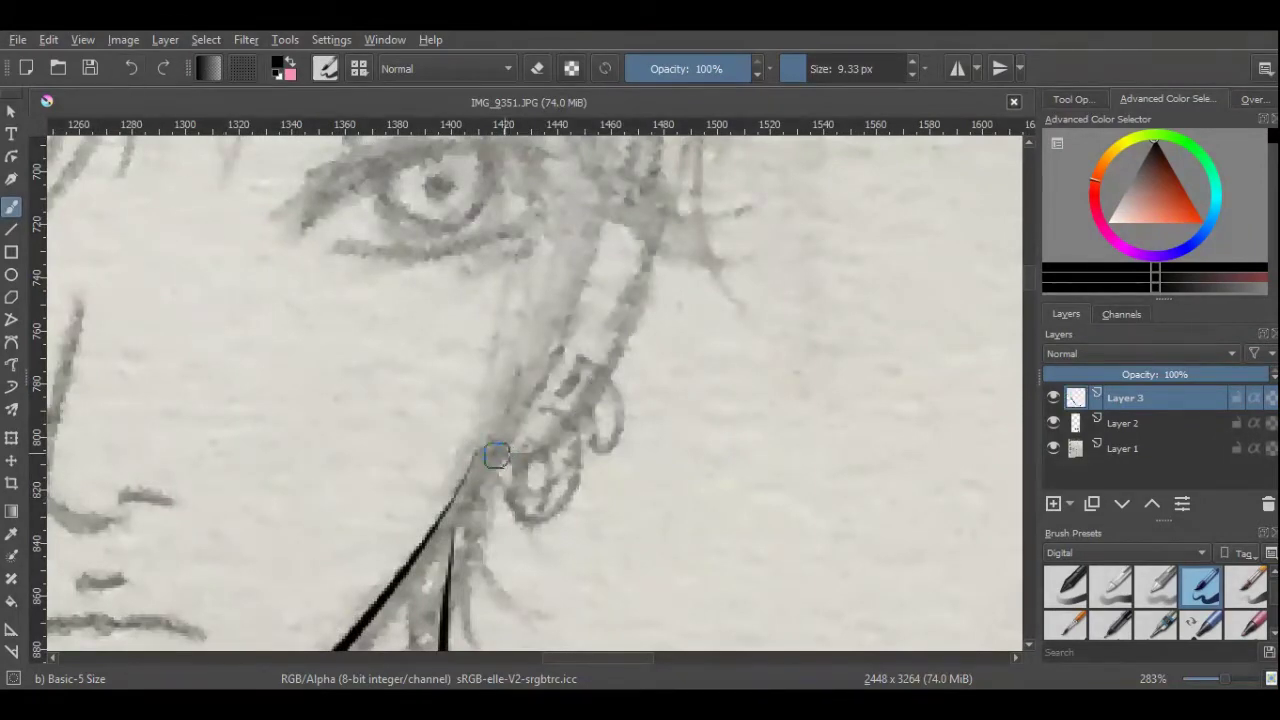
pyautogui.moveTo(650, 270); pyautogui.dragTo(488, 462)
pyautogui.moveTo(625, 658); pyautogui.dragTo(557, 661)
# Merge the ear line art into Layer 2 and make a new empty layer above it active.
pyautogui.press('Insert')
pyautogui.click(1072, 423)
pyautogui.hotkey('ctrl', 'e')
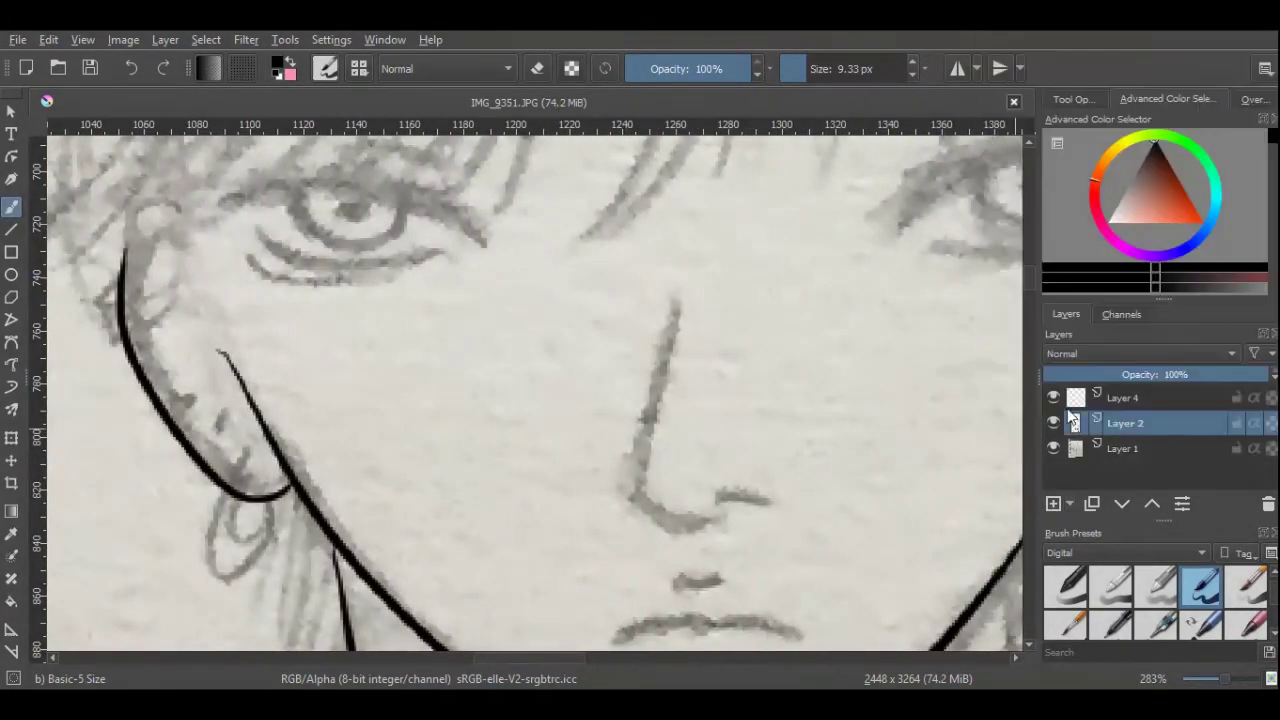
pyautogui.click(1122, 398)
# Ink the right-hand eye with its upper and lower lids, iris, pupil and a short lid crease above.
pyautogui.keyDown('ctrl'); pyautogui.scroll(-2, 650, 300); pyautogui.keyUp('ctrl')
pyautogui.keyDown('ctrl'); pyautogui.scroll(2, 650, 300); pyautogui.keyUp('ctrl')
pyautogui.moveTo(515, 325); pyautogui.dragTo(785, 260)
pyautogui.moveTo(570, 348); pyautogui.dragTo(750, 322)
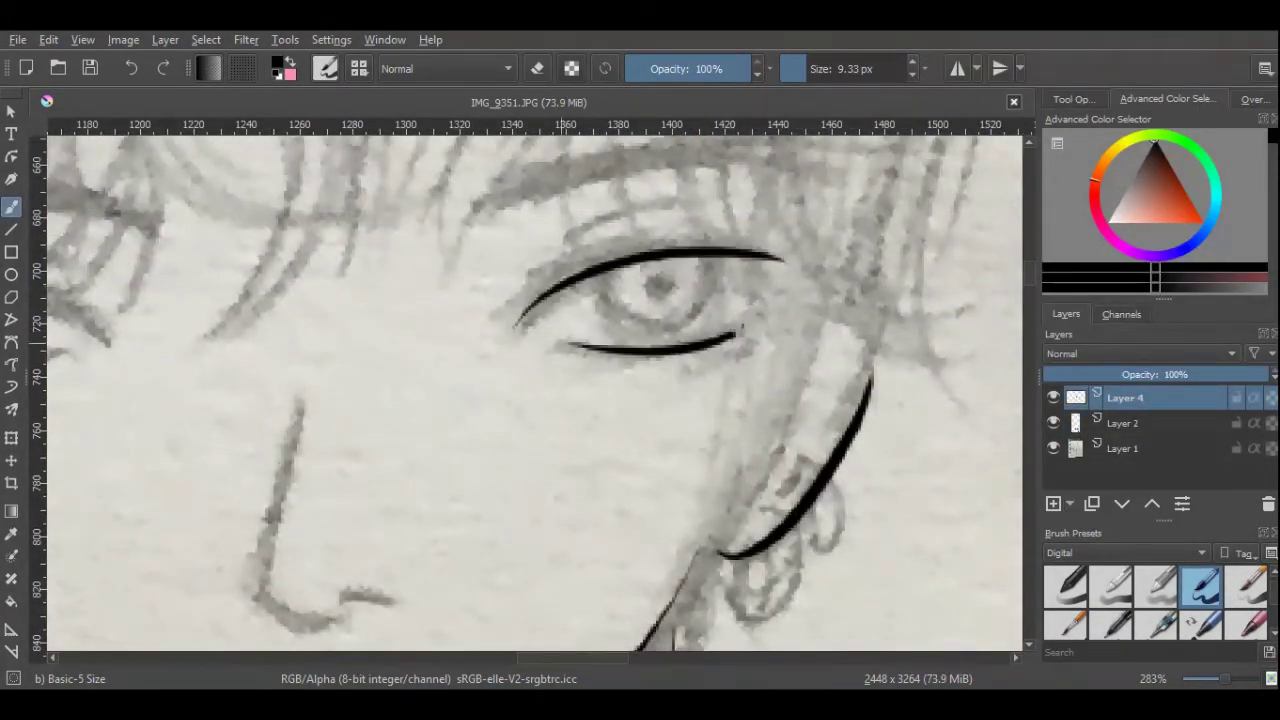
pyautogui.moveTo(605, 280); pyautogui.dragTo(722, 285)
pyautogui.click(656, 284)
pyautogui.moveTo(515, 300); pyautogui.dragTo(650, 268)
pyautogui.hotkey('ctrl', 'z')
pyautogui.moveTo(566, 243); pyautogui.dragTo(628, 215)
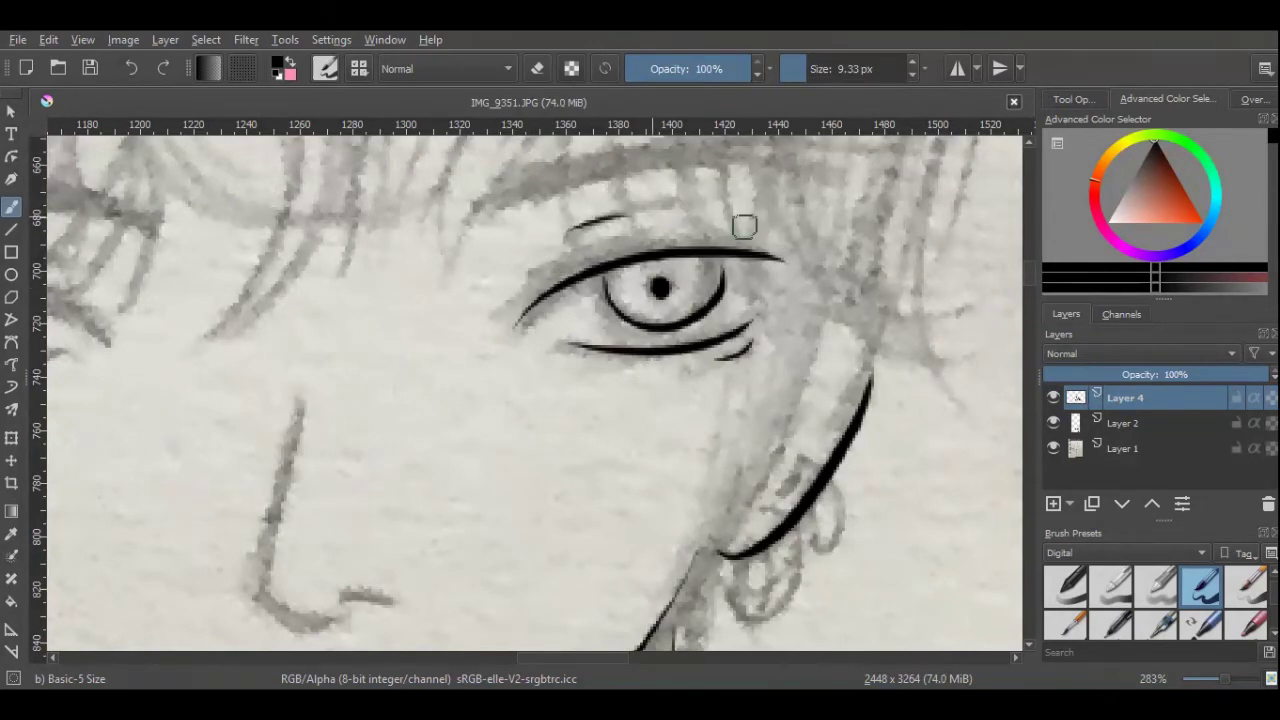
# Ink the eyebrow above the right-hand eye as one tapered arc, replacing the earlier attempts.
pyautogui.scroll(3, 463, 386)
pyautogui.moveTo(474, 382); pyautogui.dragTo(804, 368)
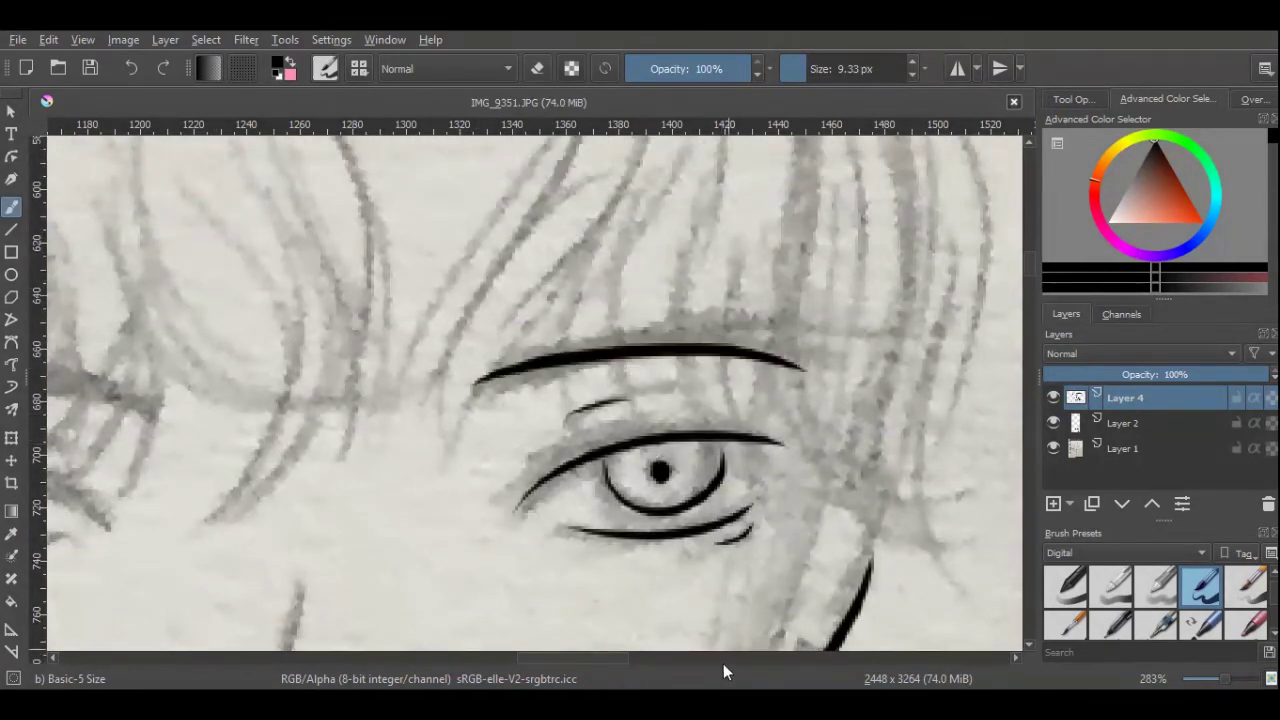
pyautogui.click(138, 72)
pyautogui.moveTo(472, 392); pyautogui.dragTo(778, 322)
pyautogui.hscroll(-3, 569, 371)
pyautogui.hotkey('ctrl', 'z')
pyautogui.moveTo(672, 388); pyautogui.dragTo(975, 345)
# Add another new layer and ink the upper lid line of the left-hand eye.
pyautogui.hscroll(-2, 576, 660)
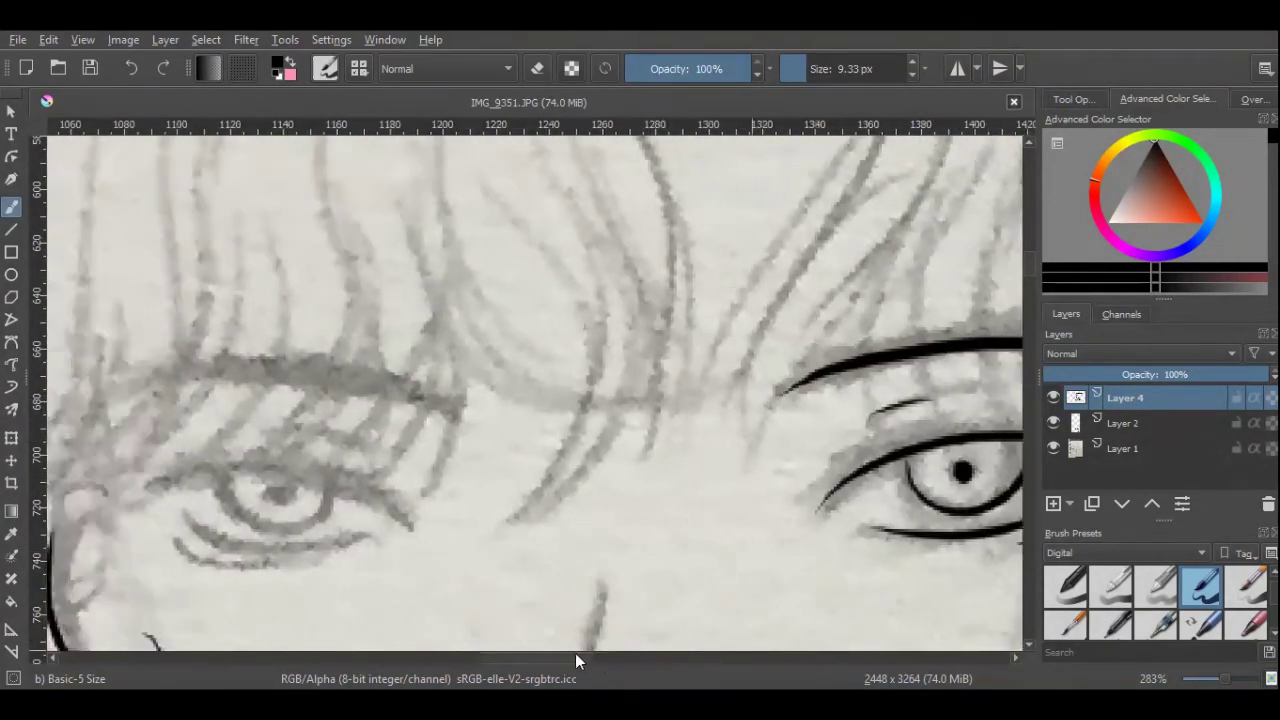
pyautogui.hscroll(-3, 576, 660)
pyautogui.press('Insert')
pyautogui.moveTo(292, 478); pyautogui.dragTo(572, 524)
pyautogui.hotkey('ctrl', 'z')
pyautogui.hotkey('ctrl', 'z')
pyautogui.moveTo(366, 467); pyautogui.dragTo(574, 526)
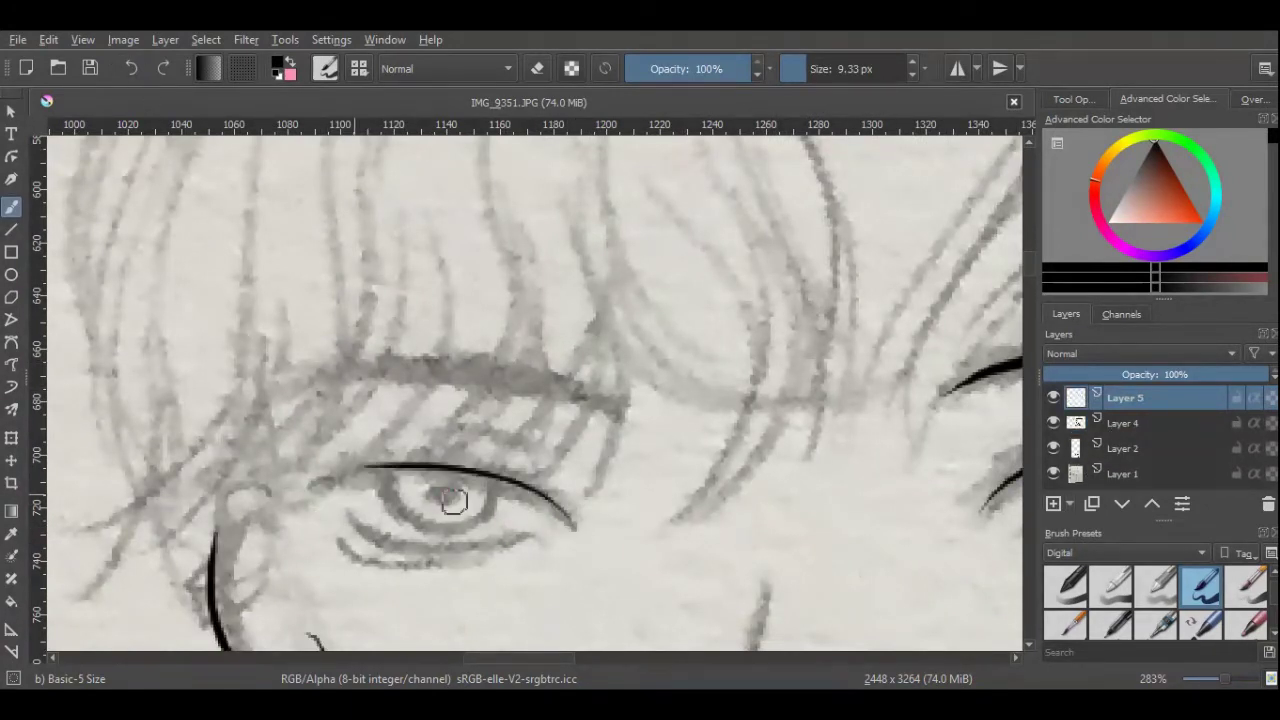
# Ink the left-hand eye's iris, pupil and lower lid lines, plus a short lid crease above it.
pyautogui.click(130, 72)
pyautogui.moveTo(386, 482); pyautogui.dragTo(495, 497)
pyautogui.hotkey('ctrl', 'z')
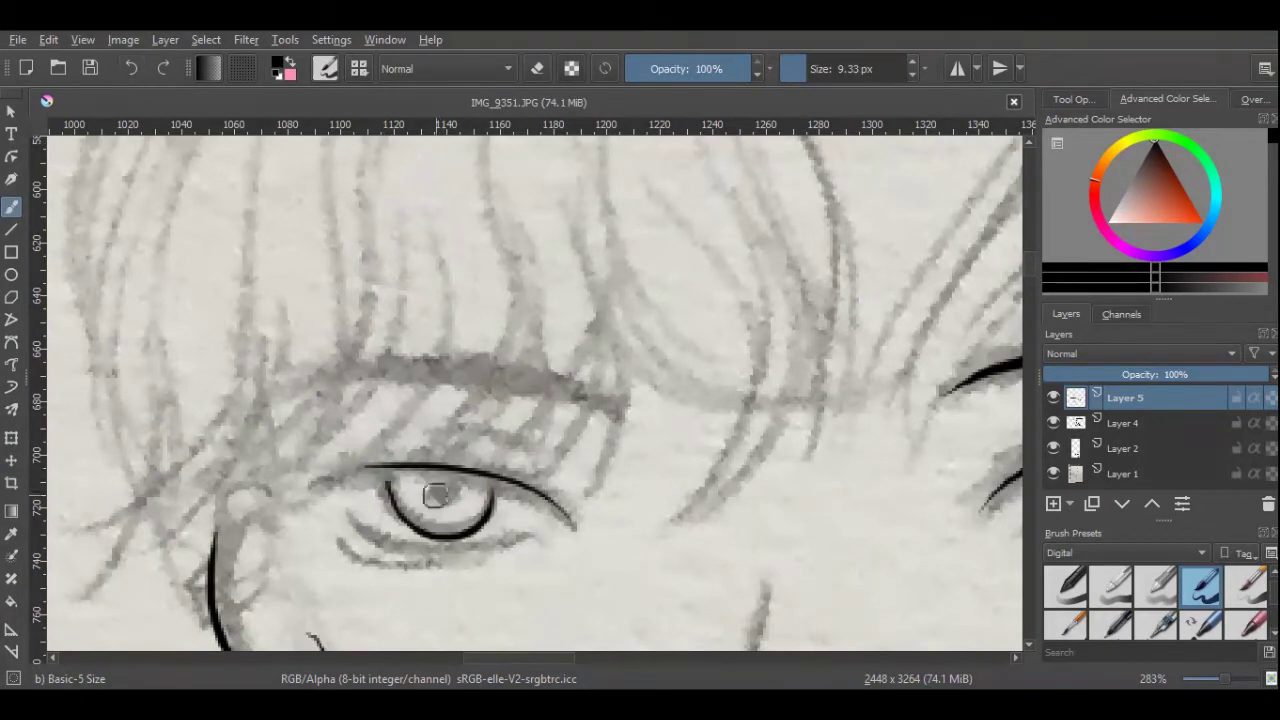
pyautogui.click(445, 496)
pyautogui.moveTo(348, 520); pyautogui.dragTo(543, 530)
pyautogui.moveTo(348, 518); pyautogui.dragTo(518, 538)
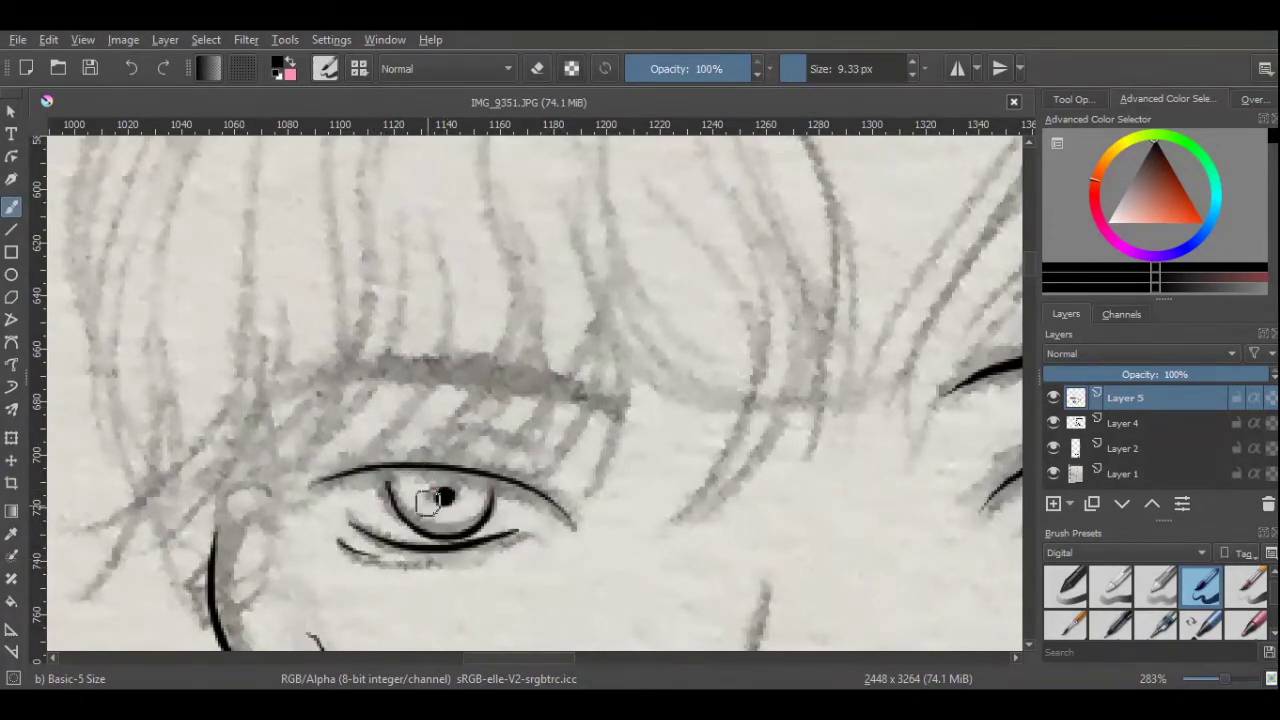
pyautogui.moveTo(470, 428); pyautogui.dragTo(545, 442)
# Ink the eyebrow above the left-hand eye as one long tapered stroke, redoing the unsatisfactory attempts.
pyautogui.moveTo(321, 375); pyautogui.dragTo(621, 400)
pyautogui.moveTo(520, 657); pyautogui.dragTo(700, 656)
pyautogui.hotkey('ctrl', 'z')
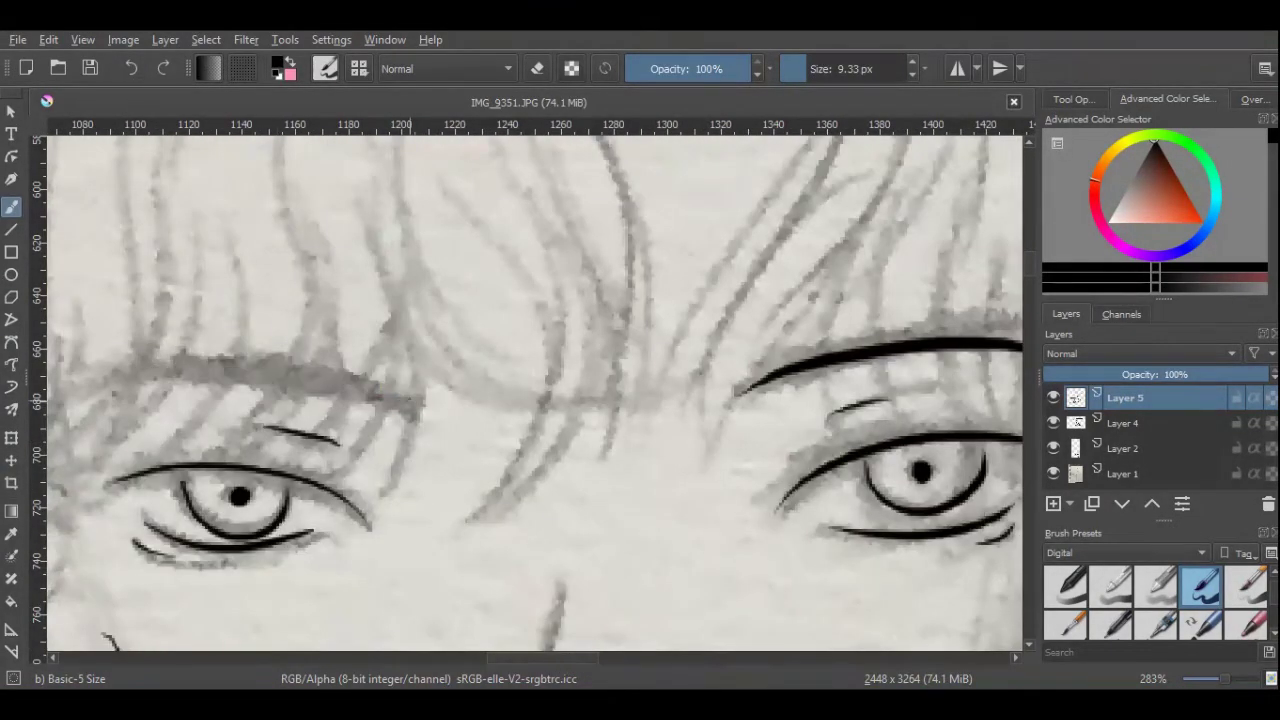
pyautogui.moveTo(95, 380); pyautogui.dragTo(410, 398)
pyautogui.press('-')
pyautogui.hotkey('ctrl', 'z')
pyautogui.moveTo(190, 376); pyautogui.dragTo(452, 404)
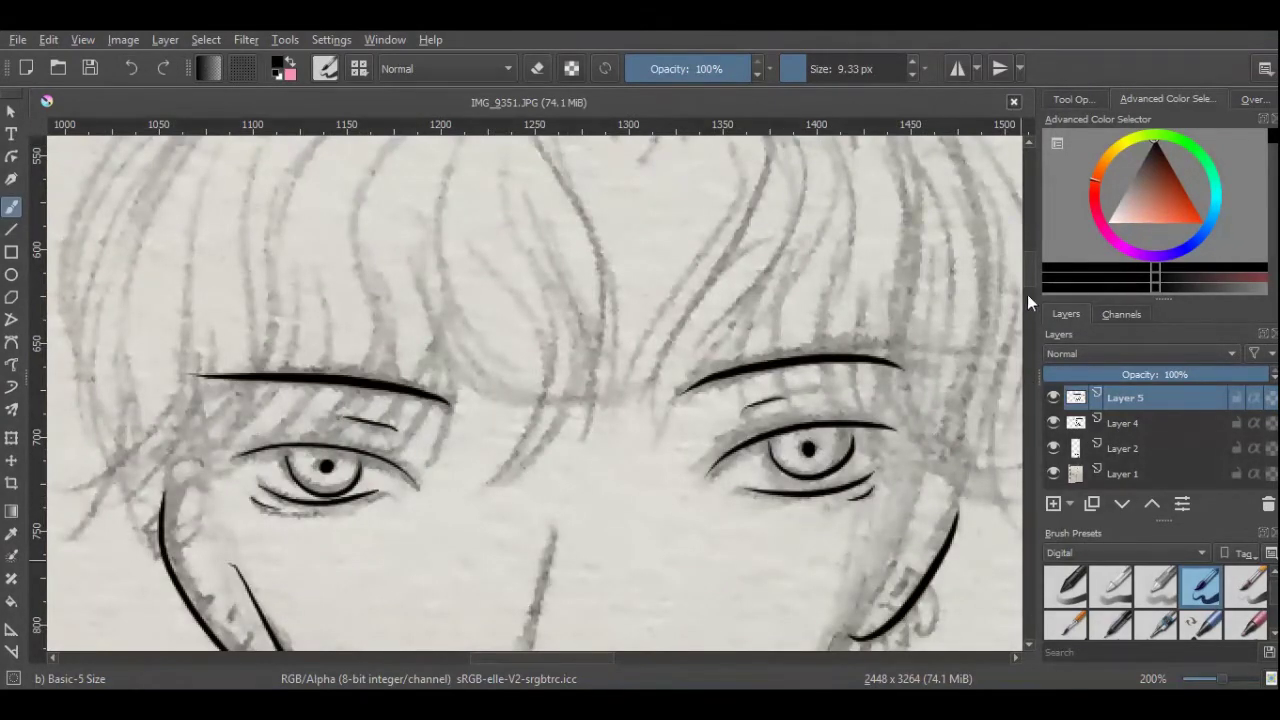
# On Layer 4, replace the right-hand eyebrow with a straighter tapered stroke at a brush size of 10.36 px.
pyautogui.scroll(-3, 1027, 294)
pyautogui.click(1122, 423)
pyautogui.press('[')
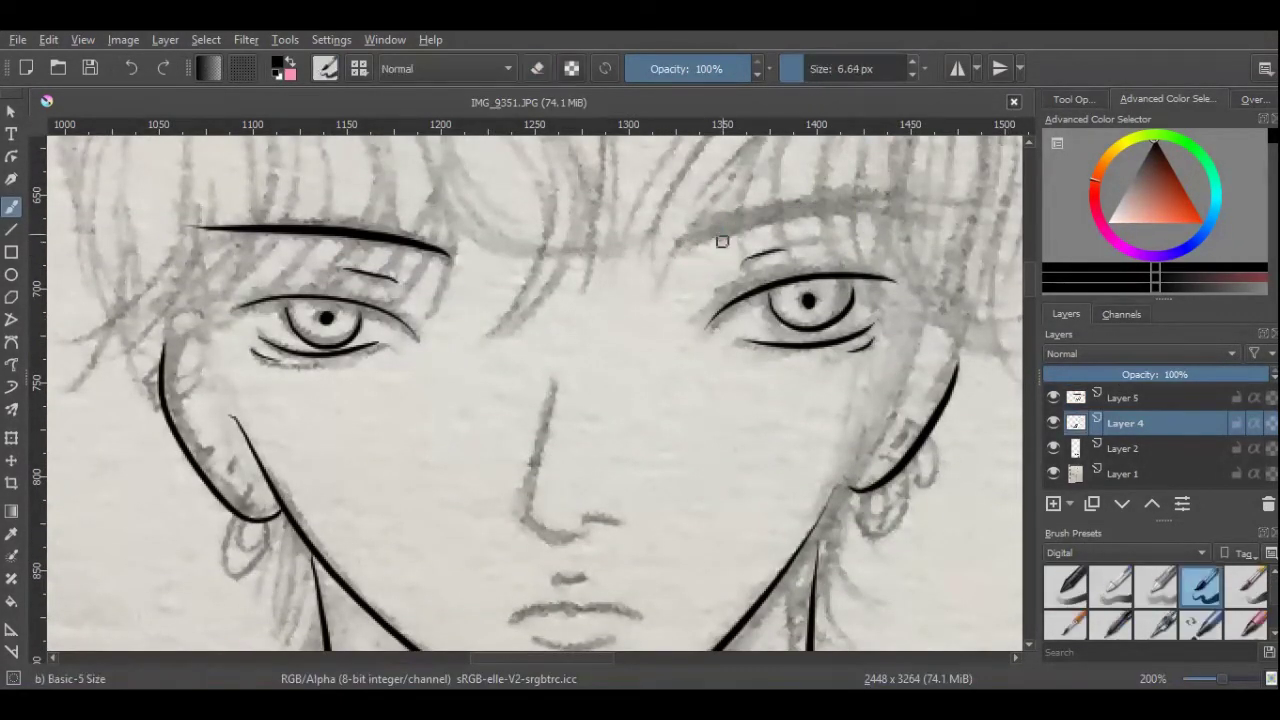
pyautogui.moveTo(676, 240); pyautogui.dragTo(890, 214)
pyautogui.hotkey('ctrl', 'z')
pyautogui.press(']')
pyautogui.moveTo(770, 230); pyautogui.dragTo(900, 196)
pyautogui.hotkey('ctrl', 'z')
pyautogui.moveTo(678, 240)
pyautogui.mouseDown()
pyautogui.moveTo(890, 214)
pyautogui.moveTo(892, 188)
pyautogui.mouseUp()
pyautogui.hotkey('ctrl', 'z')
pyautogui.click(139, 76)
pyautogui.moveTo(678, 240); pyautogui.dragTo(905, 206)
pyautogui.scroll(-2, 935, 377)
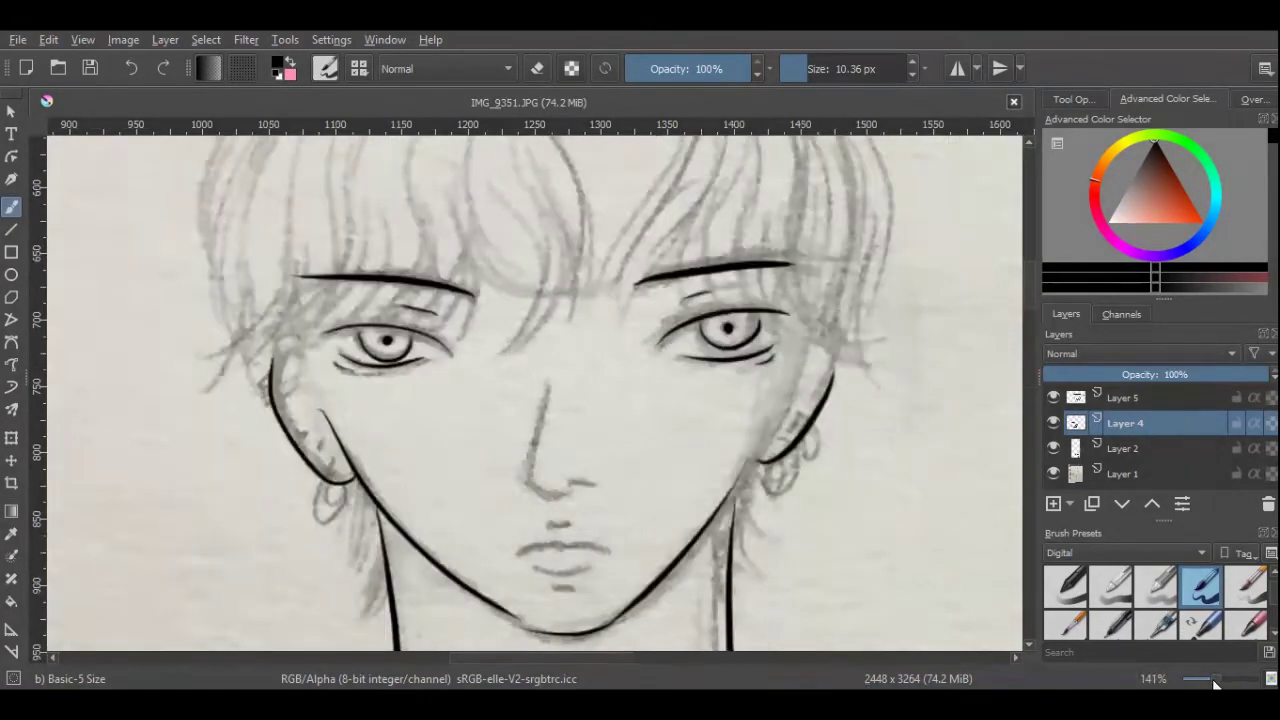
# Add a new layer above Layer 5 and ink the nose with its bridge, underside and nostril.
pyautogui.scroll(2, 935, 377)
pyautogui.scroll(-3, 935, 377)
pyautogui.press('Insert')
pyautogui.moveTo(551, 153); pyautogui.dragTo(516, 276)
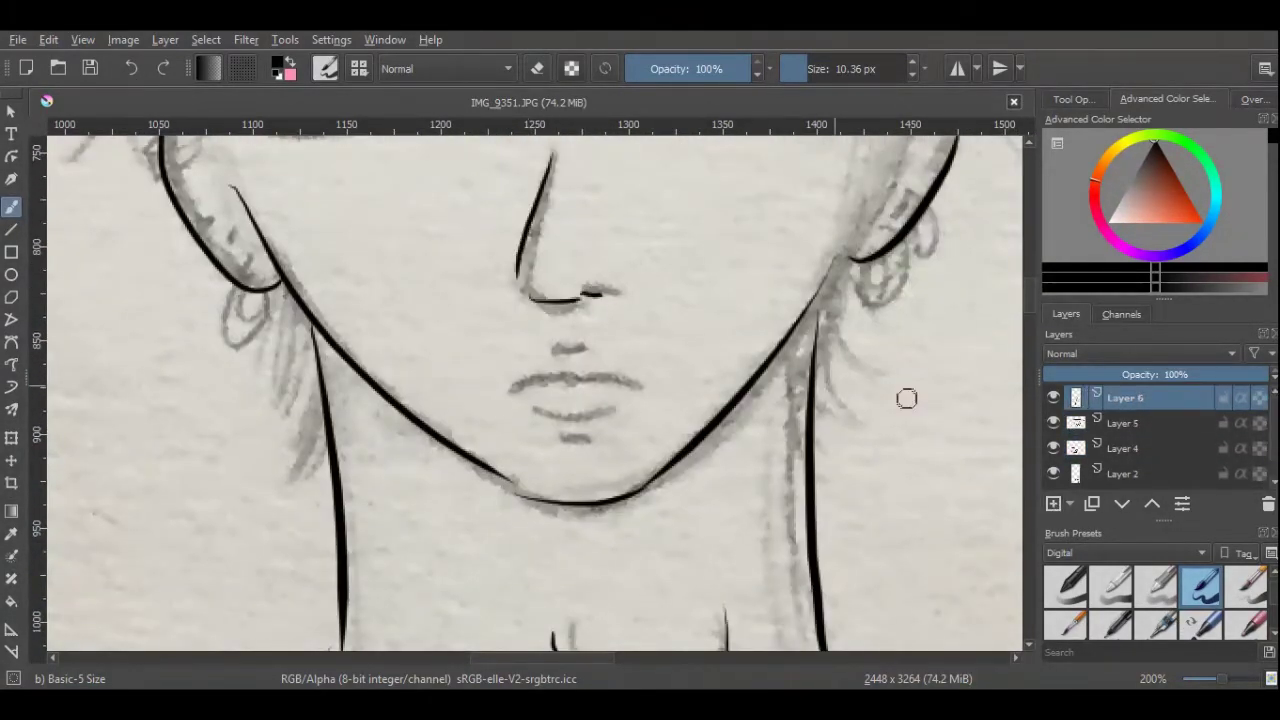
# Add another new layer and ink the mouth with the lip line, lower lip and short marks above and below.
pyautogui.press('Insert')
pyautogui.moveTo(520, 380); pyautogui.dragTo(636, 381)
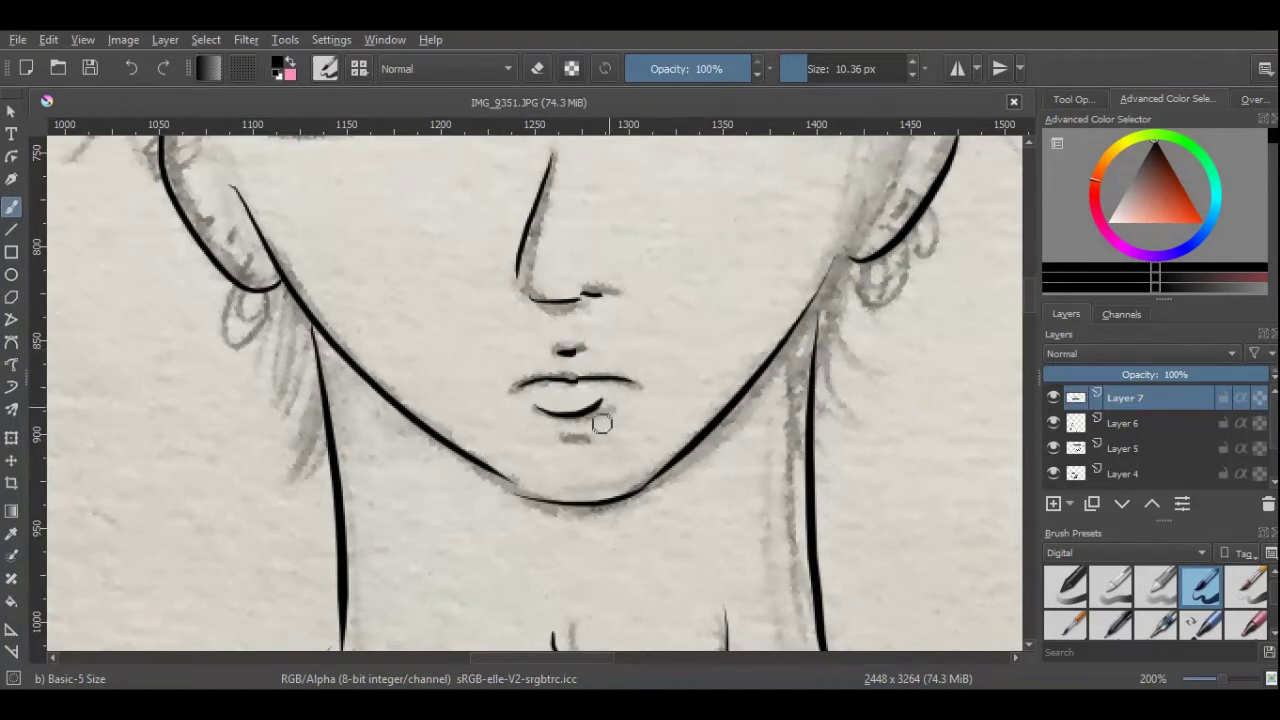
pyautogui.hotkey('ctrl', 'z')
pyautogui.moveTo(535, 409); pyautogui.dragTo(614, 413)
# Make Layer 2 active and ink the inner edge line of the right-hand ear.
pyautogui.scroll(5, 1031, 280)
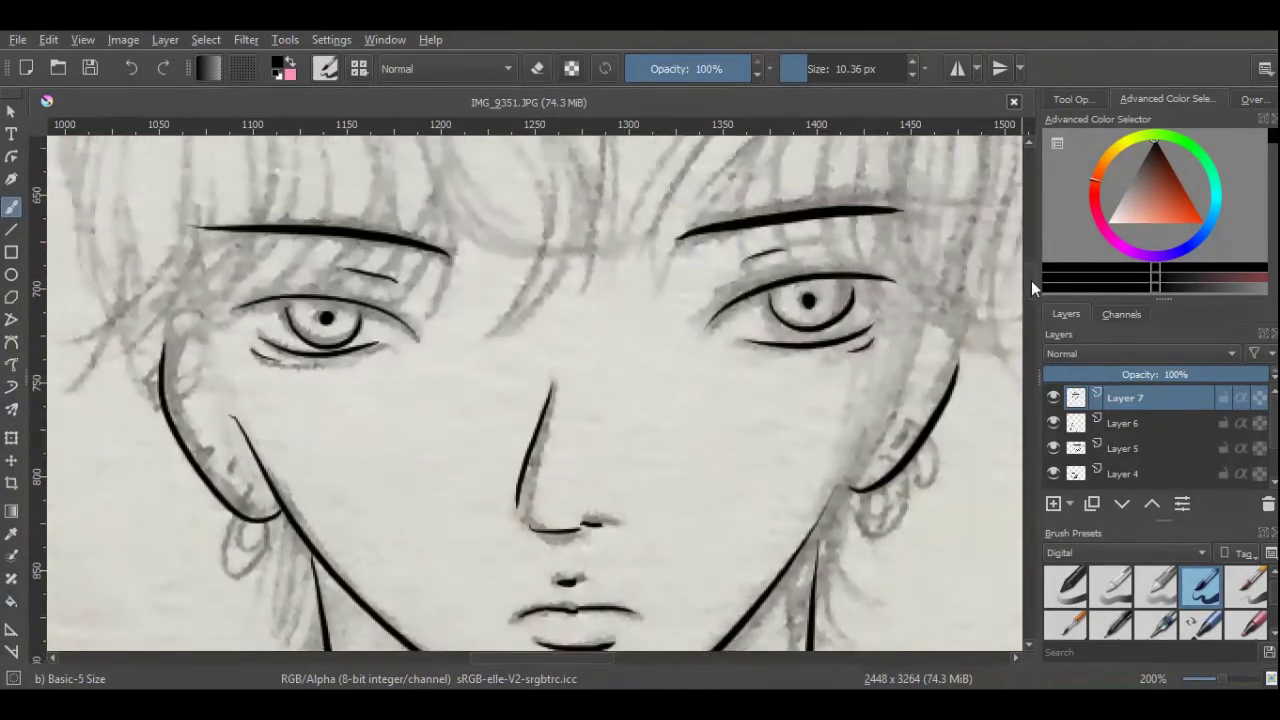
pyautogui.scroll(-2, 1031, 280)
pyautogui.click(1113, 448)
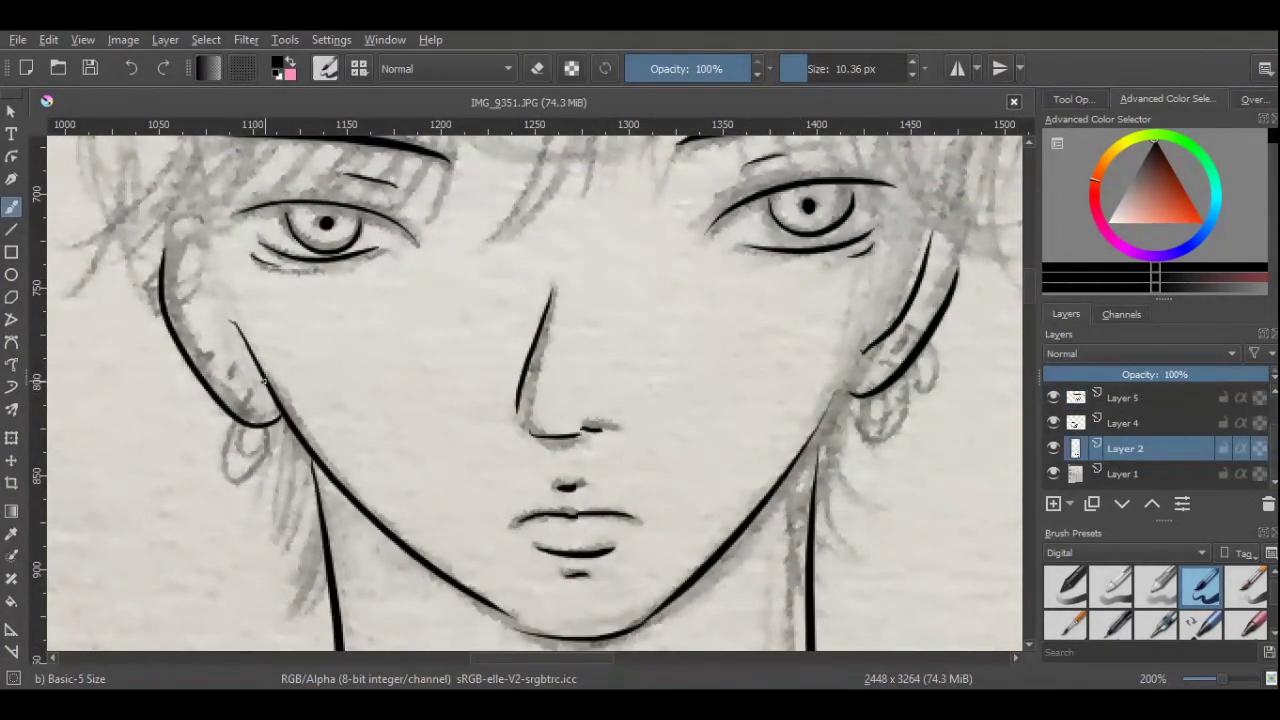
# Add a new layer above Layer 2 and ink two thick hoop earrings with a round stud between them on the right-hand ear.
pyautogui.click(1053, 503)
pyautogui.press('+')
pyautogui.hscroll(3, 344, 284)
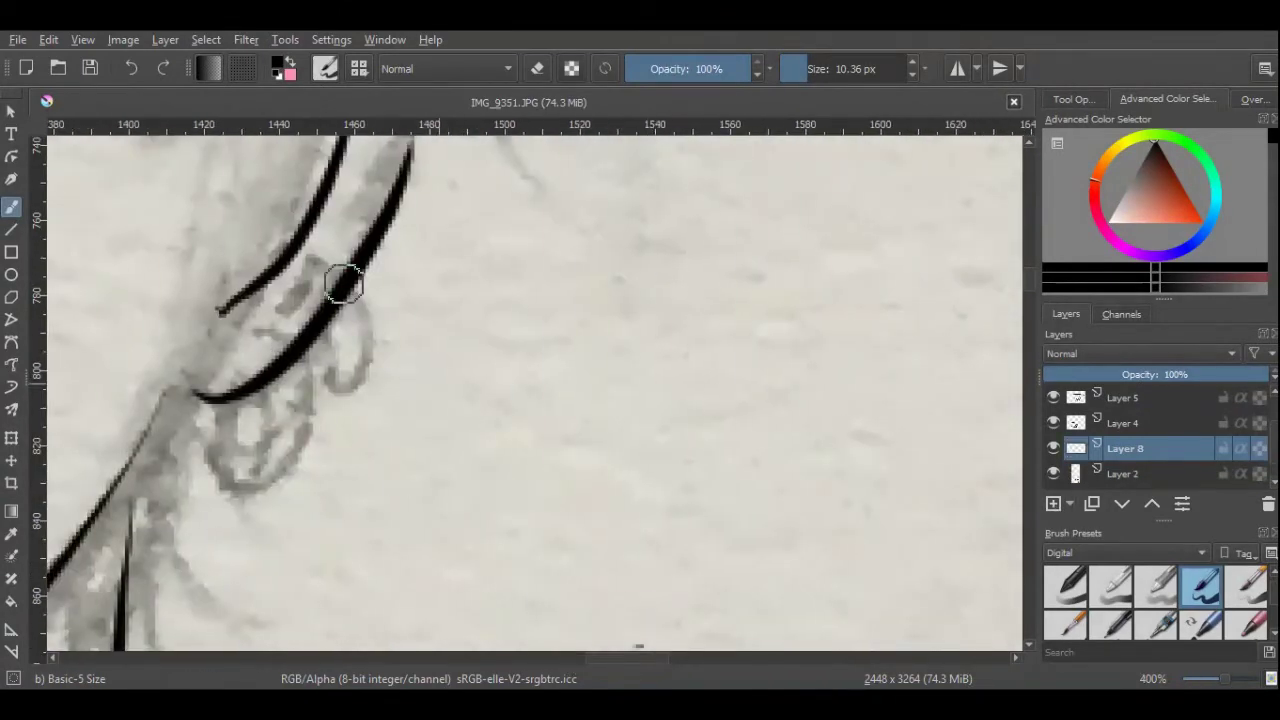
pyautogui.hscroll(2, 649, 622)
pyautogui.moveTo(472, 350); pyautogui.dragTo(515, 462)
pyautogui.moveTo(508, 330); pyautogui.dragTo(548, 440)
pyautogui.moveTo(472, 352); pyautogui.dragTo(514, 334)
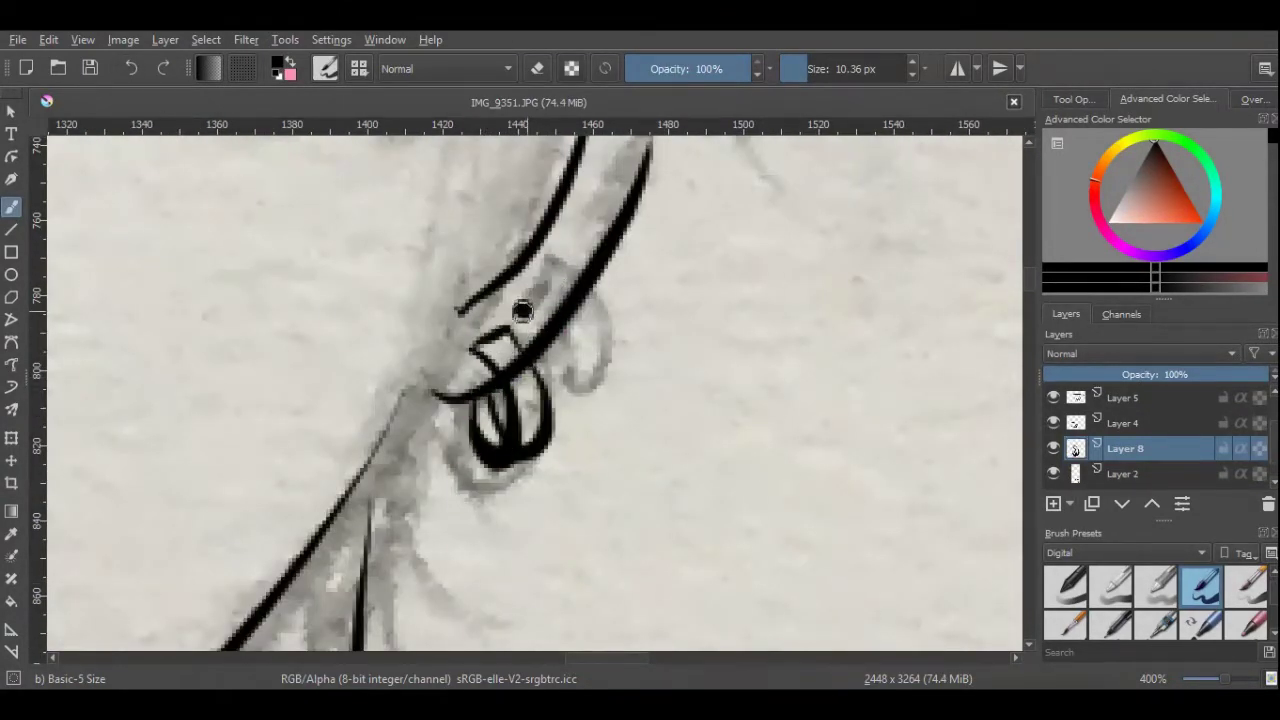
pyautogui.click(522, 309)
pyautogui.moveTo(568, 372)
pyautogui.mouseDown()
pyautogui.moveTo(586, 277)
pyautogui.moveTo(551, 251)
pyautogui.moveTo(572, 268)
pyautogui.mouseUp()
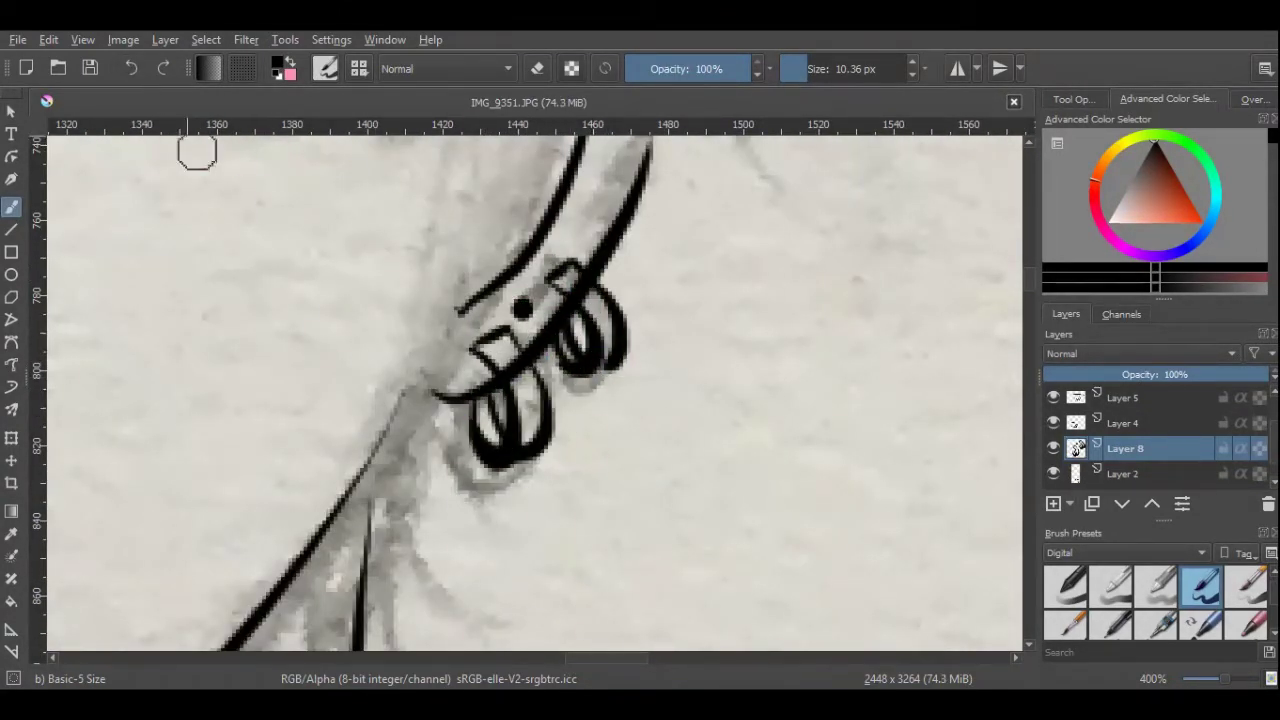
# Ink the left-hand ear's jewellery: a hoop on the lobe, two round studs and a cuff near the top.
pyautogui.hscroll(-5, 197, 152)
pyautogui.moveTo(528, 416)
pyautogui.mouseDown()
pyautogui.moveTo(512, 458)
pyautogui.moveTo(505, 425)
pyautogui.moveTo(539, 430)
pyautogui.moveTo(548, 415)
pyautogui.mouseUp()
pyautogui.click(463, 376)
pyautogui.moveTo(338, 158)
pyautogui.mouseDown()
pyautogui.moveTo(305, 182)
pyautogui.moveTo(385, 194)
pyautogui.moveTo(345, 212)
pyautogui.mouseUp()
# Erase the ear outlines on Layer 2 where they cross the earrings, using the Eraser Circle brush.
pyautogui.click(1102, 470)
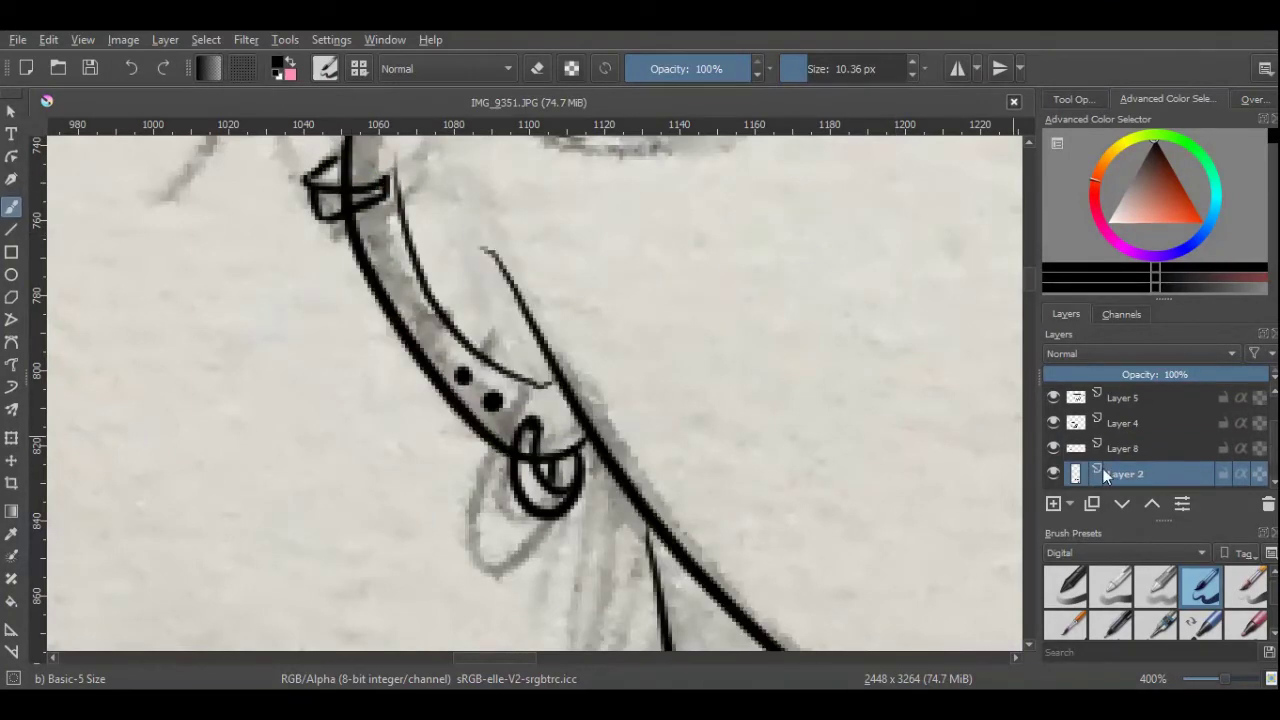
pyautogui.click(1065, 585)
pyautogui.hscroll(-1, 532, 653)
pyautogui.moveTo(532, 653); pyautogui.dragTo(645, 655)
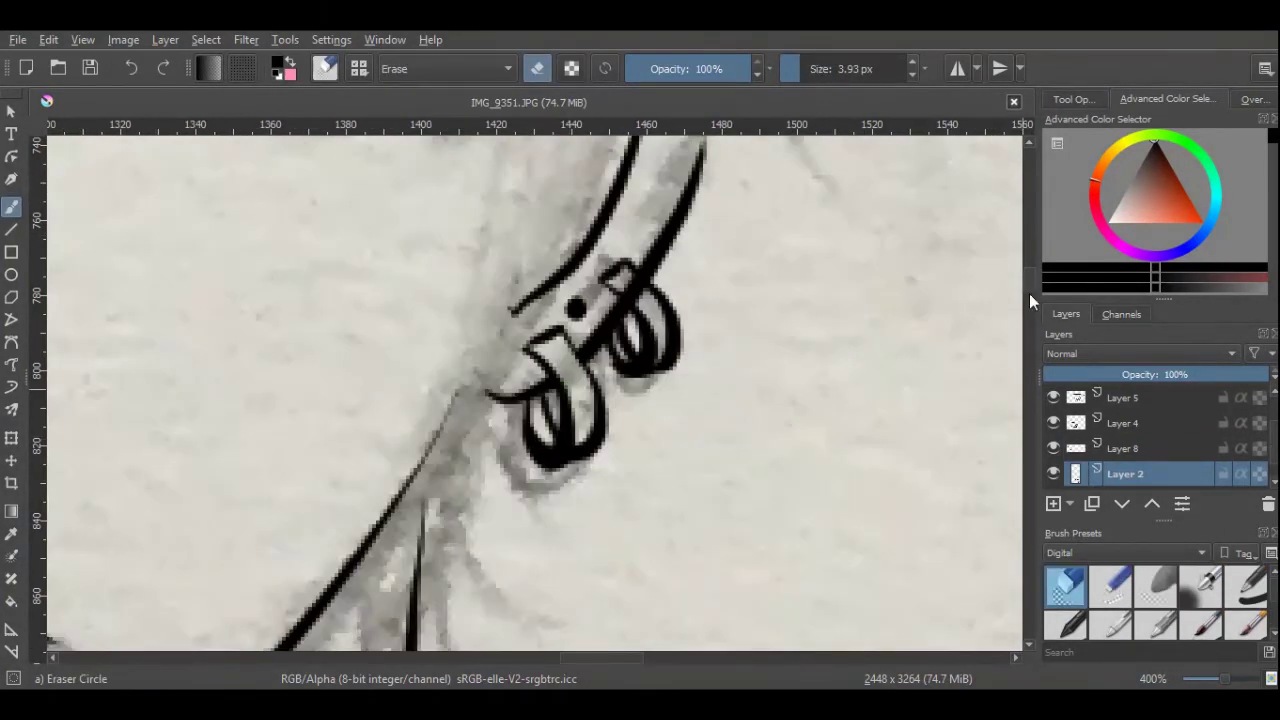
# Add a new layer above Layer 7 and ink the parting's curved forelock and first fringe strands with Basic-5 Size at 13.92 px.
pyautogui.moveTo(1228, 683); pyautogui.dragTo(1205, 683)
pyautogui.scroll(2, 1103, 440)
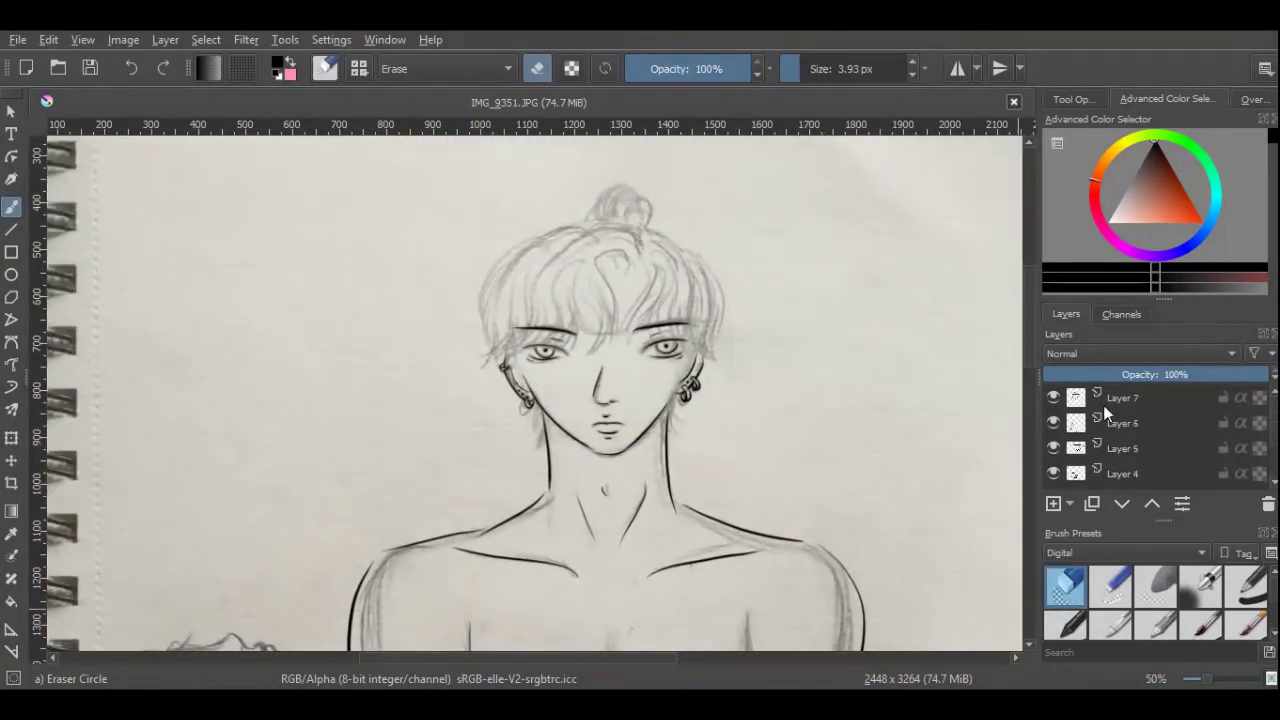
pyautogui.click(1103, 397)
pyautogui.click(1201, 585)
pyautogui.press('1')
pyautogui.press('[')
pyautogui.moveTo(550, 656); pyautogui.dragTo(590, 655)
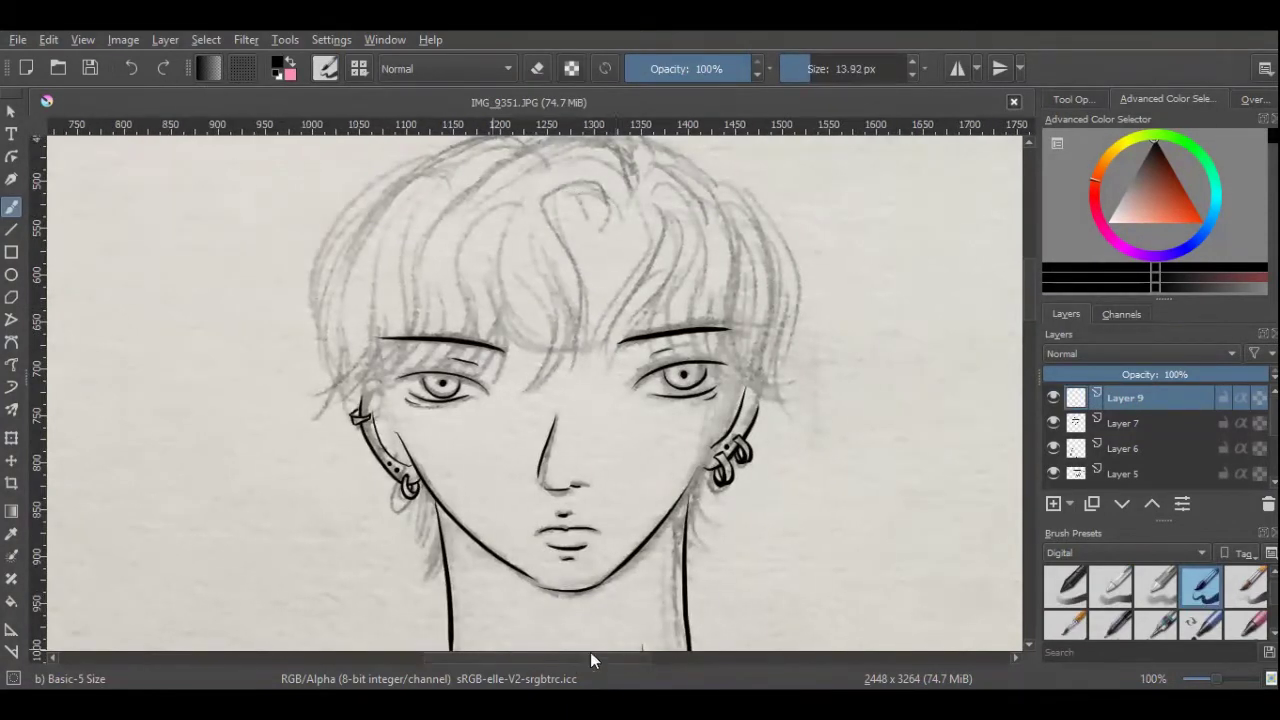
pyautogui.moveTo(620, 210); pyautogui.dragTo(545, 378)
pyautogui.moveTo(520, 250); pyautogui.dragTo(562, 370)
pyautogui.moveTo(650, 206)
pyautogui.mouseDown()
pyautogui.moveTo(623, 345)
pyautogui.moveTo(640, 330)
pyautogui.mouseUp()
pyautogui.moveTo(700, 212); pyautogui.dragTo(690, 325)
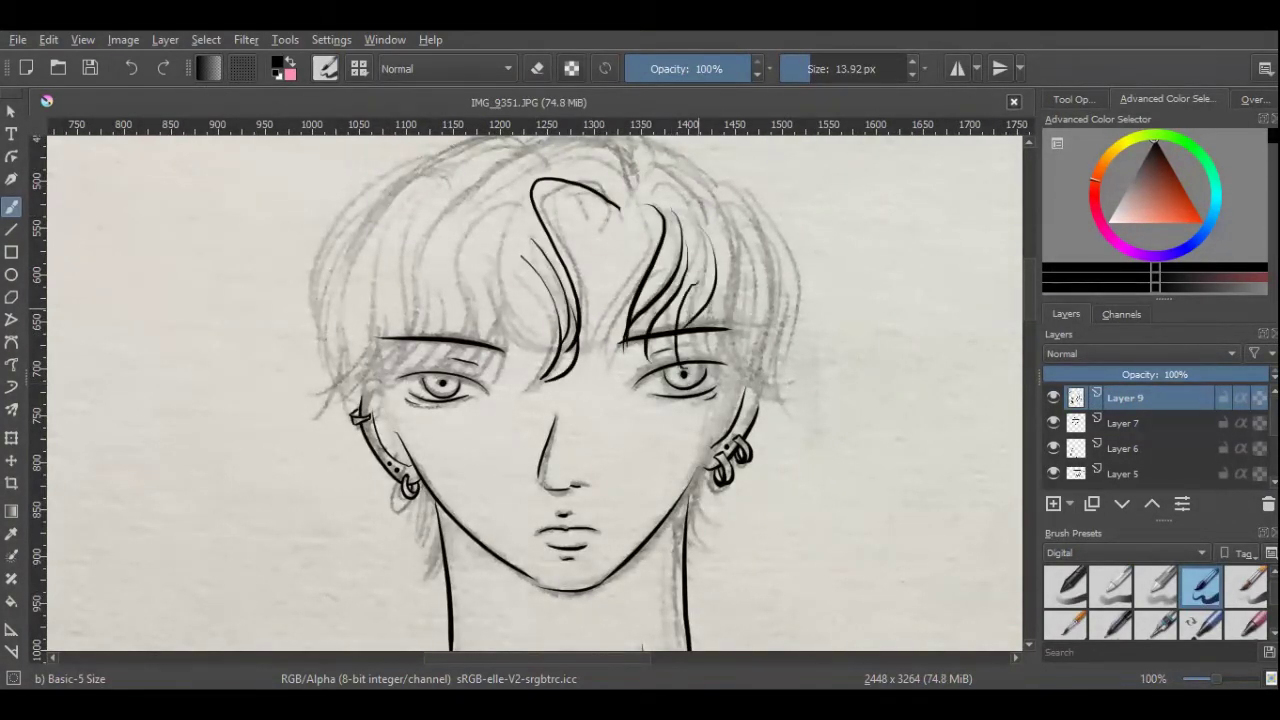
# Ink the right-hand fringe and outer hair contour, with strands falling over the brow and flicking out beside the ear.
pyautogui.moveTo(668, 180); pyautogui.dragTo(733, 328)
pyautogui.moveTo(665, 338); pyautogui.dragTo(740, 372)
pyautogui.moveTo(720, 228); pyautogui.dragTo(760, 385)
pyautogui.moveTo(722, 185); pyautogui.dragTo(768, 372)
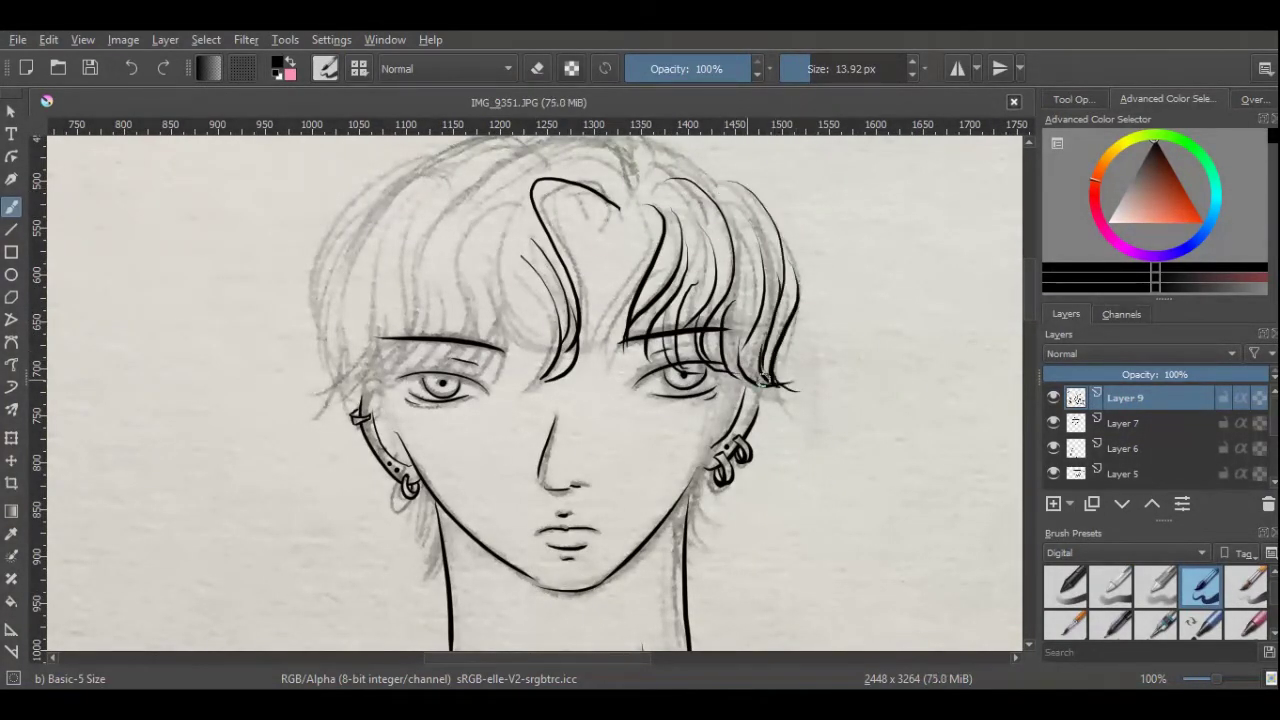
# Ink long curved strands from the crown down the left-hand side of the head, including its outer contour.
pyautogui.moveTo(470, 200); pyautogui.dragTo(570, 140)
pyautogui.scroll(2, 1014, 286)
pyautogui.hotkey('ctrl', 'z')
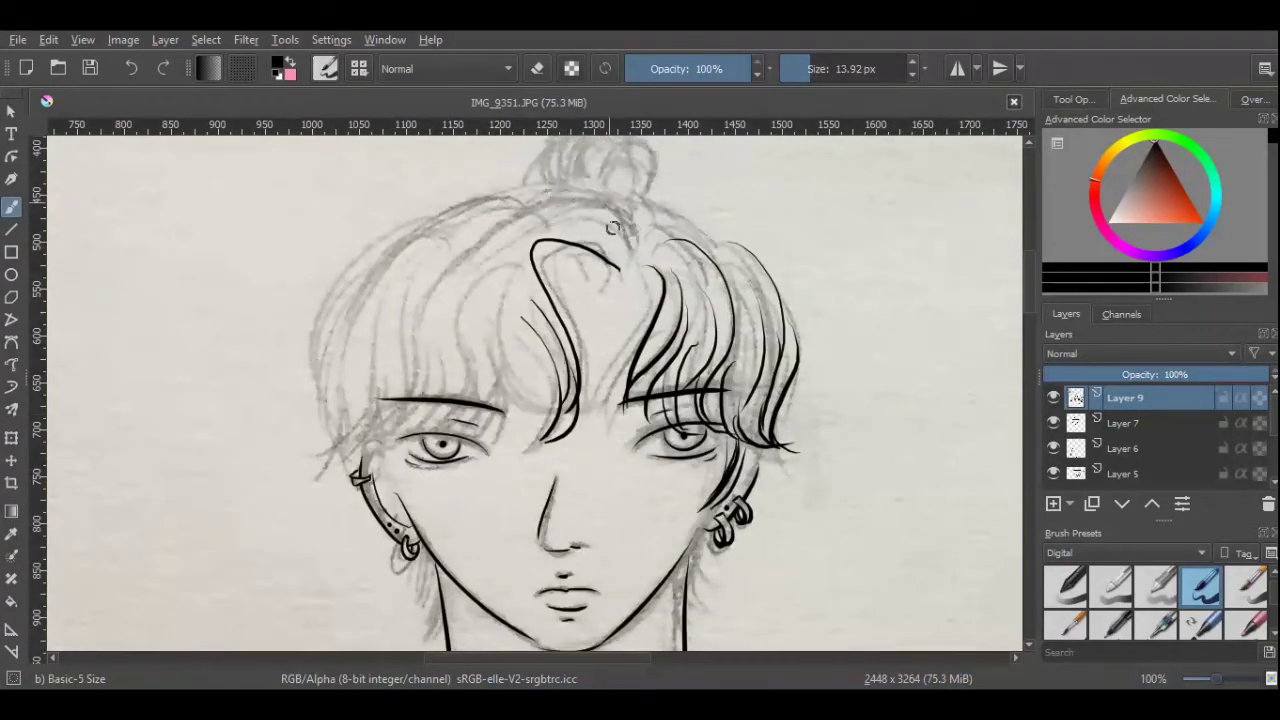
pyautogui.moveTo(612, 212); pyautogui.dragTo(425, 305)
pyautogui.moveTo(505, 202)
pyautogui.mouseDown()
pyautogui.moveTo(345, 388)
pyautogui.moveTo(325, 322)
pyautogui.moveTo(352, 334)
pyautogui.mouseUp()
pyautogui.hotkey('ctrl', 'z')
pyautogui.hotkey('ctrl', 'z')
pyautogui.moveTo(430, 218); pyautogui.dragTo(342, 432)
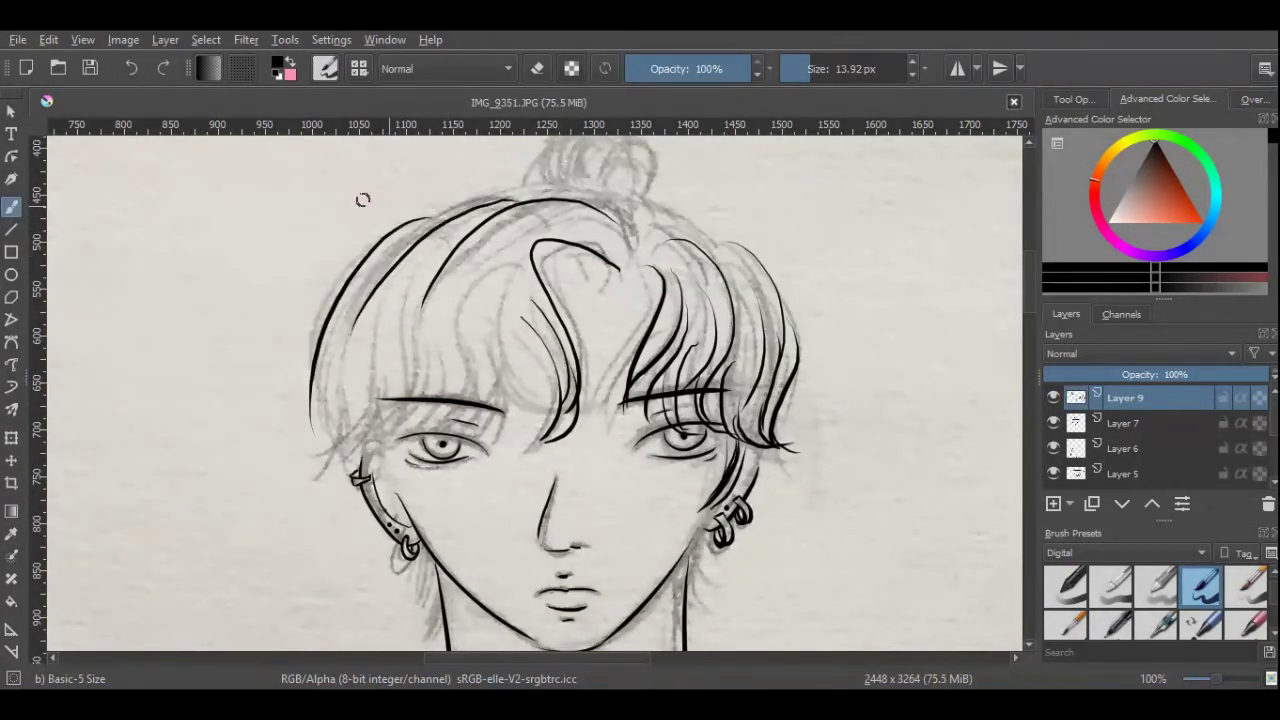
# Fill the left-hand fringe with strands over the forehead and brow, ending in flicked tips beside the ear.
pyautogui.click(131, 67)
pyautogui.click(163, 67)
pyautogui.click(131, 67)
pyautogui.click(163, 67)
pyautogui.moveTo(495, 295); pyautogui.dragTo(545, 405)
pyautogui.moveTo(470, 330); pyautogui.dragTo(460, 400)
pyautogui.moveTo(510, 360)
pyautogui.mouseDown()
pyautogui.moveTo(440, 430)
pyautogui.moveTo(352, 446)
pyautogui.mouseUp()
pyautogui.moveTo(372, 268); pyautogui.dragTo(345, 392)
pyautogui.moveTo(386, 432); pyautogui.dragTo(322, 466)
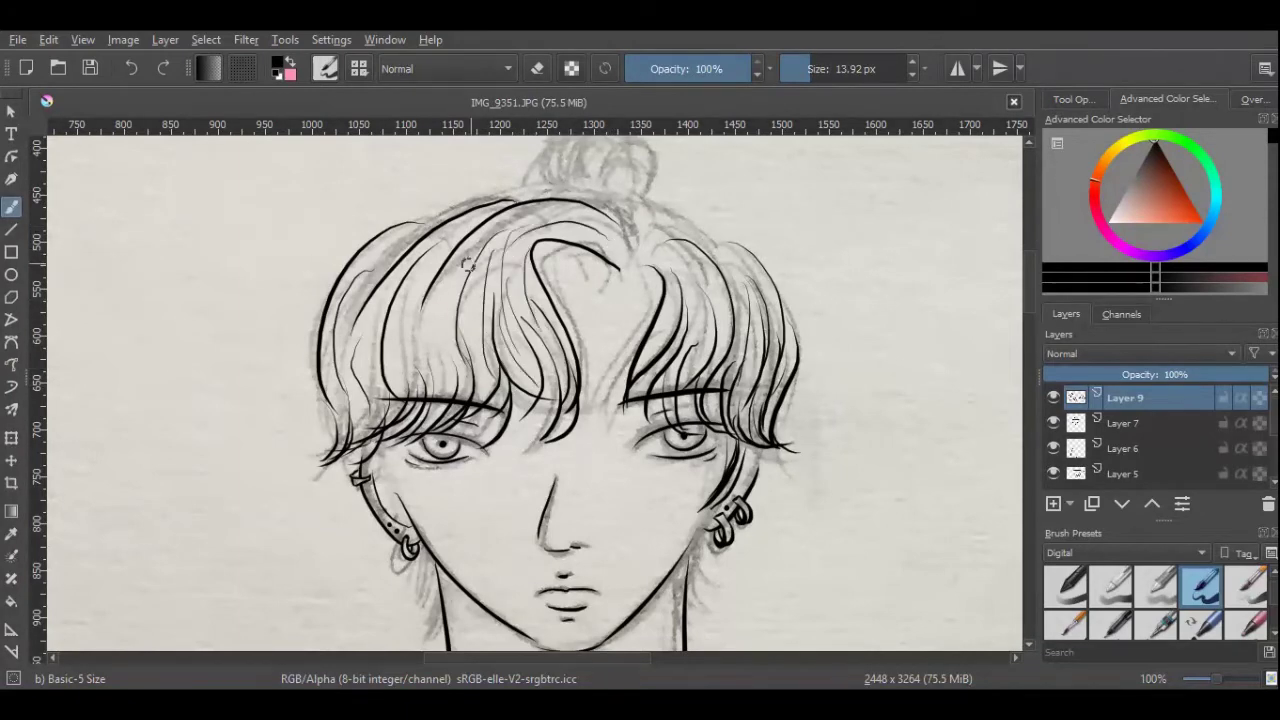
# Add a new layer above Layer 9 and ink the top contour of the head with short strand marks beneath it.
pyautogui.scroll(4, 1031, 263)
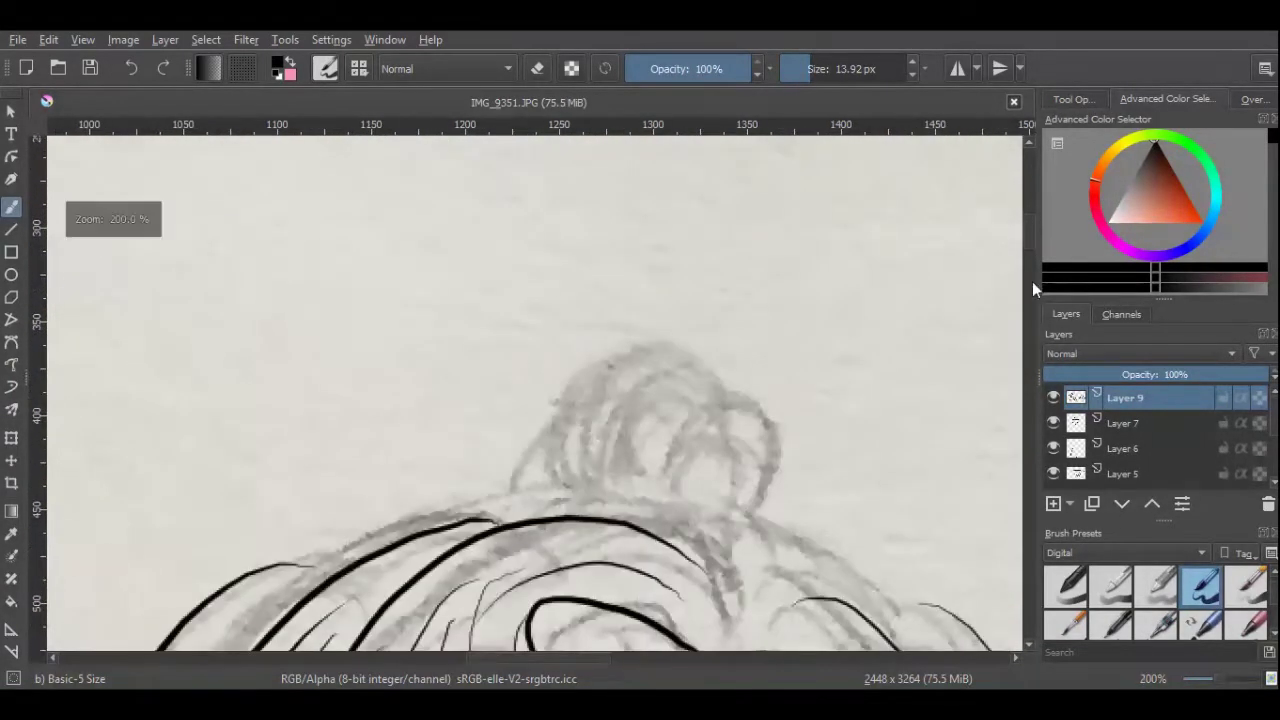
pyautogui.press('Insert')
pyautogui.moveTo(764, 354)
pyautogui.mouseDown()
pyautogui.moveTo(497, 322)
pyautogui.moveTo(400, 345)
pyautogui.moveTo(283, 397)
pyautogui.mouseUp()
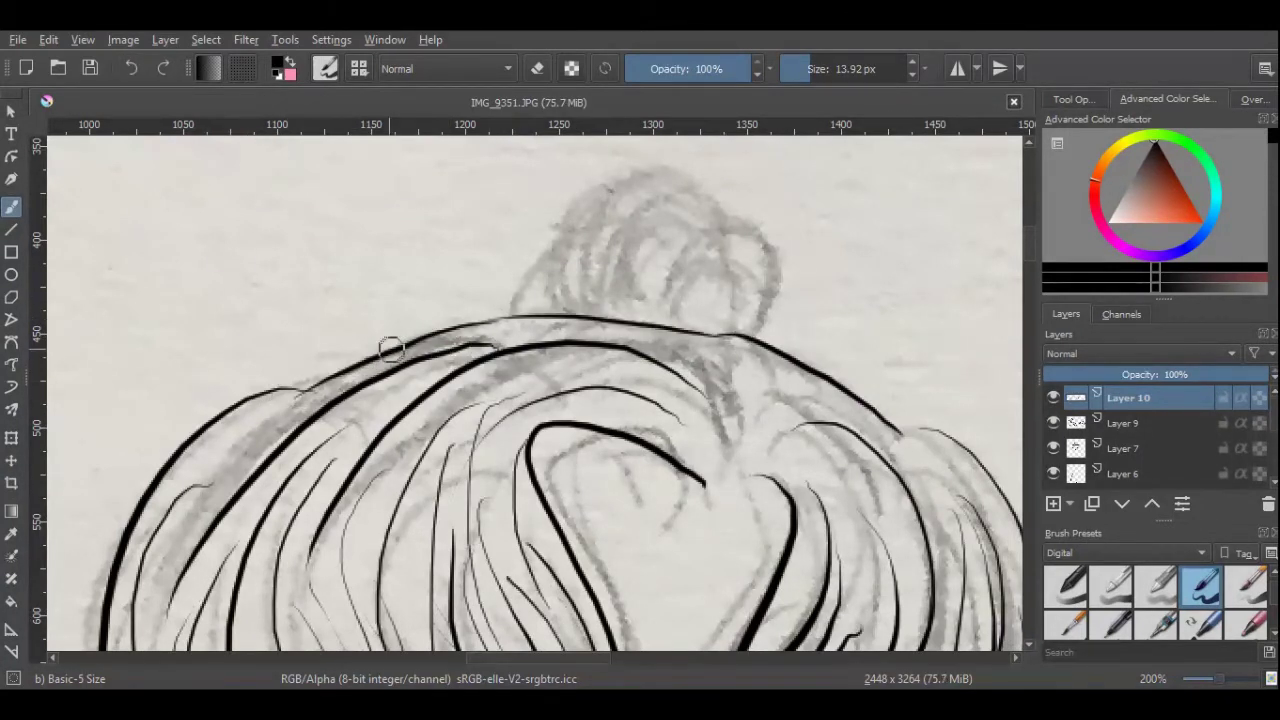
pyautogui.moveTo(758, 344); pyautogui.dragTo(802, 396)
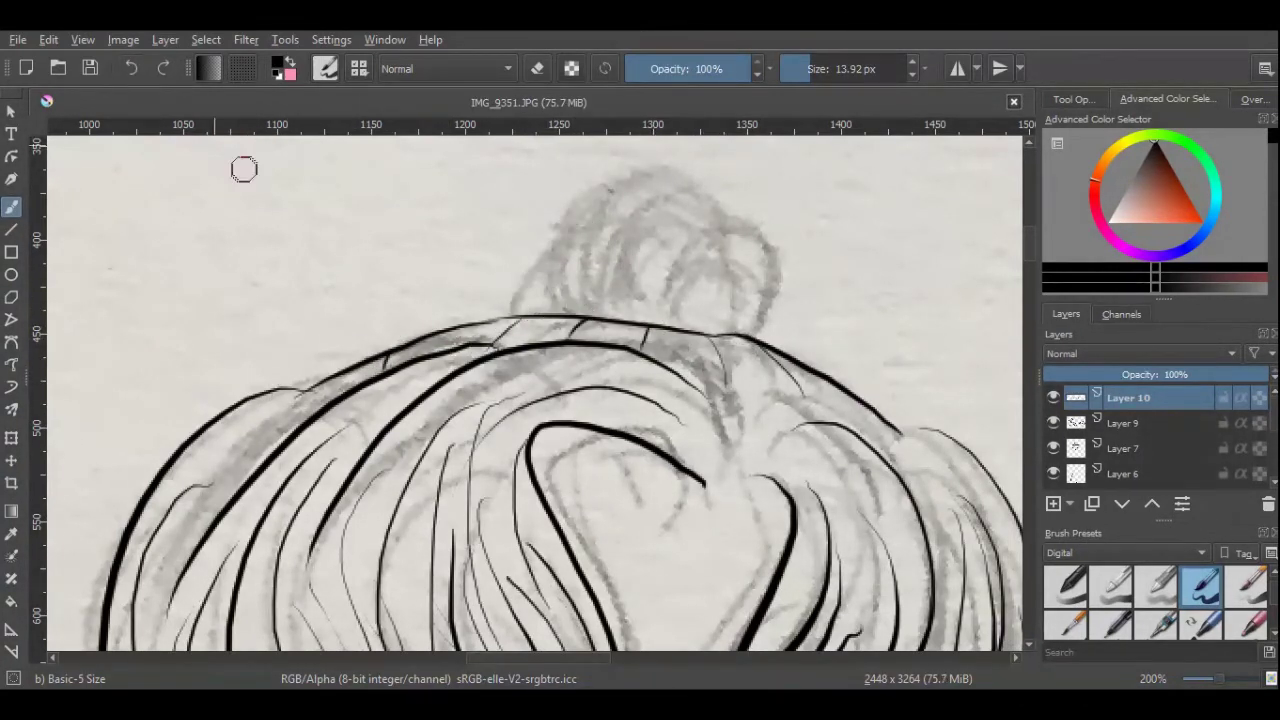
# Ink the topknot's main curved strands, the curl at its lower right and its outer contour.
pyautogui.moveTo(557, 272); pyautogui.dragTo(714, 194)
pyautogui.moveTo(601, 292); pyautogui.dragTo(714, 190)
pyautogui.moveTo(651, 292); pyautogui.dragTo(765, 240)
pyautogui.moveTo(674, 297); pyautogui.dragTo(772, 305)
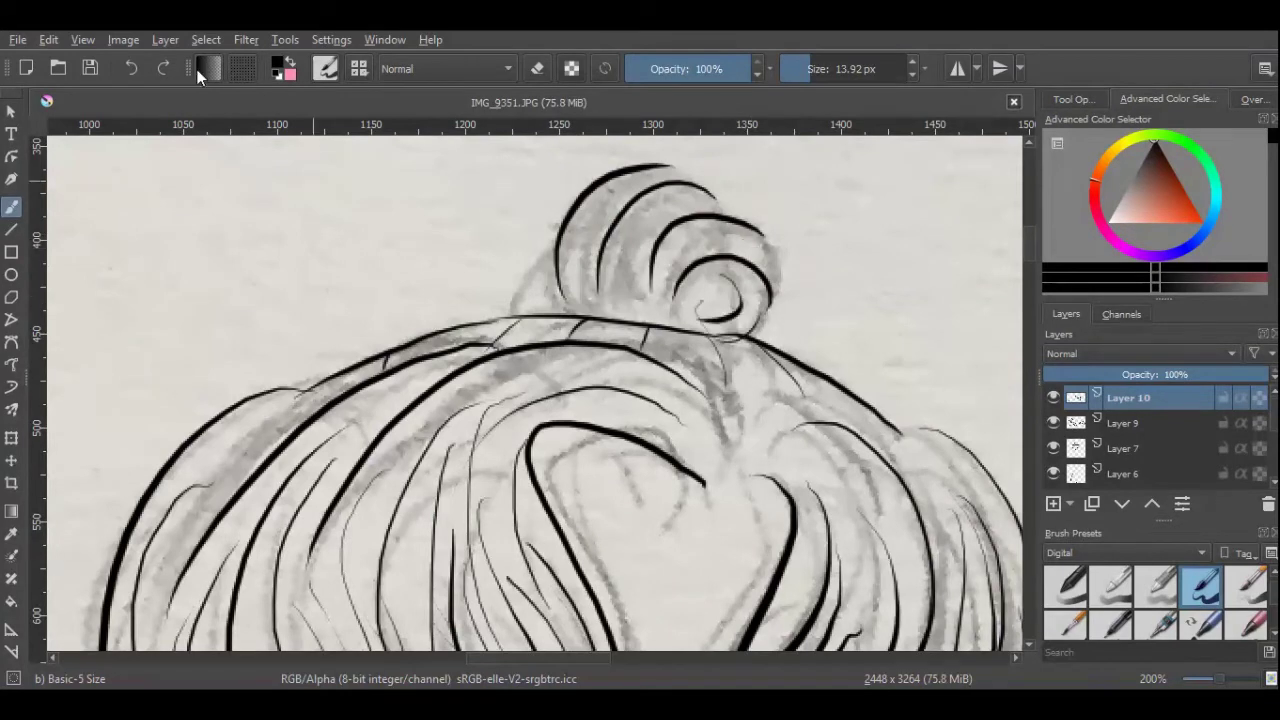
pyautogui.moveTo(694, 318)
pyautogui.mouseDown()
pyautogui.moveTo(758, 292)
pyautogui.moveTo(720, 200)
pyautogui.mouseUp()
pyautogui.moveTo(662, 170); pyautogui.dragTo(740, 218)
pyautogui.moveTo(525, 302); pyautogui.dragTo(574, 214)
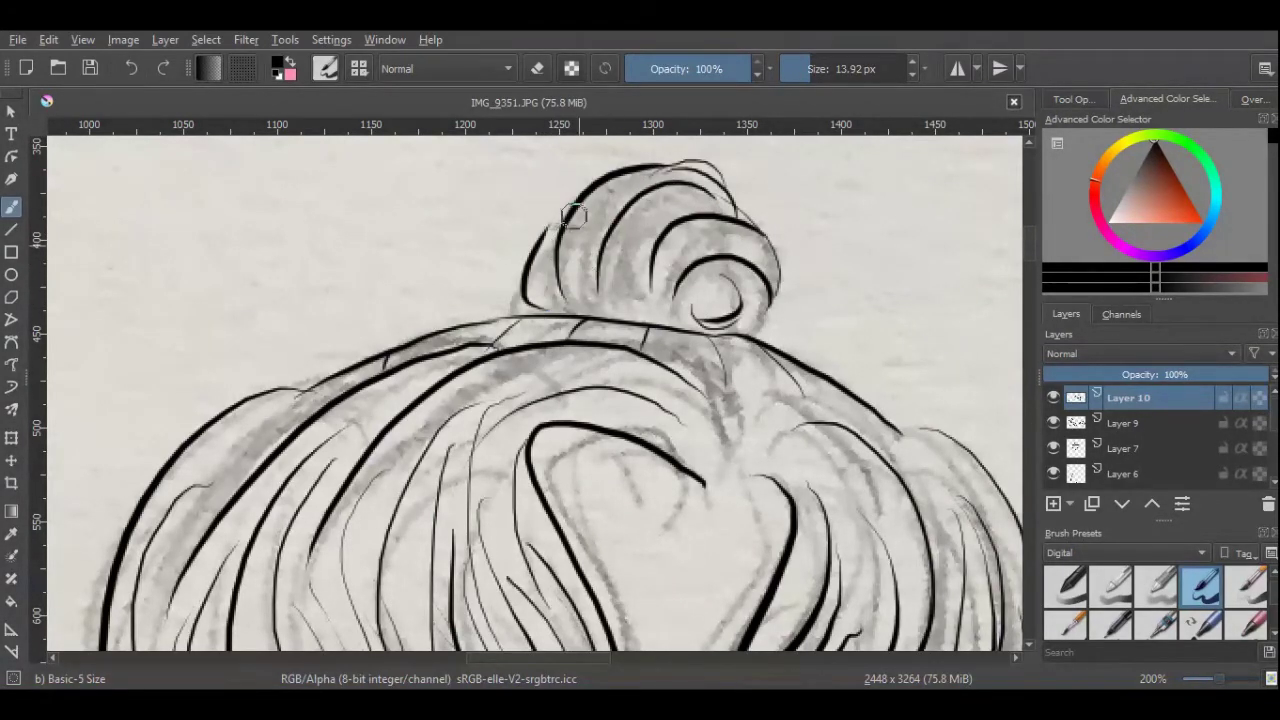
# Add finer curved strands inside the topknot between its main lines.
pyautogui.moveTo(572, 290); pyautogui.dragTo(626, 190)
pyautogui.moveTo(612, 304)
pyautogui.mouseDown()
pyautogui.moveTo(700, 198)
pyautogui.moveTo(662, 180)
pyautogui.moveTo(708, 198)
pyautogui.mouseUp()
pyautogui.moveTo(648, 316); pyautogui.dragTo(708, 240)
pyautogui.moveTo(568, 310); pyautogui.dragTo(622, 272)
pyautogui.moveTo(676, 274); pyautogui.dragTo(752, 226)
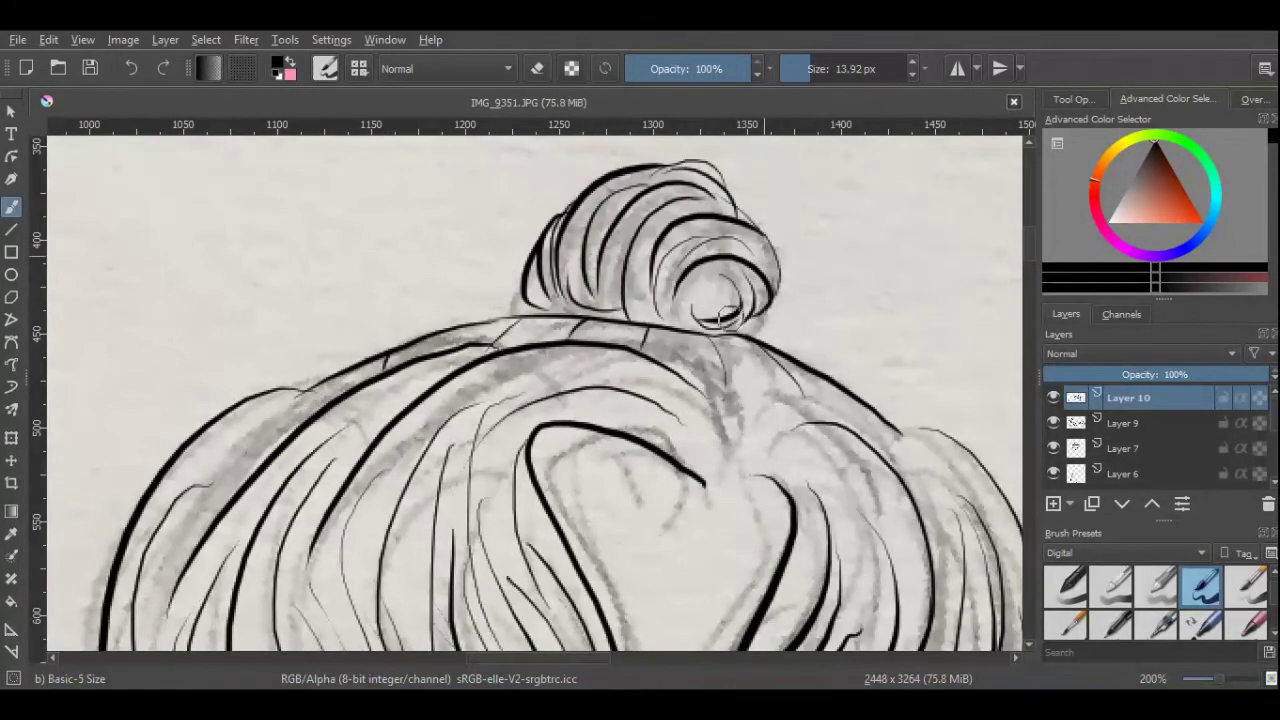
# On Layer 9, add fine strands to the fringe on both sides of the parting with Basic-5 Size at 9.33 px.
pyautogui.scroll(-5, 963, 467)
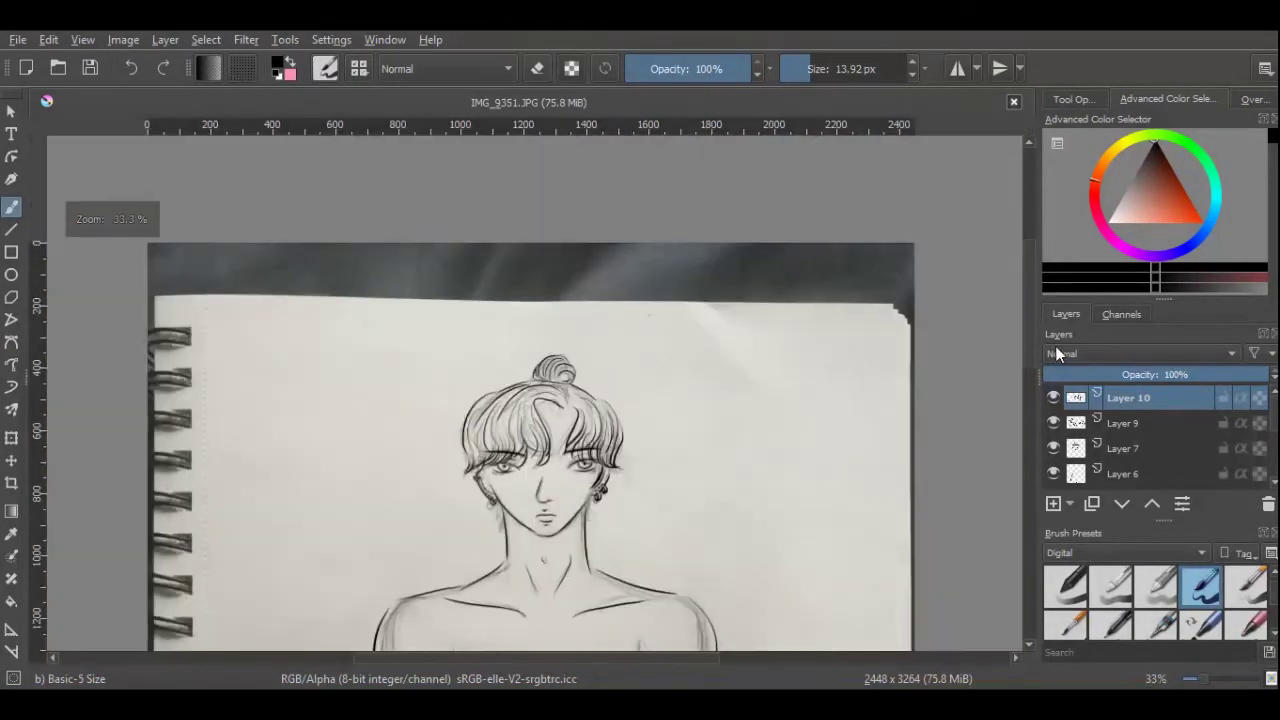
pyautogui.scroll(5, 700, 400)
pyautogui.click(1200, 598)
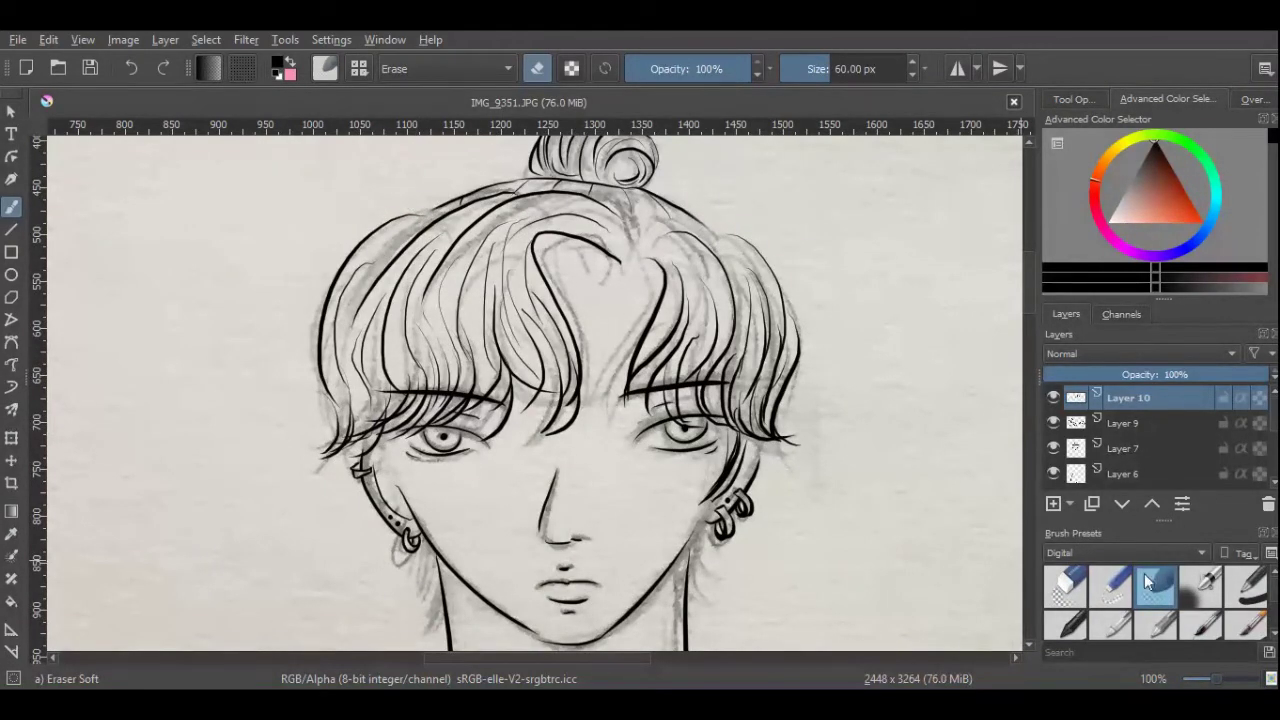
pyautogui.click(1206, 632)
pyautogui.click(1125, 423)
pyautogui.moveTo(662, 266); pyautogui.dragTo(650, 338)
pyautogui.moveTo(548, 240); pyautogui.dragTo(590, 400)
pyautogui.moveTo(520, 312); pyautogui.dragTo(500, 398)
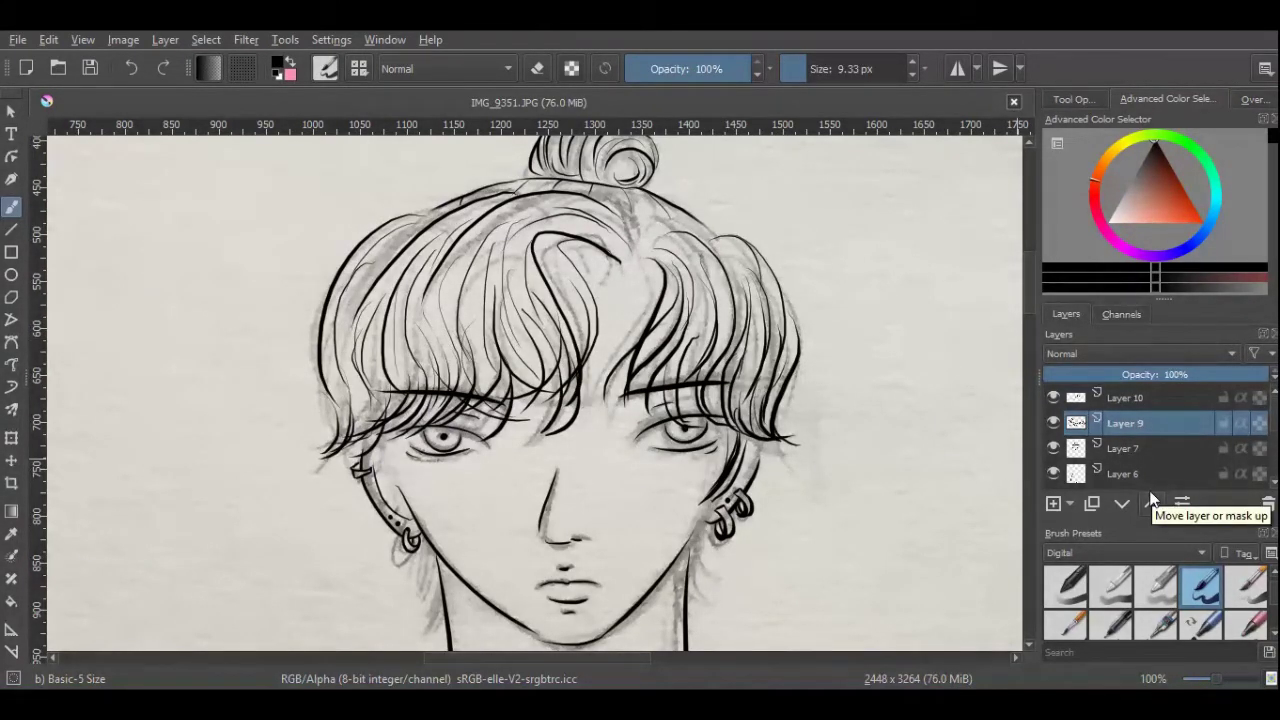
# Ink the sideburn strands and the short hair tips below both ears beside the neck.
pyautogui.scroll(-4, 823, 374)
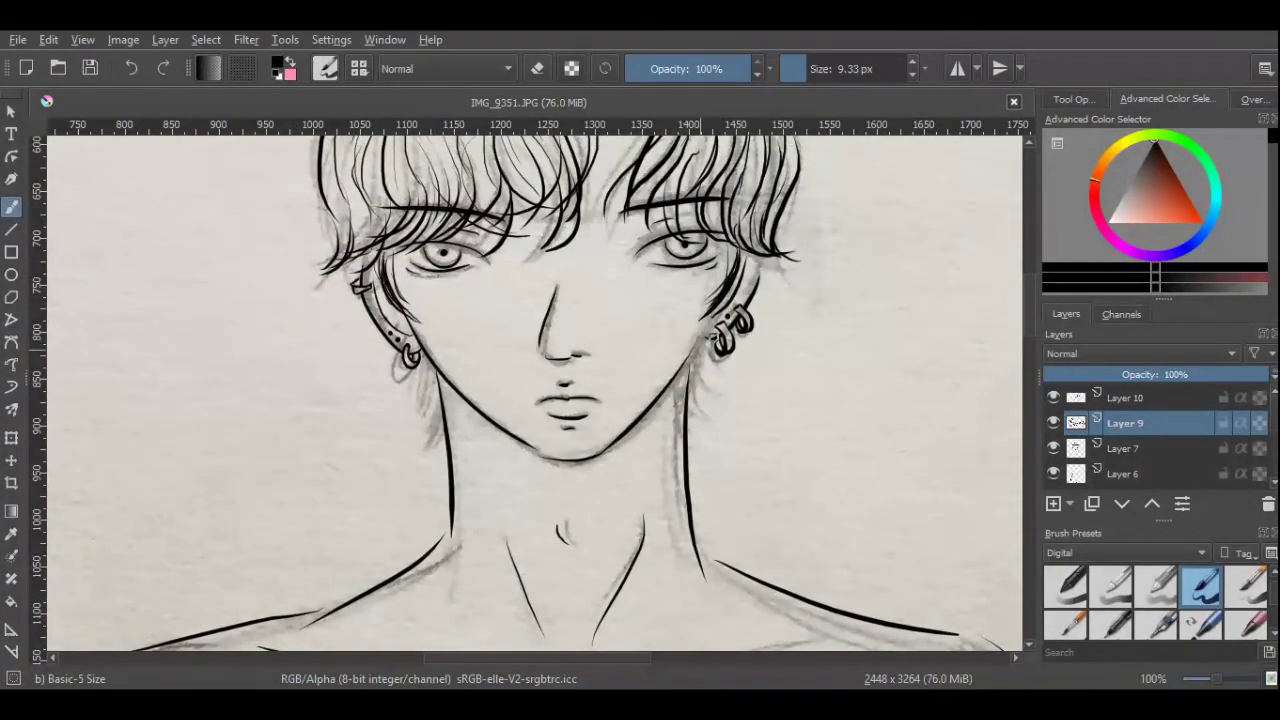
pyautogui.click(1219, 682)
pyautogui.hscroll(3, 730, 474)
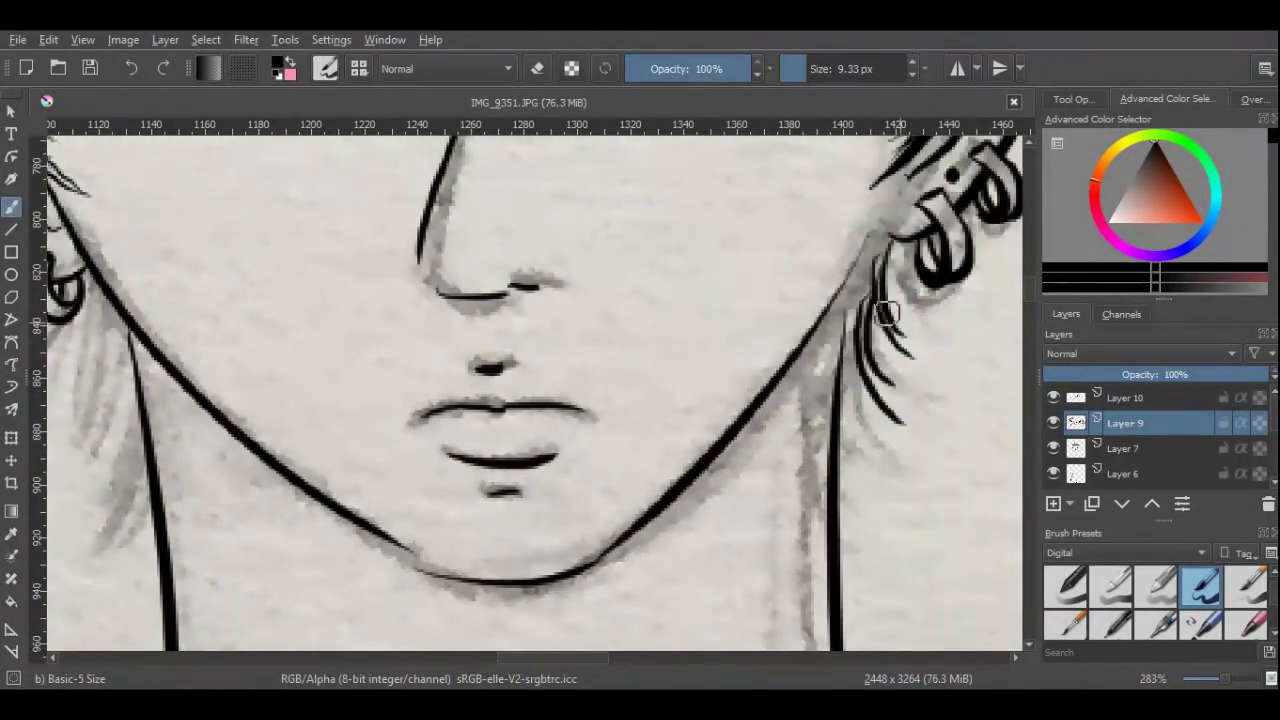
pyautogui.hscroll(-3, 730, 474)
pyautogui.moveTo(410, 305)
pyautogui.mouseDown()
pyautogui.moveTo(465, 470)
pyautogui.moveTo(470, 530)
pyautogui.mouseUp()
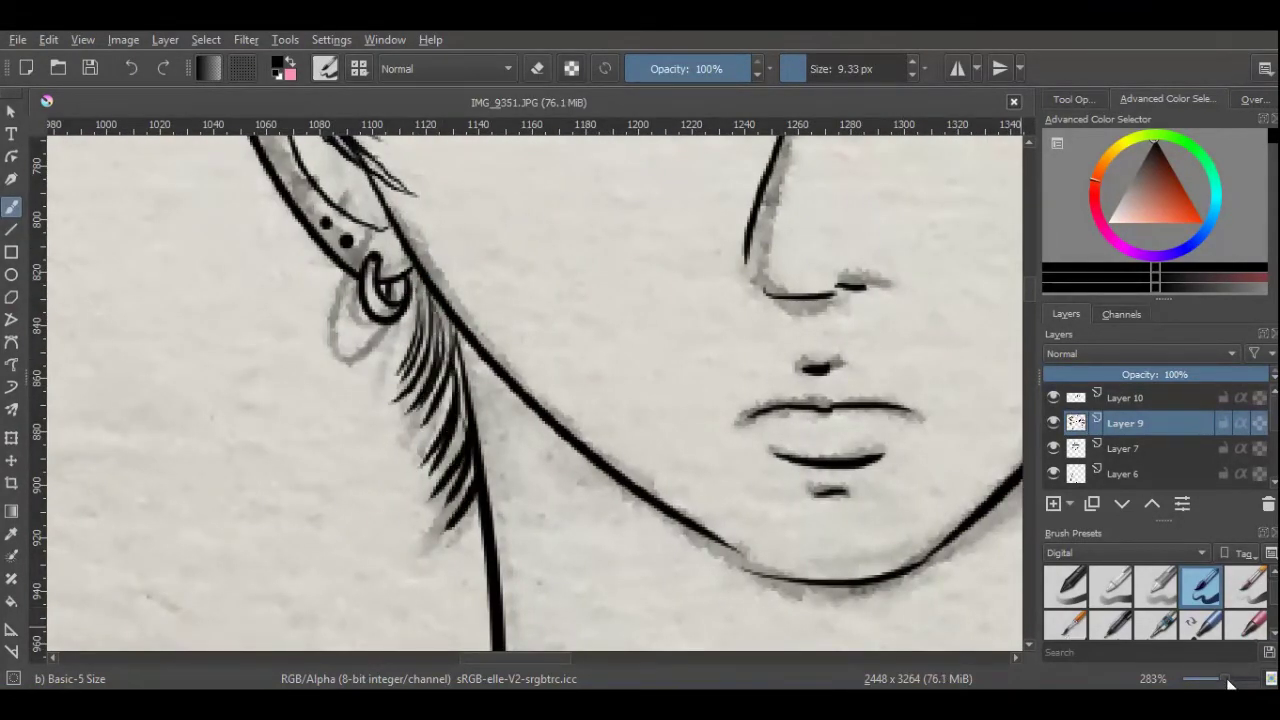
# Add a new empty layer above Layer 10.
pyautogui.scroll(-5, 1028, 297)
pyautogui.scroll(-8, 1028, 297)
pyautogui.press('Insert')
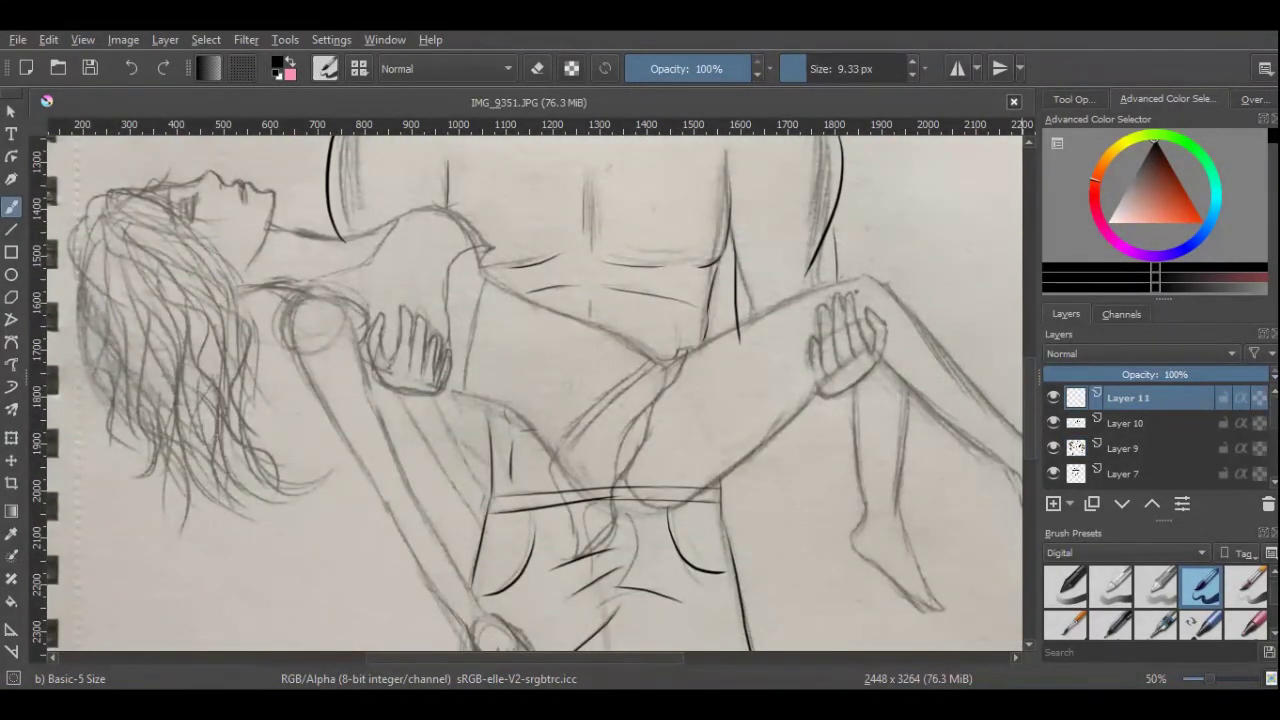
# On Layer 11, ink the thumb of the man's hand beside the woman's knee, down to the palm's edge.
pyautogui.scroll(3, 642, 640)
pyautogui.hscroll(5, 1030, 393)
pyautogui.moveTo(790, 296); pyautogui.dragTo(840, 460)
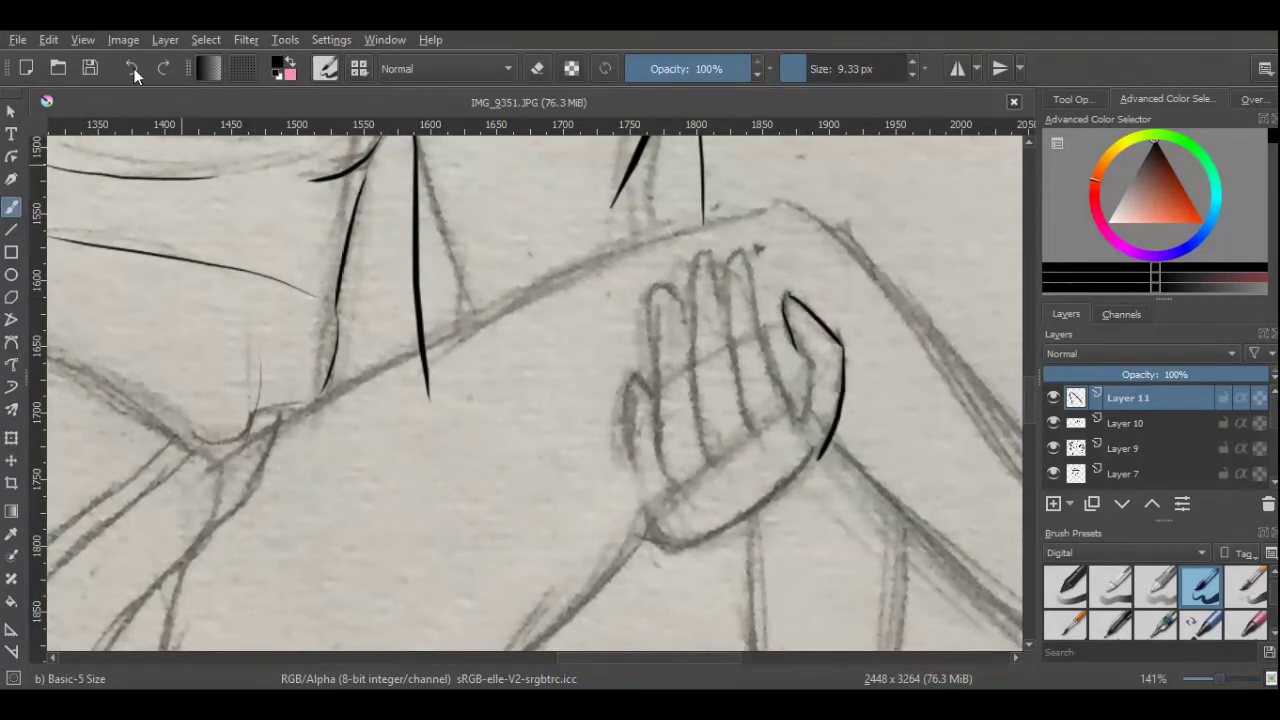
pyautogui.hotkey('ctrl', 'z')
pyautogui.press('+')
pyautogui.press('+')
pyautogui.hscroll(4, 634, 177)
pyautogui.moveTo(630, 195); pyautogui.dragTo(657, 322)
pyautogui.moveTo(636, 195)
pyautogui.mouseDown()
pyautogui.moveTo(737, 314)
pyautogui.moveTo(750, 470)
pyautogui.mouseUp()
pyautogui.hotkey('ctrl', 'z')
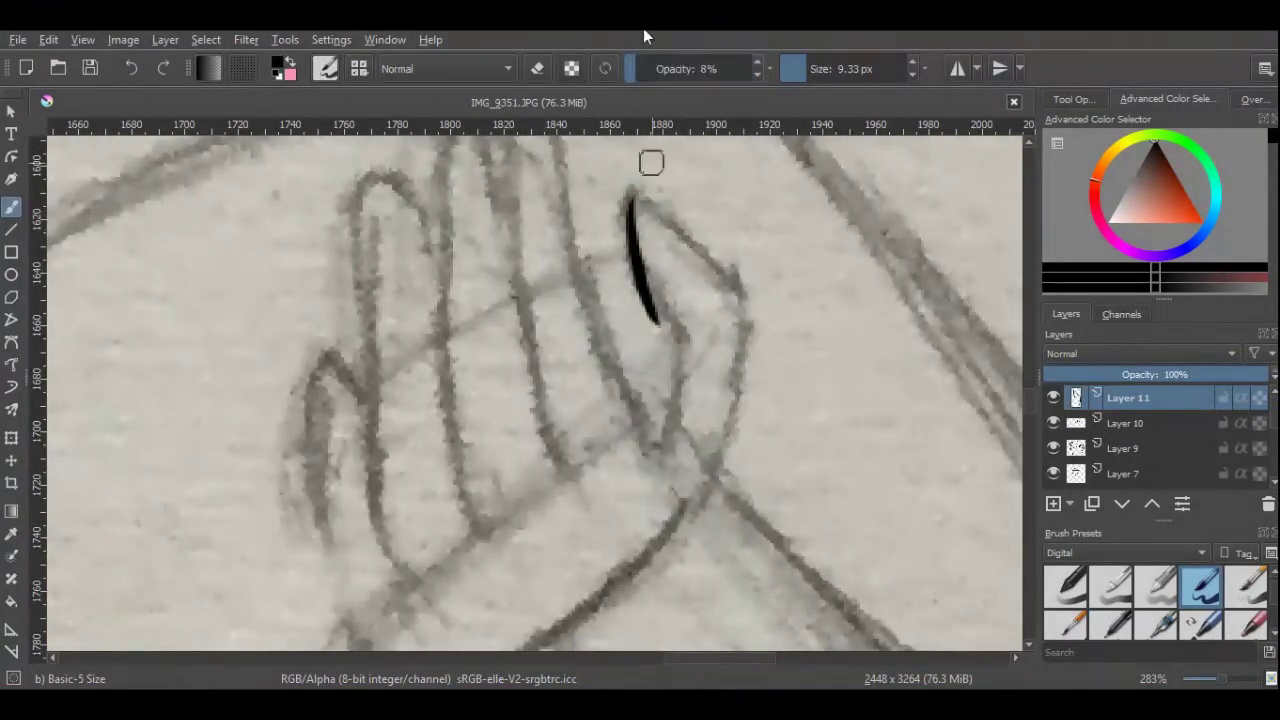
pyautogui.moveTo(634, 200); pyautogui.dragTo(721, 488)
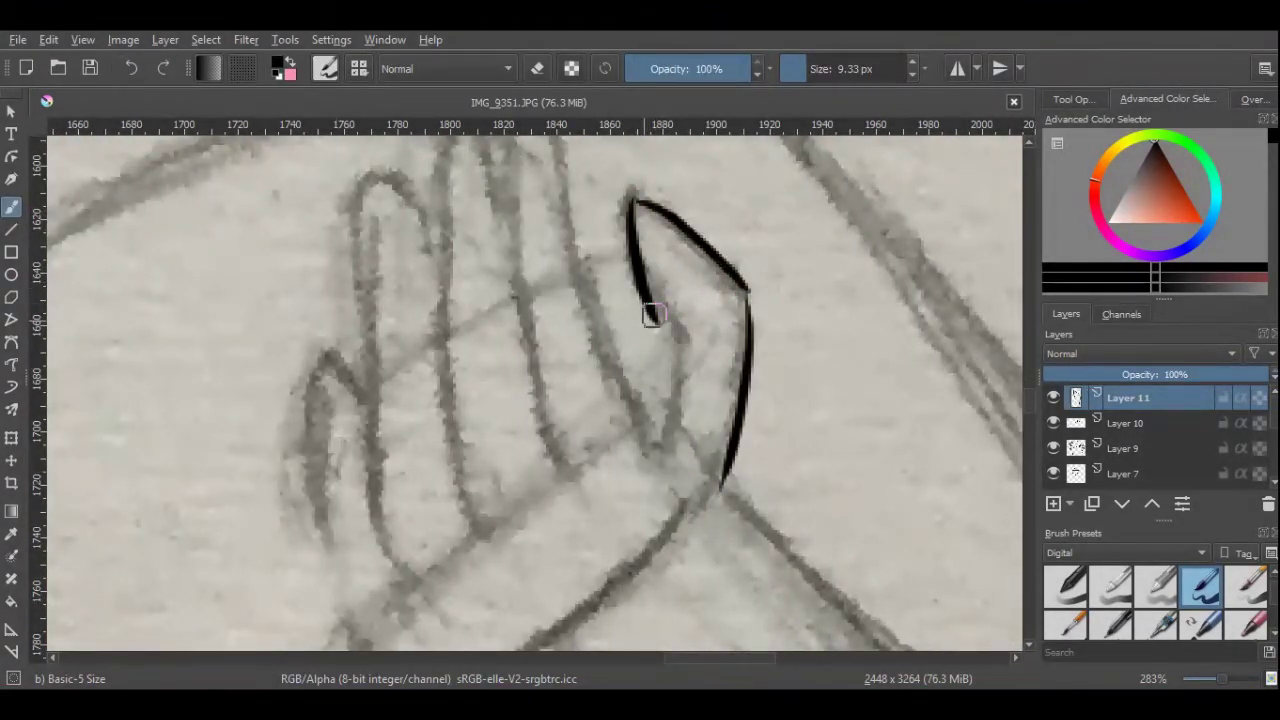
pyautogui.moveTo(667, 330); pyautogui.dragTo(657, 456)
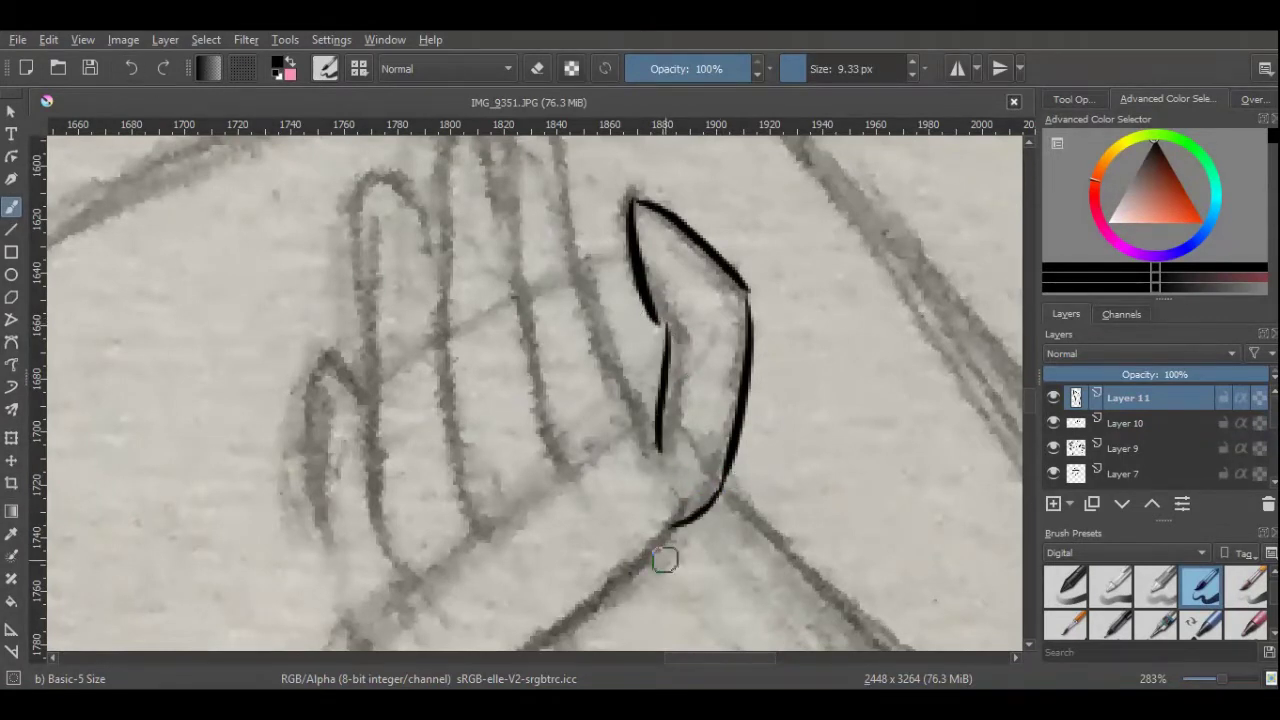
# Ink both sides and the rounded tip of the index finger beside the thumb.
pyautogui.scroll(3, 660, 560)
pyautogui.moveTo(655, 576); pyautogui.dragTo(566, 357)
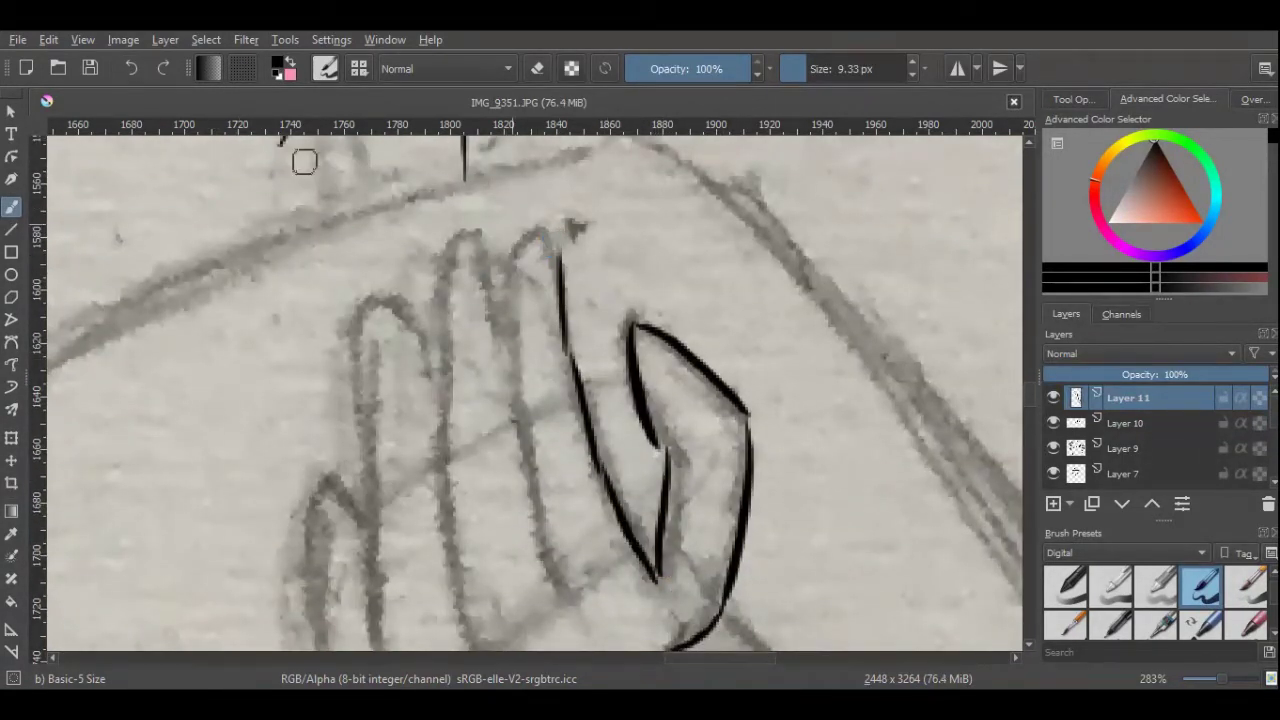
pyautogui.hotkey('ctrl', 'z')
pyautogui.moveTo(543, 232)
pyautogui.mouseDown()
pyautogui.moveTo(566, 362)
pyautogui.moveTo(519, 339)
pyautogui.moveTo(514, 443)
pyautogui.moveTo(580, 614)
pyautogui.mouseUp()
pyautogui.hotkey('ctrl', 'z')
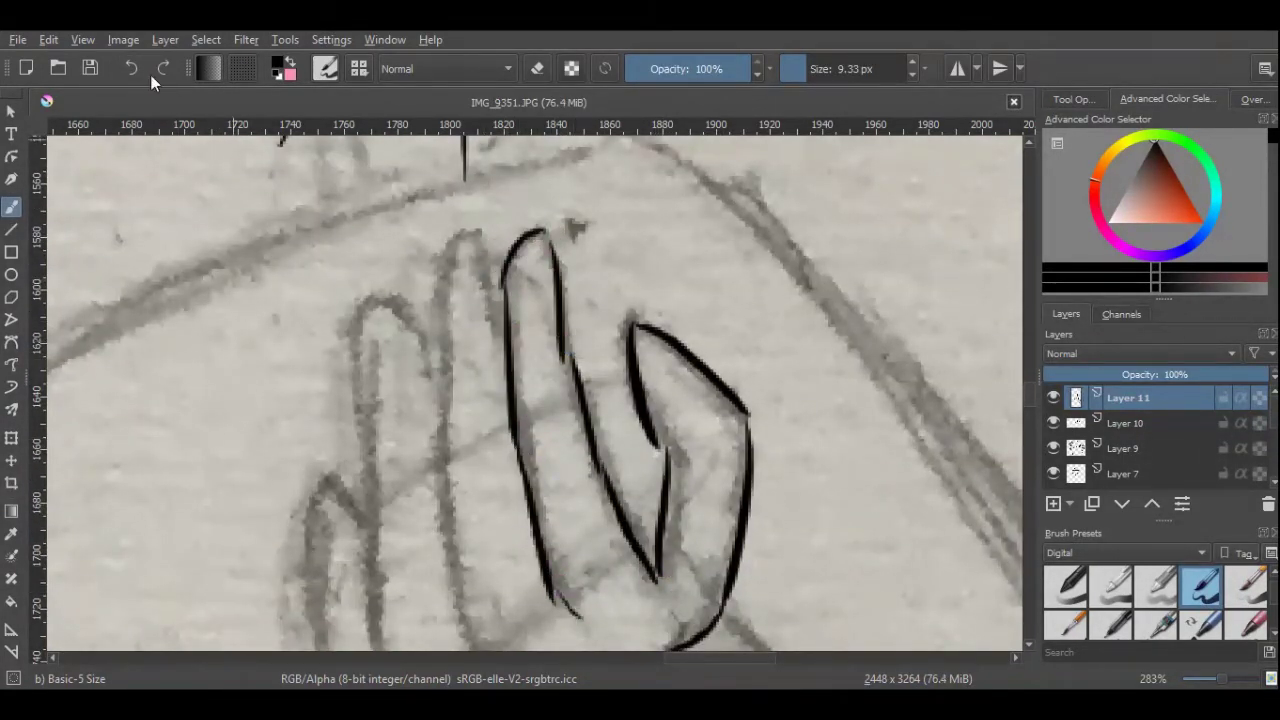
pyautogui.hotkey('ctrl', 'z')
pyautogui.moveTo(514, 440)
pyautogui.mouseDown()
pyautogui.moveTo(531, 517)
pyautogui.moveTo(578, 614)
pyautogui.mouseUp()
# Ink the middle and ring fingers of the hand beside the knee, including their rounded tips.
pyautogui.moveTo(484, 230)
pyautogui.mouseDown()
pyautogui.moveTo(500, 314)
pyautogui.moveTo(435, 408)
pyautogui.moveTo(447, 367)
pyautogui.moveTo(457, 609)
pyautogui.moveTo(480, 645)
pyautogui.mouseUp()
pyautogui.hotkey('ctrl', 'z')
pyautogui.hotkey('ctrl', 'z')
pyautogui.moveTo(410, 306)
pyautogui.mouseDown()
pyautogui.moveTo(440, 390)
pyautogui.moveTo(400, 302)
pyautogui.mouseUp()
pyautogui.hotkey('ctrl', 'z')
pyautogui.hotkey('ctrl', 'z')
pyautogui.moveTo(371, 497)
pyautogui.mouseDown()
pyautogui.moveTo(374, 322)
pyautogui.moveTo(390, 496)
pyautogui.mouseUp()
# Ink the little finger and extend the ring finger's side line to its base on the palm.
pyautogui.scroll(-3, 380, 300)
pyautogui.moveTo(378, 200); pyautogui.dragTo(420, 408)
pyautogui.hotkey('ctrl', 'z')
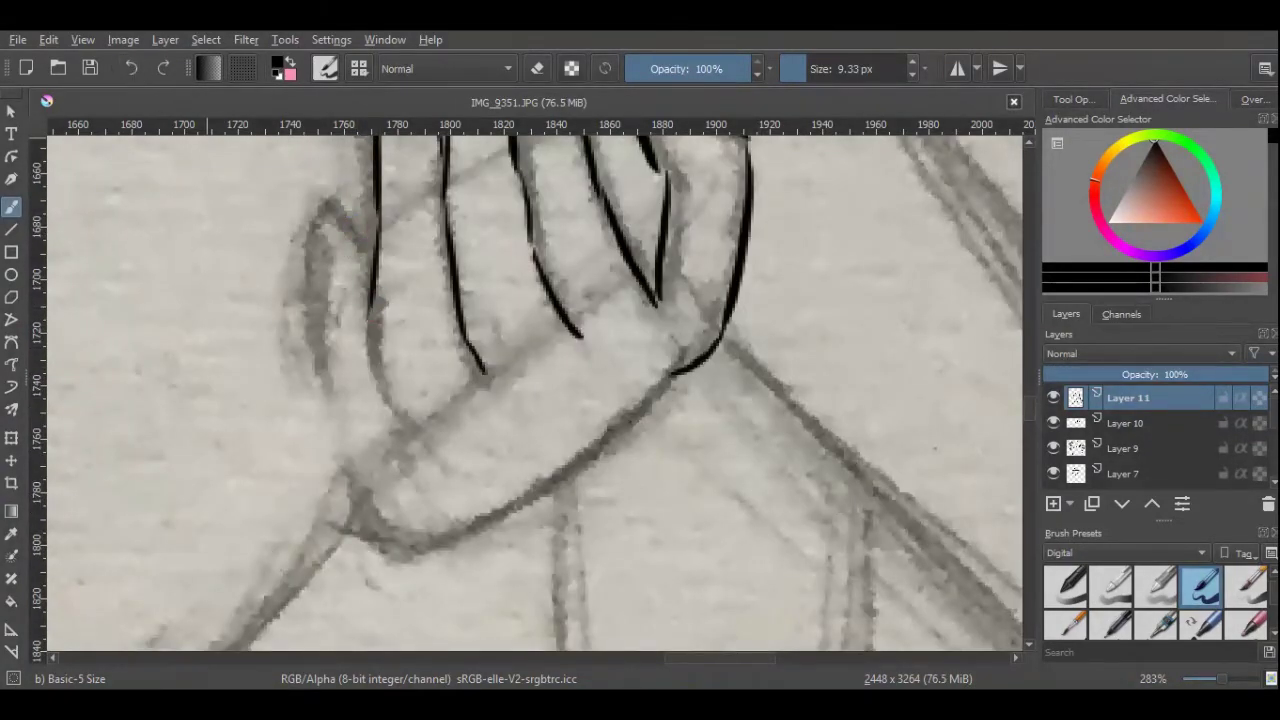
pyautogui.moveTo(376, 206)
pyautogui.mouseDown()
pyautogui.moveTo(372, 346)
pyautogui.moveTo(420, 432)
pyautogui.mouseUp()
pyautogui.hotkey('ctrl', 'z')
pyautogui.moveTo(364, 252)
pyautogui.mouseDown()
pyautogui.moveTo(343, 229)
pyautogui.moveTo(337, 422)
pyautogui.mouseUp()
pyautogui.click(130, 70)
# Ink the palm's lower edge from the little finger to the thumb base in short curved strokes.
pyautogui.moveTo(352, 238)
pyautogui.mouseDown()
pyautogui.moveTo(320, 371)
pyautogui.moveTo(390, 528)
pyautogui.moveTo(543, 477)
pyautogui.moveTo(686, 366)
pyautogui.mouseUp()
pyautogui.hotkey('ctrl', 'z')
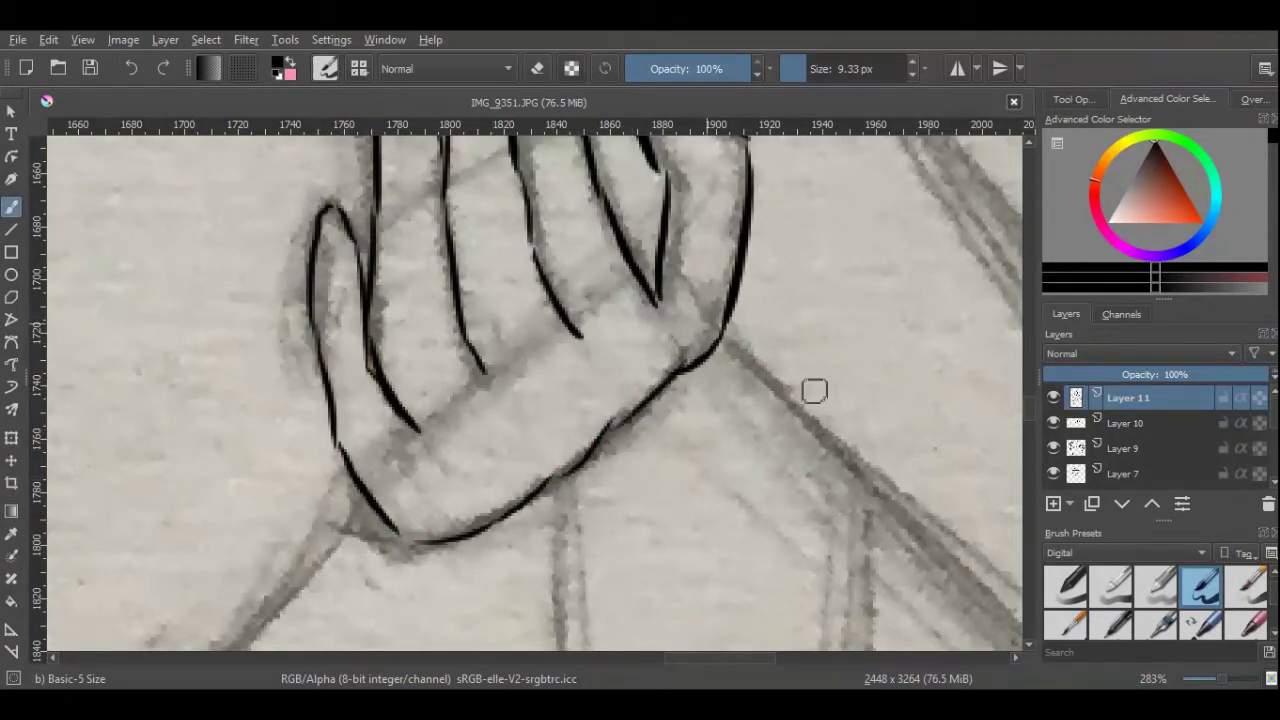
pyautogui.click(130, 68)
pyautogui.moveTo(404, 542)
pyautogui.mouseDown()
pyautogui.moveTo(520, 512)
pyautogui.moveTo(664, 360)
pyautogui.mouseUp()
pyautogui.click(130, 68)
pyautogui.click(130, 68)
pyautogui.moveTo(555, 484); pyautogui.dragTo(686, 366)
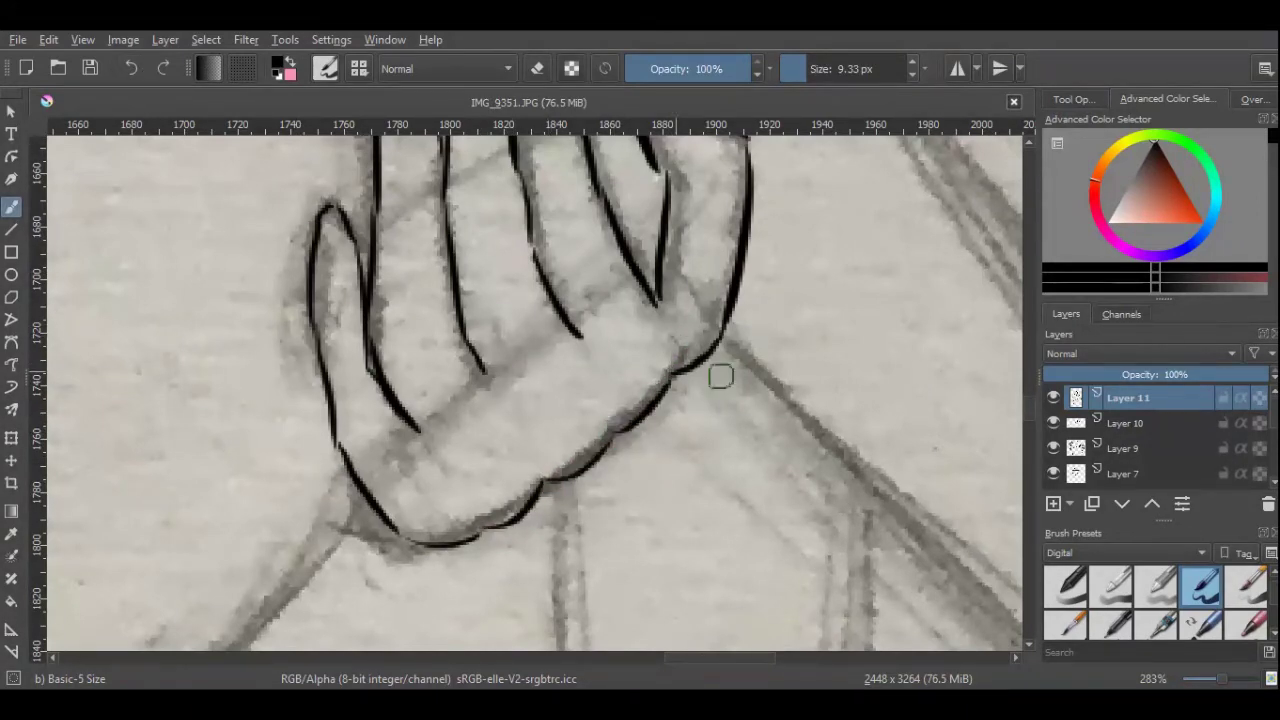
# Duplicate Layer 11 with the inked hand and mirror the copy horizontally.
pyautogui.press('-')
pyautogui.press('-')
pyautogui.press('-')
pyautogui.press('-')
pyautogui.press('-')
pyautogui.rightClick(1128, 398)
pyautogui.click(1014, 174)
pyautogui.click(165, 40)
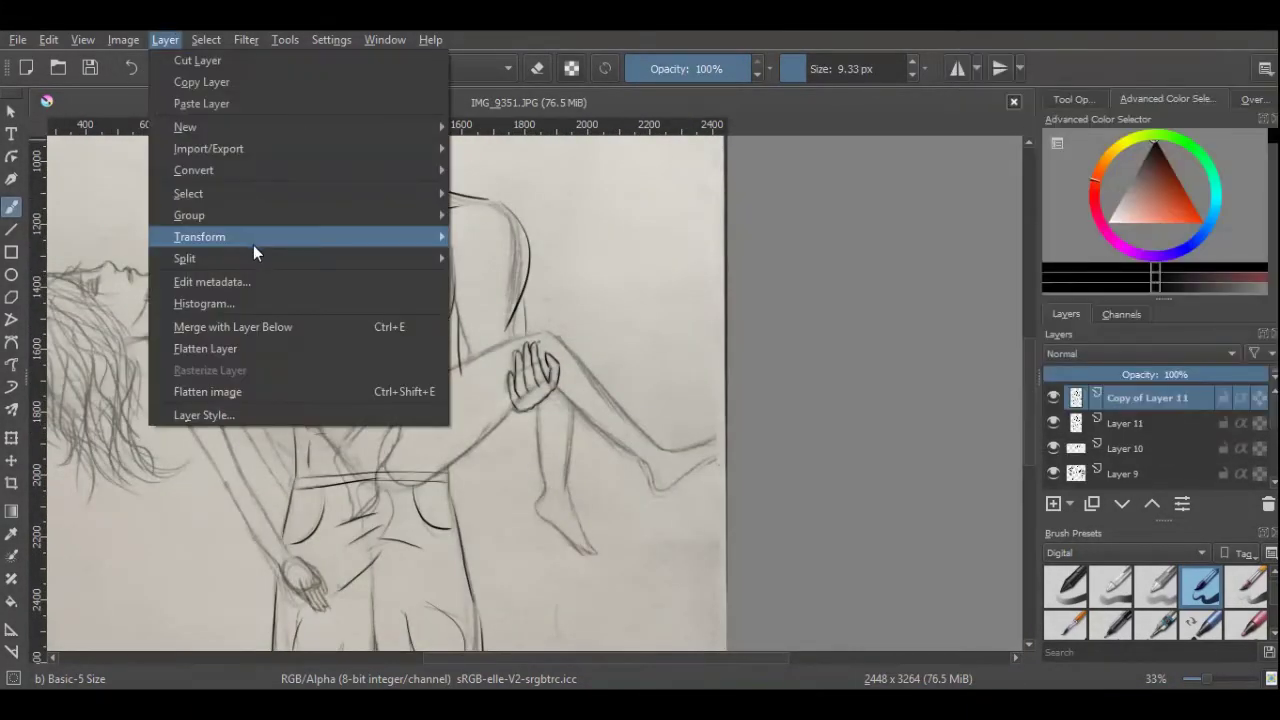
pyautogui.press('Escape')
# Move the mirrored hand copy across onto the sketched hand at the woman's upper body.
pyautogui.press('t')
pyautogui.moveTo(687, 659); pyautogui.dragTo(610, 659)
pyautogui.moveTo(417, 330); pyautogui.dragTo(474, 329)
pyautogui.scroll(5, 769, 537)
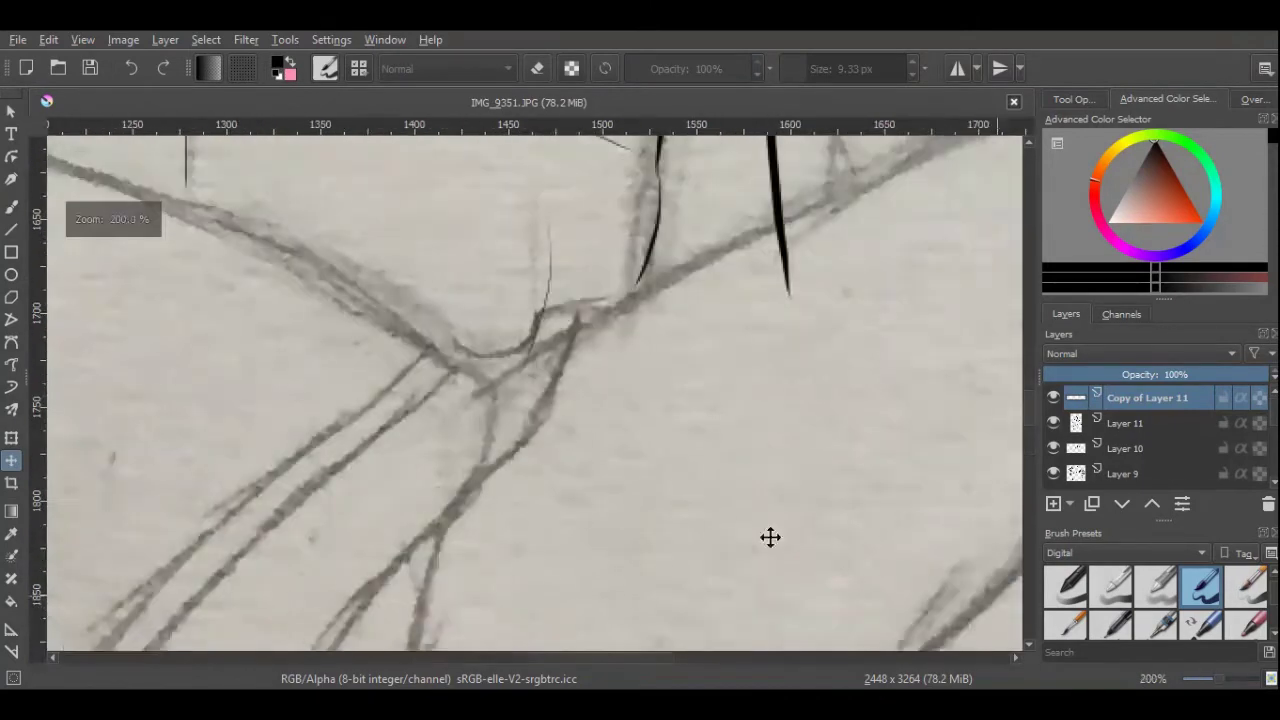
pyautogui.scroll(-2, 337, 374)
# Transform the mirrored hand by rotating and positioning it to match the sketched hand near her shoulder, and apply it.
pyautogui.click(11, 437)
pyautogui.moveTo(600, 450); pyautogui.dragTo(423, 423)
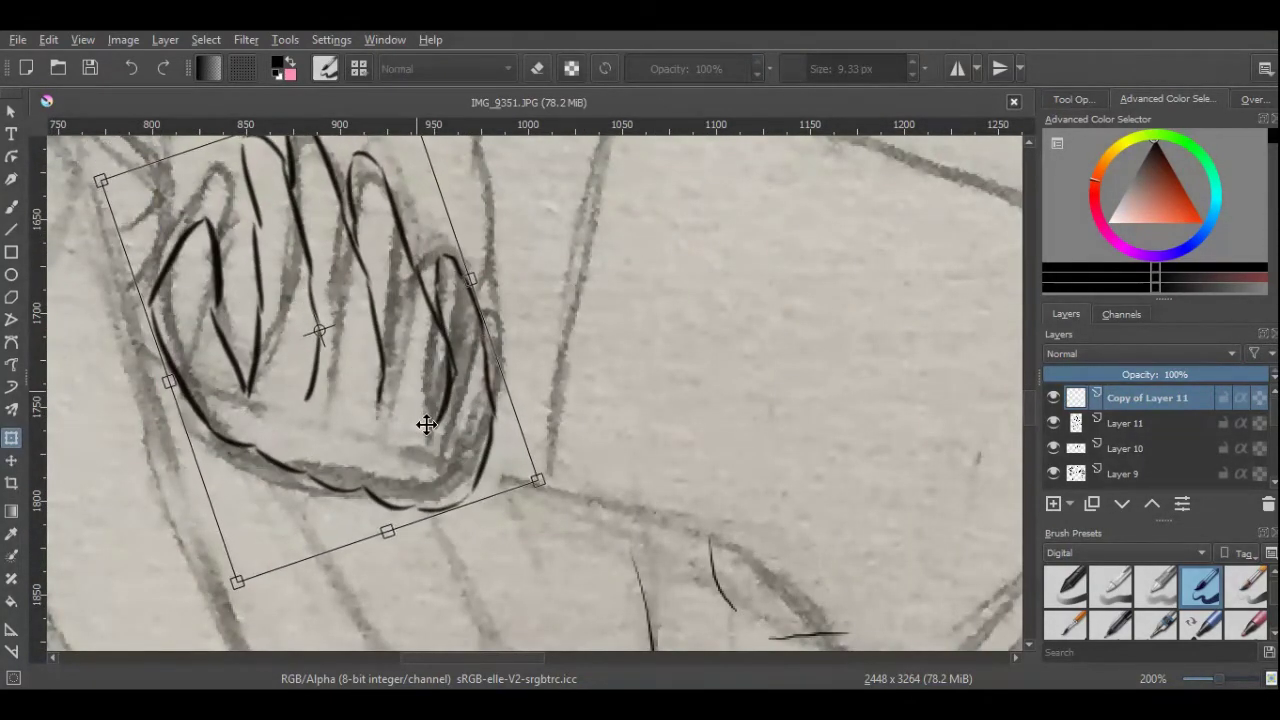
pyautogui.press('-')
pyautogui.press('-')
pyautogui.press('-')
pyautogui.press('-')
pyautogui.press('-')
pyautogui.click(1205, 680)
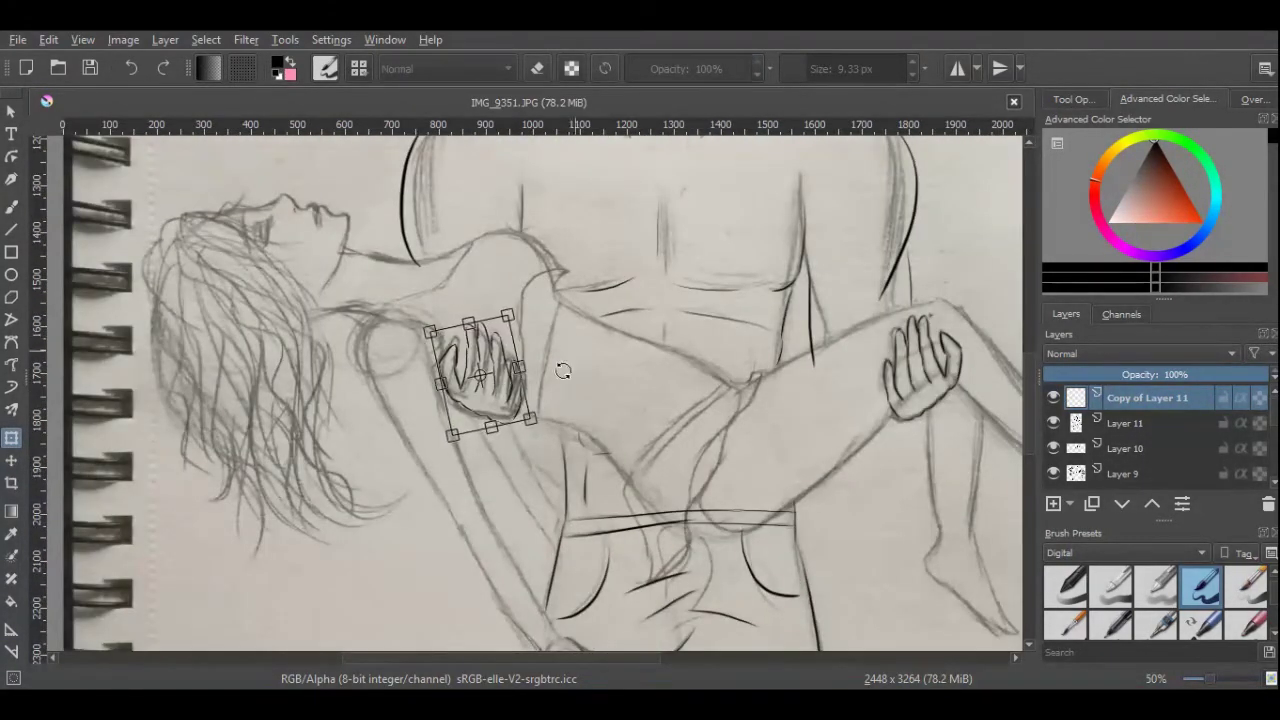
pyautogui.press('Return')
# Merge the mirrored hand copy down into Layer 11 and add a new empty layer above it.
pyautogui.press('b')
pyautogui.hscroll(3, 579, 660)
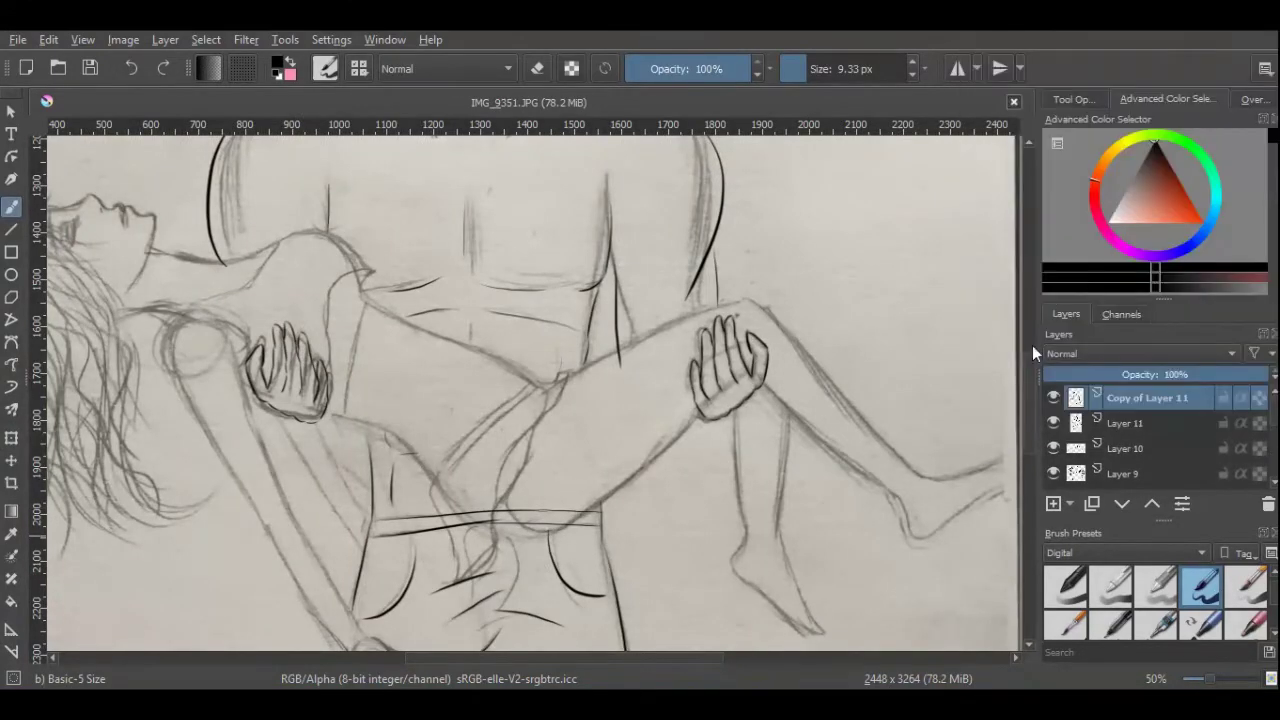
pyautogui.hotkey('ctrl', 'e')
pyautogui.hscroll(2, 796, 564)
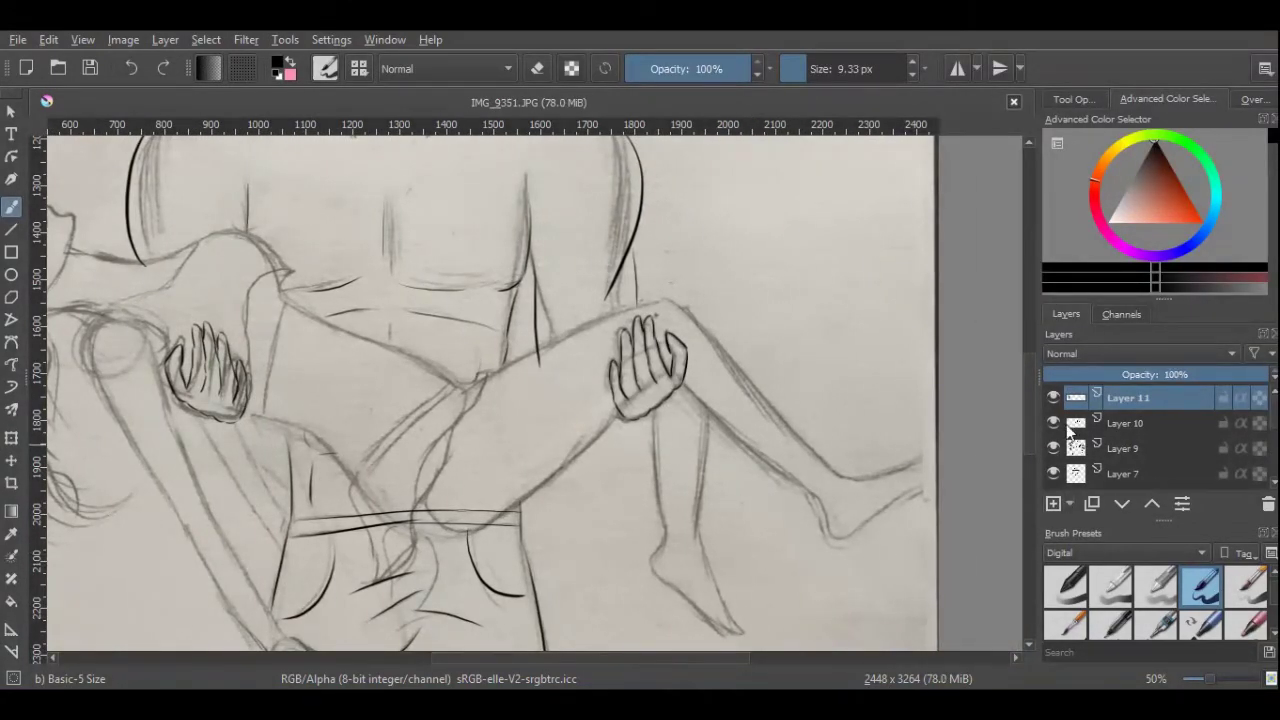
pyautogui.press('Insert')
# On Layer 12, ink the upper edge of the woman's thigh from hip to knee with Basic-5 Size at 19.83 px.
pyautogui.press('1')
pyautogui.moveTo(338, 360); pyautogui.dragTo(700, 208)
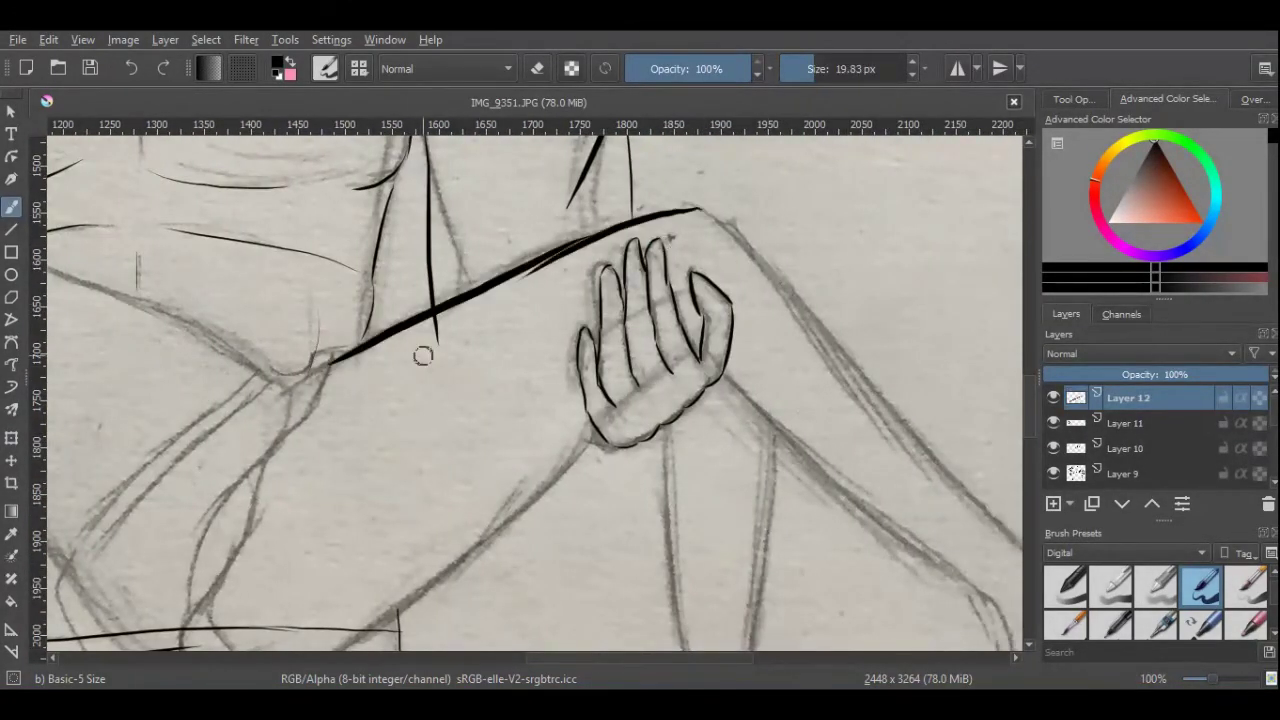
pyautogui.hotkey('ctrl', 'z')
pyautogui.moveTo(438, 318); pyautogui.dragTo(694, 206)
pyautogui.hotkey('ctrl', 'z')
pyautogui.moveTo(280, 392)
pyautogui.mouseDown()
pyautogui.moveTo(704, 206)
pyautogui.moveTo(468, 202)
pyautogui.mouseUp()
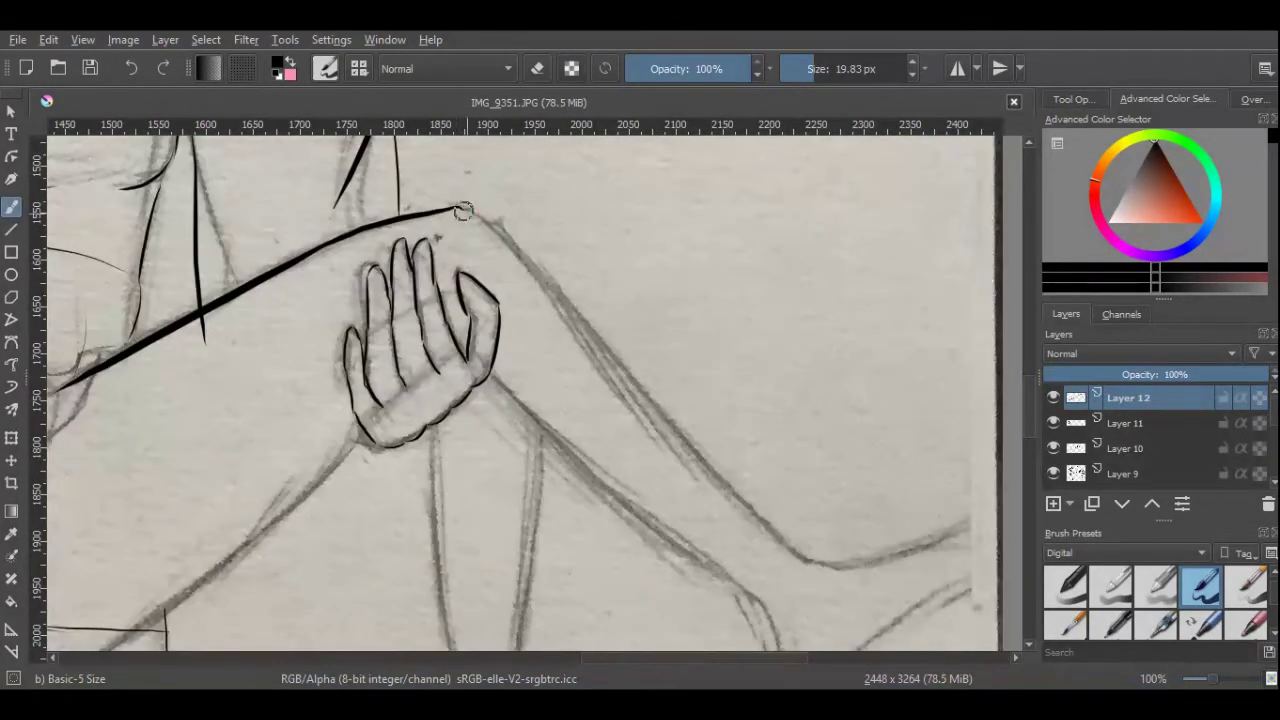
# Ink the shin of the outstretched leg as one long line from the knee to the ankle.
pyautogui.moveTo(343, 237)
pyautogui.mouseDown()
pyautogui.moveTo(464, 198)
pyautogui.moveTo(618, 400)
pyautogui.mouseUp()
pyautogui.hotkey('ctrl', 'z')
pyautogui.moveTo(457, 204)
pyautogui.mouseDown()
pyautogui.moveTo(806, 528)
pyautogui.moveTo(651, 528)
pyautogui.mouseUp()
pyautogui.hotkey('ctrl', 'z')
pyautogui.moveTo(300, 205)
pyautogui.mouseDown()
pyautogui.moveTo(471, 357)
pyautogui.moveTo(580, 488)
pyautogui.mouseUp()
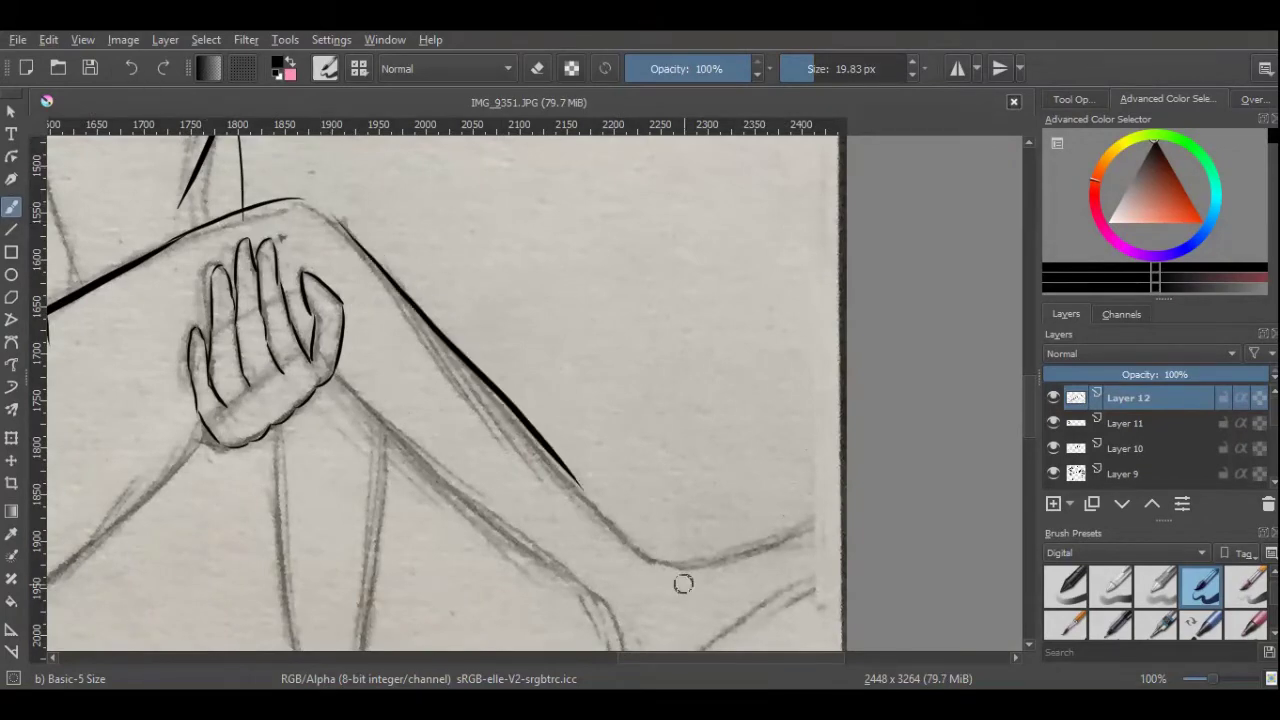
pyautogui.hotkey('ctrl', 'z')
pyautogui.moveTo(335, 218); pyautogui.dragTo(648, 580)
pyautogui.scroll(-3, 1001, 438)
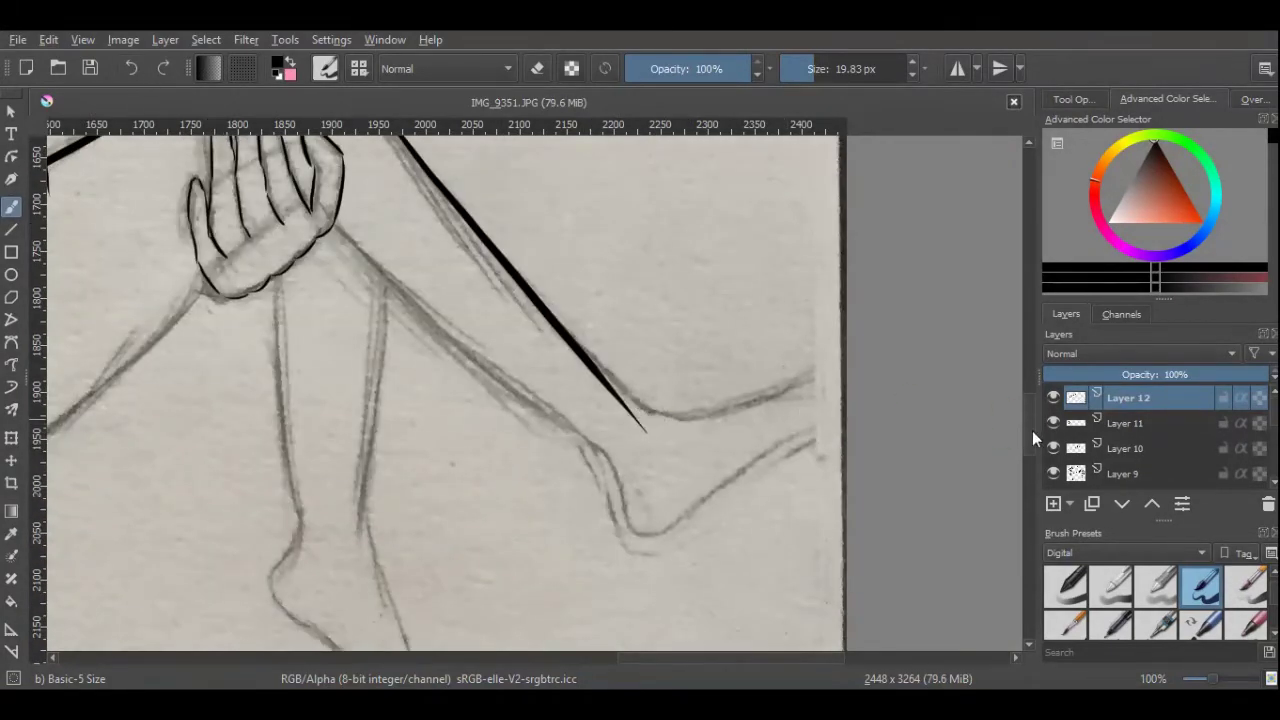
# Ink the calf's underside and the heel, sole and instep of the outstretched foot.
pyautogui.scroll(3, 1033, 438)
pyautogui.moveTo(322, 350)
pyautogui.mouseDown()
pyautogui.moveTo(574, 580)
pyautogui.moveTo(598, 586)
pyautogui.mouseUp()
pyautogui.hotkey('ctrl', 'z')
pyautogui.scroll(-4, 995, 469)
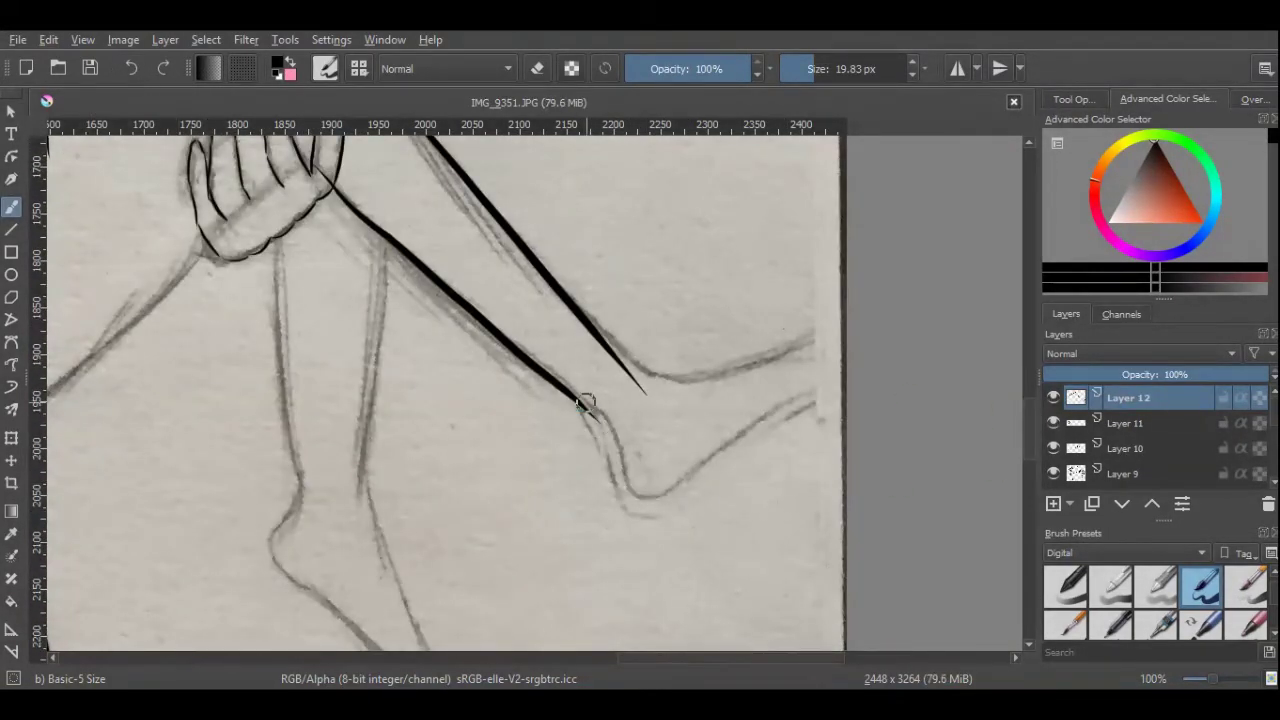
pyautogui.moveTo(585, 402)
pyautogui.mouseDown()
pyautogui.moveTo(623, 488)
pyautogui.moveTo(712, 469)
pyautogui.moveTo(806, 396)
pyautogui.mouseUp()
pyautogui.moveTo(648, 382); pyautogui.dragTo(802, 352)
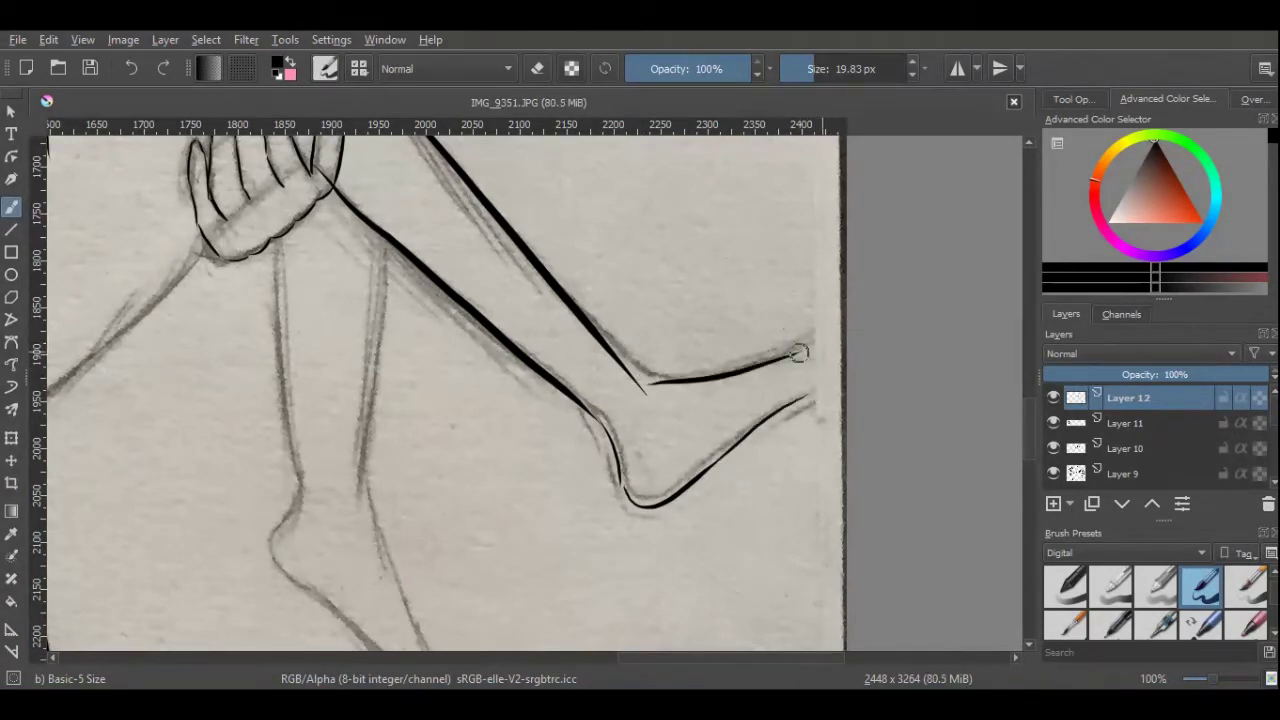
pyautogui.hotkey('ctrl', 'z')
# Close the outstretched foot's toe end with an 11.47 px brush and erase the stray sole line with Eraser Circle at 50 px.
pyautogui.press('+')
pyautogui.press('+')
pyautogui.press('+')
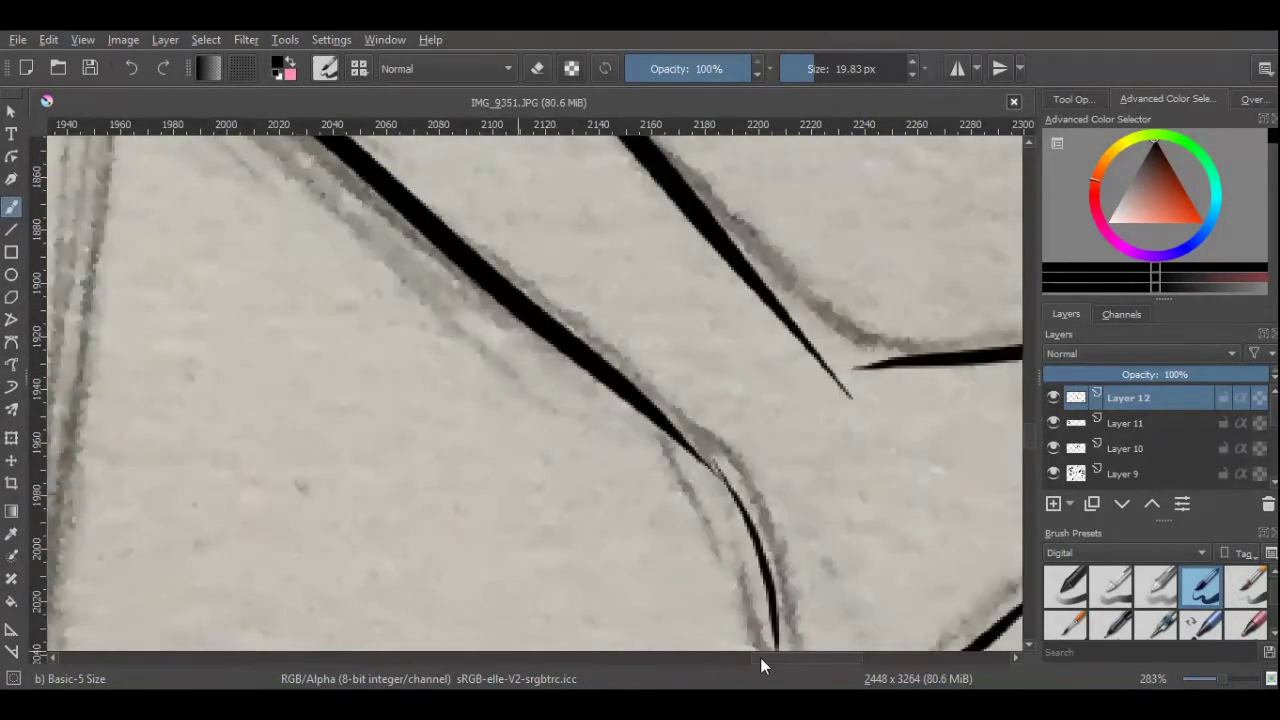
pyautogui.moveTo(760, 657); pyautogui.dragTo(854, 657)
pyautogui.moveTo(710, 228); pyautogui.dragTo(660, 343)
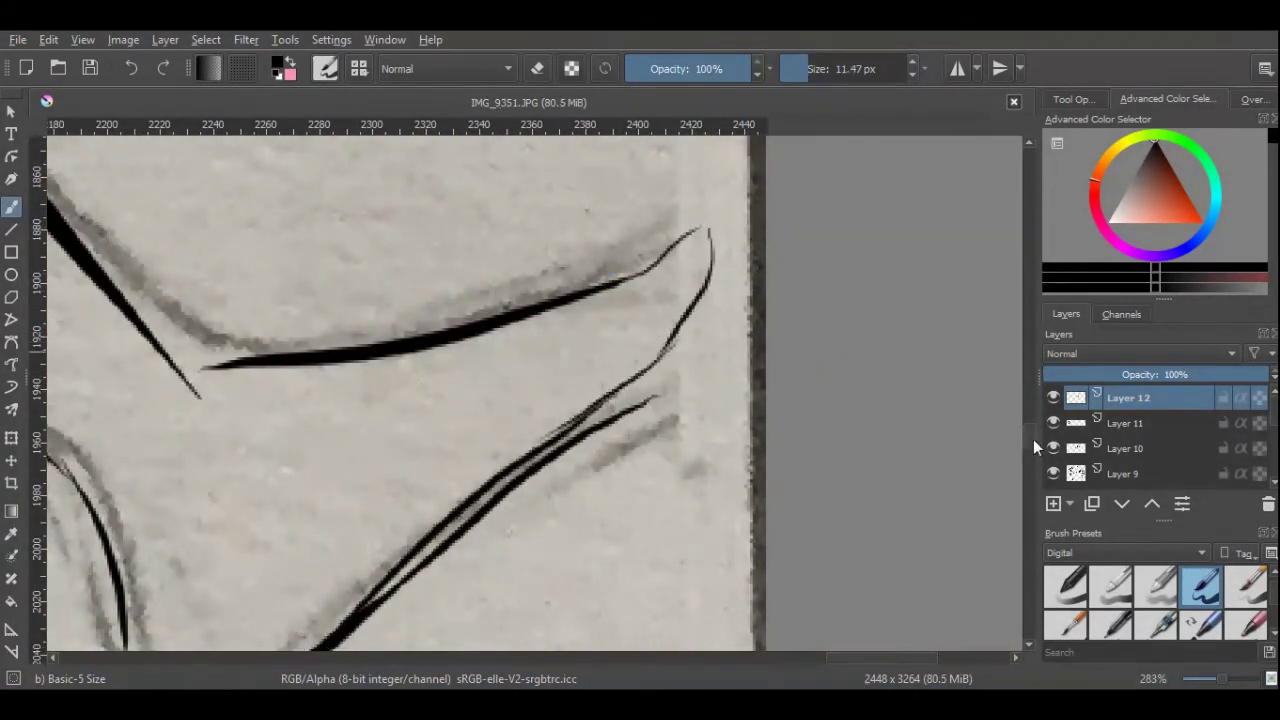
pyautogui.scroll(-1, 1034, 443)
pyautogui.press('e')
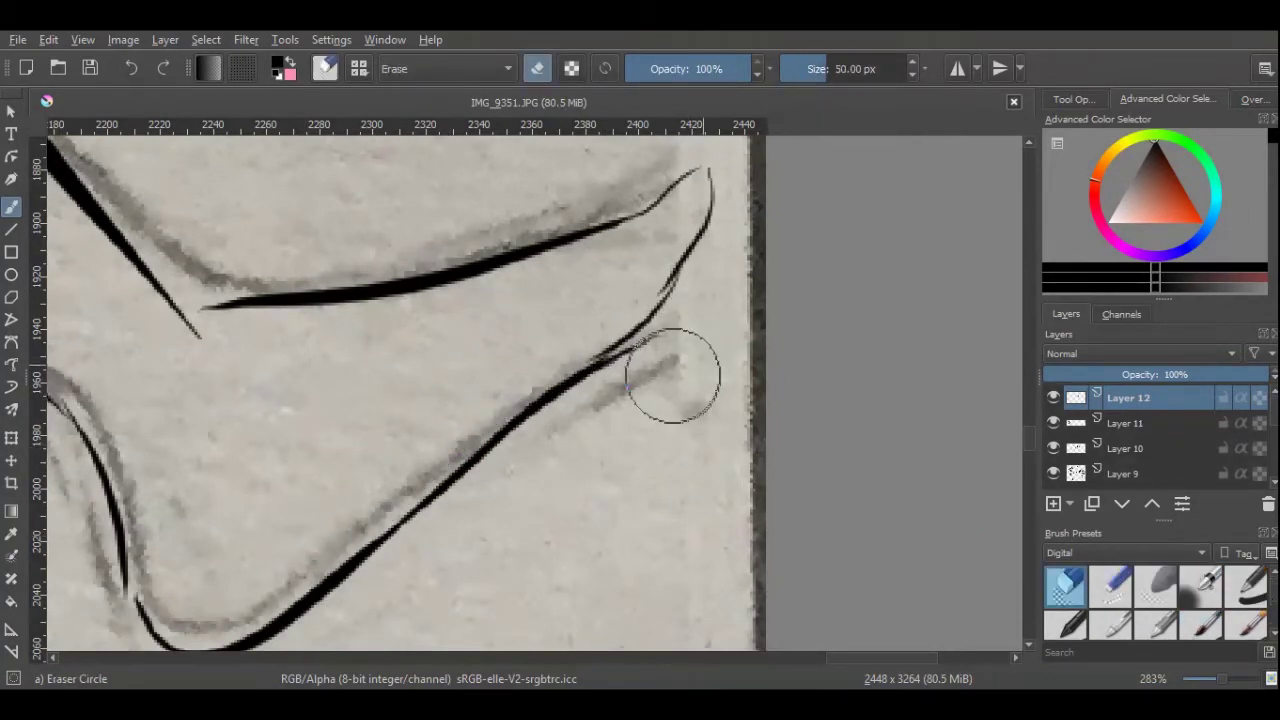
pyautogui.press('e')
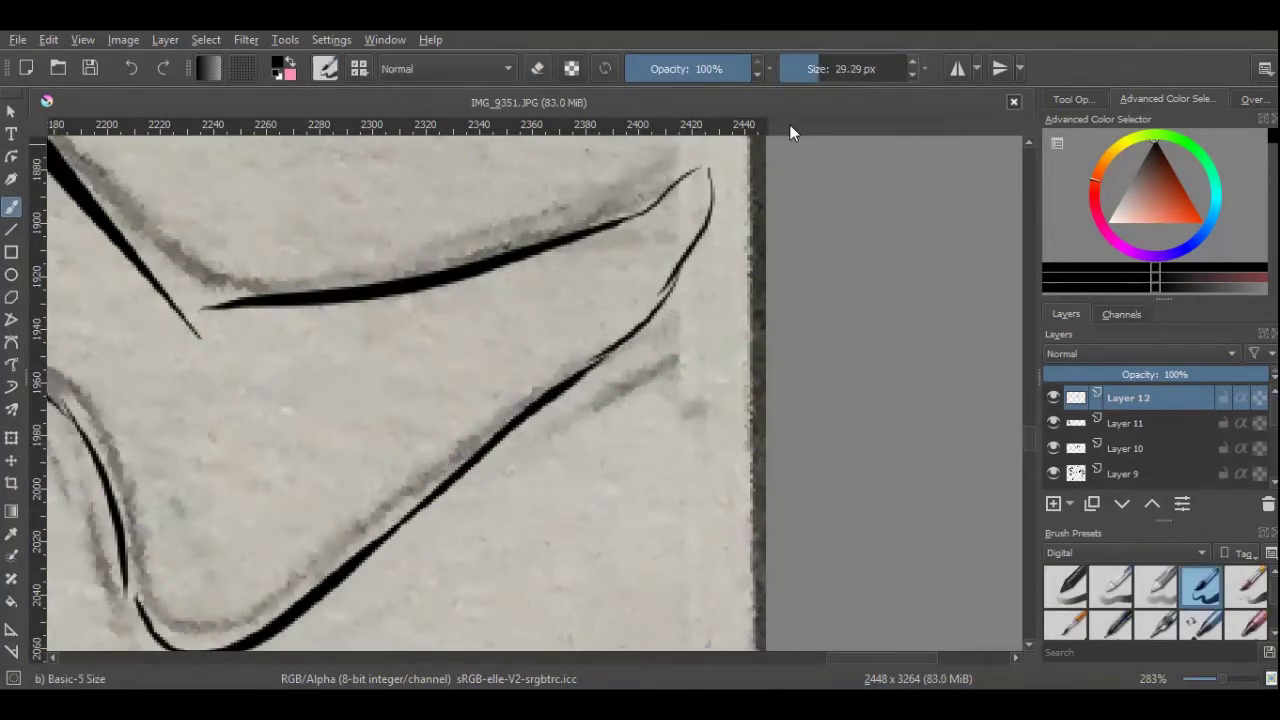
# Ink both sides of the hanging lower leg below the hand with Basic-5 Size at 16.70 px.
pyautogui.hscroll(-5, 837, 623)
pyautogui.press('-')
pyautogui.press('-')
pyautogui.scroll(1, 826, 400)
pyautogui.moveTo(450, 216); pyautogui.dragTo(415, 500)
pyautogui.moveTo(296, 195); pyautogui.dragTo(310, 448)
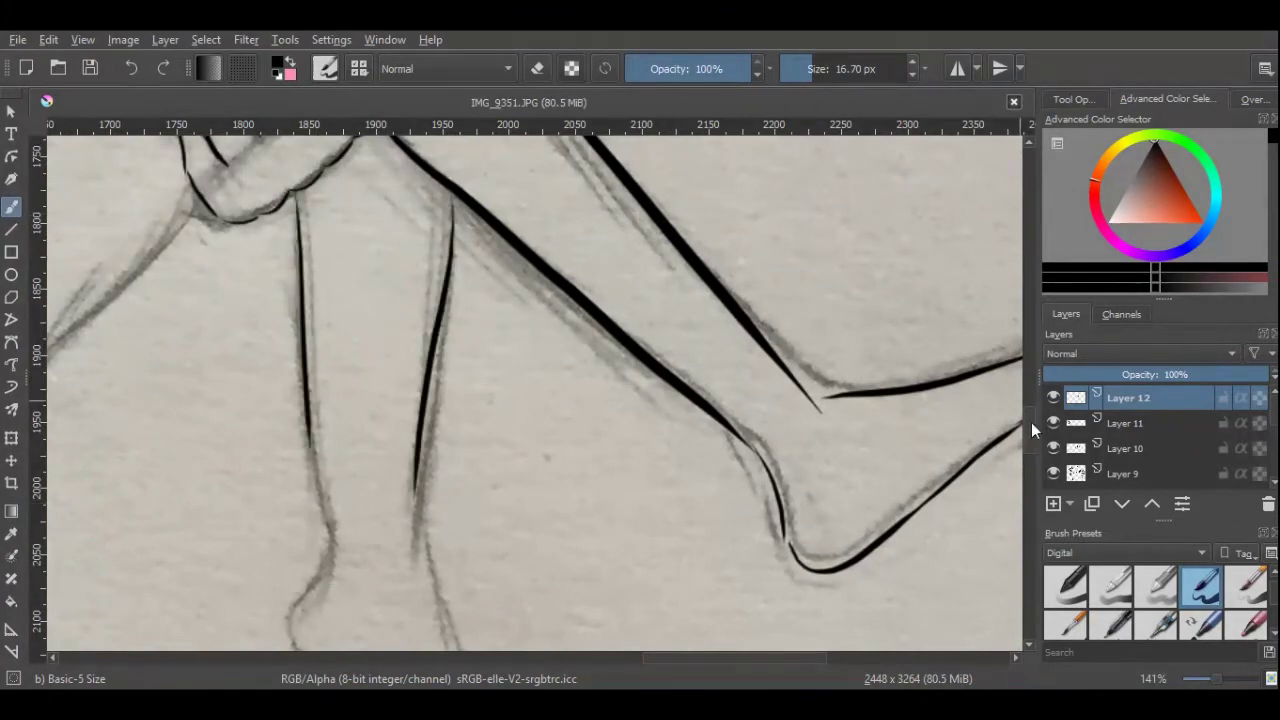
pyautogui.scroll(-3, 310, 448)
pyautogui.moveTo(305, 268); pyautogui.dragTo(312, 344)
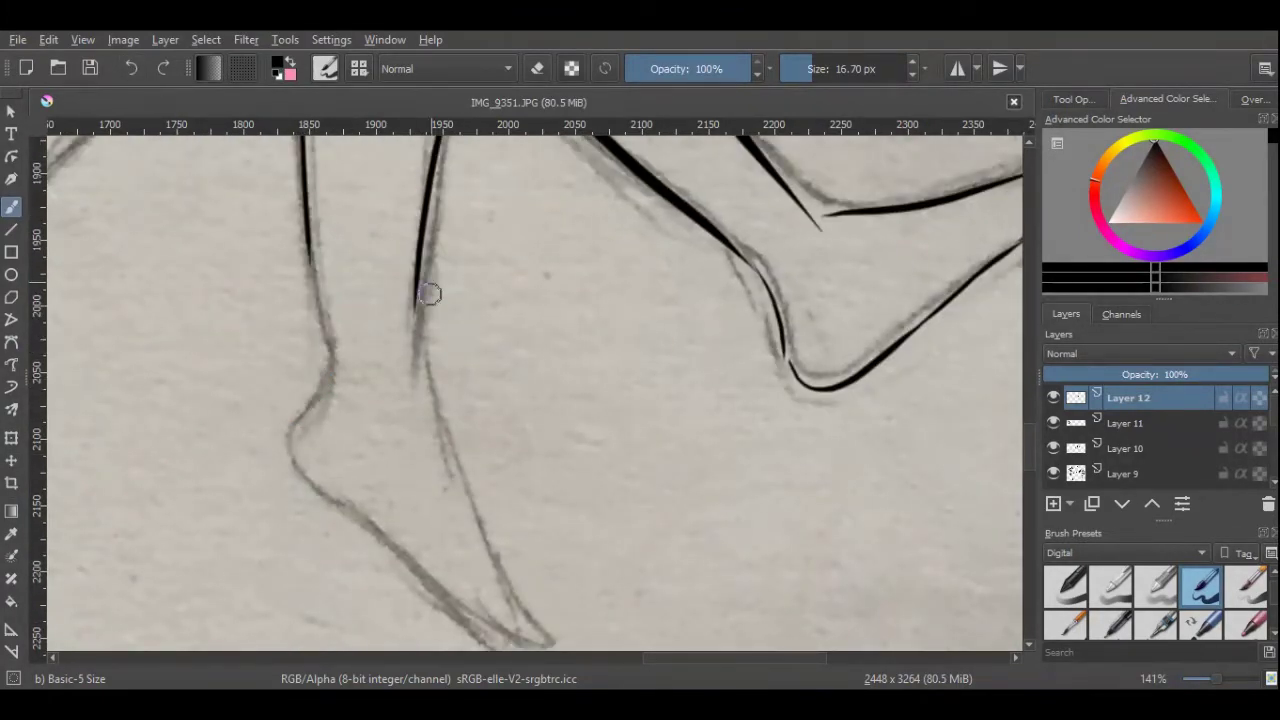
# Ink the heel, front edge and toe tip of the hanging foot.
pyautogui.scroll(3, 611, 323)
pyautogui.scroll(-3, 337, 623)
pyautogui.moveTo(322, 280); pyautogui.dragTo(311, 427)
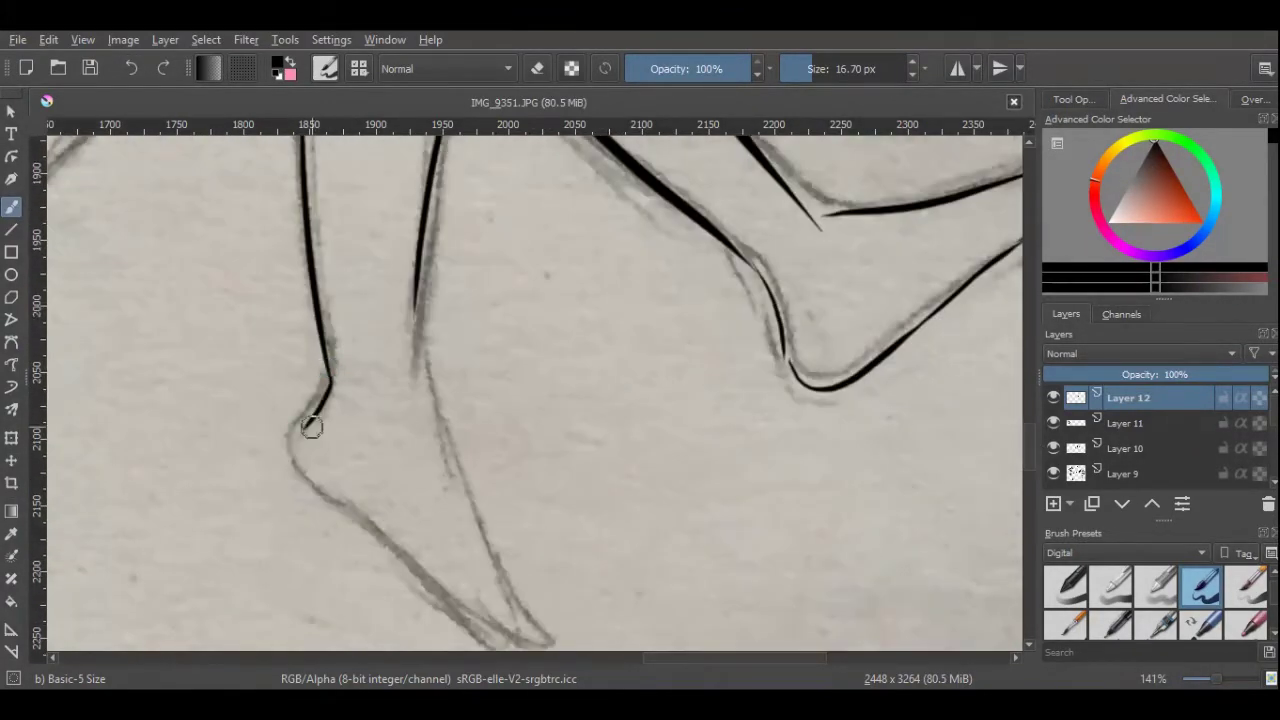
pyautogui.hotkey('ctrl', 'z')
pyautogui.moveTo(330, 330)
pyautogui.mouseDown()
pyautogui.moveTo(288, 440)
pyautogui.moveTo(316, 495)
pyautogui.mouseUp()
pyautogui.moveTo(420, 320); pyautogui.dragTo(500, 555)
pyautogui.scroll(-3, 500, 555)
pyautogui.moveTo(490, 380)
pyautogui.mouseDown()
pyautogui.moveTo(545, 467)
pyautogui.moveTo(494, 484)
pyautogui.moveTo(444, 425)
pyautogui.mouseUp()
pyautogui.hotkey('ctrl', 'z')
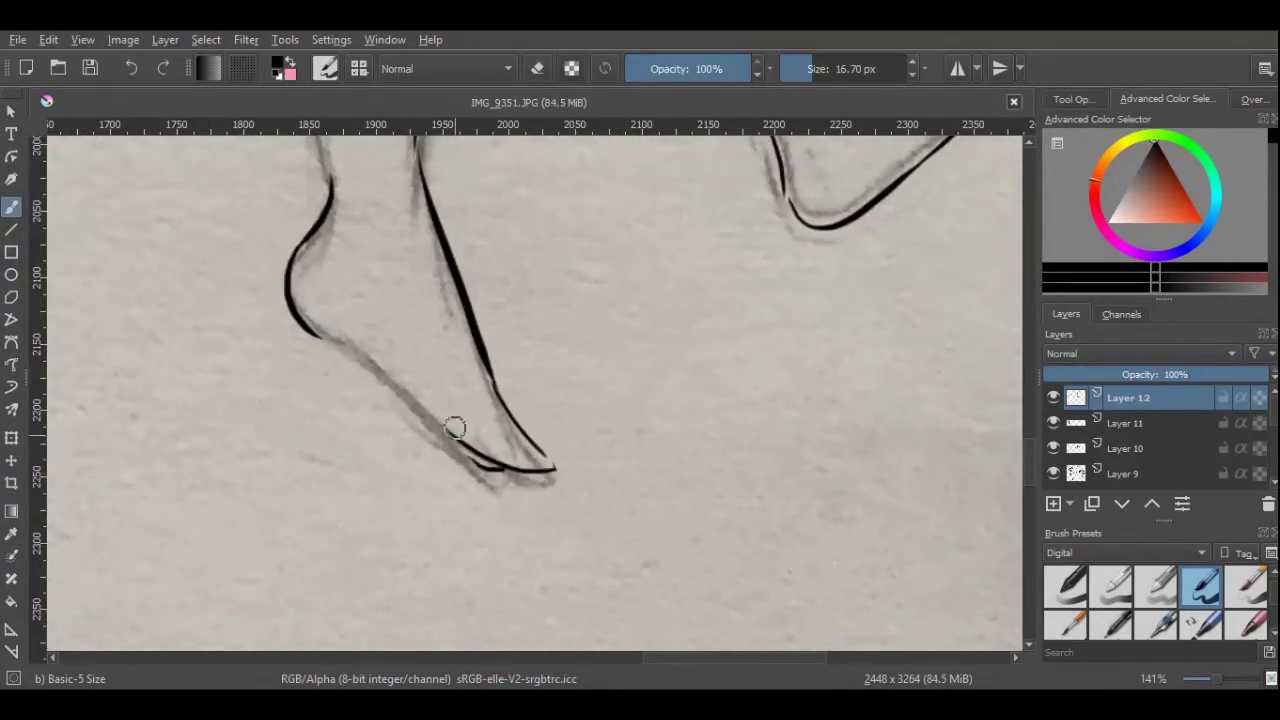
# Redraw the hanging leg's back line and ink the thigh's underside from the hand to the curve over the waistband.
pyautogui.scroll(10, 1029, 444)
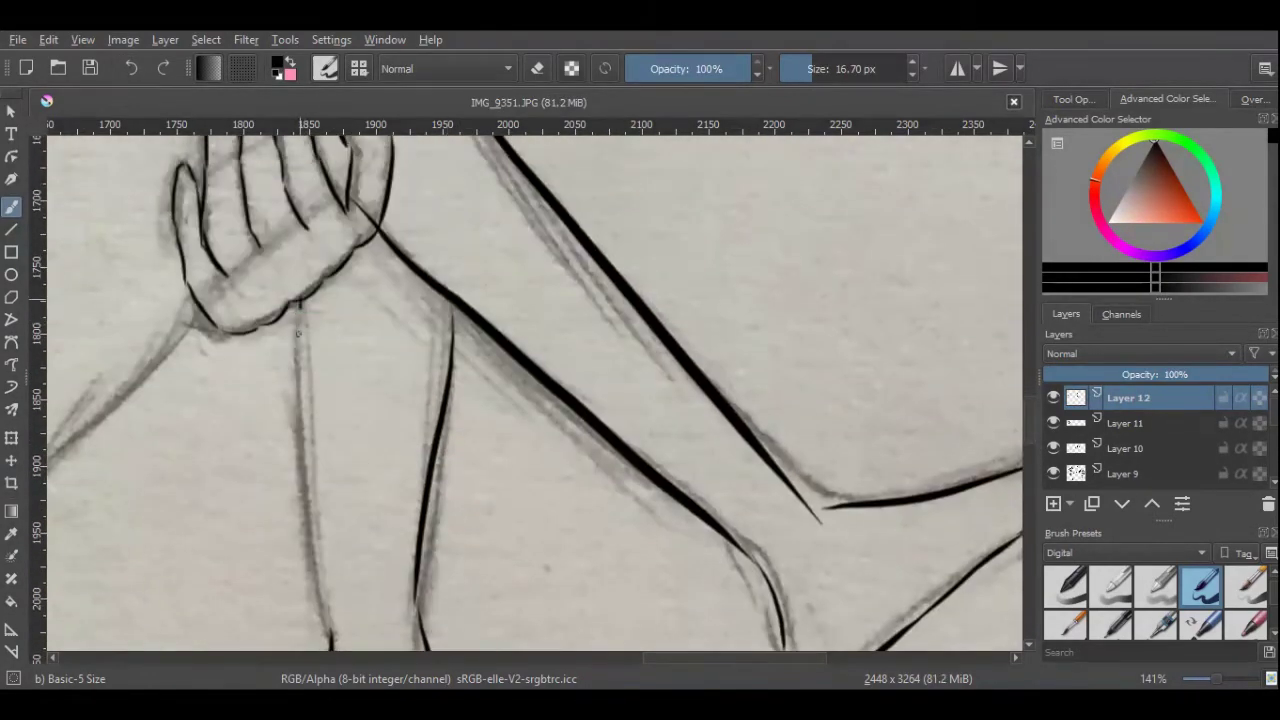
pyautogui.moveTo(1213, 681)
pyautogui.mouseDown()
pyautogui.moveTo(771, 677)
pyautogui.moveTo(1228, 679)
pyautogui.moveTo(1215, 679)
pyautogui.mouseUp()
pyautogui.hotkey('ctrl', 'z')
pyautogui.moveTo(125, 390)
pyautogui.mouseDown()
pyautogui.moveTo(860, 195)
pyautogui.moveTo(505, 485)
pyautogui.mouseUp()
pyautogui.hotkey('ctrl', 'z')
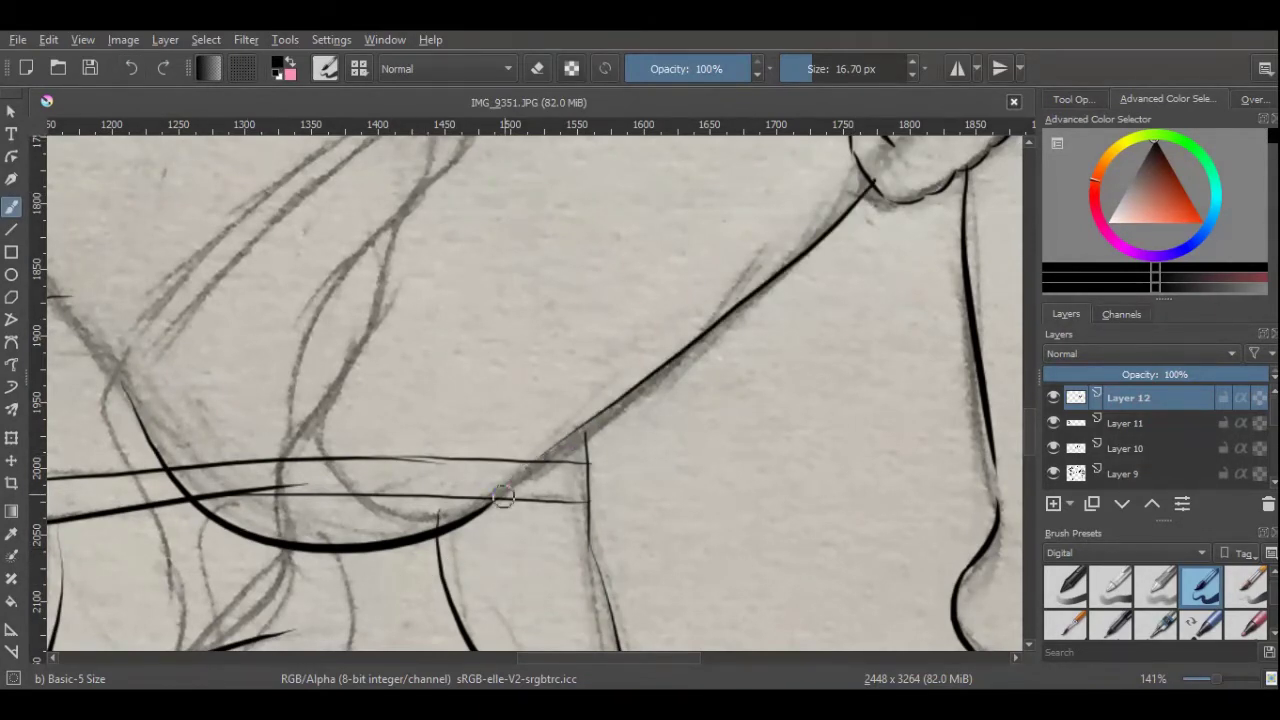
# Toggle the pencil sketch on Layer 1 off and on to examine the line art, and reselect Layer 12.
pyautogui.scroll(-5, 1100, 430)
pyautogui.click(1053, 474)
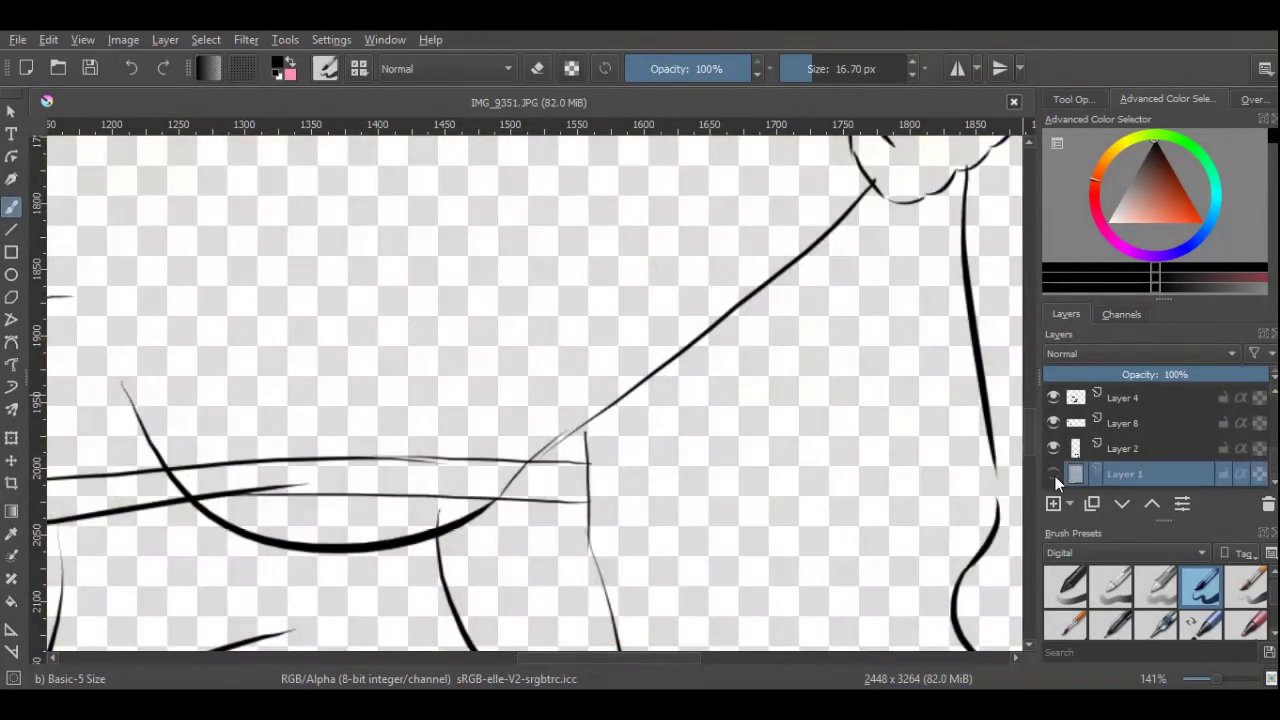
pyautogui.click(1055, 476)
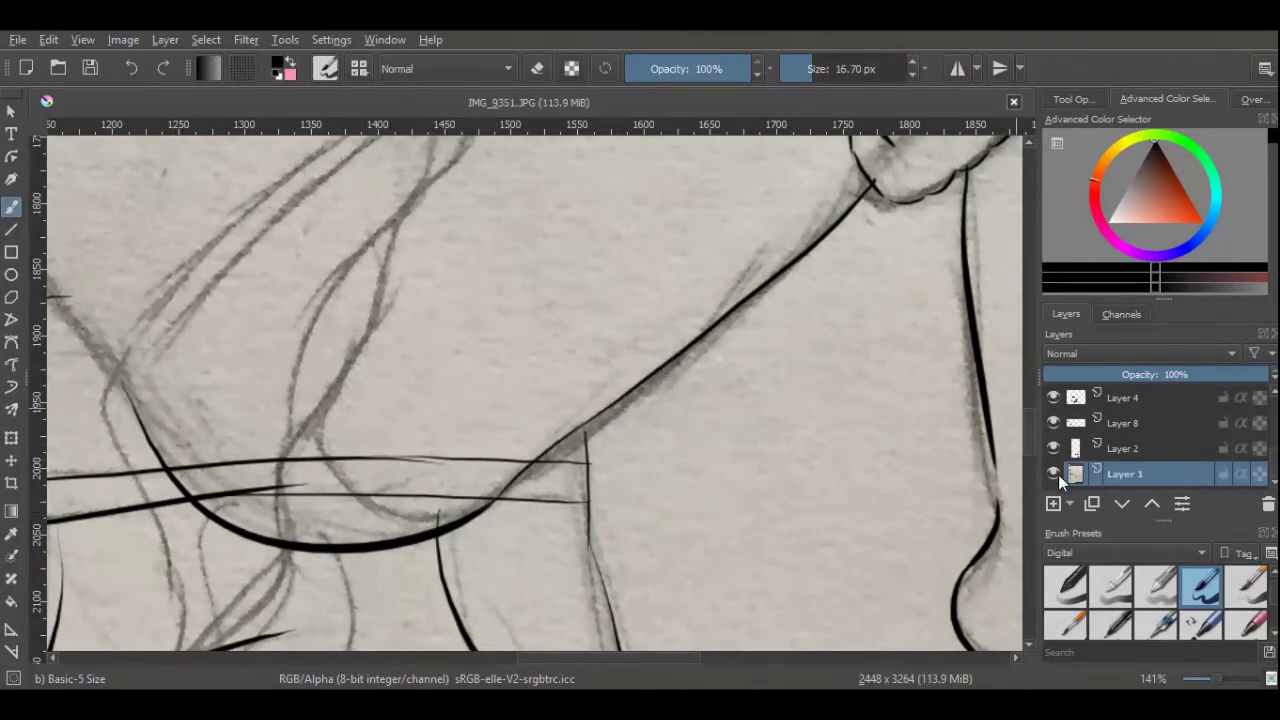
pyautogui.click(1053, 474)
pyautogui.click(1053, 474)
pyautogui.scroll(5, 1060, 440)
pyautogui.click(1054, 398)
pyautogui.click(1076, 398)
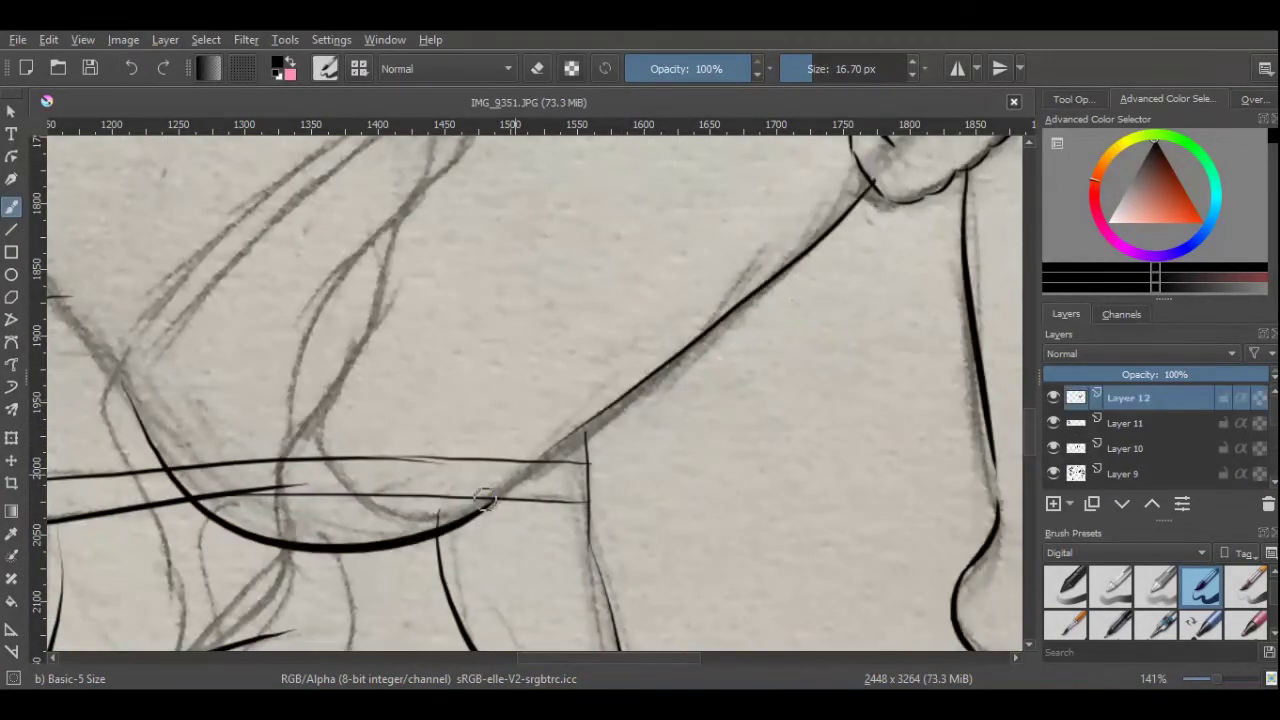
pyautogui.press('+')
pyautogui.press('+')
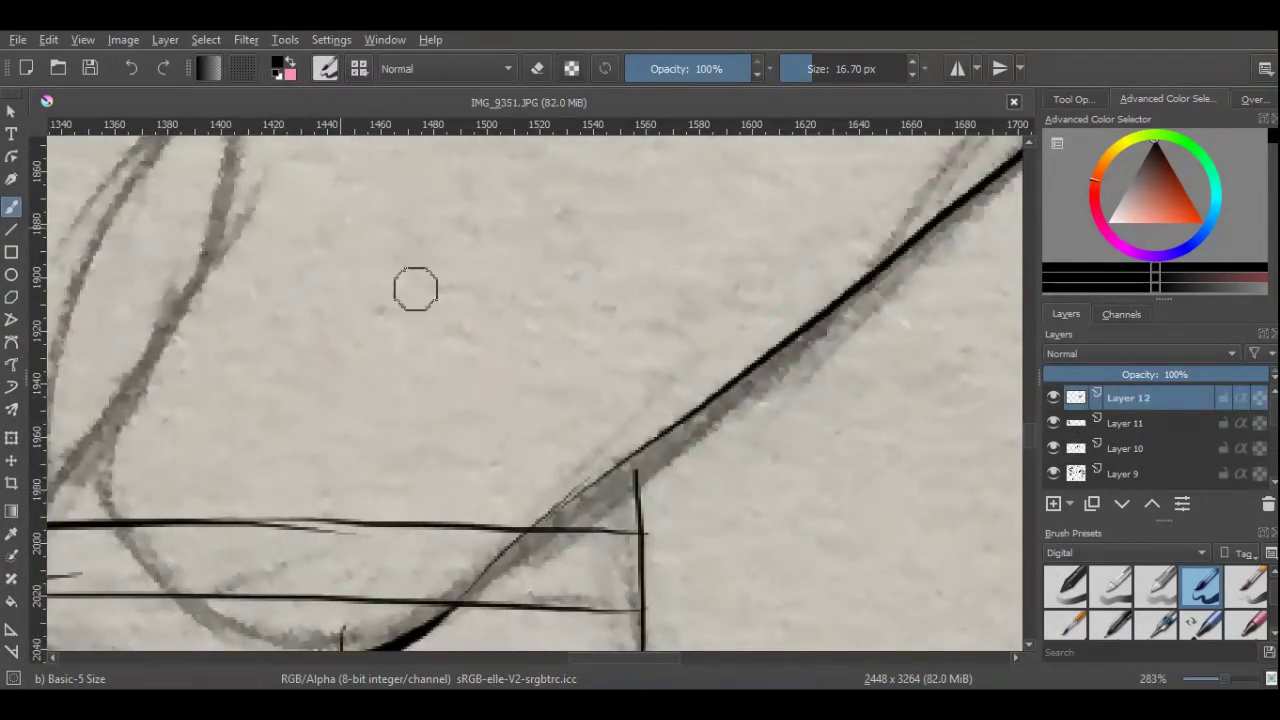
# Add a new layer and ink the woman's belly line from the ribs toward the hip with Basic-5 Size at 11.47 px.
pyautogui.scroll(1, 1095, 608)
pyautogui.click(1066, 587)
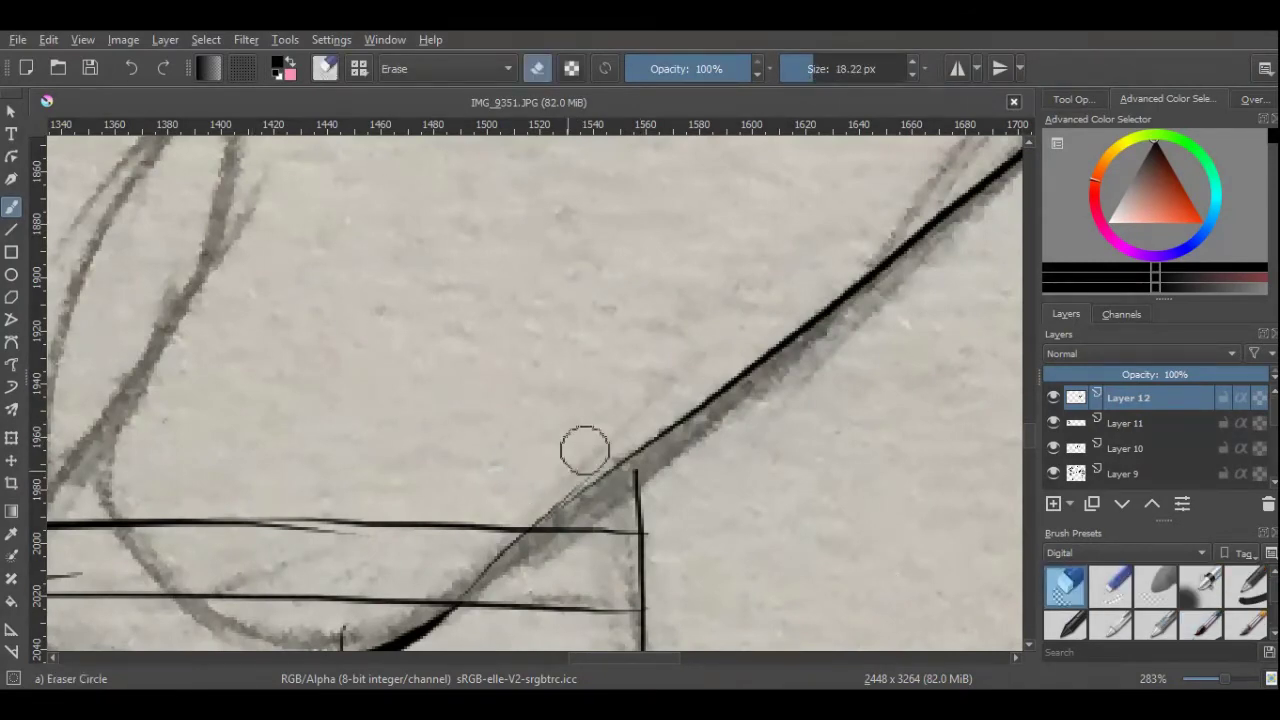
pyautogui.press('-')
pyautogui.press('-')
pyautogui.press('-')
pyautogui.press('-')
pyautogui.press('/')
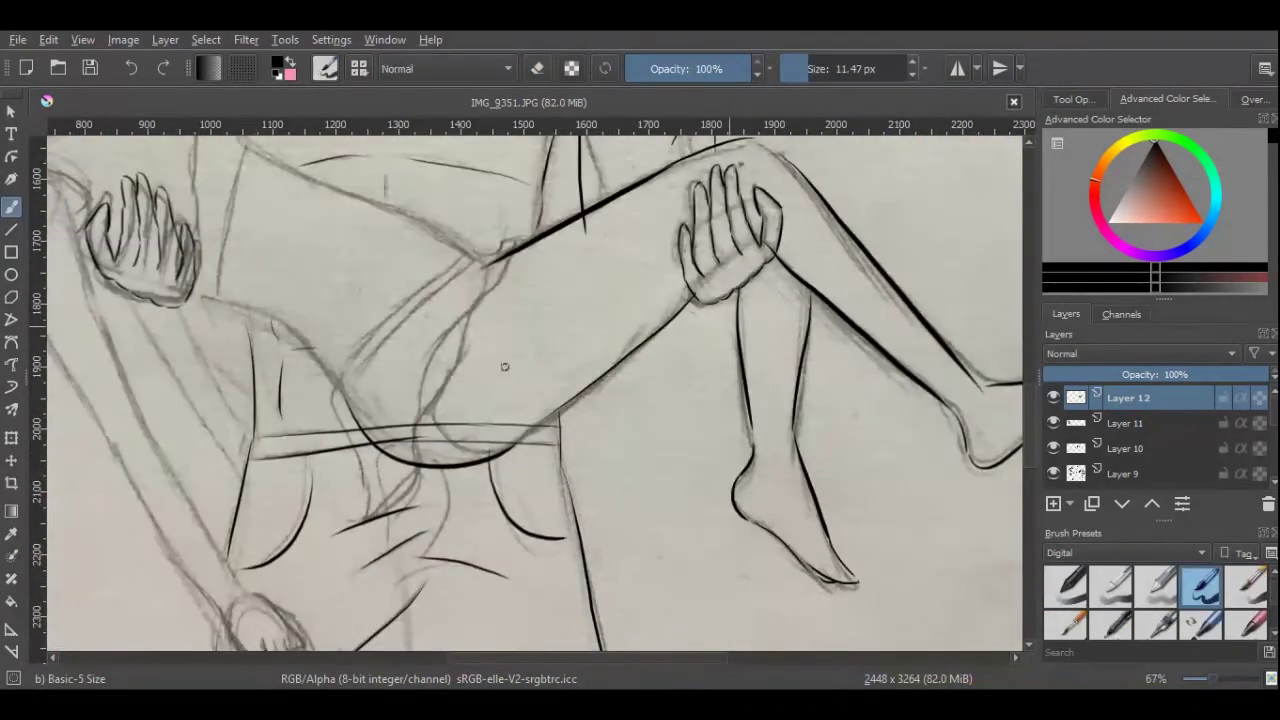
pyautogui.press('+')
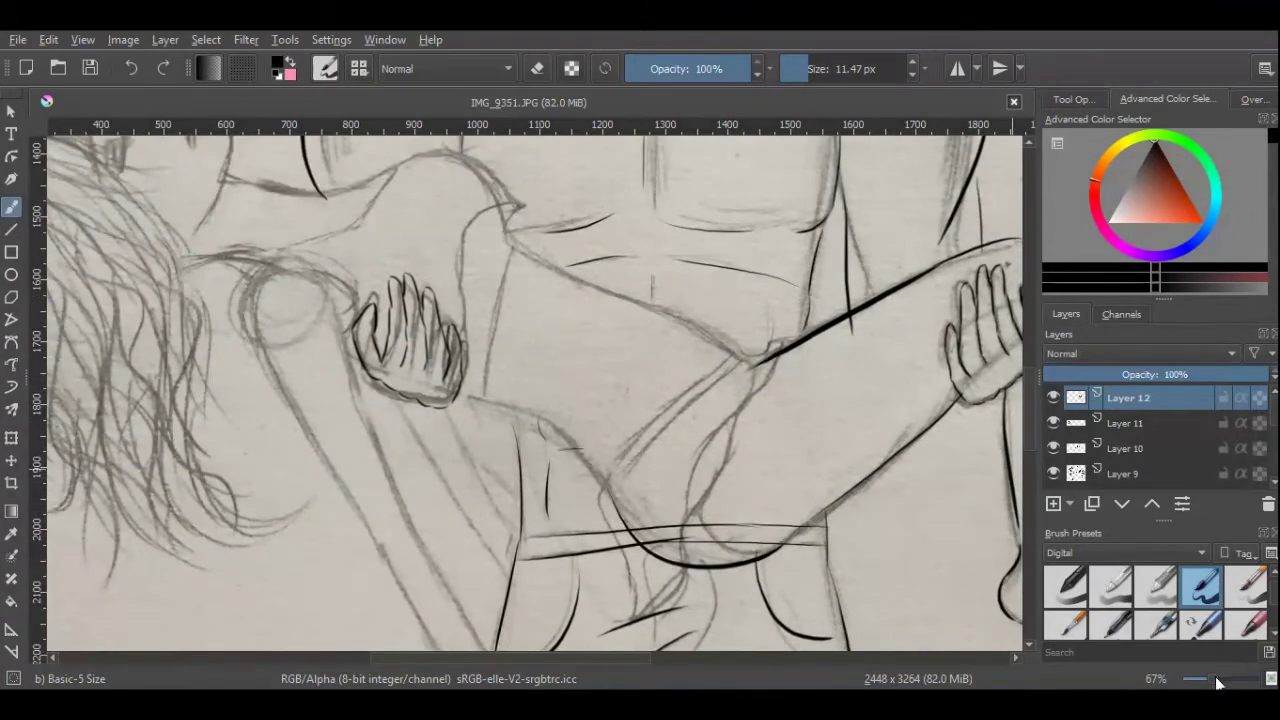
pyautogui.press('Insert')
pyautogui.scroll(3, 1035, 393)
pyautogui.moveTo(500, 278); pyautogui.dragTo(715, 370)
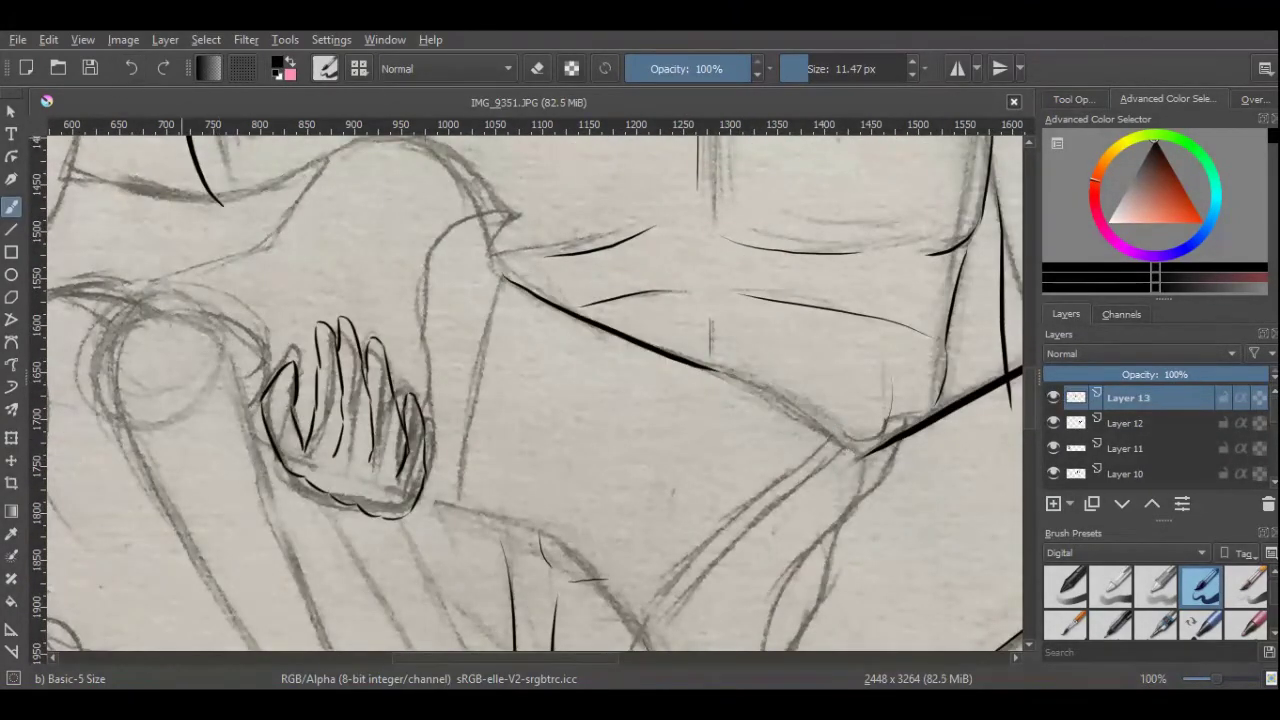
pyautogui.click(128, 70)
pyautogui.moveTo(502, 278); pyautogui.dragTo(786, 404)
# Ink the woman's lower back contour from the supporting hand down to the curve over the waistband.
pyautogui.moveTo(590, 553); pyautogui.dragTo(645, 648)
pyautogui.scroll(-6, 1026, 489)
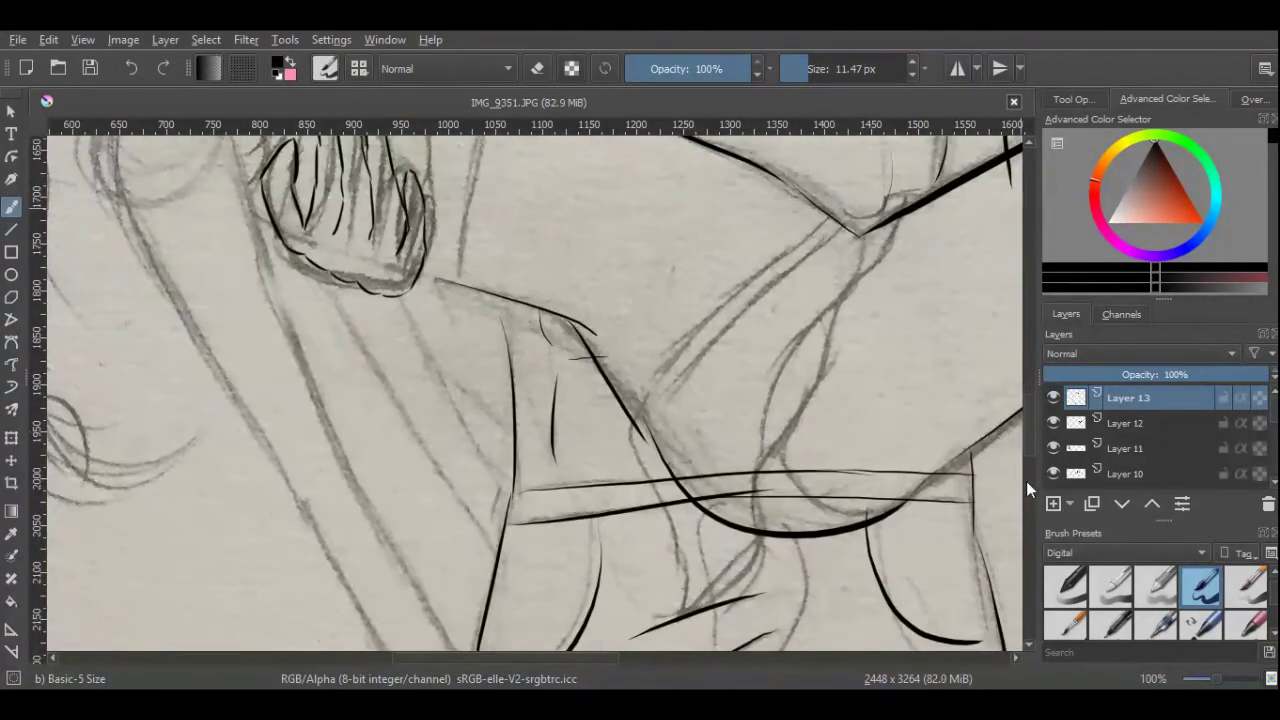
pyautogui.scroll(3, 1033, 446)
pyautogui.scroll(4, 1033, 430)
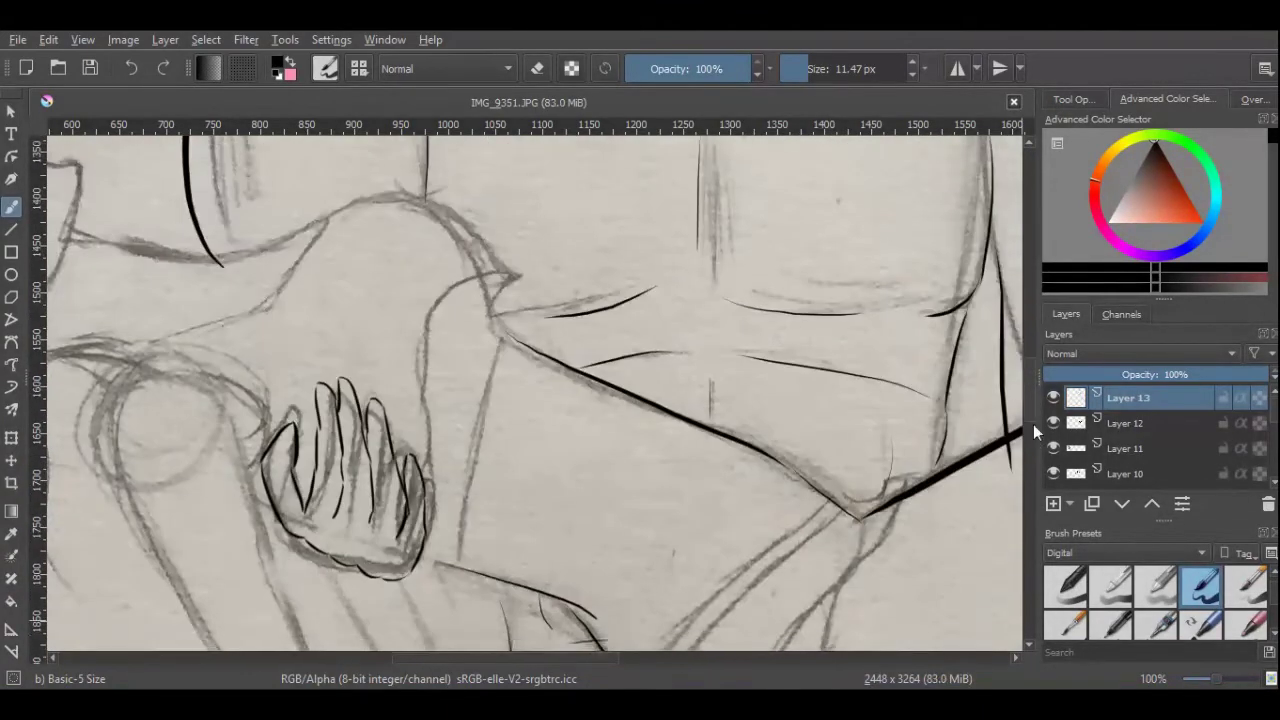
pyautogui.scroll(-8, 1033, 424)
pyautogui.hotkey('ctrl', 'z')
pyautogui.scroll(10, 1028, 394)
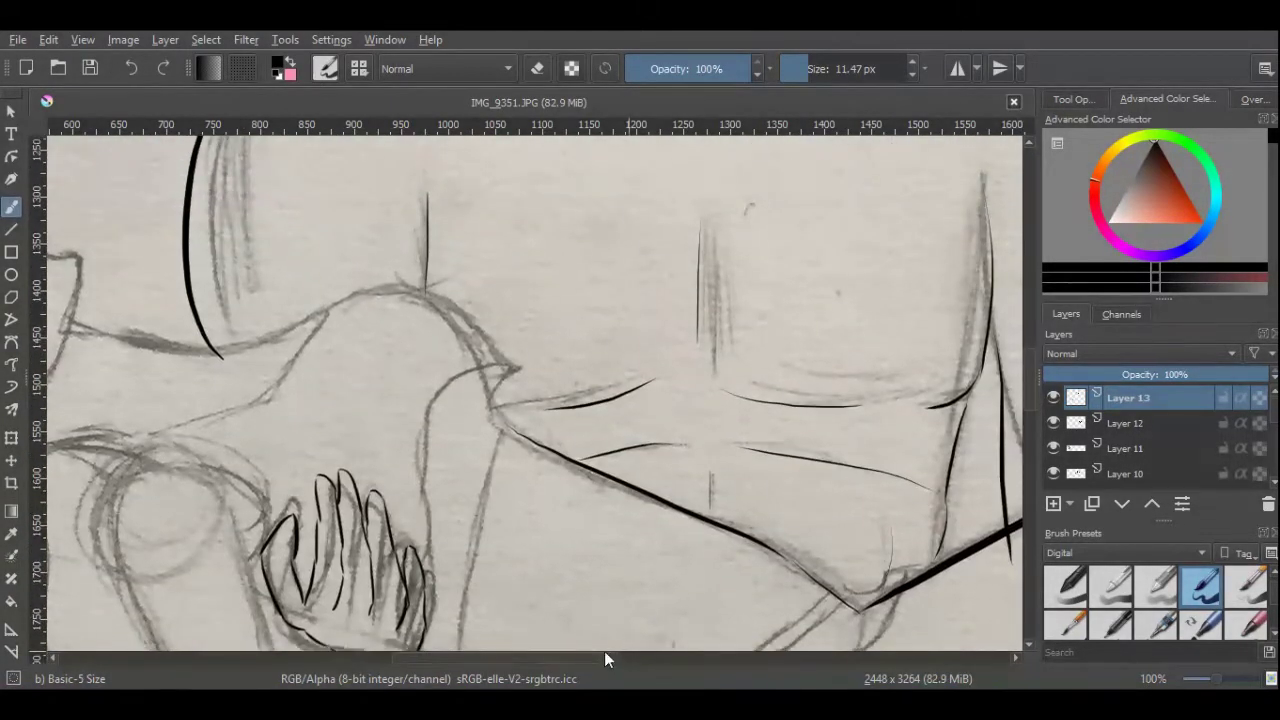
# Try inking the contour from the woman's neck over her chest and down to the ribs.
pyautogui.hscroll(-4, 891, 399)
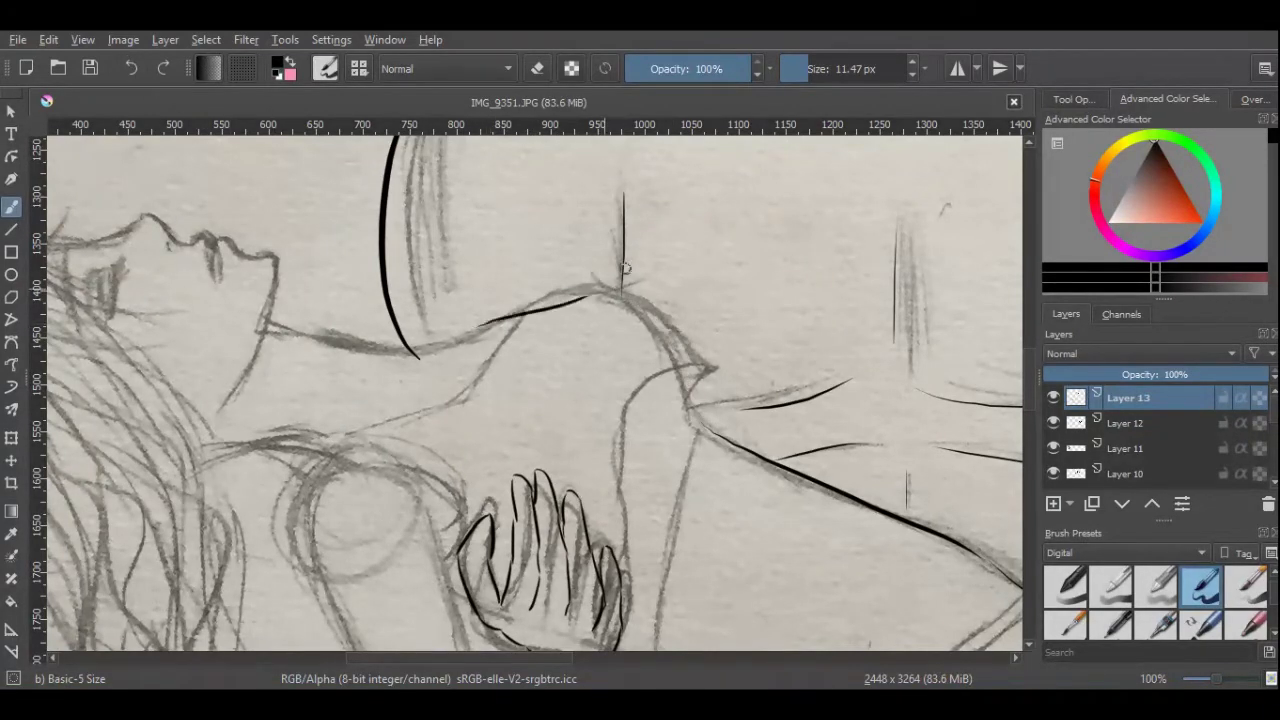
pyautogui.hotkey('ctrl', 'z')
pyautogui.moveTo(405, 352)
pyautogui.mouseDown()
pyautogui.moveTo(528, 300)
pyautogui.moveTo(664, 390)
pyautogui.moveTo(545, 292)
pyautogui.mouseUp()
pyautogui.hotkey('ctrl', 'z')
pyautogui.hotkey('ctrl', 'z')
pyautogui.moveTo(570, 280); pyautogui.dragTo(690, 410)
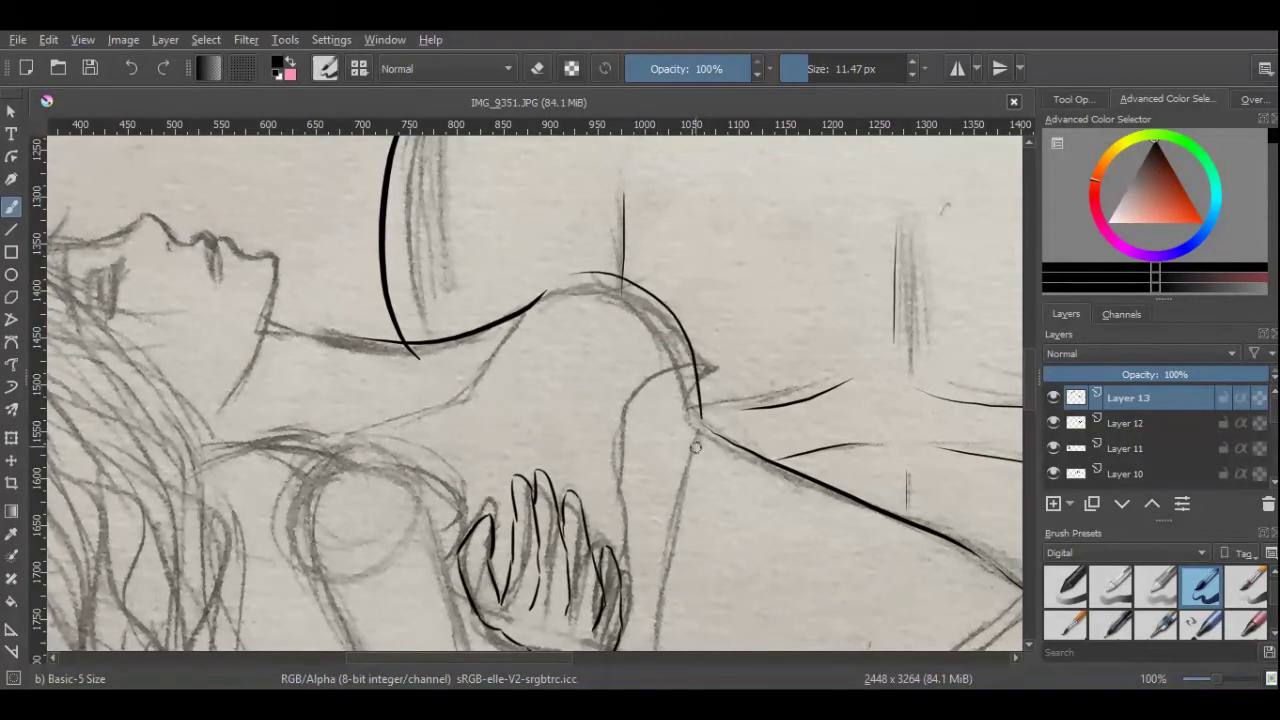
pyautogui.hotkey('ctrl', 'z')
pyautogui.hotkey('ctrl', 'z')
# Ink the curve over the woman's chest to the ribs and the line joining it to the man's arm.
pyautogui.moveTo(590, 280); pyautogui.dragTo(712, 415)
pyautogui.moveTo(380, 345)
pyautogui.mouseDown()
pyautogui.moveTo(570, 280)
pyautogui.moveTo(448, 343)
pyautogui.moveTo(570, 305)
pyautogui.mouseUp()
pyautogui.hotkey('ctrl', 'z')
pyautogui.hotkey('ctrl', 'shift', 'z')
pyautogui.hotkey('ctrl', 'z')
pyautogui.hotkey('ctrl', 'z')
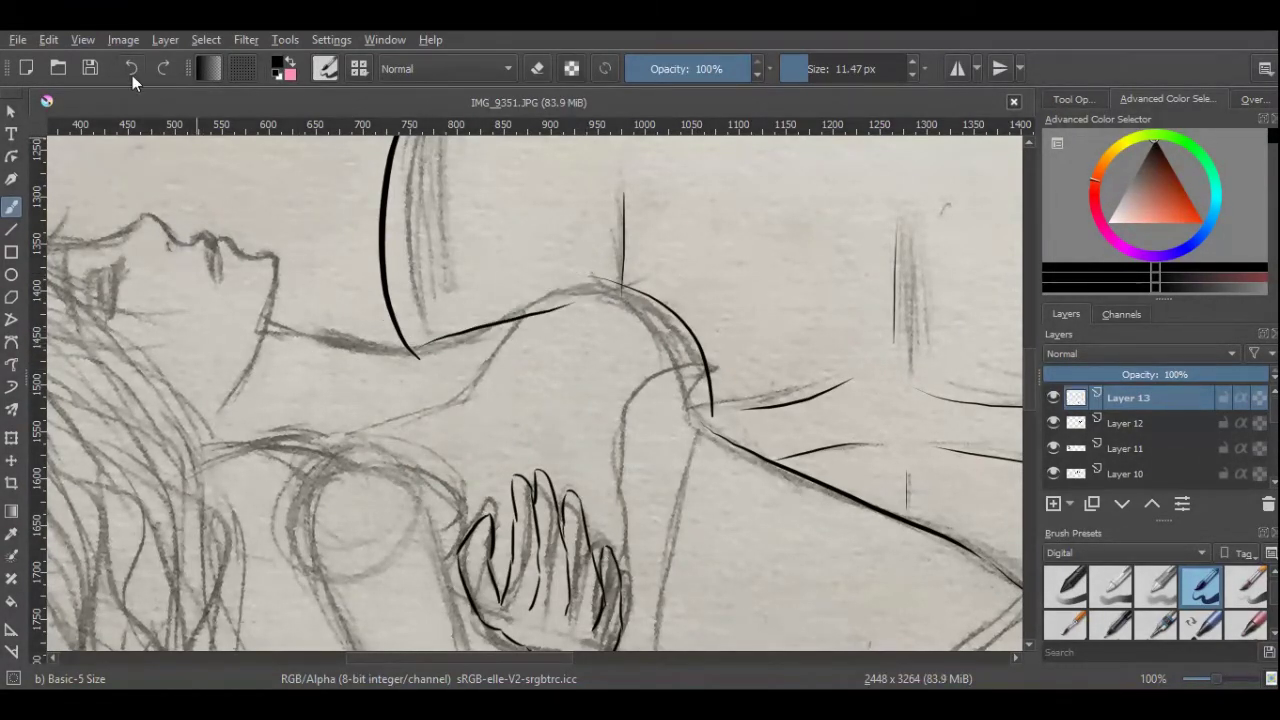
pyautogui.hotkey('ctrl', 'z')
pyautogui.moveTo(418, 350)
pyautogui.mouseDown()
pyautogui.moveTo(570, 288)
pyautogui.moveTo(557, 285)
pyautogui.mouseUp()
pyautogui.hotkey('ctrl', 'z')
# Add a new layer and try outlining both sides of the woman's hanging upper arm.
pyautogui.scroll(-2, 960, 490)
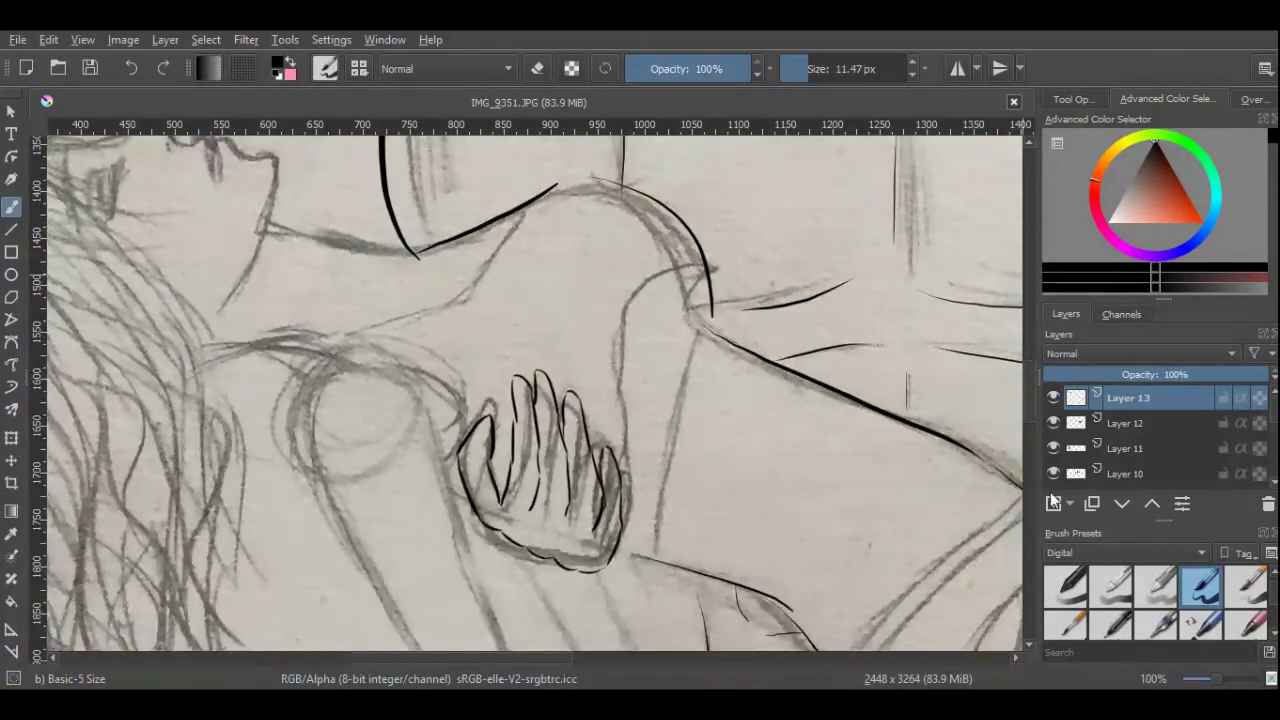
pyautogui.moveTo(325, 378); pyautogui.dragTo(355, 560)
pyautogui.scroll(-3, 355, 560)
pyautogui.hotkey('ctrl', 'z')
pyautogui.moveTo(330, 212); pyautogui.dragTo(350, 464)
pyautogui.moveTo(450, 414); pyautogui.dragTo(340, 626)
pyautogui.hotkey('ctrl', 'z')
pyautogui.hotkey('ctrl', 'z')
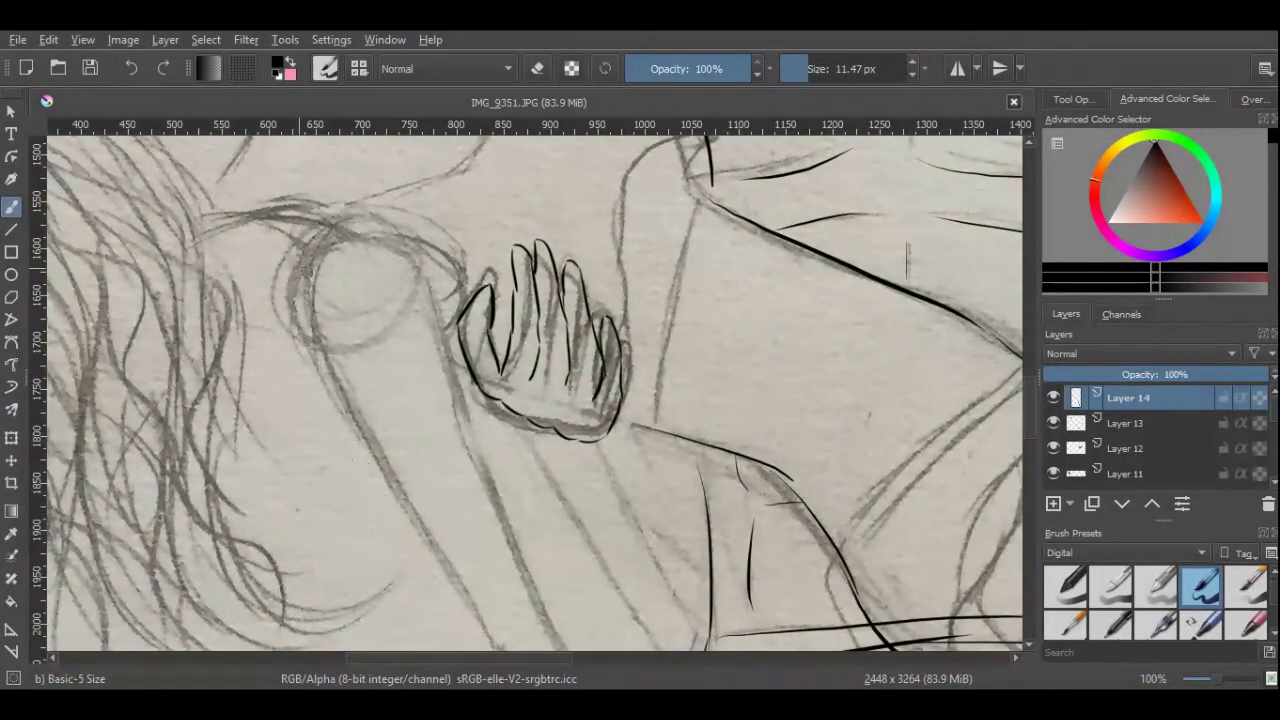
# Ink both sides of the woman's hanging arm from the shoulder to the wrist.
pyautogui.moveTo(332, 224); pyautogui.dragTo(385, 520)
pyautogui.moveTo(430, 262); pyautogui.dragTo(480, 482)
pyautogui.scroll(-3, 650, 519)
pyautogui.moveTo(478, 240); pyautogui.dragTo(574, 448)
pyautogui.moveTo(376, 252)
pyautogui.mouseDown()
pyautogui.moveTo(471, 443)
pyautogui.moveTo(654, 652)
pyautogui.mouseUp()
pyautogui.scroll(-3, 551, 309)
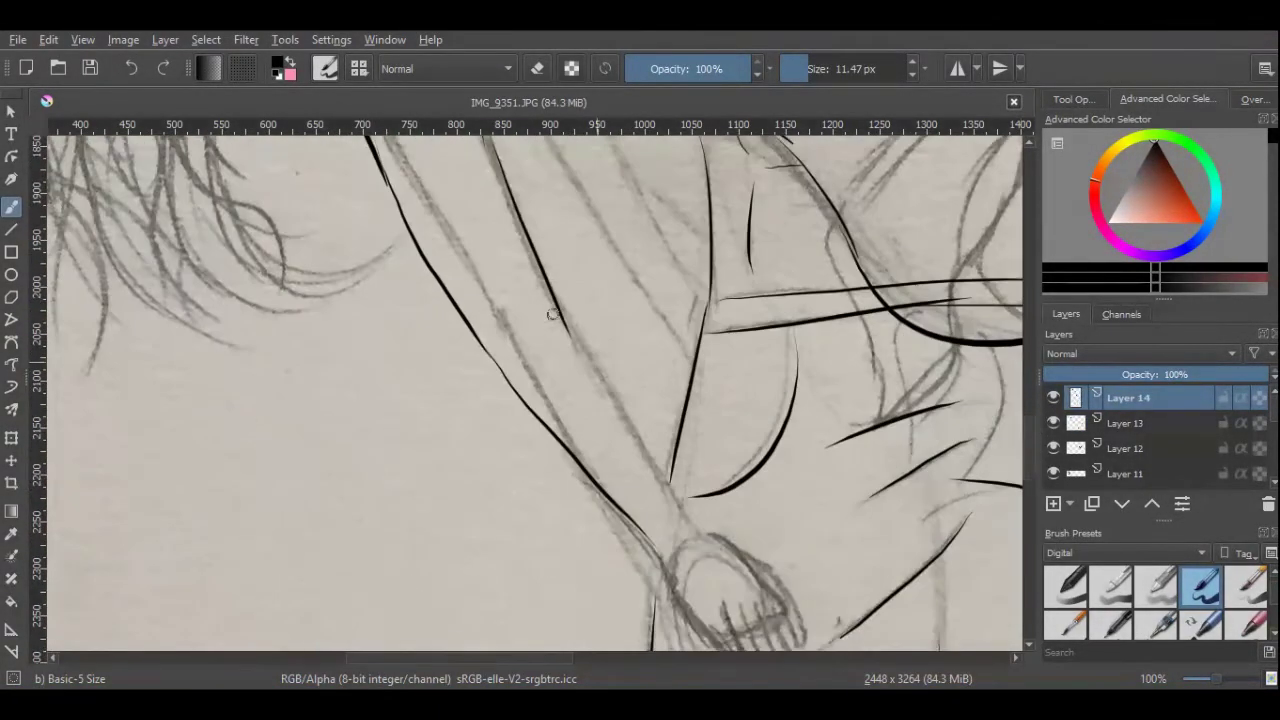
pyautogui.moveTo(560, 316); pyautogui.dragTo(698, 534)
# Ink the back of the hanging hand, the lines between its fingers and the fingertips.
pyautogui.moveTo(696, 526); pyautogui.dragTo(766, 564)
pyautogui.scroll(-2, 822, 620)
pyautogui.scroll(2, 700, 500)
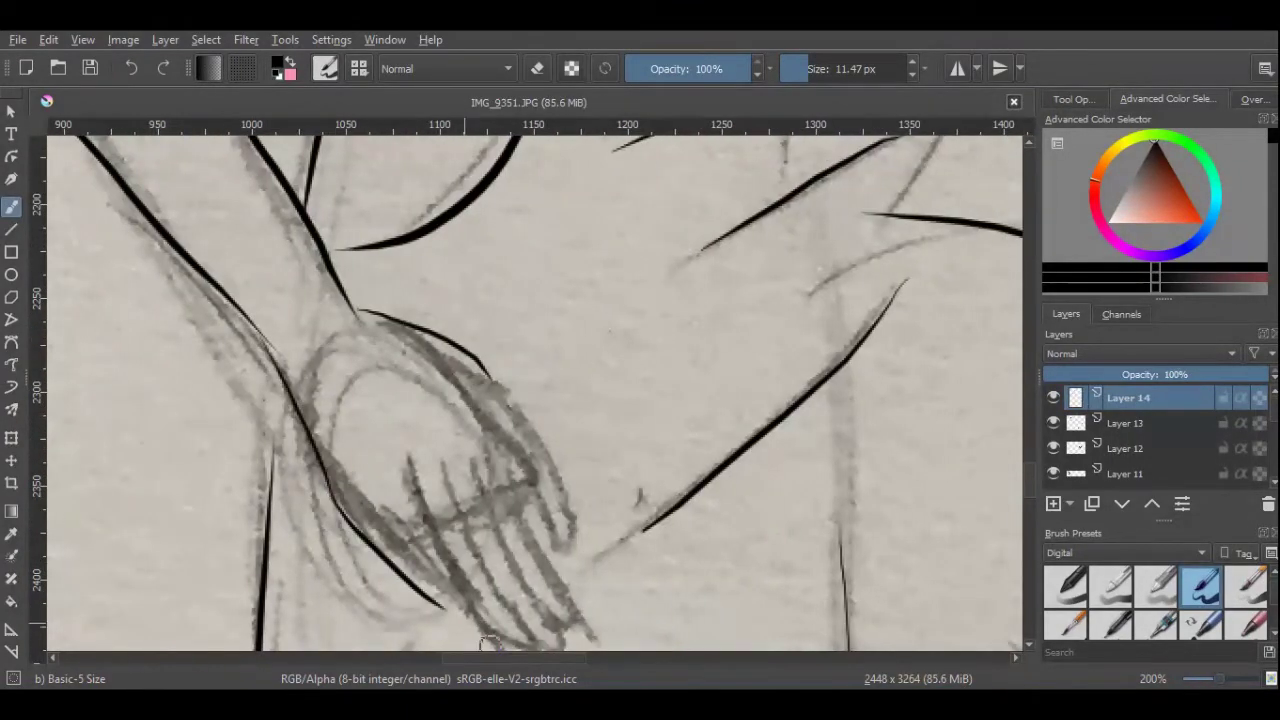
pyautogui.scroll(-2, 483, 175)
pyautogui.scroll(2, 407, 432)
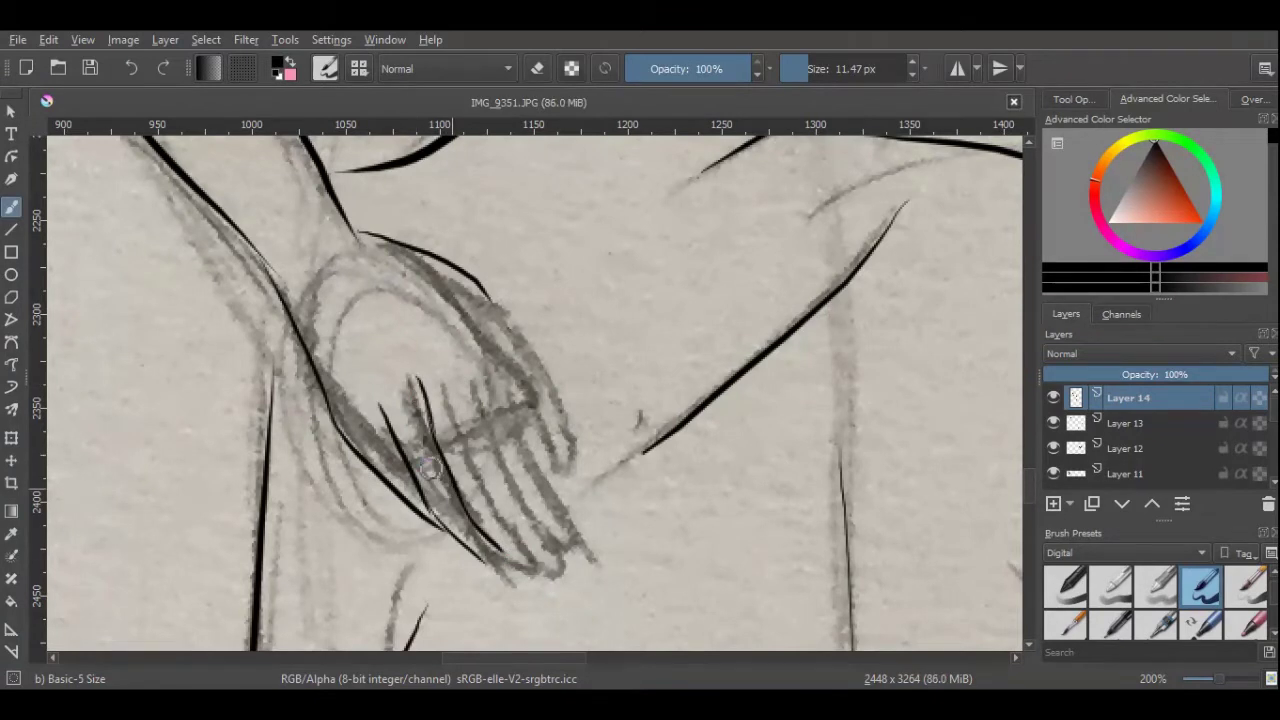
pyautogui.moveTo(452, 368); pyautogui.dragTo(512, 540)
pyautogui.moveTo(428, 412); pyautogui.dragTo(500, 560)
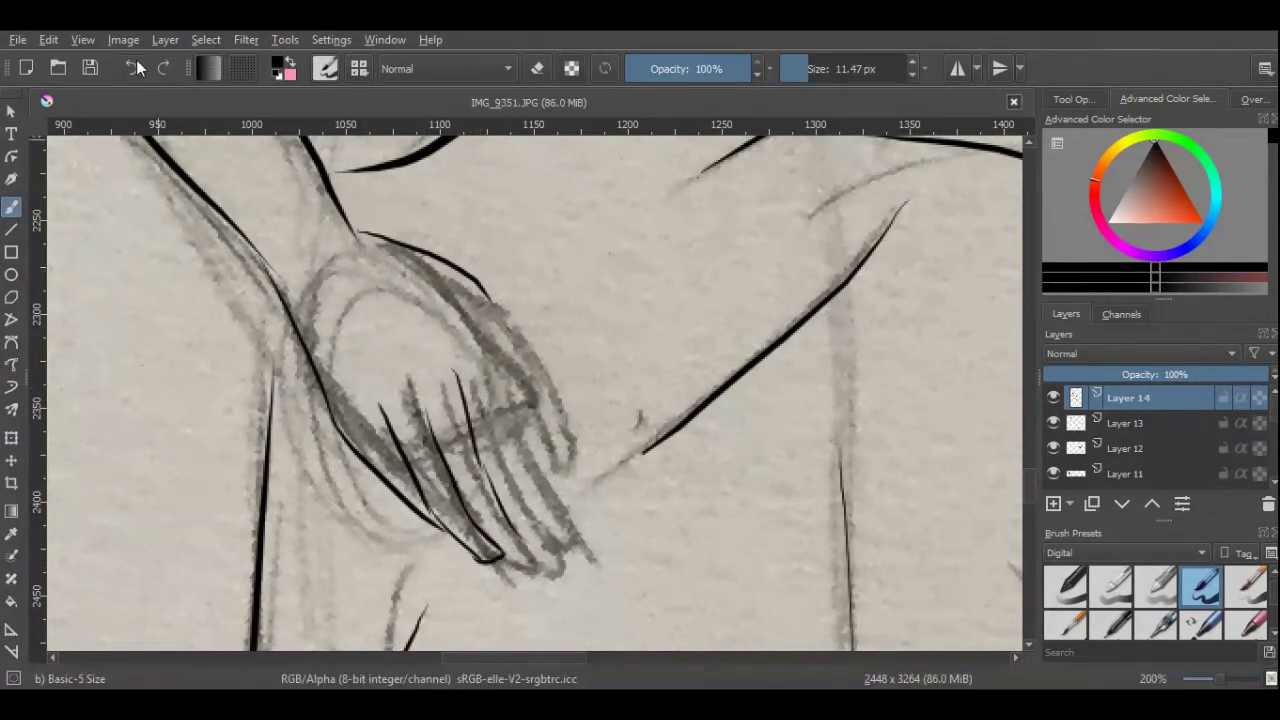
pyautogui.moveTo(503, 375); pyautogui.dragTo(522, 495)
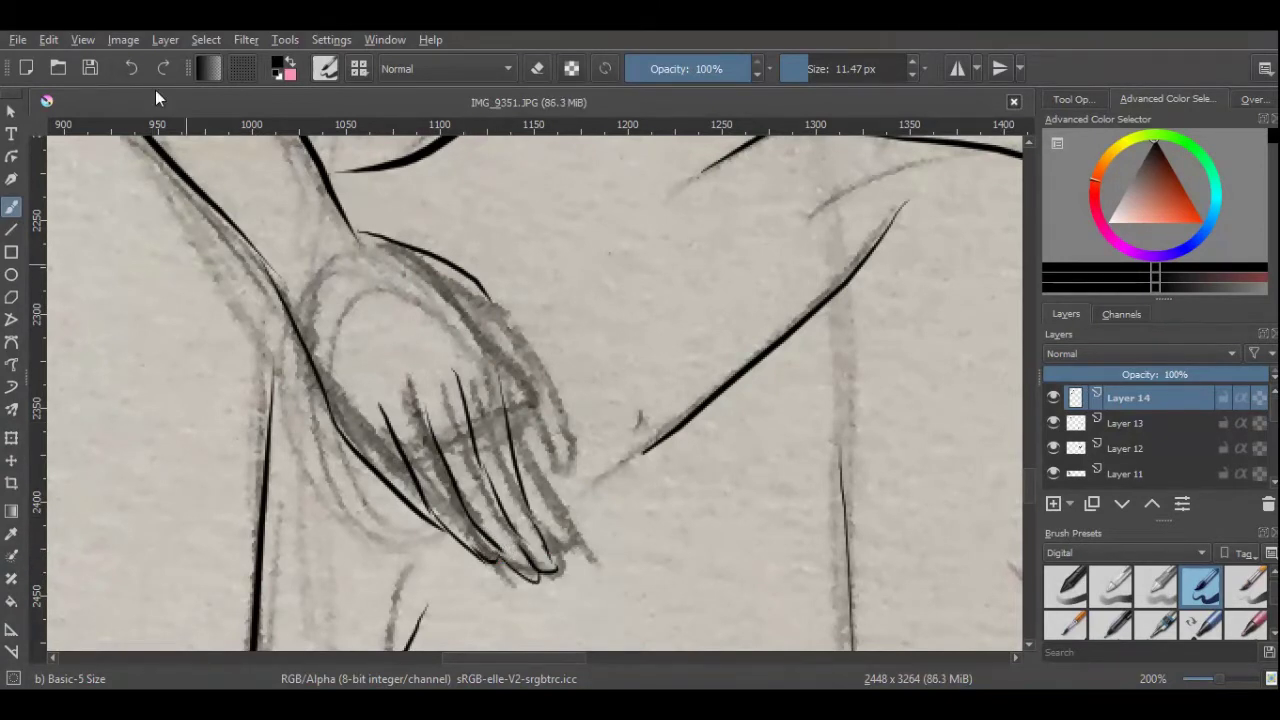
# Redraw the hanging hand's outer edge below the knuckle curve and close it into a pointed fingertip.
pyautogui.click(138, 65)
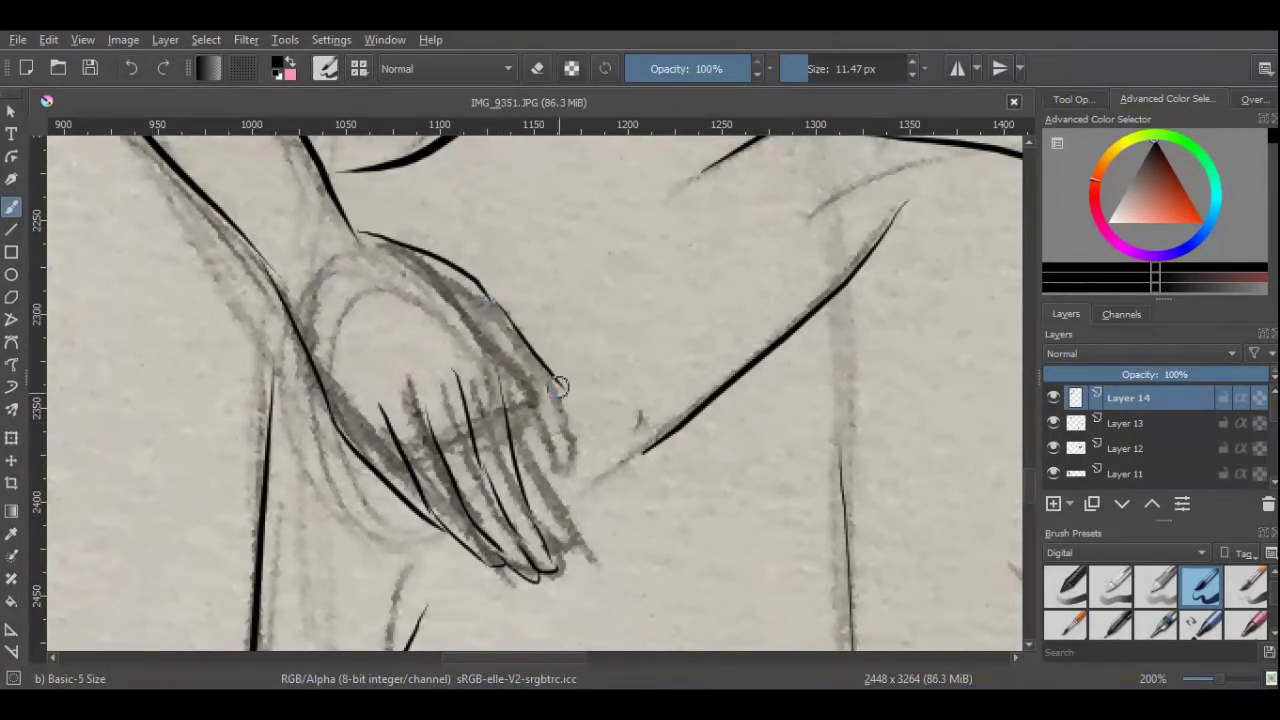
pyautogui.hotkey('ctrl', 'z')
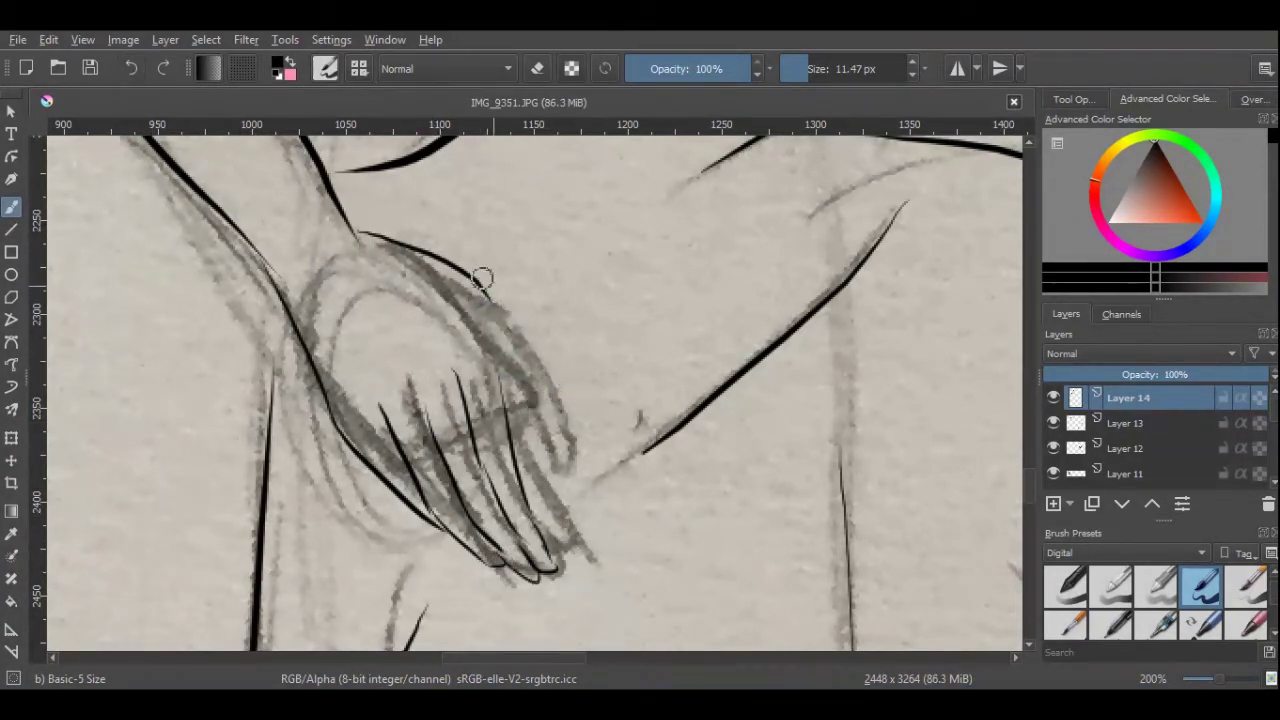
pyautogui.click(135, 68)
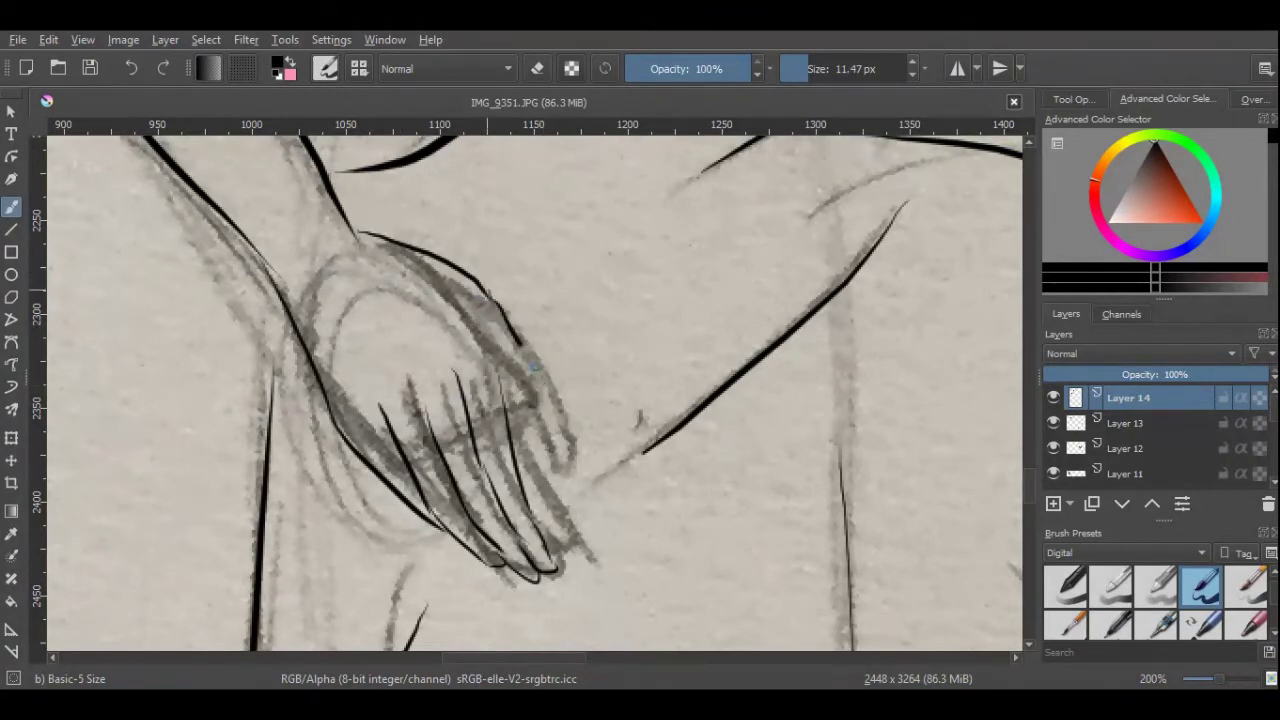
pyautogui.click(130, 70)
pyautogui.press('e')
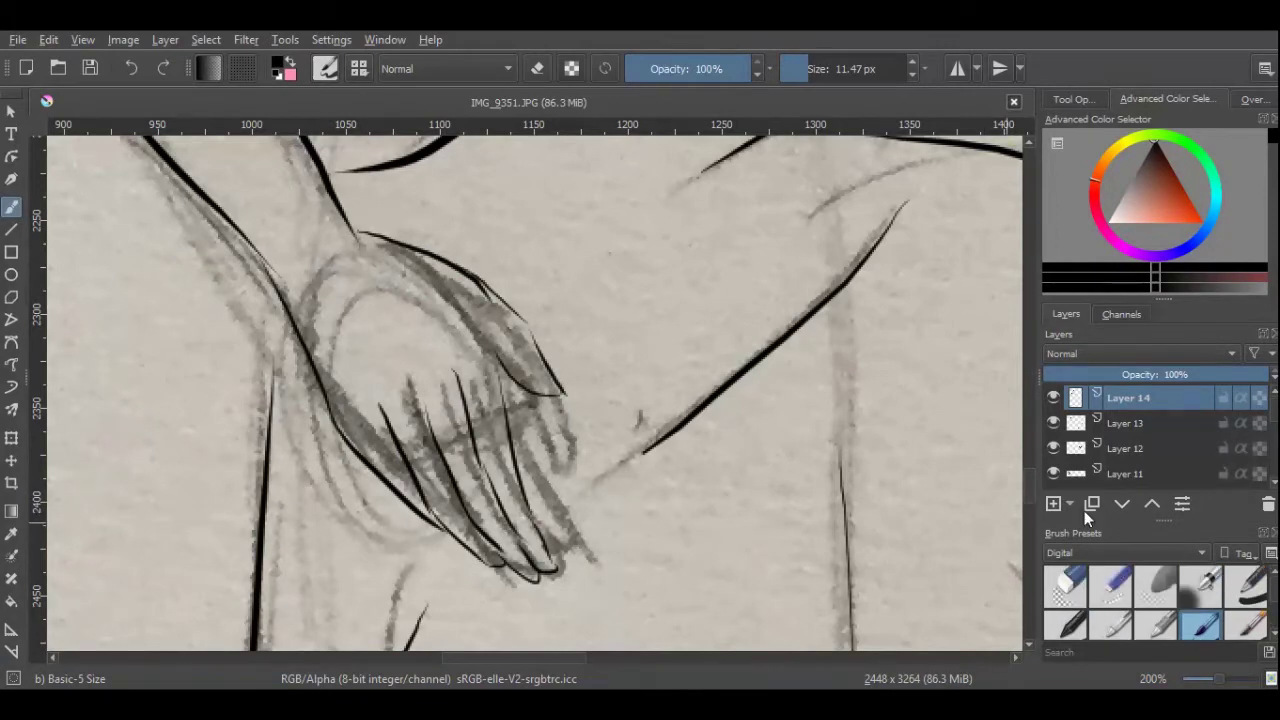
# Duplicate the hanging arm's layer and rotate the copy toward the trousers to form the second arm.
pyautogui.moveTo(1225, 683); pyautogui.dragTo(1190, 683)
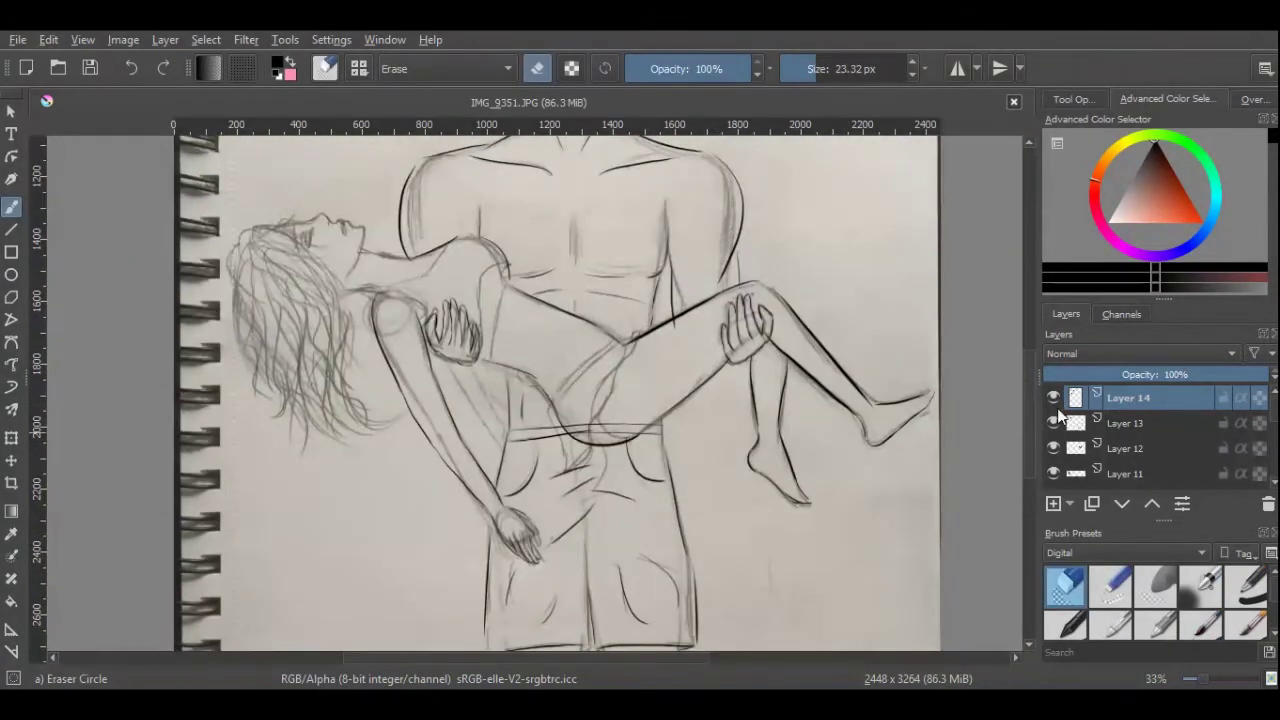
pyautogui.hotkey('ctrl', 'j')
pyautogui.hotkey('ctrl', 't')
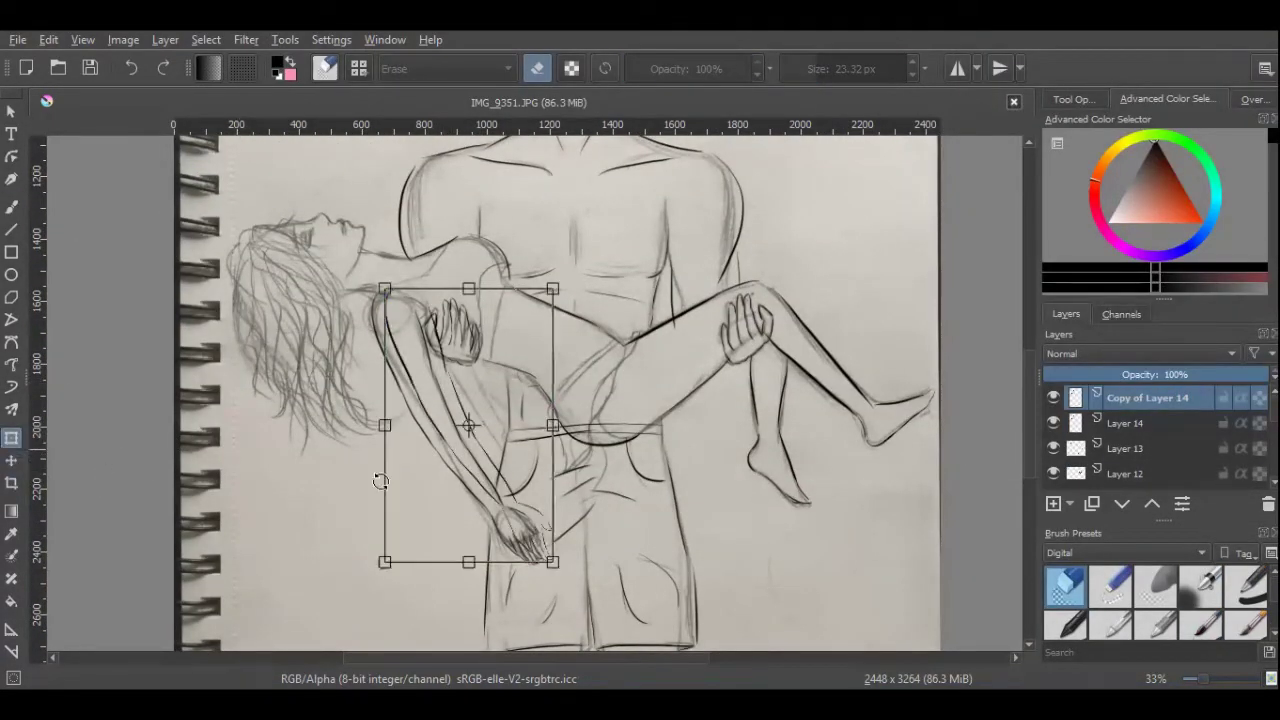
pyautogui.moveTo(660, 398); pyautogui.dragTo(690, 354)
pyautogui.press('b')
pyautogui.press('+')
pyautogui.press('+')
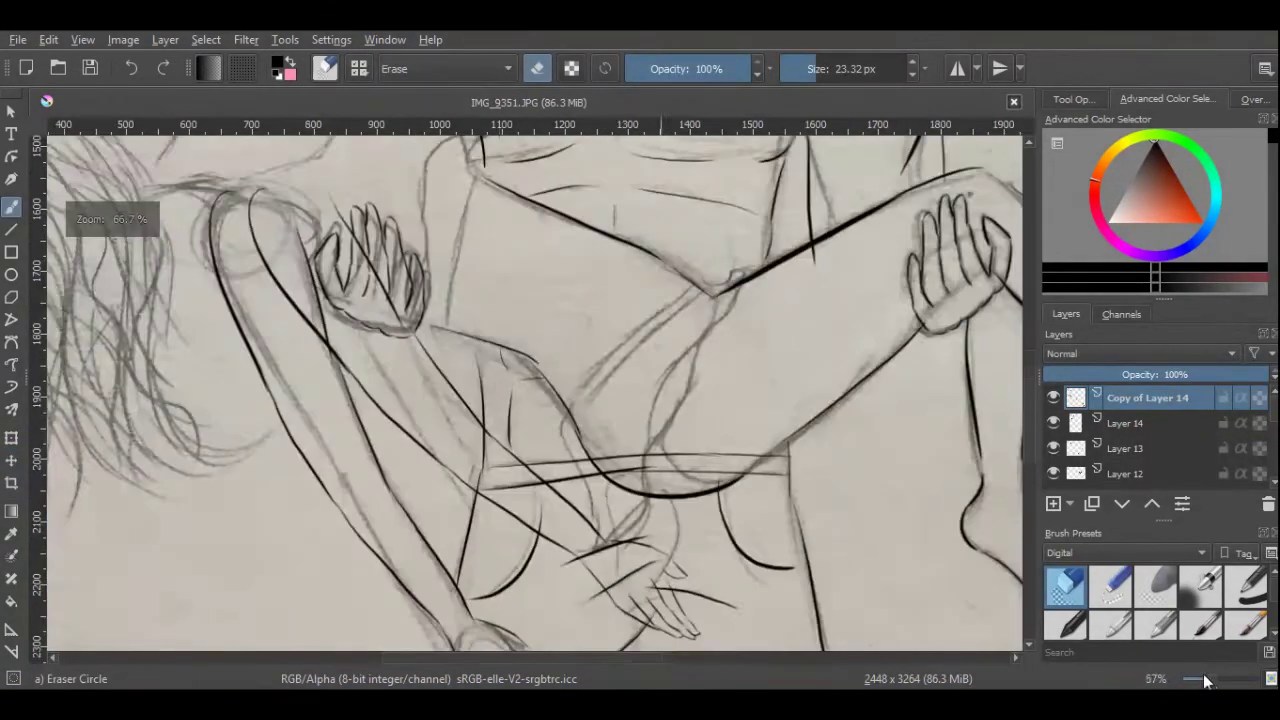
# Erase the rotated arm copy where it overlaps the shoulder, the supporting hand and the trousers with Eraser Circle at 74.64 px.
pyautogui.moveTo(382, 156); pyautogui.dragTo(325, 196)
pyautogui.hotkey('ctrl', 't')
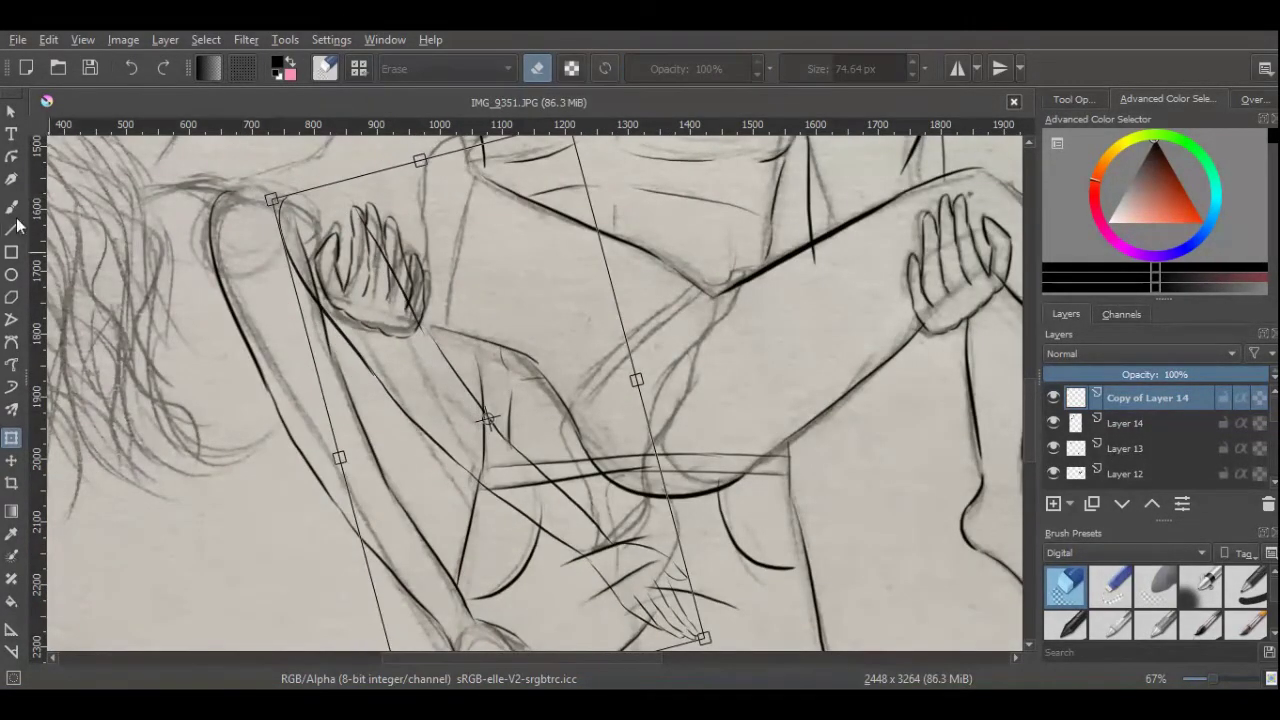
pyautogui.press('Return')
pyautogui.press('b')
pyautogui.scroll(3, 847, 497)
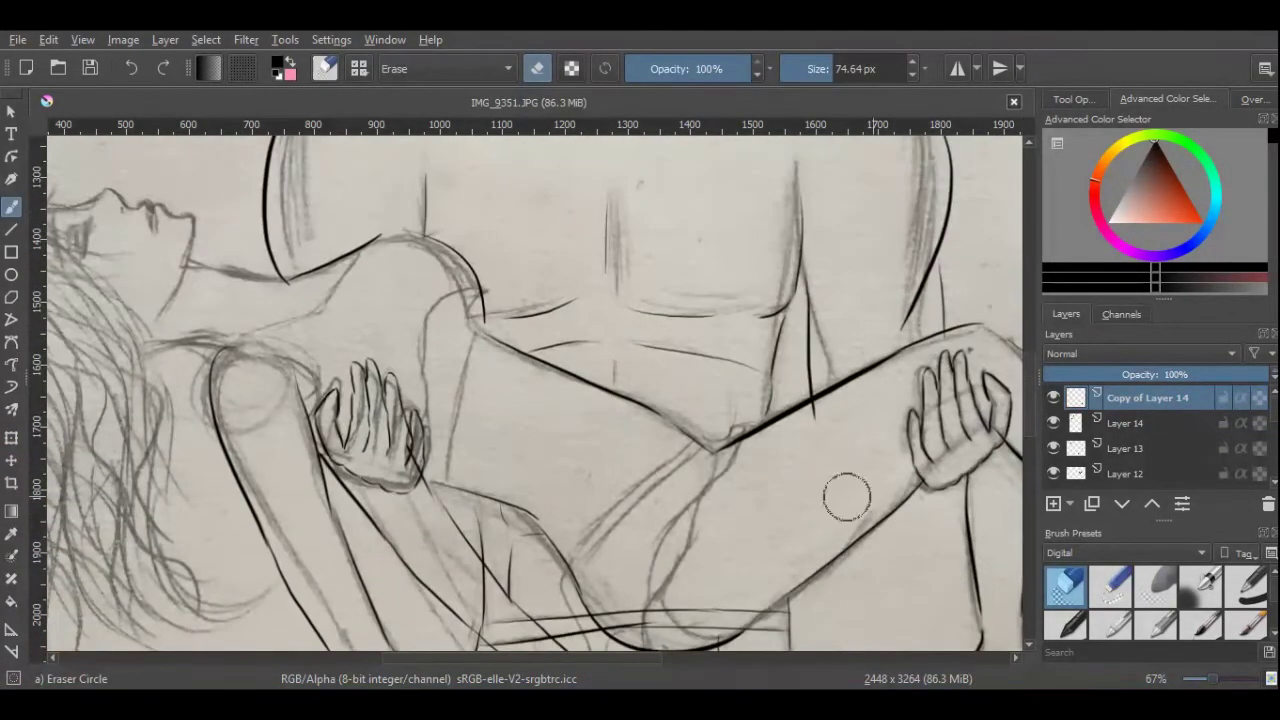
pyautogui.scroll(-5, 420, 330)
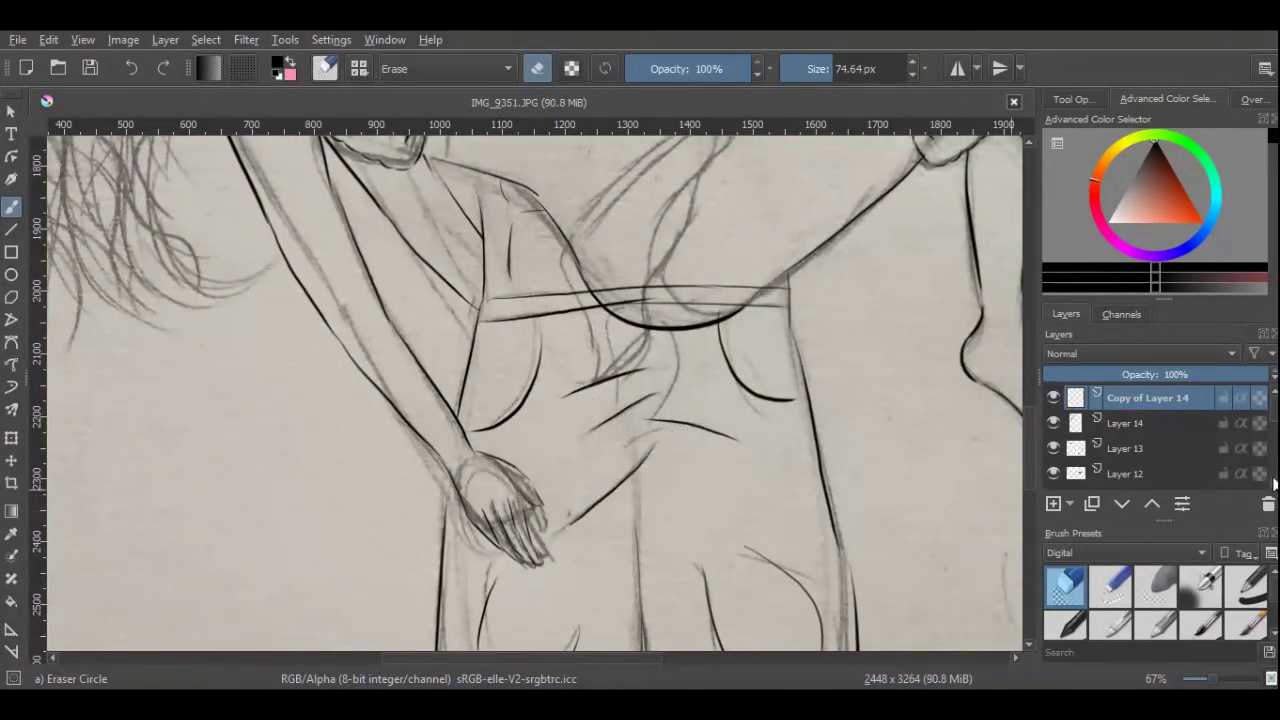
# Toggle the pencil sketch on Layer 1 off and on to examine the arm line art.
pyautogui.scroll(-3, 1076, 470)
pyautogui.click(1055, 473)
pyautogui.click(1055, 473)
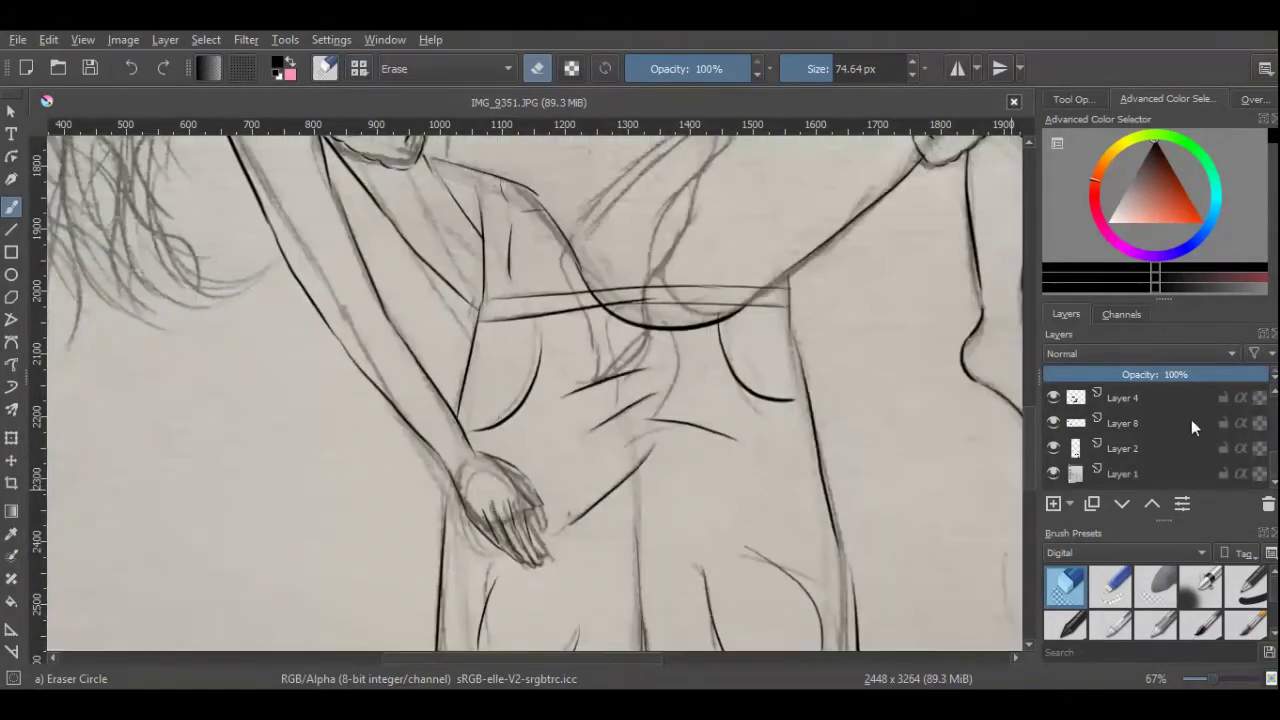
pyautogui.scroll(3, 1191, 419)
pyautogui.scroll(5, 1030, 412)
pyautogui.scroll(-4, 1026, 391)
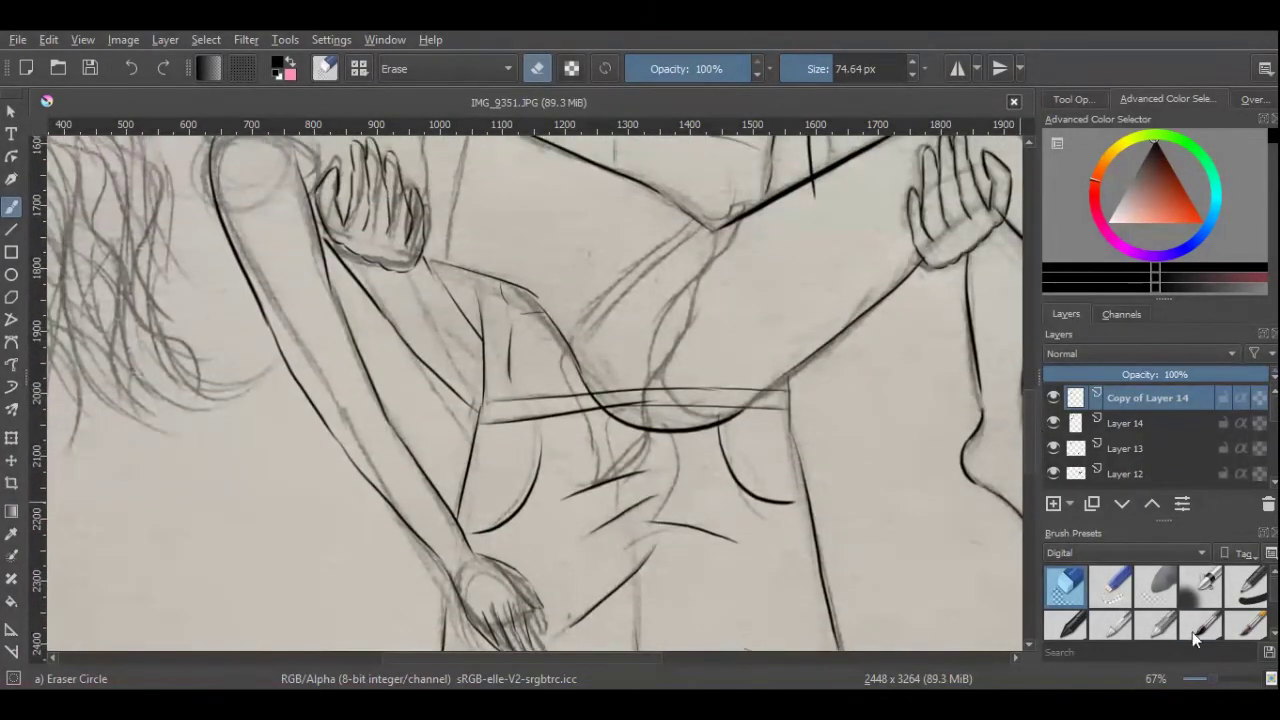
# Return to the Basic-5 Size brush and add a new layer for the woman's head.
pyautogui.press('/')
pyautogui.scroll(4, 1030, 417)
pyautogui.click(1053, 503)
pyautogui.scroll(2, 585, 389)
pyautogui.hscroll(-4, 585, 389)
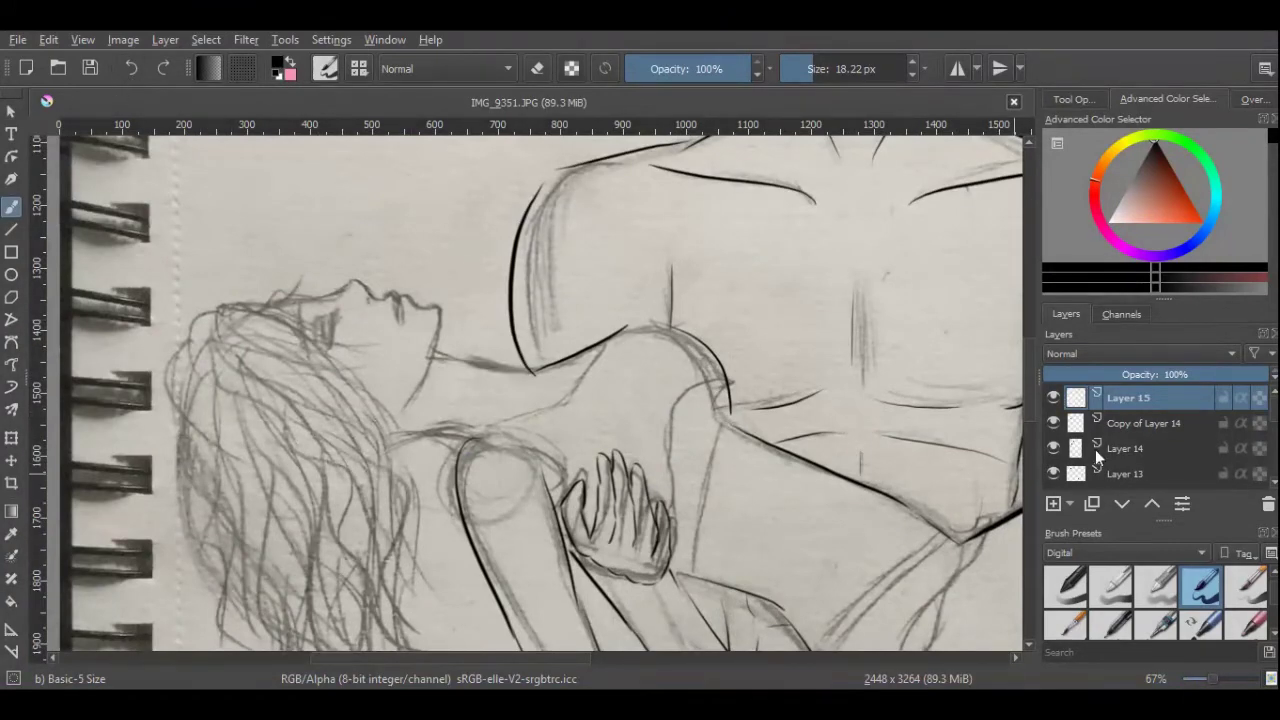
# Select Layer 1 and rotate the whole image 90° clockwise so the woman's face is upright.
pyautogui.scroll(-5, 1095, 449)
pyautogui.click(1120, 473)
pyautogui.click(123, 39)
pyautogui.moveTo(263, 193)
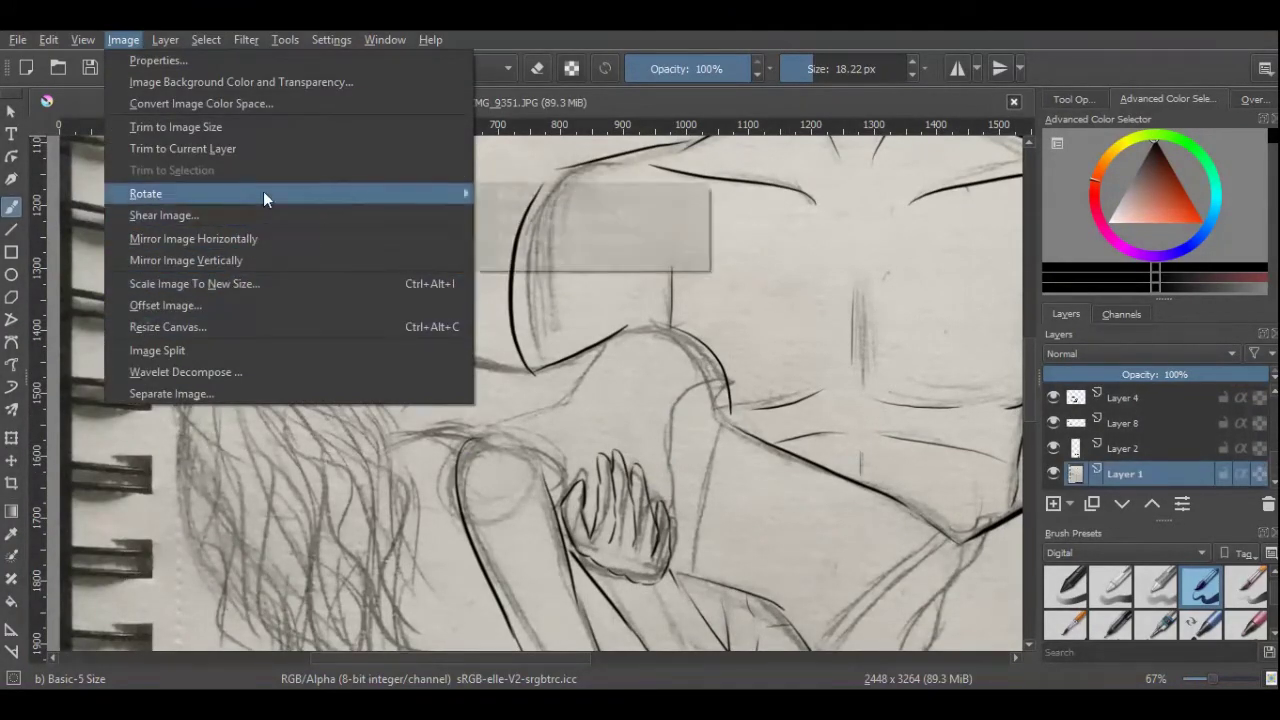
pyautogui.click(560, 215)
pyautogui.scroll(-3, 1024, 405)
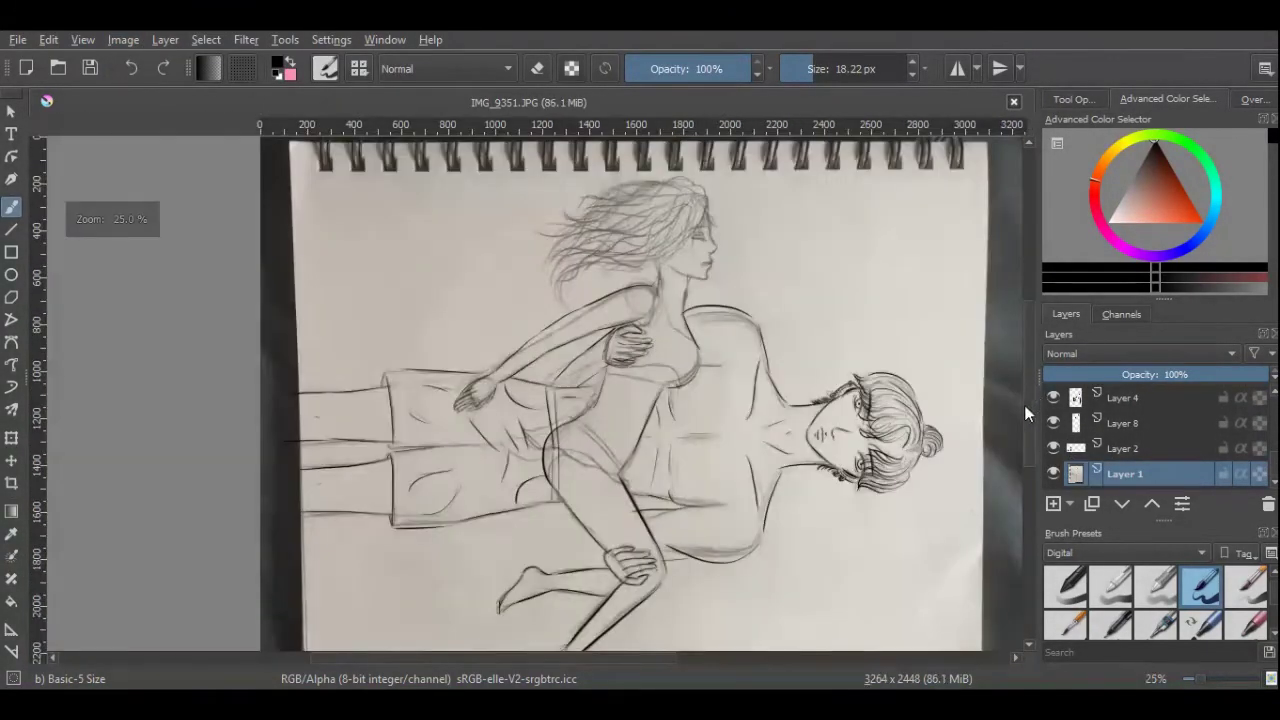
# Reselect Layer 15, make sure it is visible and frame the woman's face.
pyautogui.scroll(4, 1024, 405)
pyautogui.hscroll(3, 1028, 360)
pyautogui.scroll(3, 1028, 336)
pyautogui.scroll(5, 1150, 430)
pyautogui.click(1158, 397)
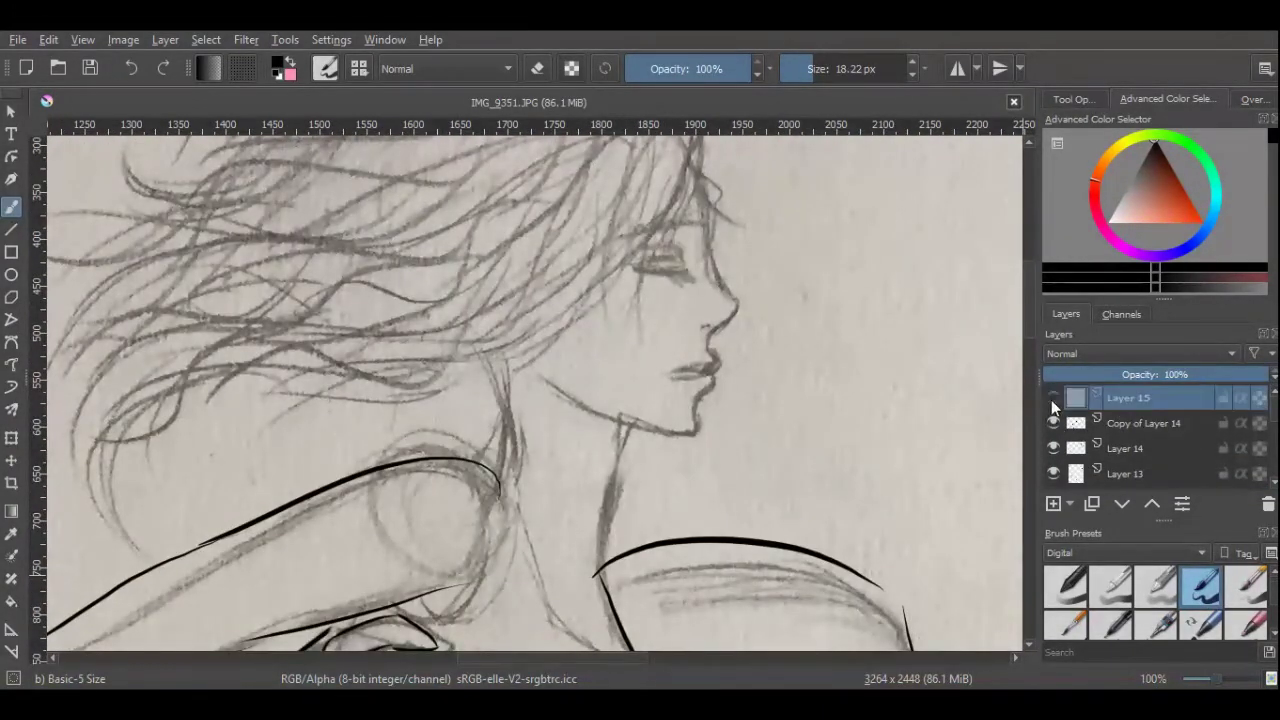
pyautogui.click(1052, 398)
pyautogui.scroll(3, 854, 343)
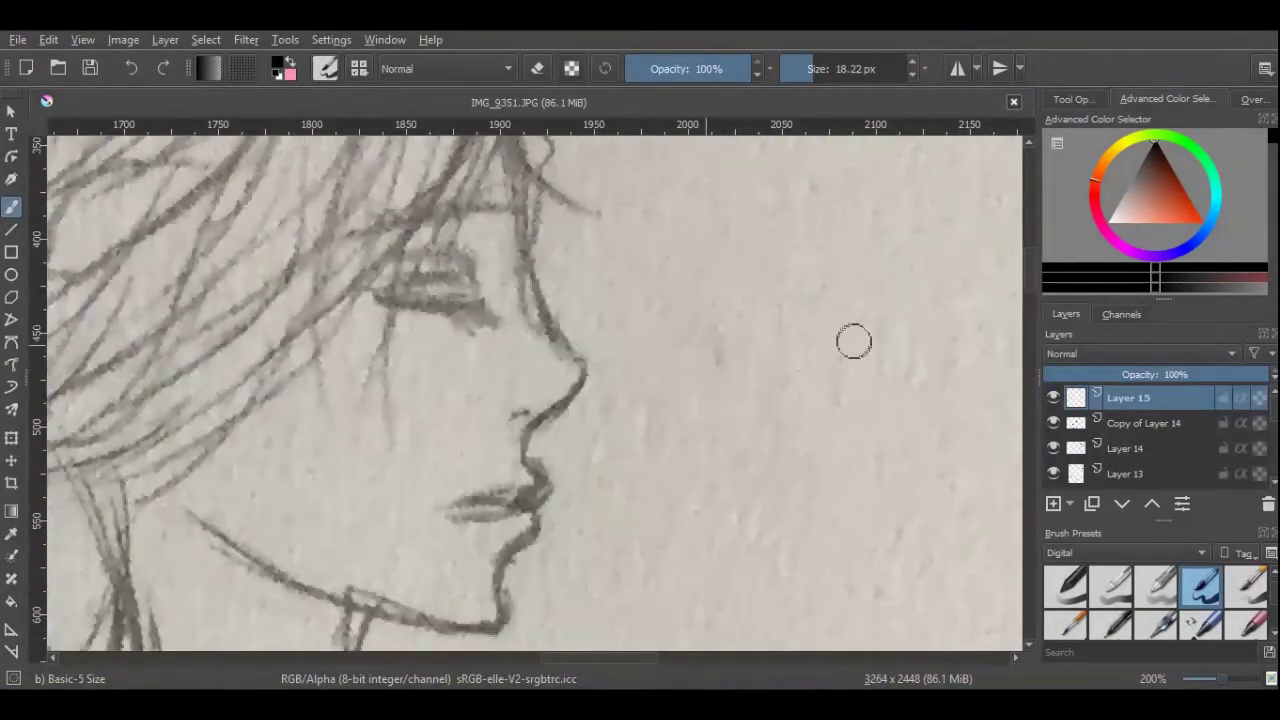
# Reduce the Basic-5 Size brush to 11.47 px and try out strokes for the woman's forehead and nose profile.
pyautogui.moveTo(528, 175); pyautogui.dragTo(532, 400)
pyautogui.press('[')
pyautogui.press('[')
pyautogui.hotkey('ctrl', 'z')
pyautogui.moveTo(540, 258)
pyautogui.mouseDown()
pyautogui.moveTo(548, 356)
pyautogui.moveTo(561, 359)
pyautogui.moveTo(588, 465)
pyautogui.mouseUp()
pyautogui.hotkey('ctrl', 'z')
pyautogui.hotkey('ctrl', 'z')
pyautogui.moveTo(530, 295); pyautogui.dragTo(586, 452)
pyautogui.hotkey('ctrl', 'z')
pyautogui.moveTo(545, 172)
pyautogui.mouseDown()
pyautogui.moveTo(534, 286)
pyautogui.moveTo(575, 380)
pyautogui.mouseUp()
pyautogui.hotkey('ctrl', 'z')
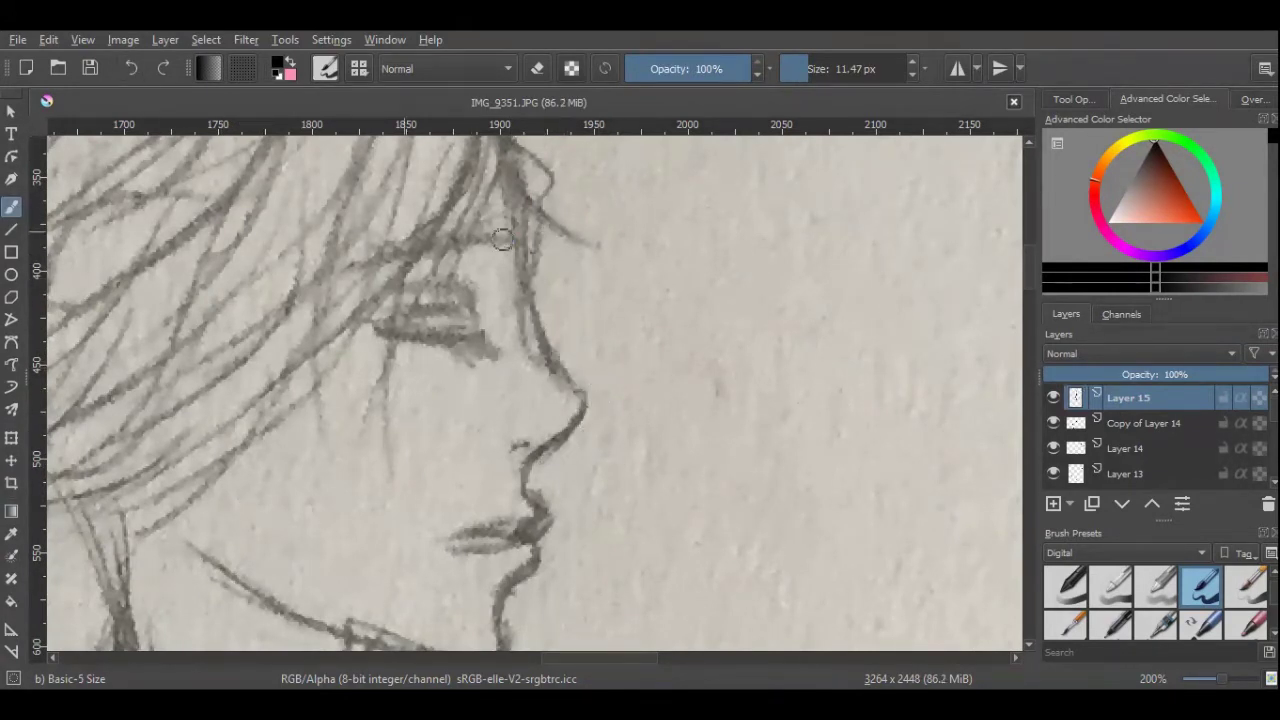
# Ink the woman's forehead, nose bridge and rounded nose tip down to the base of the nose.
pyautogui.moveTo(538, 143)
pyautogui.mouseDown()
pyautogui.moveTo(516, 316)
pyautogui.moveTo(596, 400)
pyautogui.mouseUp()
pyautogui.hotkey('ctrl', 'z')
pyautogui.moveTo(527, 304); pyautogui.dragTo(584, 405)
pyautogui.moveTo(584, 405); pyautogui.dragTo(532, 452)
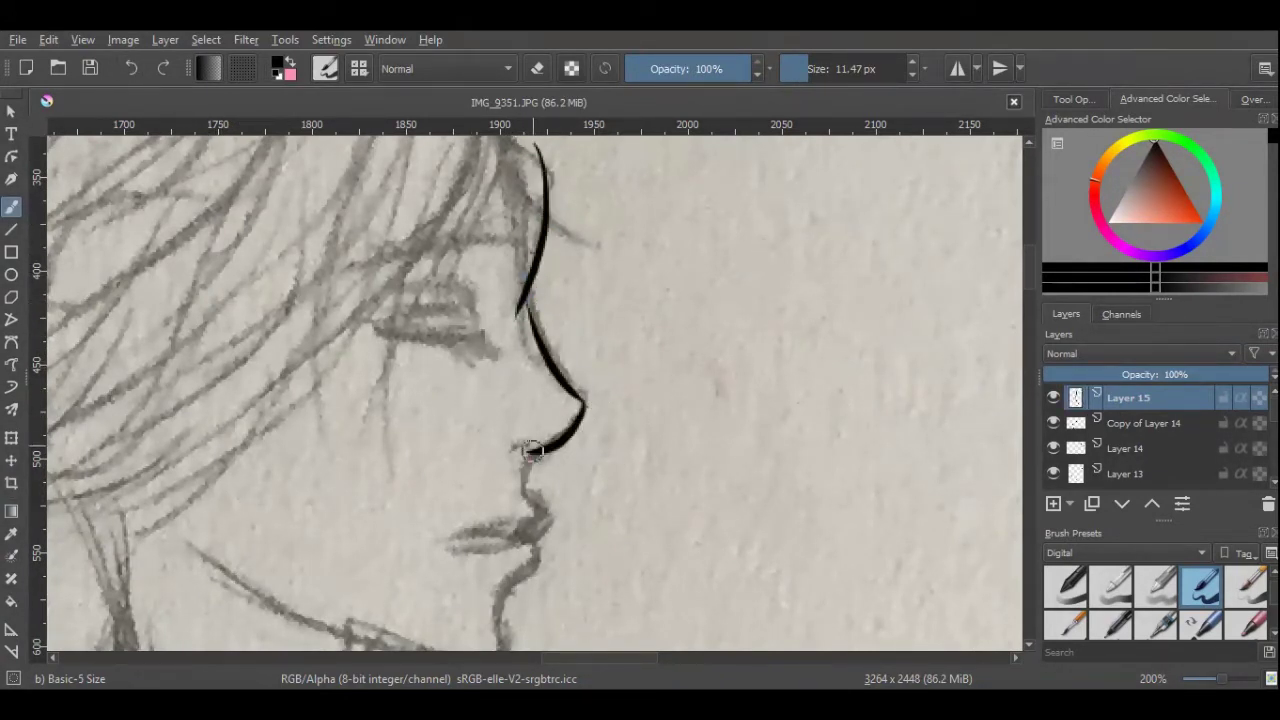
pyautogui.hotkey('ctrl', 'z')
# Ink the woman's lip profile, chin and jawline back toward the ear.
pyautogui.scroll(-3, 1028, 281)
pyautogui.moveTo(542, 370); pyautogui.dragTo(516, 393)
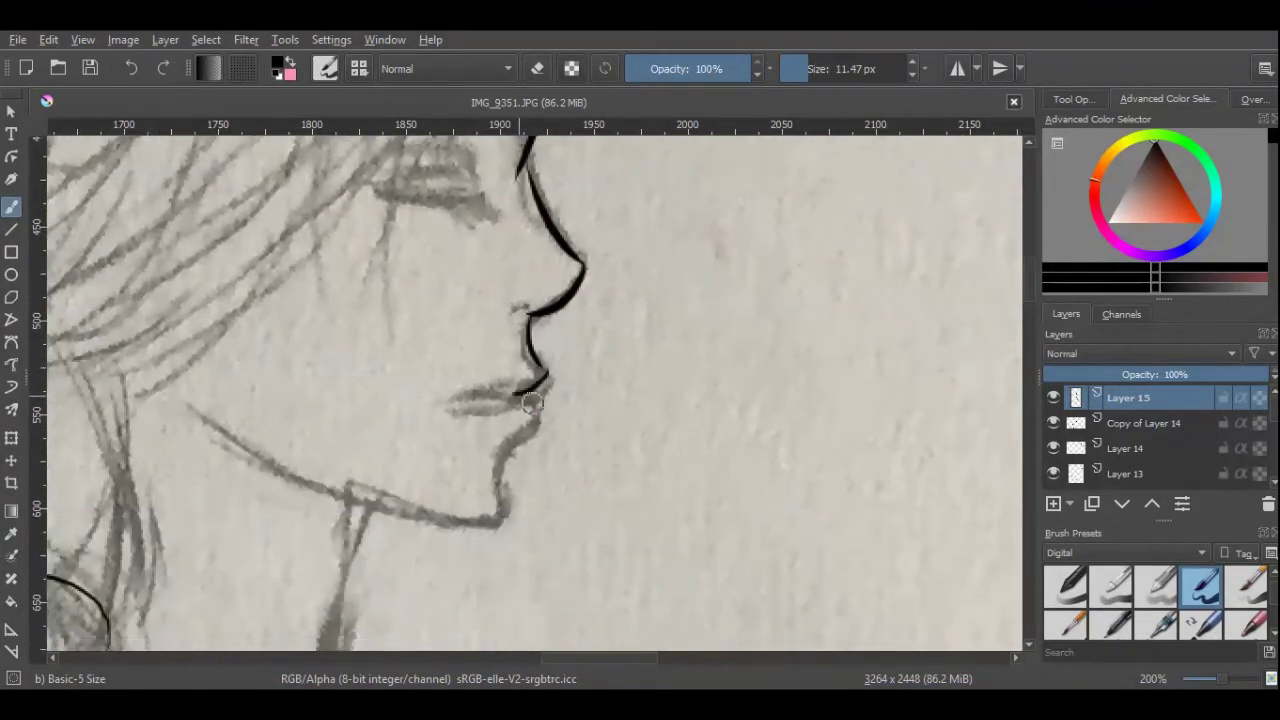
pyautogui.moveTo(510, 451); pyautogui.dragTo(228, 446)
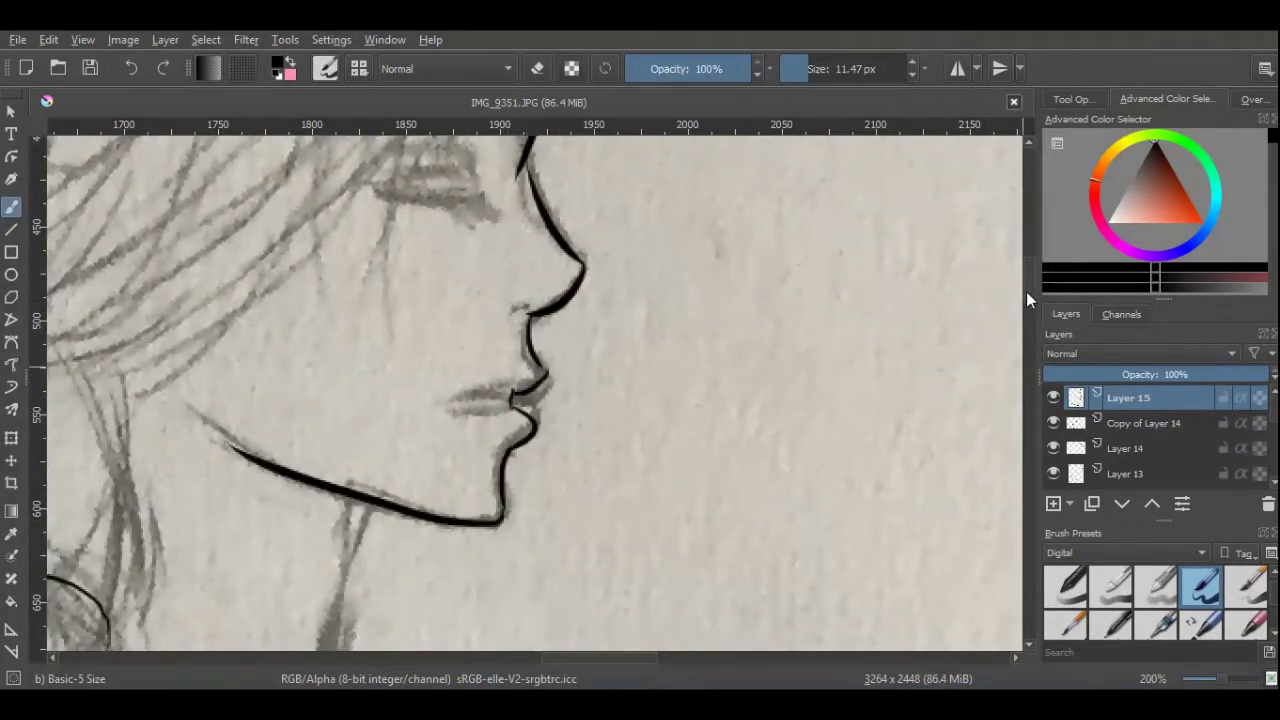
# Erase the overlapping end of the forehead line at the nose bridge, then return to Basic-5 Size at 9.33 px.
pyautogui.scroll(6, 1026, 292)
pyautogui.press('/')
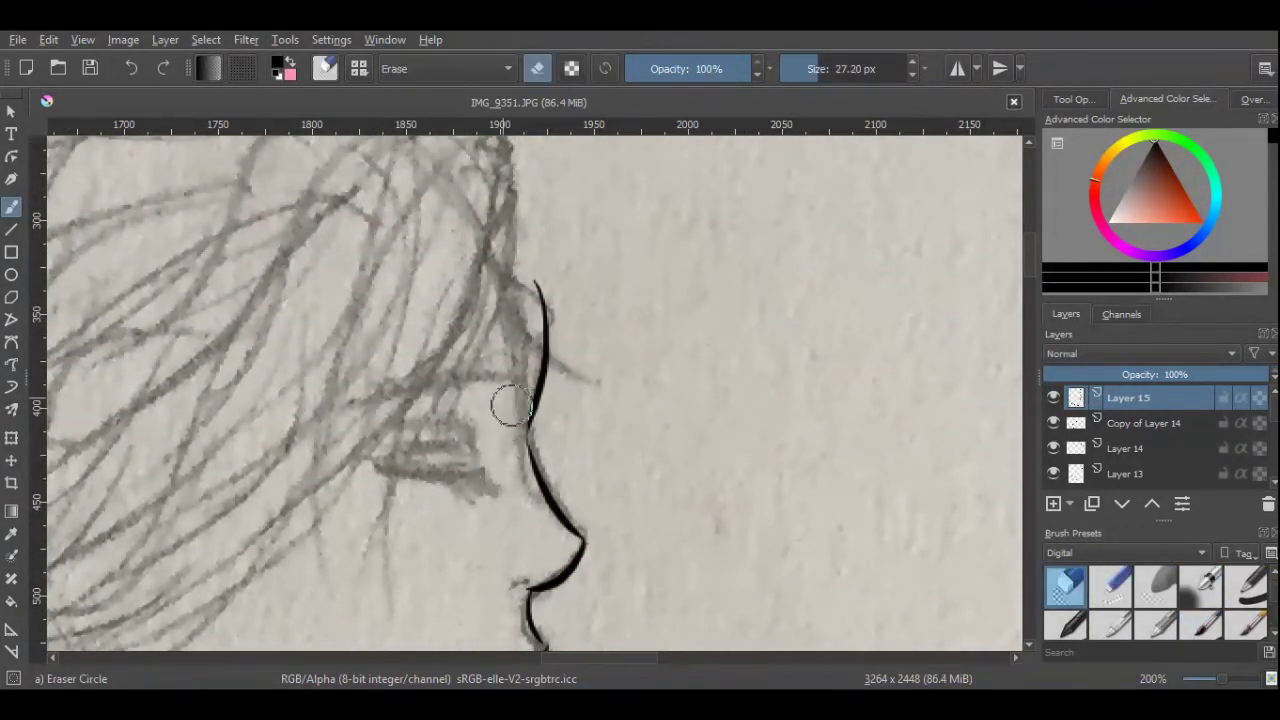
pyautogui.press('/')
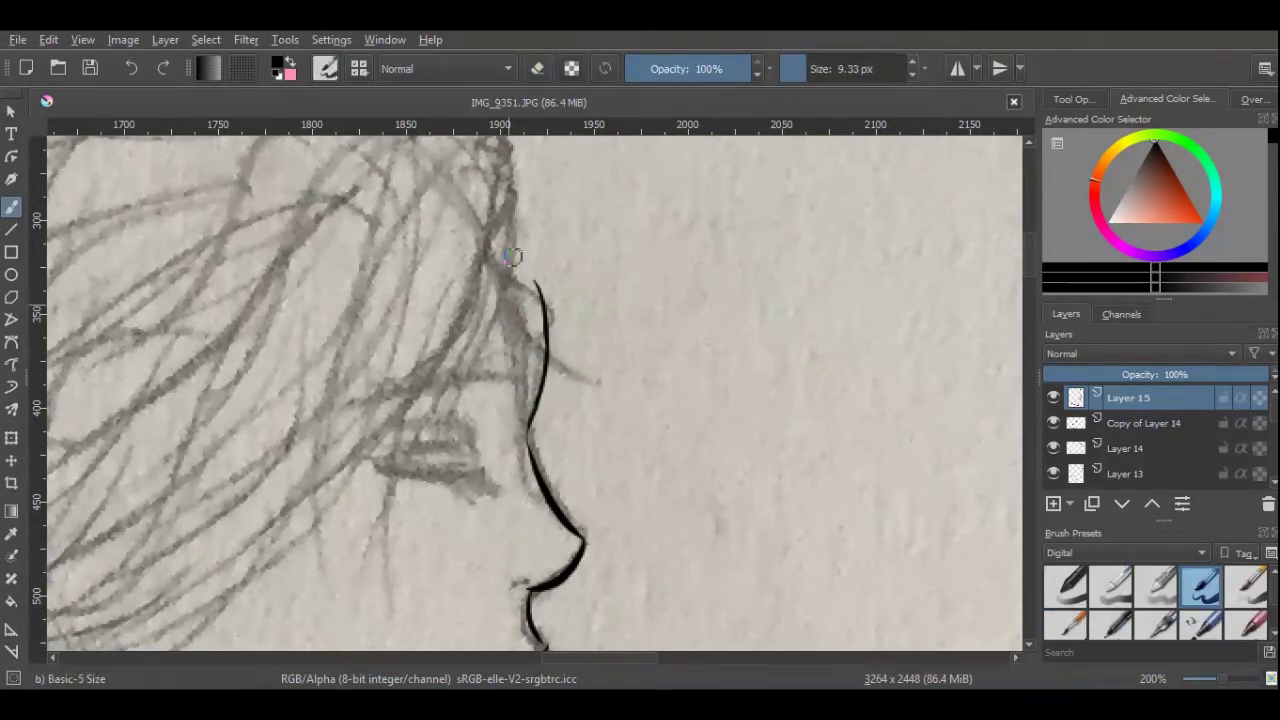
# Add a new layer and ink the closed eyelid line with its lashes over the sketch.
pyautogui.press('Insert')
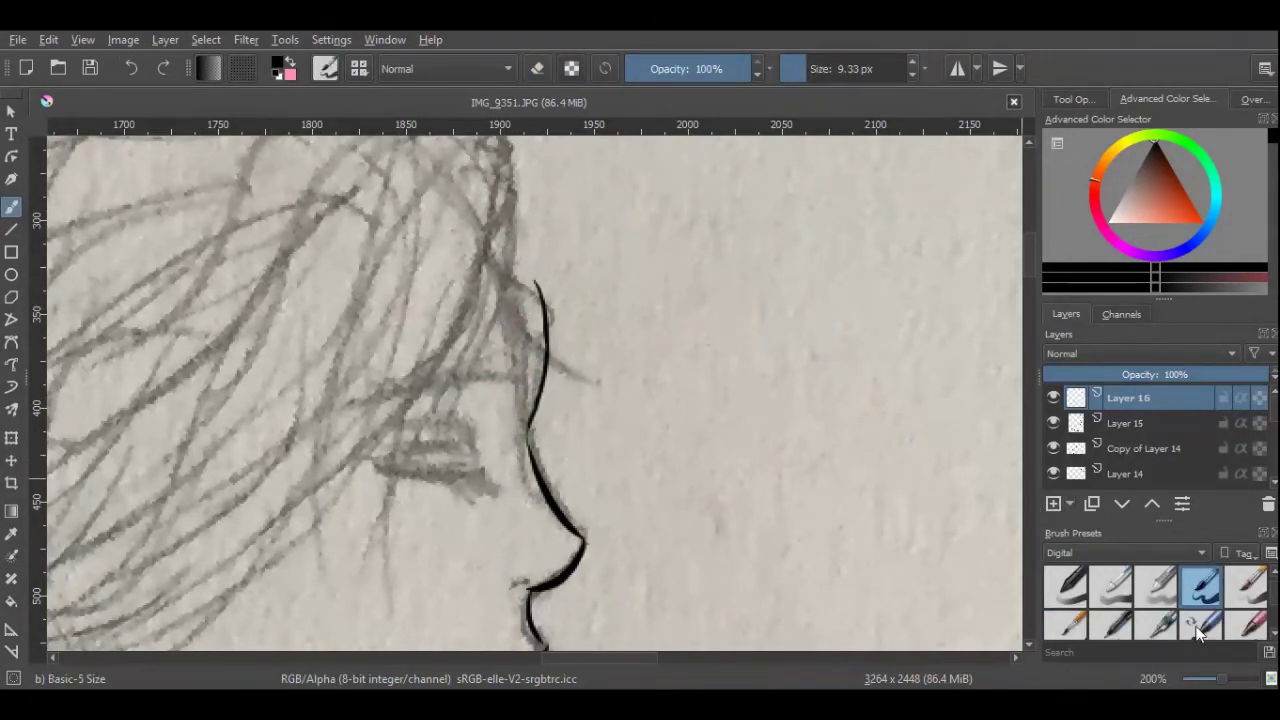
pyautogui.scroll(3, 714, 543)
pyautogui.scroll(-1, 600, 629)
pyautogui.moveTo(524, 381); pyautogui.dragTo(658, 380)
pyautogui.scroll(-4, 1034, 277)
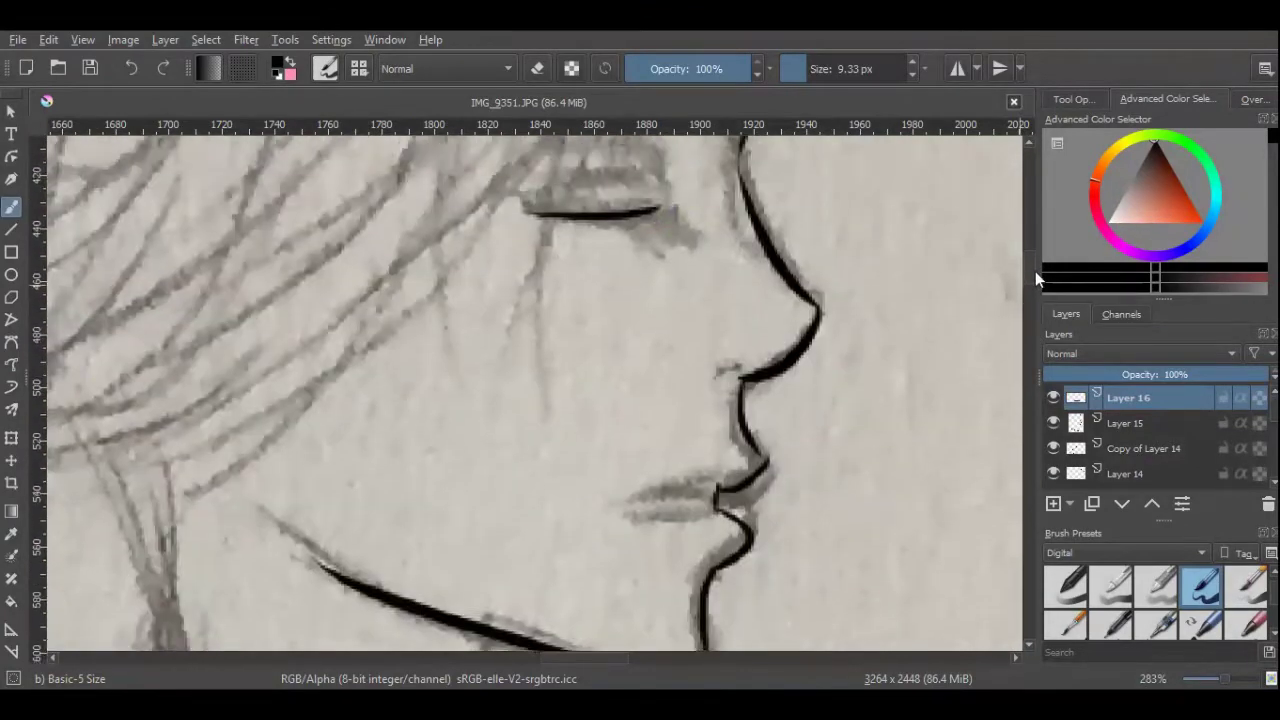
pyautogui.scroll(3, 1034, 277)
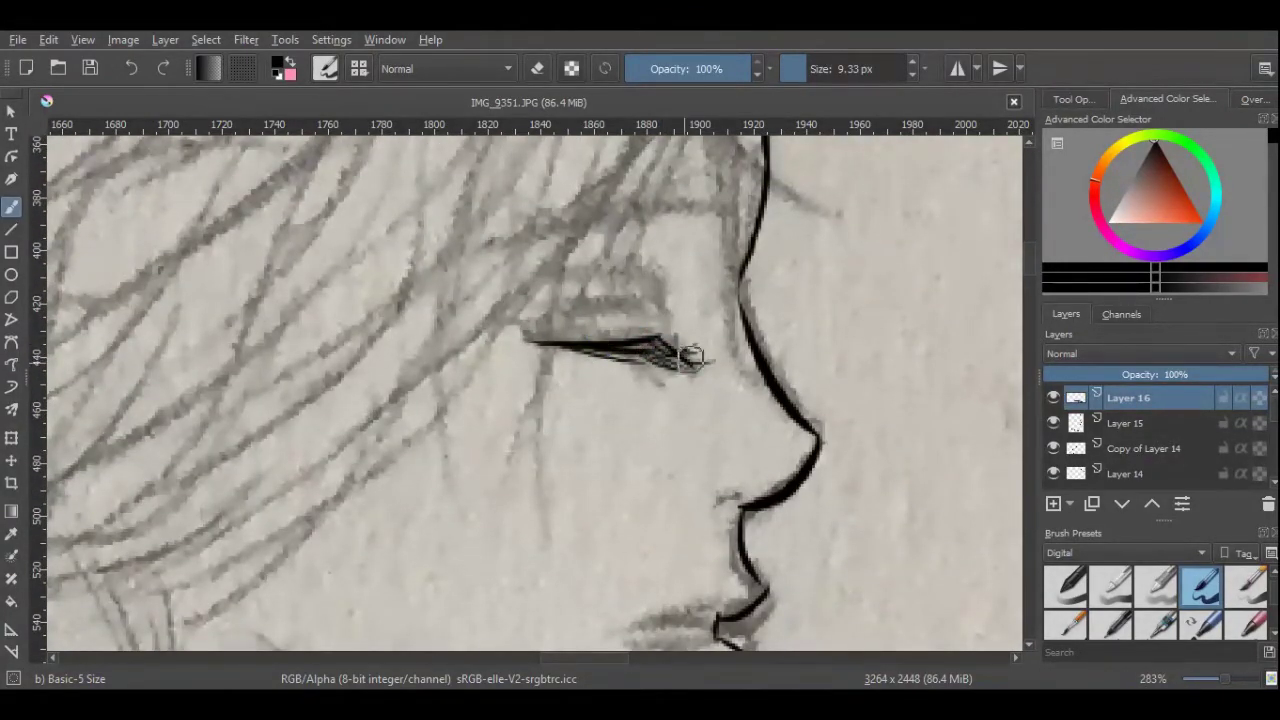
# Ink the eyelid crease and a thin tapered eyebrow above the closed eye.
pyautogui.hotkey('ctrl', 'z')
pyautogui.moveTo(476, 220); pyautogui.dragTo(672, 209)
pyautogui.hotkey('ctrl', 'z')
pyautogui.moveTo(1222, 679)
pyautogui.mouseDown()
pyautogui.moveTo(1180, 680)
pyautogui.moveTo(1228, 682)
pyautogui.mouseUp()
pyautogui.scroll(1, 1228, 681)
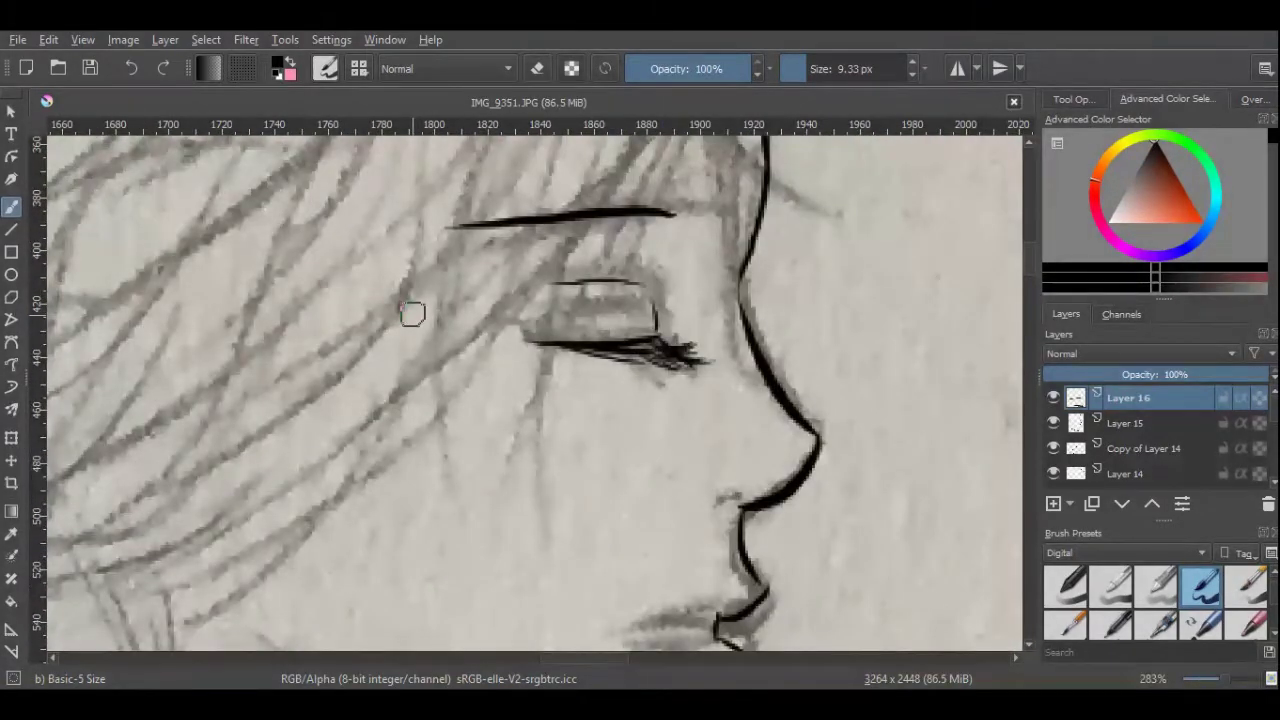
# Undo and redo the eyebrow stroke to compare the eye with and without it.
pyautogui.hotkey('ctrl', 't')
pyautogui.click(131, 67)
pyautogui.click(131, 67)
pyautogui.hotkey('ctrl', 'shift', 'z')
pyautogui.hotkey('ctrl', 'z')
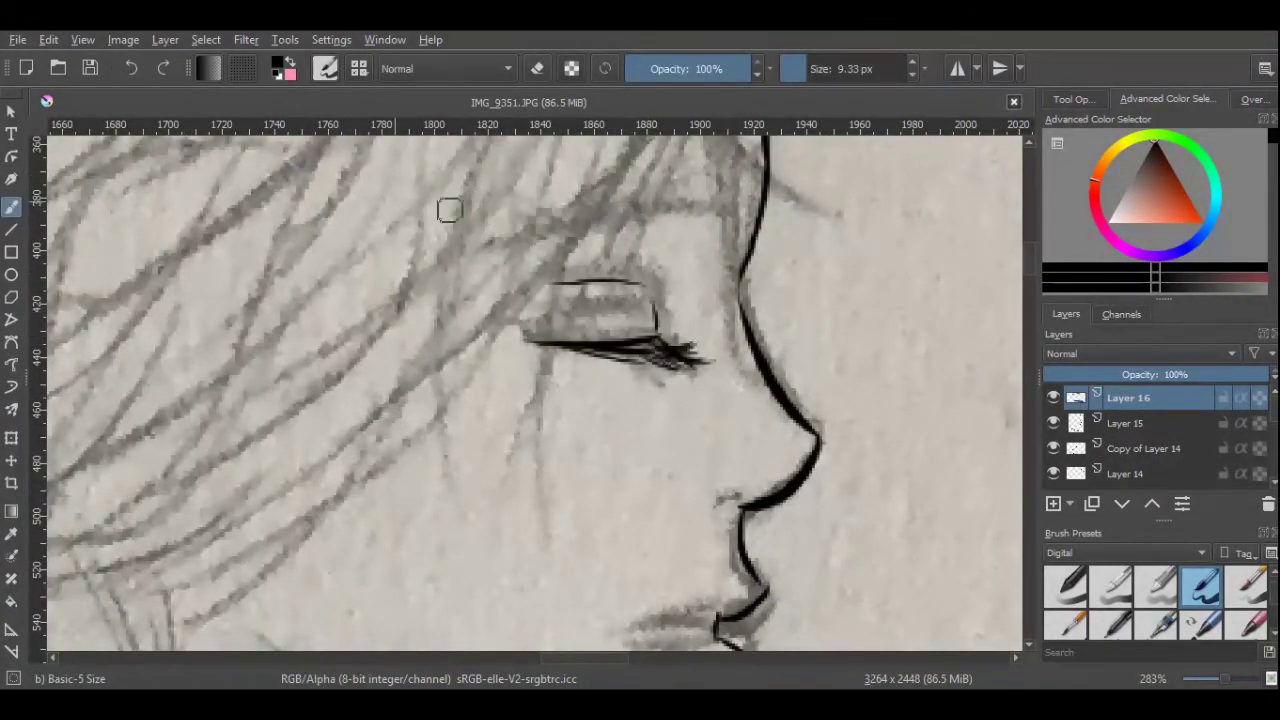
pyautogui.hotkey('ctrl', 'shift', 'z')
pyautogui.hotkey('ctrl', 'z')
pyautogui.hotkey('ctrl', 'shift', 'z')
# Transform the eye and eyebrow line art, rotating it slightly clockwise to fit the face.
pyautogui.hotkey('ctrl', 't')
pyautogui.press('-')
pyautogui.press('-')
pyautogui.press('-')
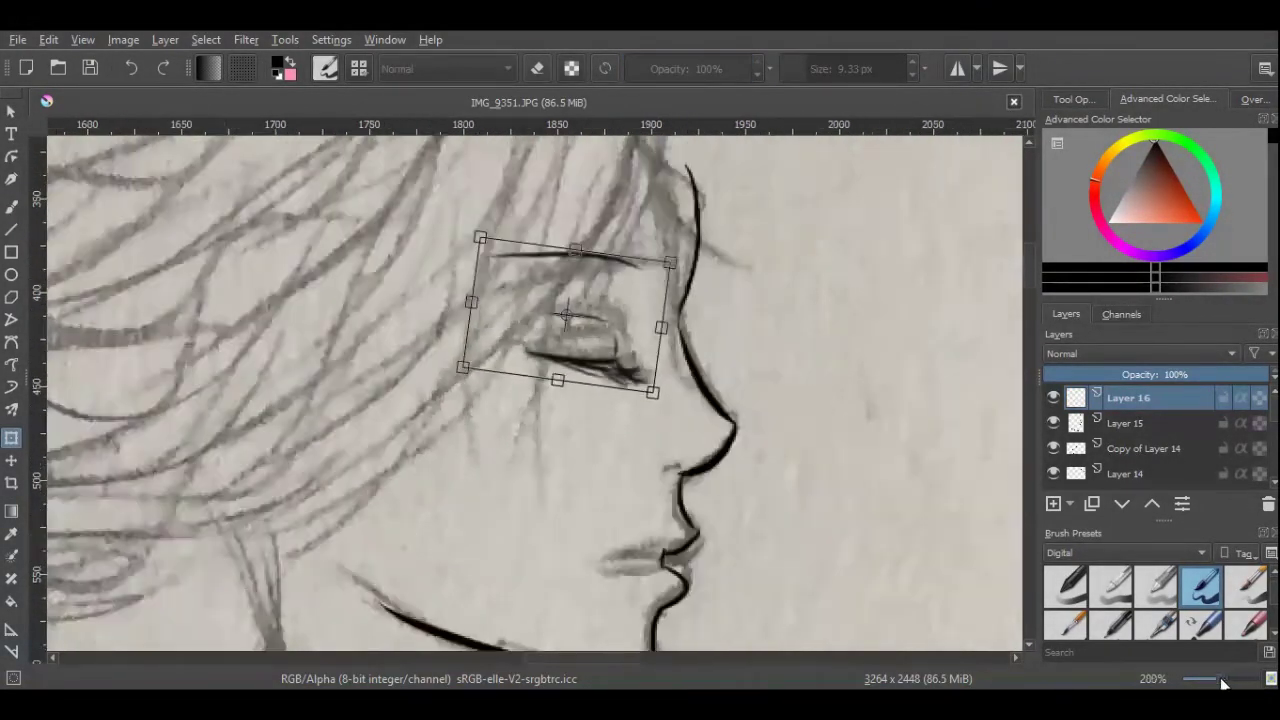
# Add a layer directly above the pencil sketch and cover it with white using a 734.49 px brush.
pyautogui.click(1050, 505)
pyautogui.press('b')
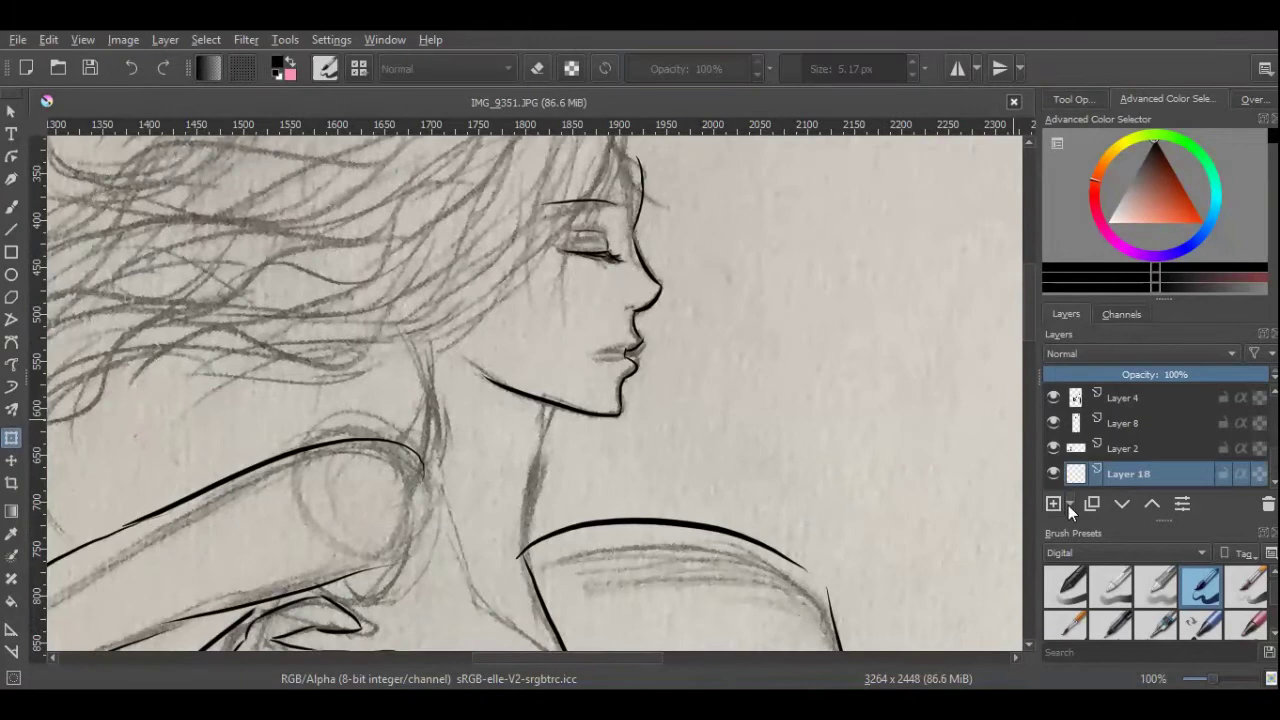
pyautogui.press('x')
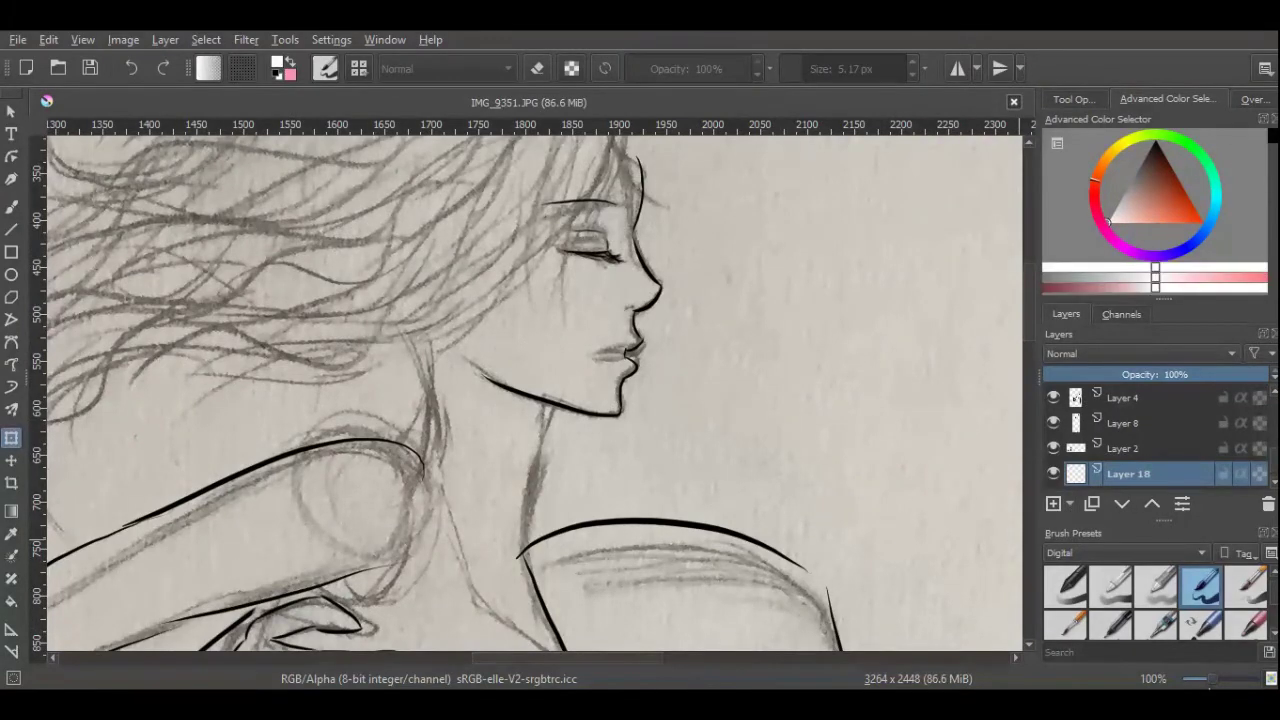
pyautogui.press('-')
pyautogui.press('-')
pyautogui.press('-')
pyautogui.press('-')
pyautogui.press('b')
pyautogui.press('-')
pyautogui.press('-')
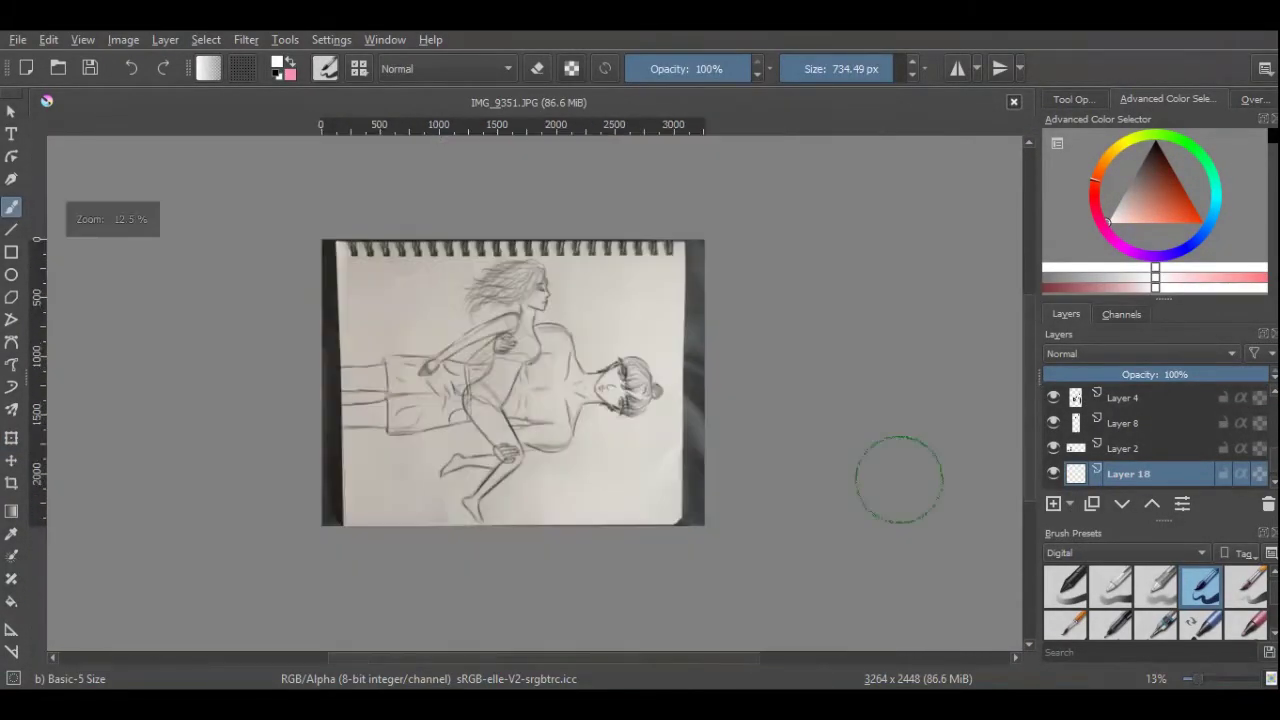
pyautogui.moveTo(500, 245); pyautogui.dragTo(351, 508)
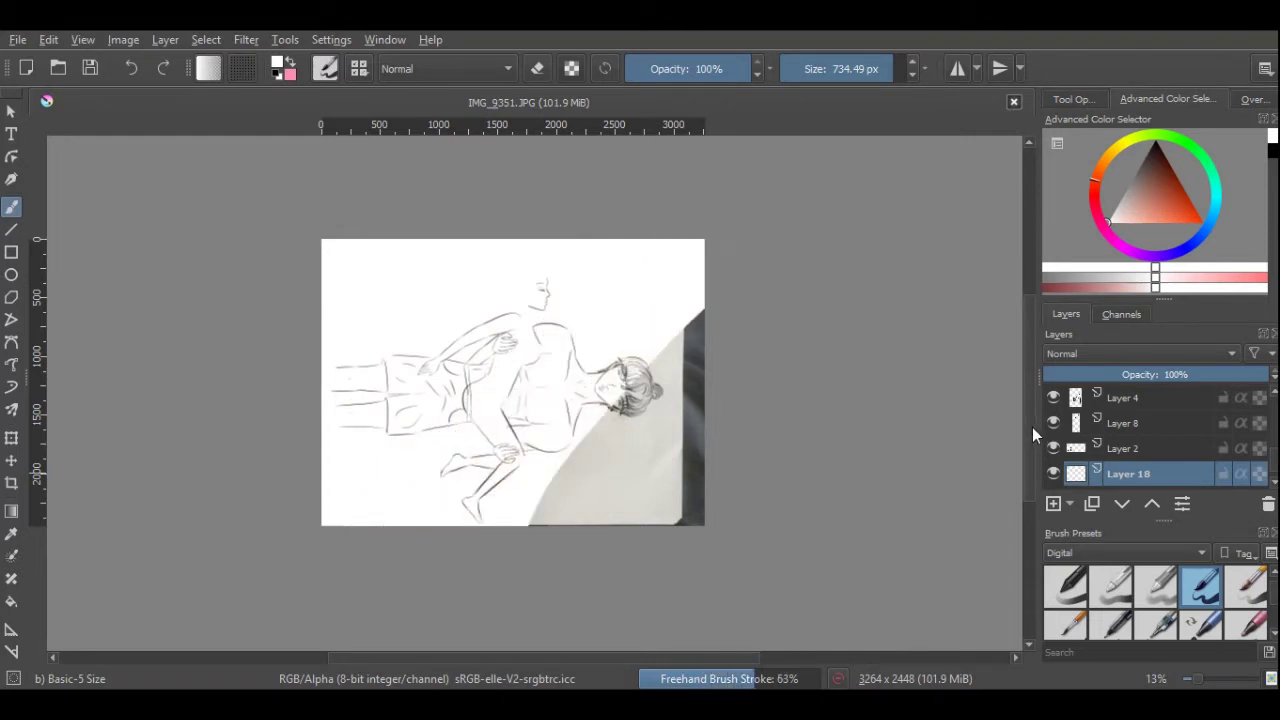
# Select Layer 15 and use Transform to shift the face profile slightly forward from the eye.
pyautogui.press('+')
pyautogui.press('+')
pyautogui.press('+')
pyautogui.press('+')
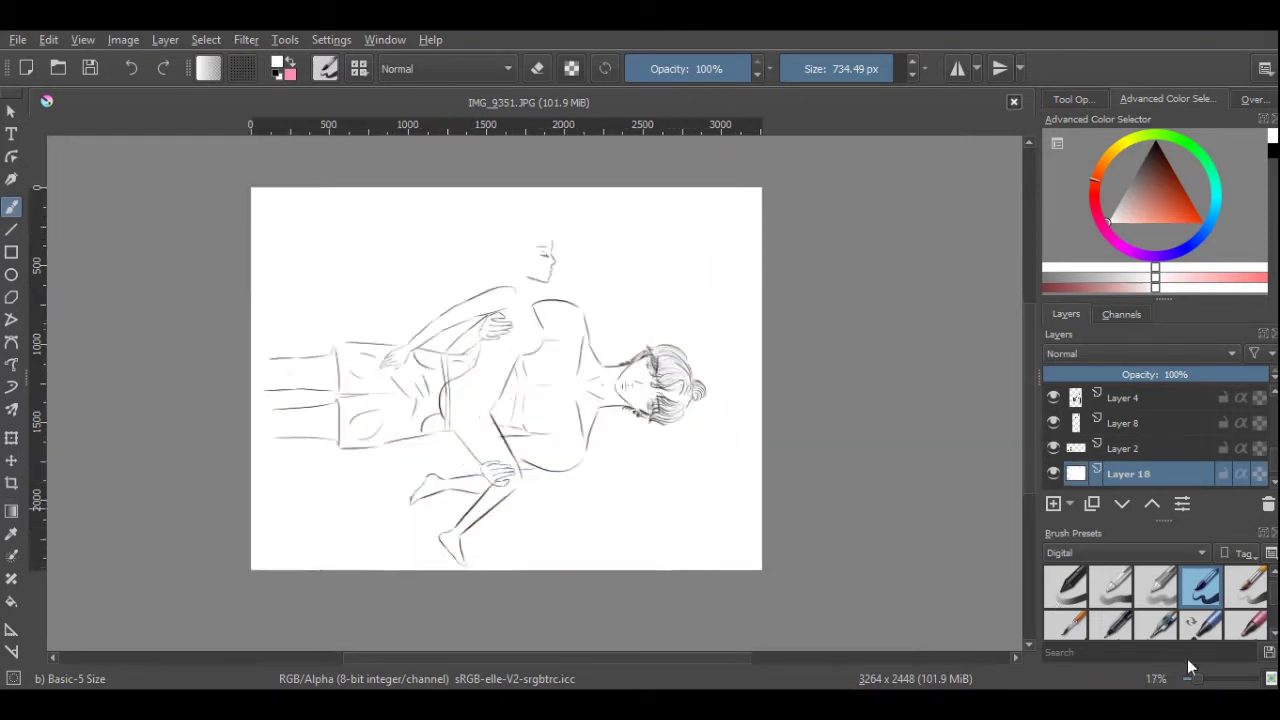
pyautogui.scroll(2, 1043, 408)
pyautogui.click(1060, 445)
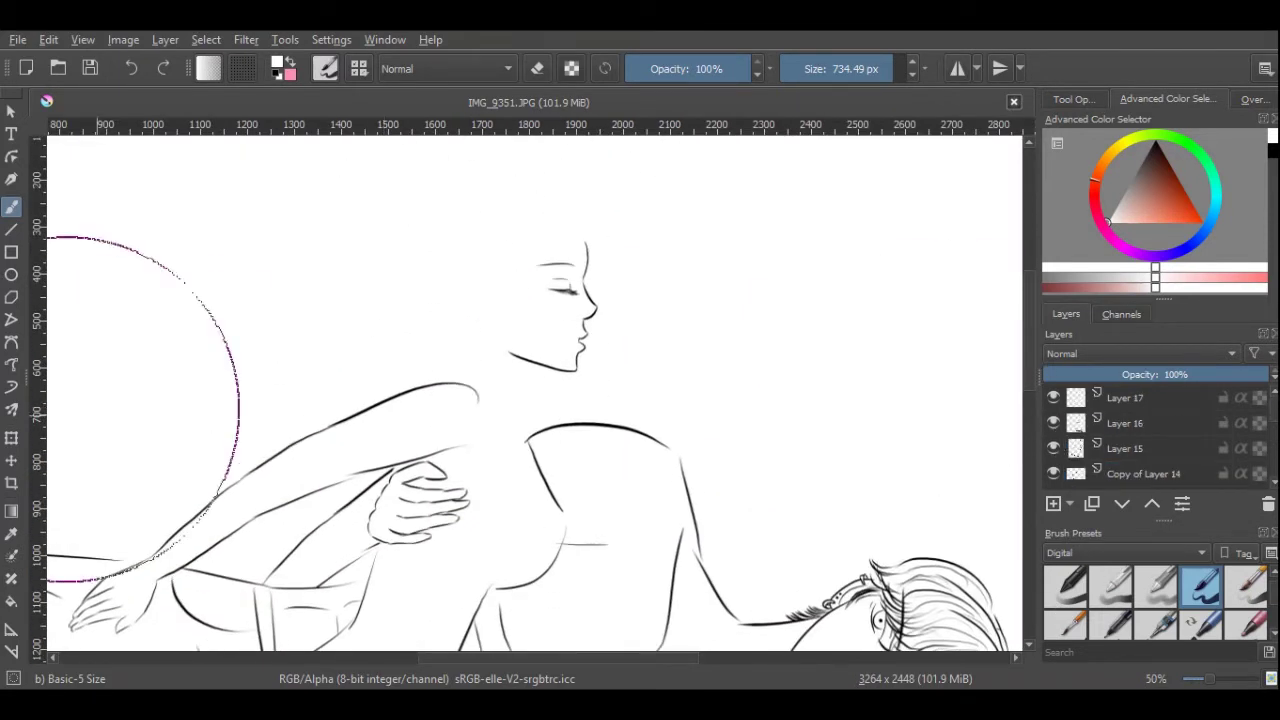
pyautogui.hotkey('ctrl', 't')
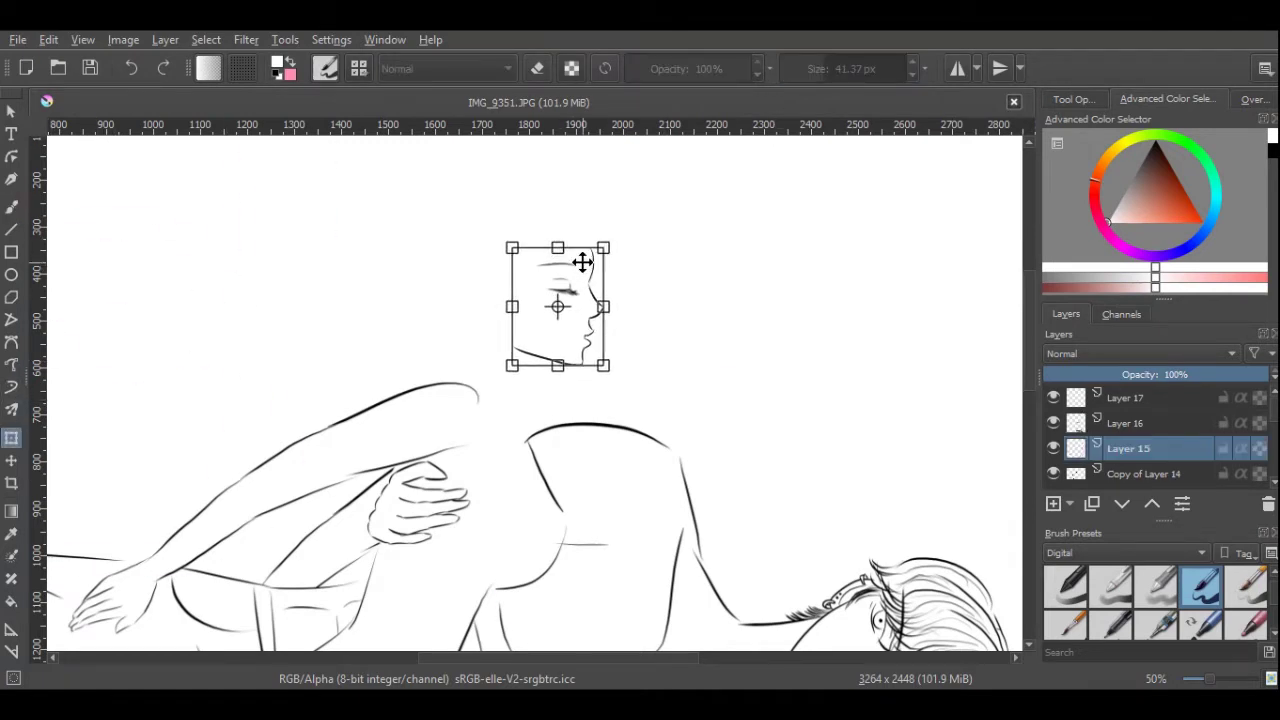
pyautogui.scroll(3, 555, 285)
pyautogui.press('b')
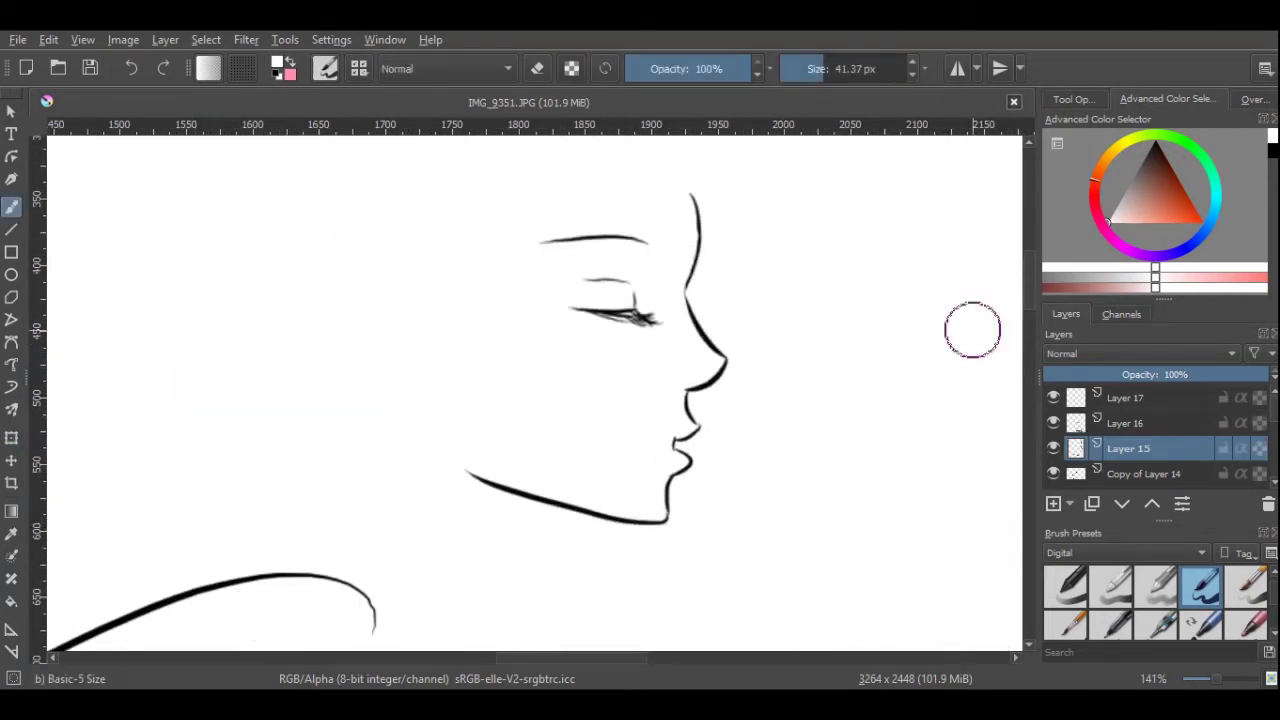
# Toggle Layer 15 to check the face profile, reduce the brush to 16.70 px and switch the colour to black.
pyautogui.click(1055, 448)
pyautogui.click(1053, 448)
pyautogui.press('[')
pyautogui.press('[')
pyautogui.press('[')
pyautogui.press('[')
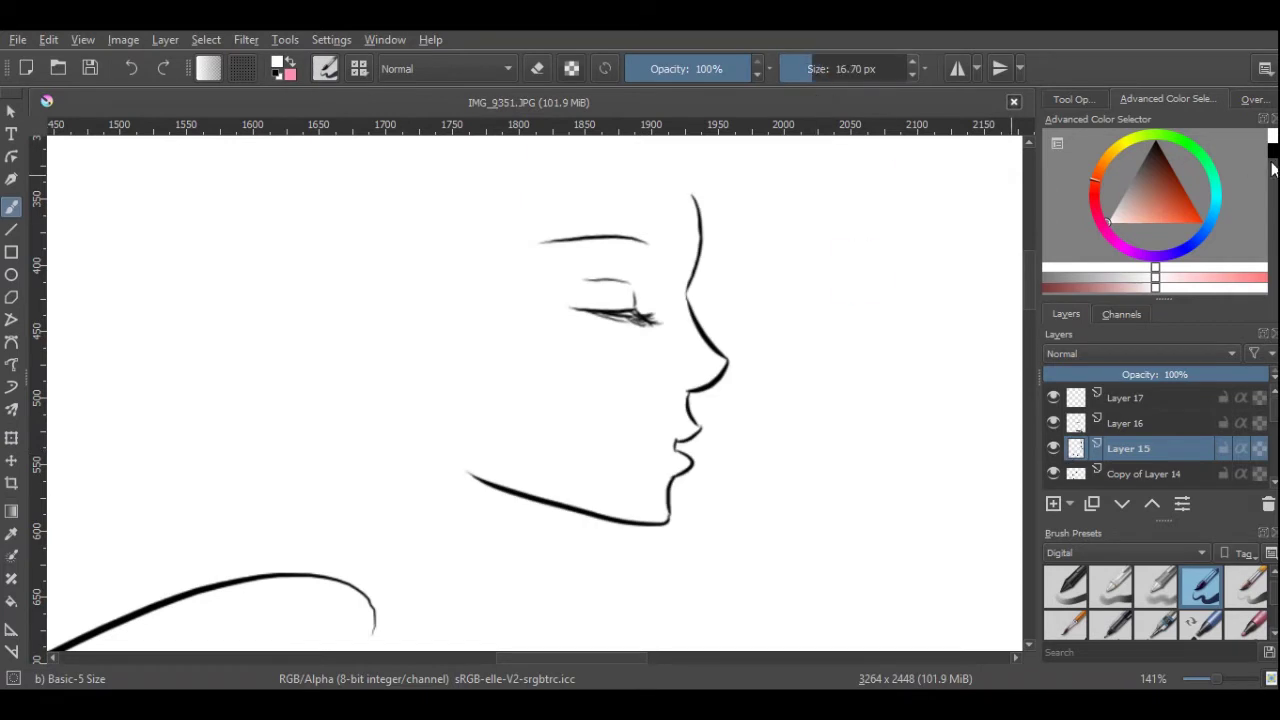
pyautogui.press('+')
pyautogui.press('+')
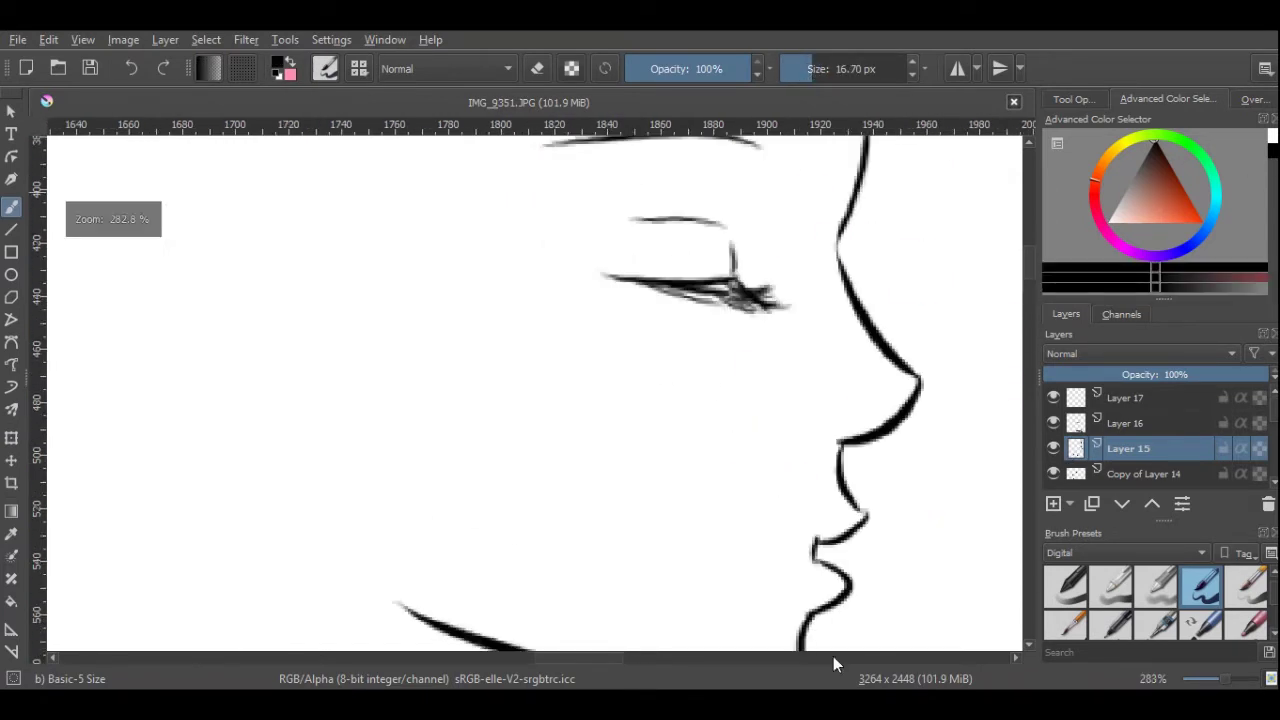
pyautogui.moveTo(834, 657); pyautogui.dragTo(560, 657)
pyautogui.press('/')
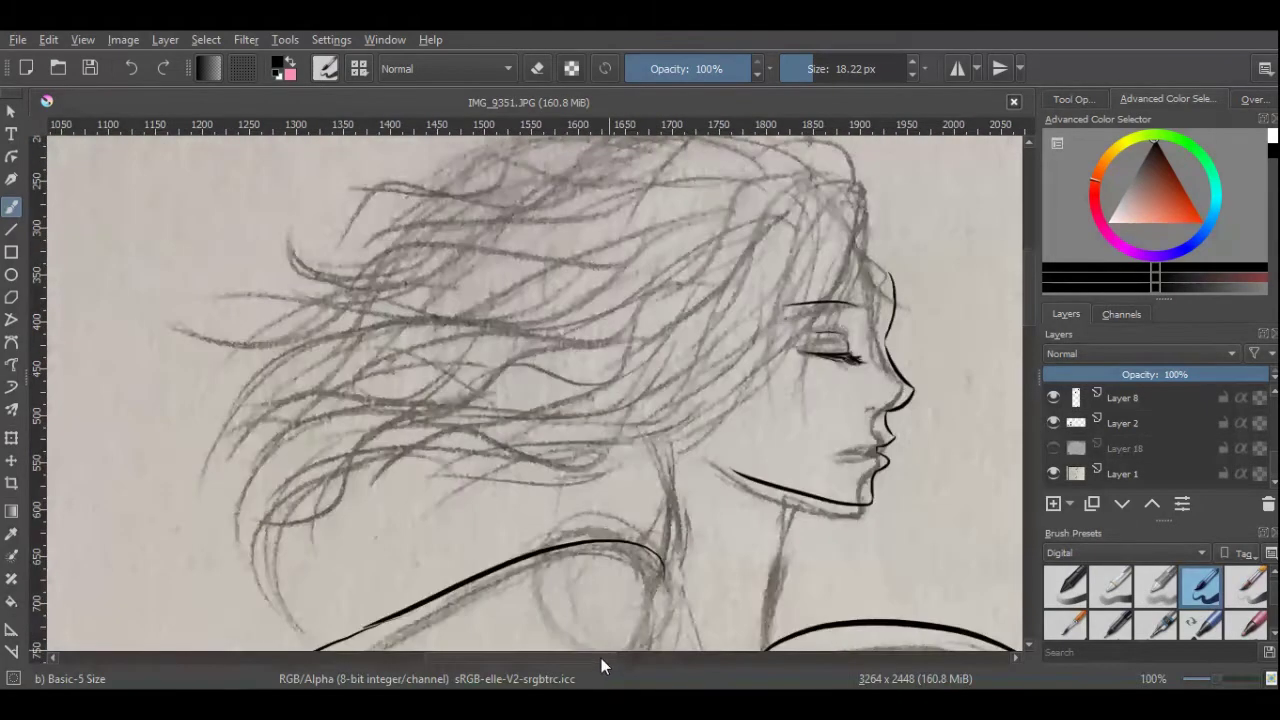
# Toggle the white Layer 18 on and off to compare the face line art with the sketch.
pyautogui.moveTo(601, 658); pyautogui.dragTo(641, 658)
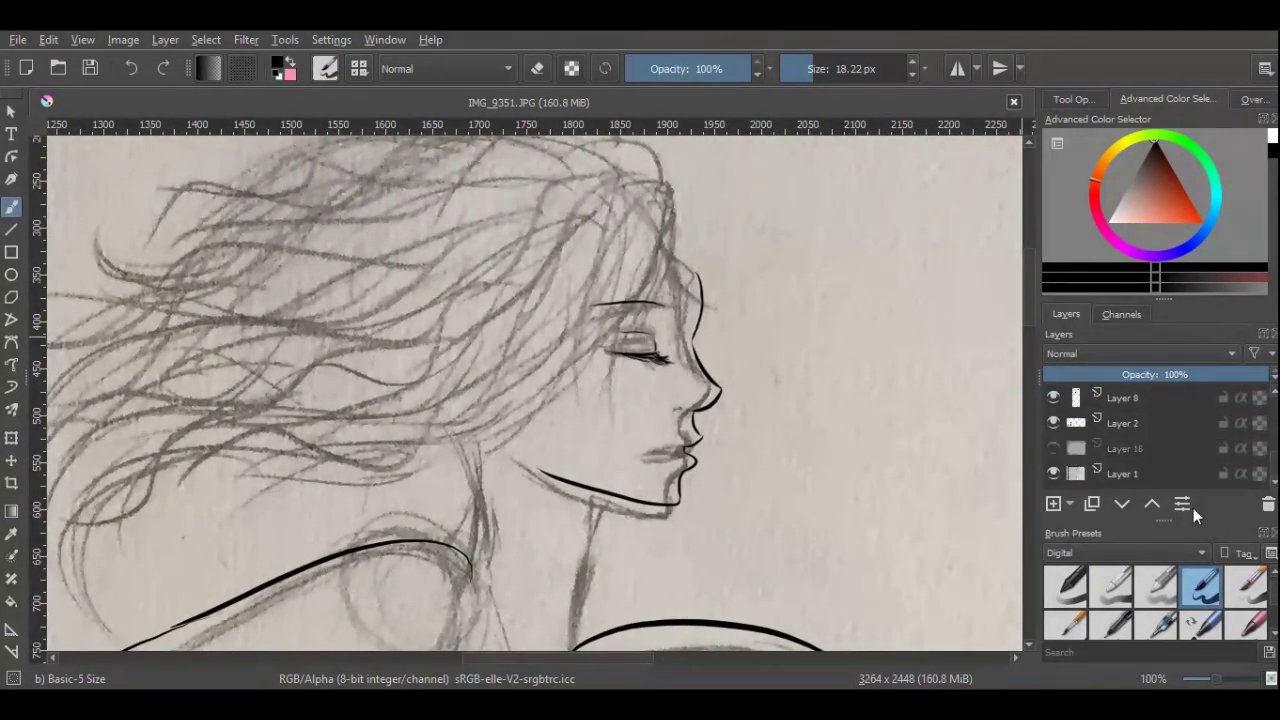
pyautogui.click(1055, 449)
pyautogui.click(1055, 449)
pyautogui.click(1055, 449)
pyautogui.click(1055, 449)
# Select Layer 17 and ink the first hair strands at the front of the woman's head.
pyautogui.scroll(3, 1088, 398)
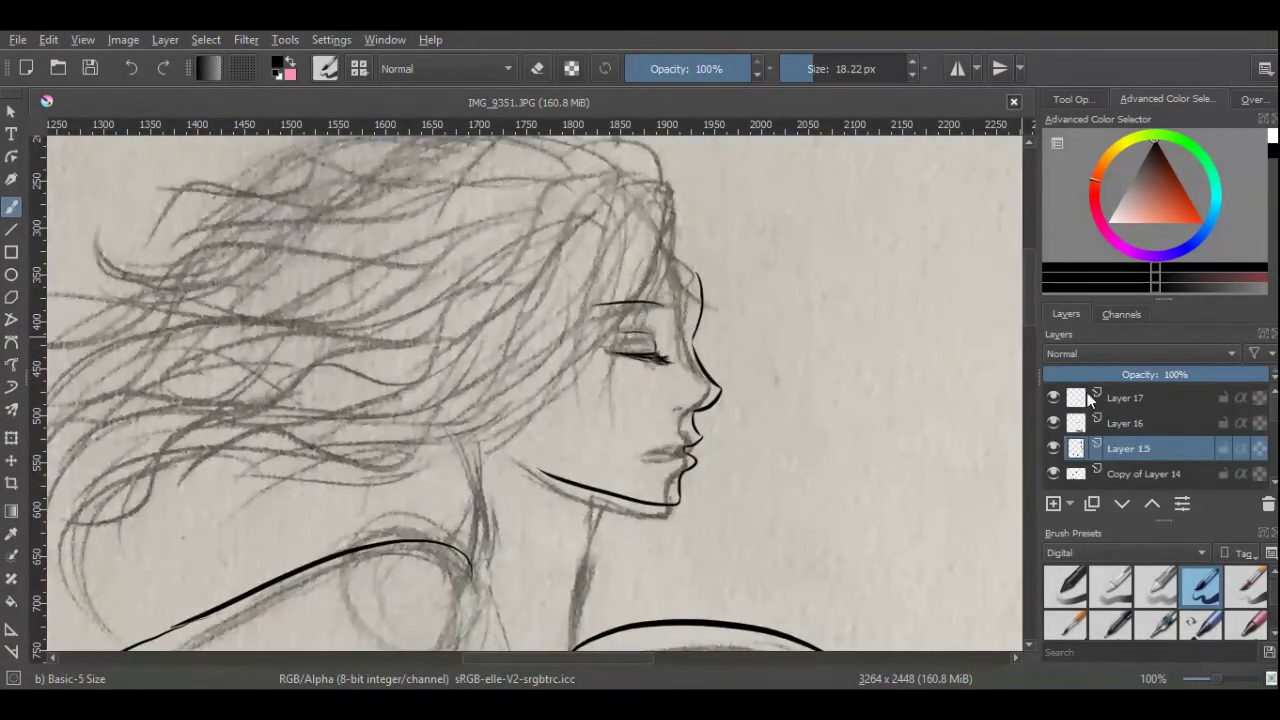
pyautogui.click(1090, 398)
pyautogui.moveTo(605, 187); pyautogui.dragTo(684, 252)
pyautogui.moveTo(624, 237); pyautogui.dragTo(670, 255)
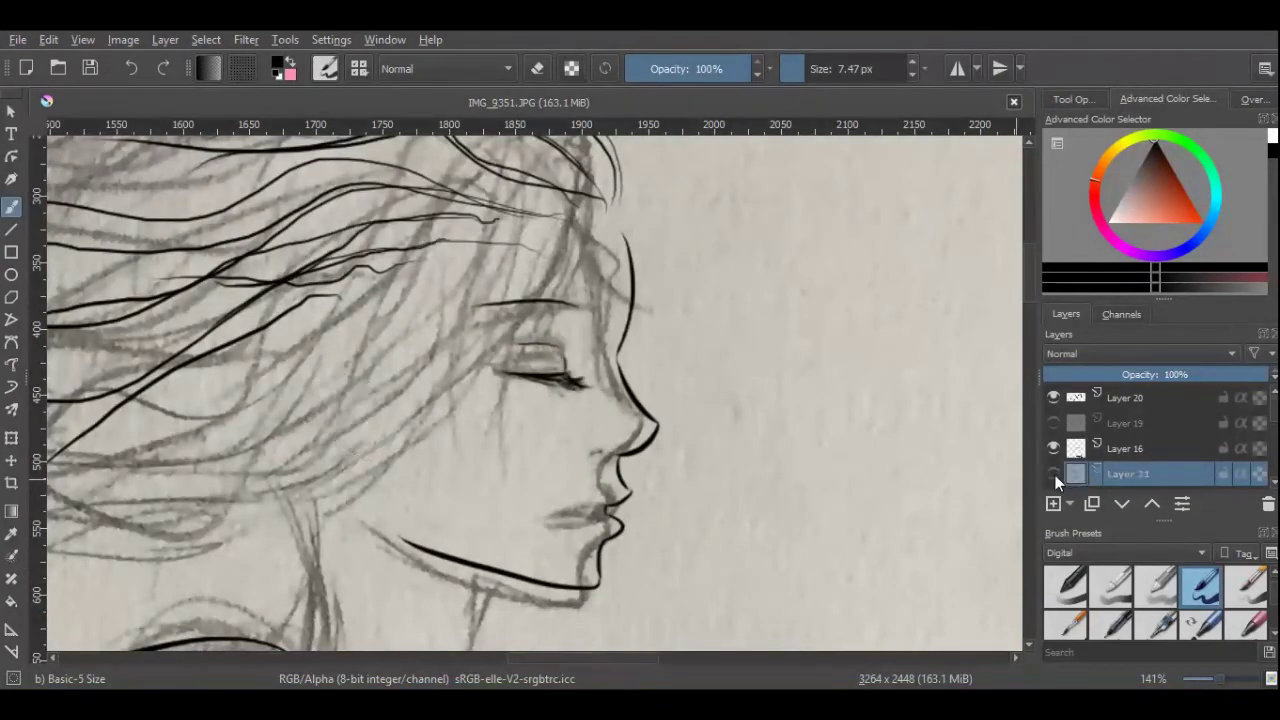
# Ink the woman's ear with its inner folds at 7.47 px and adjust its fit with Transform.
pyautogui.scroll(2, 321, 487)
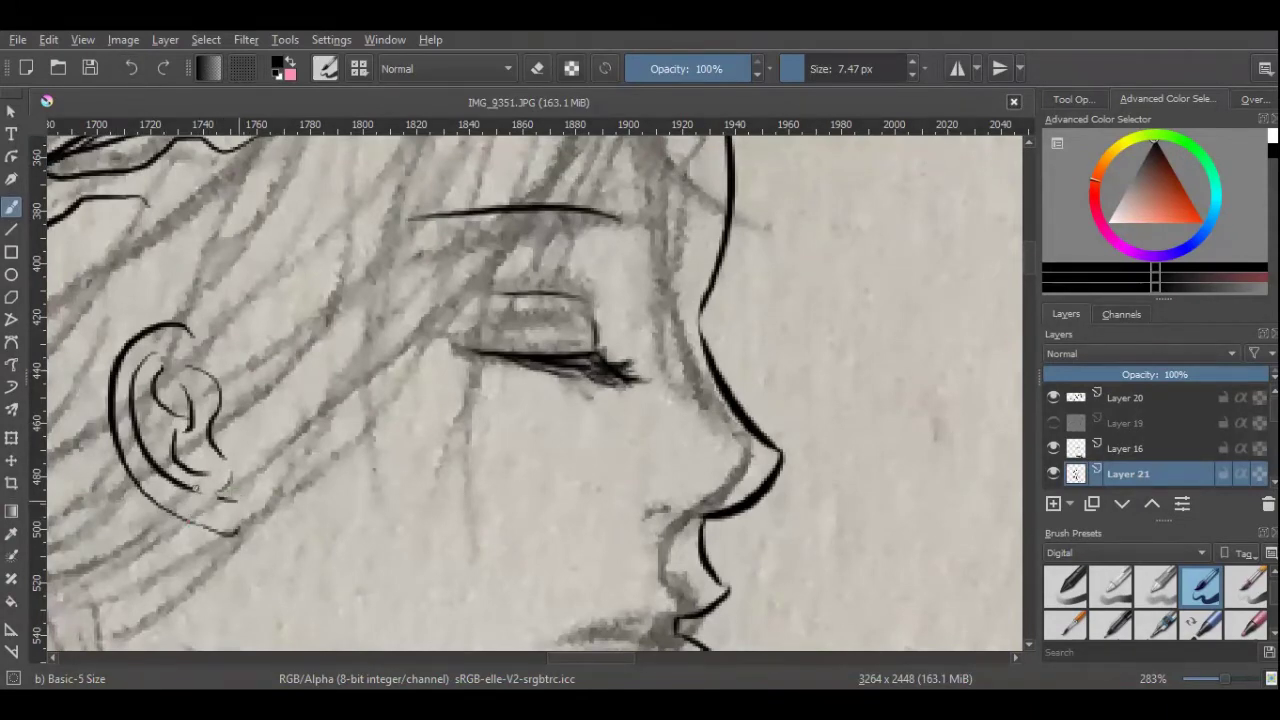
pyautogui.press('-')
pyautogui.press('-')
pyautogui.press('-')
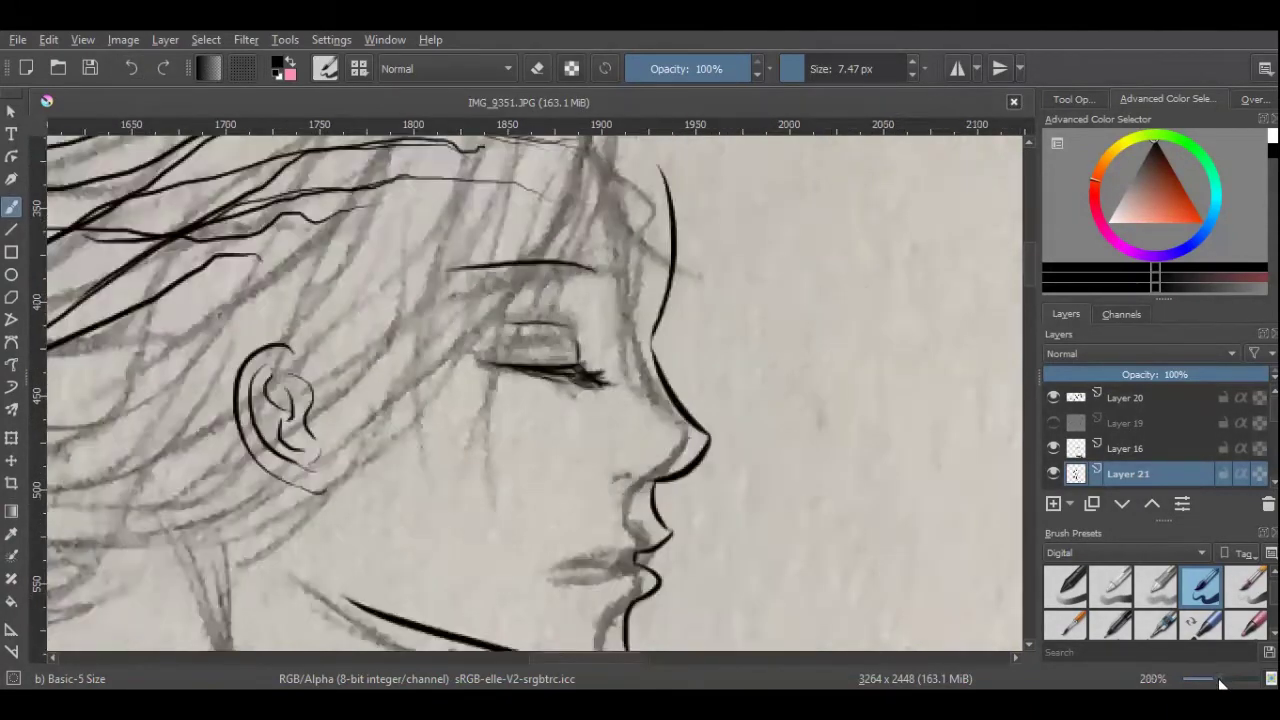
pyautogui.hotkey('ctrl', 't')
pyautogui.press('b')
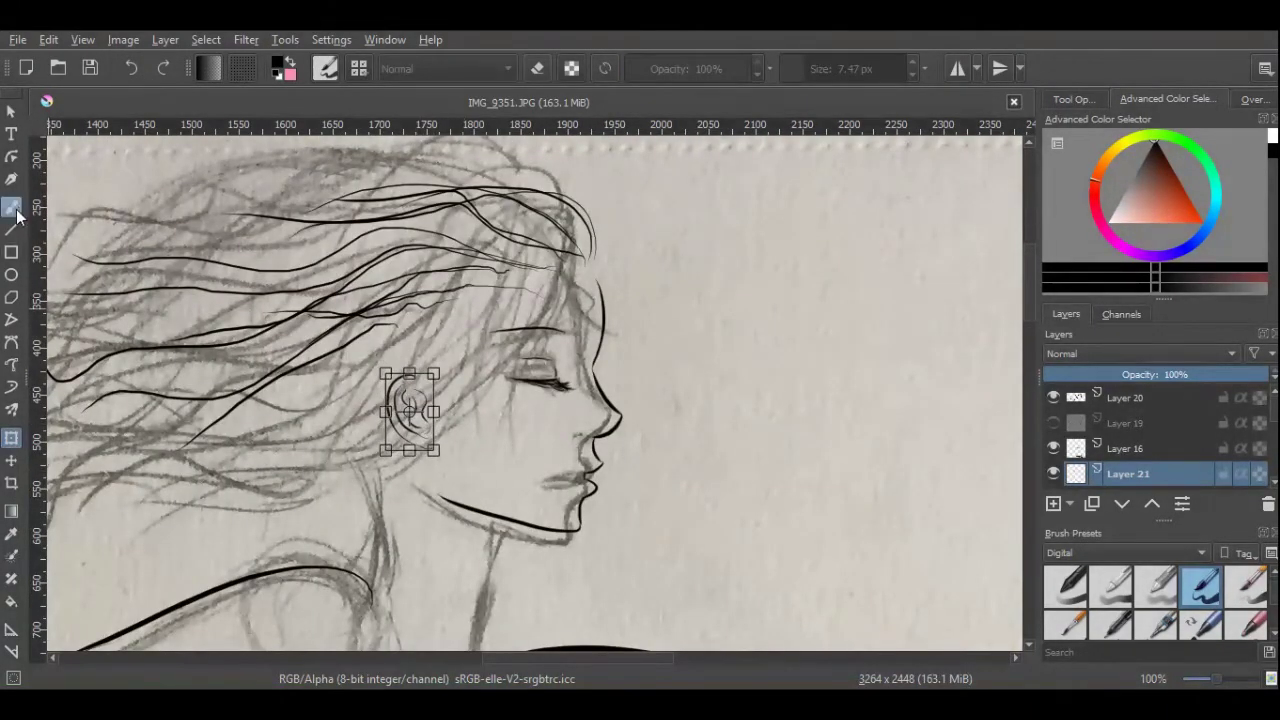
# Select Layer 20 and ink more wavy hair strands around the ear and over the forehead.
pyautogui.press('pageup')
pyautogui.press('pageup')
pyautogui.press('pageup')
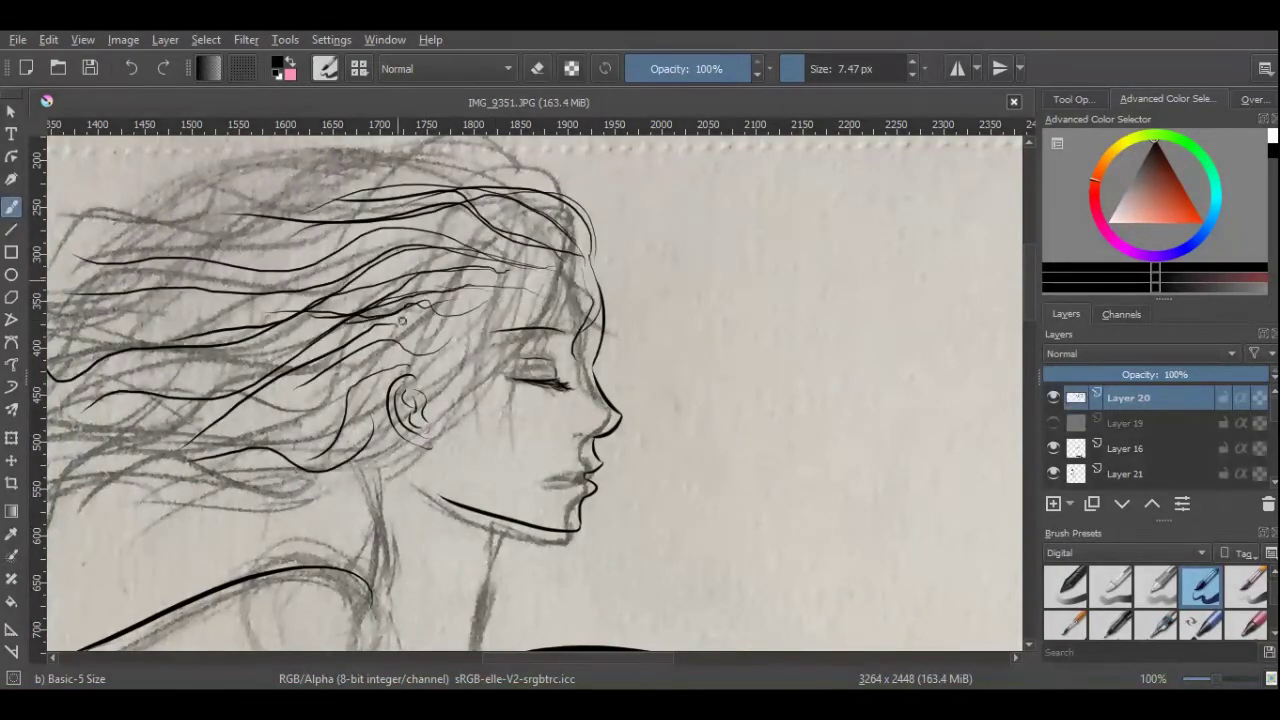
pyautogui.press('-')
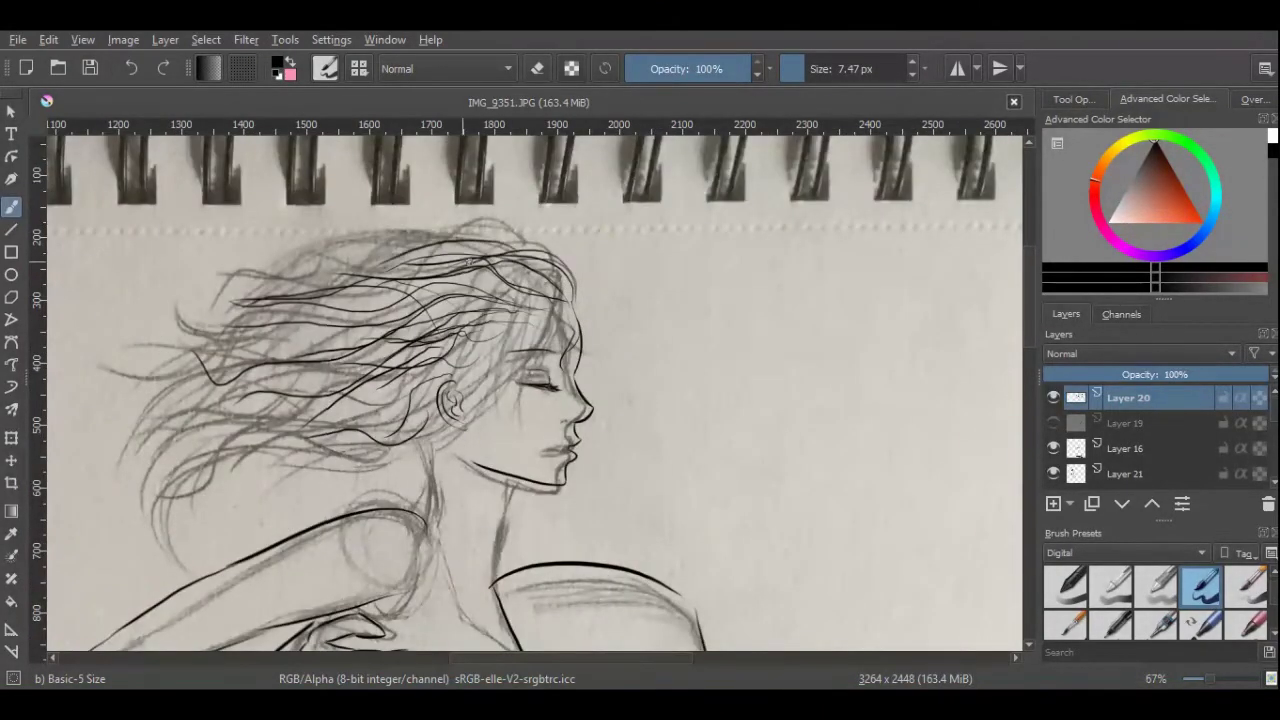
# Add a new layer and ink long hair strands sweeping back from the crown and temple.
pyautogui.press('Insert')
pyautogui.moveTo(570, 292); pyautogui.dragTo(430, 245)
pyautogui.moveTo(515, 250); pyautogui.dragTo(255, 362)
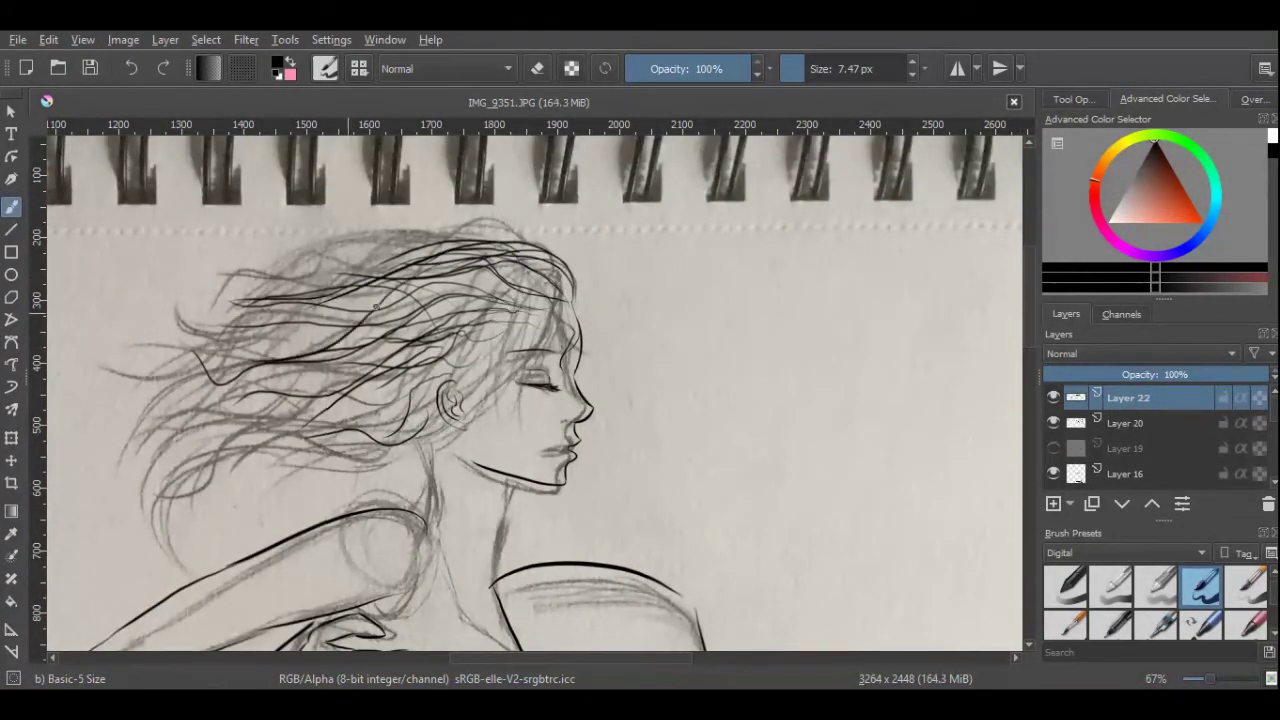
pyautogui.moveTo(505, 308); pyautogui.dragTo(268, 432)
pyautogui.moveTo(428, 372); pyautogui.dragTo(200, 450)
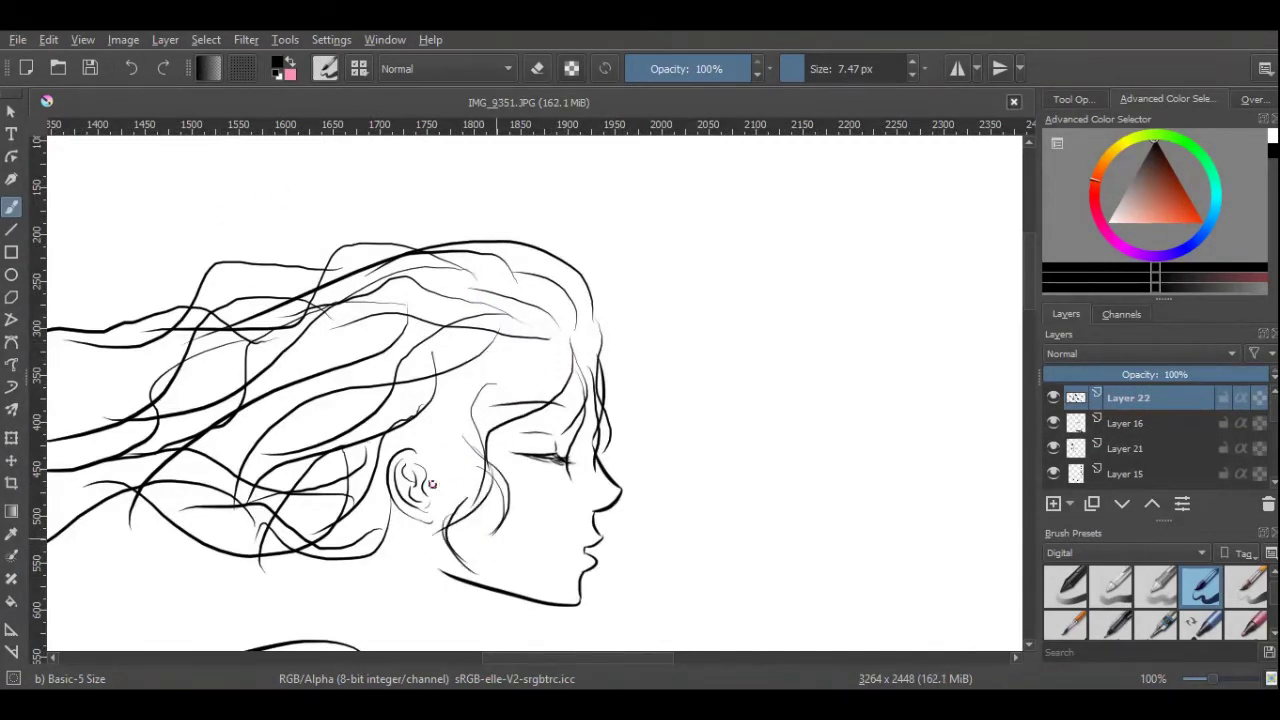
# Ink additional overlapping strands behind and below the ear to fill out the windblown hair.
pyautogui.moveTo(390, 555)
pyautogui.mouseDown()
pyautogui.moveTo(480, 394)
pyautogui.moveTo(287, 464)
pyautogui.moveTo(205, 385)
pyautogui.mouseUp()
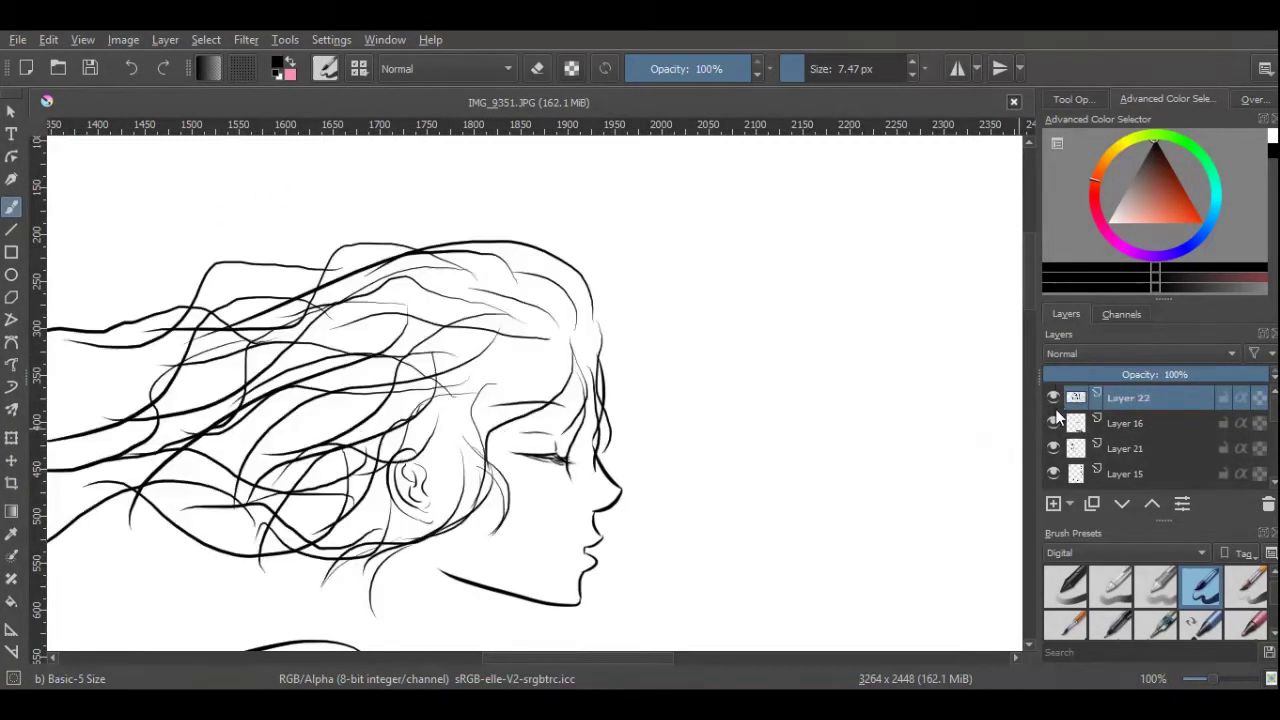
pyautogui.moveTo(355, 356)
pyautogui.mouseDown()
pyautogui.moveTo(300, 330)
pyautogui.moveTo(200, 480)
pyautogui.mouseUp()
pyautogui.scroll(-3, 300, 400)
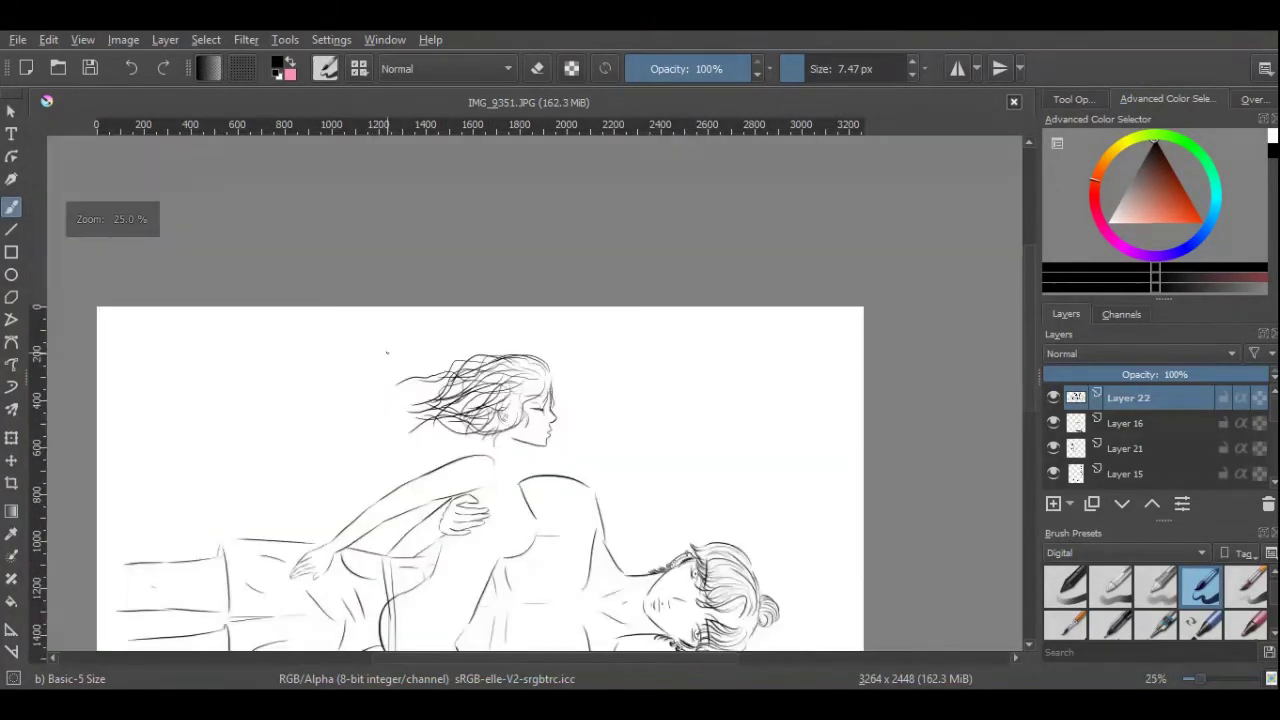
# Ink fresh, sweeping locks of the woman's windblown hair on Layer 23 at 10.36 px.
pyautogui.scroll(3, 428, 363)
pyautogui.moveTo(364, 390); pyautogui.dragTo(262, 440)
pyautogui.moveTo(220, 320); pyautogui.dragTo(50, 390)
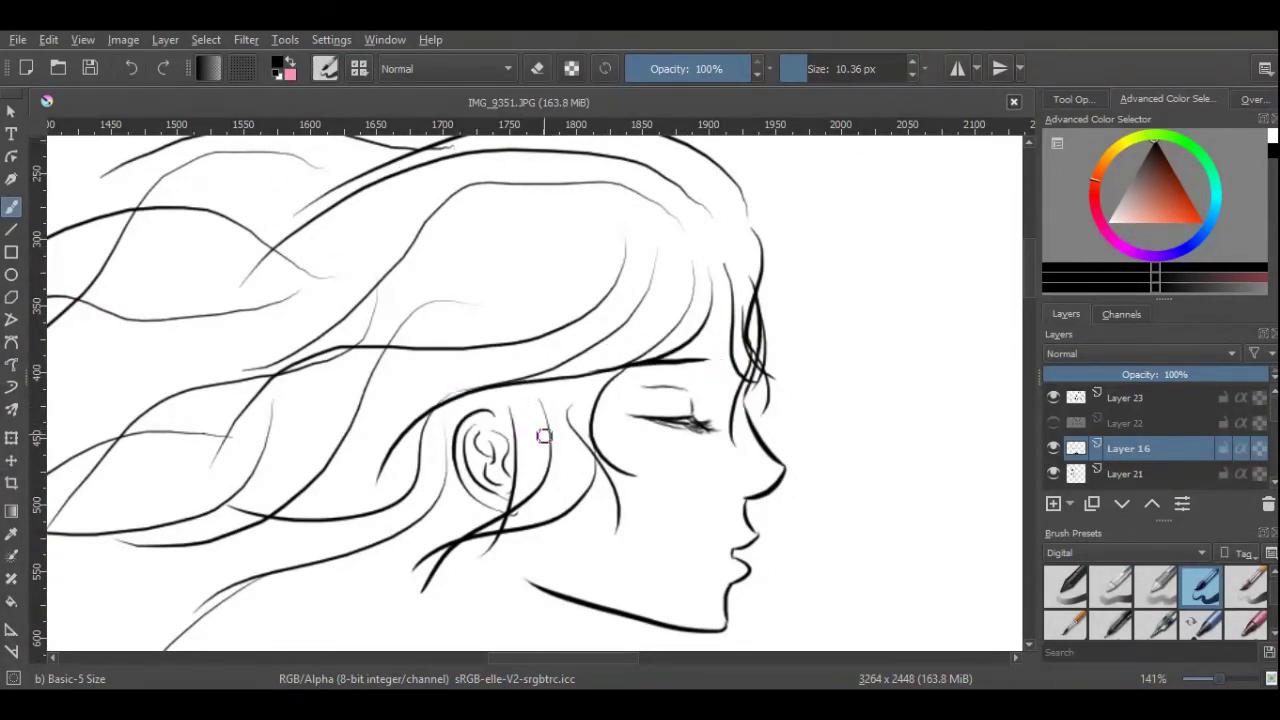
# Darken the eyelid crease and closed-eye lashes on Layer 16 with a 6.64 px brush.
pyautogui.scroll(3, 784, 392)
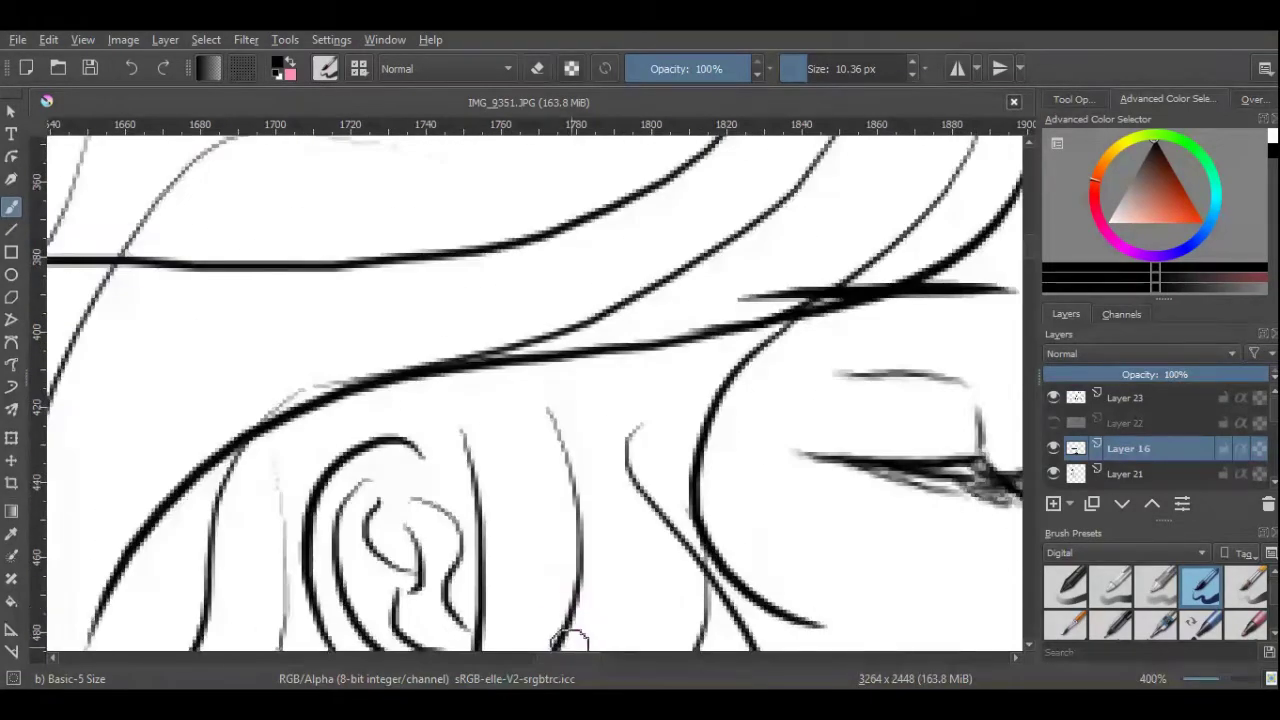
pyautogui.press('[')
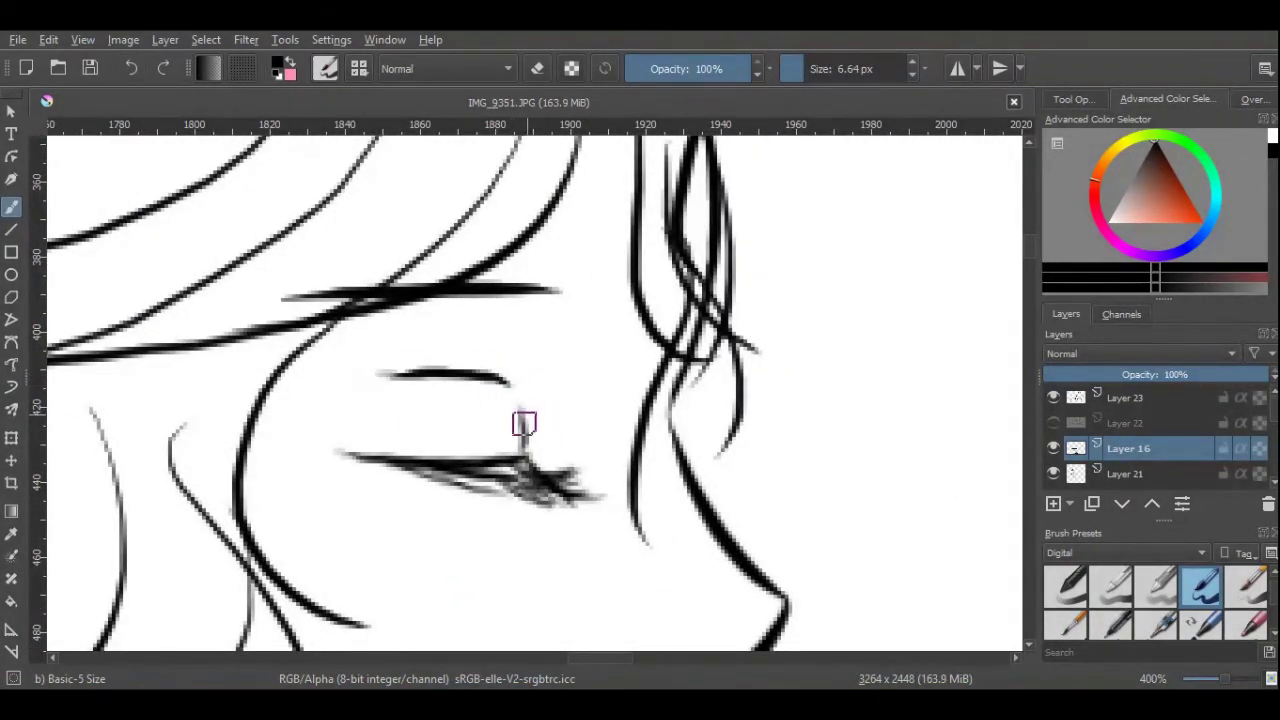
pyautogui.moveTo(497, 468)
pyautogui.mouseDown()
pyautogui.moveTo(580, 460)
pyautogui.moveTo(592, 486)
pyautogui.mouseUp()
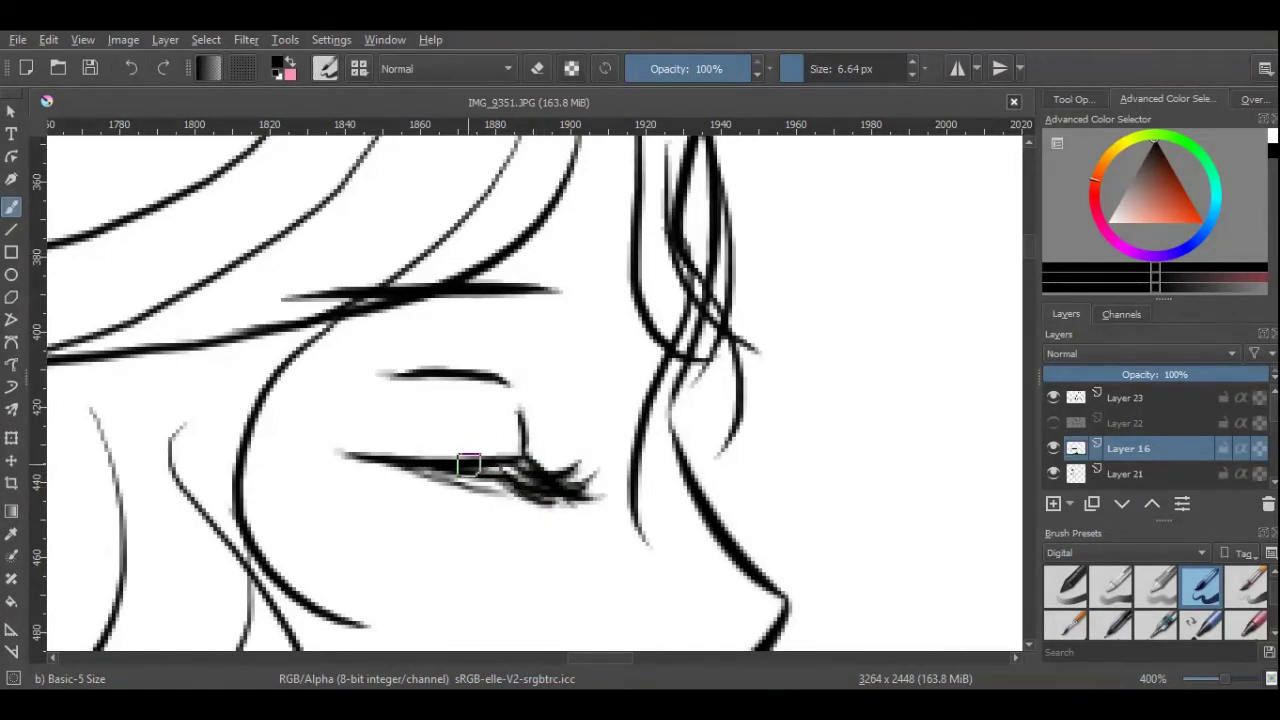
# Add a new layer above Layer 16 and ink the nostril mark and small lip-edge lines.
pyautogui.moveTo(1222, 679)
pyautogui.mouseDown()
pyautogui.moveTo(1192, 679)
pyautogui.moveTo(1222, 684)
pyautogui.mouseUp()
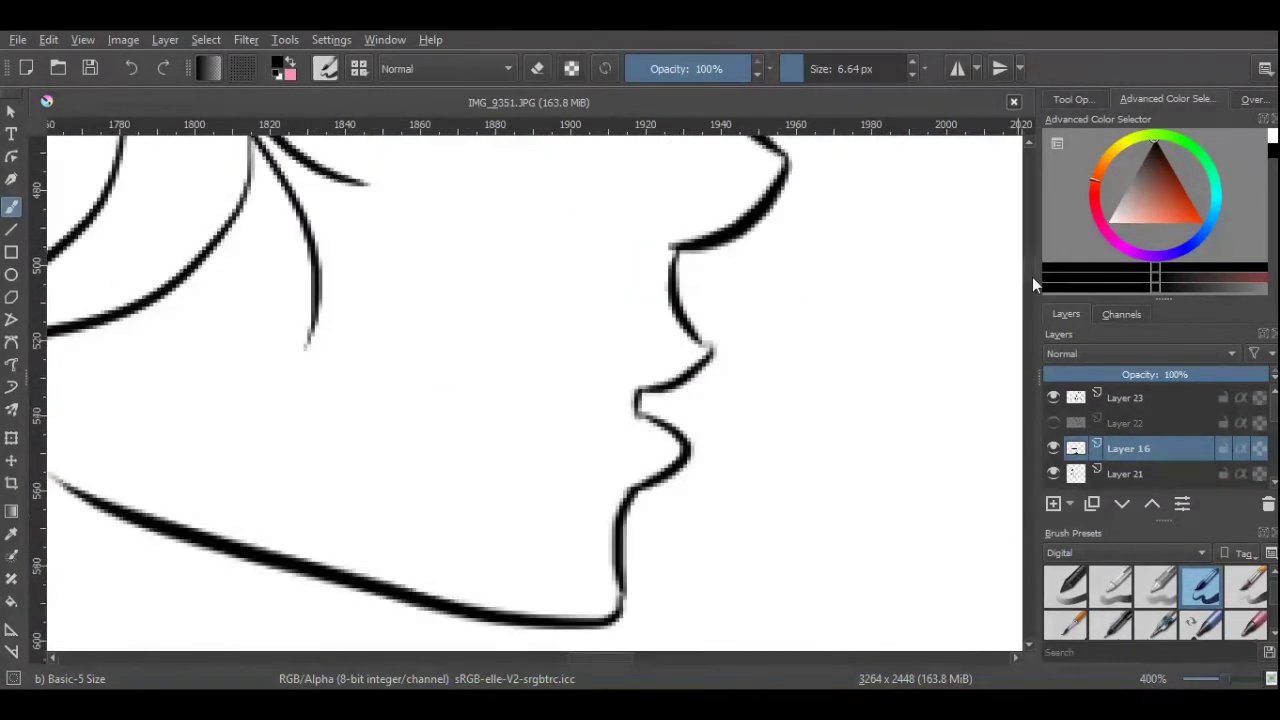
pyautogui.scroll(-1, 1032, 277)
pyautogui.press('Insert')
pyautogui.moveTo(650, 368); pyautogui.dragTo(688, 372)
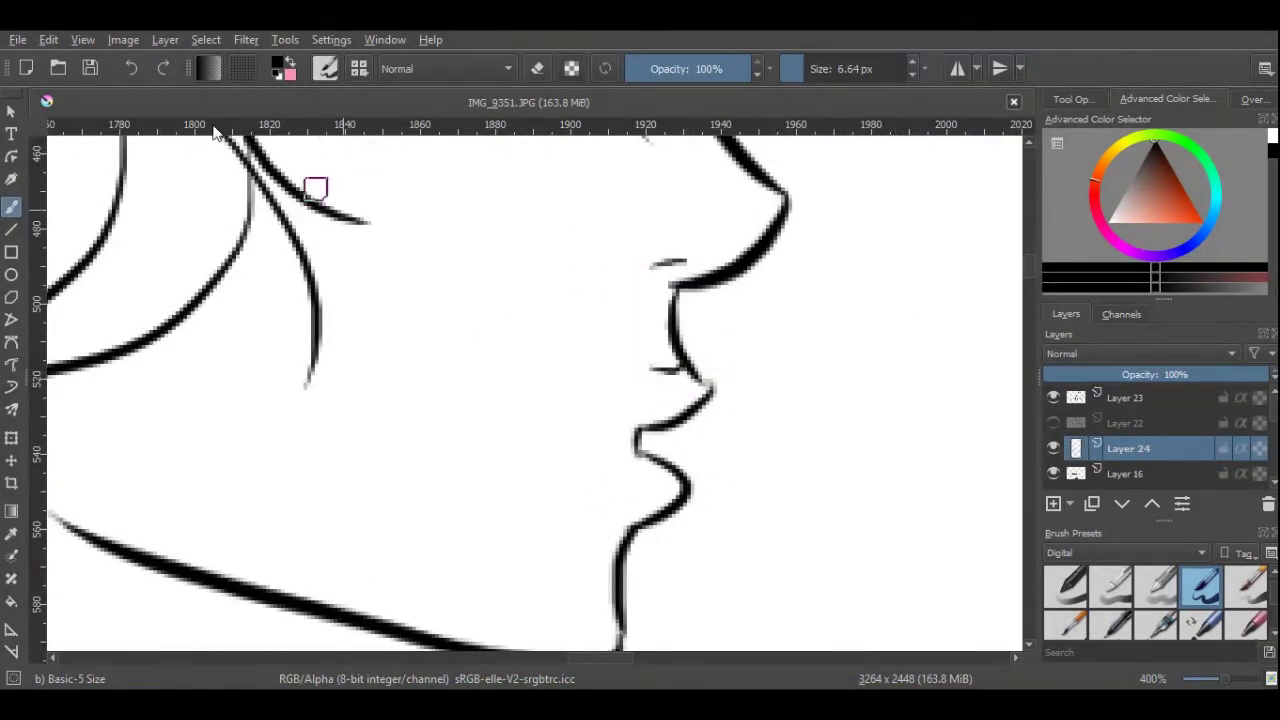
pyautogui.moveTo(655, 414)
pyautogui.mouseDown()
pyautogui.moveTo(540, 428)
pyautogui.moveTo(638, 463)
pyautogui.mouseUp()
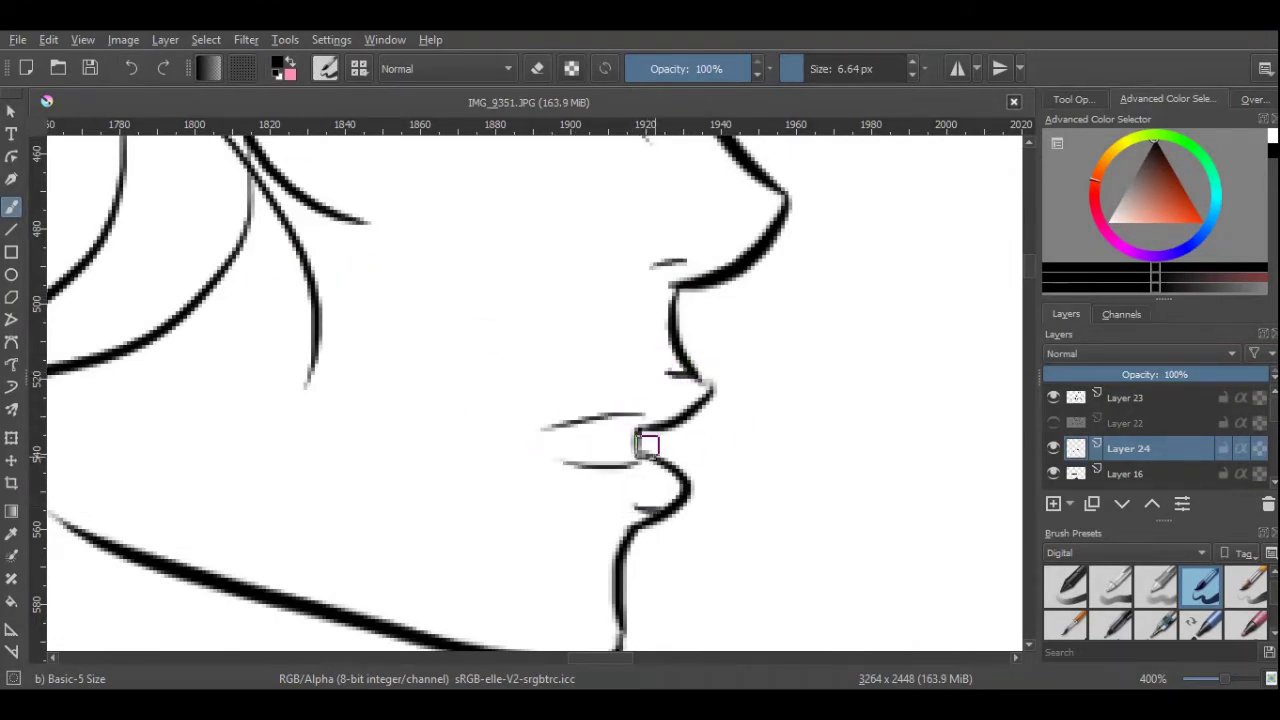
# Undo the lip lines and try new upper and lower contours reaching back from the mouth.
pyautogui.doubleClick(129, 70)
pyautogui.moveTo(650, 410); pyautogui.dragTo(500, 446)
pyautogui.moveTo(532, 488); pyautogui.dragTo(636, 458)
pyautogui.scroll(-3, 590, 470)
pyautogui.scroll(2, 594, 403)
pyautogui.hotkey('ctrl', 'z')
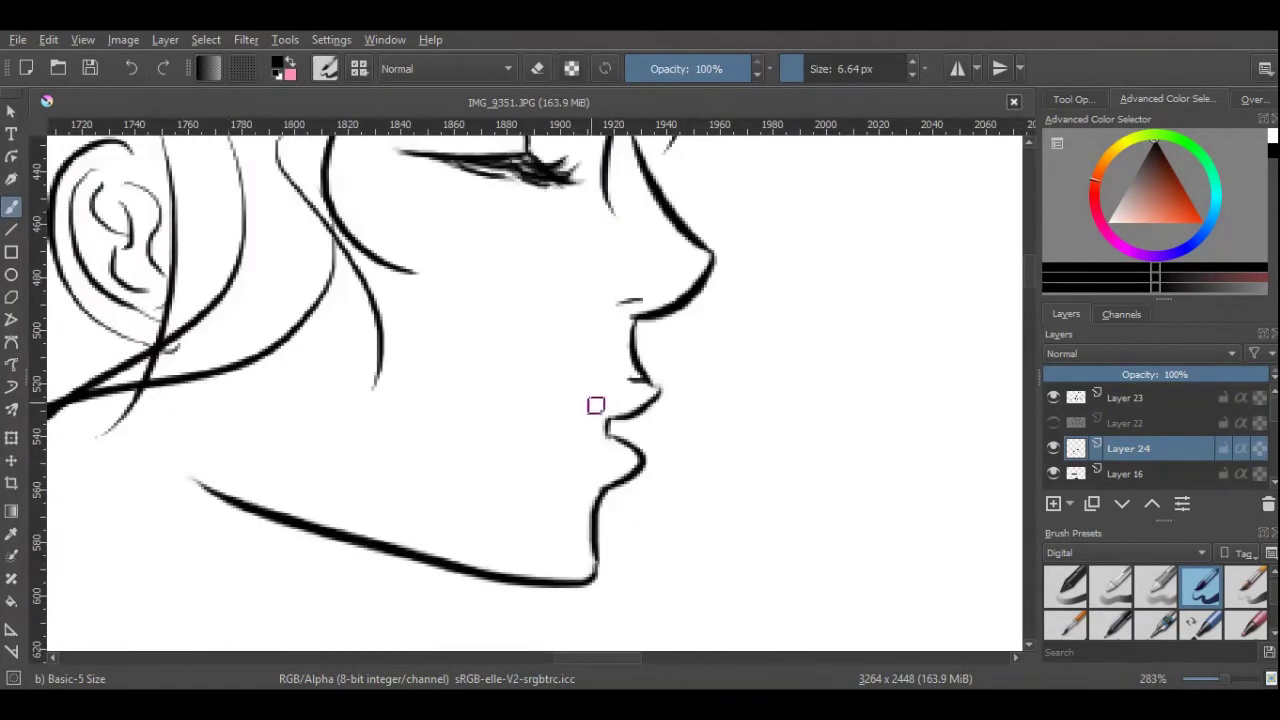
# Redraw the woman's lip lines on Layer 24, tapering them from the mouth's front edge toward the cheek.
pyautogui.moveTo(612, 408); pyautogui.dragTo(510, 434)
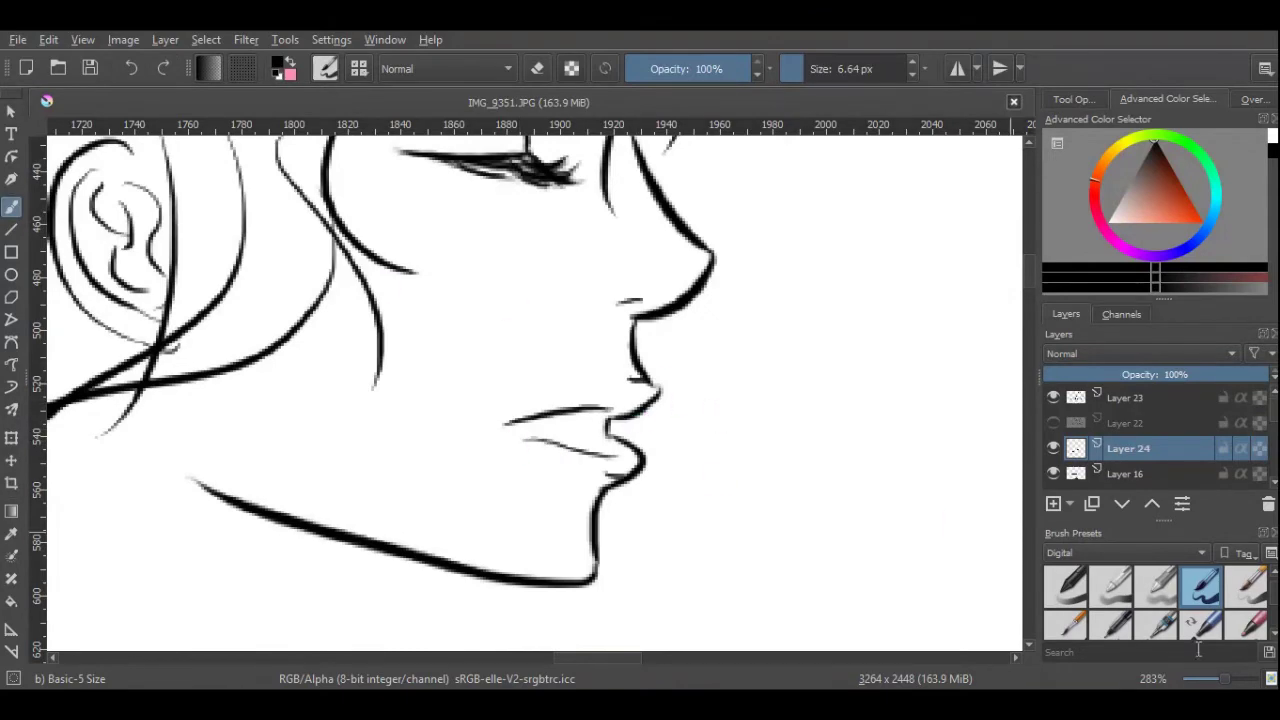
pyautogui.scroll(-5, 535, 390)
pyautogui.scroll(6, 594, 451)
pyautogui.hotkey('ctrl', 'z')
pyautogui.moveTo(686, 429); pyautogui.dragTo(520, 452)
pyautogui.moveTo(556, 486); pyautogui.dragTo(696, 512)
pyautogui.scroll(-3, 699, 657)
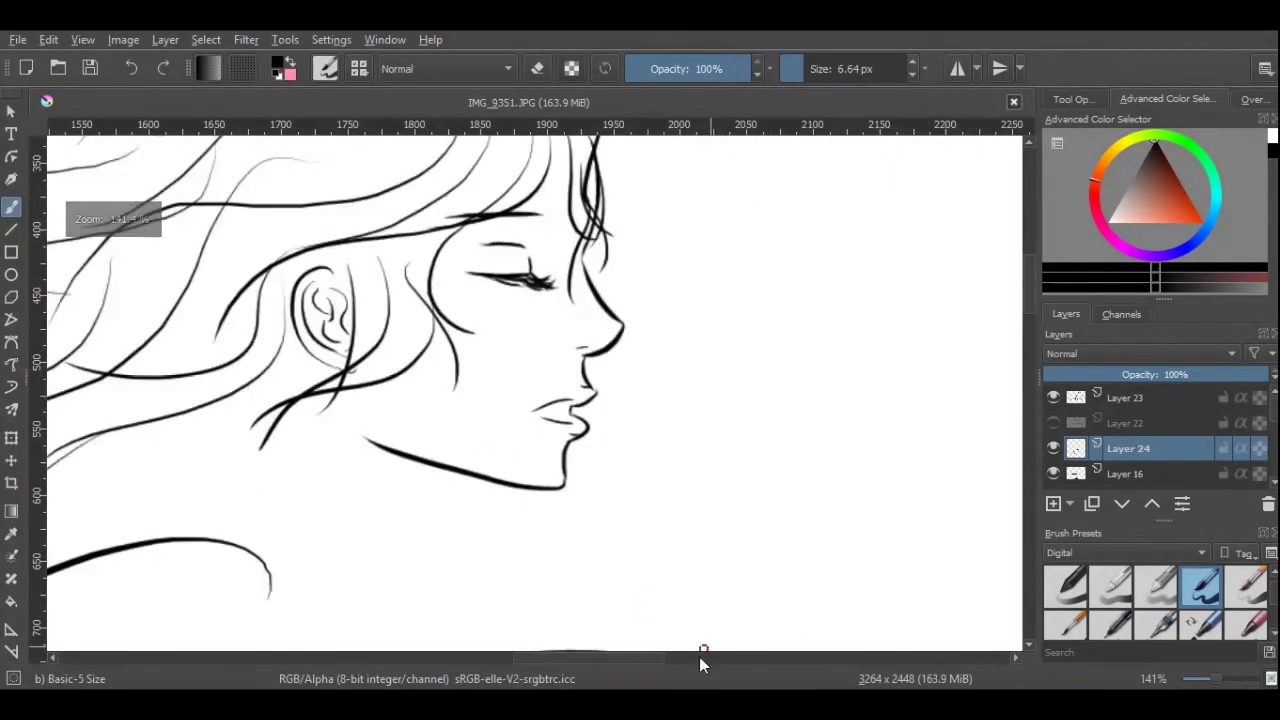
# Erase the outermost hair strands over the crown on Layer 23.
pyautogui.hscroll(-3, 699, 657)
pyautogui.click(1054, 423)
pyautogui.scroll(-4, 535, 390)
pyautogui.scroll(4, 535, 300)
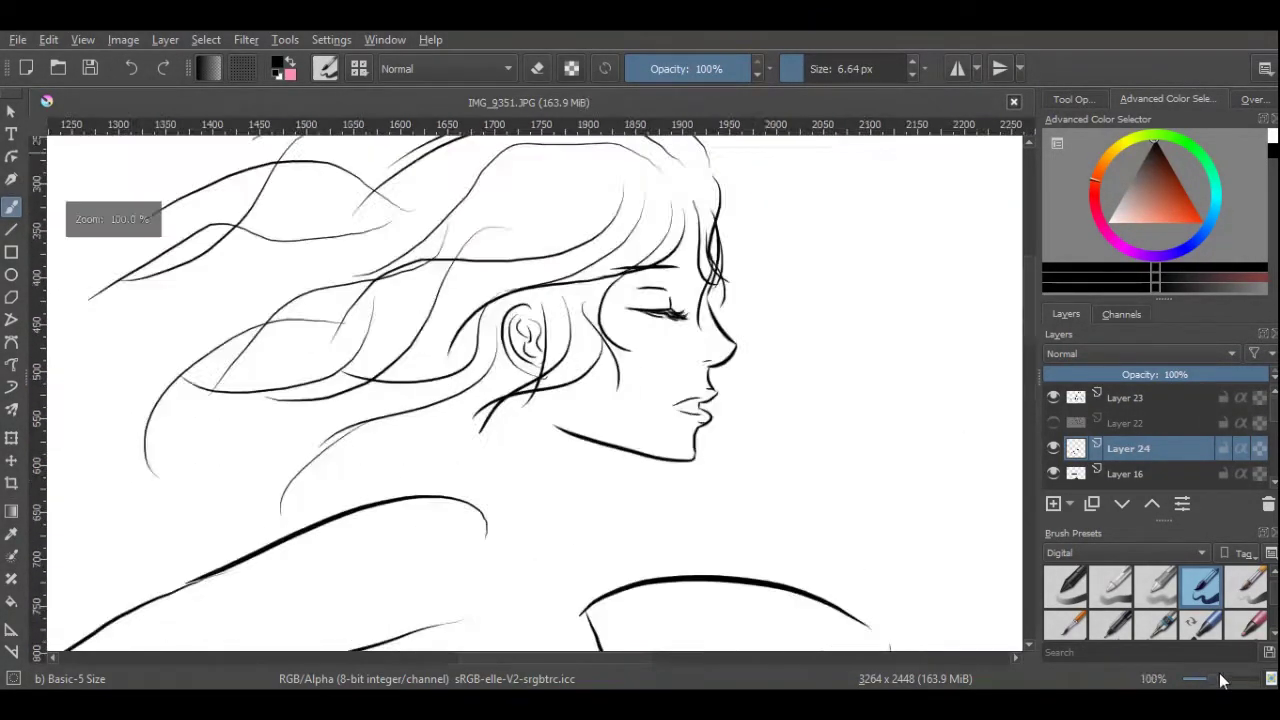
pyautogui.click(1128, 397)
pyautogui.press('e')
pyautogui.moveTo(785, 313)
pyautogui.mouseDown()
pyautogui.moveTo(743, 300)
pyautogui.moveTo(737, 339)
pyautogui.moveTo(628, 218)
pyautogui.moveTo(192, 262)
pyautogui.moveTo(245, 235)
pyautogui.moveTo(422, 259)
pyautogui.moveTo(314, 286)
pyautogui.mouseUp()
pyautogui.press('/')
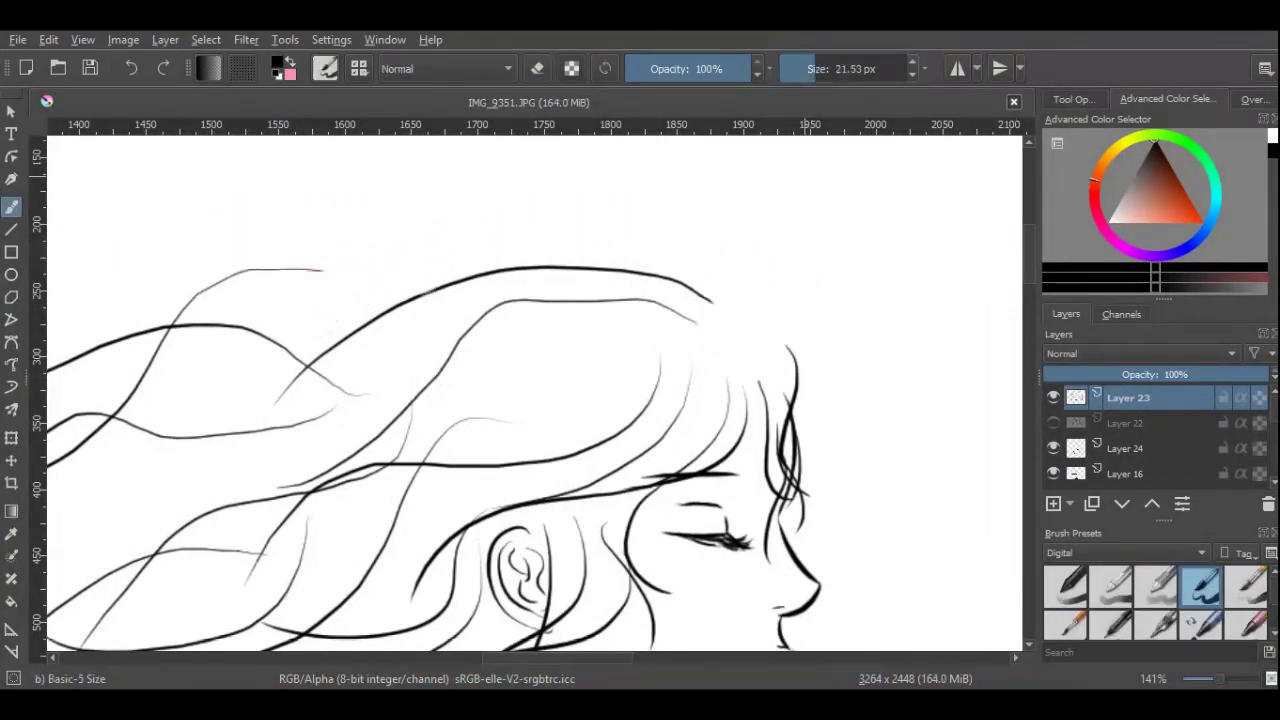
# Try a long strand sweeping back over the crown and undo the attempts.
pyautogui.moveTo(780, 328)
pyautogui.mouseDown()
pyautogui.moveTo(500, 224)
pyautogui.moveTo(691, 274)
pyautogui.moveTo(456, 230)
pyautogui.moveTo(618, 226)
pyautogui.moveTo(272, 242)
pyautogui.mouseUp()
pyautogui.hotkey('ctrl', 'z')
pyautogui.hotkey('ctrl', 'z')
pyautogui.hotkey('ctrl', 'z')
# Ink the outer contour of the hair from the forehead over the crown on Layer 23 at 10.36 px.
pyautogui.moveTo(680, 265); pyautogui.dragTo(438, 218)
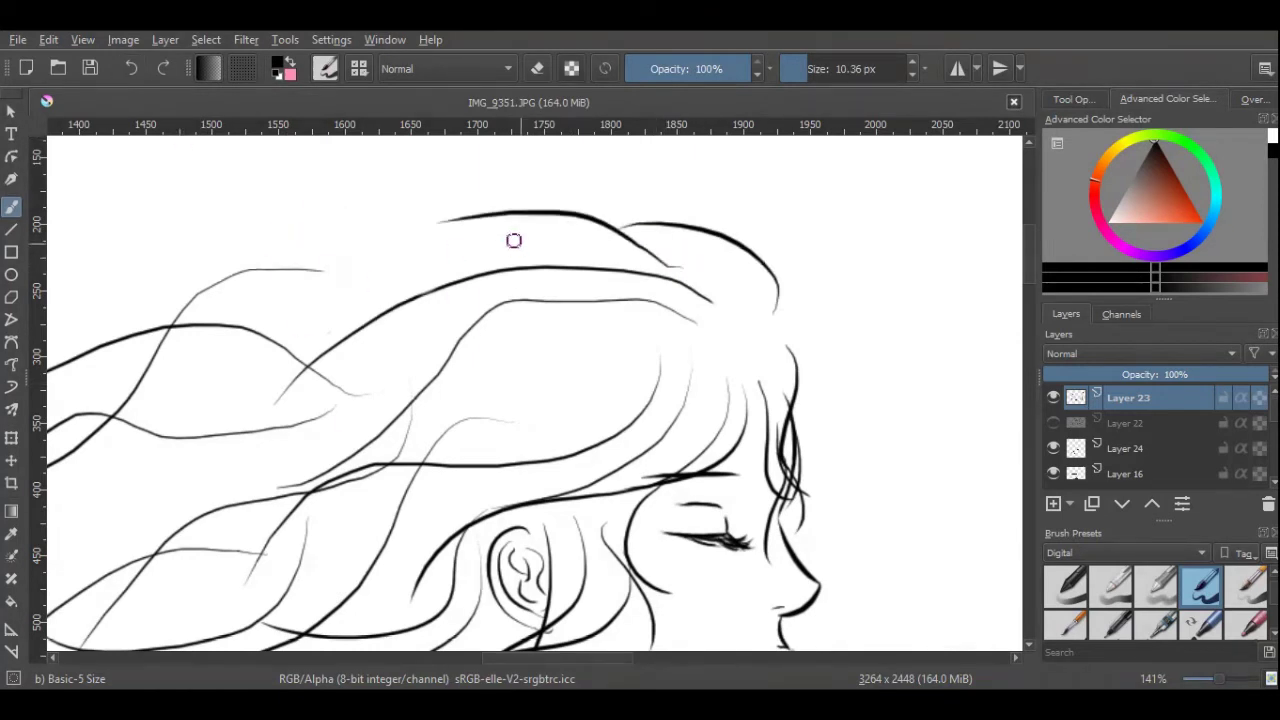
pyautogui.click(131, 68)
pyautogui.moveTo(776, 300); pyautogui.dragTo(346, 266)
pyautogui.hotkey('ctrl', 'z')
pyautogui.moveTo(782, 310); pyautogui.dragTo(566, 224)
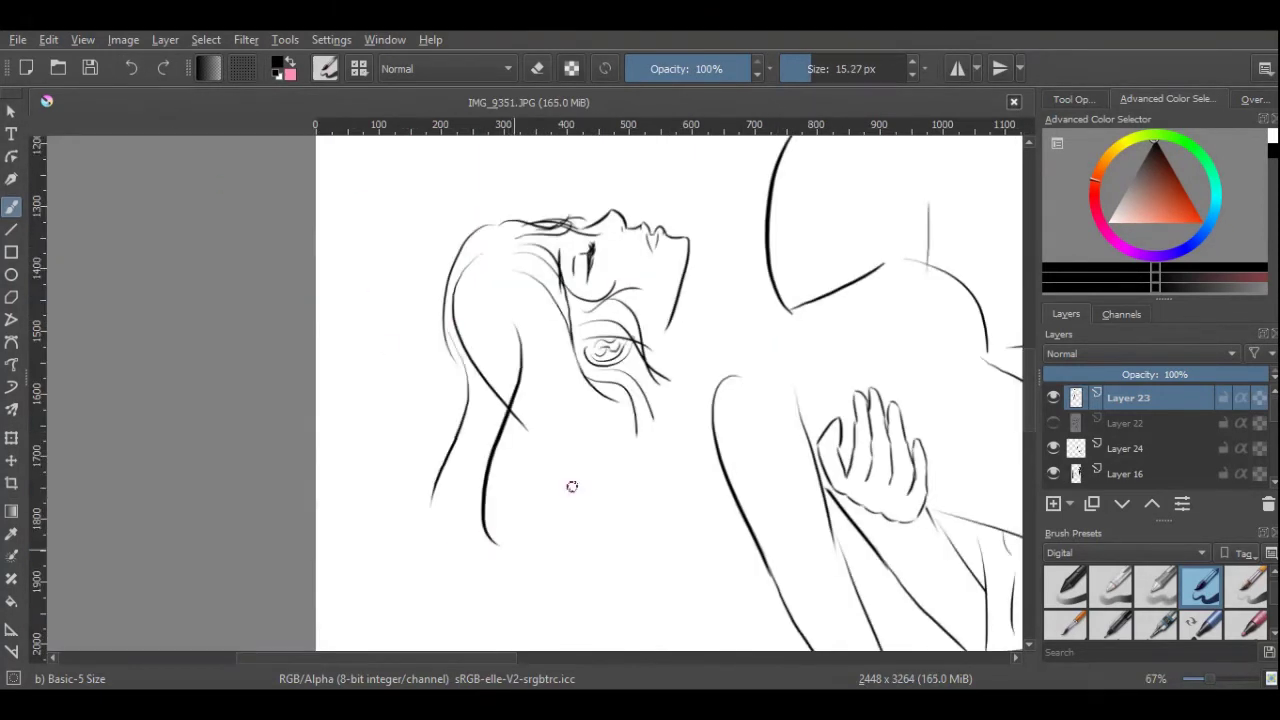
# Ink long wavy locks hanging from the head and behind the ear on Layer 23 at 15.27 px.
pyautogui.moveTo(653, 393); pyautogui.dragTo(594, 612)
pyautogui.moveTo(570, 418); pyautogui.dragTo(598, 620)
pyautogui.moveTo(652, 472); pyautogui.dragTo(640, 604)
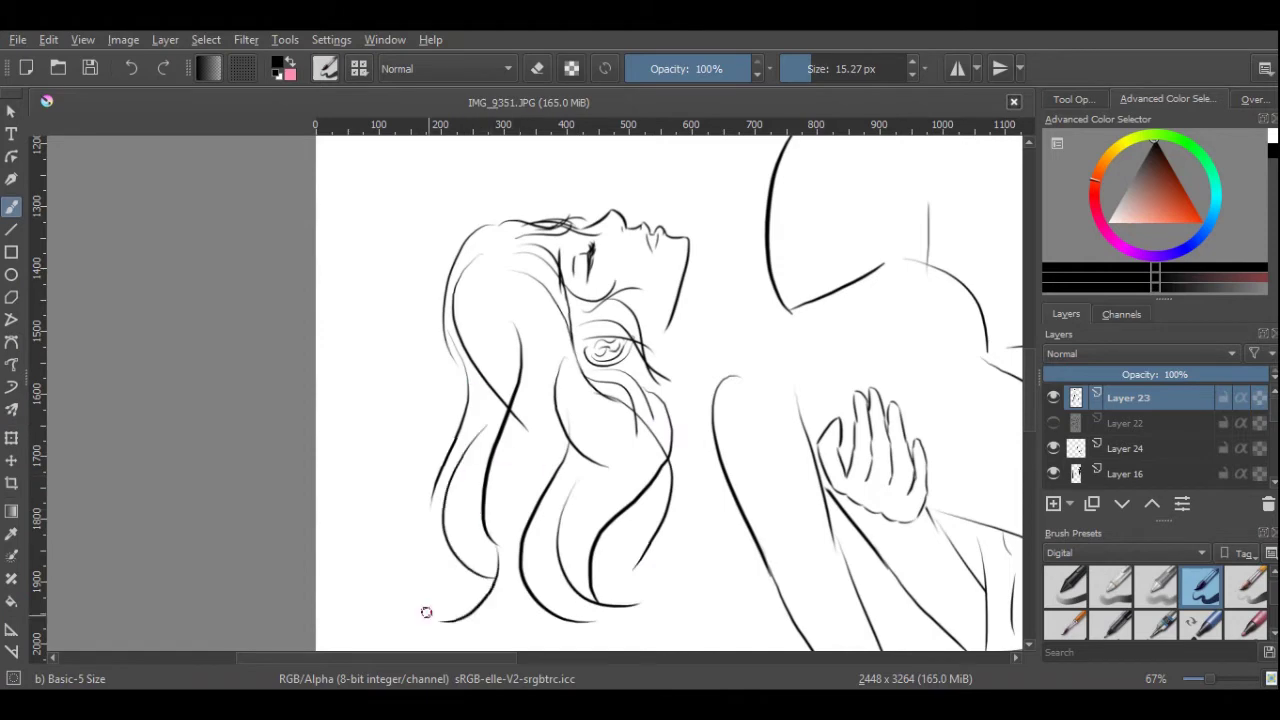
pyautogui.moveTo(578, 361); pyautogui.dragTo(660, 410)
pyautogui.hotkey('ctrl', 'z')
# Redraw the front strands along the forehead hairline on Layer 23 at 15.27 px.
pyautogui.scroll(3, 608, 332)
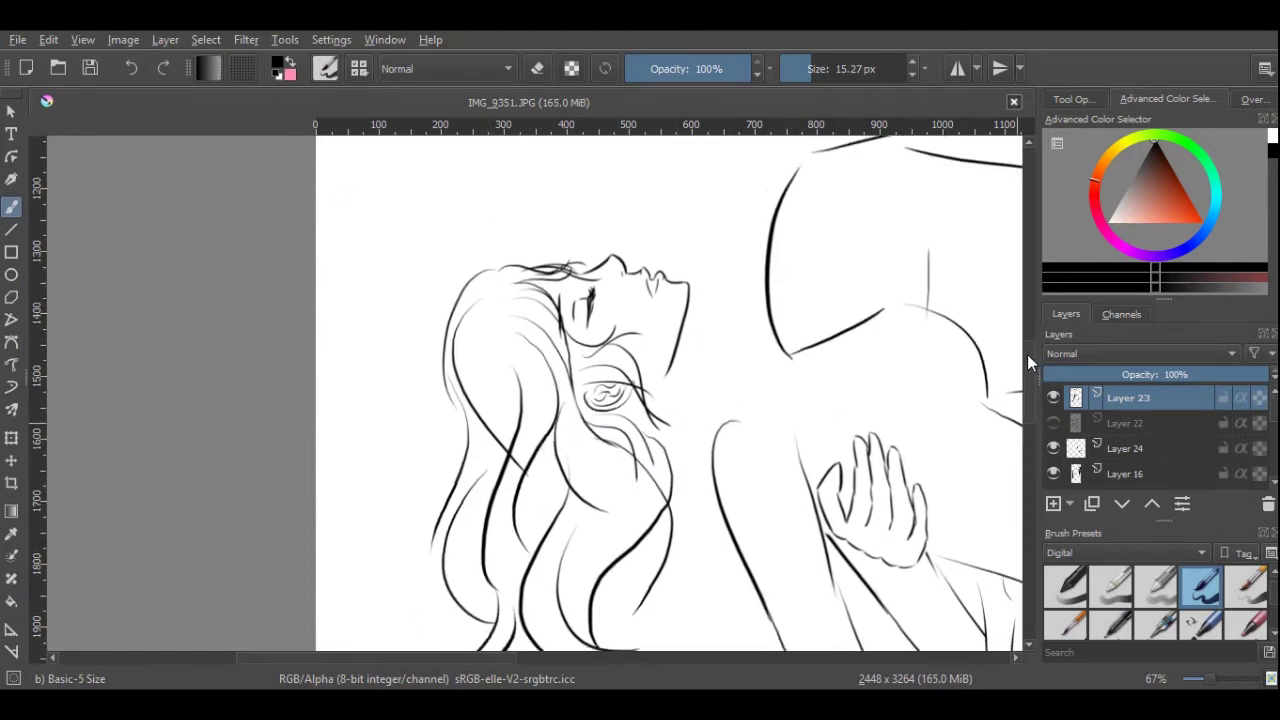
pyautogui.scroll(5, 571, 284)
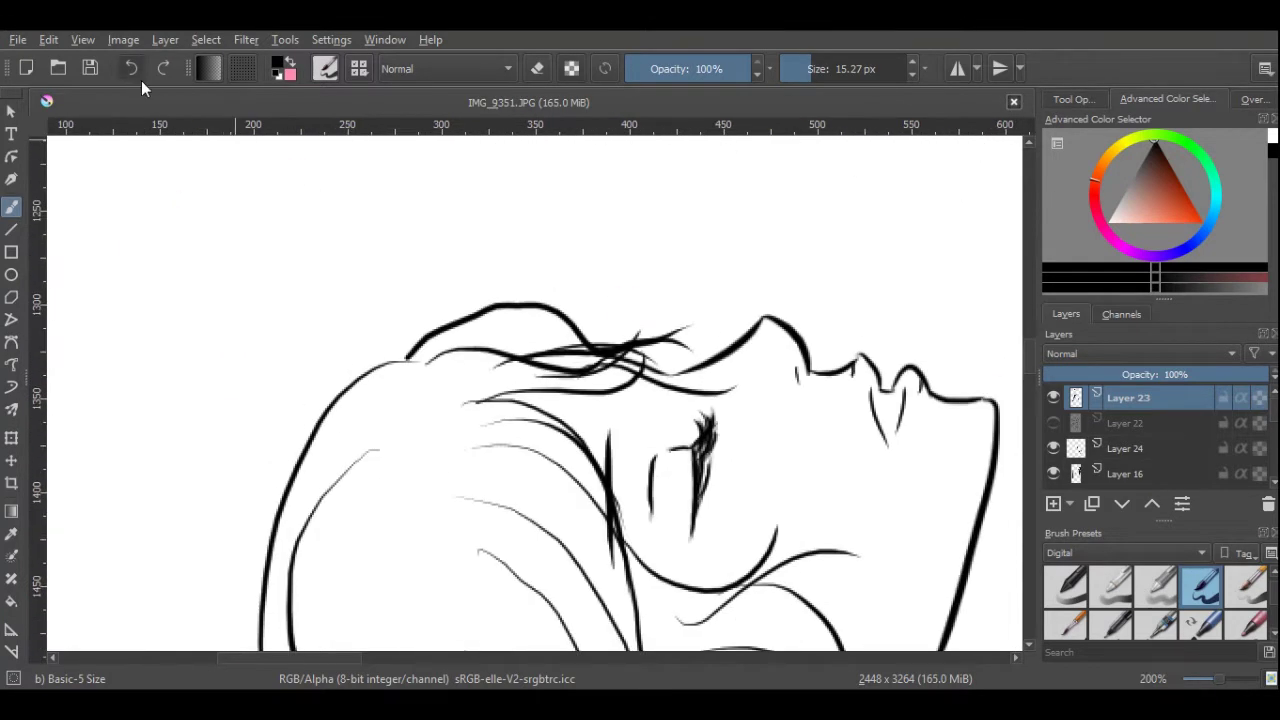
pyautogui.click(131, 68)
pyautogui.moveTo(515, 356); pyautogui.dragTo(652, 380)
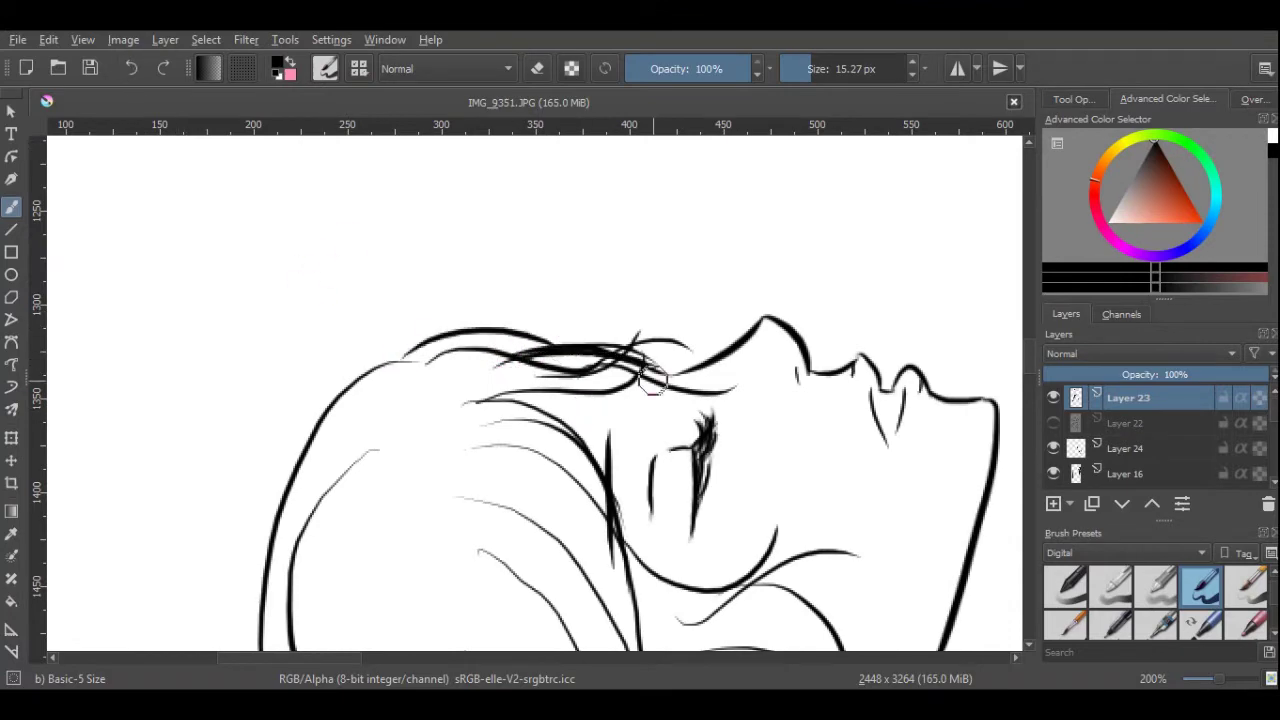
# Delete the hidden Layer 22.
pyautogui.click(1057, 410)
pyautogui.hotkey('shift', 'Delete')
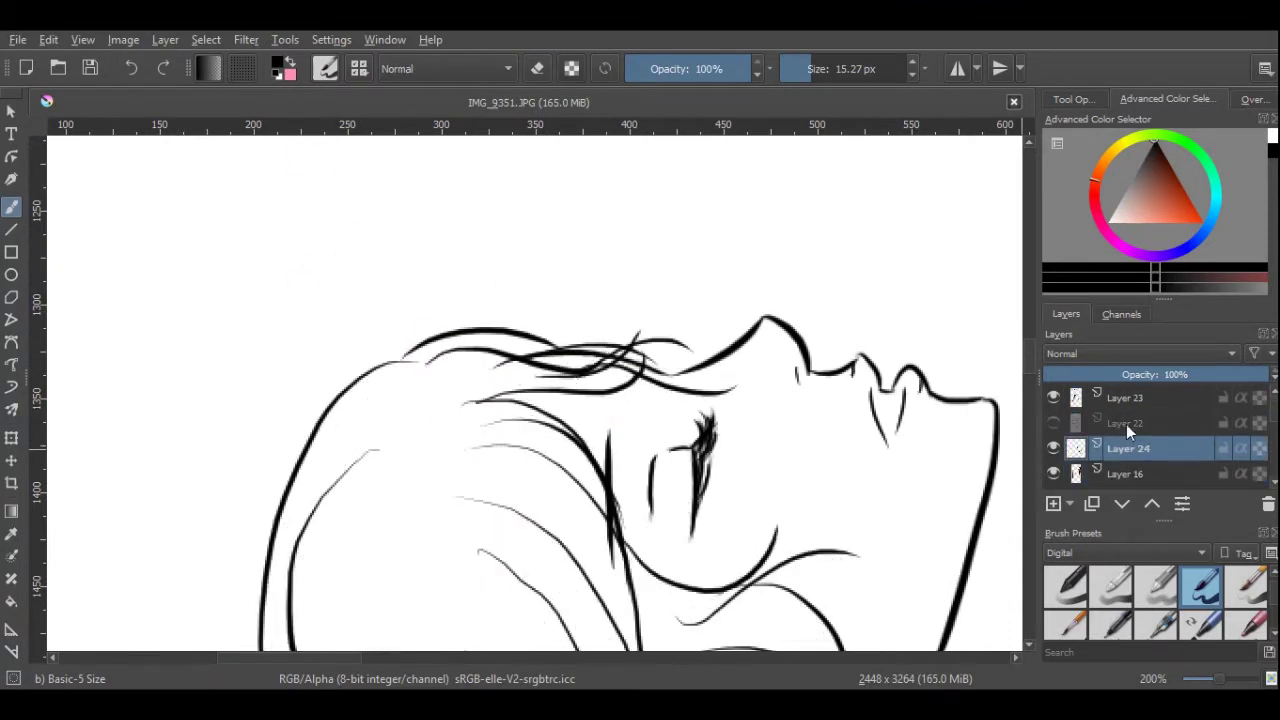
pyautogui.moveTo(1220, 683)
pyautogui.mouseDown()
pyautogui.moveTo(1196, 683)
pyautogui.moveTo(1212, 683)
pyautogui.mouseUp()
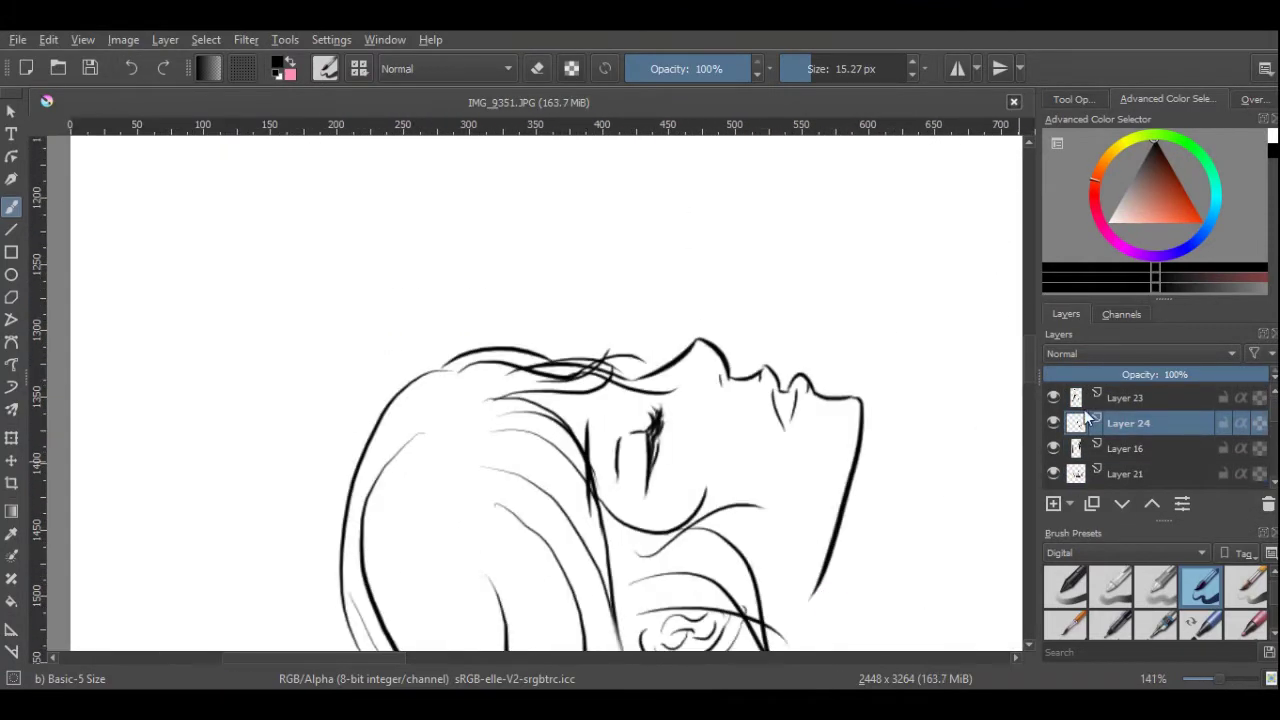
# Check the face line art without the Layer 23 hair and select Layer 16 with a 50 px eraser.
pyautogui.press('e')
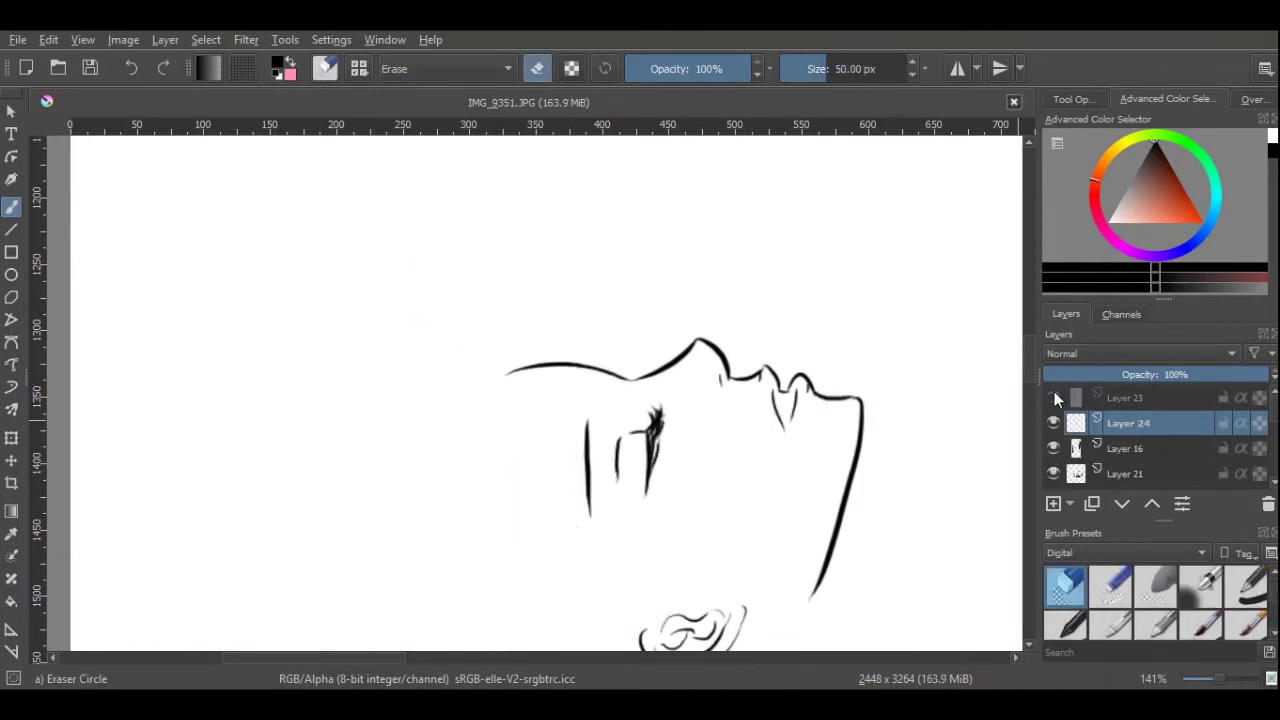
pyautogui.scroll(-1, 1080, 430)
pyautogui.scroll(1, 1080, 430)
pyautogui.click(1065, 447)
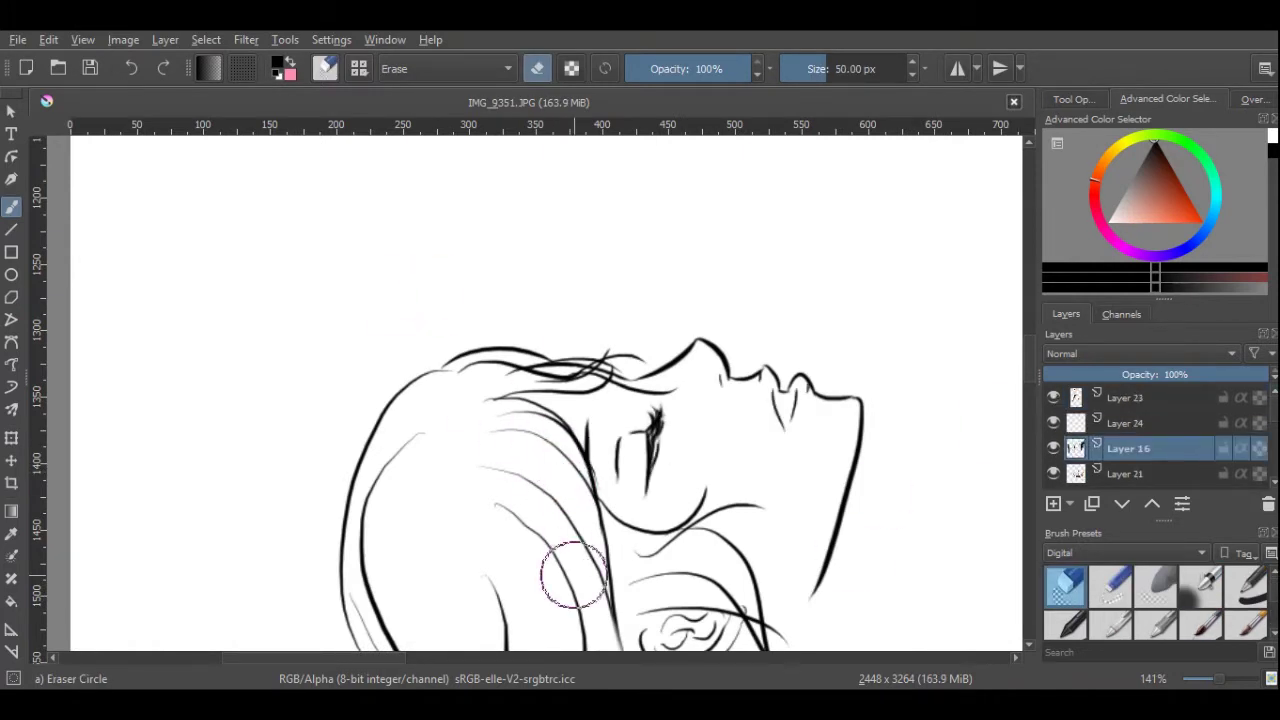
# Ink additional hair strands falling beside and across the ear on Layer 23 at 11.47 px.
pyautogui.press('e')
pyautogui.scroll(-3, 565, 240)
pyautogui.moveTo(565, 240); pyautogui.dragTo(590, 440)
pyautogui.moveTo(580, 290); pyautogui.dragTo(615, 462)
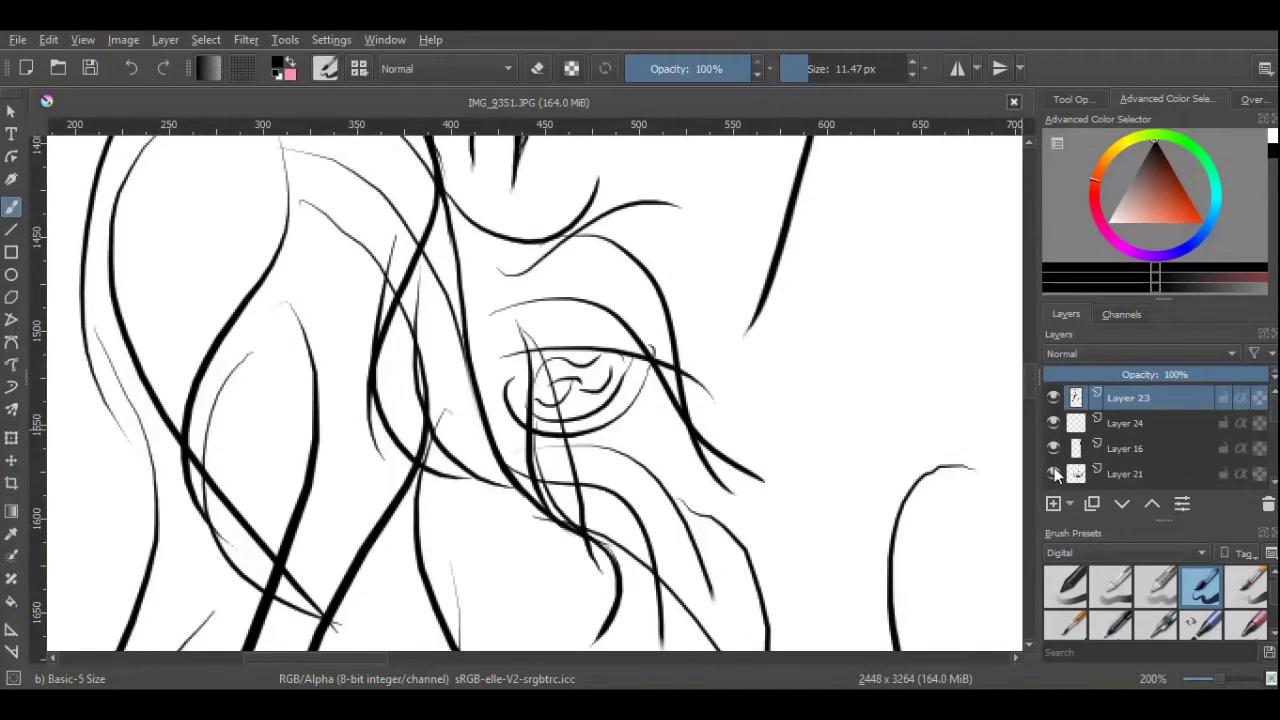
# Erase the part of the ear outline covered by hair on Layer 21 with a 50 px eraser.
pyautogui.click(1100, 474)
pyautogui.press('e')
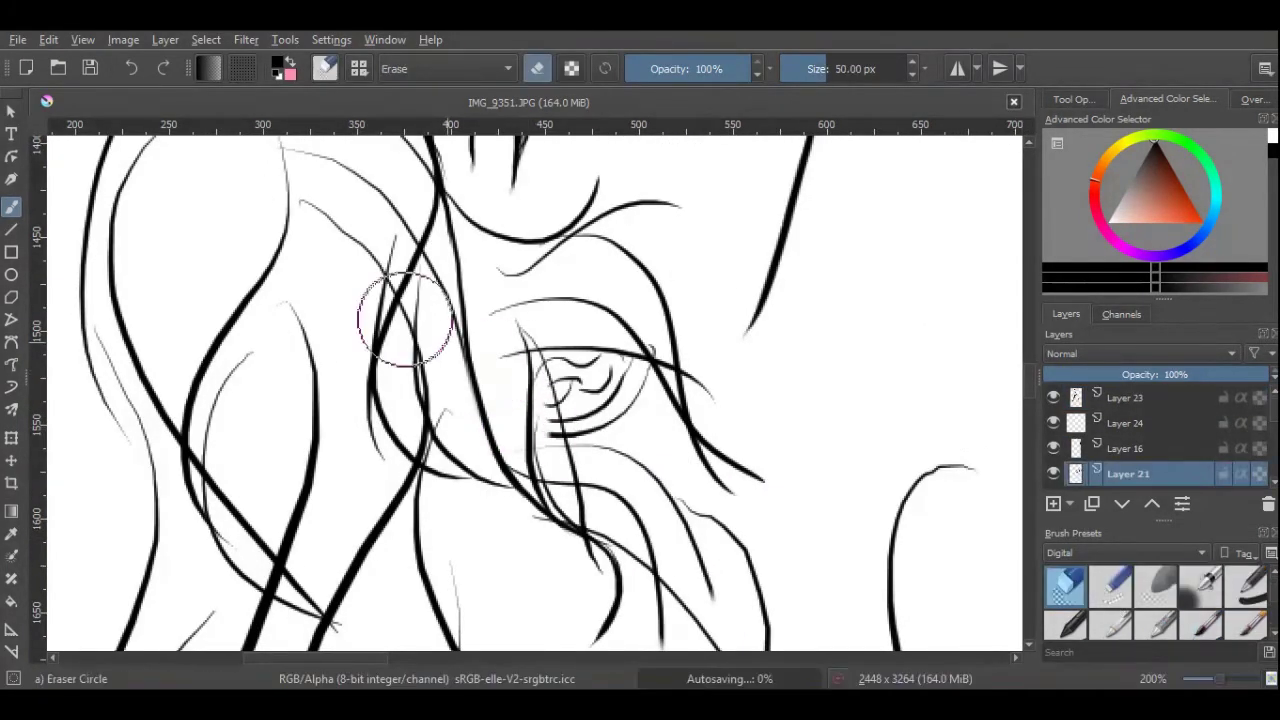
pyautogui.press('-')
pyautogui.press('-')
pyautogui.press('-')
pyautogui.press('-')
pyautogui.press('-')
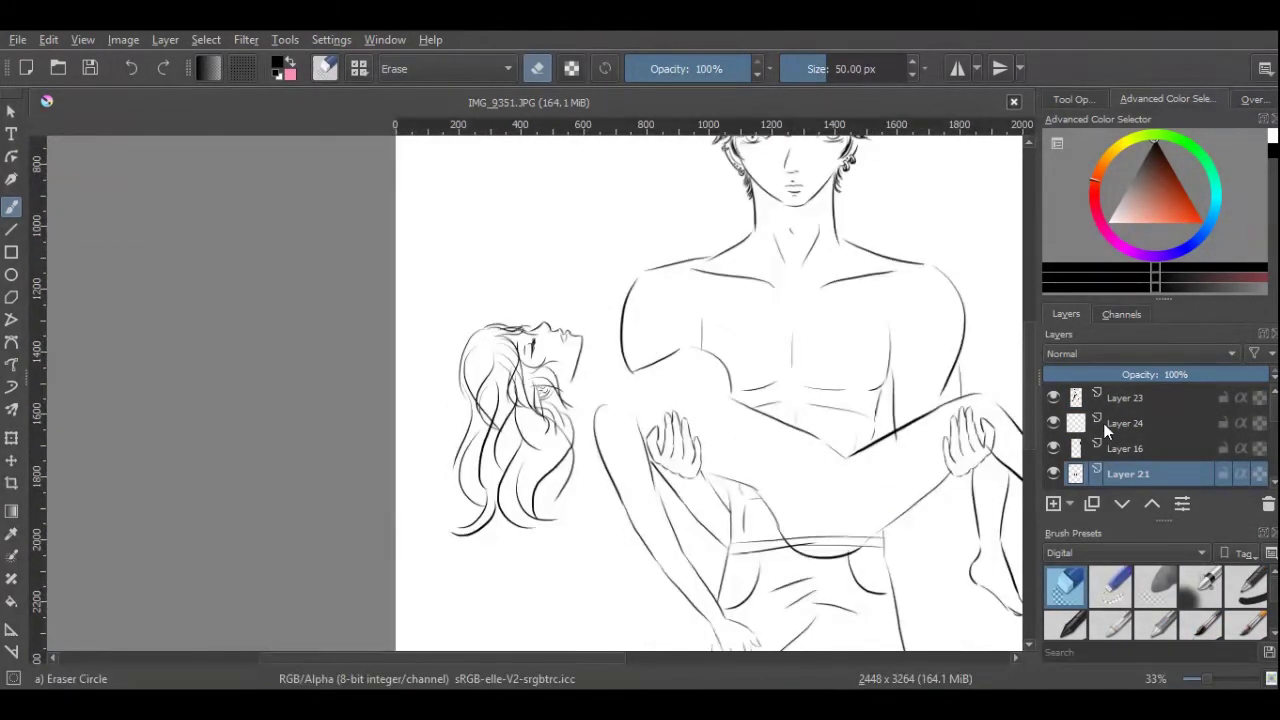
# Merge Layers 23, 24, 16 and 21 down into Layer 15 and hide Layer 18 to reveal the pencil sketch.
pyautogui.click(1063, 400)
pyautogui.hotkey('ctrl', 'e')
pyautogui.hotkey('ctrl', 'e')
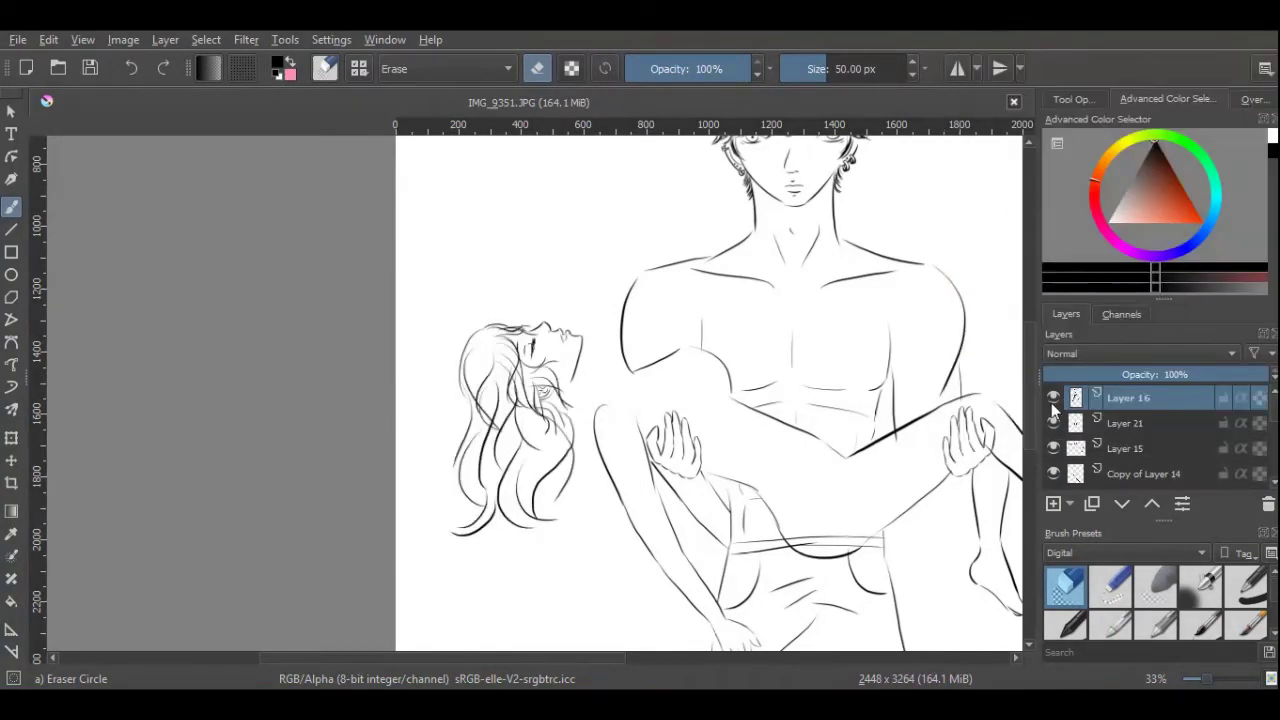
pyautogui.hotkey('ctrl', 'e')
pyautogui.hotkey('ctrl', 'e')
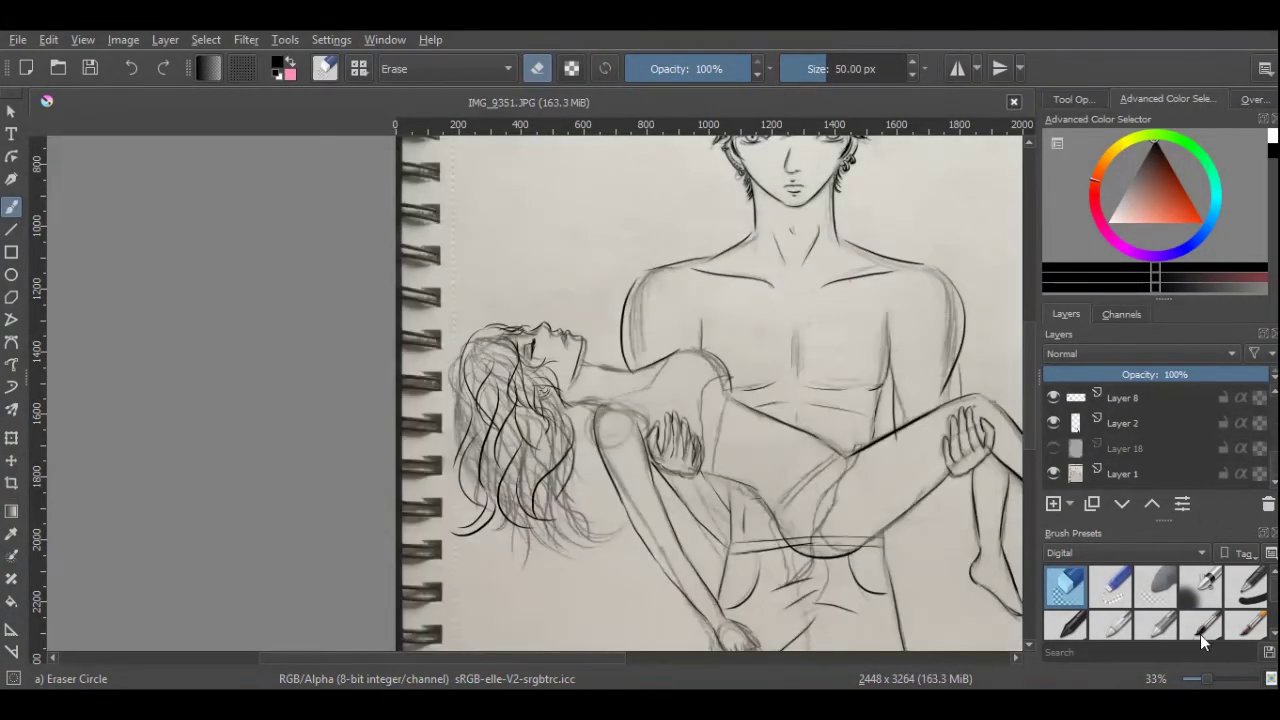
# Rotate and reposition the woman's inked head and hair on Layer 15 with Transform.
pyautogui.click(1200, 585)
pyautogui.hotkey('ctrl', 't')
pyautogui.moveTo(482, 397)
pyautogui.mouseDown()
pyautogui.moveTo(523, 409)
pyautogui.moveTo(543, 380)
pyautogui.mouseUp()
pyautogui.press('Return')
pyautogui.press('b')
pyautogui.moveTo(1207, 683)
pyautogui.mouseDown()
pyautogui.moveTo(1235, 683)
pyautogui.moveTo(1197, 683)
pyautogui.mouseUp()
pyautogui.scroll(-3, 1028, 387)
pyautogui.scroll(3, 1035, 372)
pyautogui.scroll(1, 1034, 371)
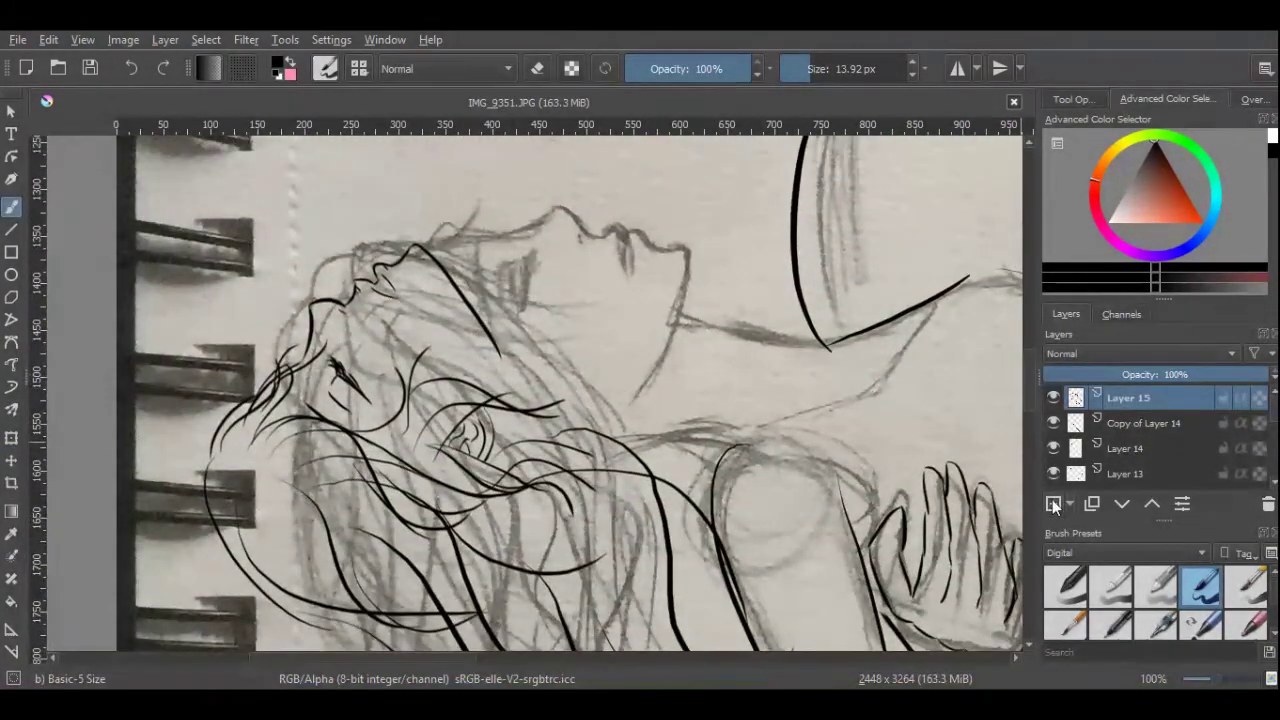
# Add a new layer and move the head on Layer 15 up and toward the sketched neck with Transform.
pyautogui.click(1053, 503)
pyautogui.click(1110, 423)
pyautogui.hotkey('ctrl', 't')
pyautogui.moveTo(562, 332); pyautogui.dragTo(587, 327)
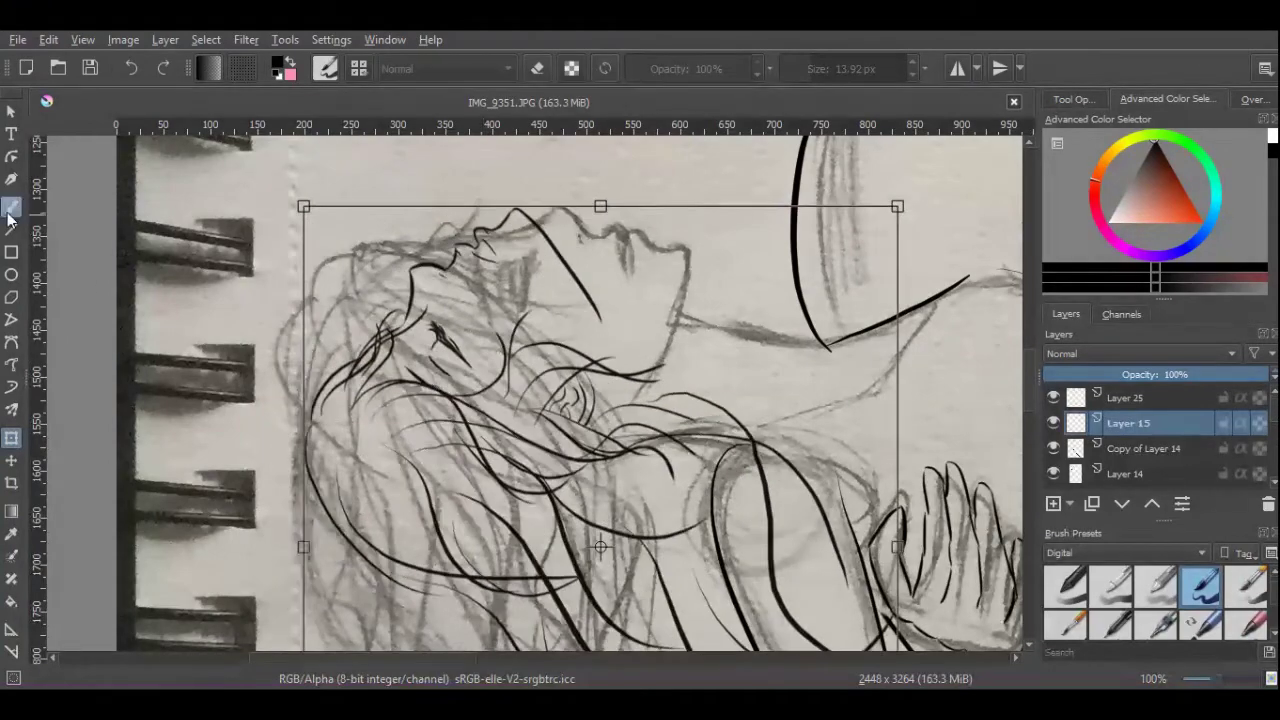
pyautogui.press('Return')
pyautogui.press('b')
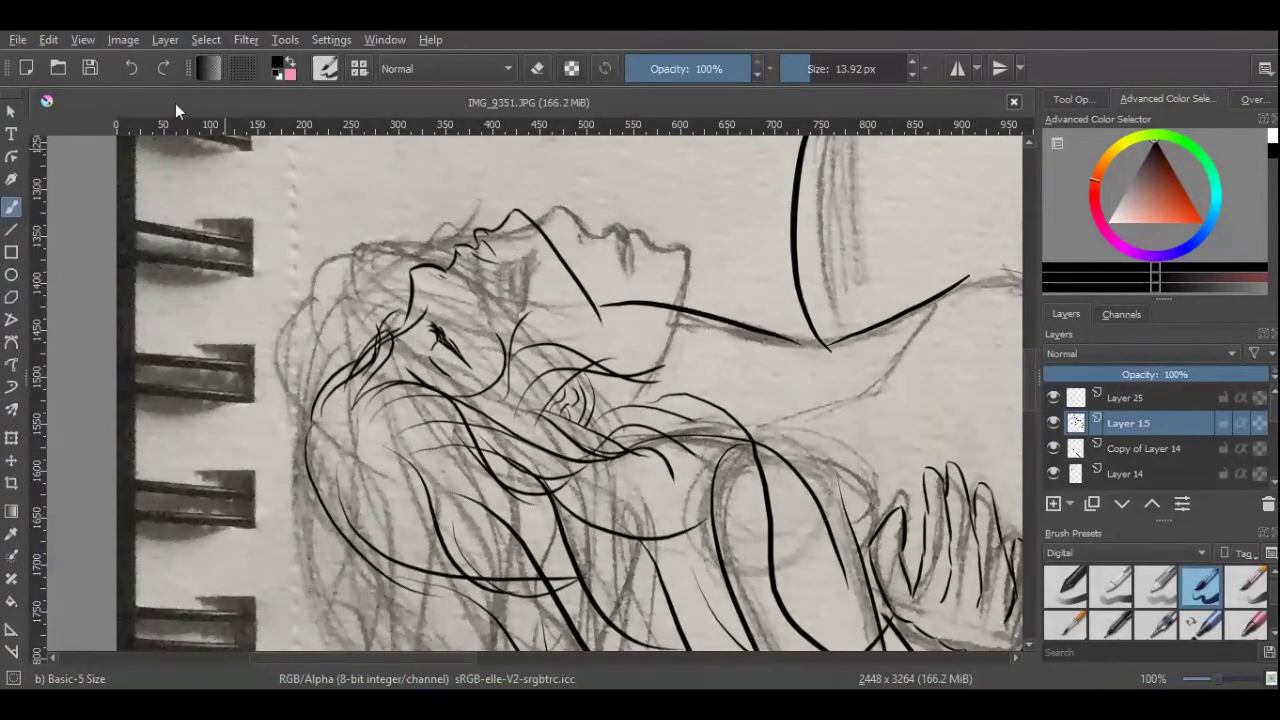
# Shift the head on Layer 15 further right with Transform so the jaw meets the sketched neckline.
pyautogui.hotkey('ctrl', 't')
pyautogui.moveTo(620, 363); pyautogui.dragTo(845, 347)
pyautogui.press('Return')
pyautogui.press('b')
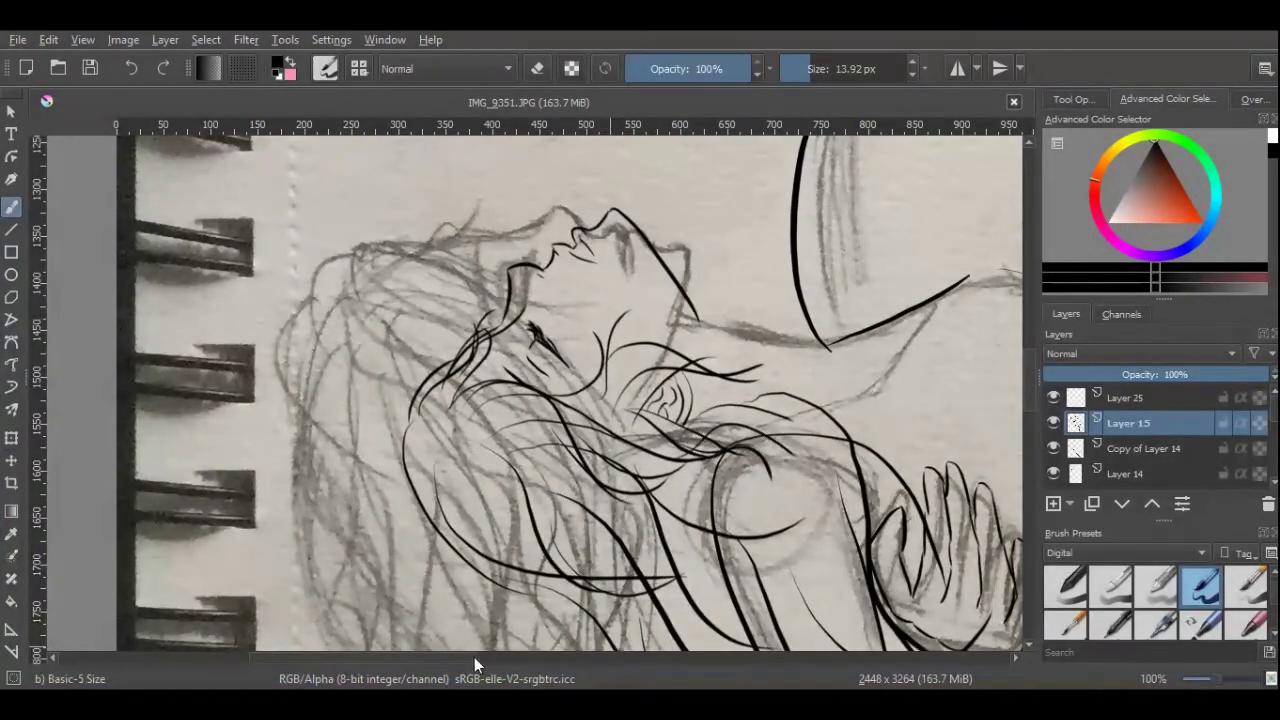
# Show the white Layer 18 over the sketch and rotate the whole image 90 degrees clockwise.
pyautogui.moveTo(474, 657); pyautogui.dragTo(520, 657)
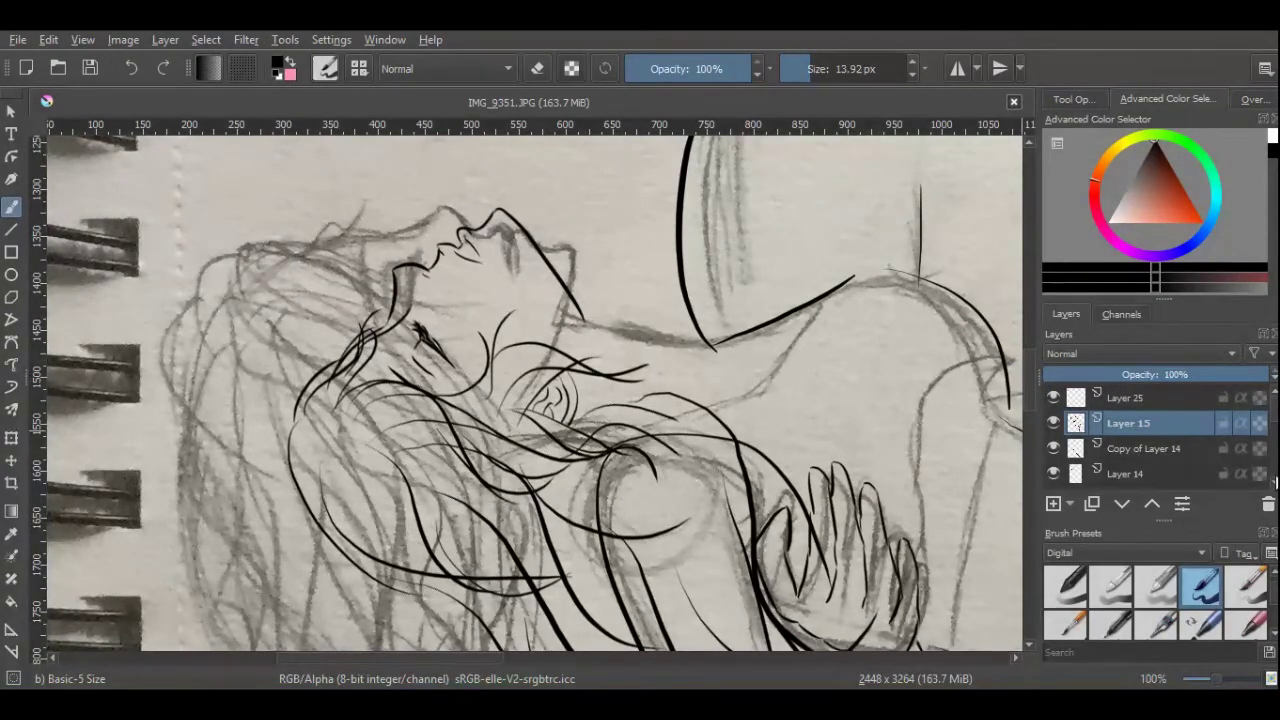
pyautogui.scroll(-3, 1056, 424)
pyautogui.click(1053, 423)
pyautogui.click(164, 40)
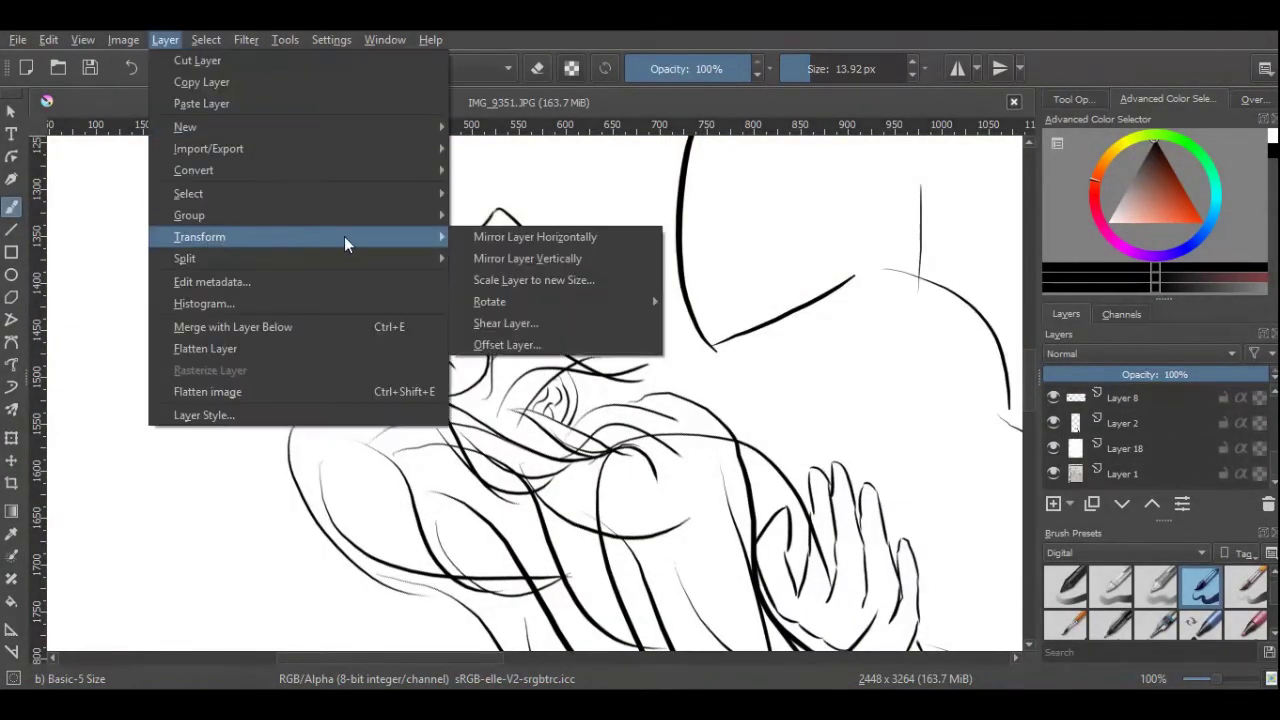
pyautogui.click(748, 645)
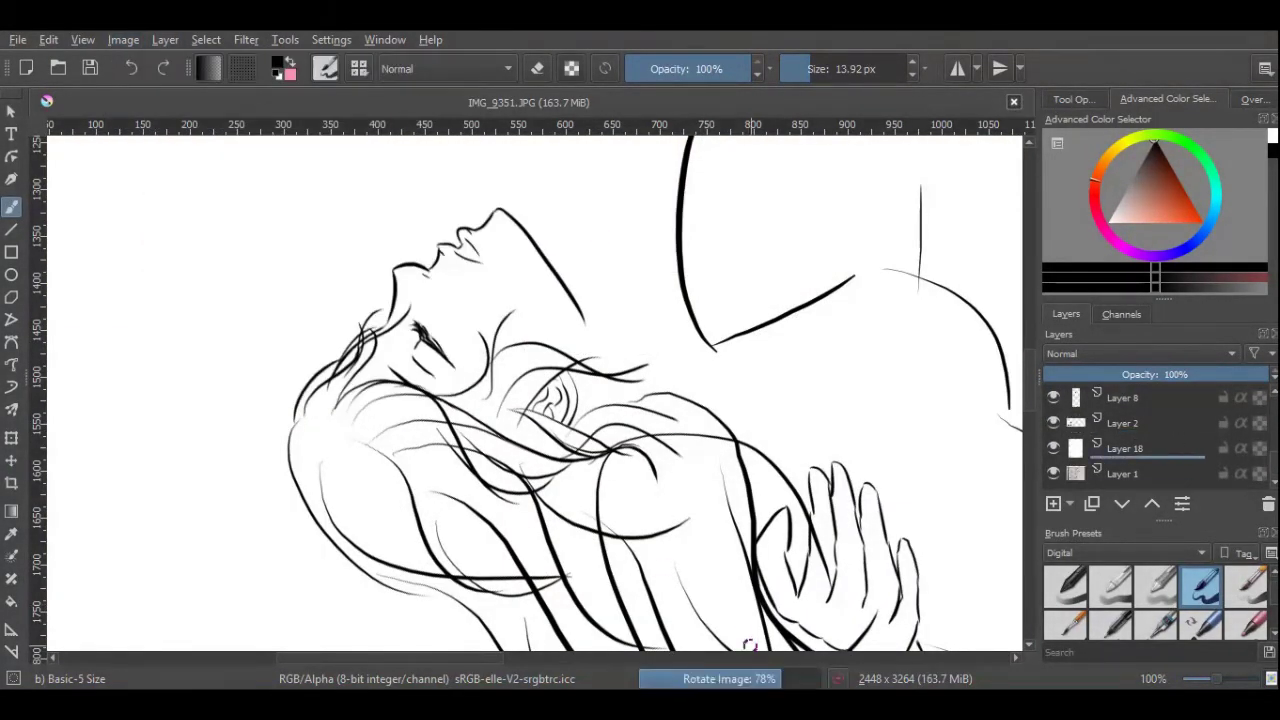
pyautogui.scroll(-3, 572, 294)
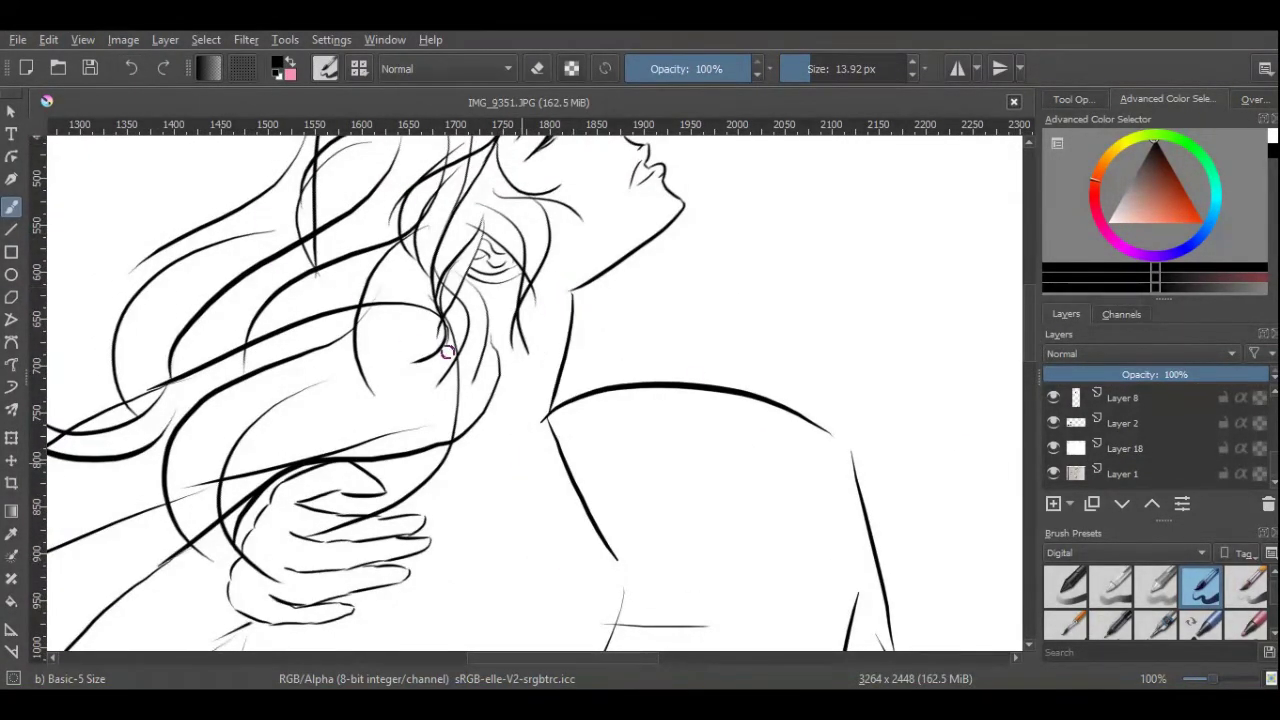
# Move the woman's head and hair on Layer 15 up and to the left with Transform, and ink her front neck line.
pyautogui.click(1125, 421)
pyautogui.hotkey('ctrl', 't')
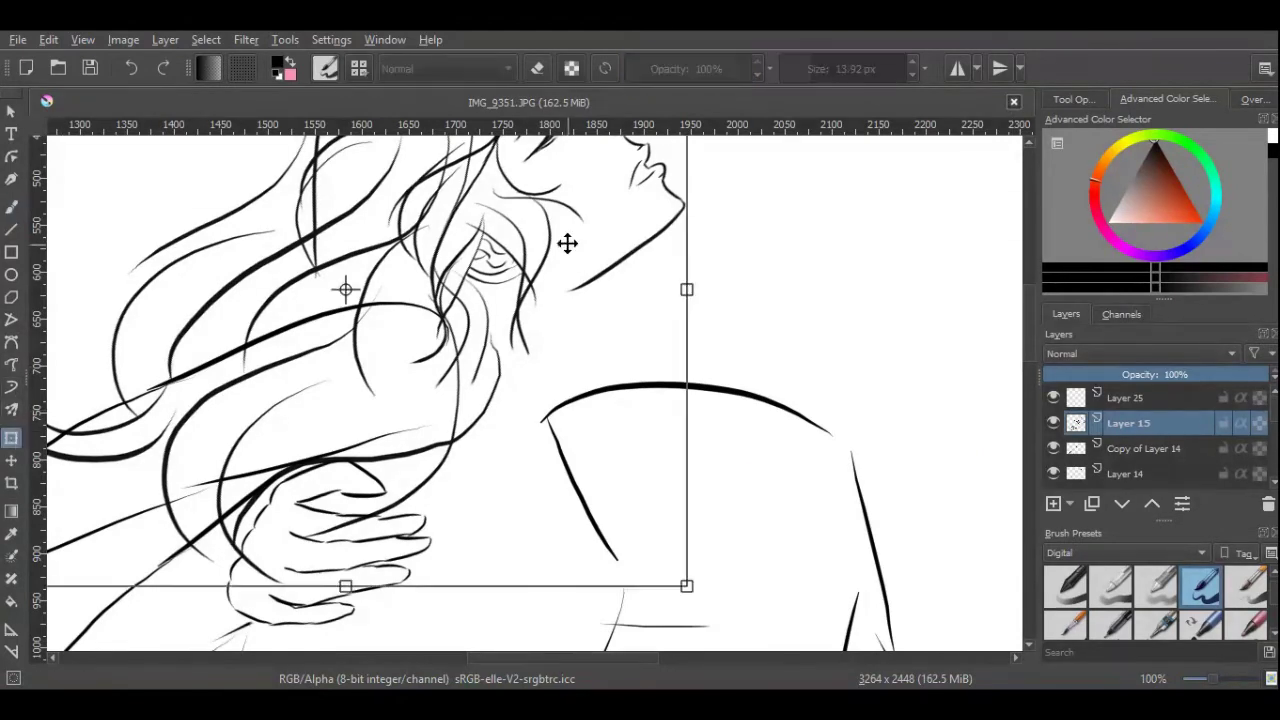
pyautogui.moveTo(568, 243); pyautogui.dragTo(520, 194)
pyautogui.click(11, 207)
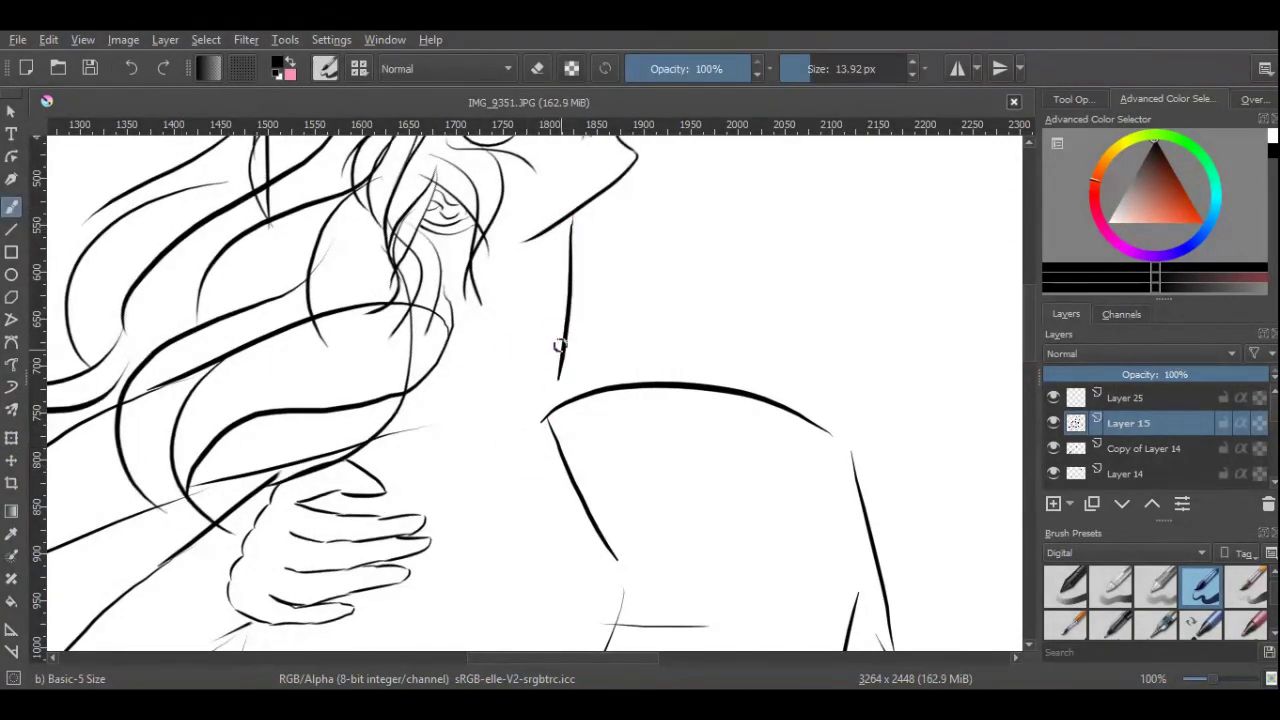
# Lower the head and neck line on Layer 15 with Transform so the neck line meets the shoulder.
pyautogui.press('-')
pyautogui.hotkey('ctrl', 't')
pyautogui.press('-')
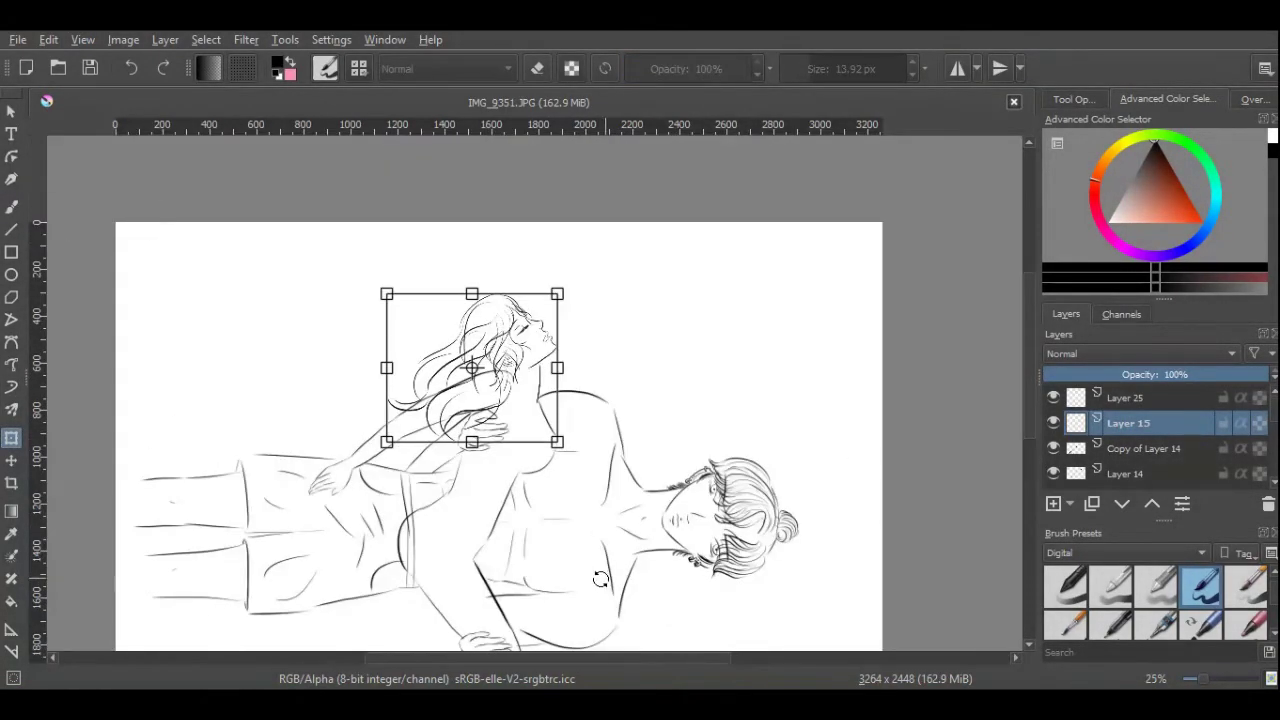
pyautogui.press('b')
pyautogui.press('+')
pyautogui.press('+')
pyautogui.press('+')
pyautogui.press('+')
pyautogui.press('+')
pyautogui.press('+')
pyautogui.press('-')
pyautogui.press('-')
pyautogui.press('-')
pyautogui.press('-')
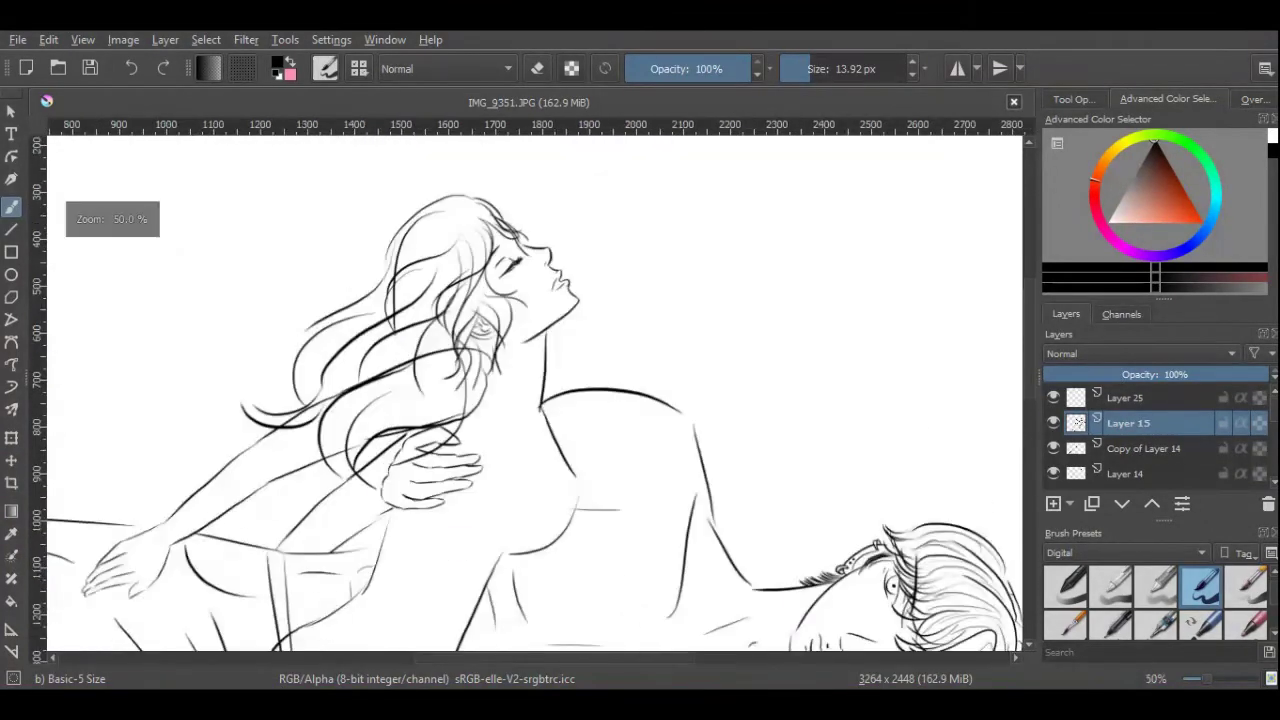
# Raise the head on Layer 15 slightly and rotate it clockwise with Transform so the neck line slants down to the shoulder.
pyautogui.click(11, 441)
pyautogui.moveTo(509, 319); pyautogui.dragTo(509, 291)
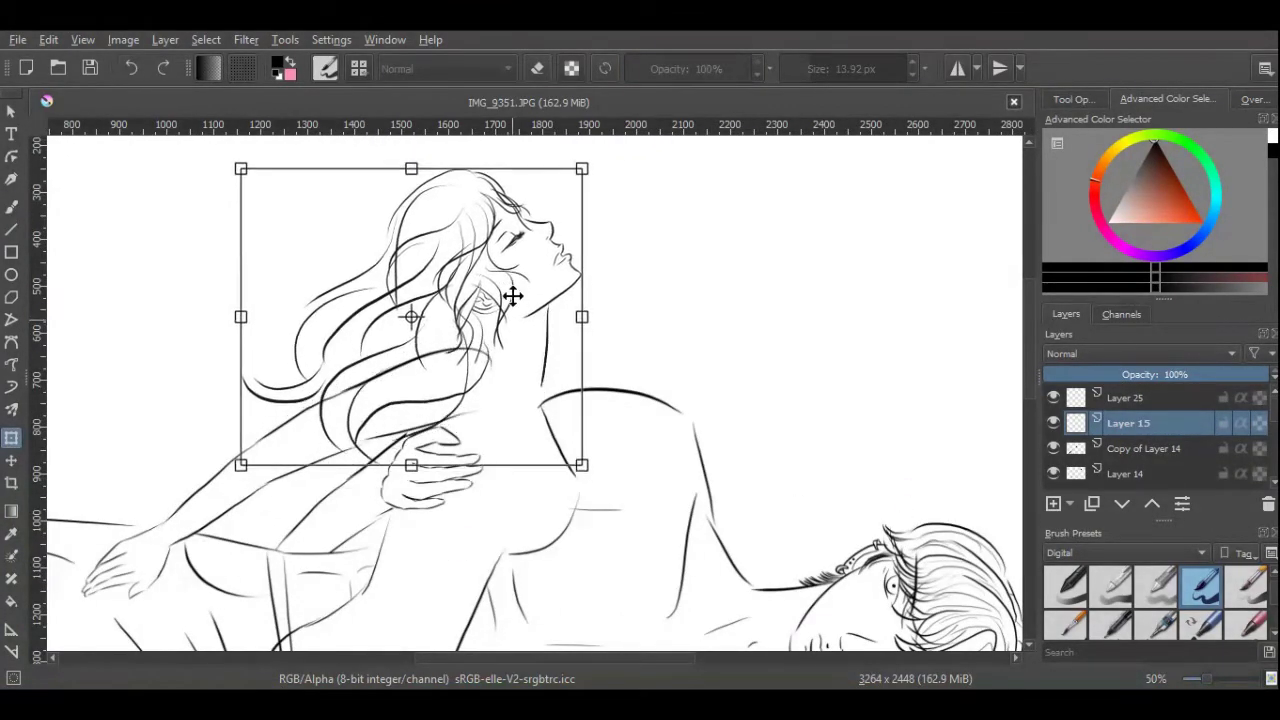
pyautogui.press('Return')
pyautogui.press('b')
pyautogui.moveTo(470, 185); pyautogui.dragTo(529, 263)
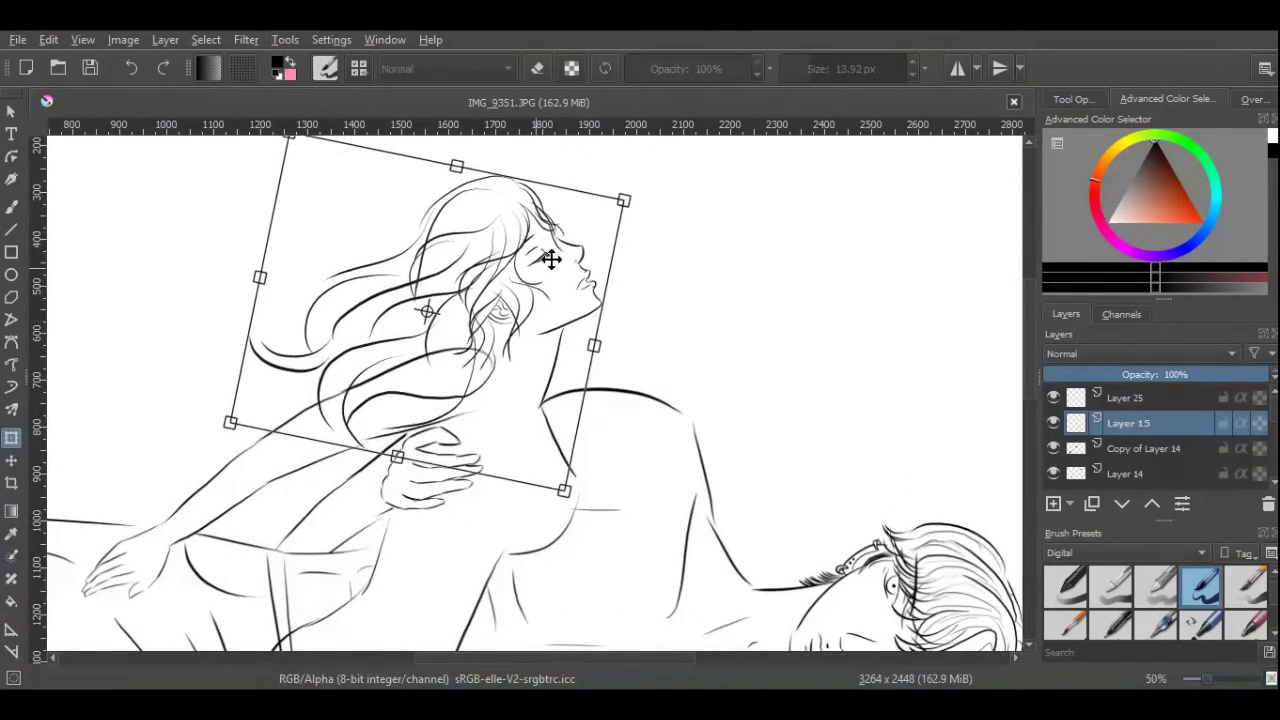
pyautogui.press('Return')
pyautogui.press('b')
# Switch to the Eraser Circle brush, hide Layer 15 and make Layer 14 active for cleaning up the body lines beneath the hair.
pyautogui.press('+')
pyautogui.press('+')
pyautogui.press('+')
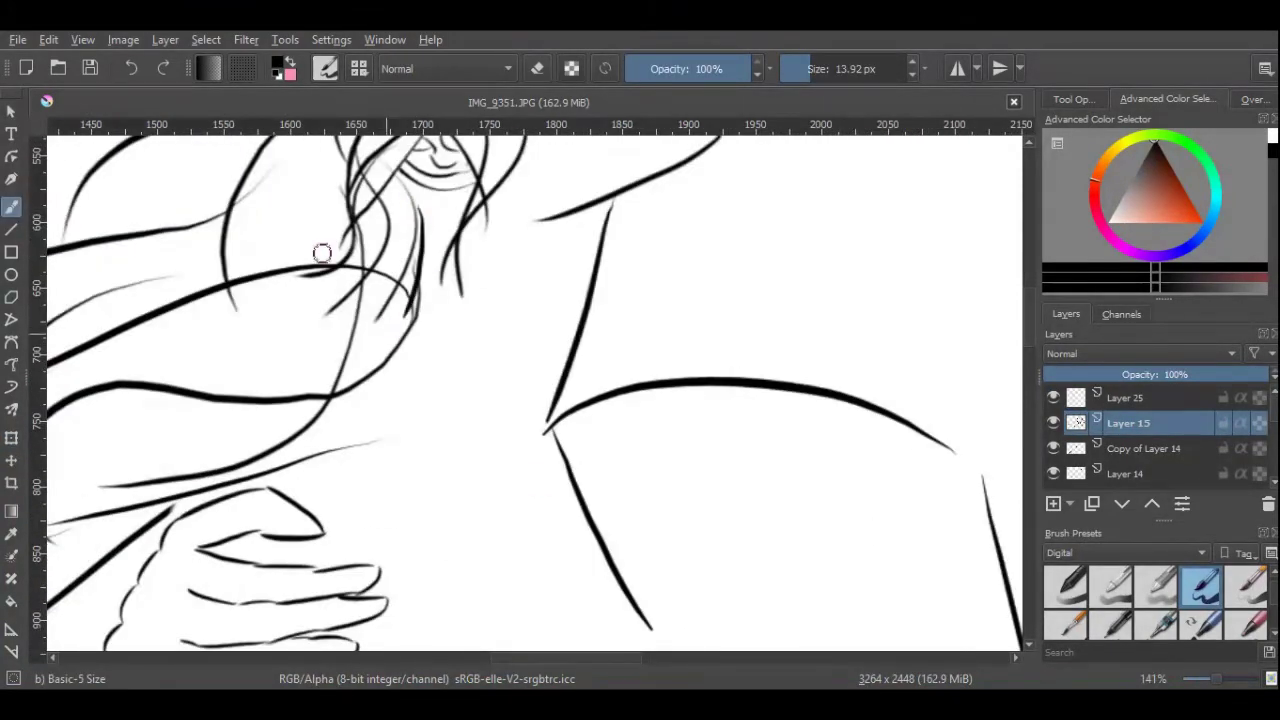
pyautogui.press('e')
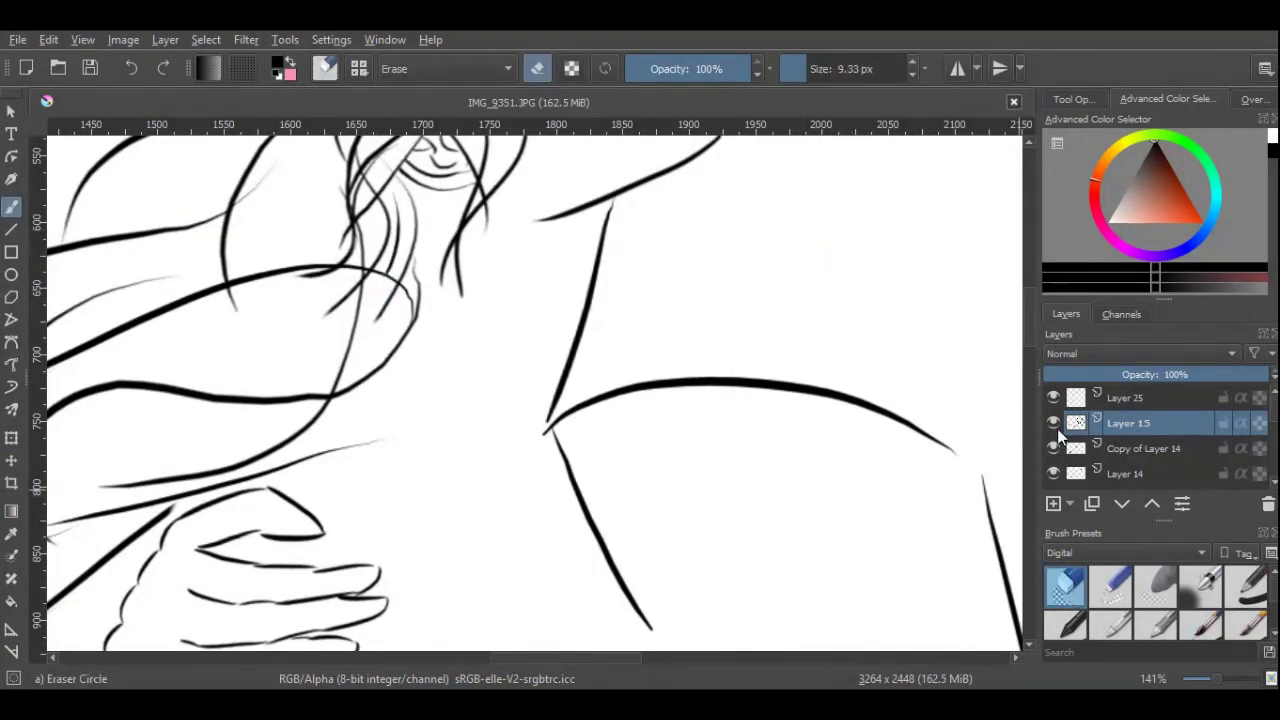
pyautogui.click(1053, 423)
pyautogui.click(1075, 473)
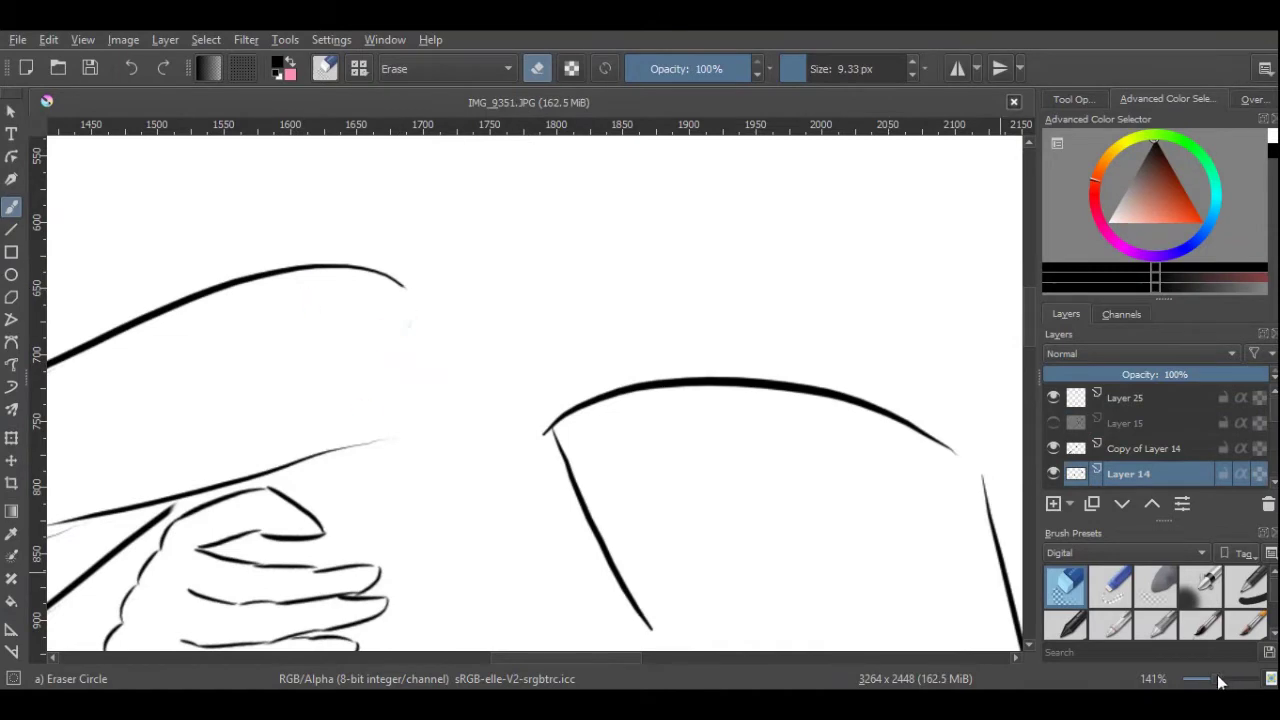
# Erase the overlapping hair strand beside the hand on Layer 15 and return to painting mode.
pyautogui.moveTo(1218, 682); pyautogui.dragTo(1206, 682)
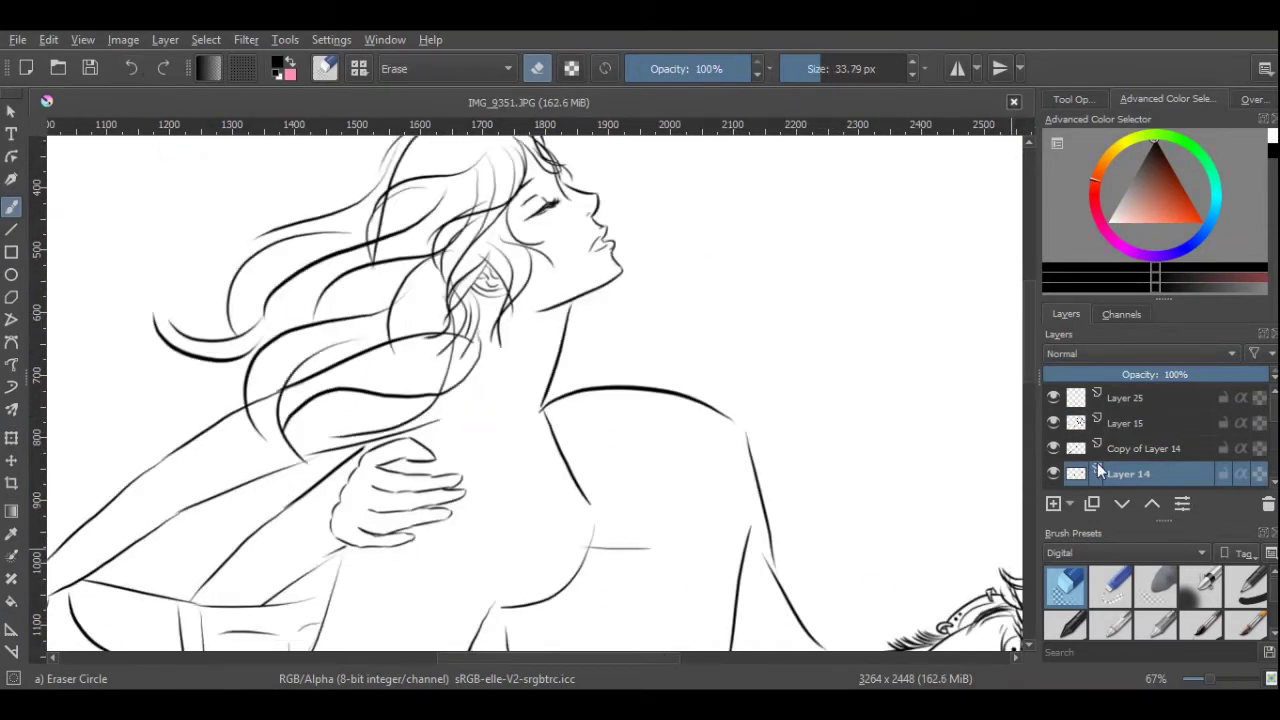
pyautogui.moveTo(310, 375); pyautogui.dragTo(318, 540)
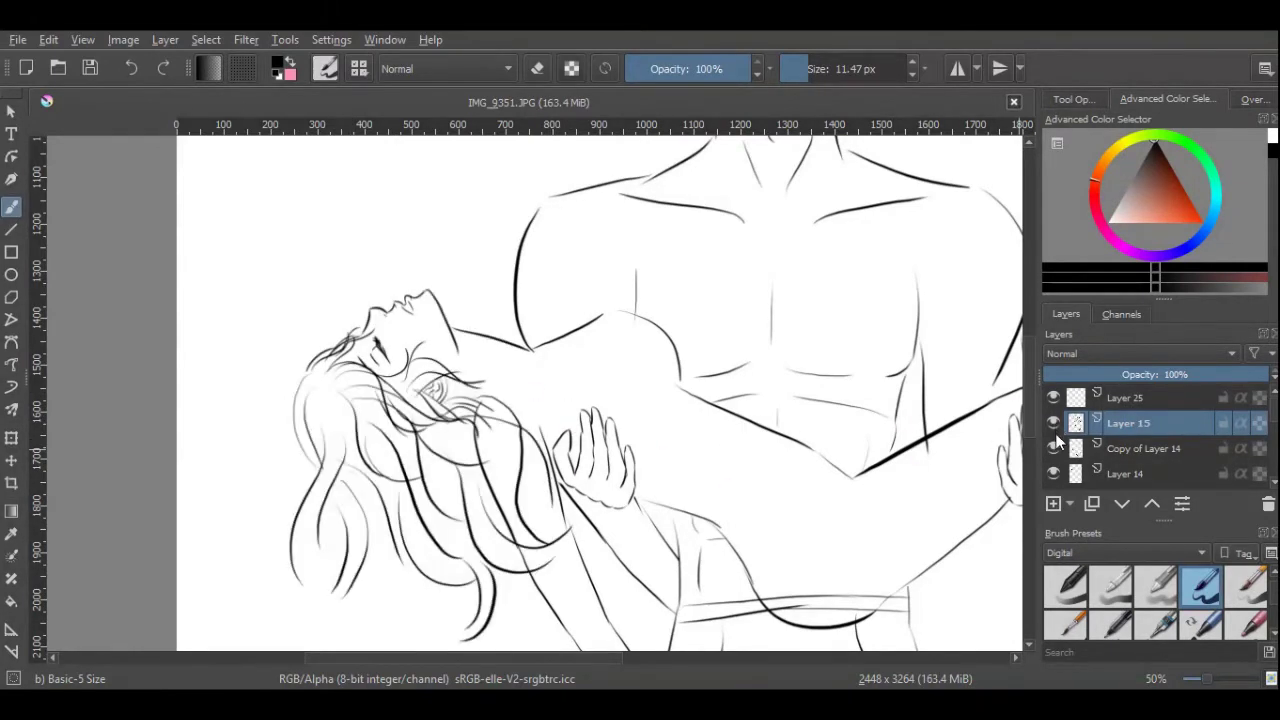
pyautogui.press('e')
pyautogui.moveTo(549, 538)
pyautogui.mouseDown()
pyautogui.moveTo(503, 473)
pyautogui.moveTo(540, 472)
pyautogui.mouseUp()
pyautogui.press('e')
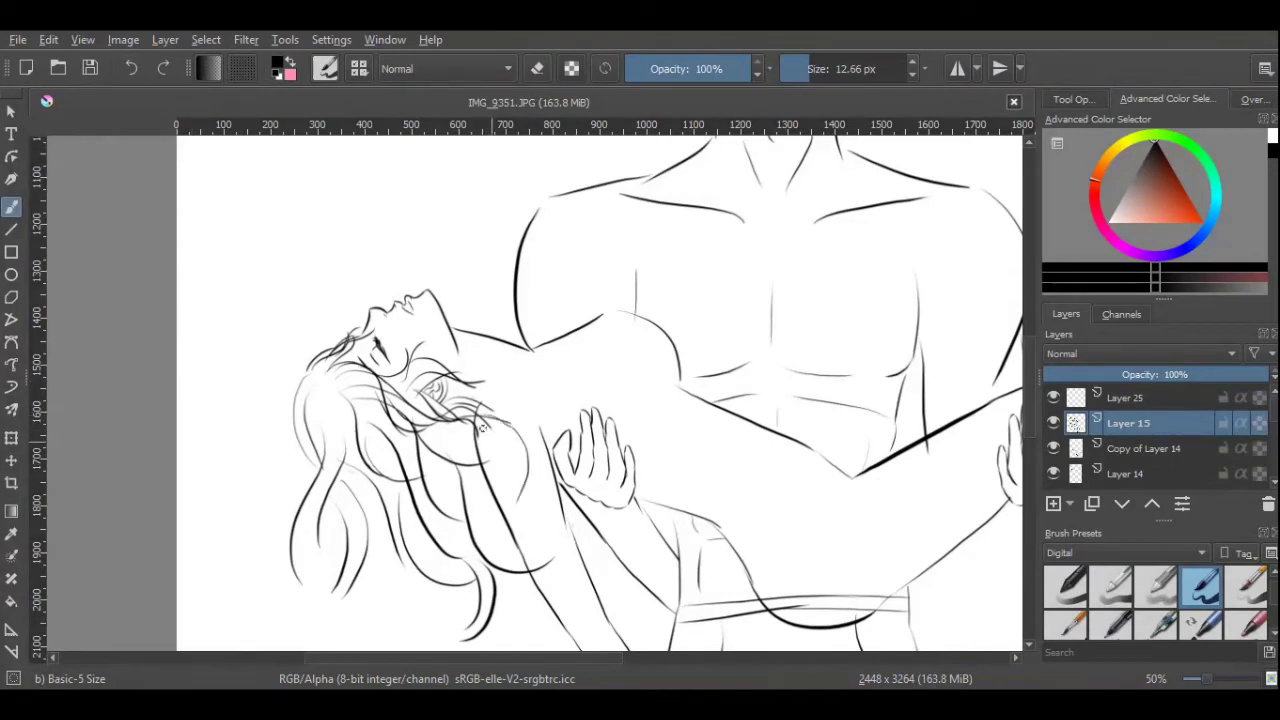
# Ink additional curved hair strands hanging below the woman's ear on Layer 15, undoing the stroke that misses.
pyautogui.scroll(5, 455, 388)
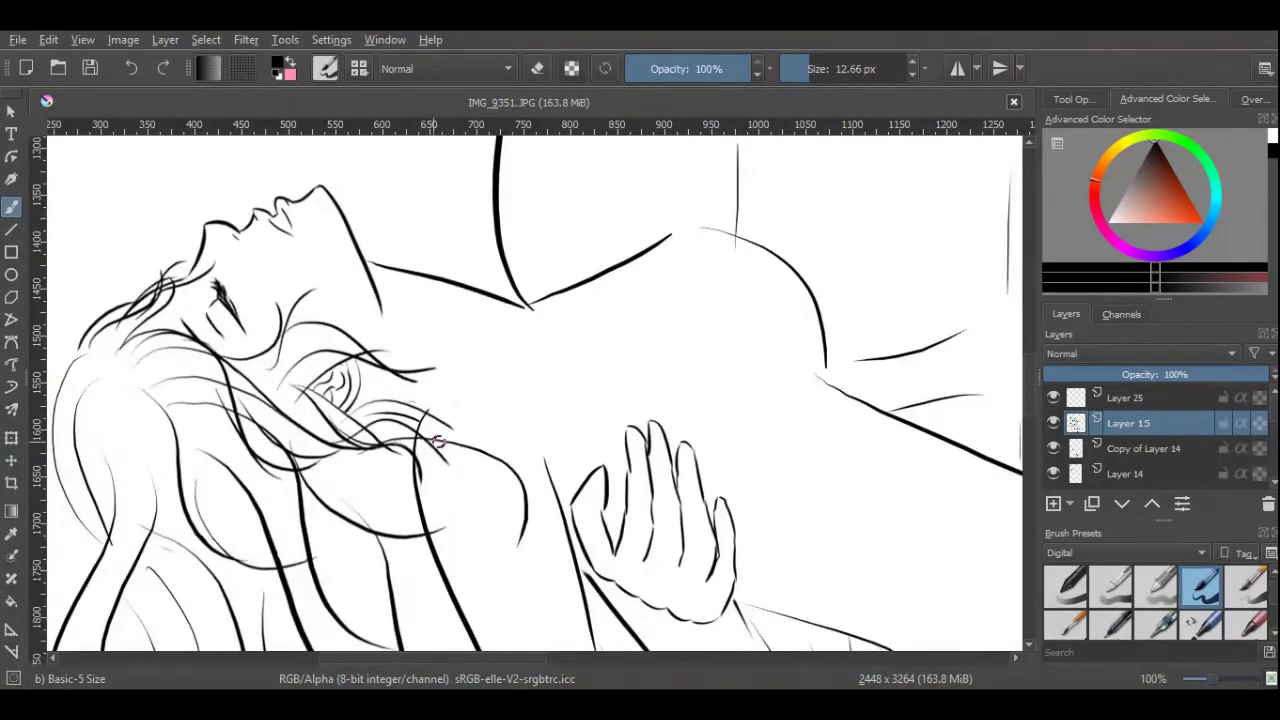
pyautogui.moveTo(435, 363); pyautogui.dragTo(550, 482)
pyautogui.moveTo(430, 362); pyautogui.dragTo(406, 558)
pyautogui.hotkey('ctrl', 'z')
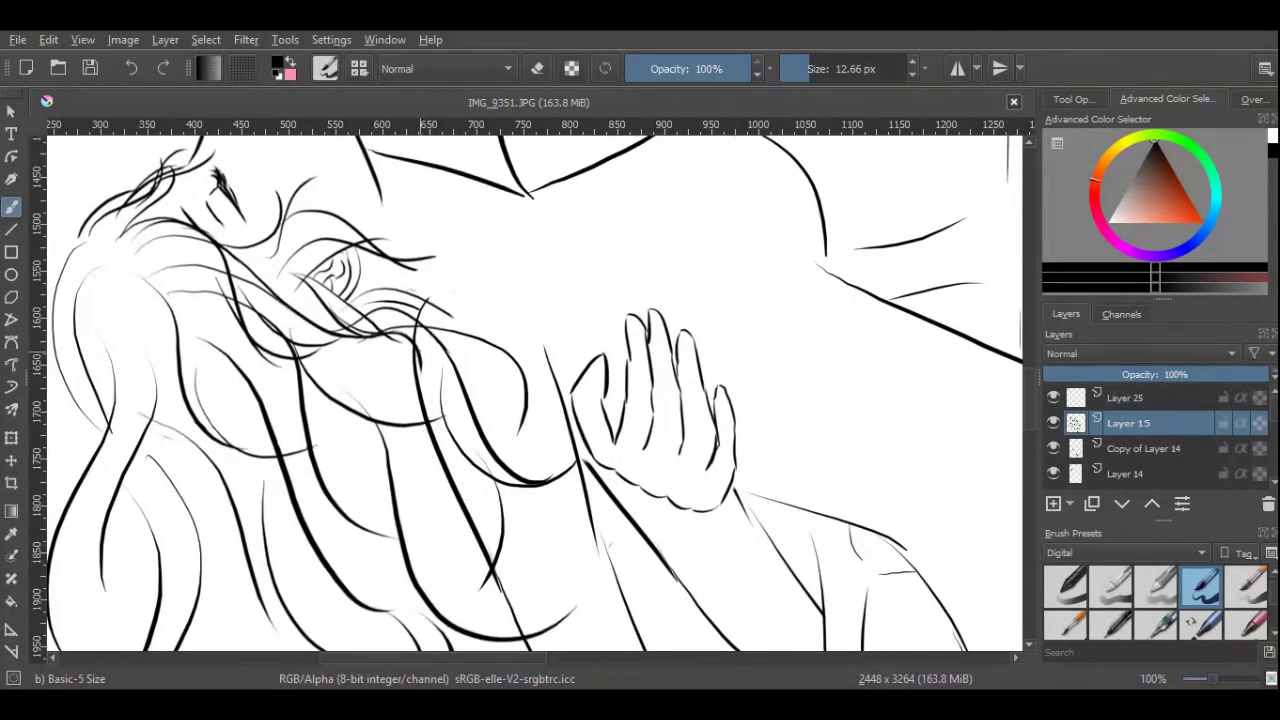
pyautogui.moveTo(415, 345); pyautogui.dragTo(378, 460)
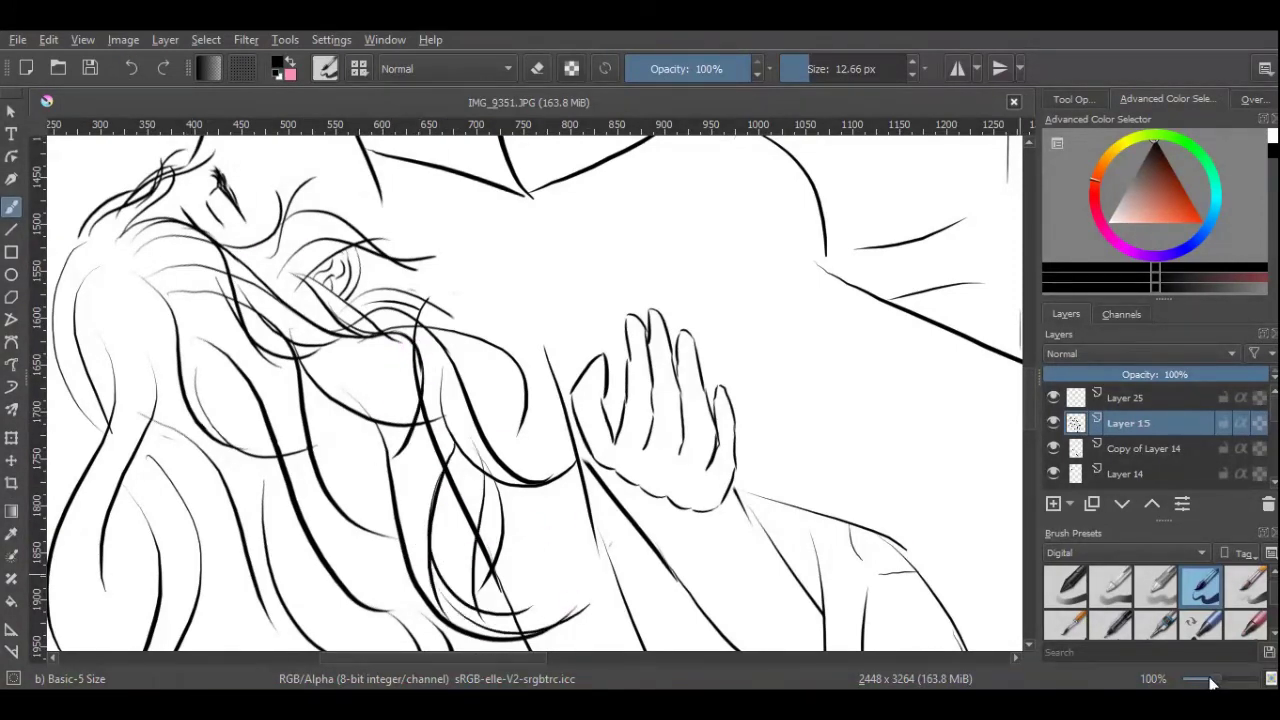
# Show the photographed pencil sketch beneath the line art and select Layer 25.
pyautogui.scroll(-2, 1210, 682)
pyautogui.scroll(-2, 1210, 682)
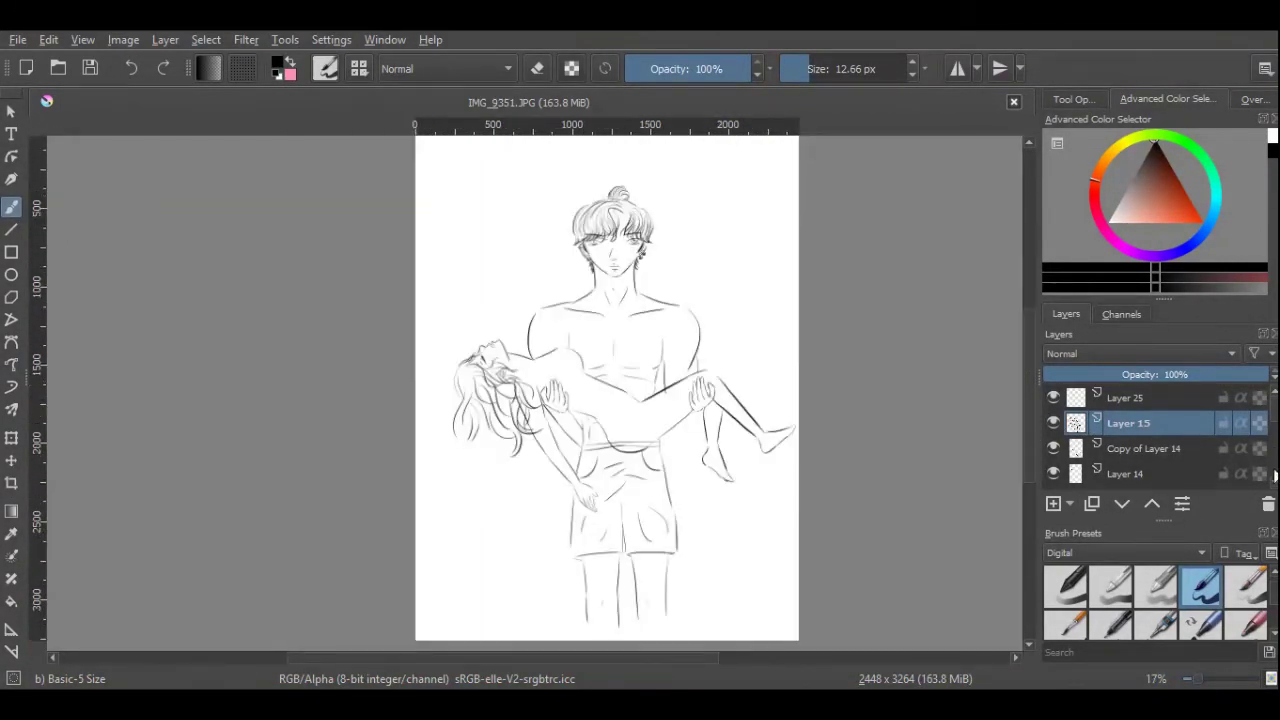
pyautogui.click(1130, 473)
pyautogui.click(1053, 473)
pyautogui.click(1128, 397)
pyautogui.press('1')
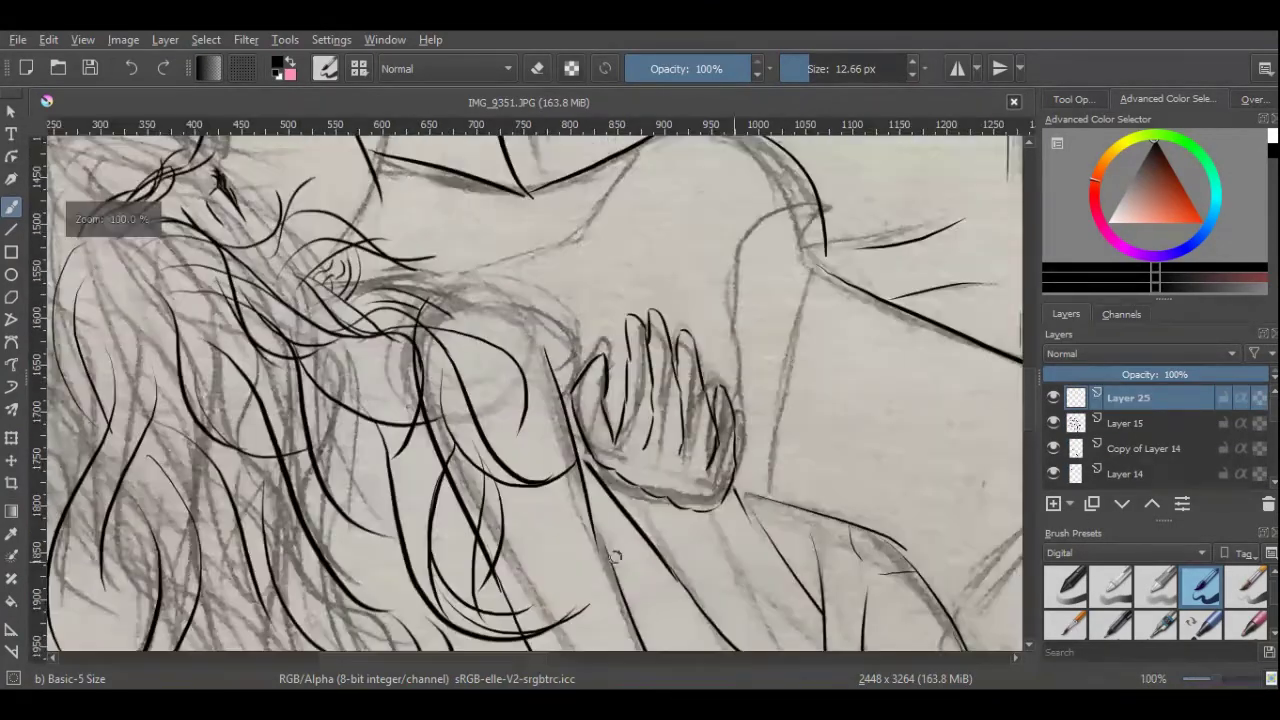
# On Layer 13, ink the short line under the woman's neck and the slanted line running down from her shoulder.
pyautogui.moveTo(614, 557)
pyautogui.mouseDown()
pyautogui.moveTo(300, 560)
pyautogui.moveTo(483, 523)
pyautogui.mouseUp()
pyautogui.scroll(-1, 1272, 497)
pyautogui.click(1128, 448)
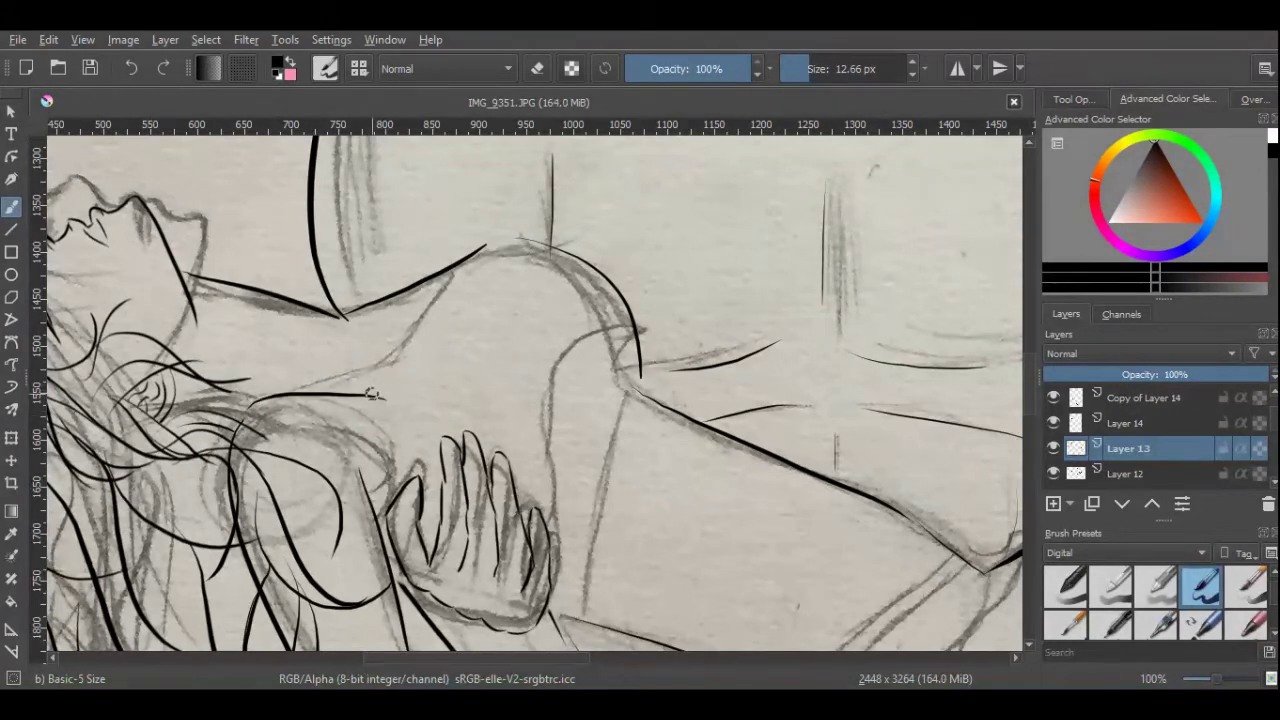
pyautogui.moveTo(373, 390)
pyautogui.mouseDown()
pyautogui.moveTo(453, 288)
pyautogui.moveTo(383, 392)
pyautogui.mouseUp()
pyautogui.click(130, 68)
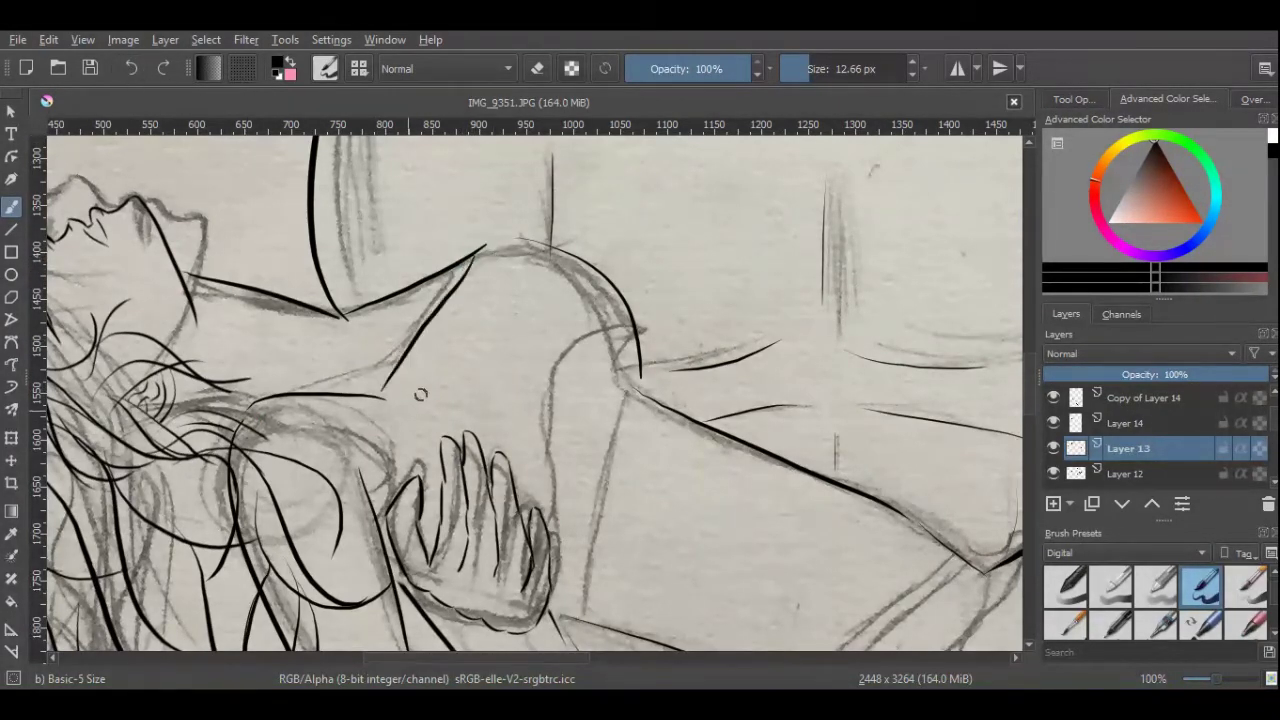
pyautogui.click(131, 68)
pyautogui.moveTo(470, 257); pyautogui.dragTo(385, 390)
# Add a new layer above Layer 13 and ink the pointed contour at the chest, undoing strokes that miss the sketch.
pyautogui.click(1220, 678)
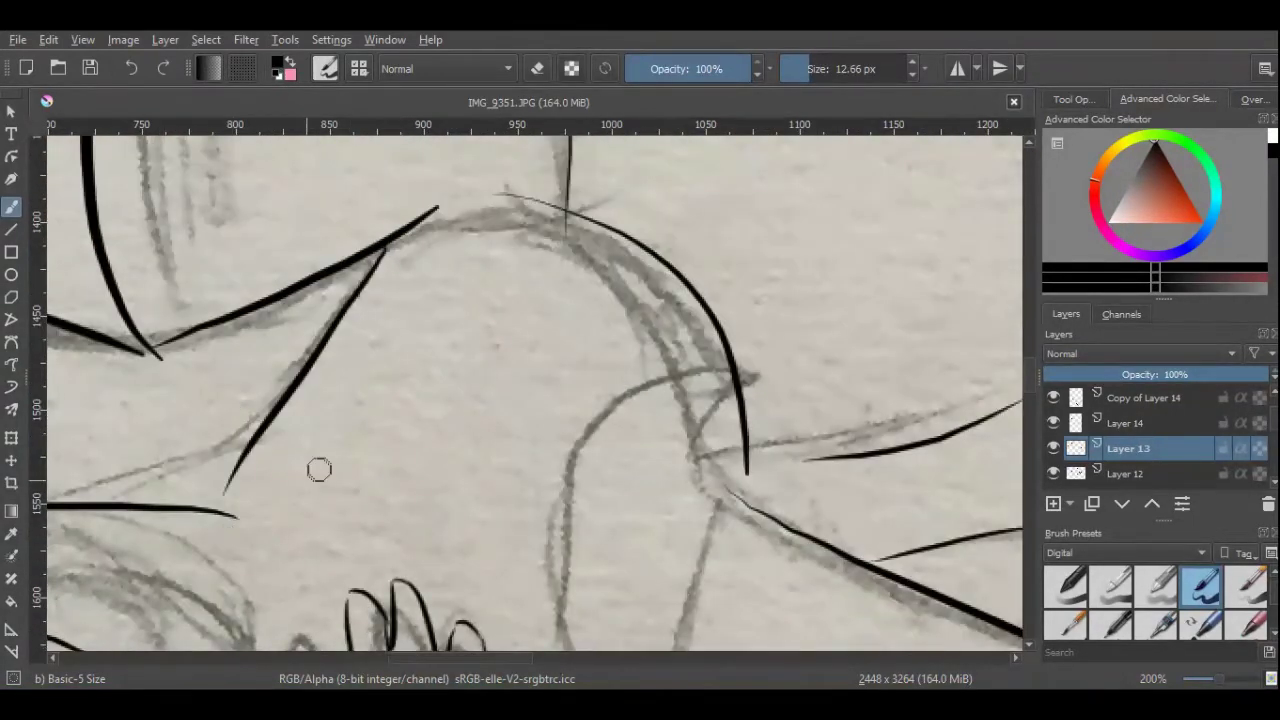
pyautogui.scroll(-1, 957, 395)
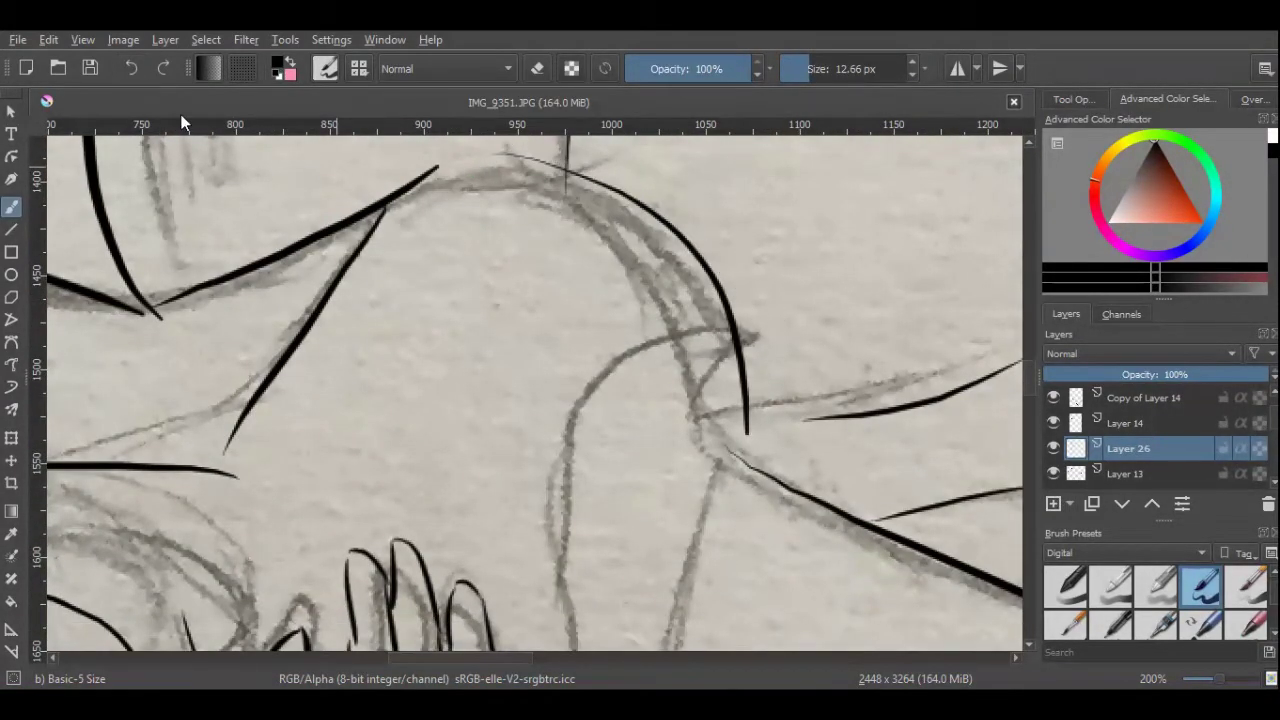
pyautogui.moveTo(689, 271)
pyautogui.mouseDown()
pyautogui.moveTo(809, 360)
pyautogui.moveTo(773, 308)
pyautogui.mouseUp()
pyautogui.hotkey('ctrl', 'z')
pyautogui.moveTo(705, 262)
pyautogui.mouseDown()
pyautogui.moveTo(757, 351)
pyautogui.moveTo(788, 356)
pyautogui.mouseUp()
pyautogui.hotkey('ctrl', 'z')
pyautogui.hotkey('ctrl', 'z')
pyautogui.moveTo(725, 300); pyautogui.dragTo(748, 450)
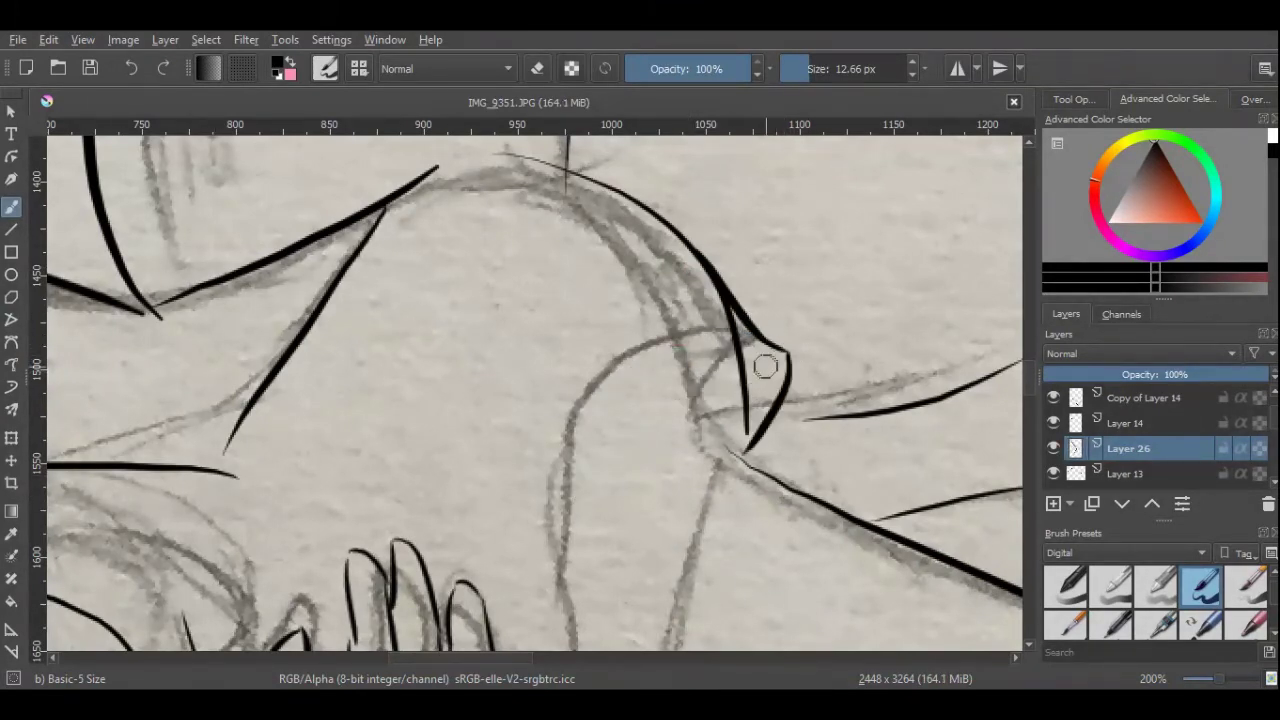
# On Layer 26, ink the garment edge running past the hand and the slanted line facing it.
pyautogui.scroll(-5, 765, 366)
pyautogui.moveTo(548, 200); pyautogui.dragTo(625, 625)
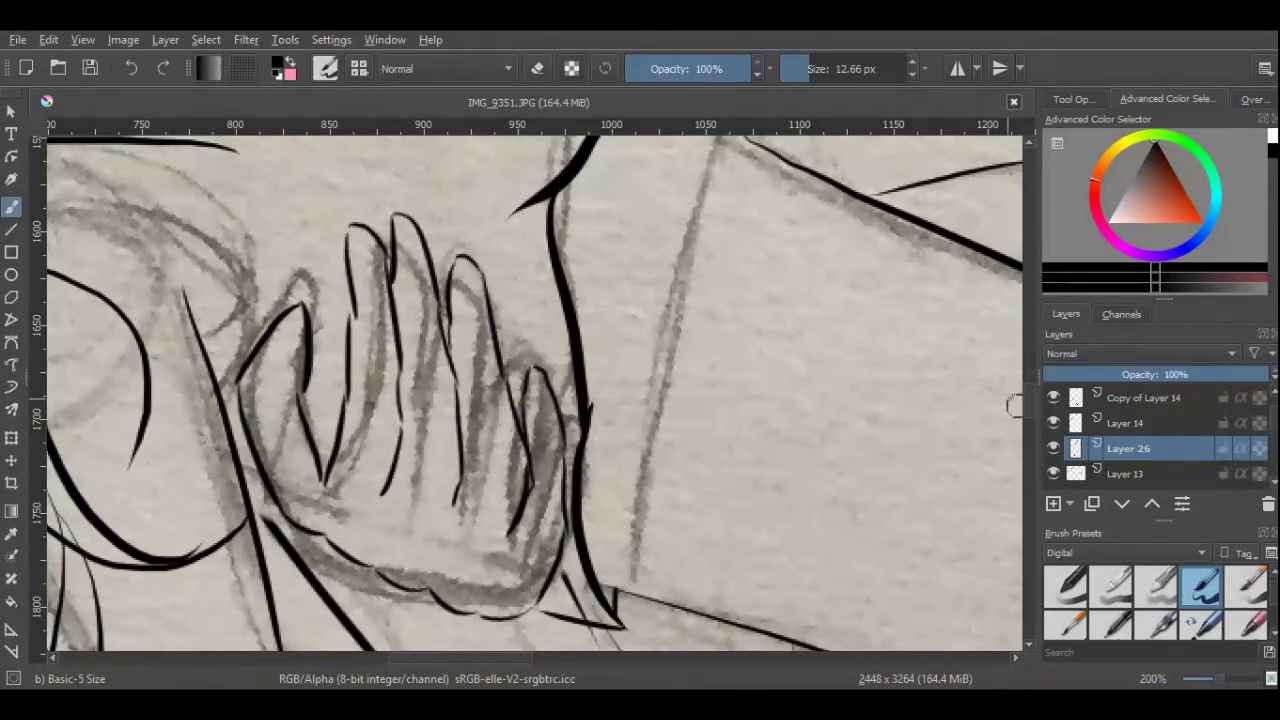
pyautogui.scroll(1, 1013, 405)
pyautogui.moveTo(742, 188); pyautogui.dragTo(622, 580)
pyautogui.moveTo(1200, 680)
pyautogui.mouseDown()
pyautogui.moveTo(1222, 680)
pyautogui.moveTo(1193, 680)
pyautogui.mouseUp()
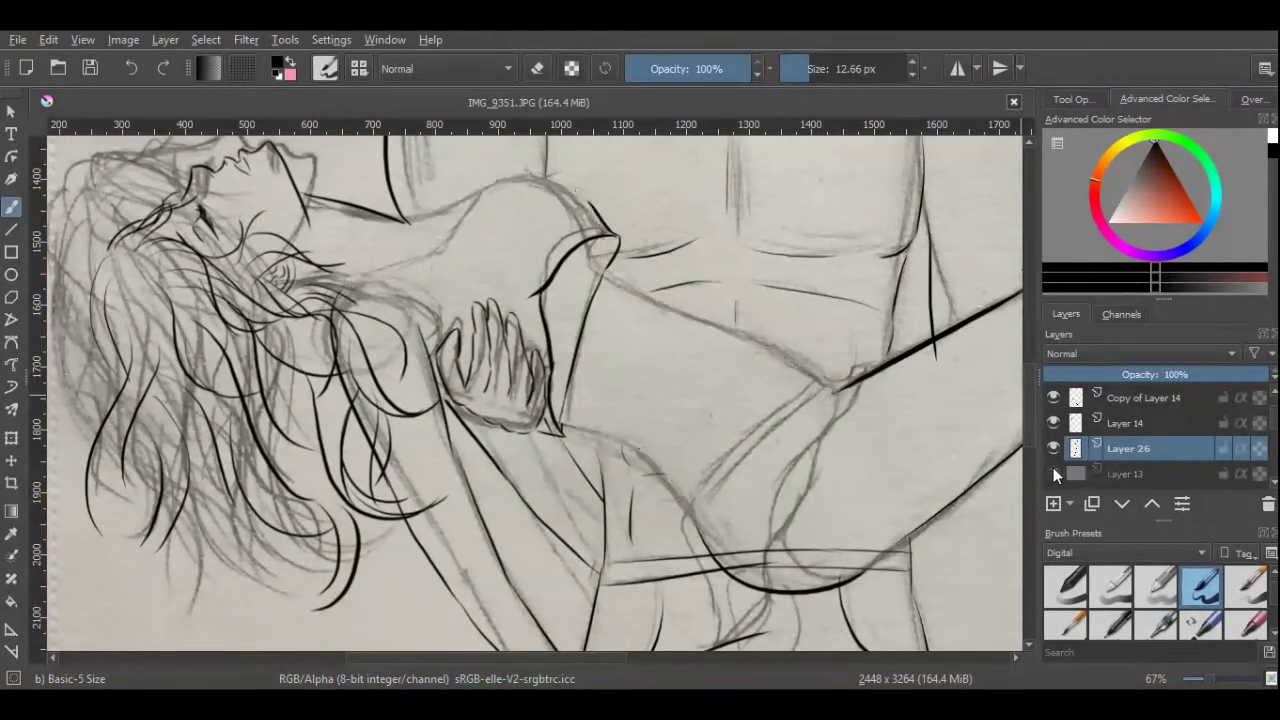
# Erase the old chest curve inside the new pointed contour on Layer 13 with a 29.29 px eraser.
pyautogui.click(1120, 474)
pyautogui.hotkey('ctrl', '+')
pyautogui.scroll(1, 1090, 590)
pyautogui.click(1067, 585)
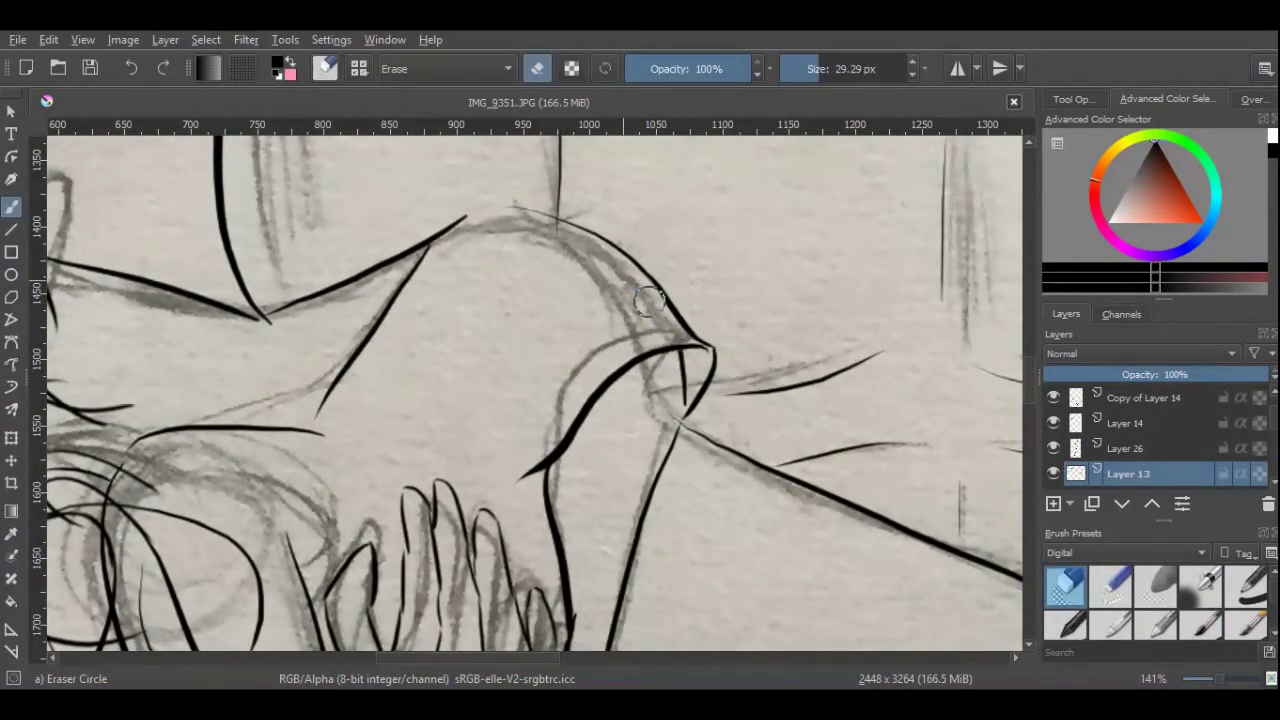
pyautogui.scroll(-5, 1027, 362)
pyautogui.scroll(-2, 1027, 362)
# Ink two parallel diagonal lines from the bend of the waist down to the hip on Layer 13 at 13.92 px.
pyautogui.moveTo(1203, 680); pyautogui.dragTo(1214, 672)
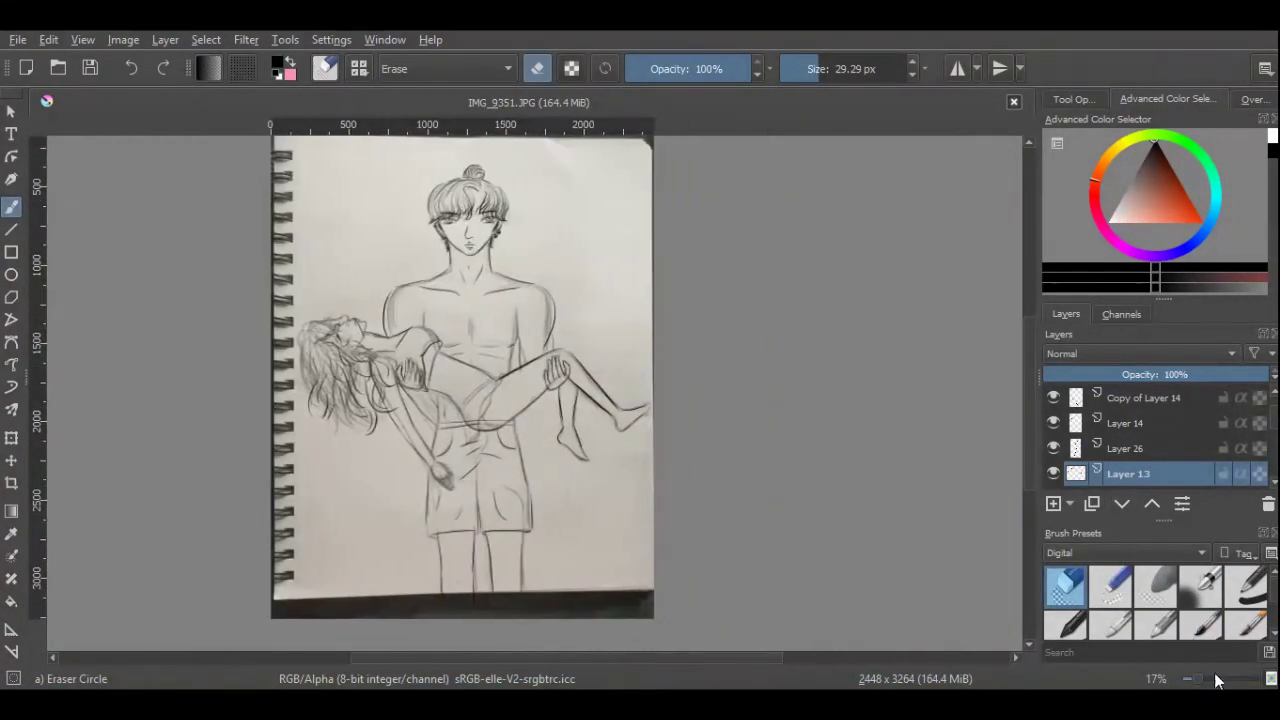
pyautogui.scroll(6, 624, 660)
pyautogui.scroll(-2, 624, 660)
pyautogui.moveTo(880, 68); pyautogui.dragTo(838, 89)
pyautogui.scroll(-1, 1129, 462)
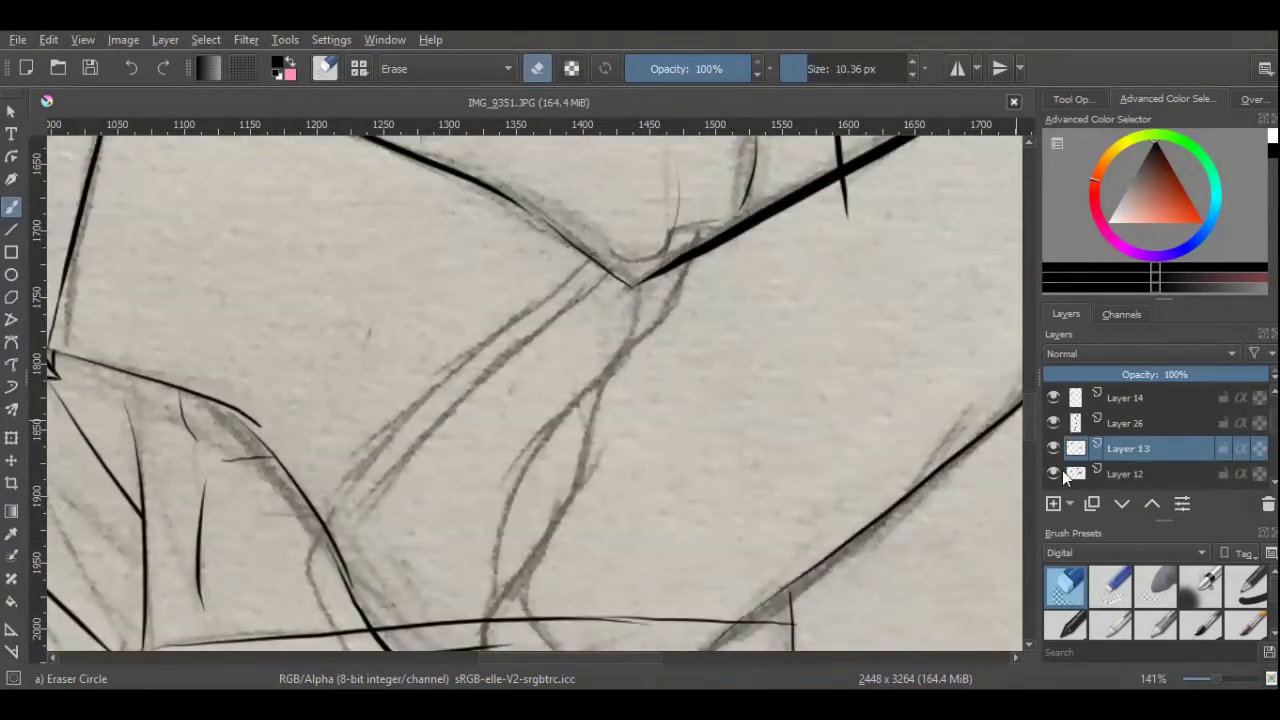
pyautogui.press('/')
pyautogui.moveTo(592, 265)
pyautogui.mouseDown()
pyautogui.moveTo(557, 277)
pyautogui.moveTo(315, 505)
pyautogui.mouseUp()
pyautogui.moveTo(610, 275); pyautogui.dragTo(322, 520)
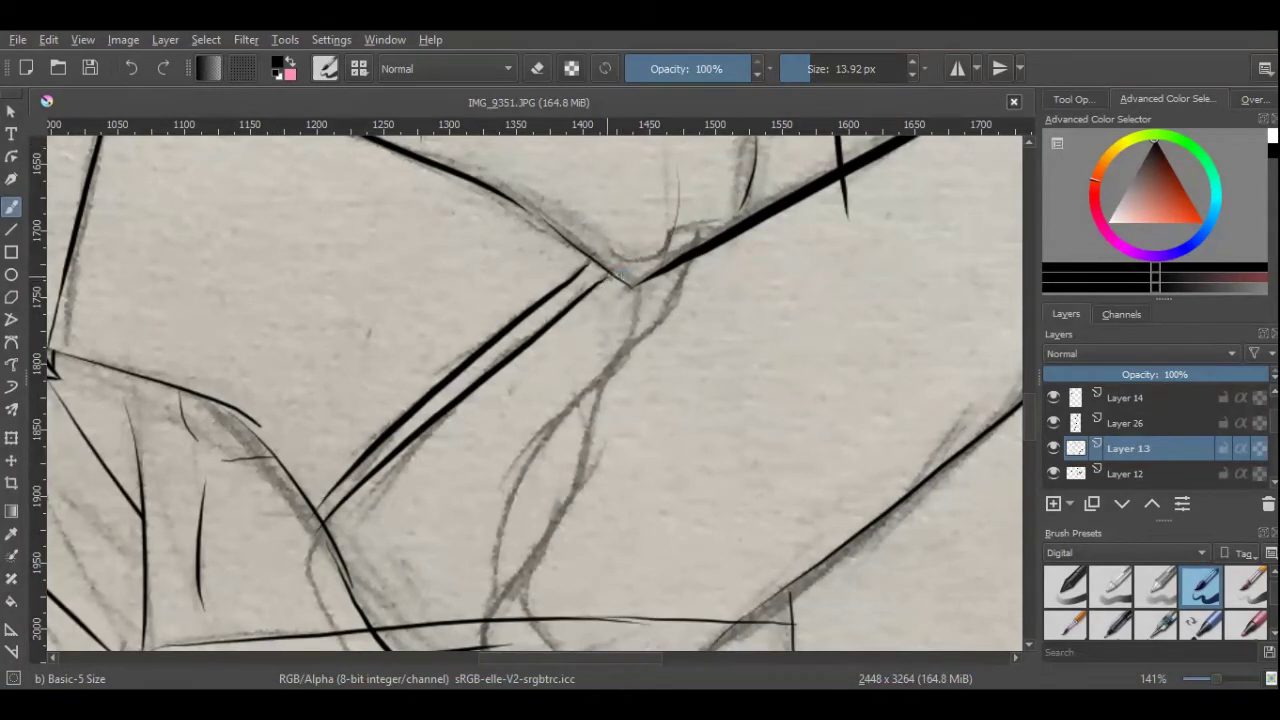
# Ink the long wavy fold across the waistband and the hanging fabric edge at the hip on Layer 13.
pyautogui.scroll(-2, 867, 412)
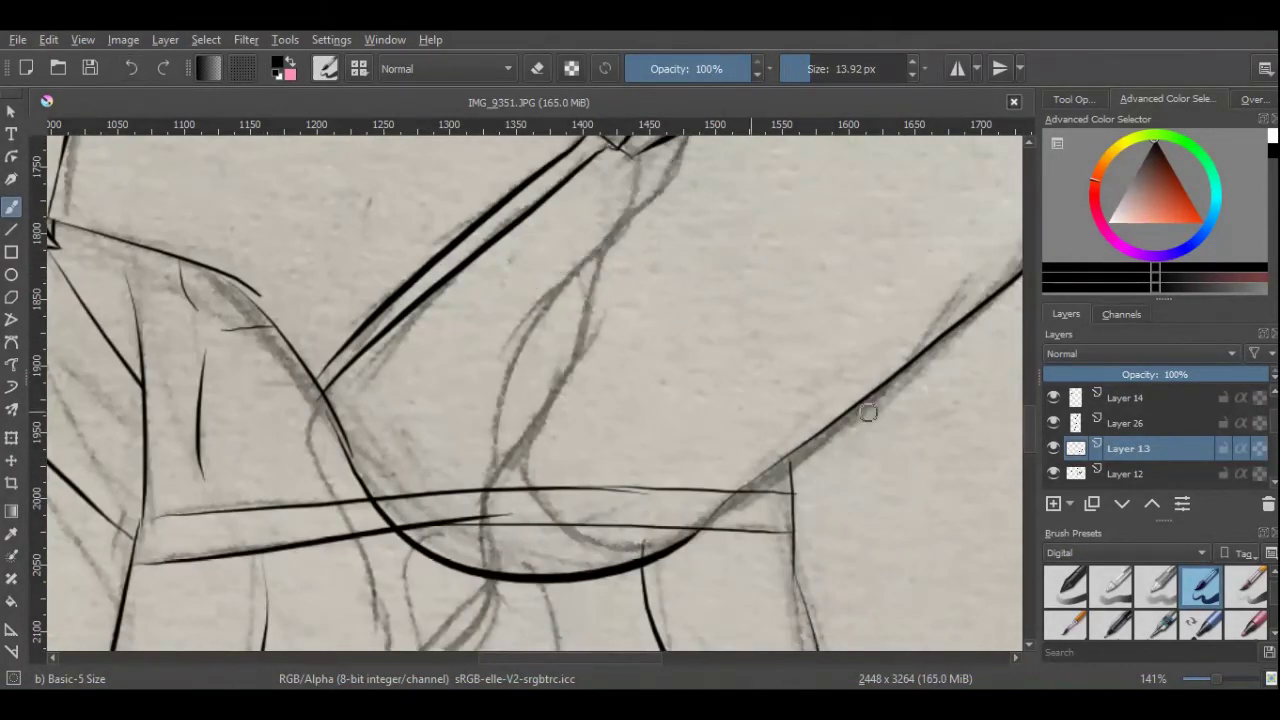
pyautogui.scroll(1, 867, 412)
pyautogui.moveTo(705, 150); pyautogui.dragTo(480, 445)
pyautogui.moveTo(330, 445); pyautogui.dragTo(400, 625)
pyautogui.scroll(-3, 400, 600)
pyautogui.moveTo(365, 428); pyautogui.dragTo(380, 572)
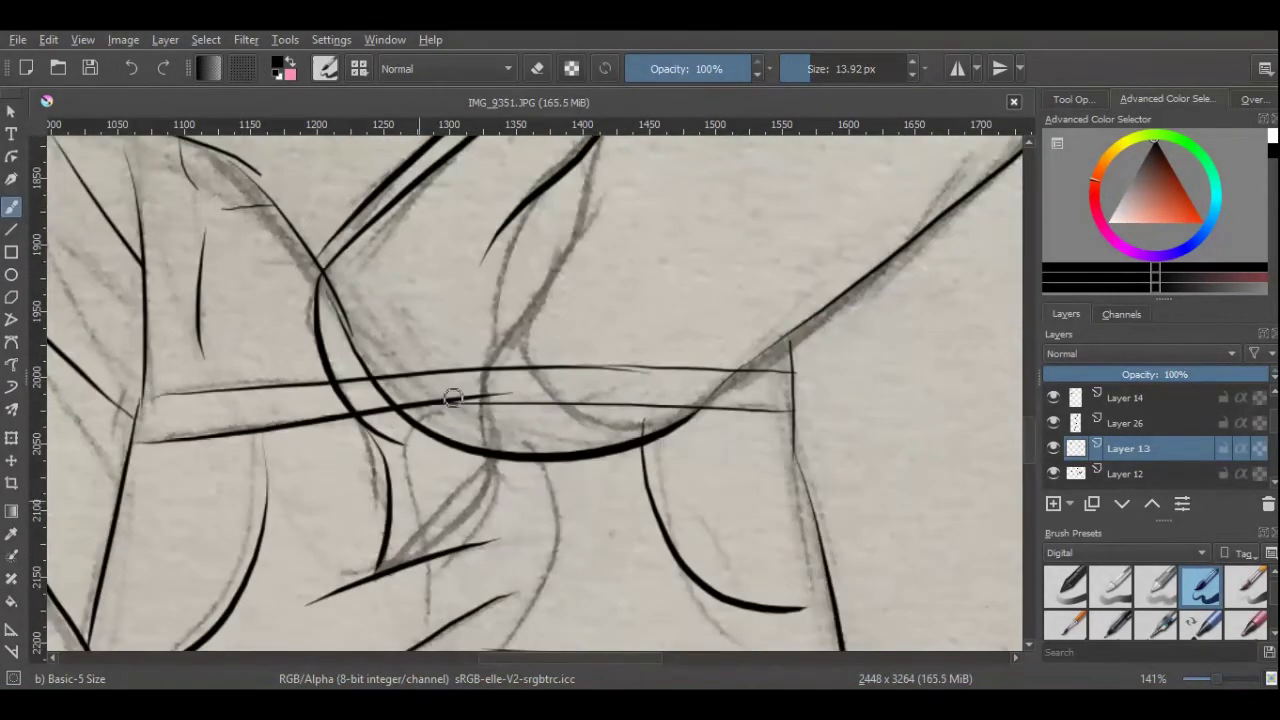
pyautogui.moveTo(528, 207); pyautogui.dragTo(474, 498)
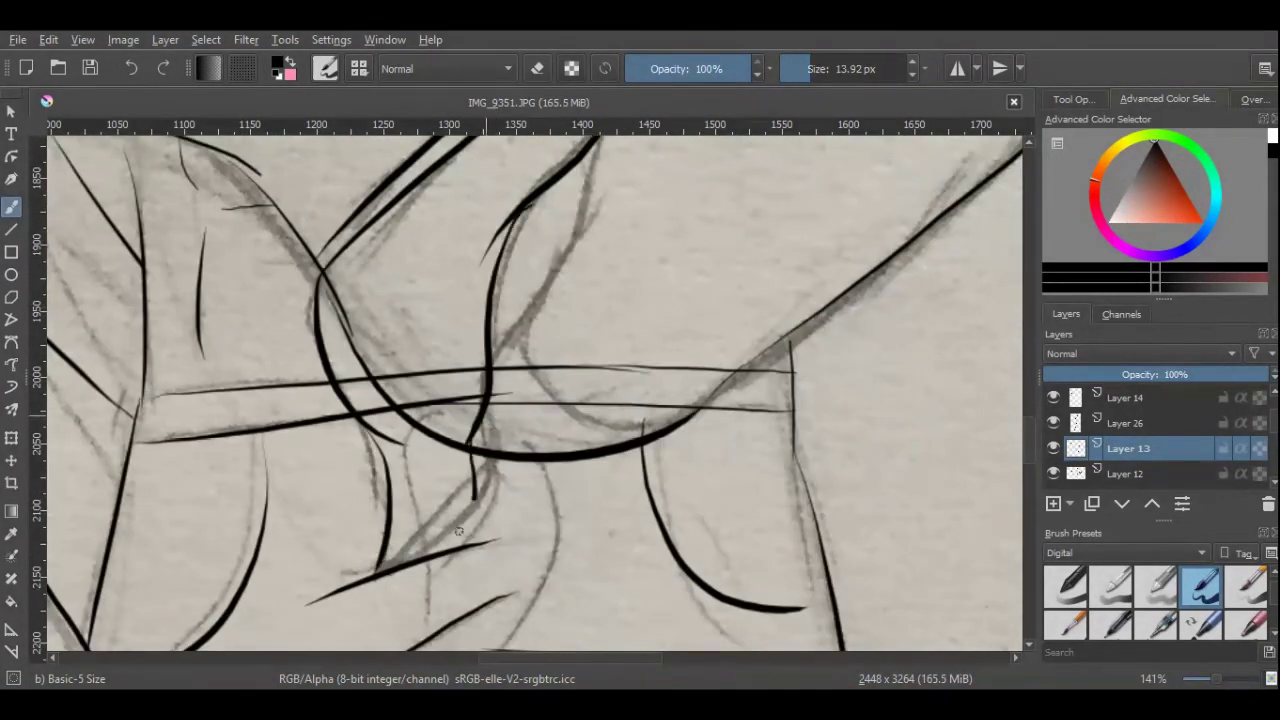
# Undo the last fold stroke and ink the lower end of the drape tapering to a point below the waistband.
pyautogui.click(131, 68)
pyautogui.moveTo(465, 440); pyautogui.dragTo(410, 562)
pyautogui.moveTo(460, 448); pyautogui.dragTo(385, 565)
pyautogui.moveTo(494, 462); pyautogui.dragTo(456, 533)
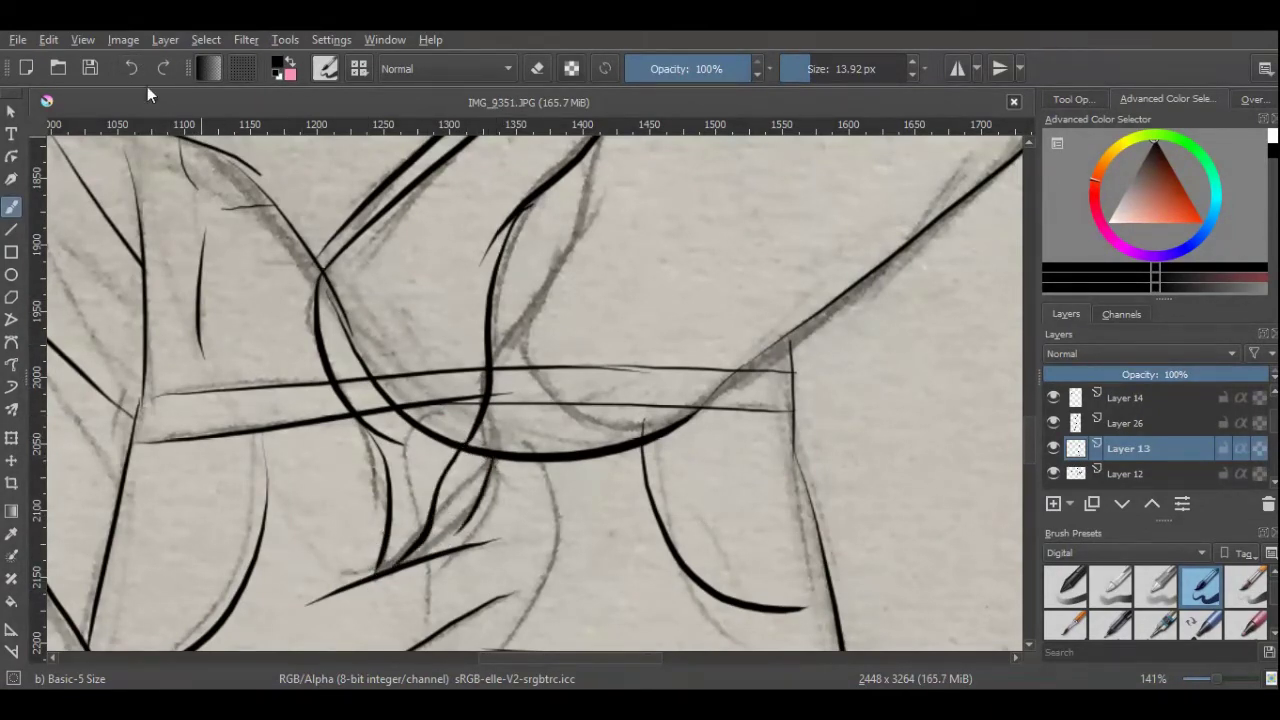
# Ink the inner curved fold crossing the waistband and the small gathered fabric at the bend of the waist.
pyautogui.scroll(3, 837, 365)
pyautogui.moveTo(512, 333); pyautogui.dragTo(598, 522)
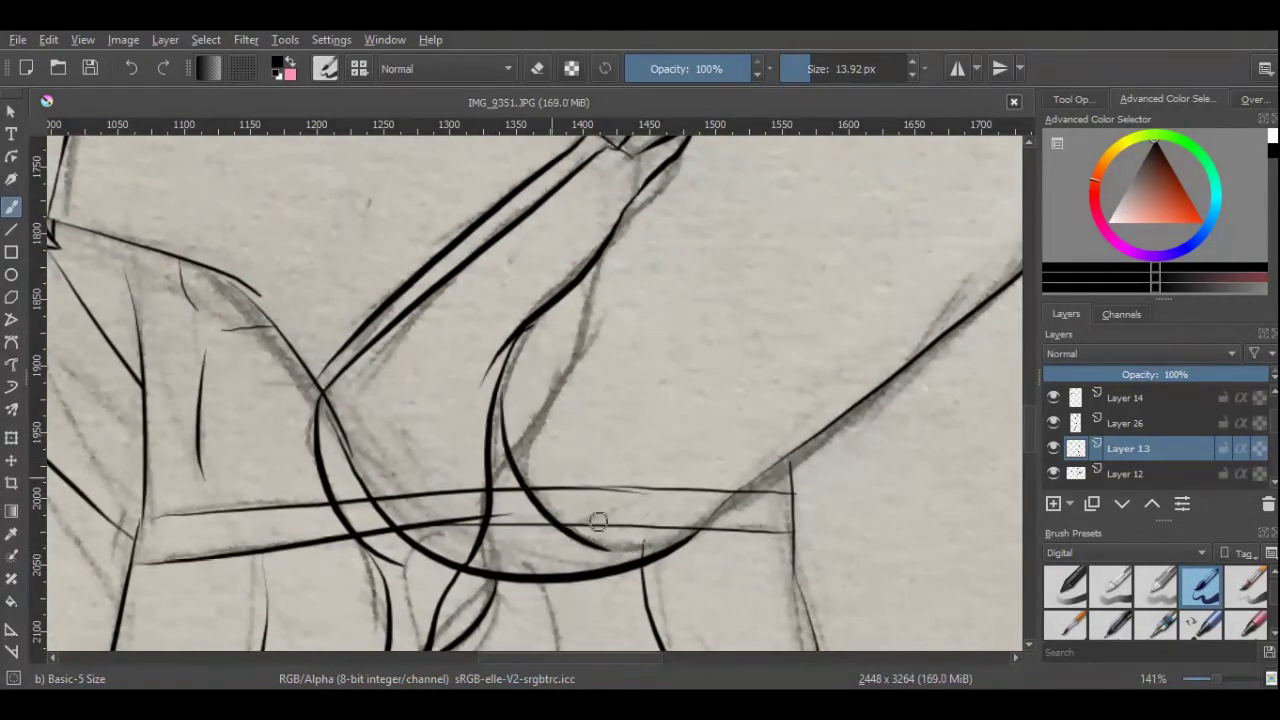
pyautogui.hotkey('ctrl', 'z')
pyautogui.moveTo(505, 468); pyautogui.dragTo(650, 586)
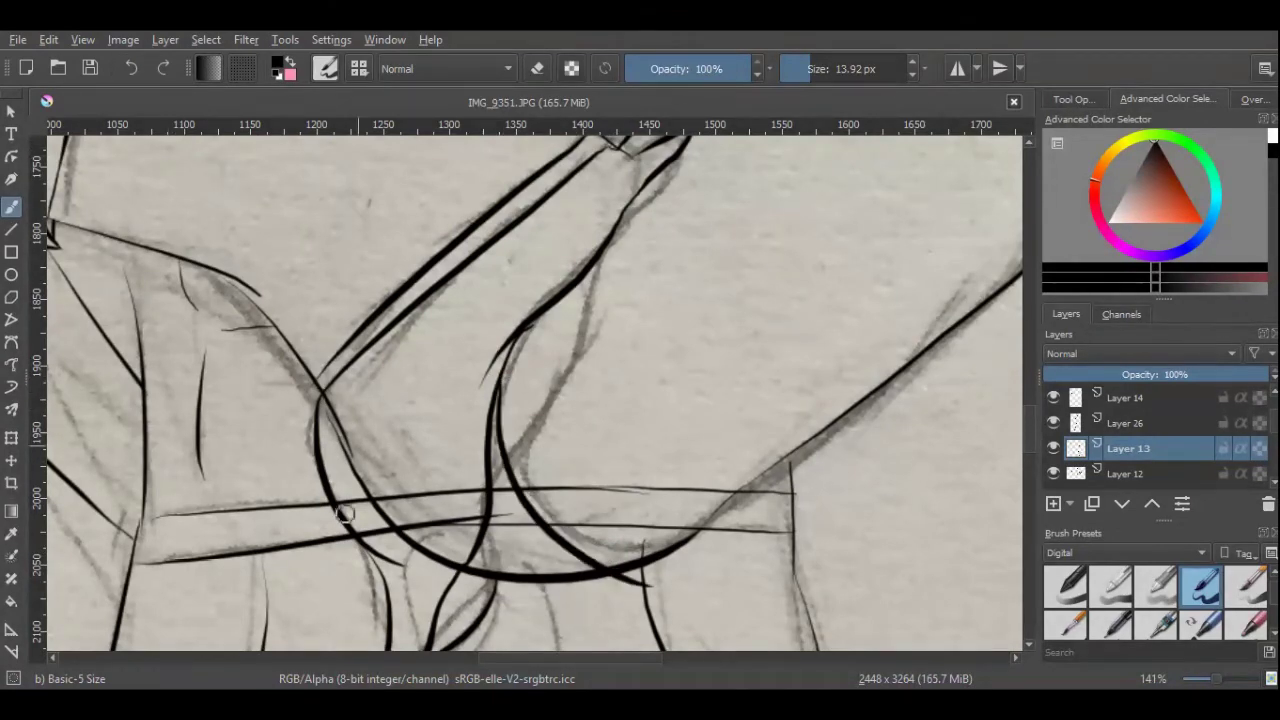
pyautogui.click(138, 72)
pyautogui.click(154, 78)
pyautogui.hotkey('ctrl', 'z')
pyautogui.hotkey('ctrl', 'shift', 'z')
pyautogui.scroll(4, 787, 436)
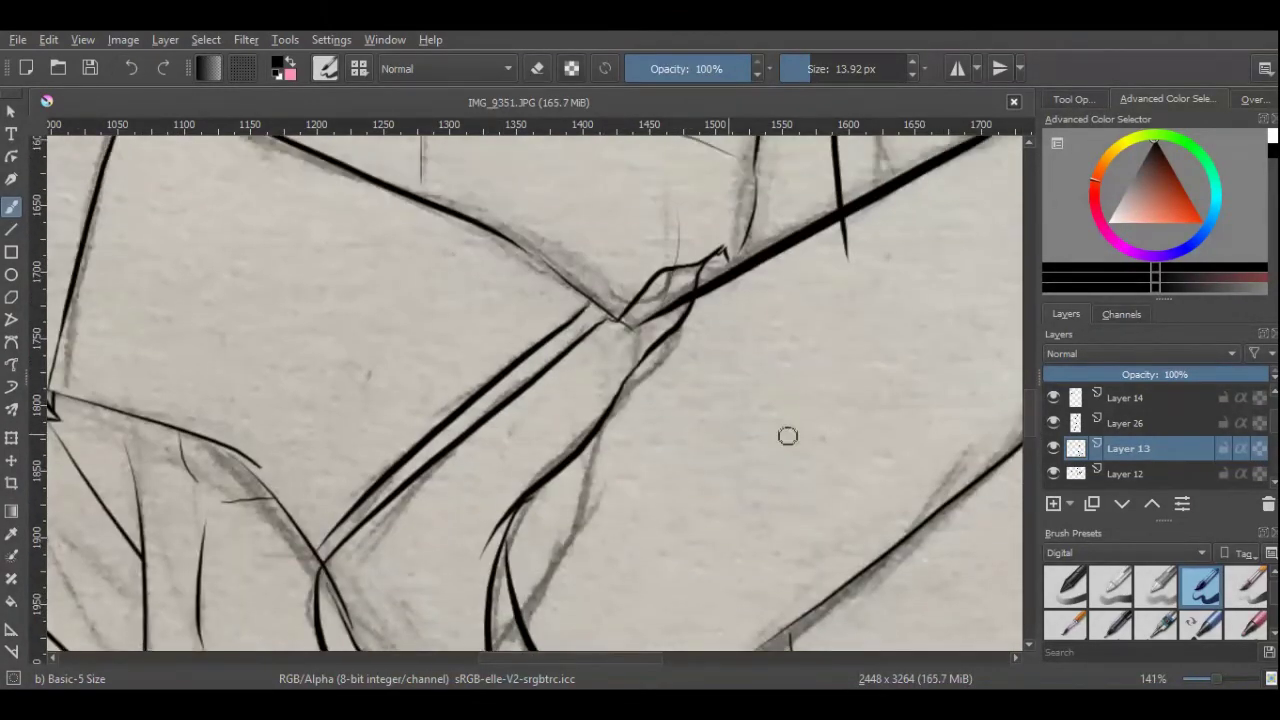
# Erase the hip outline covered by the draped fabric on Layer 12 with a 50 px eraser.
pyautogui.moveTo(1214, 676); pyautogui.dragTo(1211, 680)
pyautogui.click(1128, 473)
pyautogui.click(1065, 585)
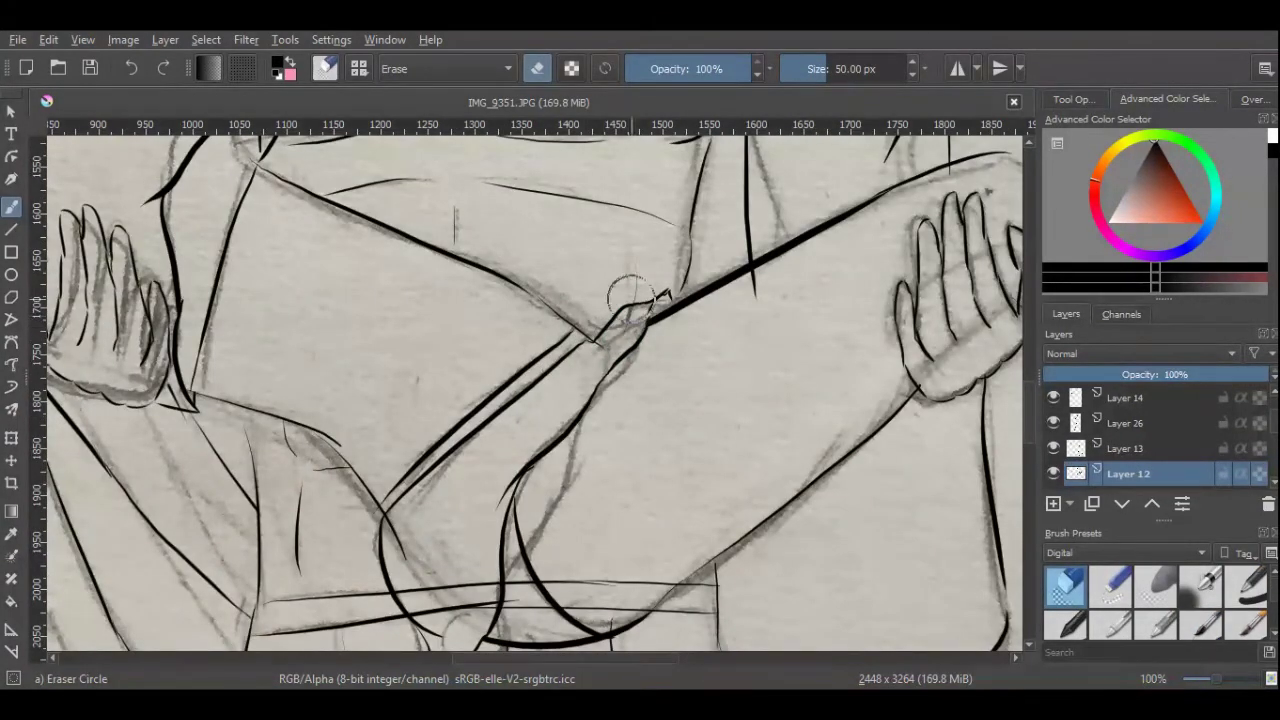
pyautogui.scroll(-2, 630, 295)
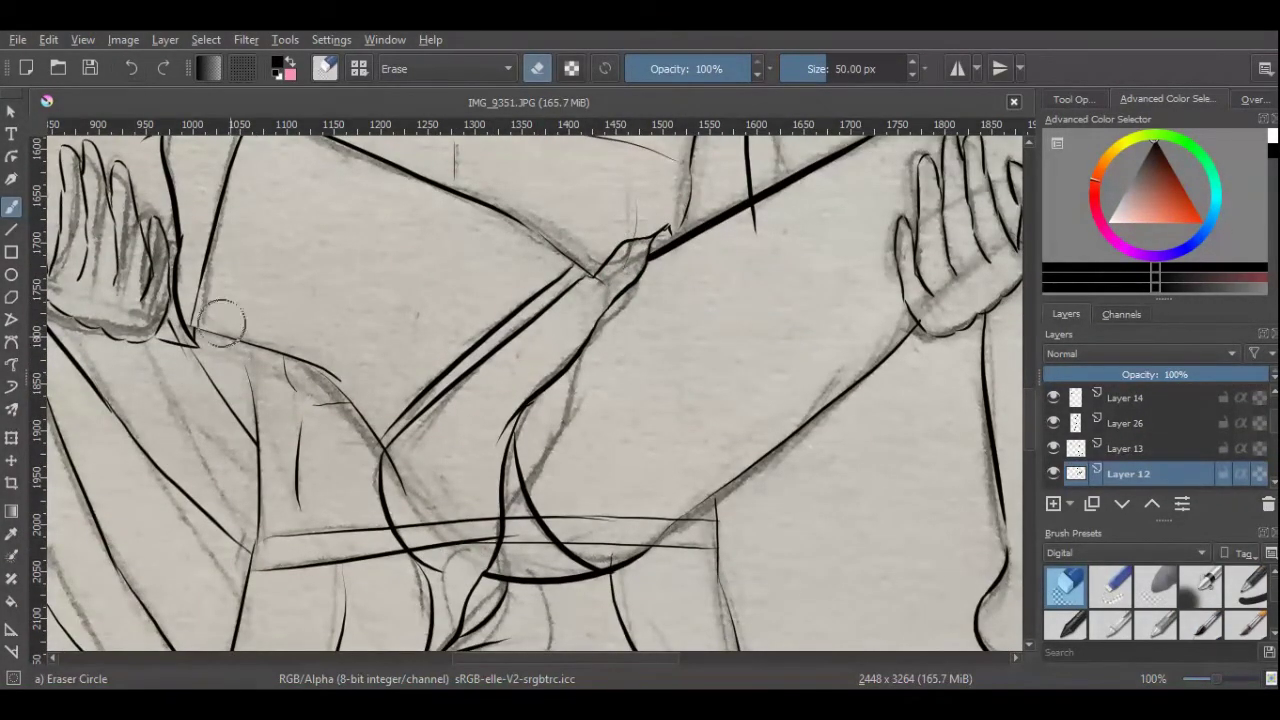
# Trim the leftover line ends around the hip on Layer 13 with the eraser reduced to 12.66 px.
pyautogui.click(1066, 458)
pyautogui.press('[')
pyautogui.press('[')
pyautogui.press('[')
pyautogui.press('[')
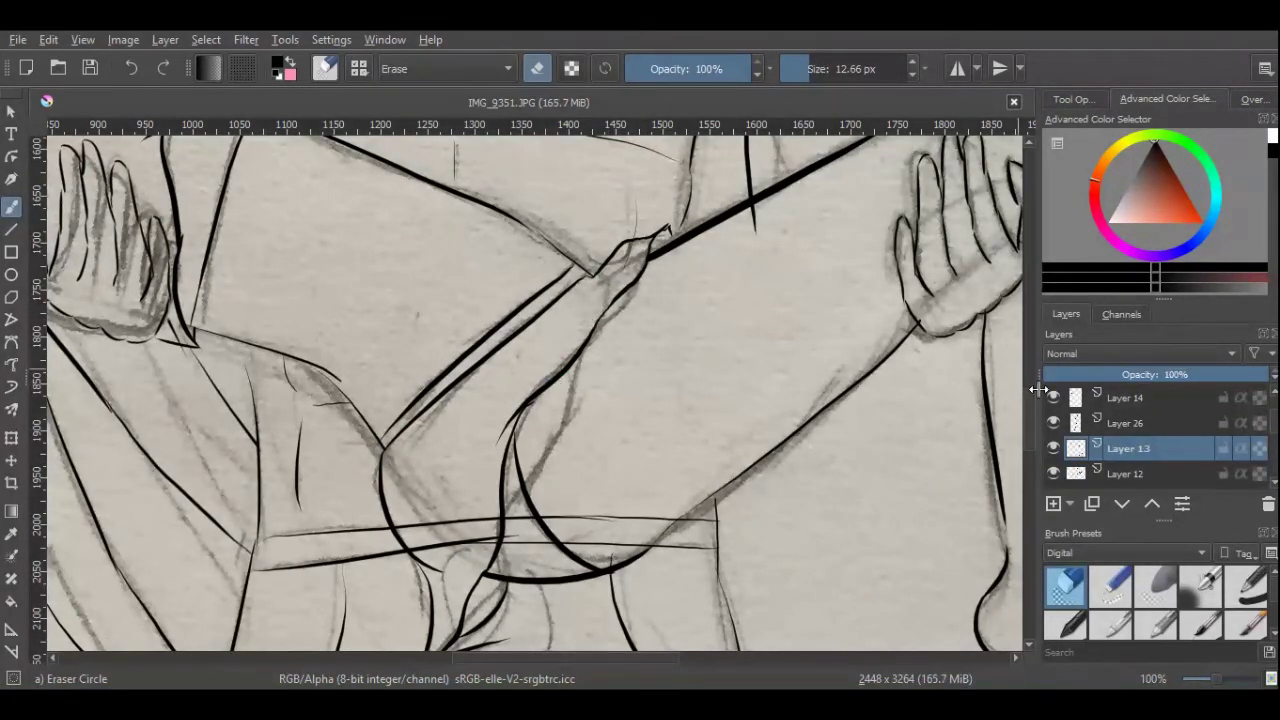
# Add a new layer directly above Layer 14 and switch to the inking brush at 16.70 px.
pyautogui.scroll(3, 556, 640)
pyautogui.hscroll(-5, 556, 657)
pyautogui.scroll(1, 1070, 435)
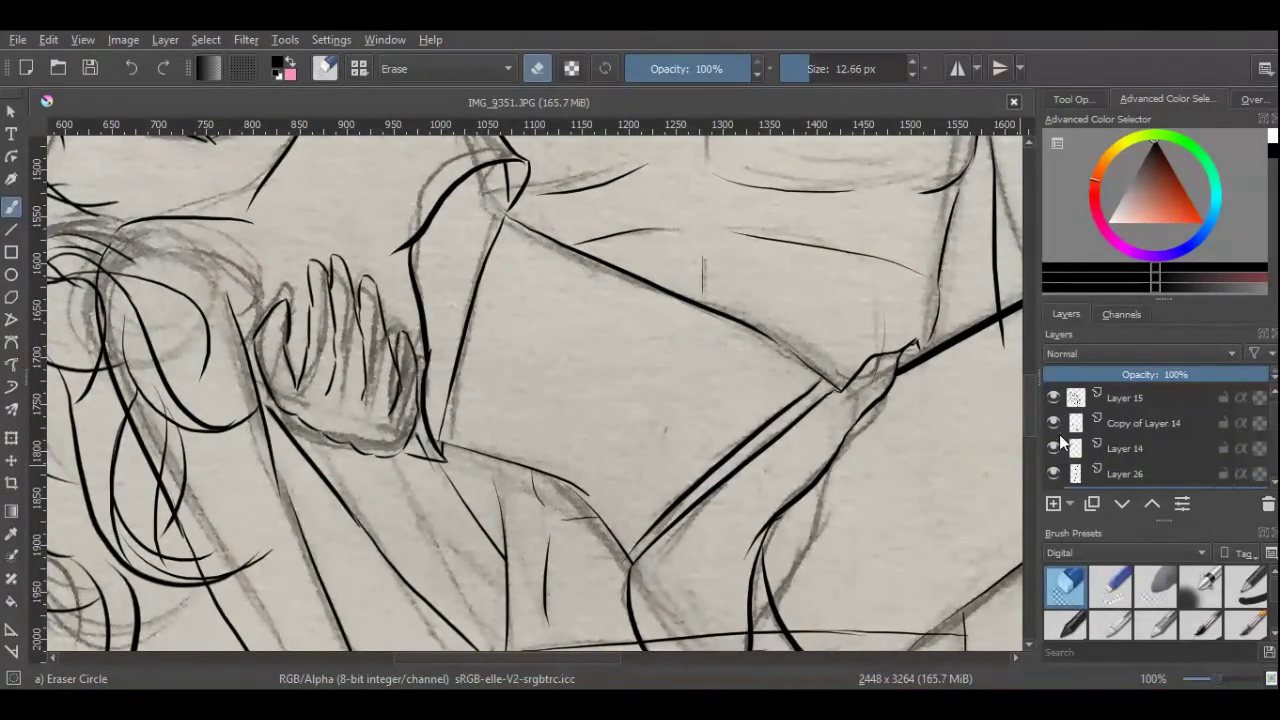
pyautogui.click(1058, 424)
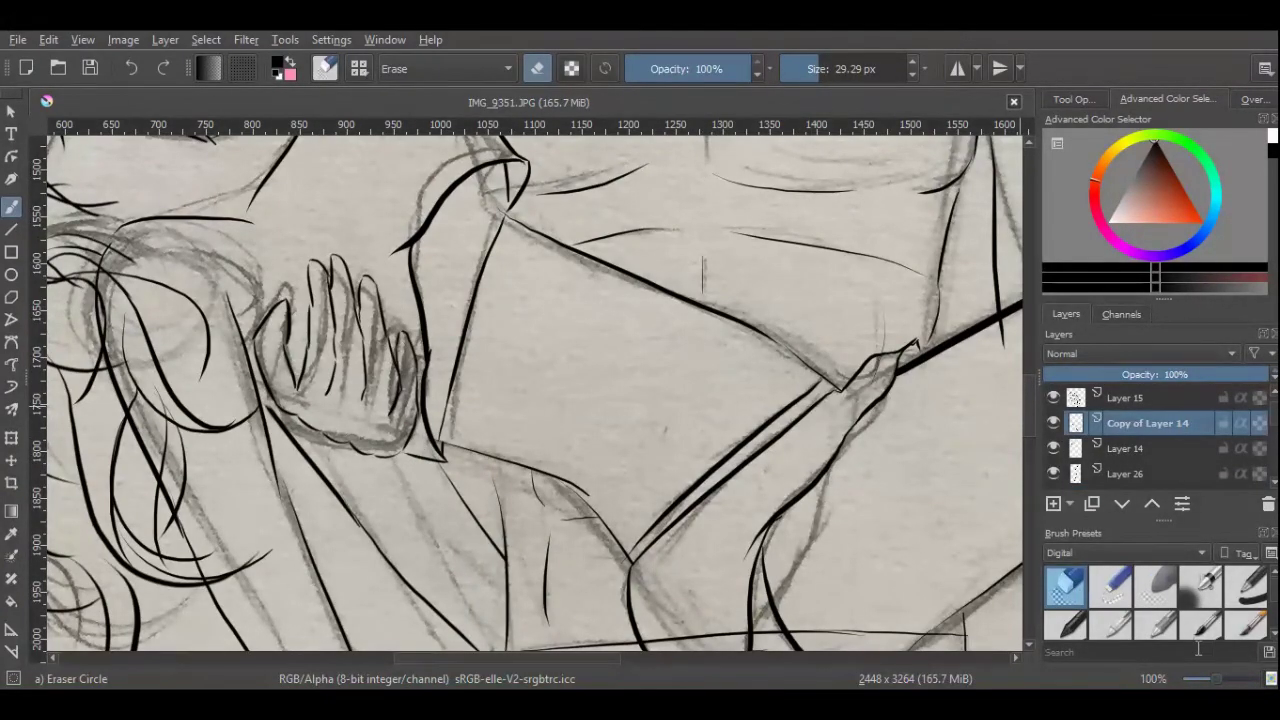
pyautogui.scroll(-5, 1033, 421)
pyautogui.press('Insert')
pyautogui.press('/')
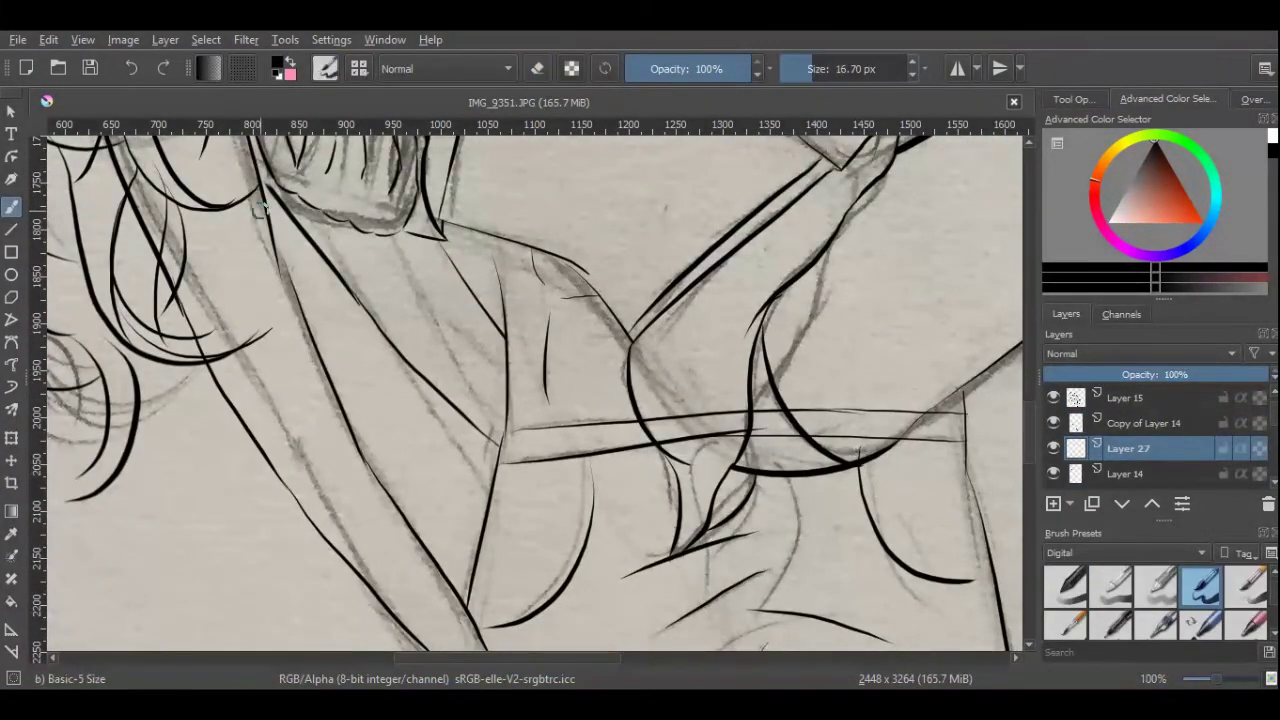
# Ink both forearm contours down to the wrist on Layer 27, reducing the brush to 8.36 px.
pyautogui.scroll(3, 262, 210)
pyautogui.click(1054, 473)
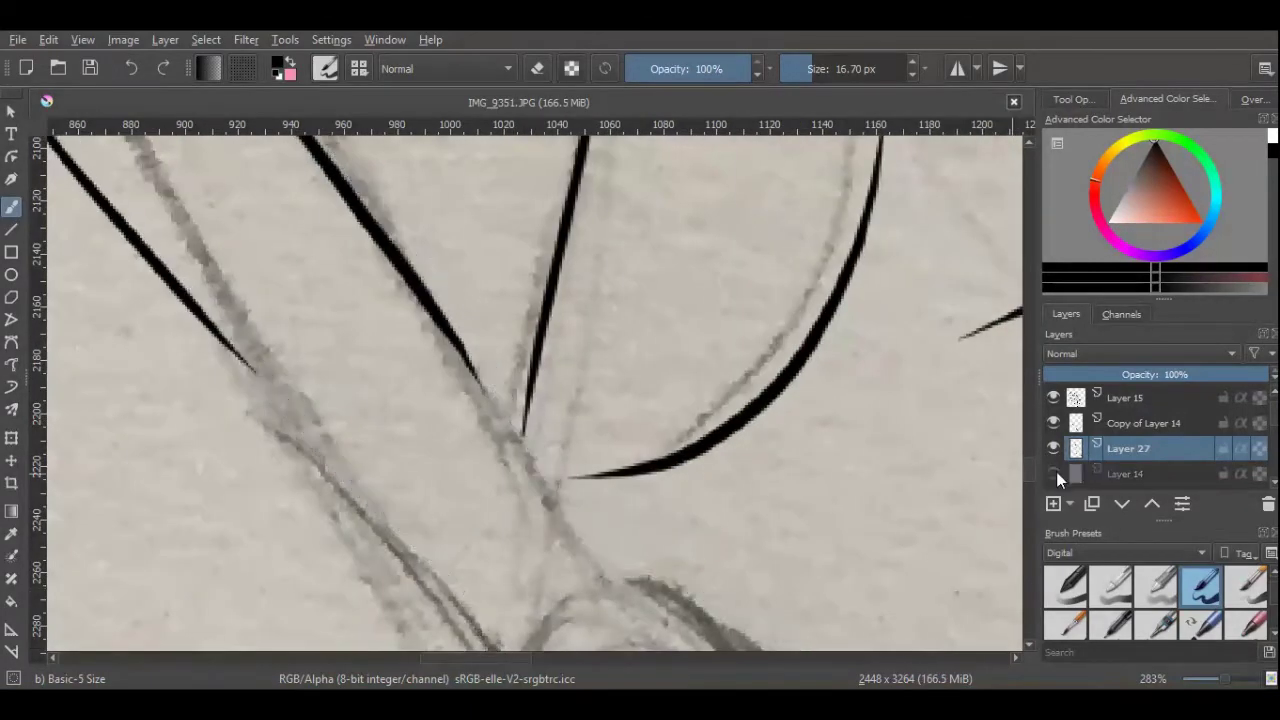
pyautogui.click(1054, 473)
pyautogui.click(805, 68)
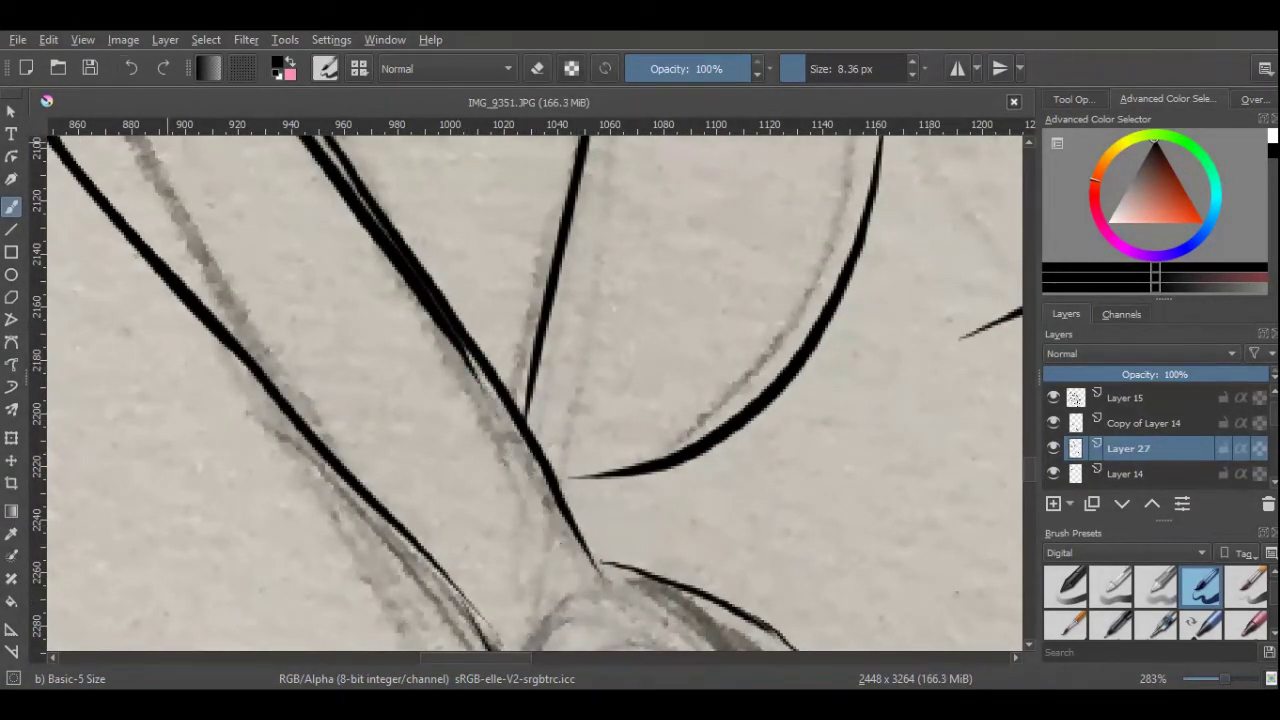
pyautogui.scroll(-2, 1037, 463)
# Compare Layers 27 and 14, and erase the duplicate inner forearm line on Layer 14 with the 50 px eraser.
pyautogui.click(1054, 448)
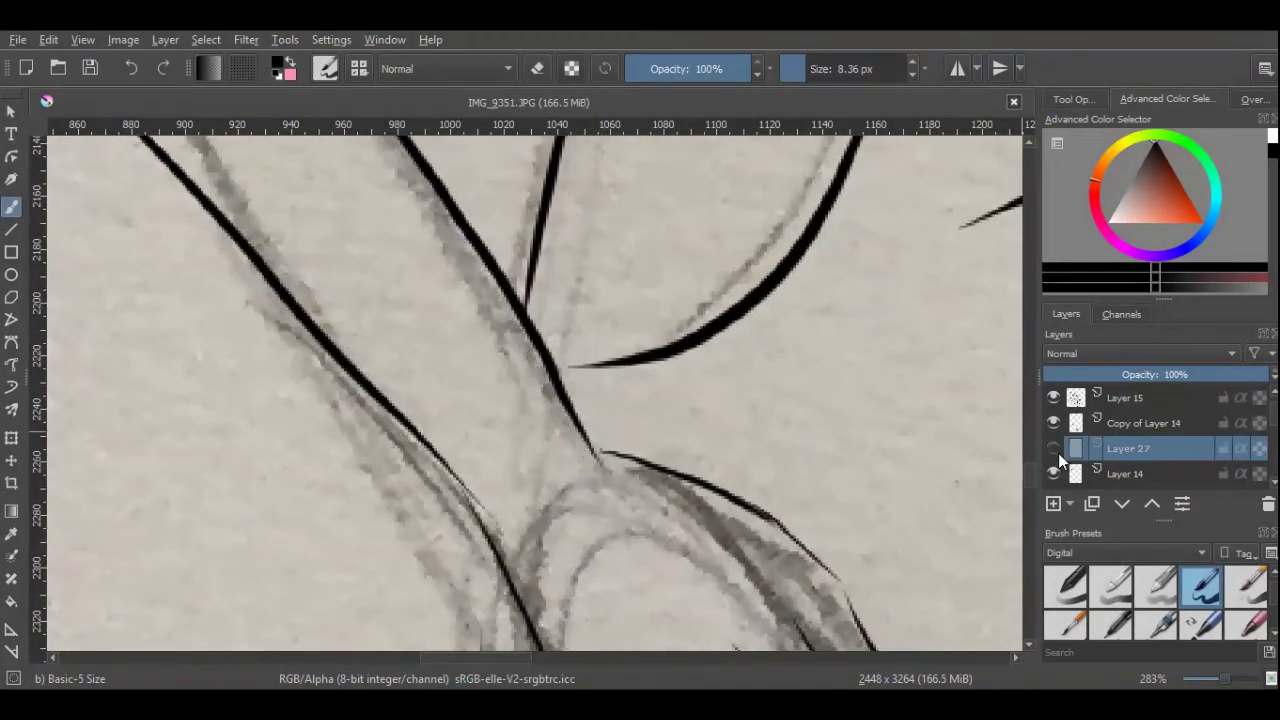
pyautogui.click(1054, 448)
pyautogui.click(1054, 473)
pyautogui.click(1054, 473)
pyautogui.click(1128, 473)
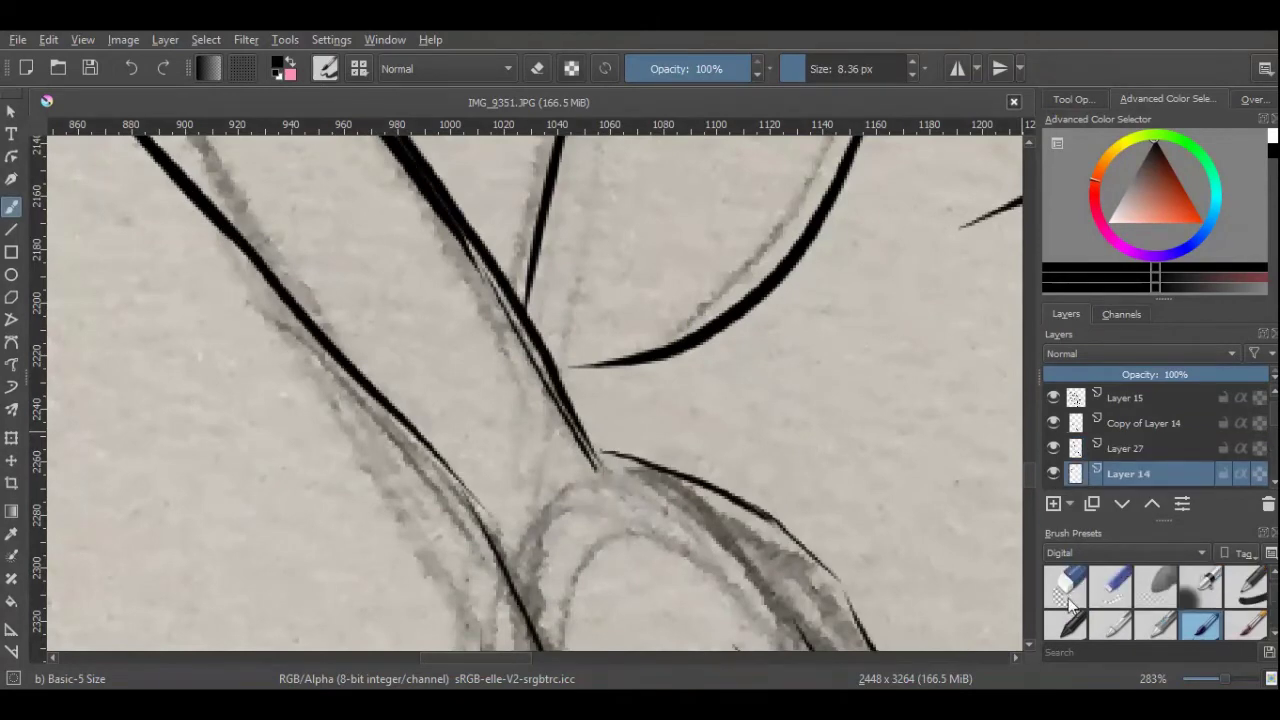
pyautogui.click(1066, 588)
pyautogui.press('1')
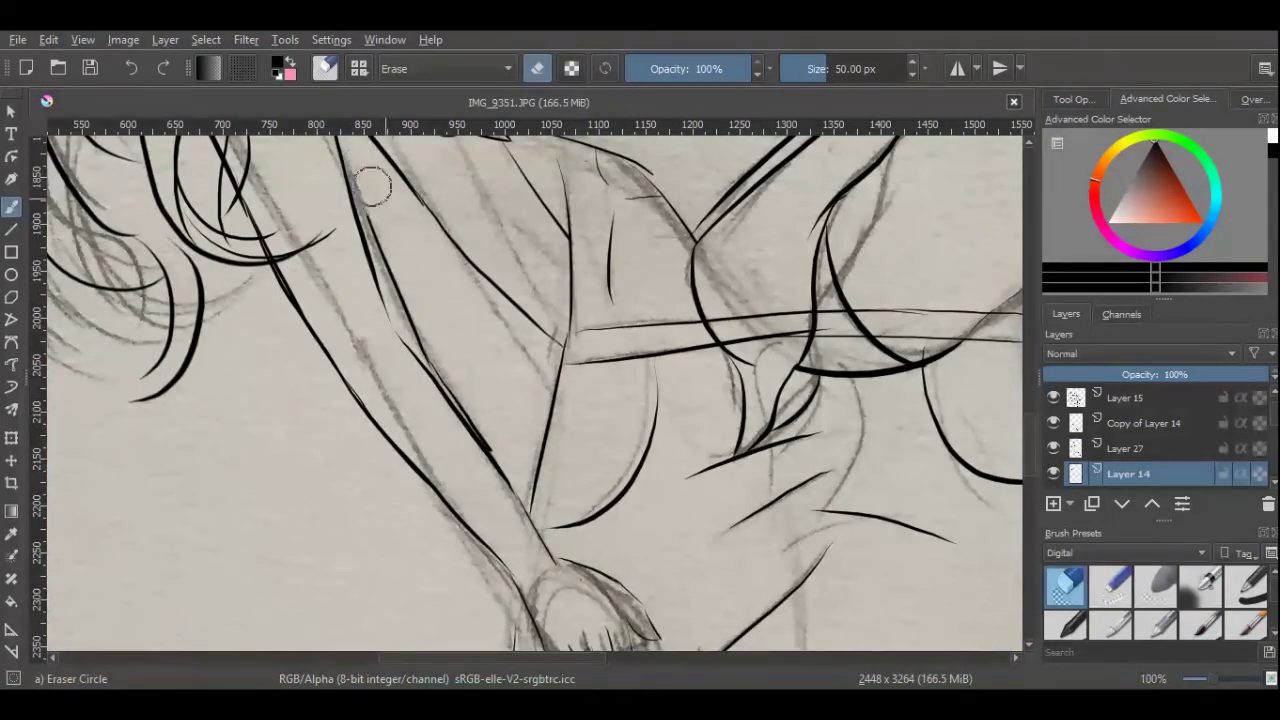
pyautogui.moveTo(370, 185)
pyautogui.mouseDown()
pyautogui.moveTo(412, 310)
pyautogui.moveTo(478, 430)
pyautogui.mouseUp()
pyautogui.press('2')
pyautogui.press('1')
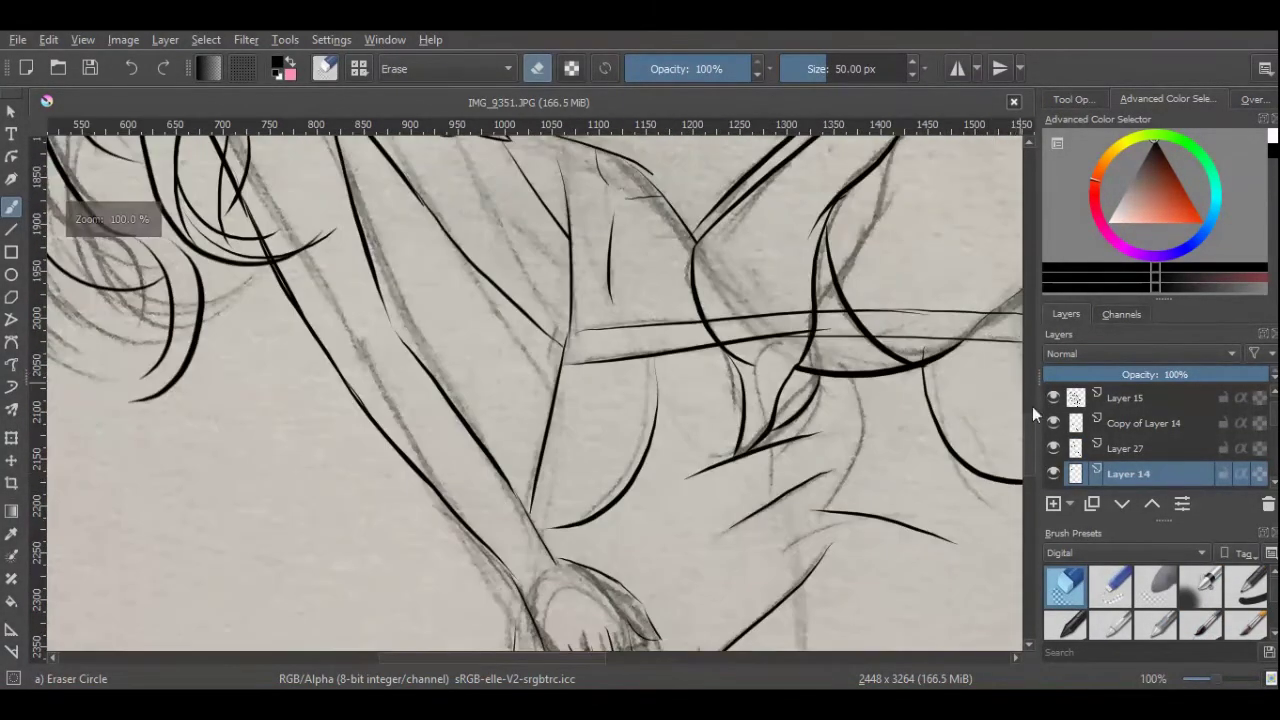
# Ink a short line joining the woman's arm to the base of the supporting hand on Layer 14 at 11.47 px.
pyautogui.scroll(3, 860, 200)
pyautogui.press('/')
pyautogui.press('[')
pyautogui.press('[')
pyautogui.press('[')
pyautogui.press('[')
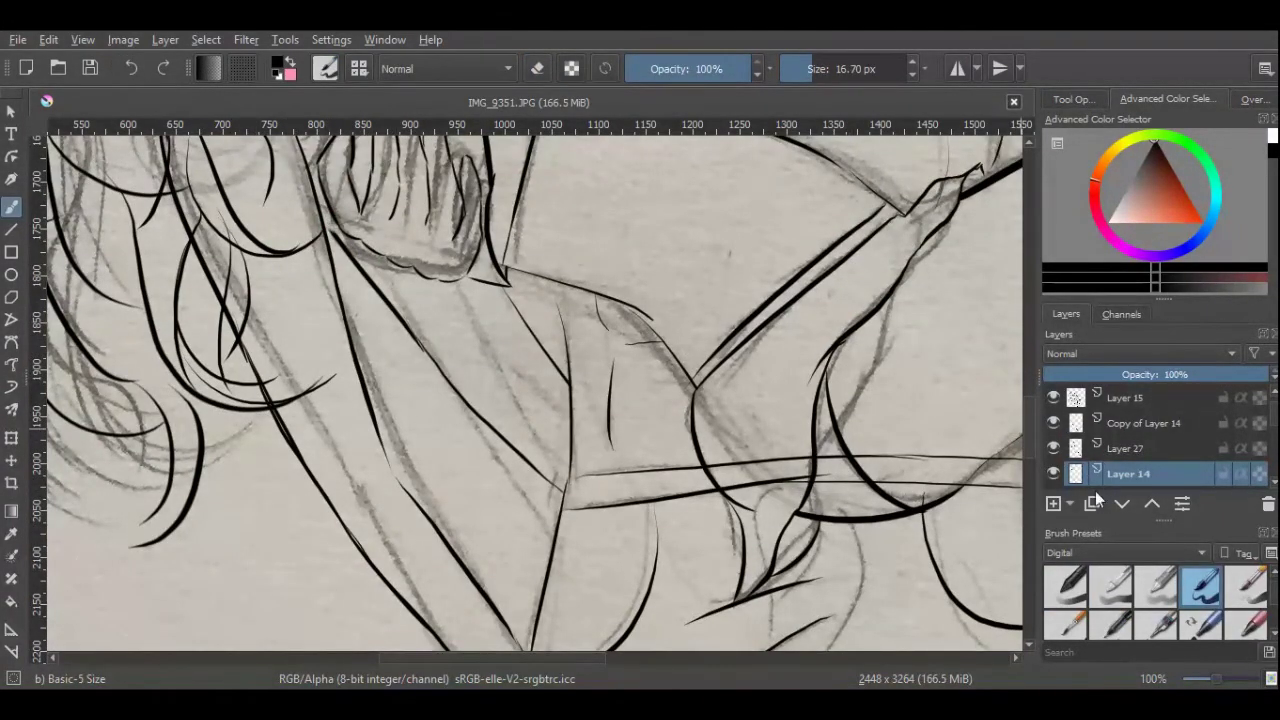
pyautogui.scroll(3, 400, 378)
pyautogui.press('[')
pyautogui.press('[')
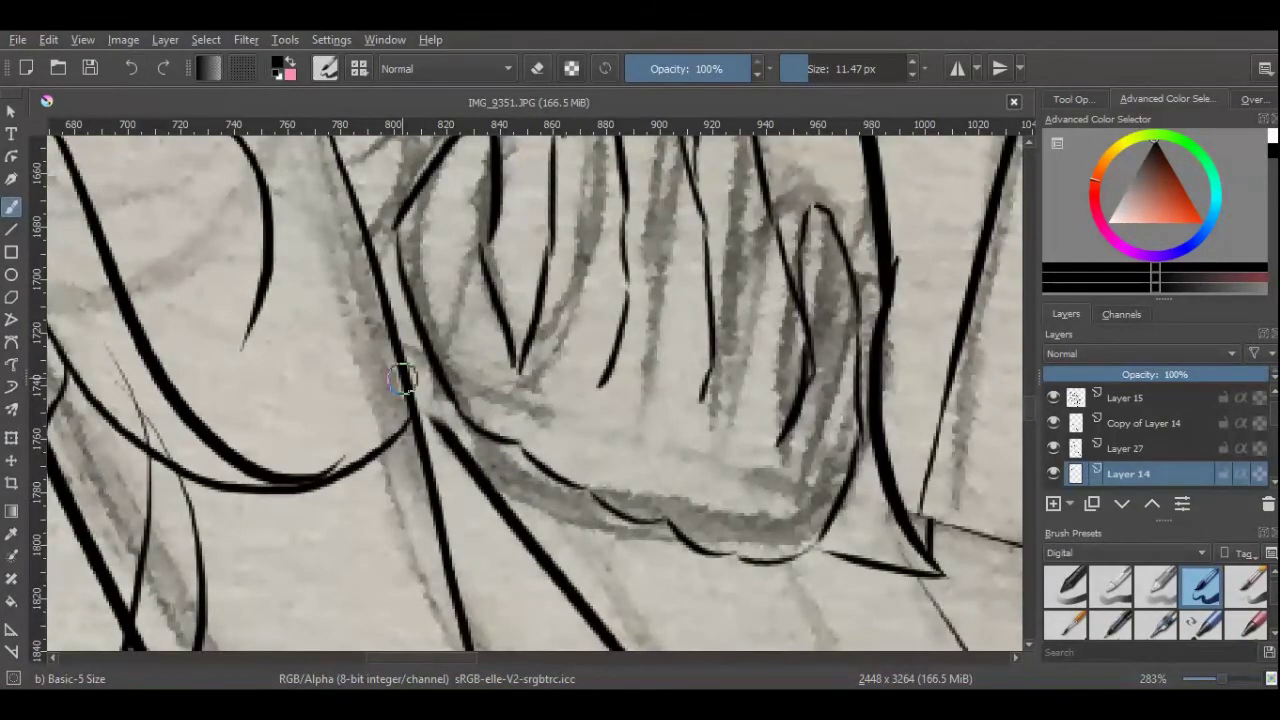
pyautogui.click(1200, 585)
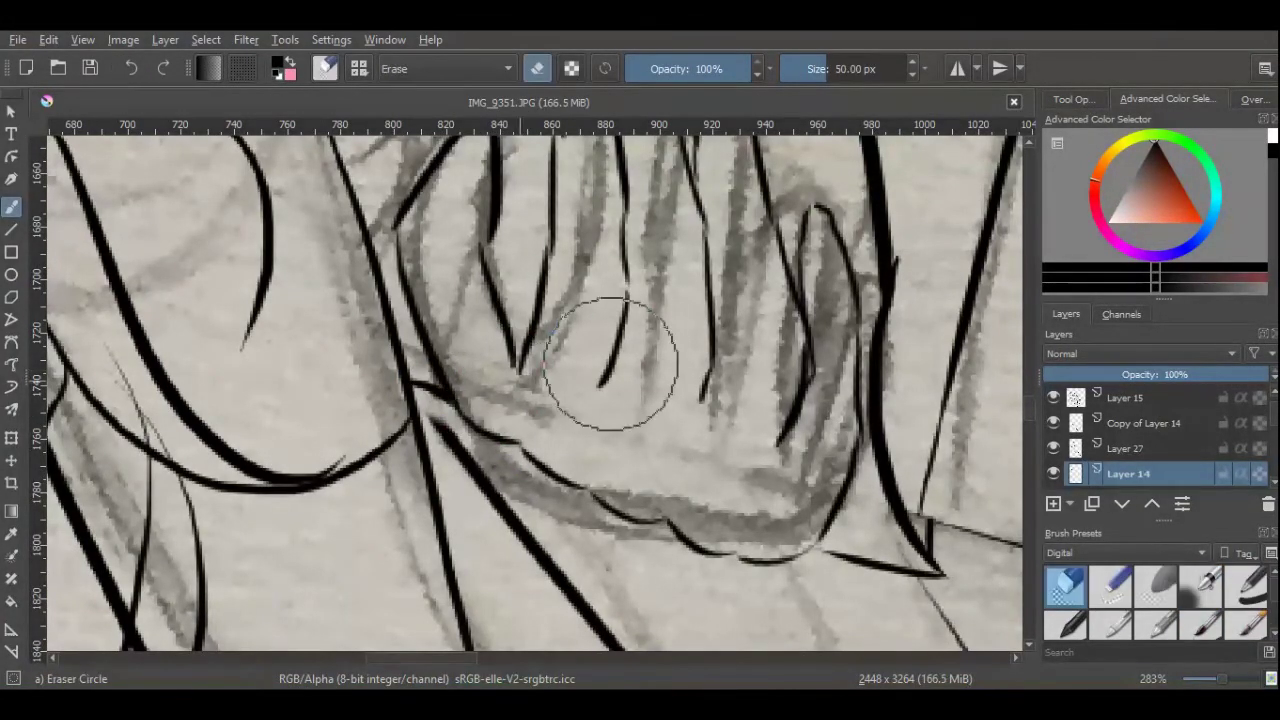
# Erase the doubled stretches of the arm outline on Layer 27 with the 50 px eraser.
pyautogui.click(1132, 423)
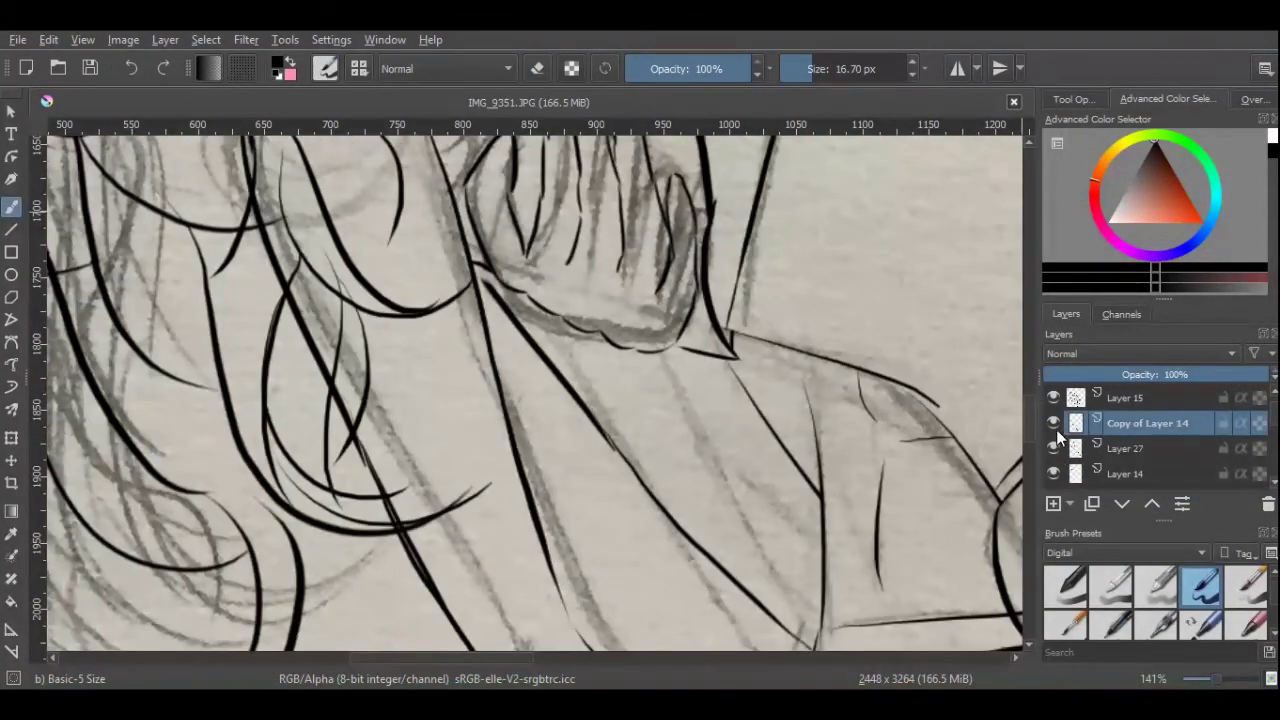
pyautogui.rightClick(1060, 448)
pyautogui.click(1085, 237)
pyautogui.press('Insert')
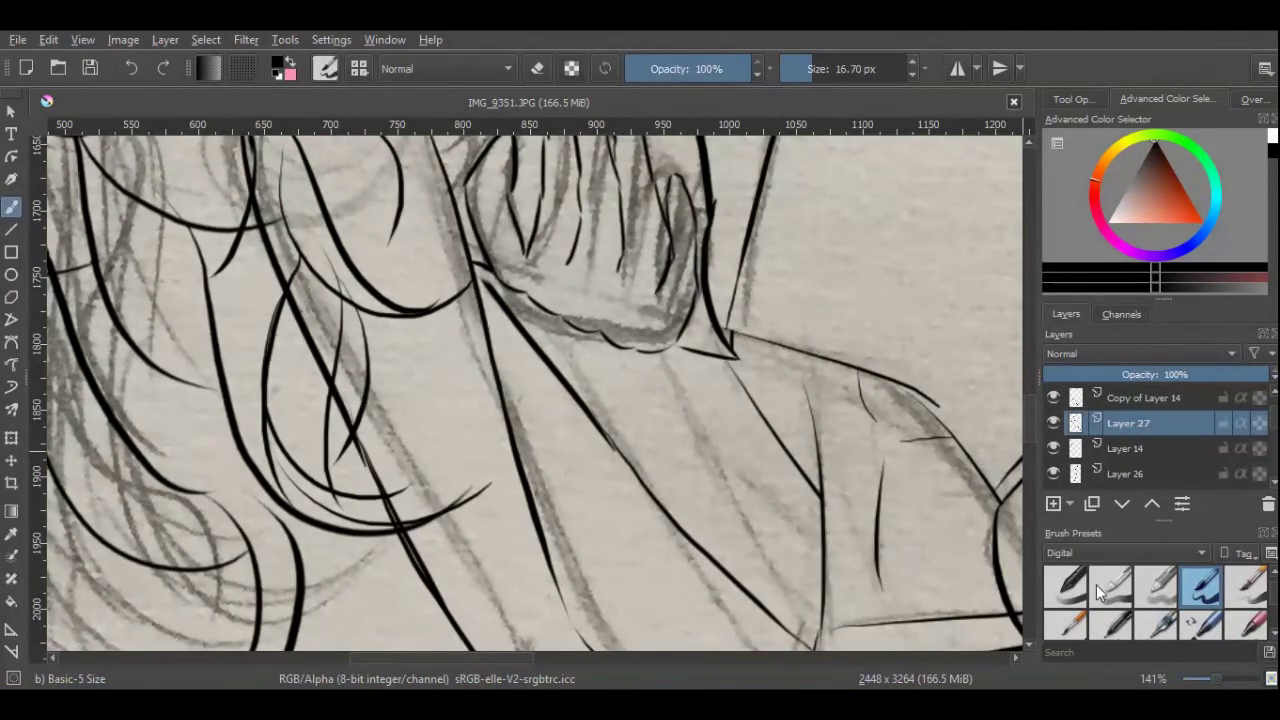
pyautogui.scroll(1, 1096, 584)
pyautogui.click(1066, 585)
pyautogui.scroll(-5, 540, 505)
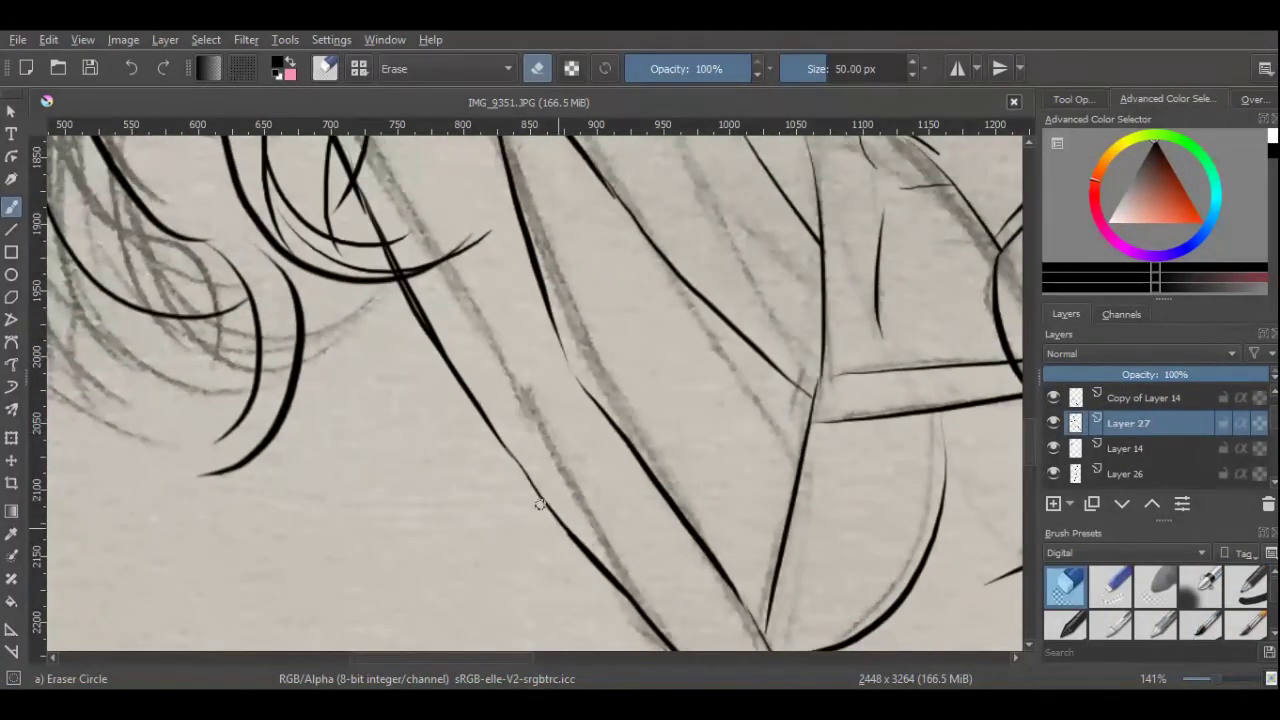
pyautogui.scroll(4, 955, 410)
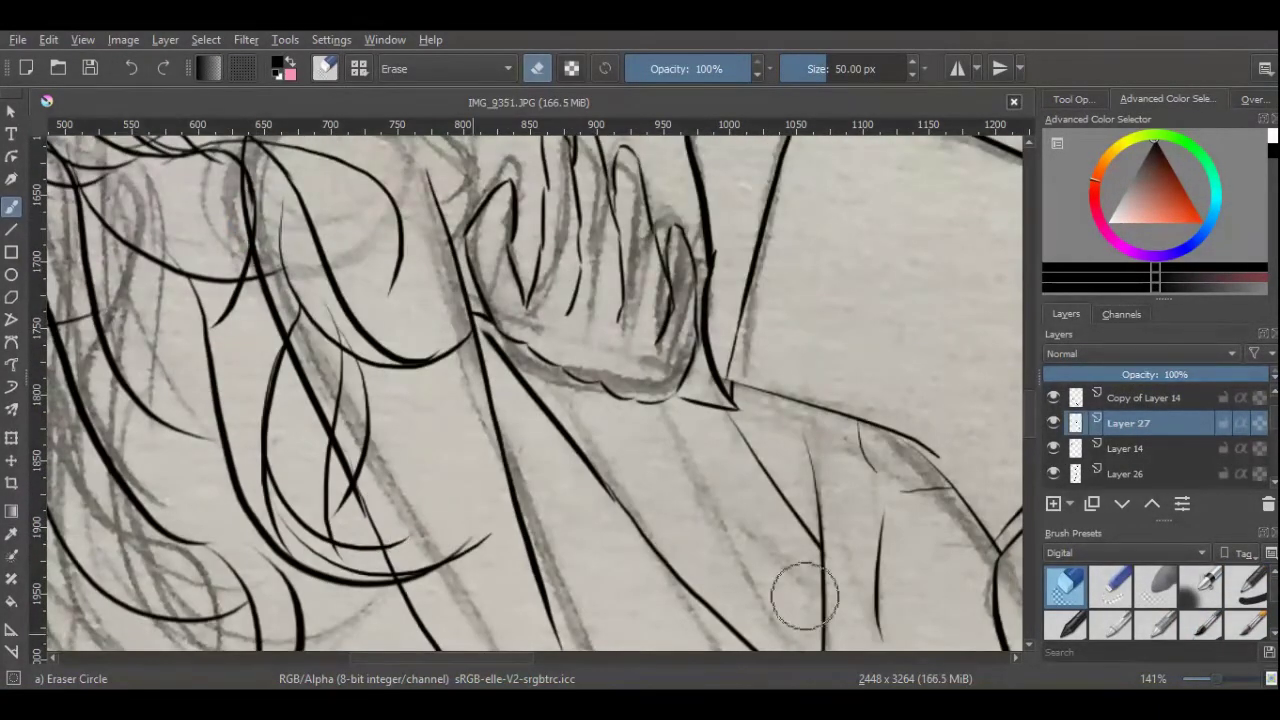
pyautogui.scroll(-4, 805, 597)
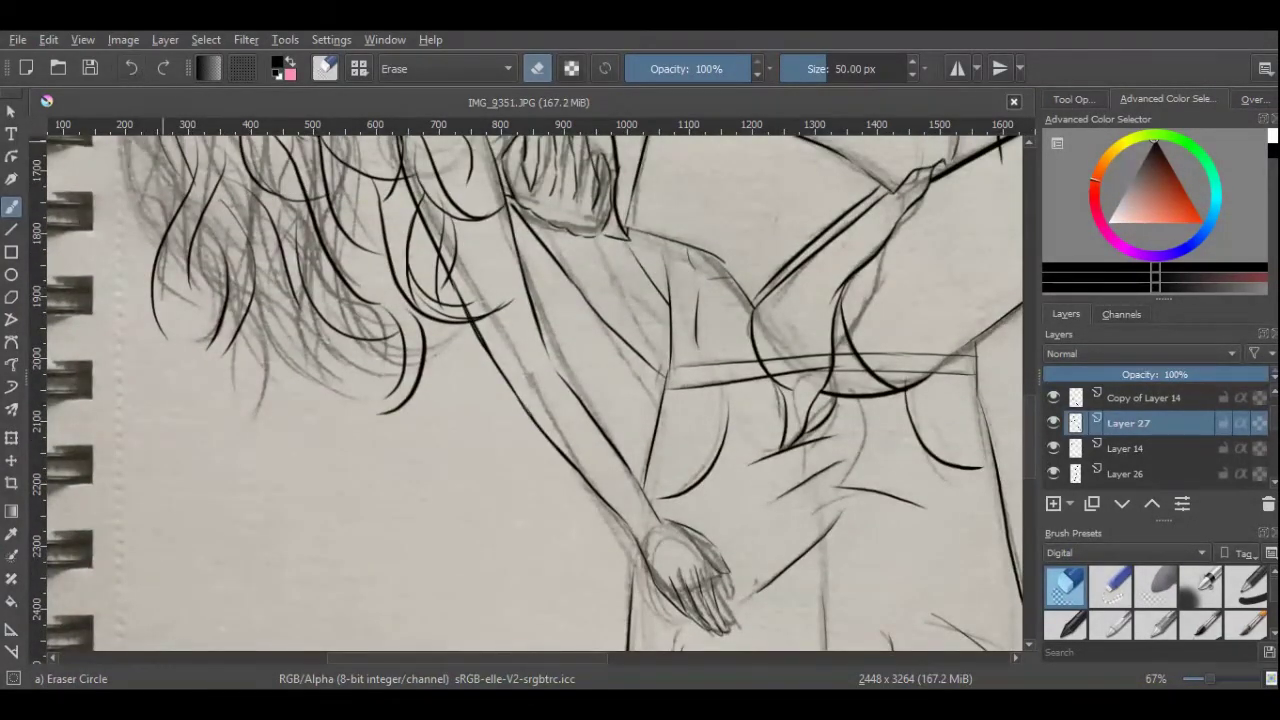
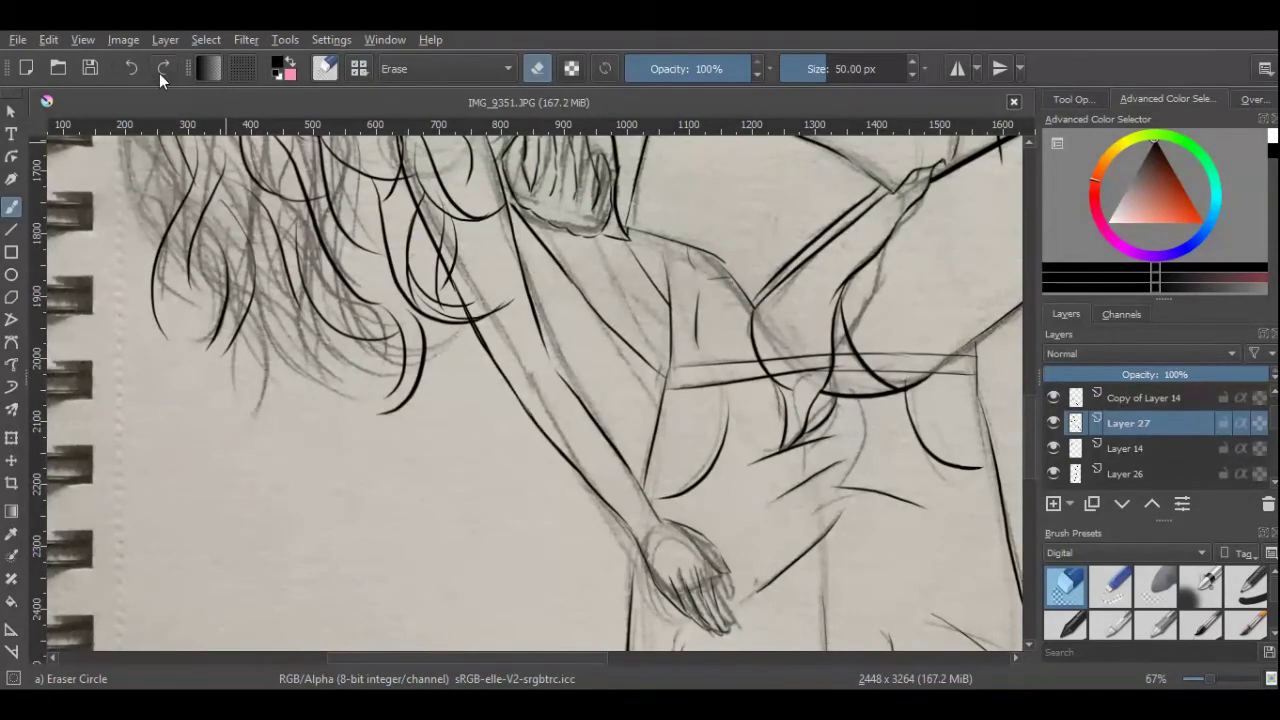
# Erase the arm outline running behind the hair curls on Layer 14 with the 50 px eraser.
pyautogui.click(1060, 447)
pyautogui.moveTo(504, 372)
pyautogui.mouseDown()
pyautogui.moveTo(512, 388)
pyautogui.moveTo(474, 336)
pyautogui.mouseUp()
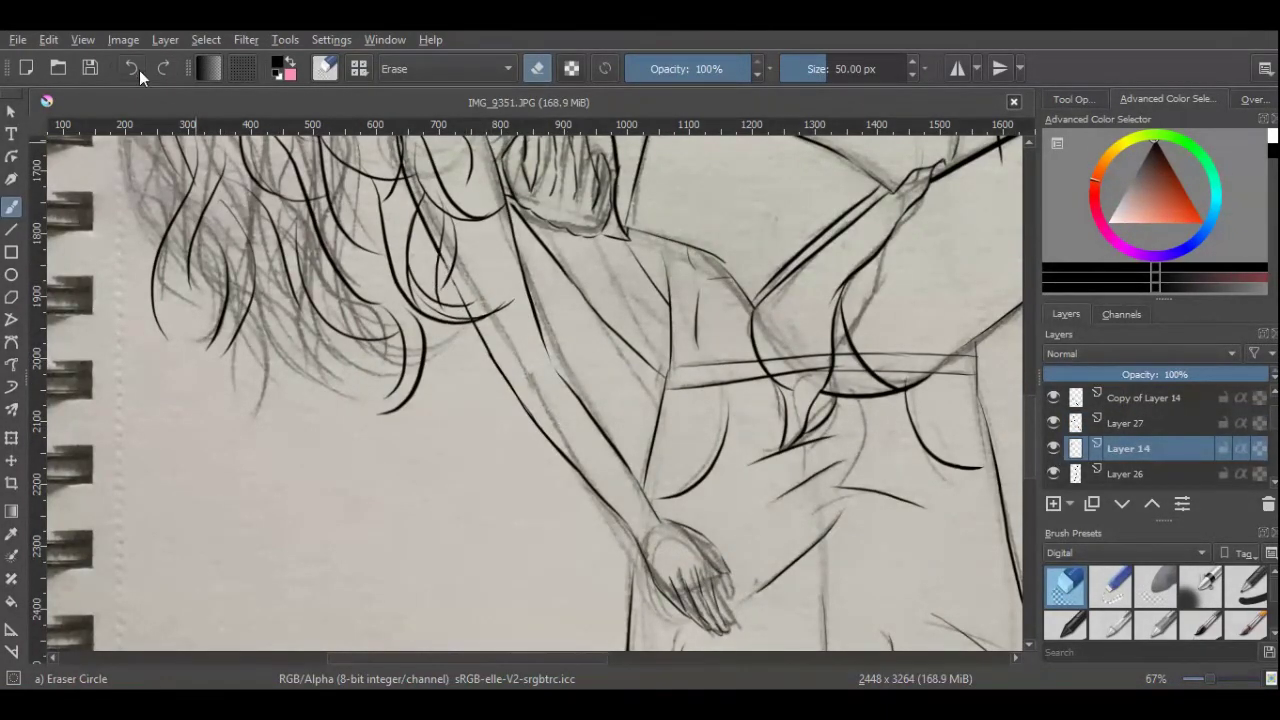
pyautogui.press('1')
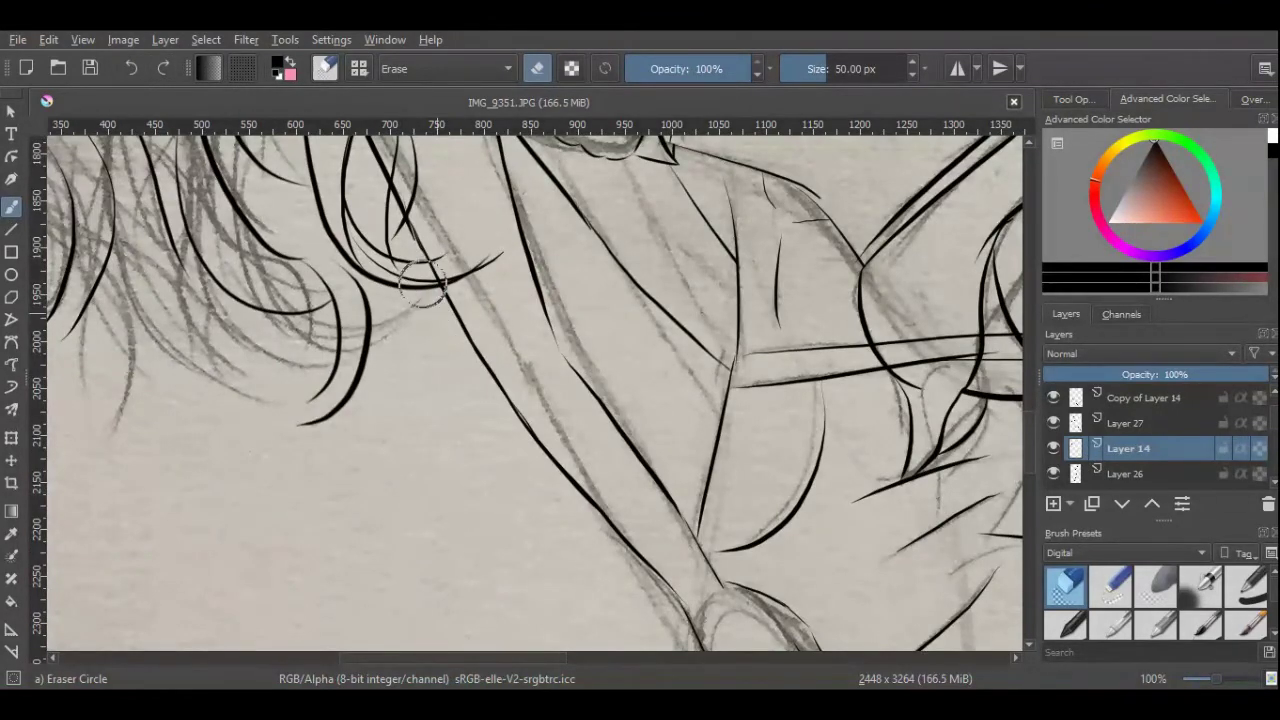
pyautogui.scroll(2, 392, 323)
pyautogui.scroll(3, 540, 418)
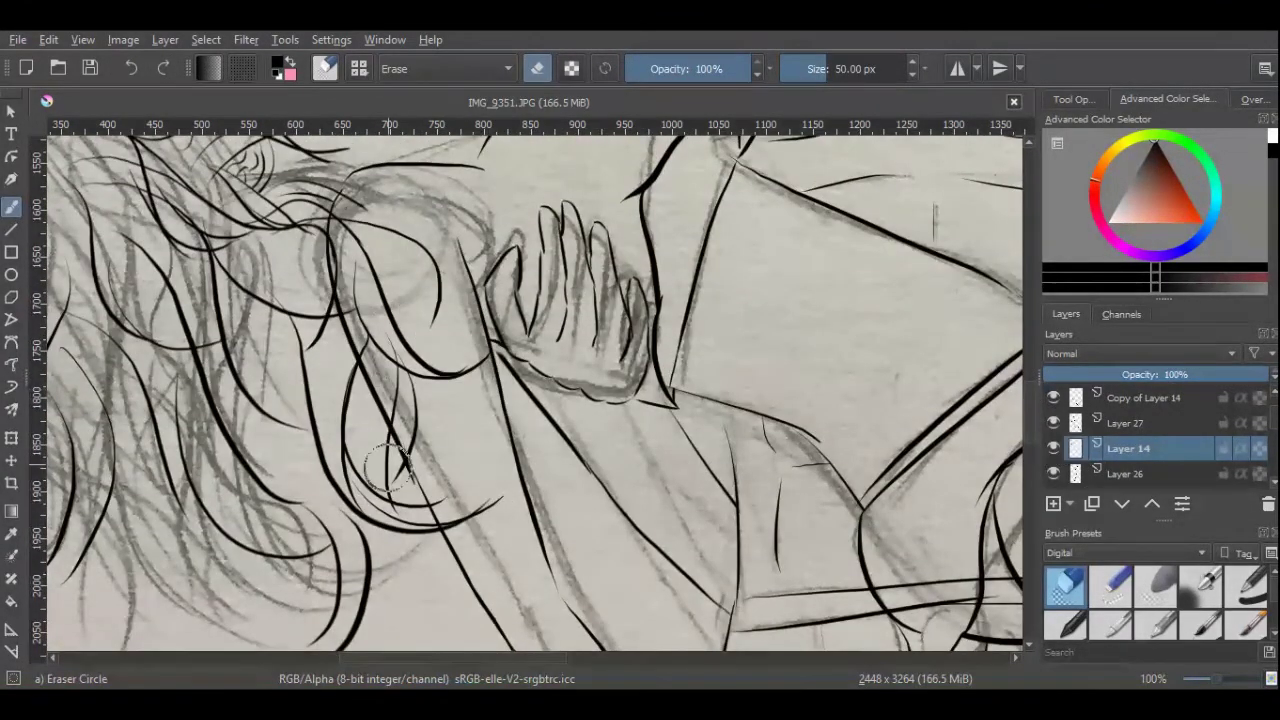
pyautogui.moveTo(322, 248); pyautogui.dragTo(370, 422)
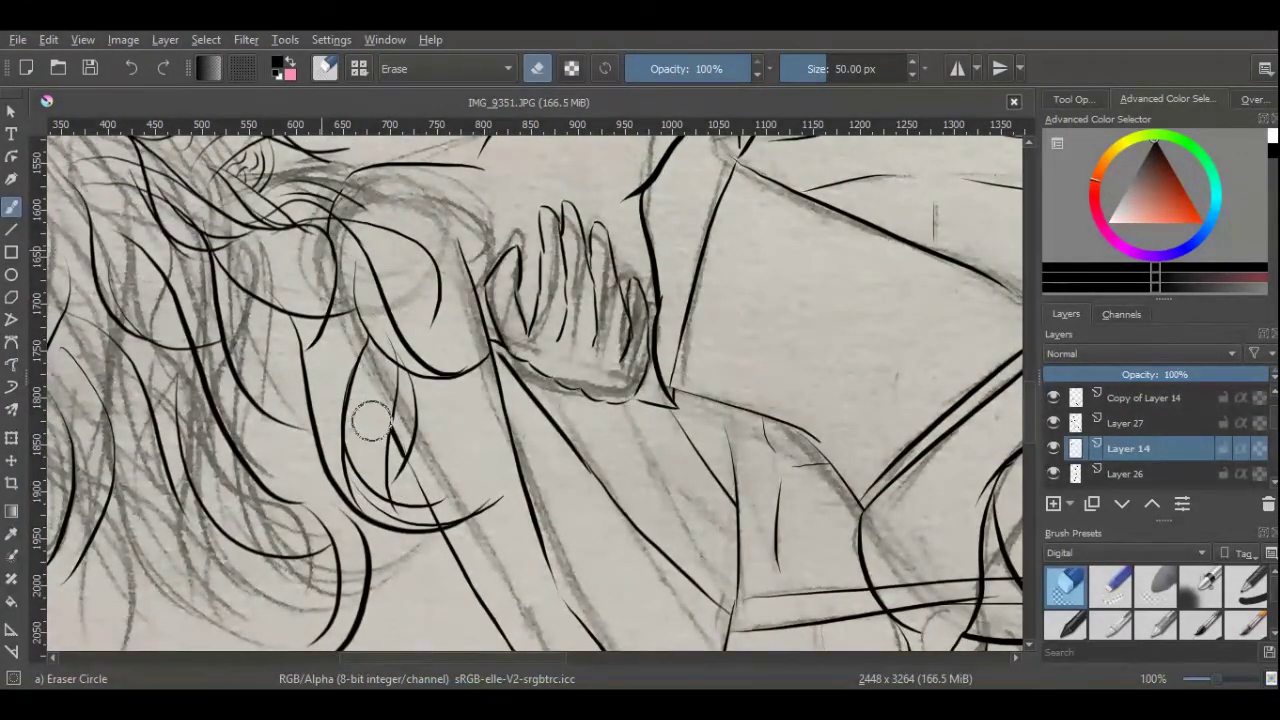
pyautogui.click(1215, 684)
# Ink the curved upper contour of the woman's shoulder beside the supporting hand on Layer 26 at 5.17 px.
pyautogui.press('/')
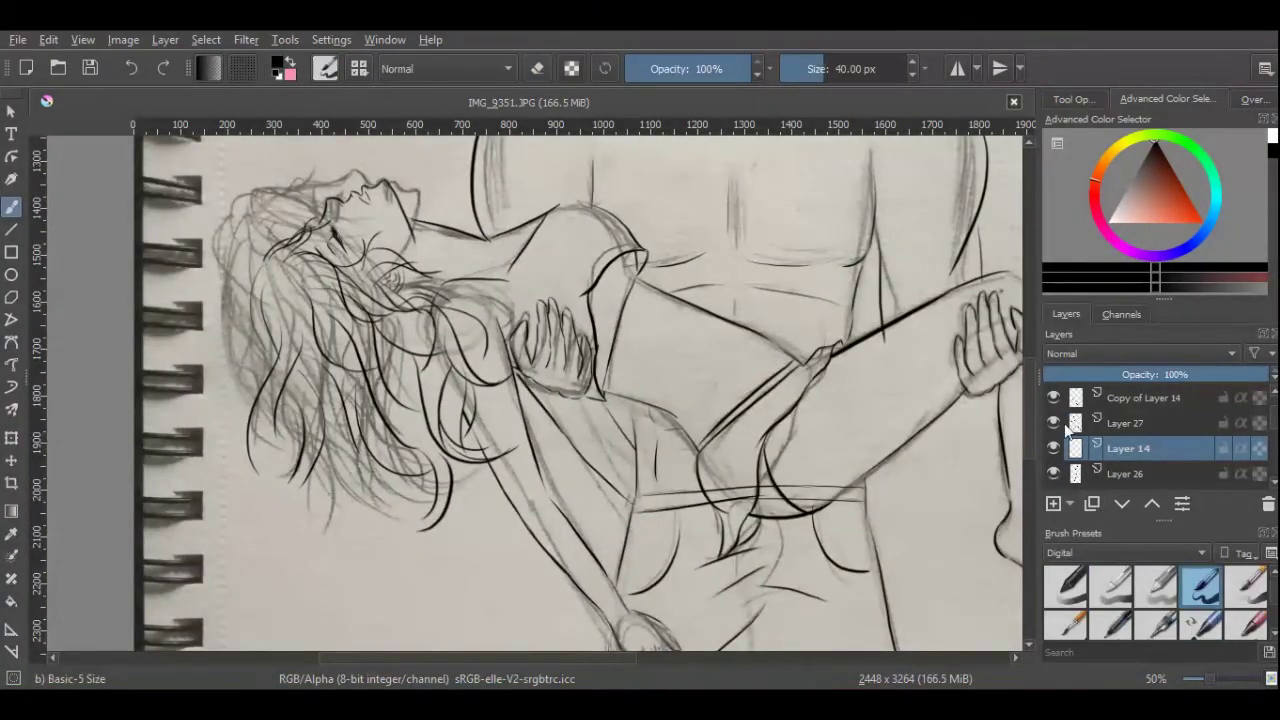
pyautogui.click(1072, 472)
pyautogui.press('+')
pyautogui.press('+')
pyautogui.press('+')
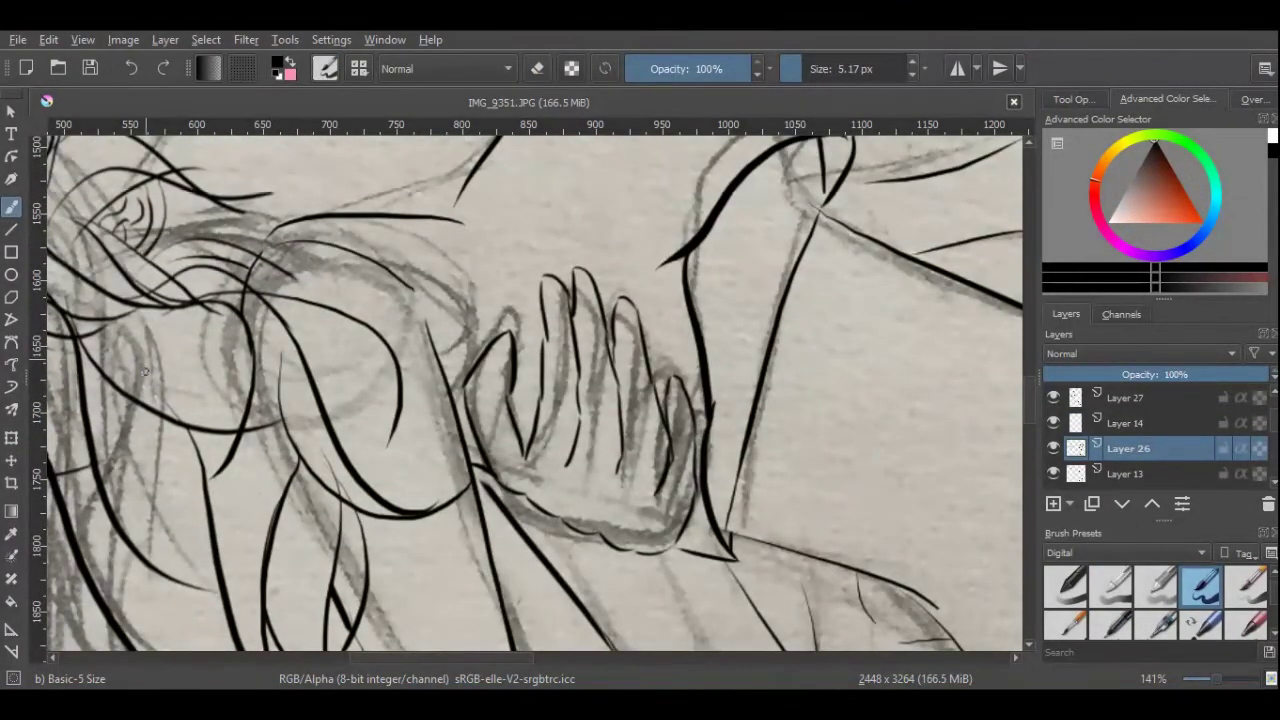
pyautogui.hotkey('ctrl', 'z')
pyautogui.moveTo(272, 236); pyautogui.dragTo(466, 272)
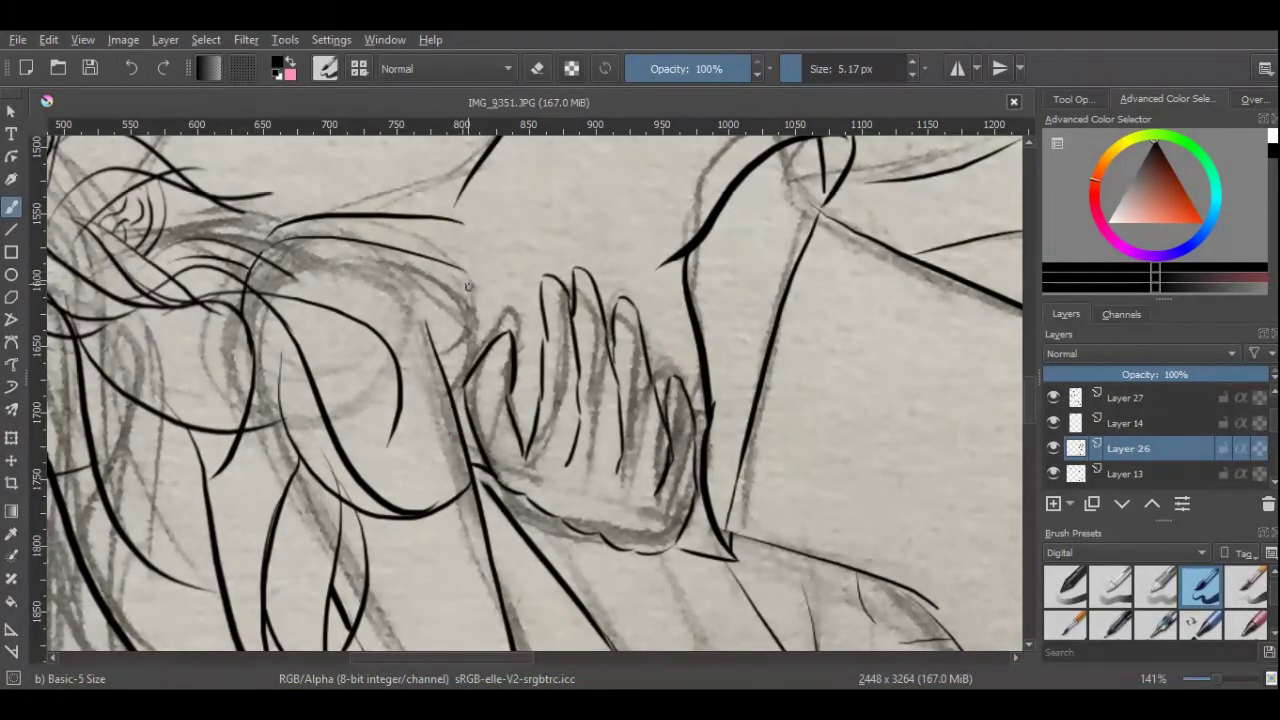
# Show the whole line art against the white background layer instead of the sketch photo.
pyautogui.click(1100, 474)
pyautogui.press('-')
pyautogui.press('-')
pyautogui.press('-')
pyautogui.press('-')
pyautogui.press('-')
pyautogui.press('-')
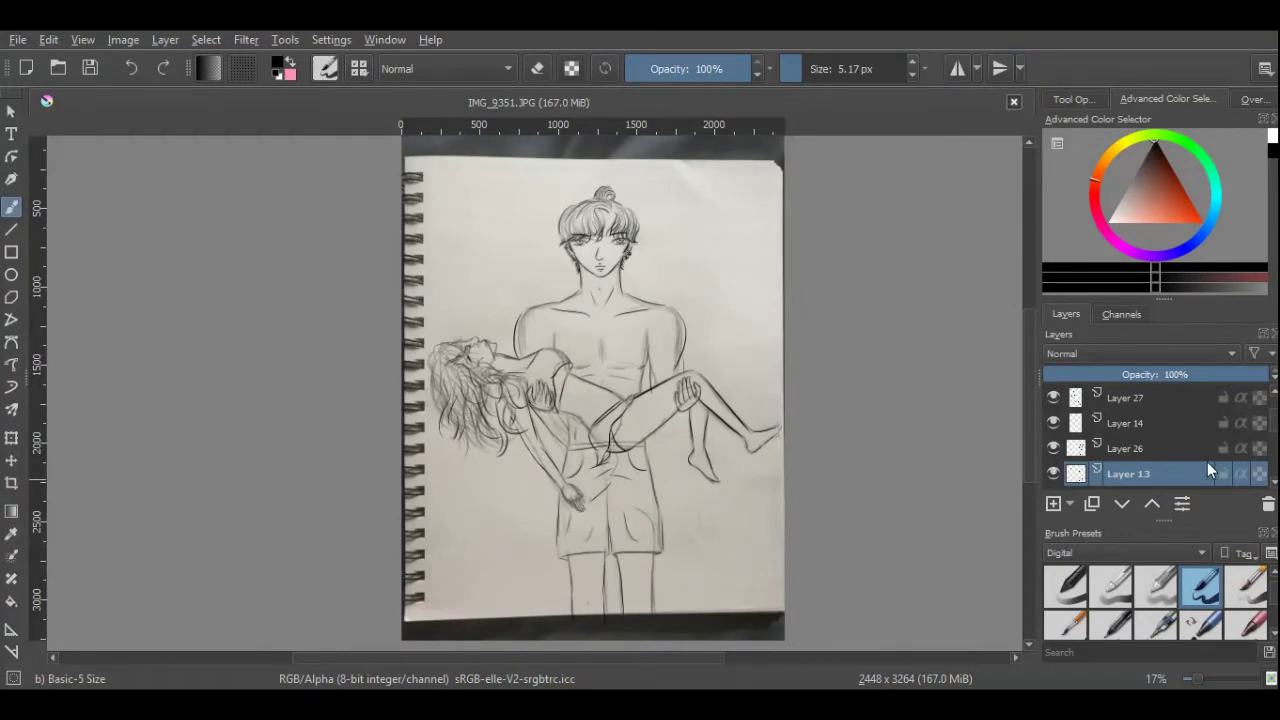
pyautogui.click(1054, 448)
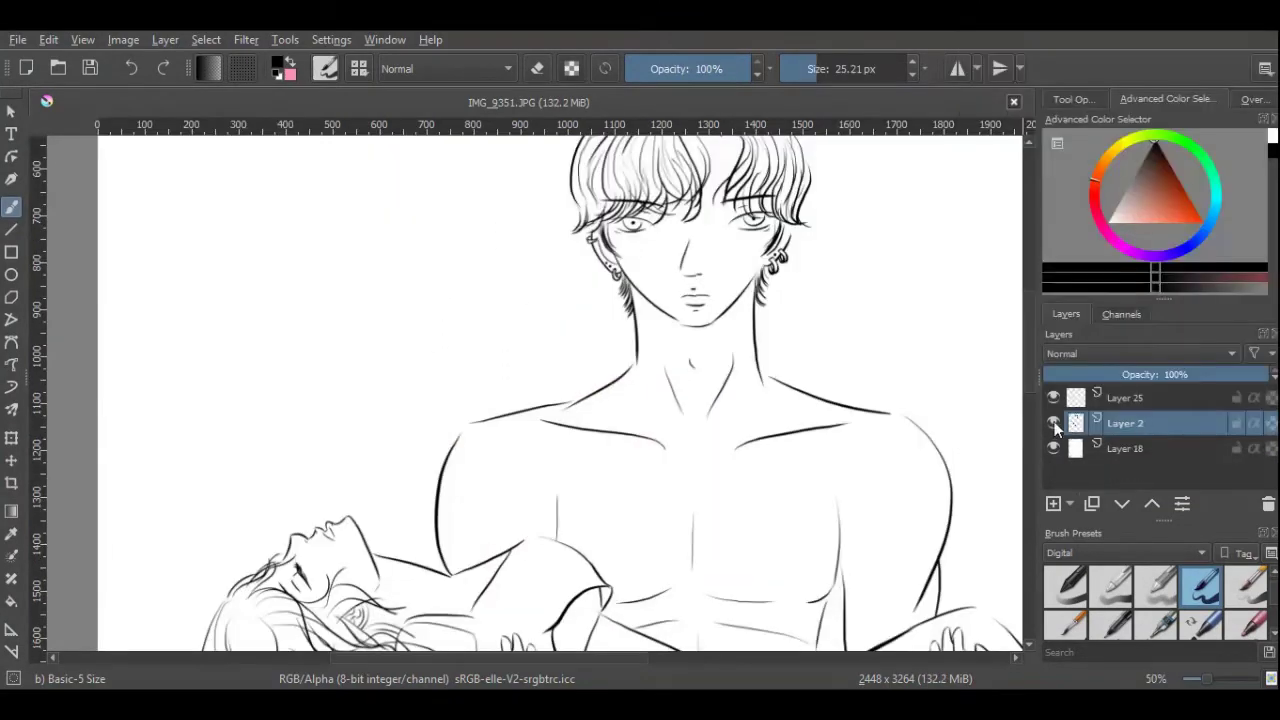
# Move the line art on Layer 2 up the canvas with the Transform tool to free space below the legs.
pyautogui.press('-')
pyautogui.press('-')
pyautogui.hotkey('ctrl', 't')
pyautogui.scroll(-5, 1024, 414)
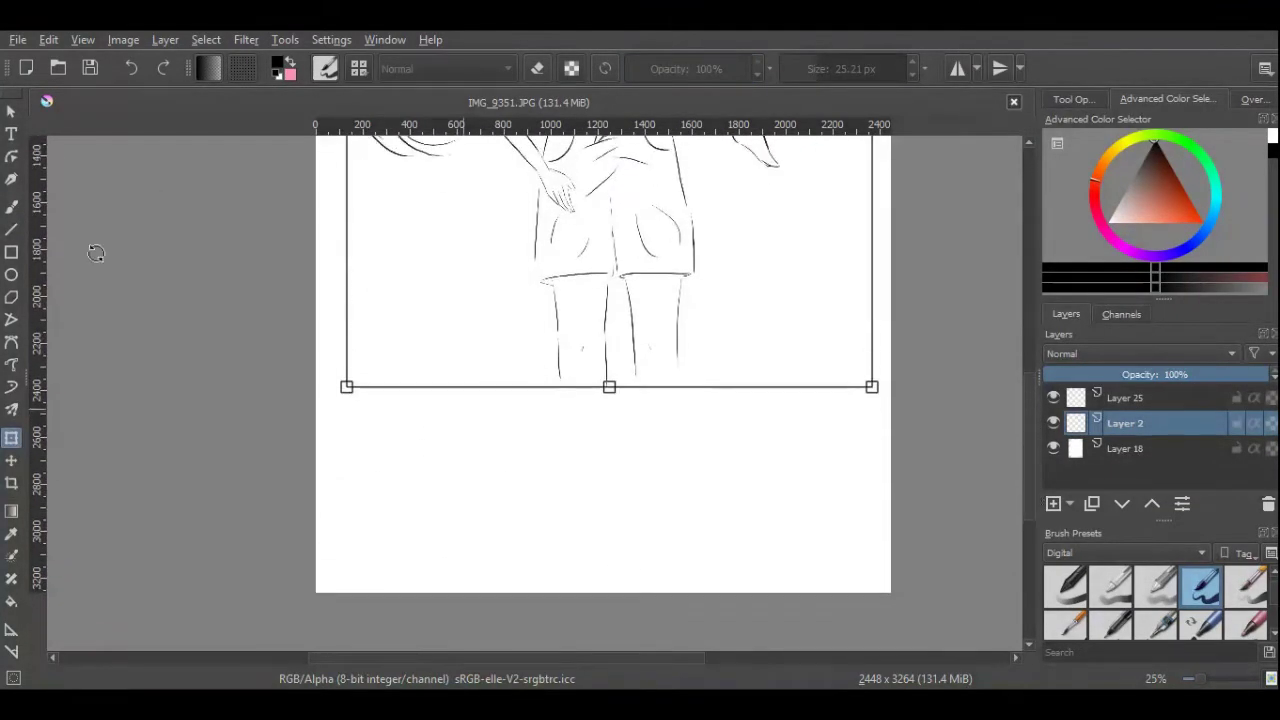
pyautogui.press('b')
# Extend the contours of both of the man's legs down to the ankles on Layer 2 with the 25.21 px brush.
pyautogui.press('+')
pyautogui.hscroll(2, 743, 603)
pyautogui.moveTo(577, 374); pyautogui.dragTo(566, 648)
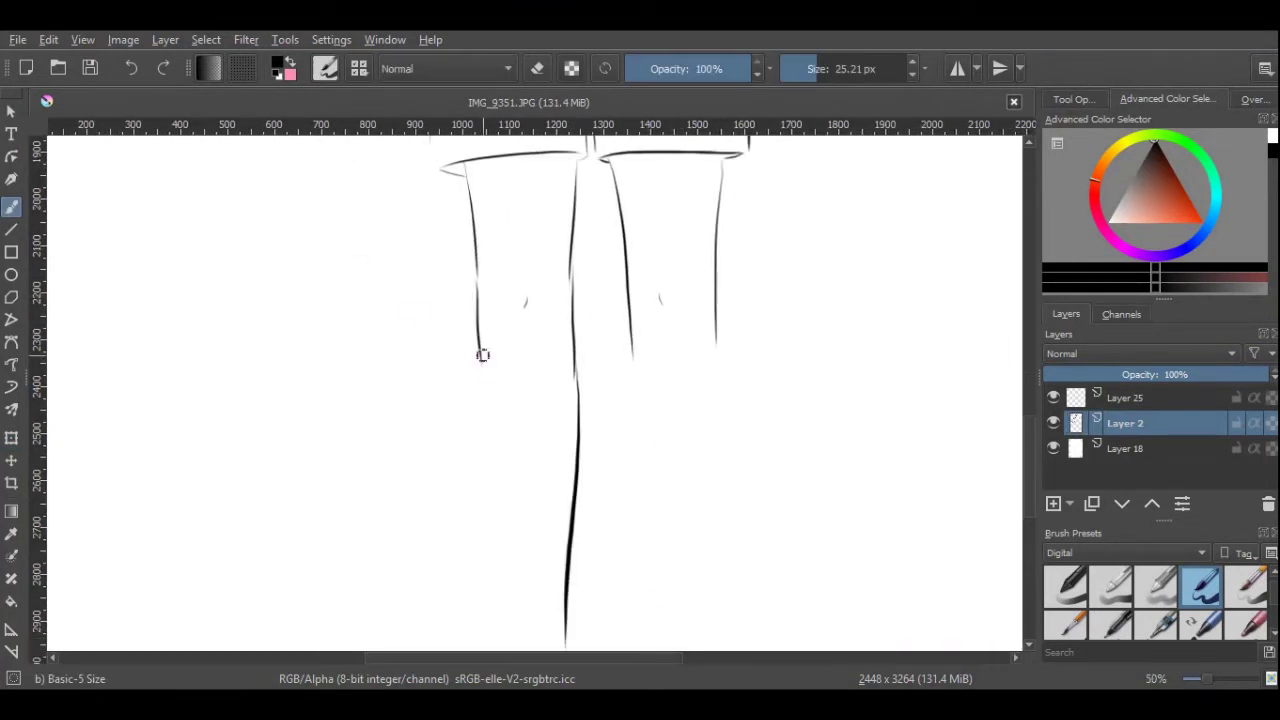
pyautogui.moveTo(482, 355); pyautogui.dragTo(509, 645)
pyautogui.scroll(-2, 697, 391)
pyautogui.moveTo(716, 250); pyautogui.dragTo(705, 452)
pyautogui.hotkey('ctrl', 'z')
pyautogui.moveTo(716, 250); pyautogui.dragTo(686, 555)
pyautogui.moveTo(632, 258); pyautogui.dragTo(643, 604)
# Ink the ankles and simple flared outlines for both feet on Layer 2.
pyautogui.scroll(-2, 643, 530)
pyautogui.moveTo(552, 425); pyautogui.dragTo(570, 498)
pyautogui.moveTo(510, 405); pyautogui.dragTo(493, 466)
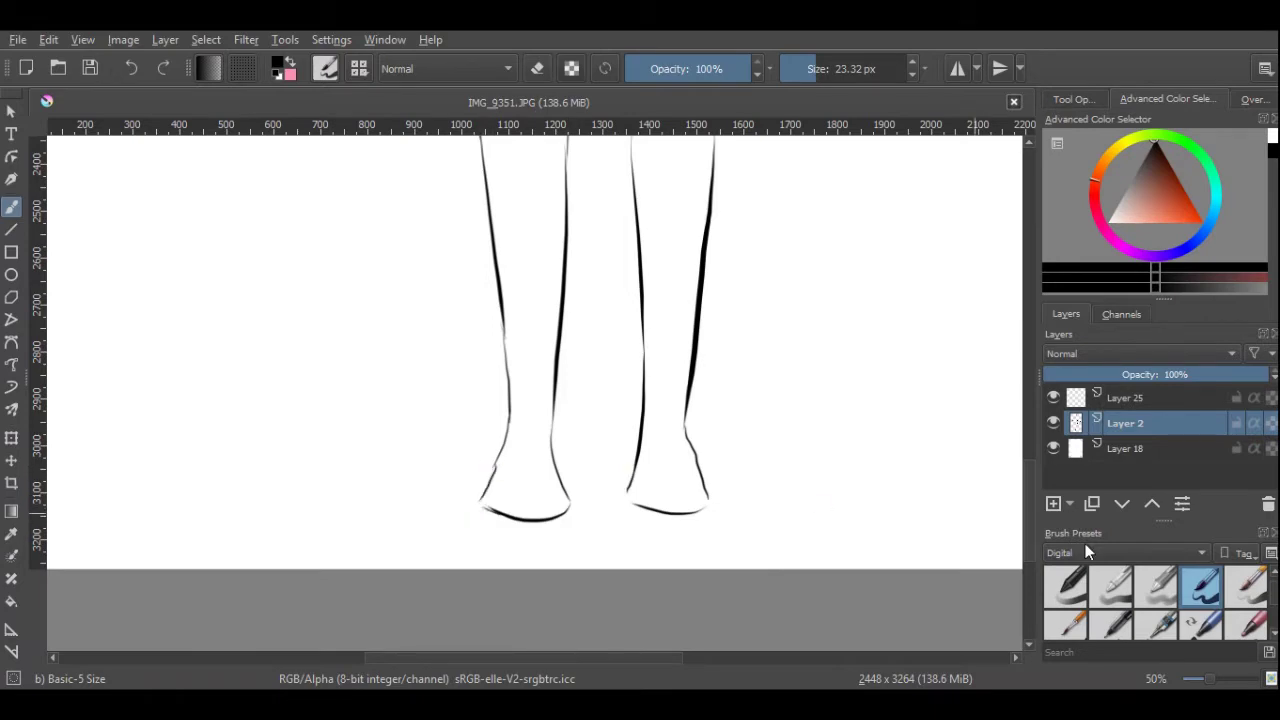
# Ink the inner ankle, side and sole curve of the left-hand foot on Layer 25 with the brush at 6.64 px.
pyautogui.press('-')
pyautogui.press('+')
pyautogui.press('+')
pyautogui.press('+')
pyautogui.press('+')
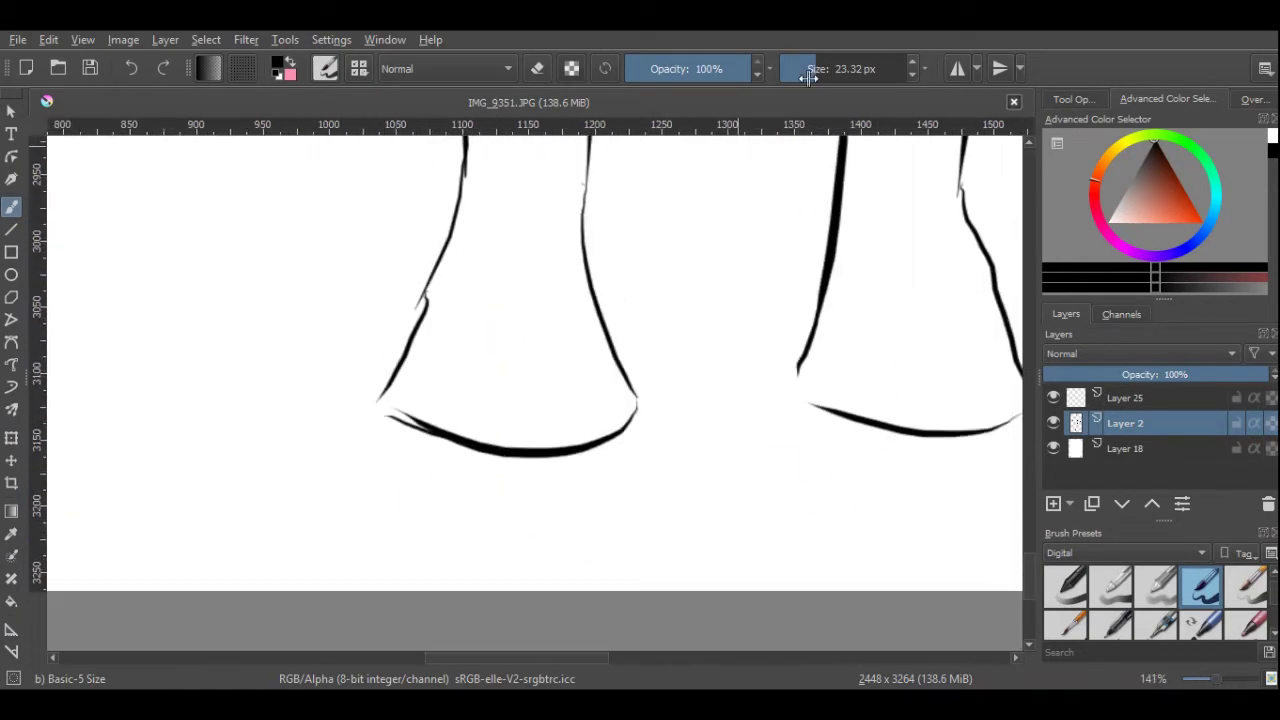
pyautogui.scroll(2, 1029, 581)
pyautogui.press('[')
pyautogui.press('[')
pyautogui.press('[')
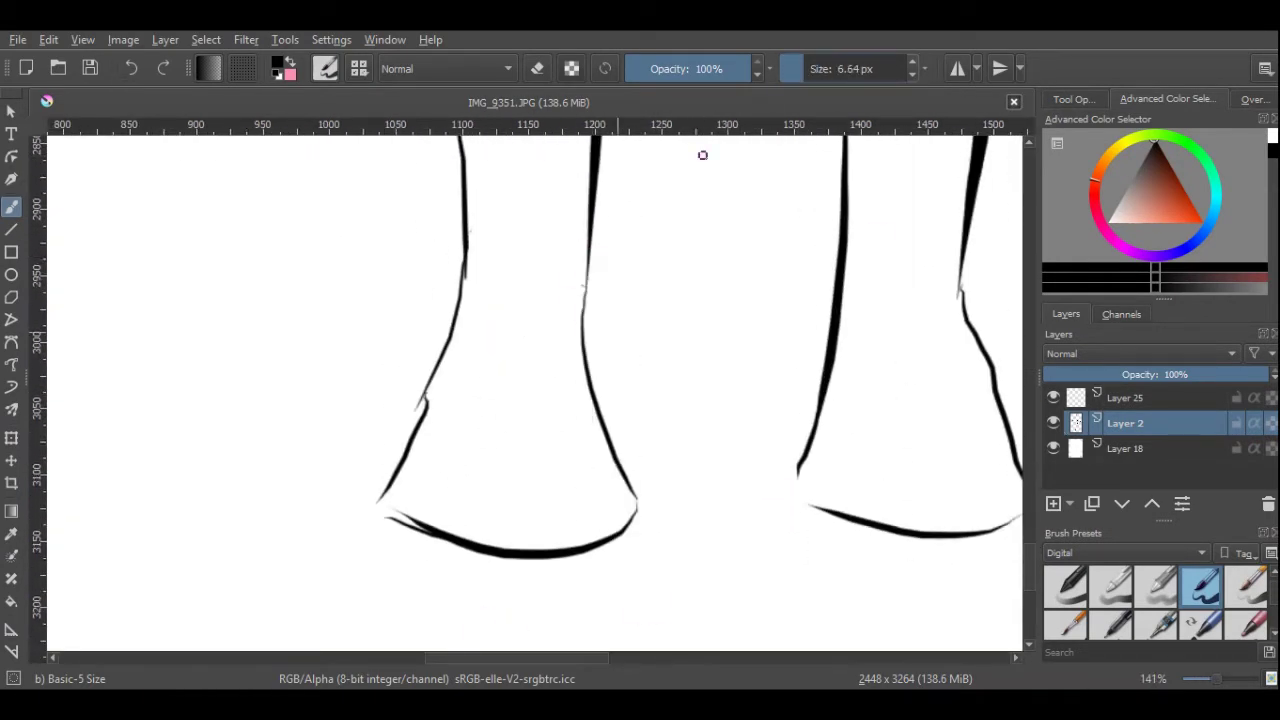
pyautogui.press('pageup')
pyautogui.moveTo(586, 284); pyautogui.dragTo(571, 438)
pyautogui.moveTo(582, 338)
pyautogui.mouseDown()
pyautogui.moveTo(609, 451)
pyautogui.moveTo(532, 561)
pyautogui.mouseUp()
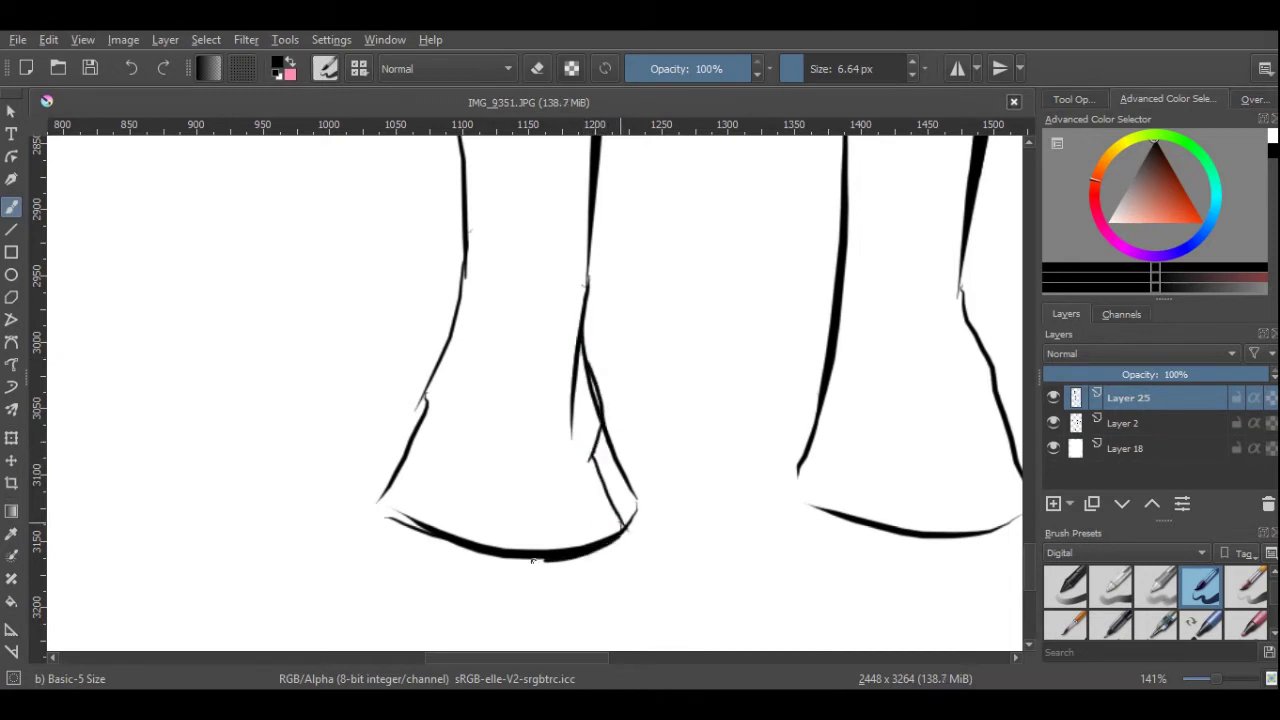
# Ink the outer ankle of the left-hand foot and its outer side down to the sole on Layer 25.
pyautogui.moveTo(464, 270); pyautogui.dragTo(419, 405)
pyautogui.moveTo(422, 400); pyautogui.dragTo(440, 528)
pyautogui.hotkey('ctrl', 'z')
pyautogui.moveTo(422, 405); pyautogui.dragTo(414, 537)
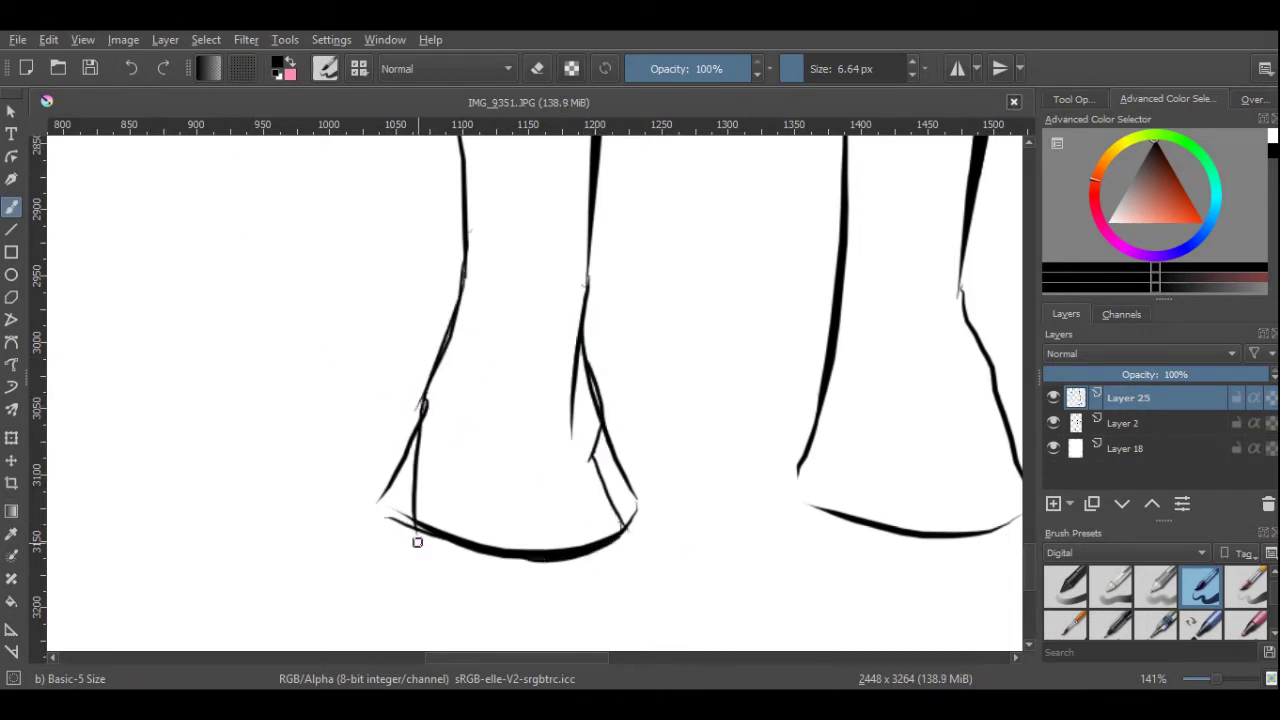
# Erase the rough flared outline of the left-hand foot on Layer 2.
pyautogui.click(1125, 423)
pyautogui.click(1065, 585)
pyautogui.moveTo(585, 340)
pyautogui.mouseDown()
pyautogui.moveTo(603, 546)
pyautogui.moveTo(488, 311)
pyautogui.mouseUp()
# Try inking two rounded toes along the left-hand foot's sole on Layer 25 with the brush at 13.92 px.
pyautogui.press('/')
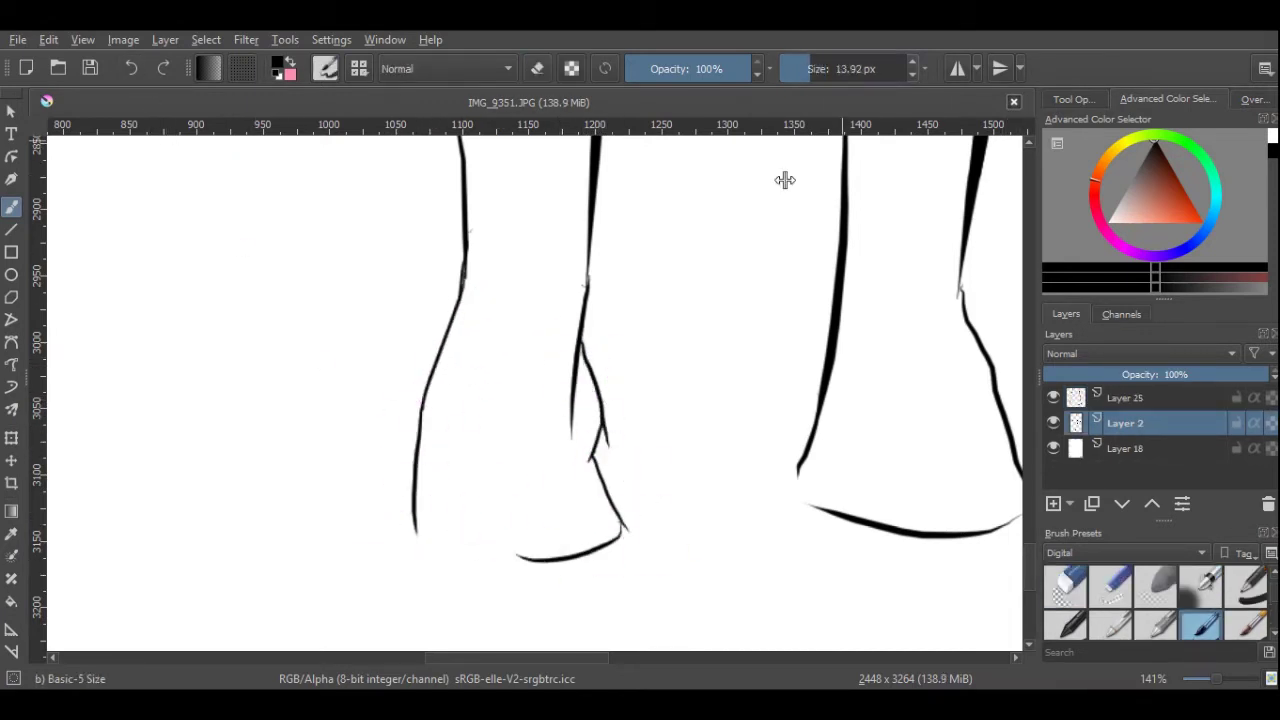
pyautogui.press('pageup')
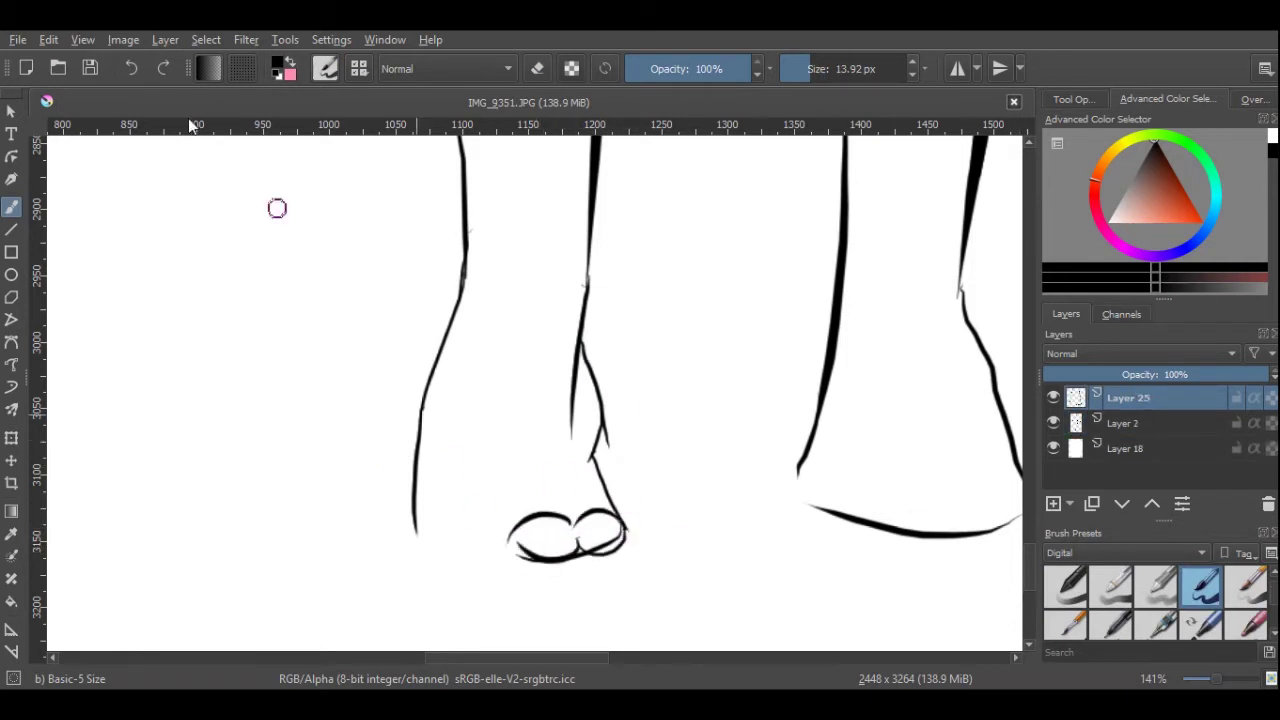
pyautogui.click(131, 68)
# Erase the rounded toes and the sole curve of the left-hand foot on Layer 25.
pyautogui.click(1065, 585)
pyautogui.moveTo(610, 520)
pyautogui.mouseDown()
pyautogui.moveTo(579, 526)
pyautogui.moveTo(520, 590)
pyautogui.mouseUp()
# Add a new layer above Layer 25 and set the brush size to 10.36 px.
pyautogui.press('/')
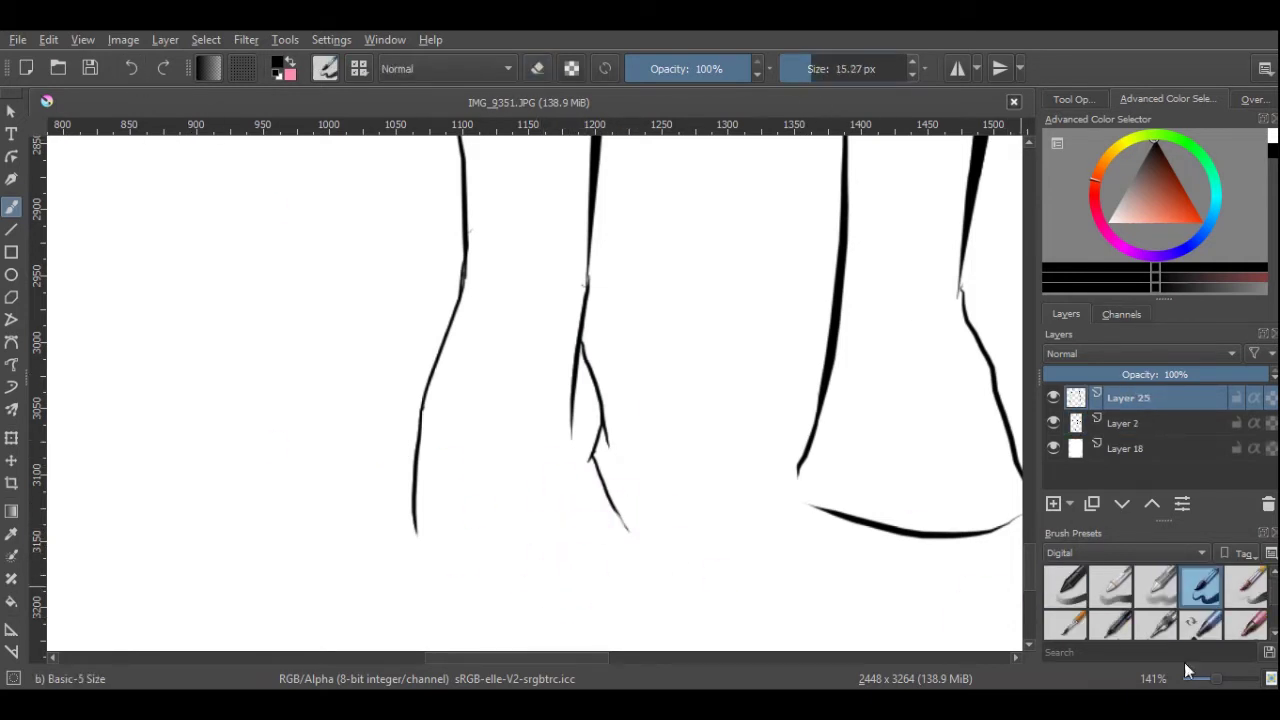
pyautogui.hotkey('ctrl', '+')
pyautogui.scroll(-2, 840, 515)
pyautogui.press('Insert')
pyautogui.press('[')
pyautogui.press('[')
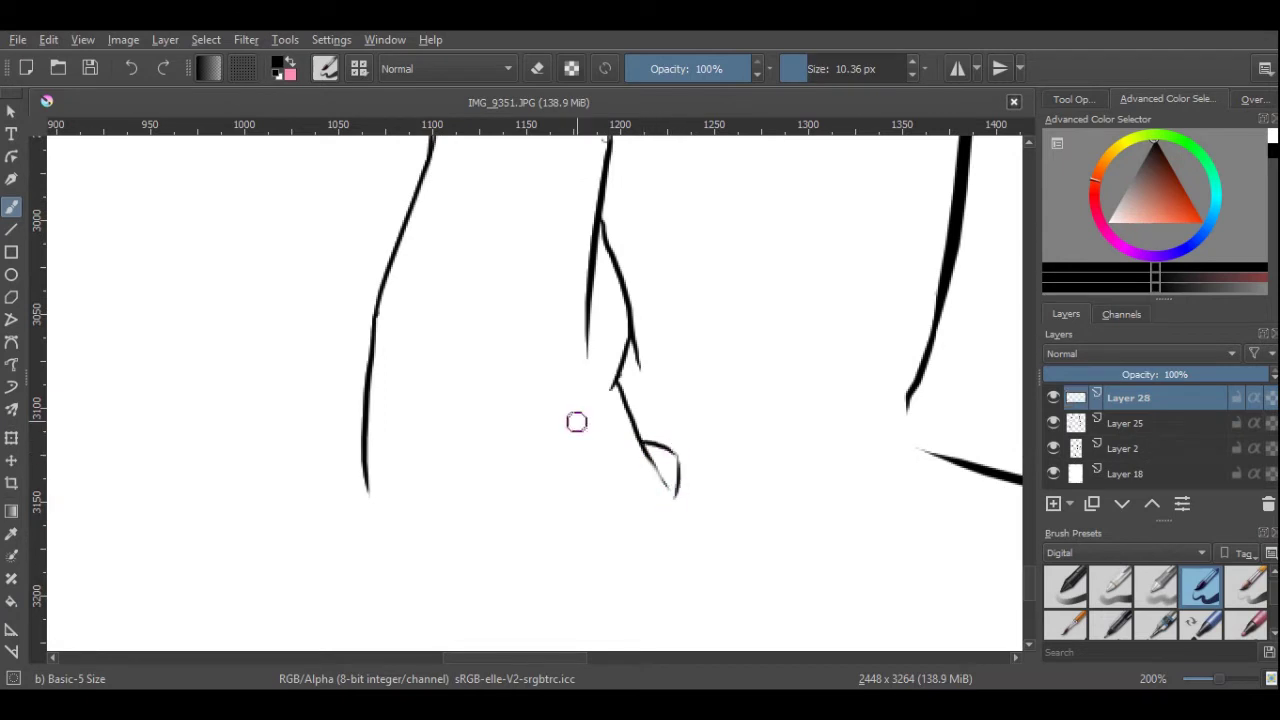
# Try inking a row of five toes along the left-hand foot's sole and a line down its little-toe side on Layer 28.
pyautogui.moveTo(645, 445)
pyautogui.mouseDown()
pyautogui.moveTo(677, 469)
pyautogui.moveTo(650, 458)
pyautogui.mouseUp()
pyautogui.moveTo(560, 458); pyautogui.dragTo(514, 466)
pyautogui.moveTo(558, 490)
pyautogui.mouseDown()
pyautogui.moveTo(549, 460)
pyautogui.moveTo(558, 490)
pyautogui.moveTo(512, 470)
pyautogui.mouseUp()
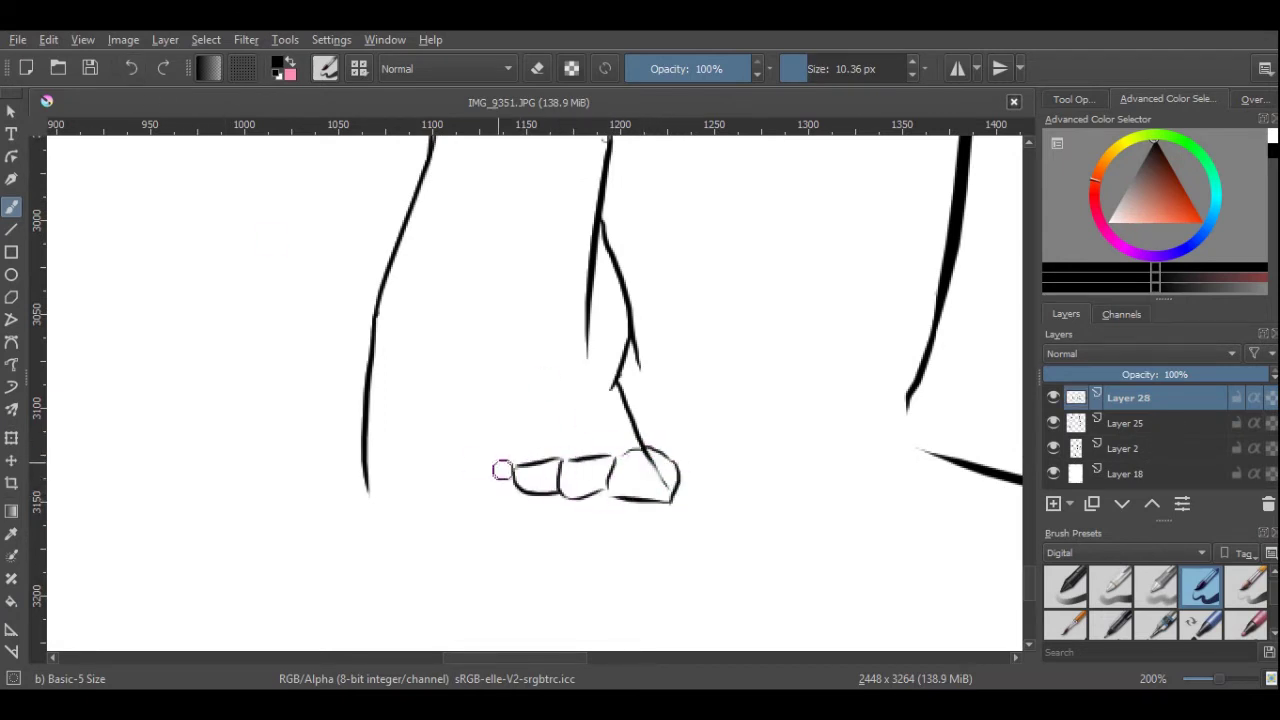
pyautogui.moveTo(415, 489); pyautogui.dragTo(460, 500)
pyautogui.moveTo(376, 362); pyautogui.dragTo(426, 494)
pyautogui.hotkey('ctrl', 'z')
pyautogui.moveTo(376, 300); pyautogui.dragTo(401, 433)
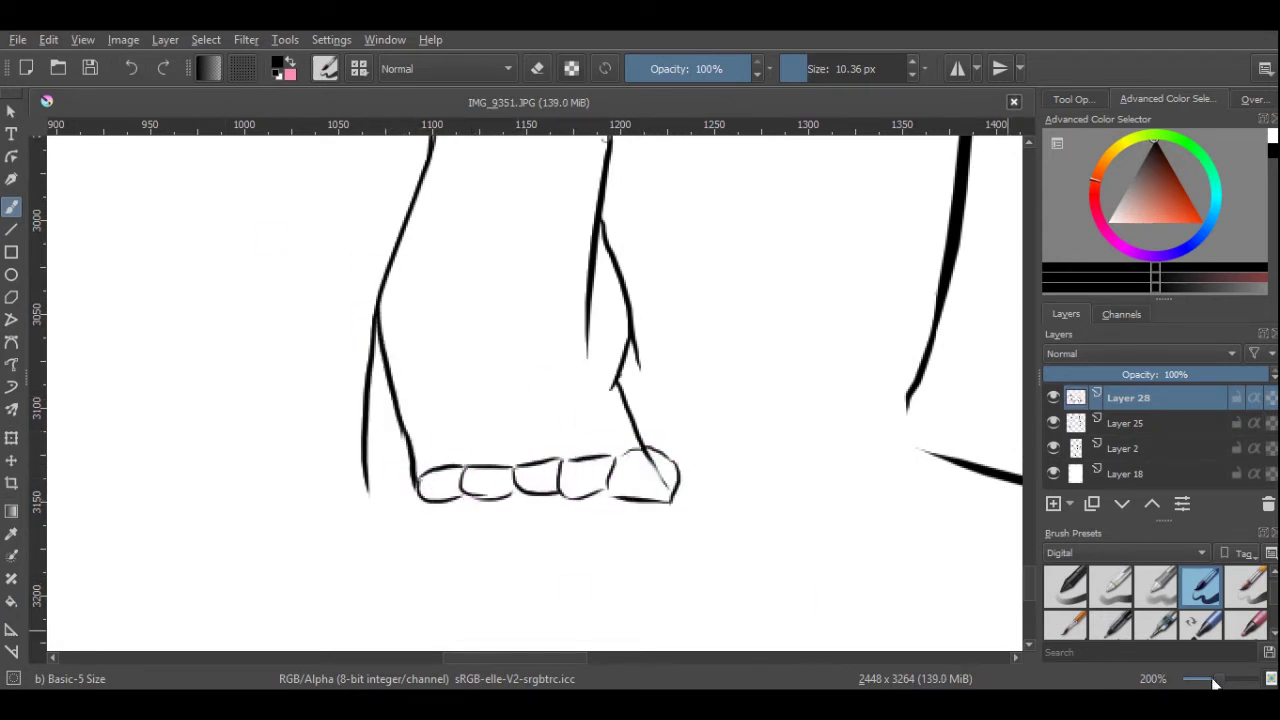
# Undo the row of toes and the little-toe side line on Layer 28.
pyautogui.moveTo(1215, 683)
pyautogui.mouseDown()
pyautogui.moveTo(1190, 683)
pyautogui.moveTo(1215, 683)
pyautogui.mouseUp()
pyautogui.click(131, 67)
pyautogui.click(131, 67)
pyautogui.click(131, 67)
pyautogui.click(131, 67)
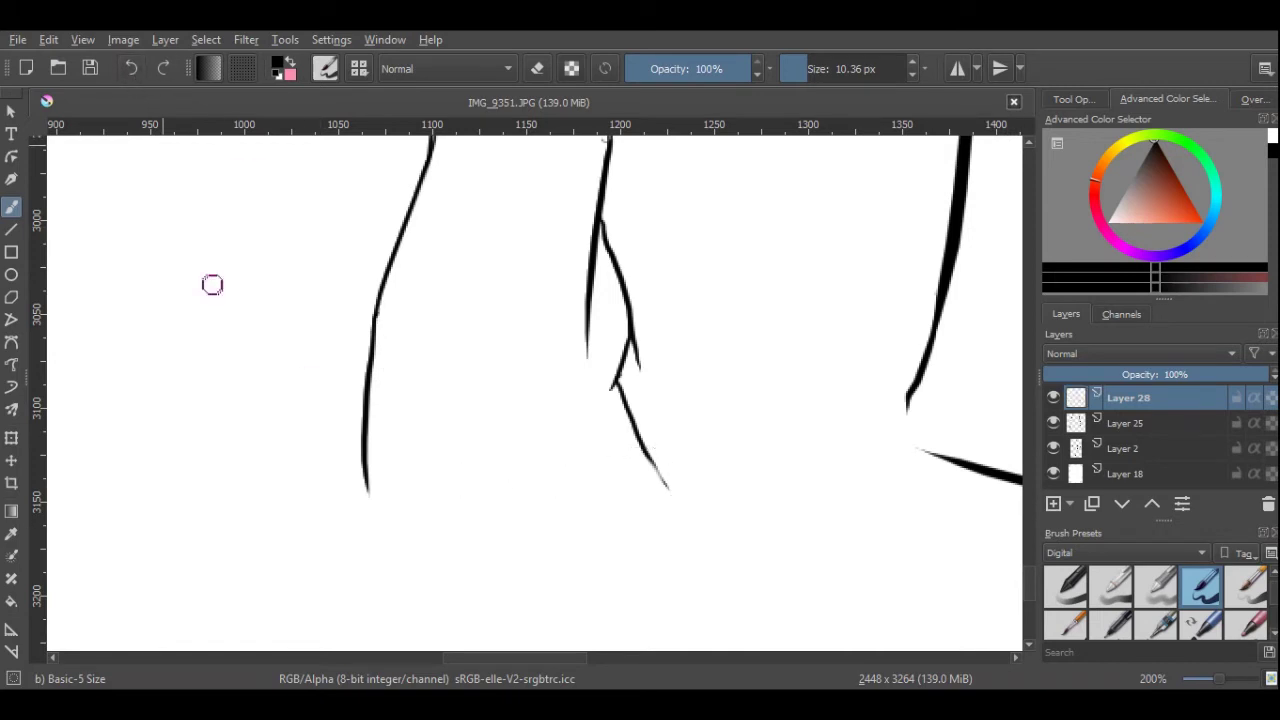
# Ink a large rounded big toe, four smaller toes and a side line for the left-hand foot on Layer 28.
pyautogui.moveTo(548, 460)
pyautogui.mouseDown()
pyautogui.moveTo(654, 509)
pyautogui.moveTo(461, 490)
pyautogui.mouseUp()
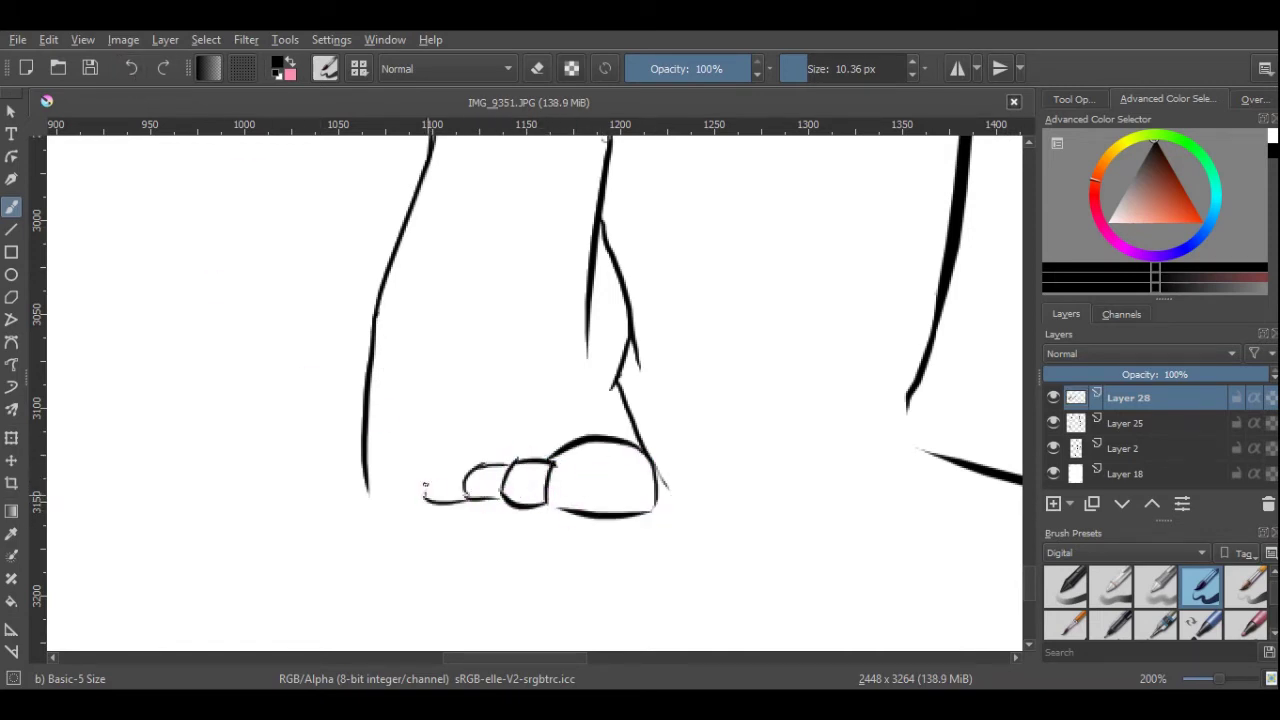
pyautogui.moveTo(425, 168); pyautogui.dragTo(382, 488)
pyautogui.hotkey('ctrl', 'z')
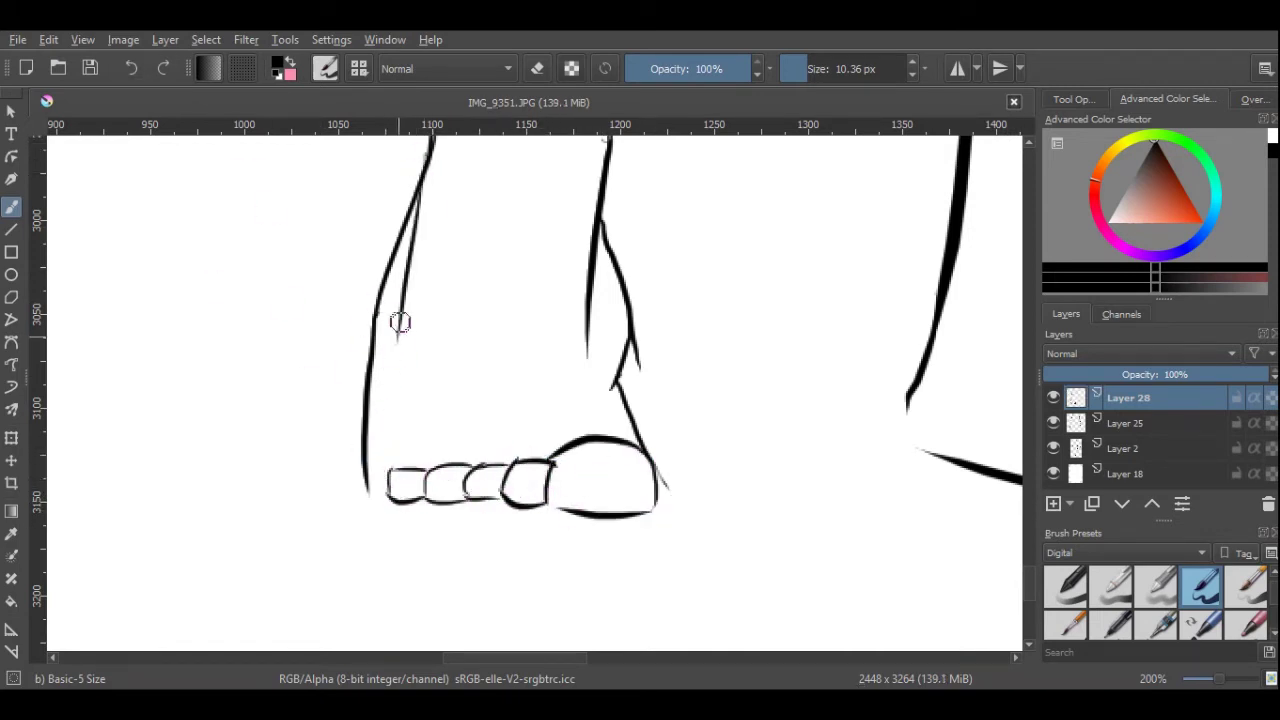
pyautogui.moveTo(400, 320); pyautogui.dragTo(383, 500)
# Scale up and shift the toes on Layer 28 so they span the full width of the left-hand foot.
pyautogui.click(1210, 683)
pyautogui.click(1208, 683)
pyautogui.hotkey('ctrl', 't')
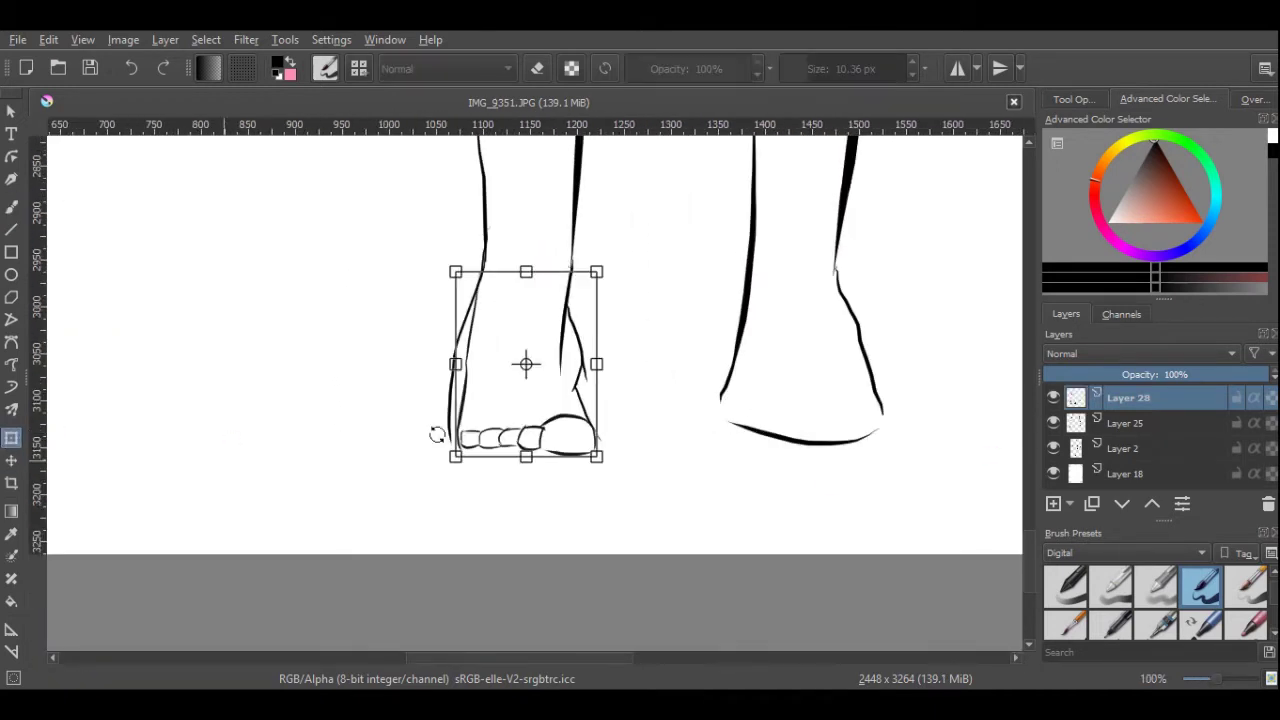
pyautogui.moveTo(526, 363)
pyautogui.mouseDown()
pyautogui.moveTo(474, 417)
pyautogui.moveTo(449, 290)
pyautogui.mouseUp()
pyautogui.press('b')
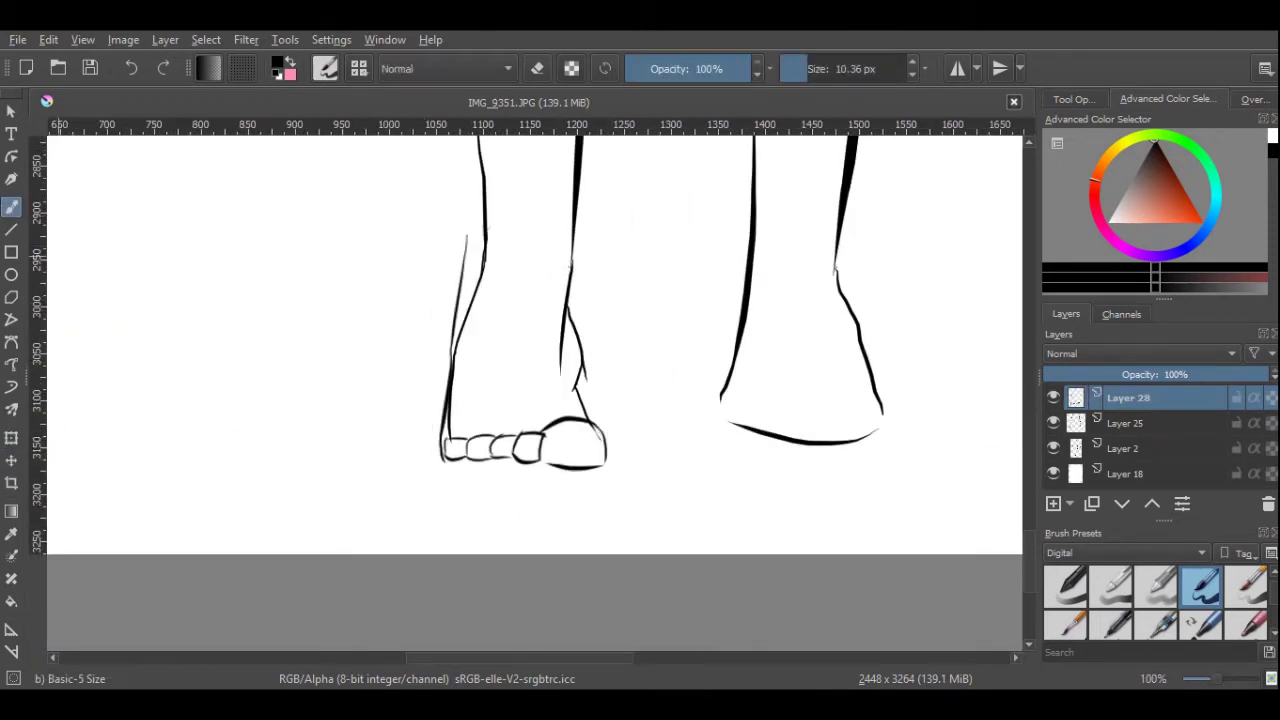
# Erase the surplus side line beside the left-hand foot on Layer 28, keeping the toes.
pyautogui.press('e')
pyautogui.press('pagedown')
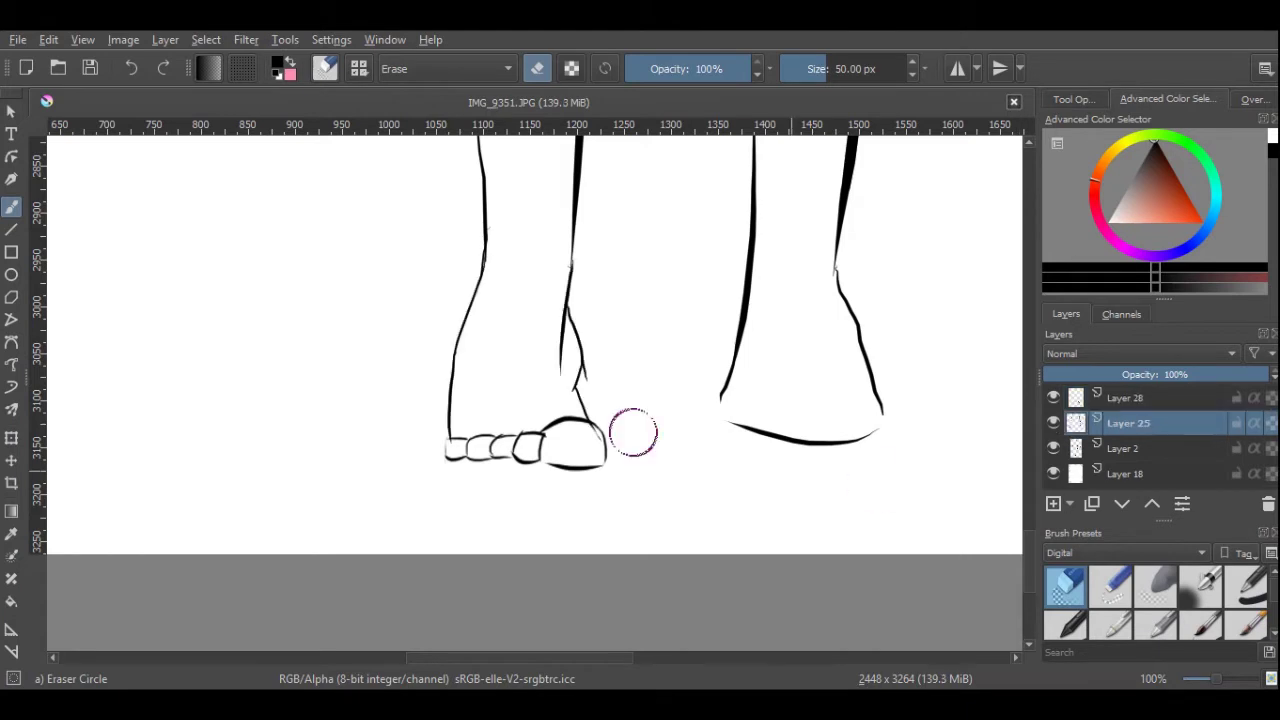
pyautogui.press('-')
pyautogui.press('-')
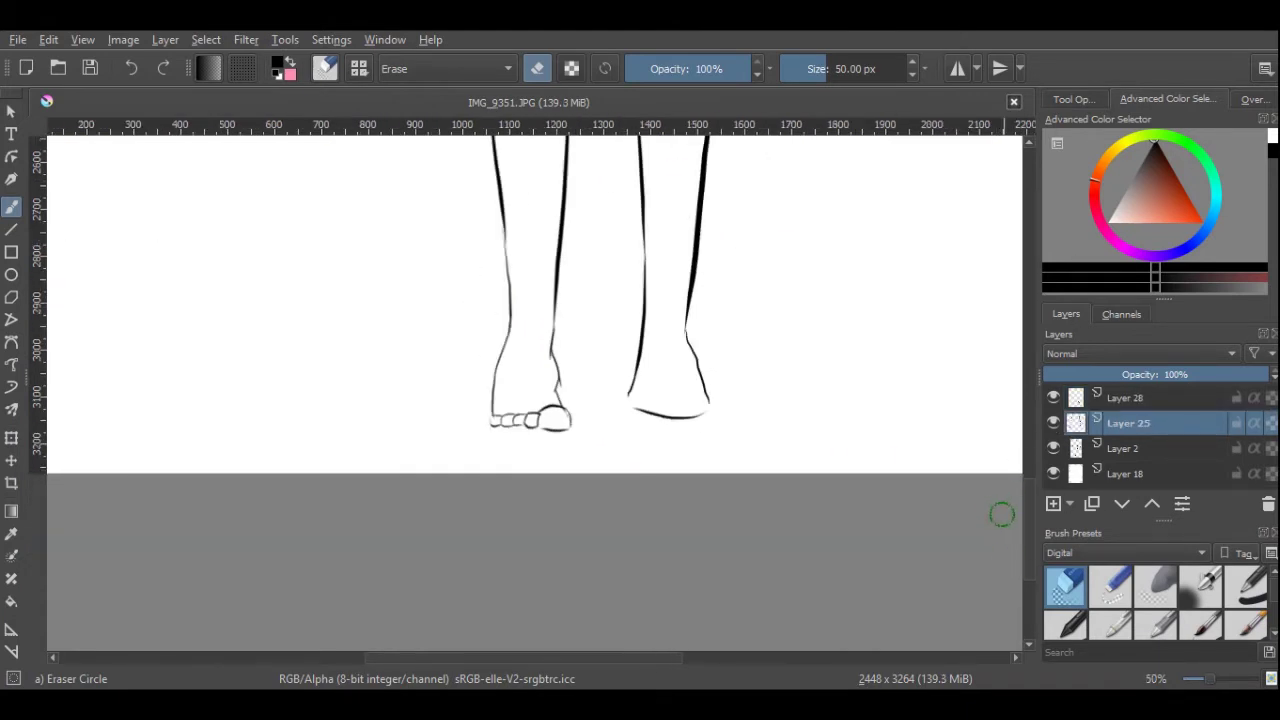
# Erase the ankle and foot outline on the big-toe side of the left-hand foot on Layer 25.
pyautogui.click(1200, 585)
pyautogui.press('+')
pyautogui.press('+')
pyautogui.press('+')
pyautogui.press('e')
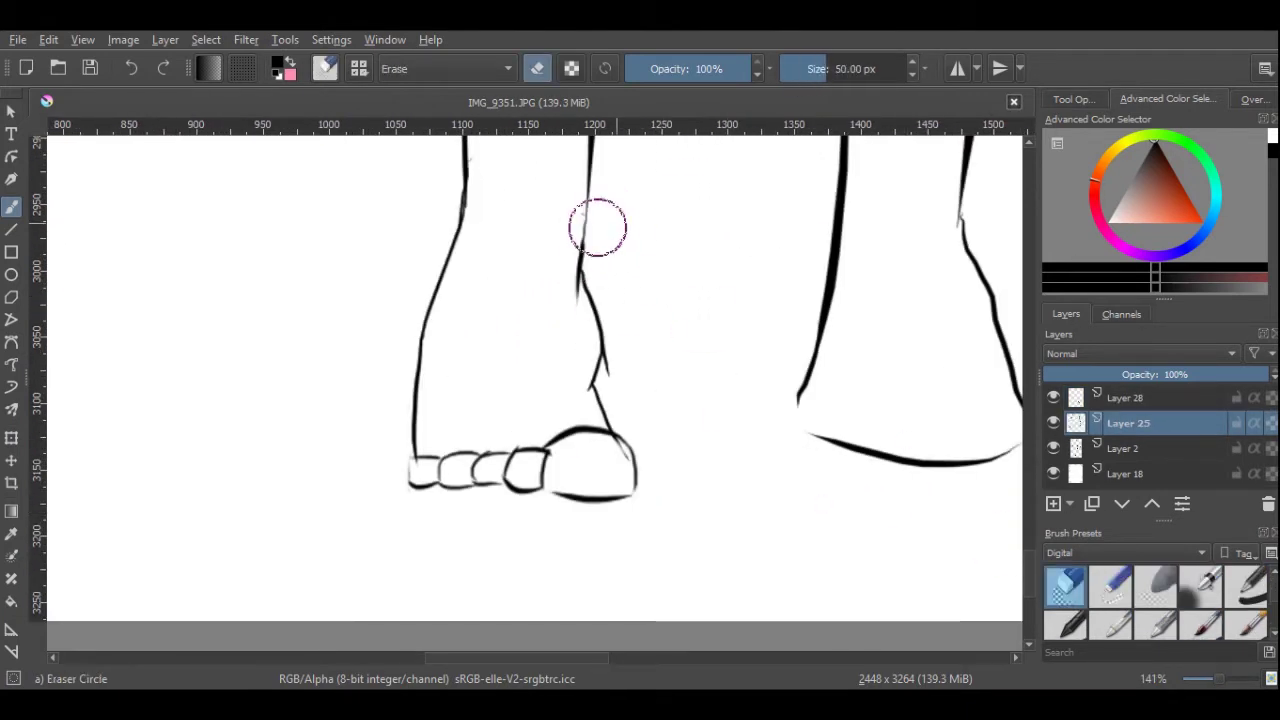
pyautogui.moveTo(594, 223); pyautogui.dragTo(615, 455)
# Ink the big-toe side's ankle bump and foot edge down to the big toe on Layer 25 with the brush at 12.66 px.
pyautogui.press('e')
pyautogui.moveTo(592, 183); pyautogui.dragTo(573, 350)
pyautogui.moveTo(580, 285); pyautogui.dragTo(621, 440)
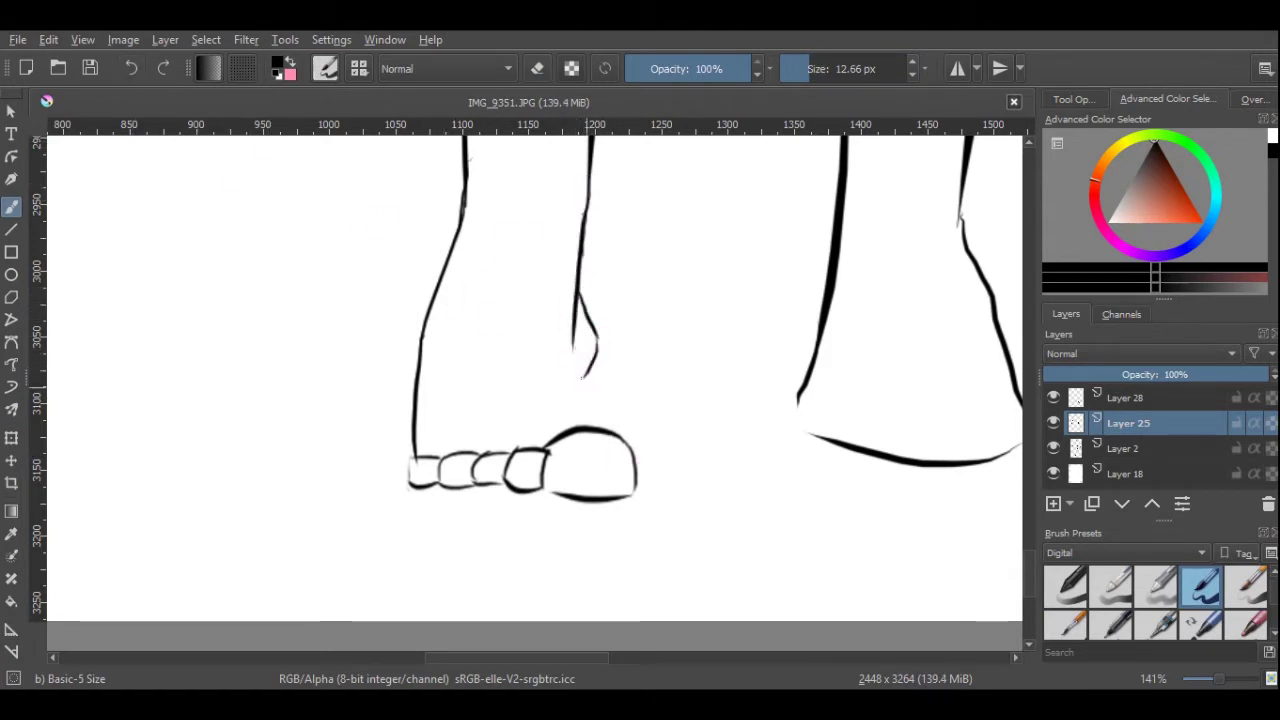
pyautogui.hotkey('ctrl', 'shift', 'z')
pyautogui.hotkey('ctrl', 'z')
pyautogui.hotkey('ctrl', 'shift', 'z')
pyautogui.hotkey('ctrl', 'z')
pyautogui.hotkey('ctrl', 'shift', 'z')
pyautogui.press('e')
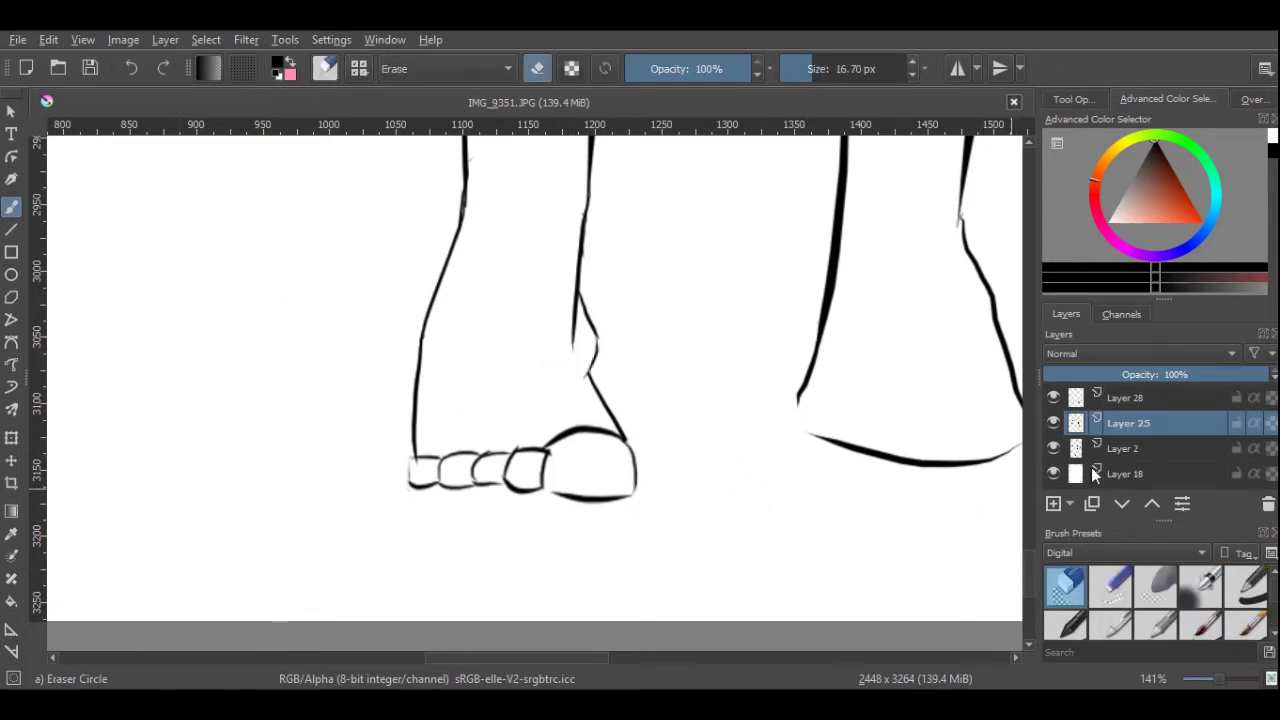
# Add a new layer between Layer 25 and Layer 28 and set the brush size to 5.17 px.
pyautogui.click(1053, 503)
pyautogui.press('e')
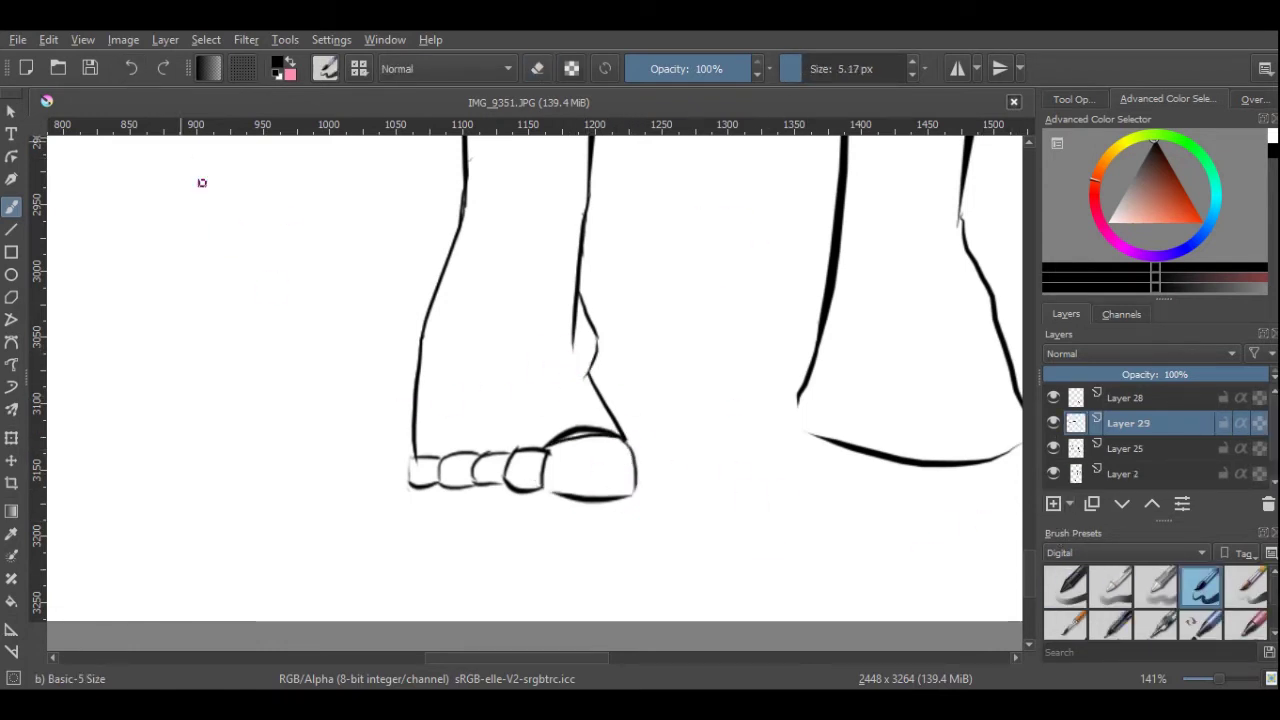
pyautogui.click(1230, 683)
pyautogui.click(1230, 683)
pyautogui.moveTo(1028, 581); pyautogui.dragTo(874, 423)
pyautogui.click(1052, 397)
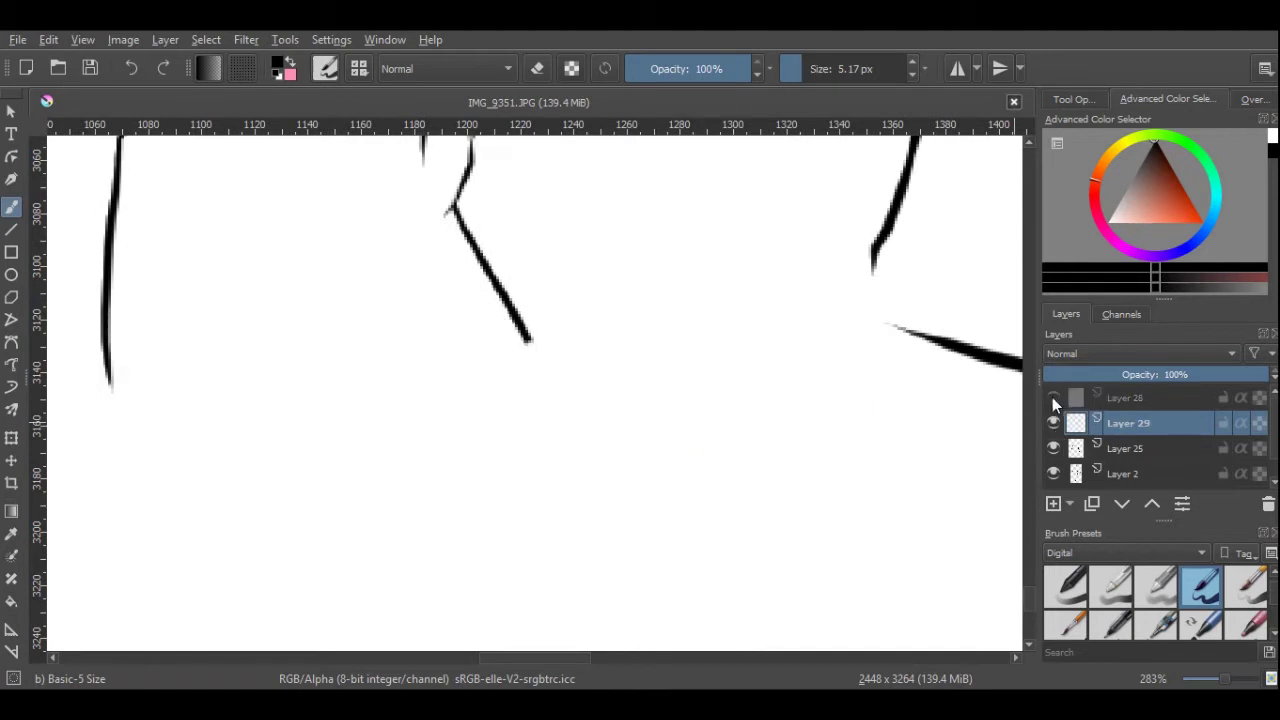
pyautogui.click(1052, 397)
# Refine the big toe's contour and add new dividing curves between the smaller toes on Layer 28 with the 5.17 px brush.
pyautogui.click(1130, 397)
pyautogui.moveTo(526, 336)
pyautogui.mouseDown()
pyautogui.moveTo(546, 449)
pyautogui.moveTo(408, 452)
pyautogui.mouseUp()
pyautogui.click(131, 68)
pyautogui.moveTo(545, 432); pyautogui.dragTo(380, 452)
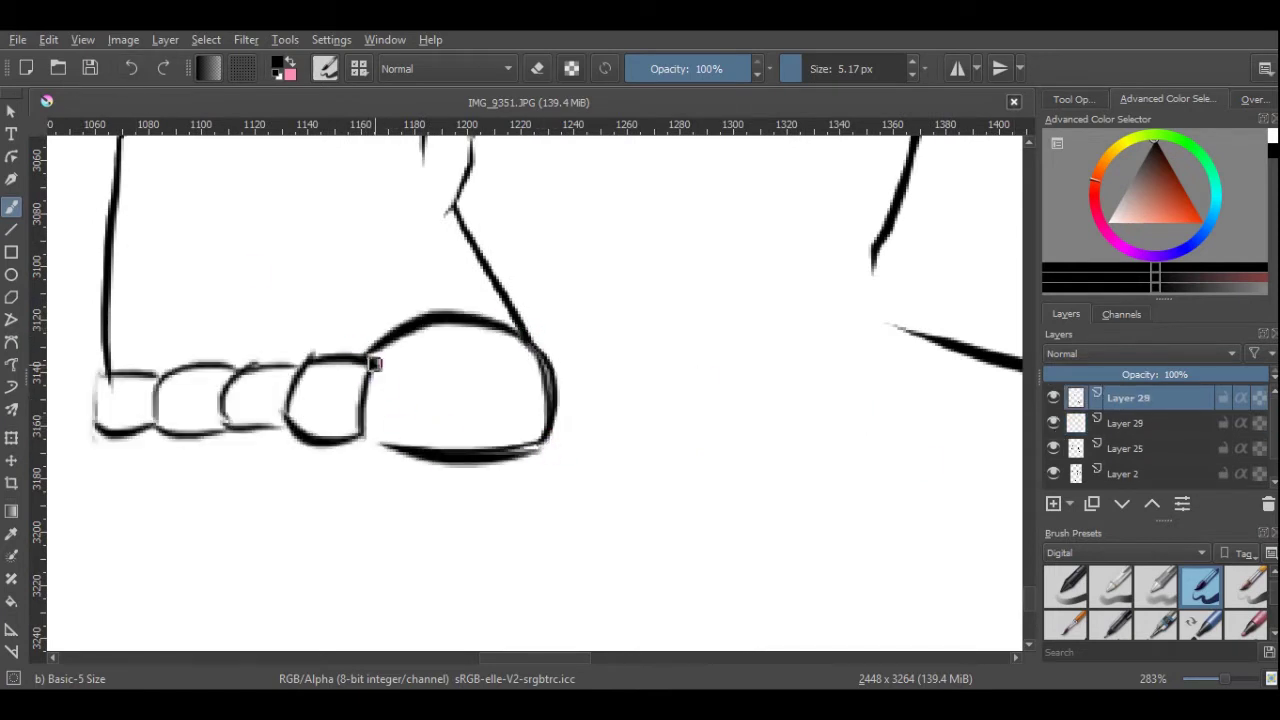
pyautogui.moveTo(207, 372); pyautogui.dragTo(214, 430)
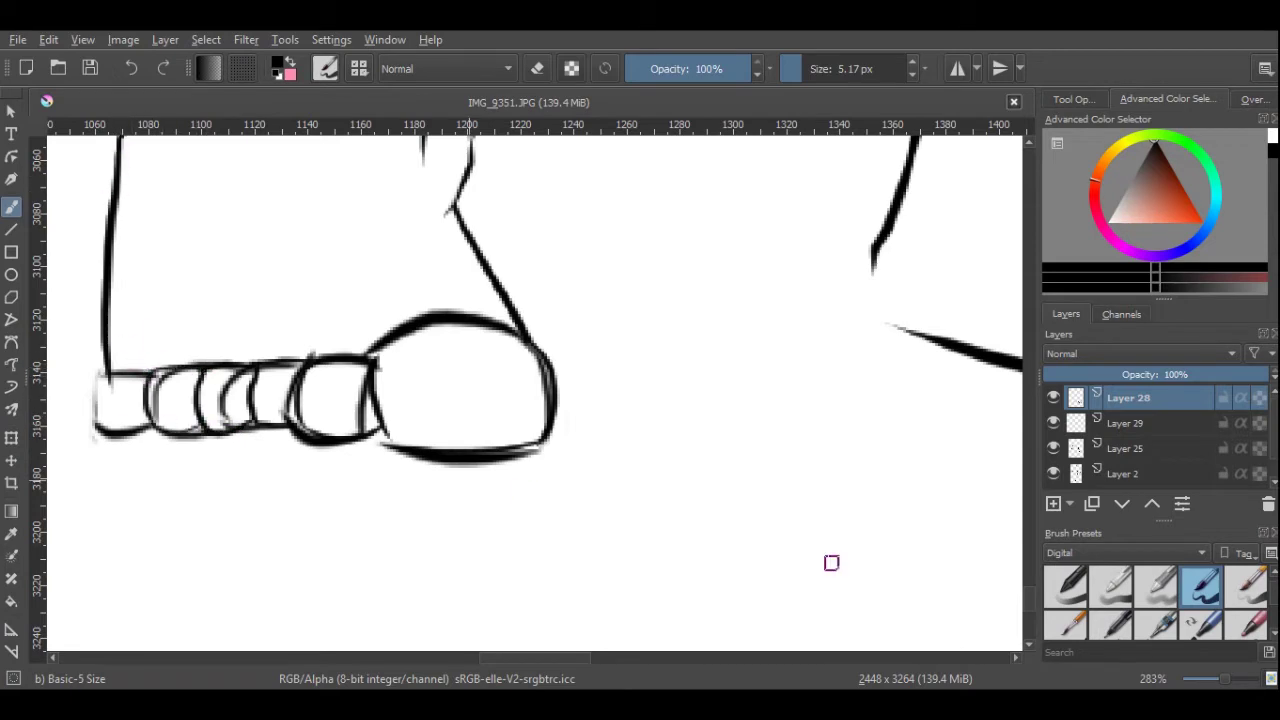
# Ink a narrower ankle and foot edge on the little-toe side of the left-hand foot down to the toes on Layer 25.
pyautogui.press('-')
pyautogui.press('+')
pyautogui.moveTo(1027, 560)
pyautogui.mouseDown()
pyautogui.moveTo(1027, 299)
pyautogui.moveTo(1027, 575)
pyautogui.mouseUp()
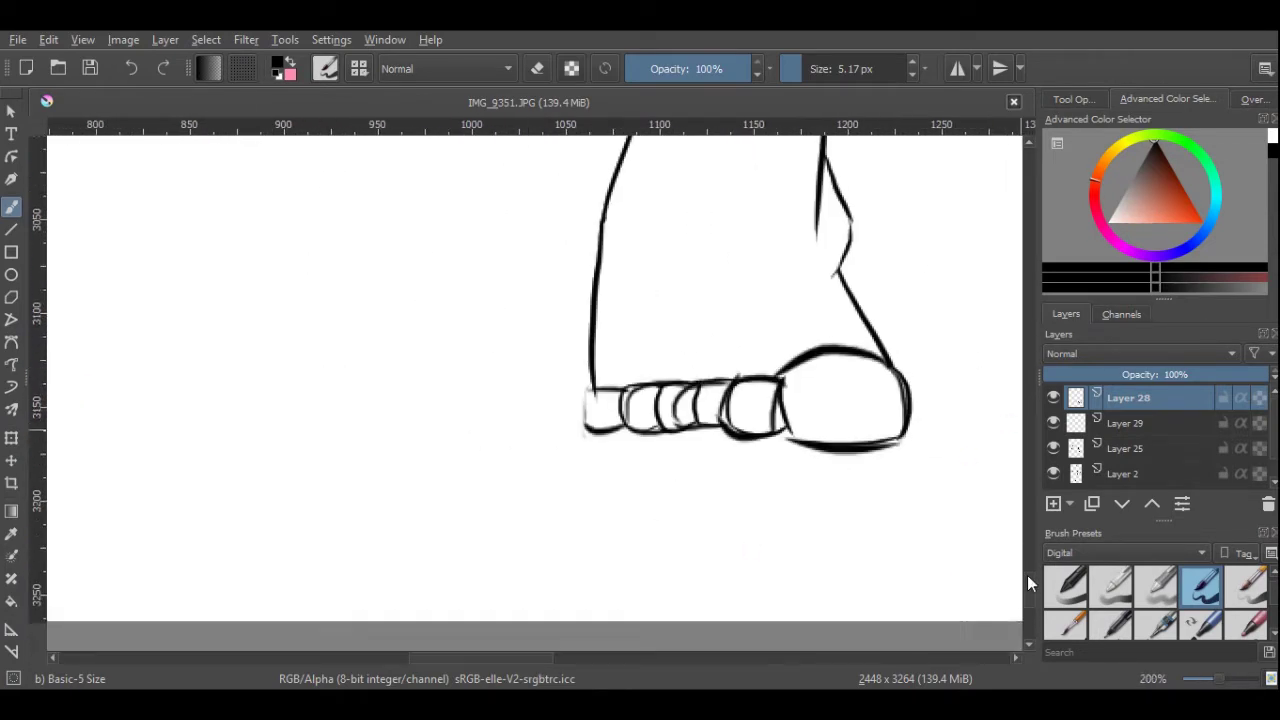
pyautogui.scroll(5, 1027, 575)
pyautogui.click(1075, 448)
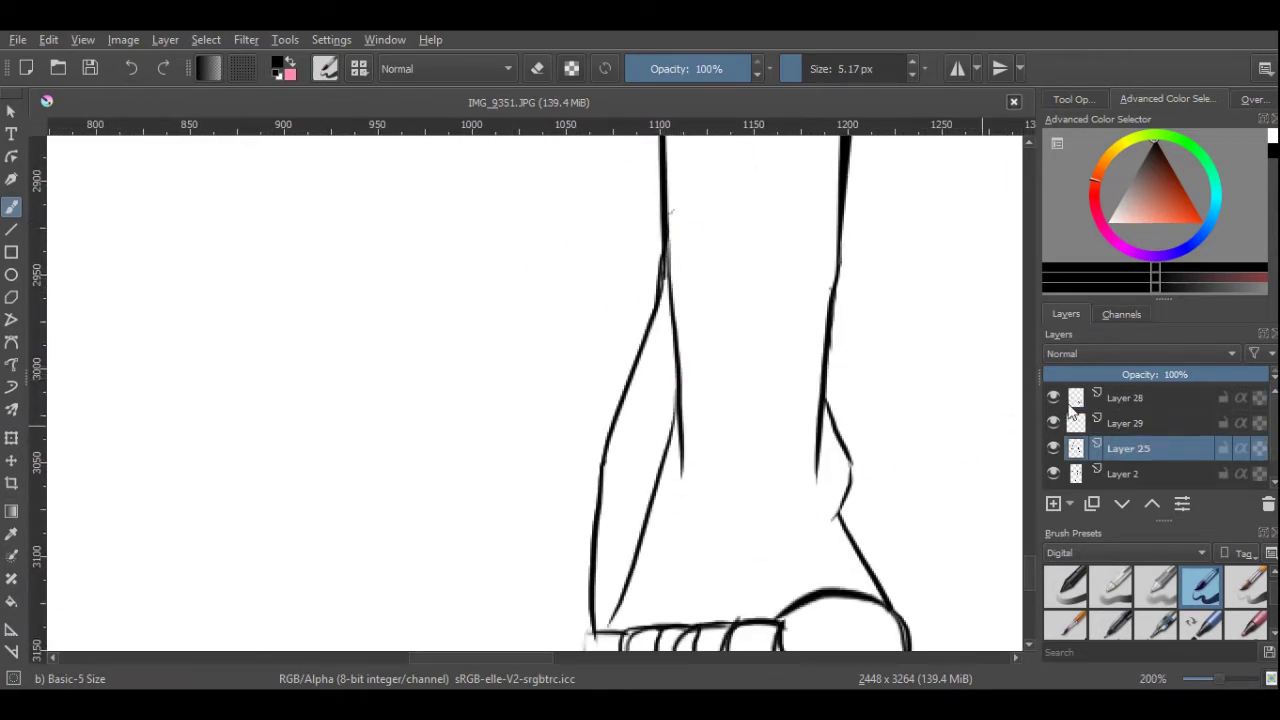
pyautogui.scroll(-3, 1030, 573)
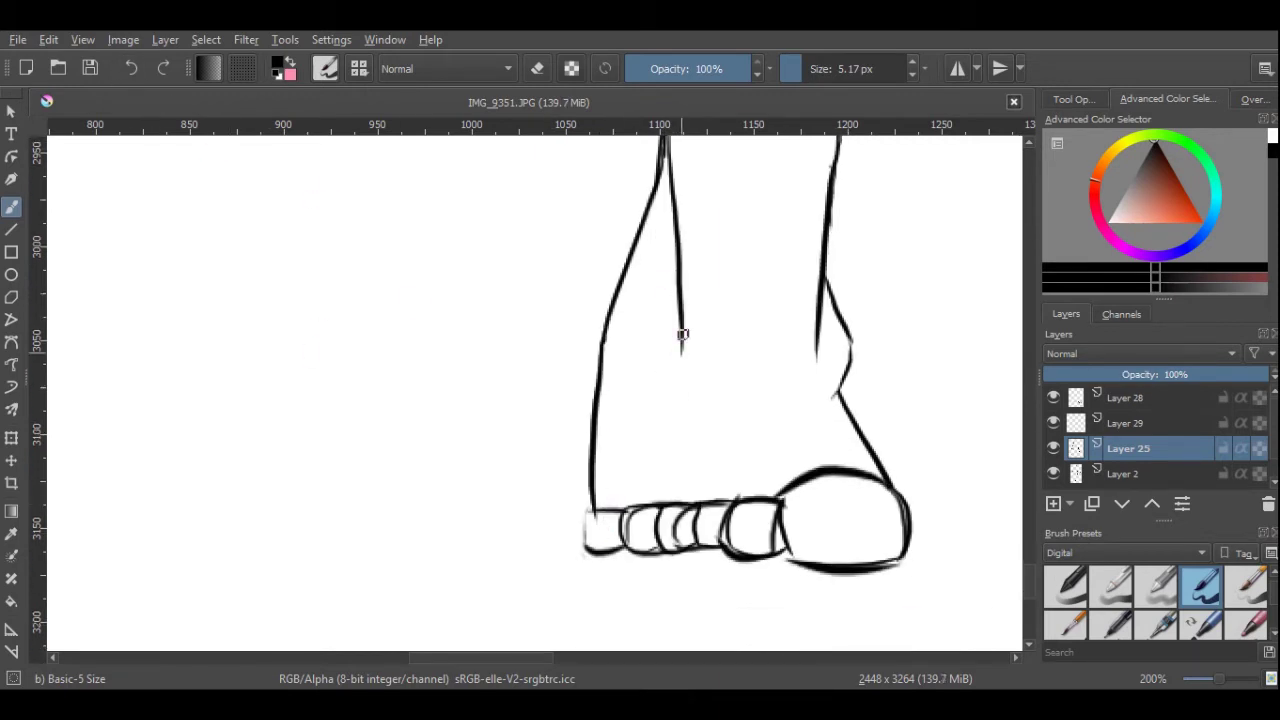
pyautogui.moveTo(682, 334); pyautogui.dragTo(624, 496)
pyautogui.click(133, 68)
pyautogui.moveTo(684, 340); pyautogui.dragTo(630, 508)
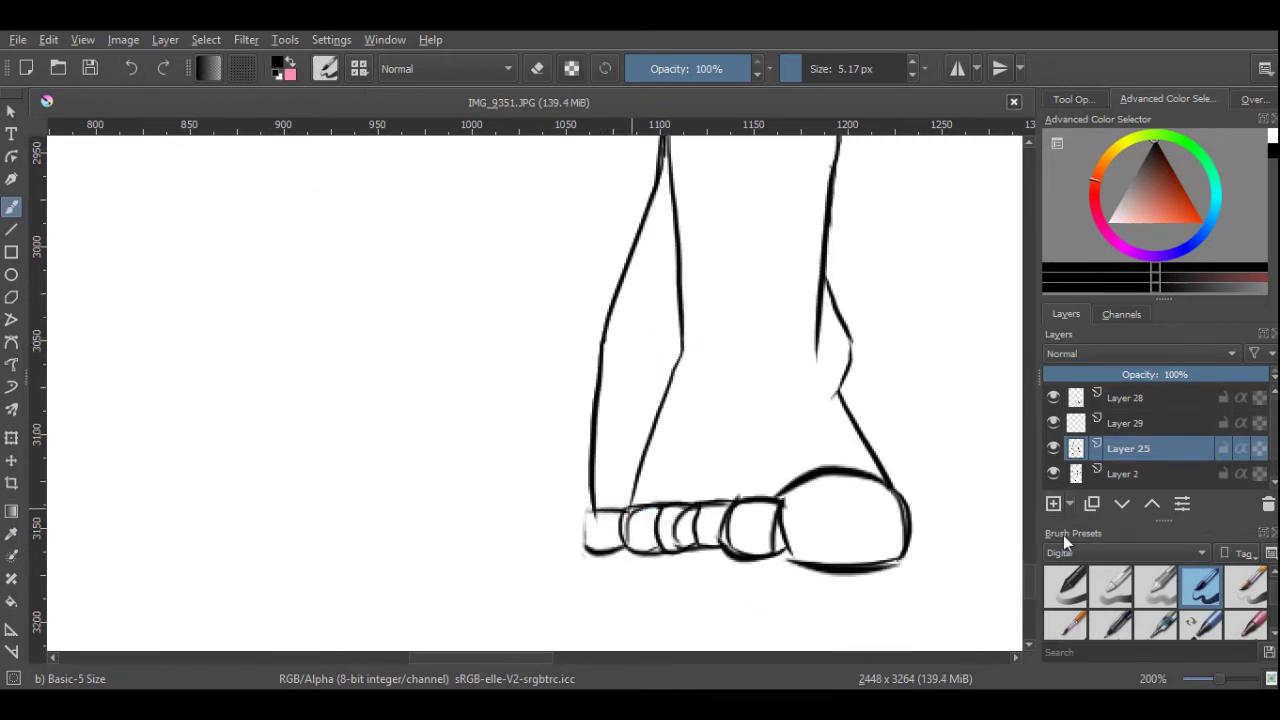
# Erase the old wider outline on the little-toe side of the left-hand foot on Layer 25 with the 50 px eraser.
pyautogui.click(1053, 448)
pyautogui.click(1053, 448)
pyautogui.moveTo(627, 170); pyautogui.dragTo(587, 545)
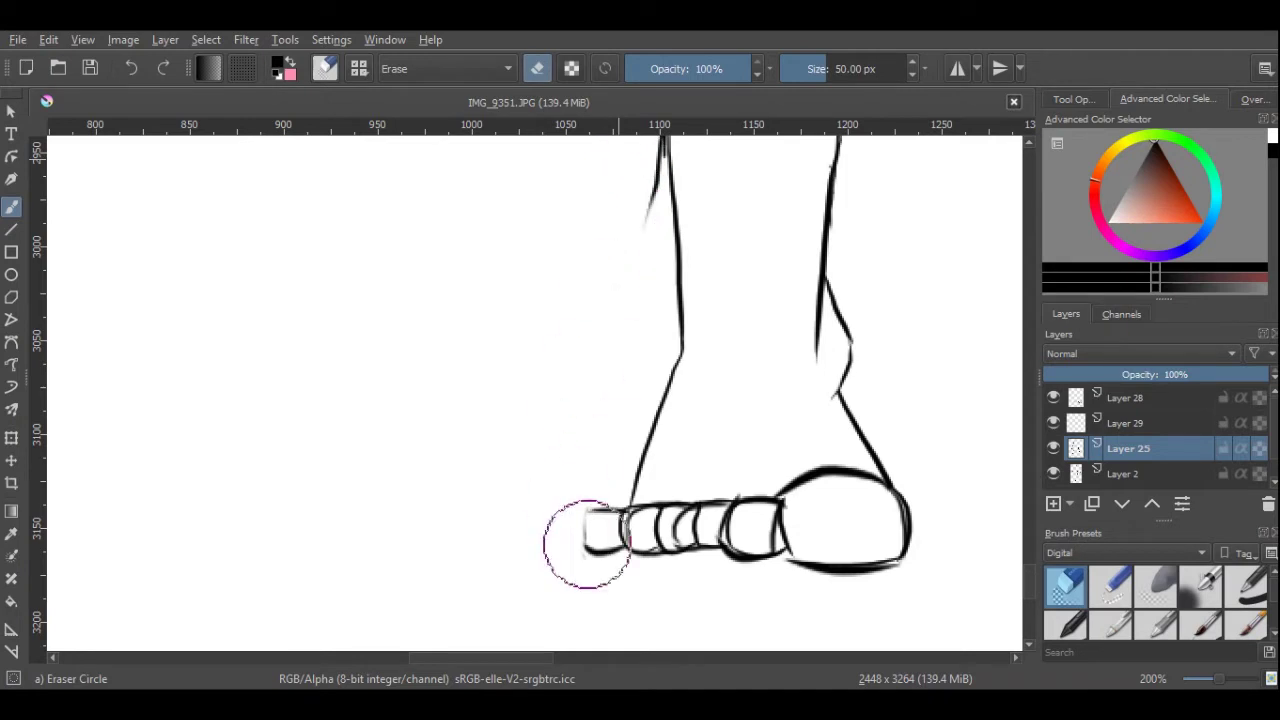
# Move Layer 29 above Layer 28 and trace clean outlines of all the toes on it with the brush at 5.17 px.
pyautogui.click(1055, 396)
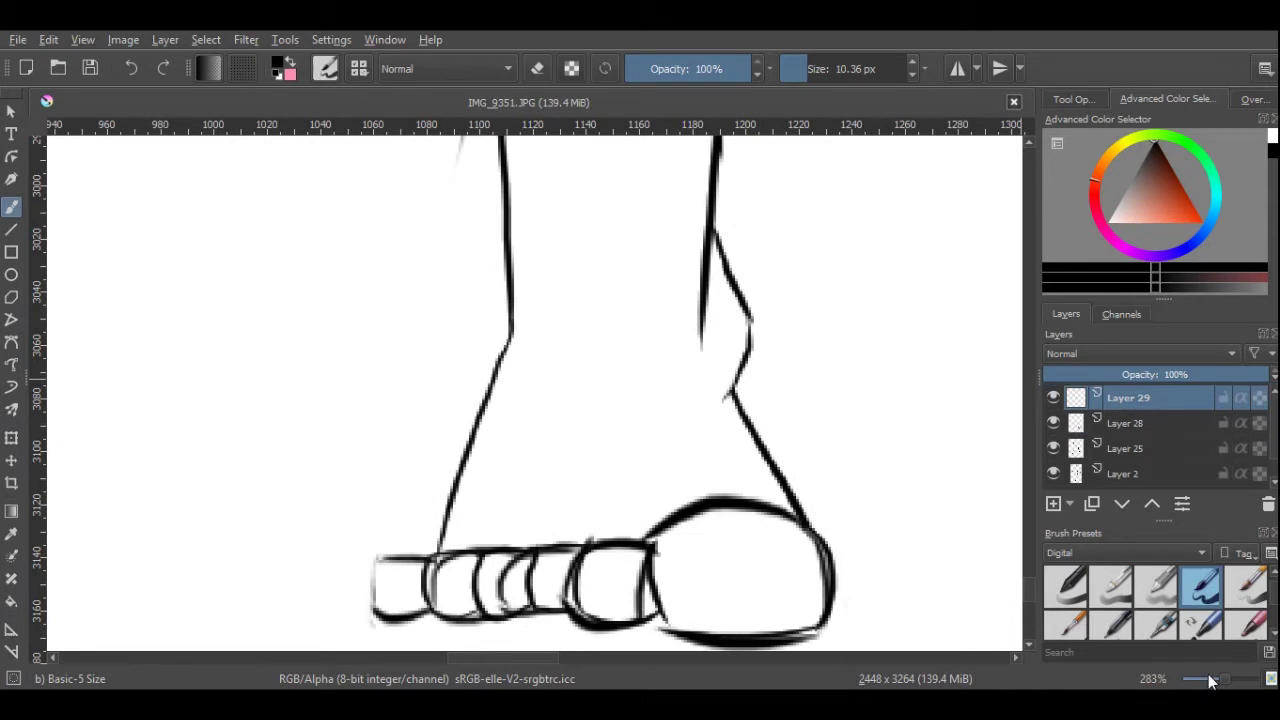
pyautogui.click(1210, 680)
pyautogui.moveTo(970, 400); pyautogui.dragTo(680, 186)
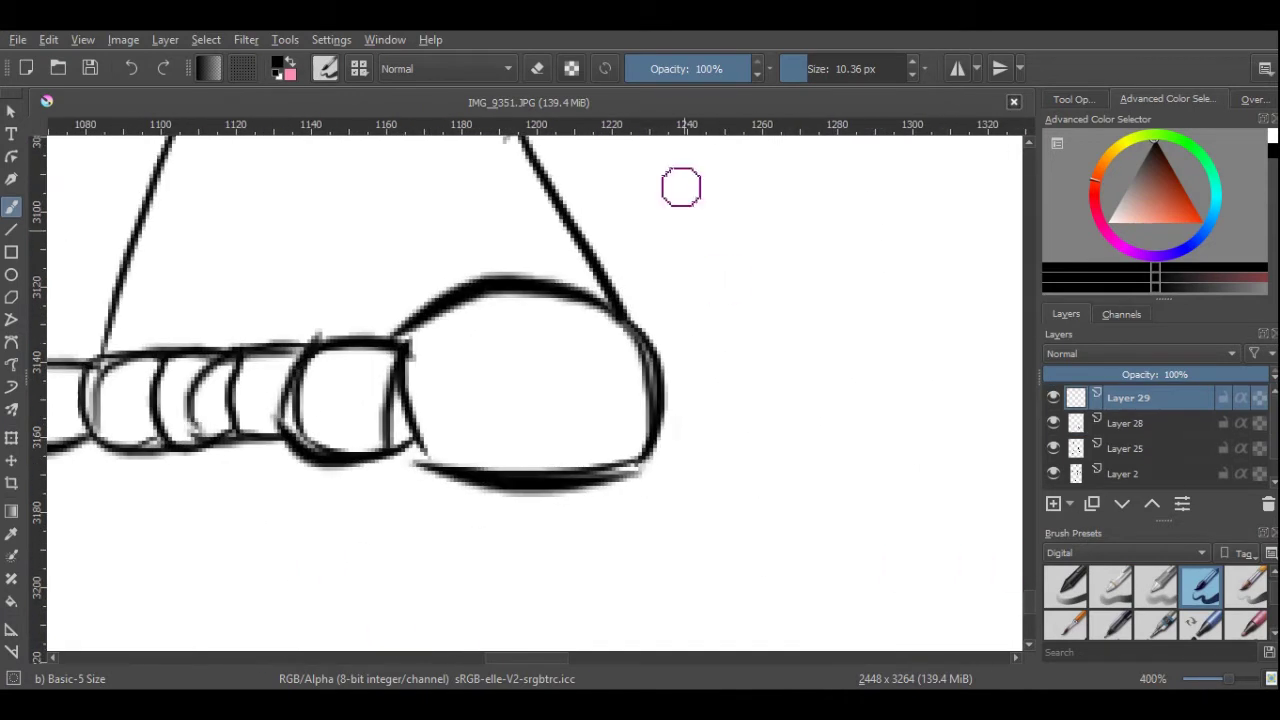
pyautogui.press('[')
pyautogui.moveTo(642, 318)
pyautogui.mouseDown()
pyautogui.moveTo(630, 459)
pyautogui.moveTo(391, 316)
pyautogui.moveTo(416, 440)
pyautogui.mouseUp()
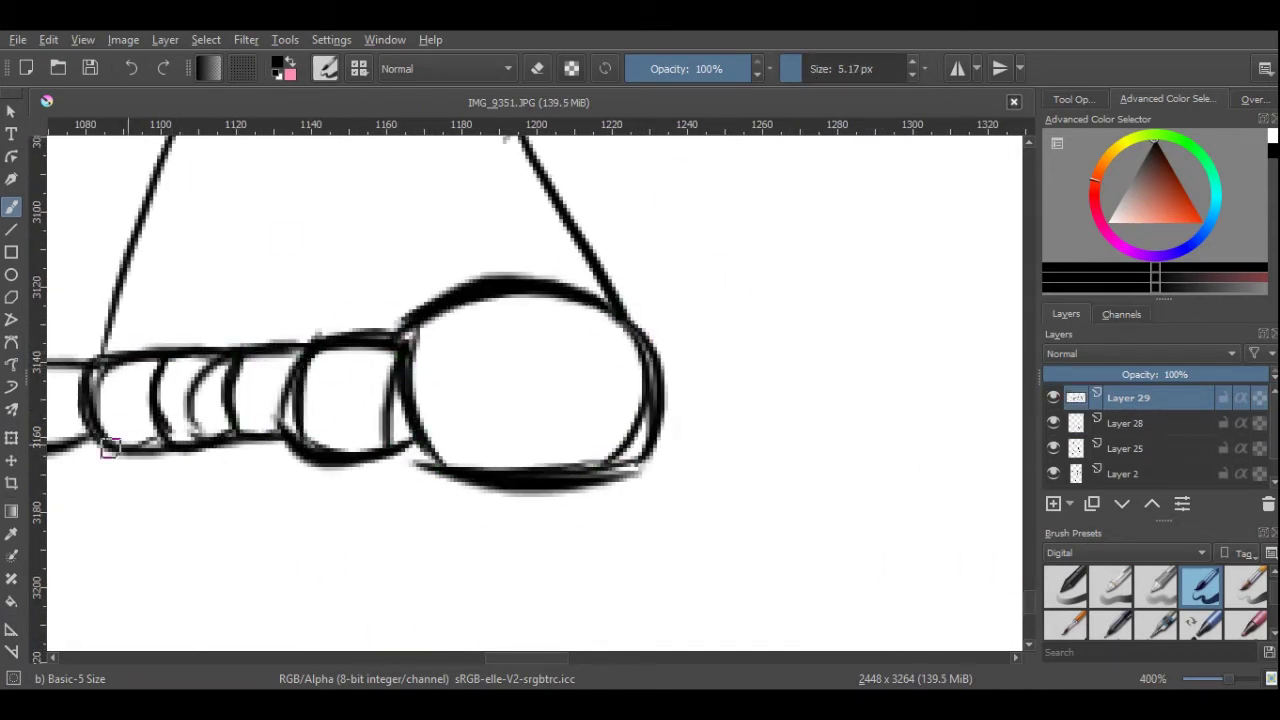
# Erase the rough toes on Layer 28 with the 50 px eraser.
pyautogui.click(1128, 423)
pyautogui.scroll(1, 1155, 600)
pyautogui.click(1065, 585)
pyautogui.moveTo(600, 371); pyautogui.dragTo(150, 400)
pyautogui.click(1212, 683)
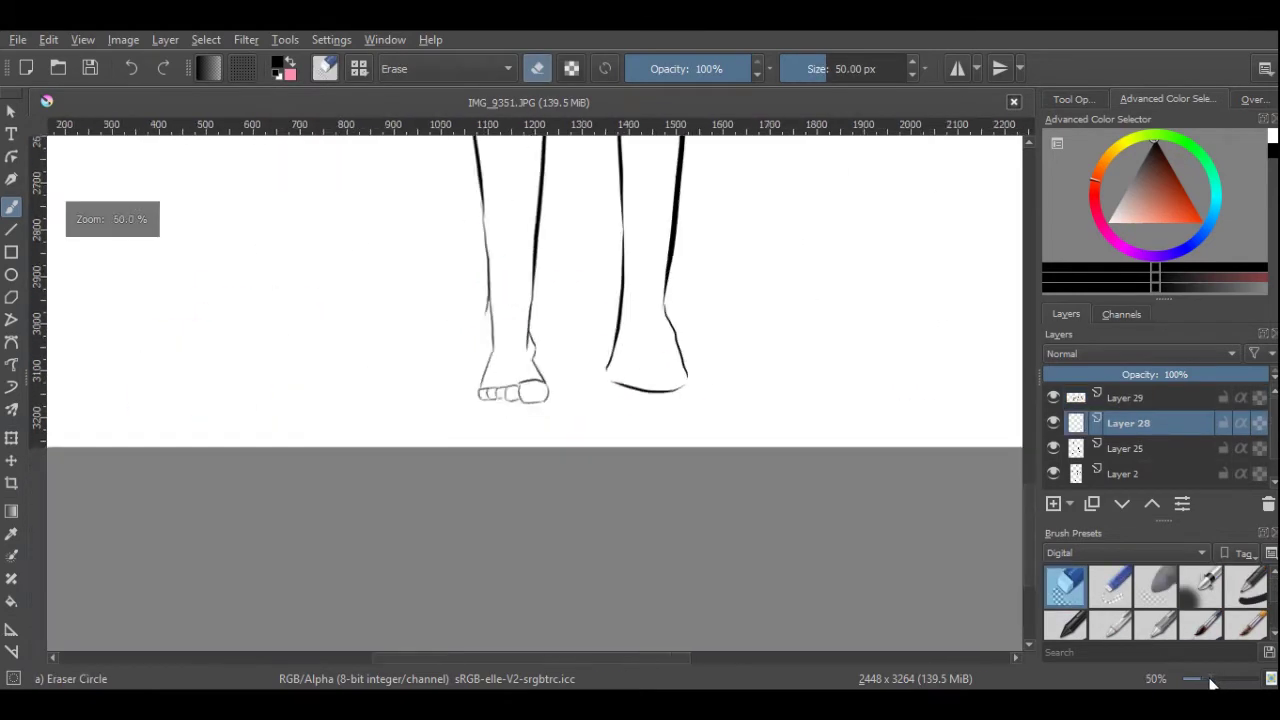
pyautogui.click(1210, 683)
# Erase the big toe's top edge on Layer 29 with the eraser at 12.66 px.
pyautogui.click(1075, 405)
pyautogui.press(']')
pyautogui.press(']')
pyautogui.moveTo(397, 318); pyautogui.dragTo(593, 320)
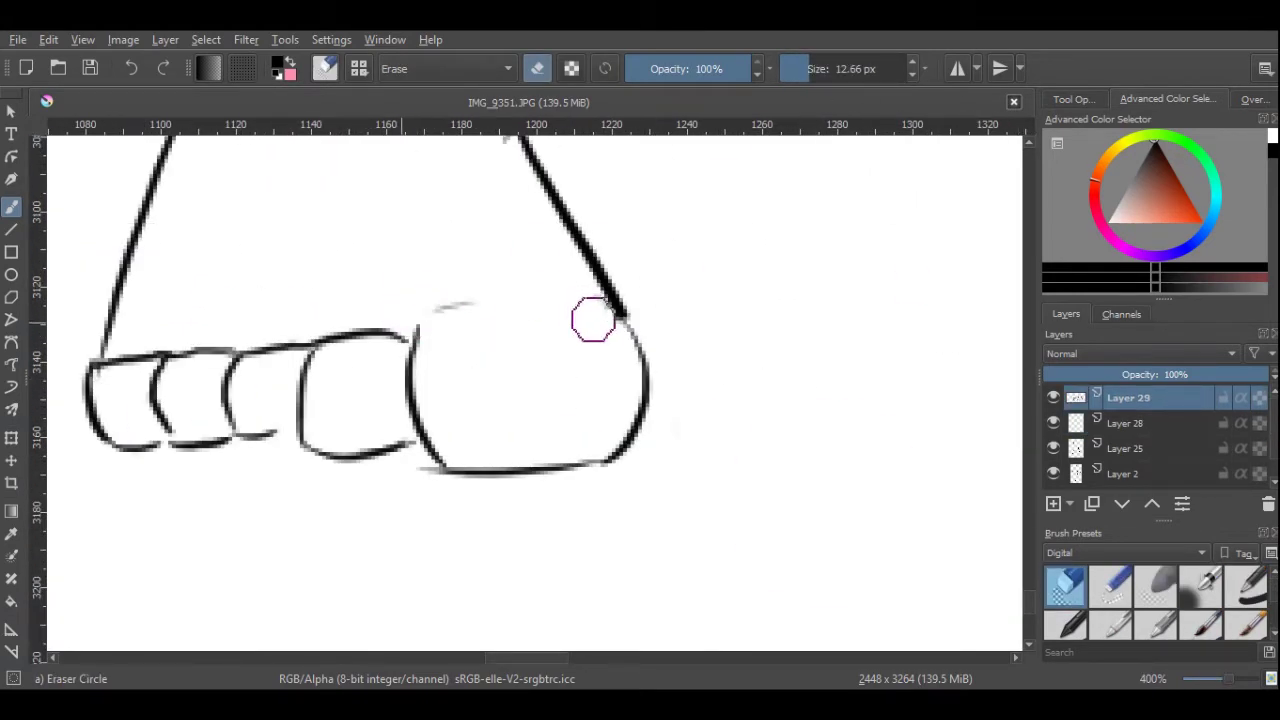
# Ink a domed top edge and a curved line beneath it on the big toe on Layer 29 with the brush at 7.47 px.
pyautogui.press('/')
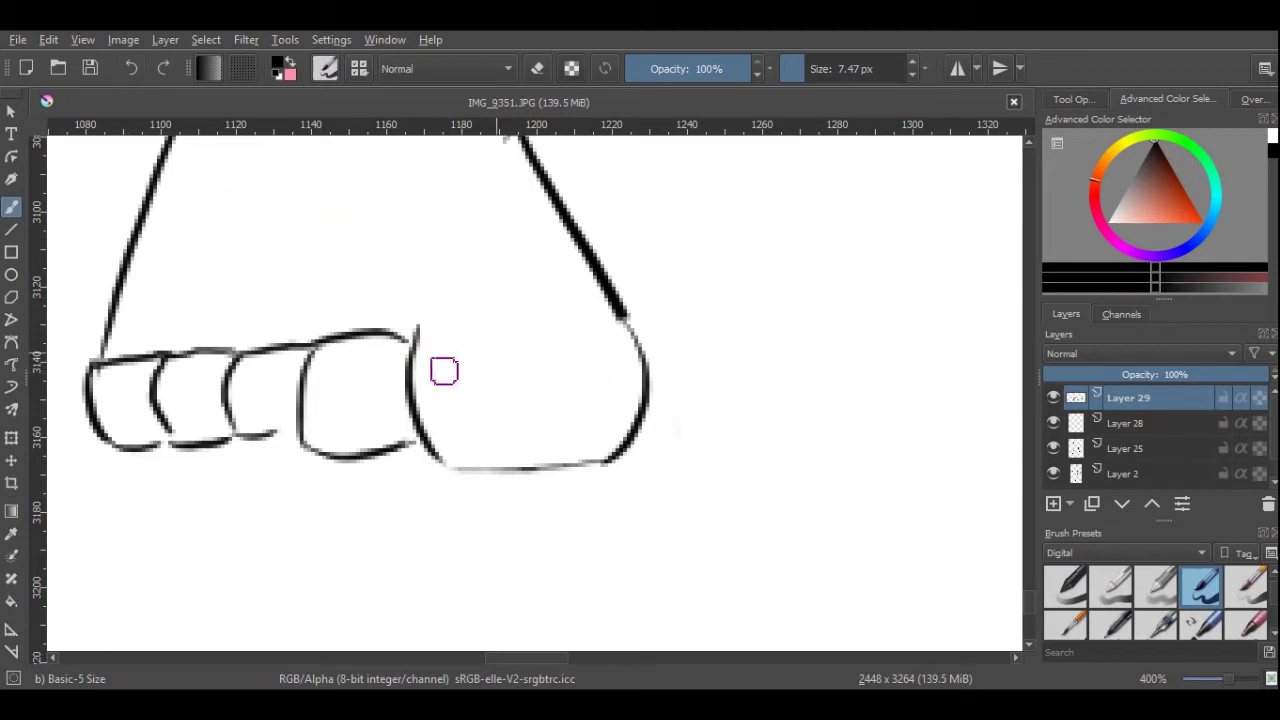
pyautogui.moveTo(430, 360); pyautogui.dragTo(555, 313)
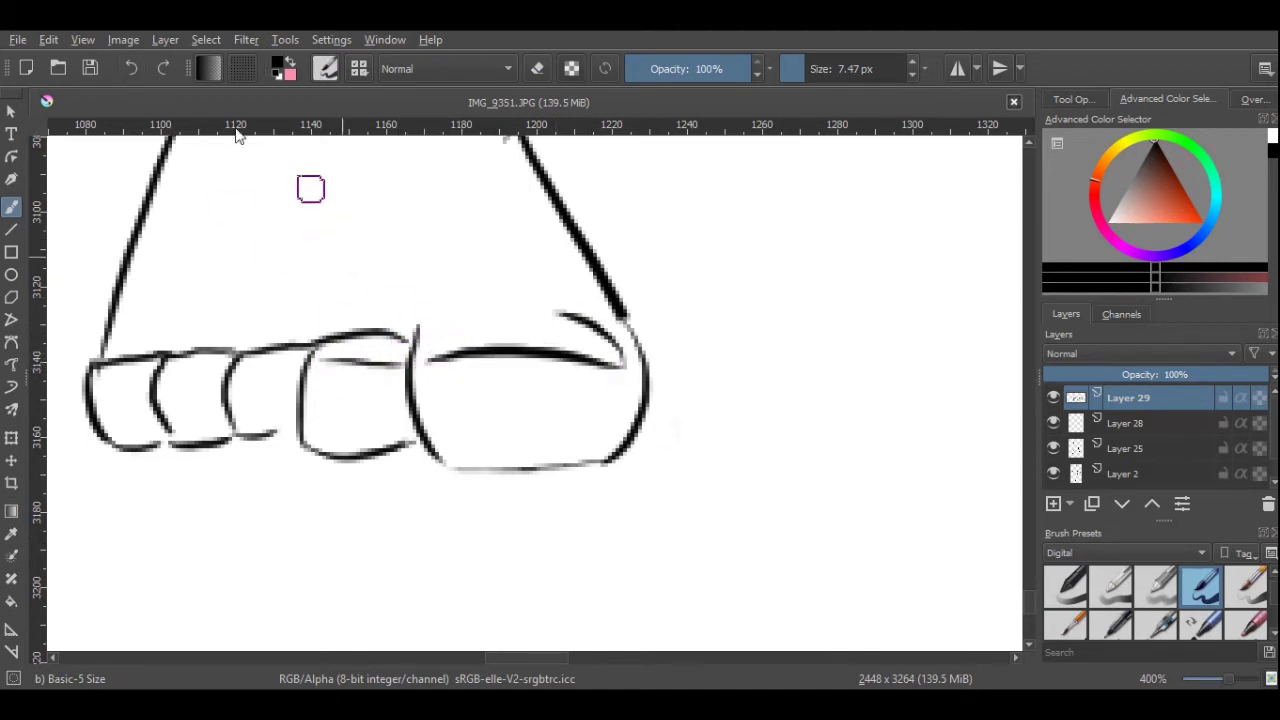
pyautogui.hotkey('ctrl', 'z')
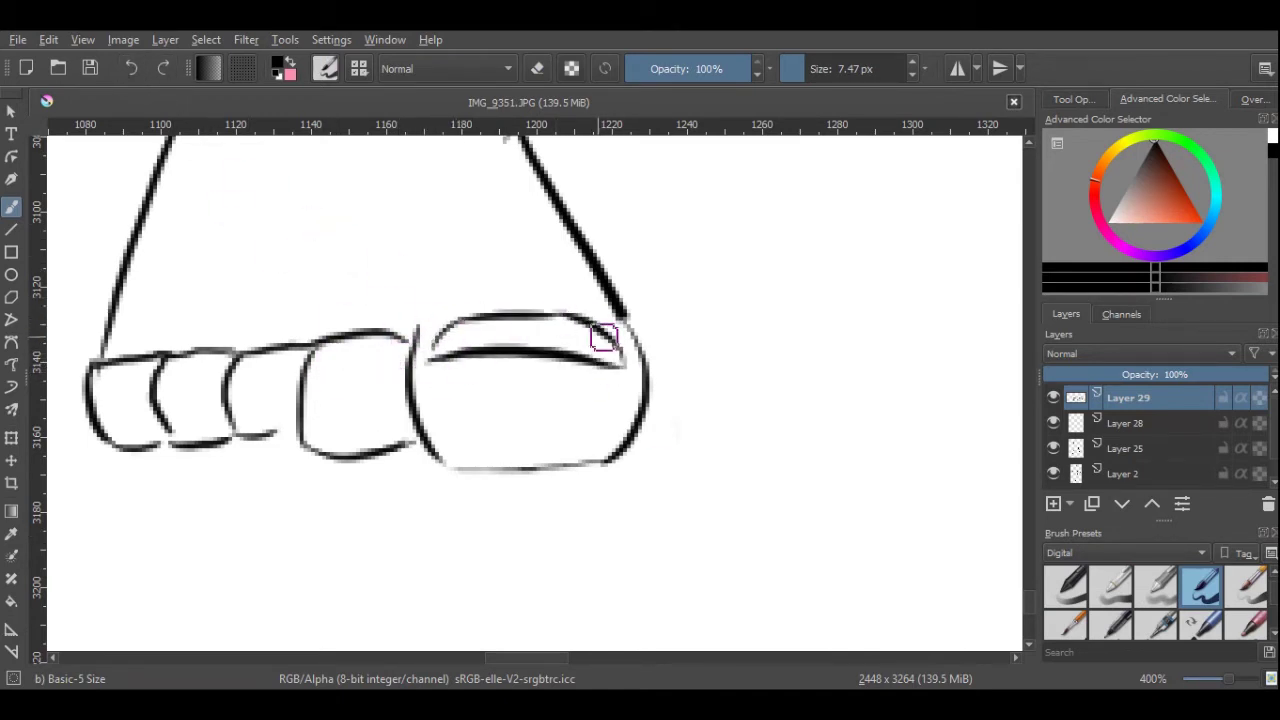
# Replace the second toe's top edge with small curved lines on Layer 29 using the brush at 6.64 px.
pyautogui.scroll(-5, 606, 337)
pyautogui.scroll(5, 606, 337)
pyautogui.scroll(1, 1068, 586)
pyautogui.scroll(-1, 1068, 586)
pyautogui.scroll(3, 578, 330)
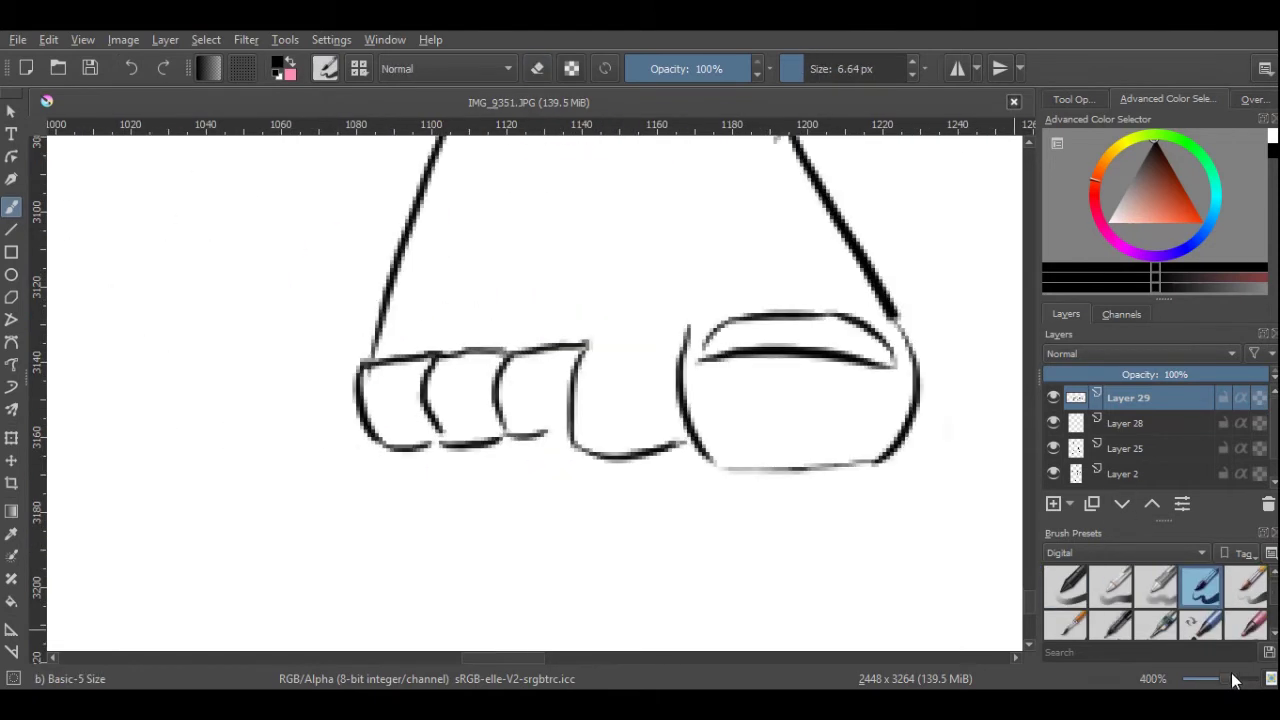
pyautogui.hotkey('ctrl', 'z')
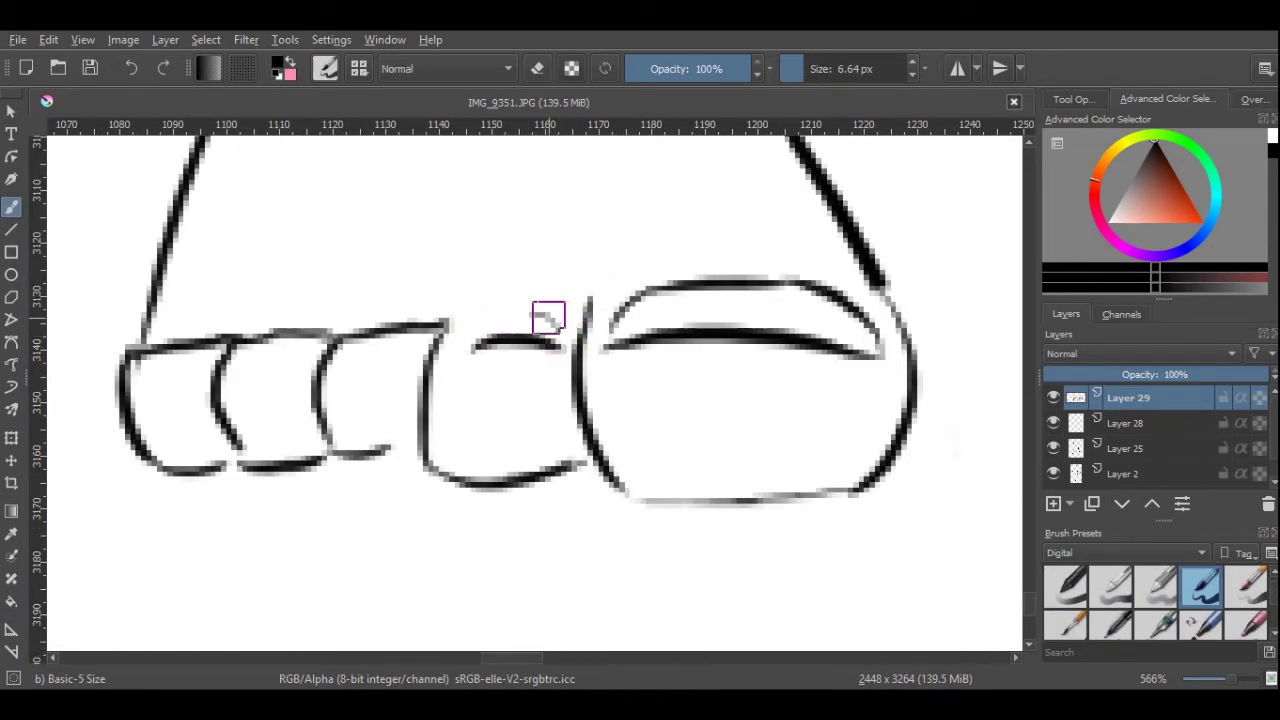
# Replace the third toe's top edge with small curved lines on Layer 29 using the brush at 6.64 px.
pyautogui.press('e')
pyautogui.moveTo(338, 330); pyautogui.dragTo(443, 292)
pyautogui.press('e')
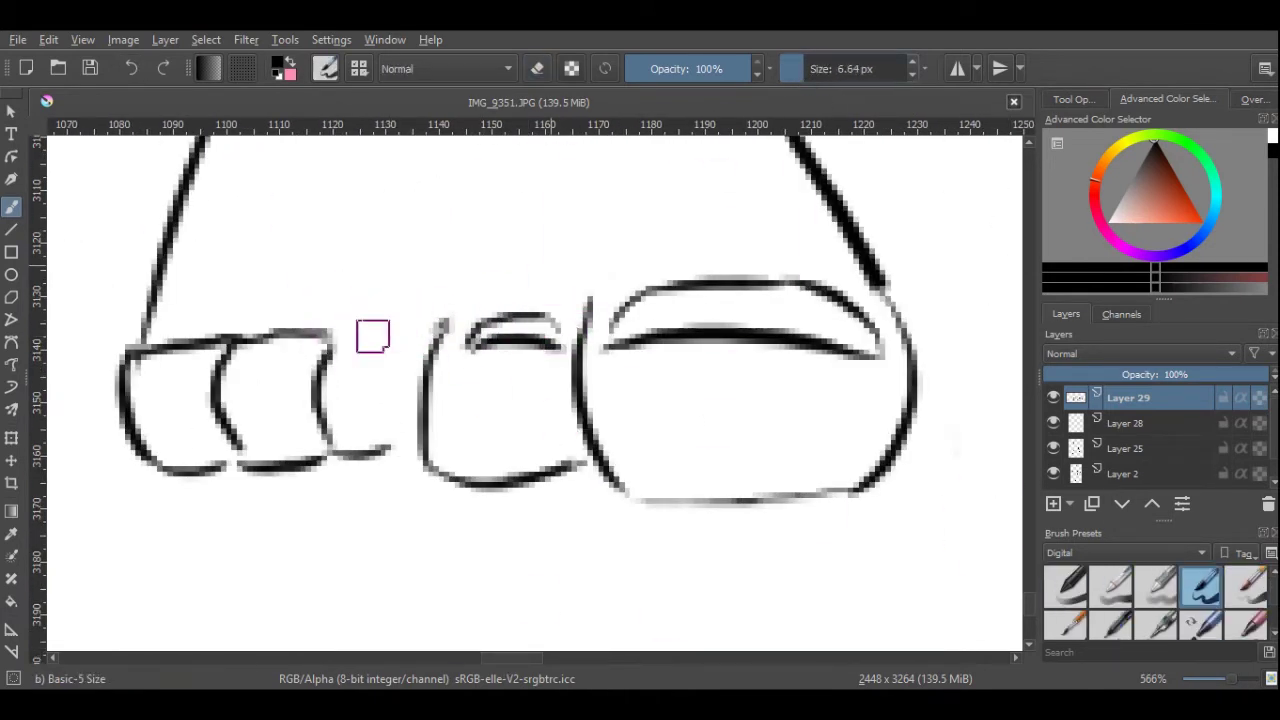
pyautogui.moveTo(345, 357); pyautogui.dragTo(410, 352)
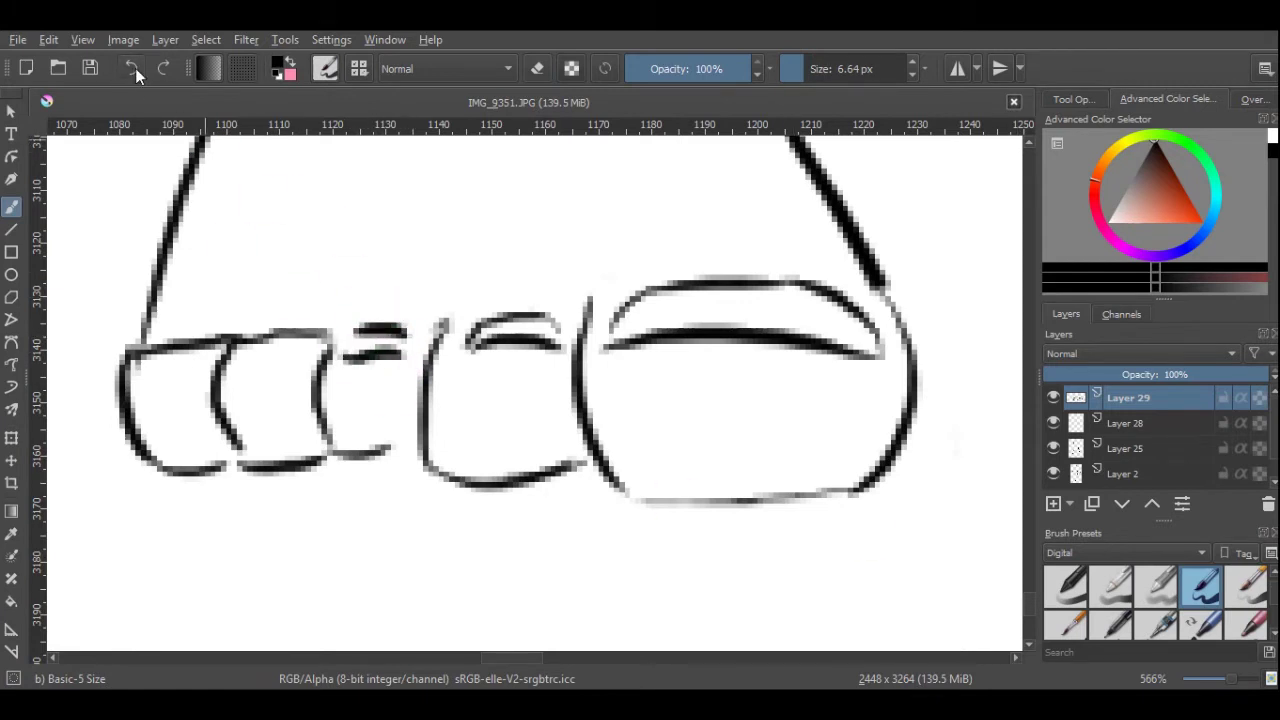
# Erase the top edges of the two smallest toes and ink small nail curves on Layer 25 with the brush at 6.64 px.
pyautogui.press('/')
pyautogui.moveTo(263, 334)
pyautogui.mouseDown()
pyautogui.moveTo(143, 357)
pyautogui.moveTo(236, 345)
pyautogui.mouseUp()
pyautogui.click(1080, 448)
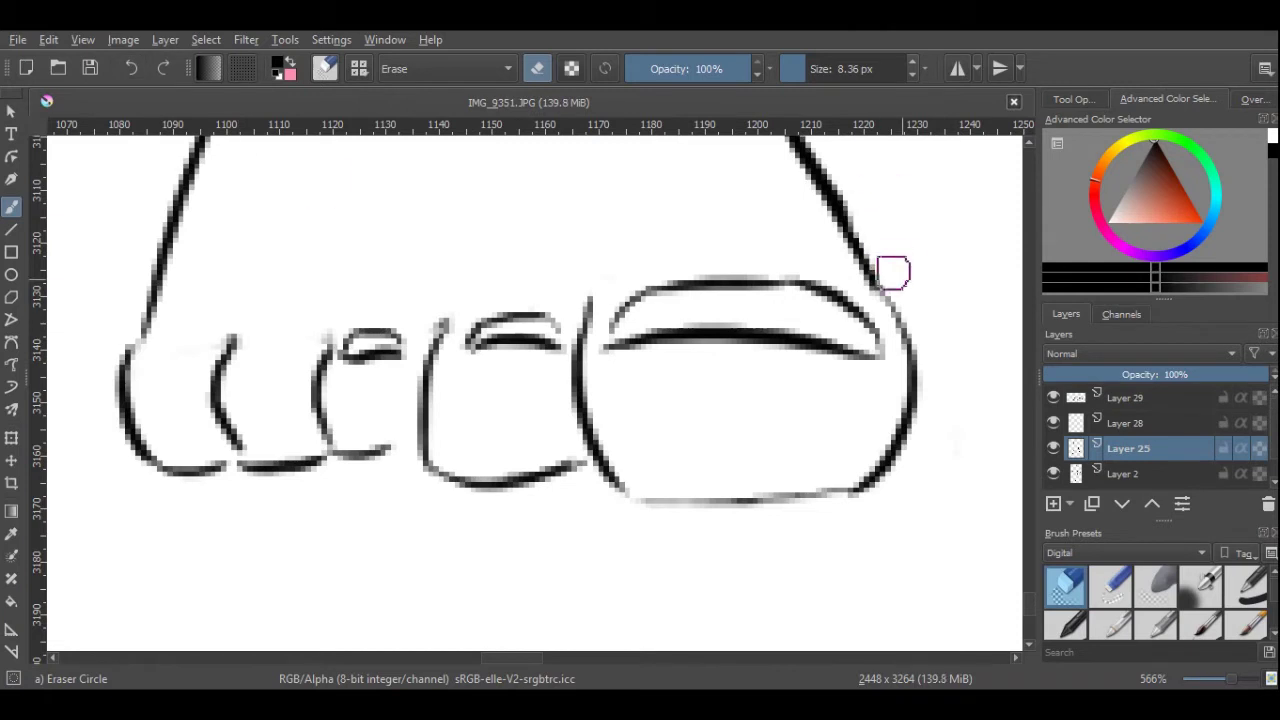
pyautogui.press('/')
pyautogui.moveTo(812, 75); pyautogui.dragTo(794, 72)
pyautogui.moveTo(244, 358); pyautogui.dragTo(298, 355)
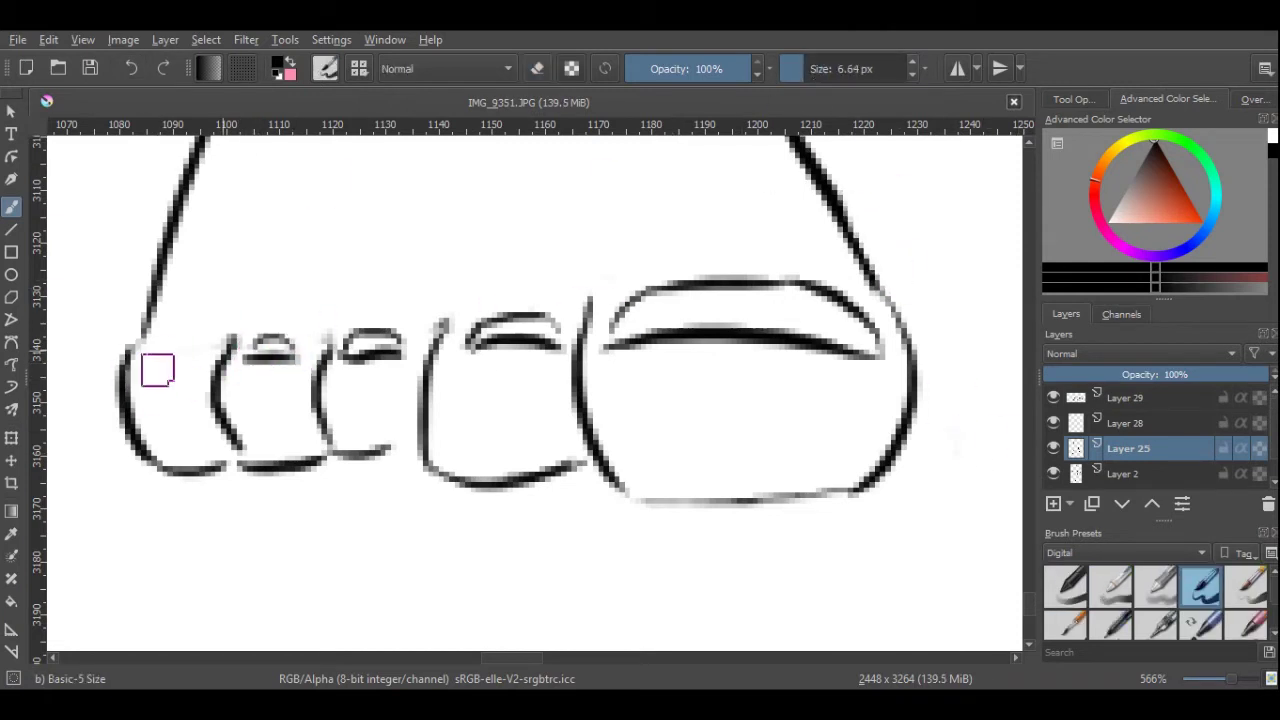
pyautogui.press('1')
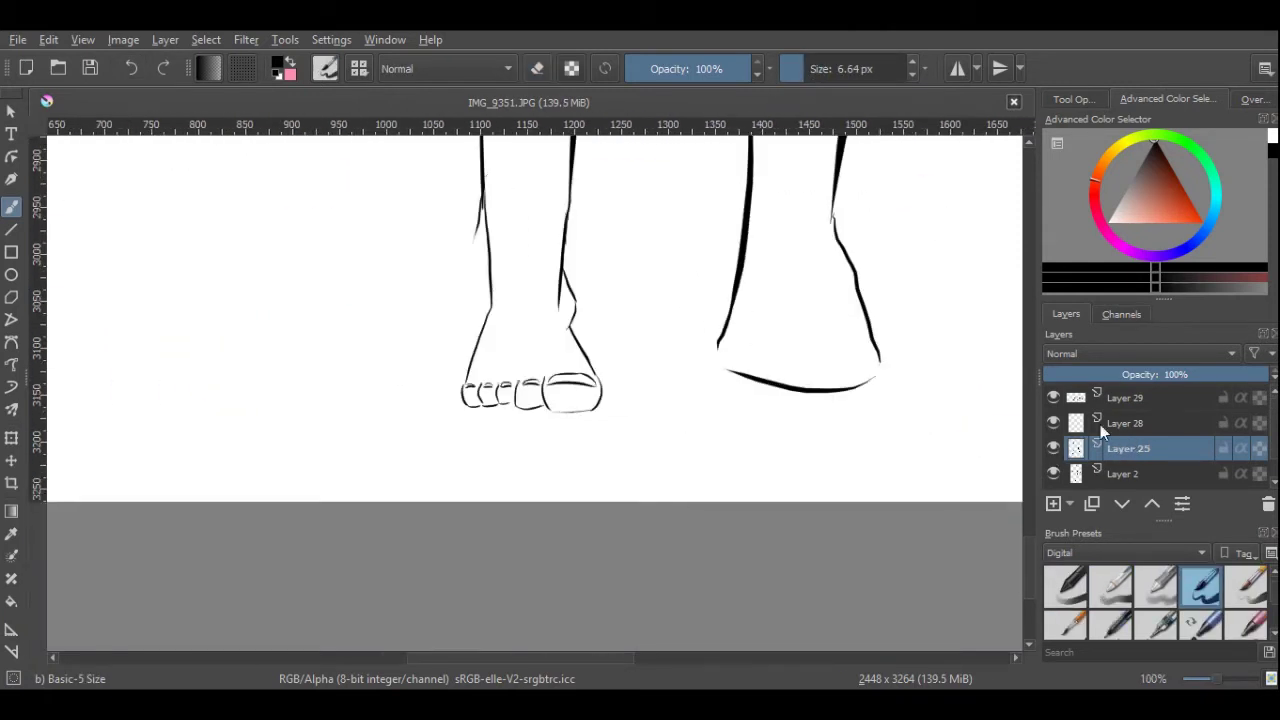
# Duplicate the finished foot on Layer 25, mirror the copy horizontally and place it at the end of the other leg.
pyautogui.hotkey('ctrl', 'j')
pyautogui.rightClick(1126, 424)
pyautogui.click(165, 40)
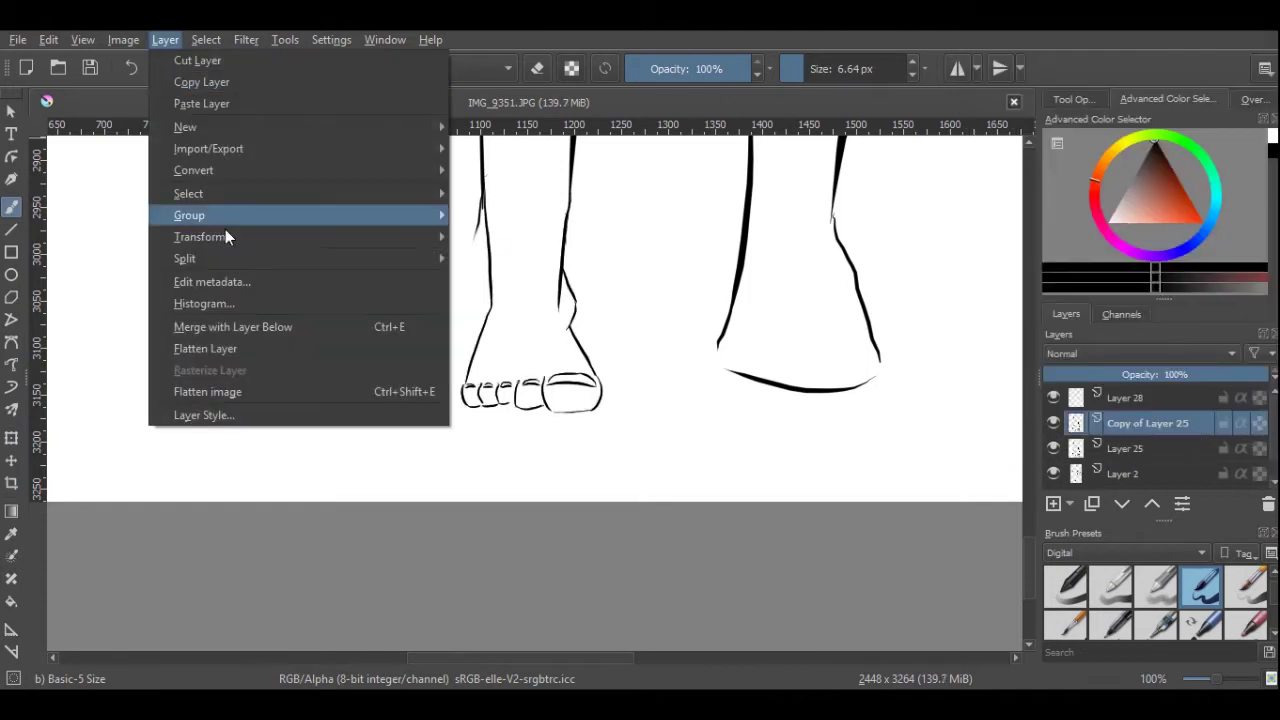
pyautogui.click(520, 232)
pyautogui.press('t')
pyautogui.moveTo(667, 330); pyautogui.dragTo(775, 344)
pyautogui.scroll(3, 850, 380)
pyautogui.moveTo(843, 425); pyautogui.dragTo(849, 429)
# Erase the rough ankle and foot outline beneath the mirrored foot on Layer 2 with the 50 px eraser.
pyautogui.click(1072, 449)
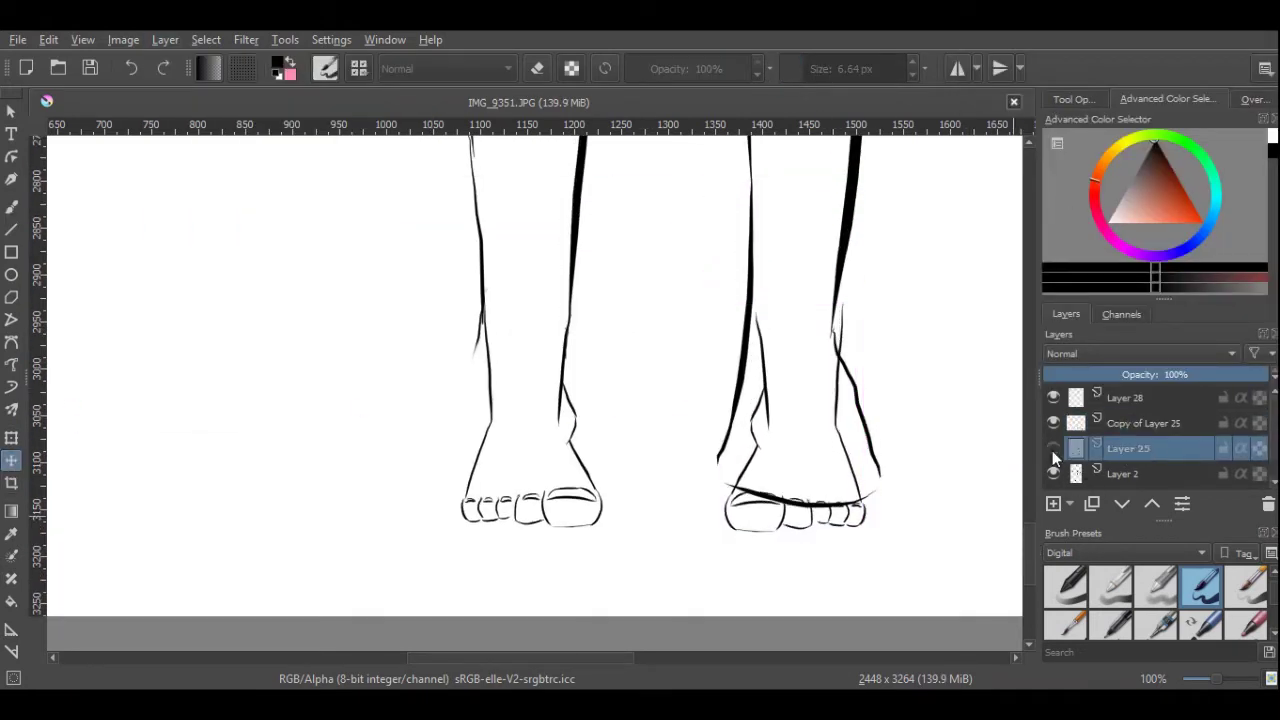
pyautogui.scroll(1, 1069, 585)
pyautogui.click(1069, 585)
pyautogui.press('b')
pyautogui.press('pagedown')
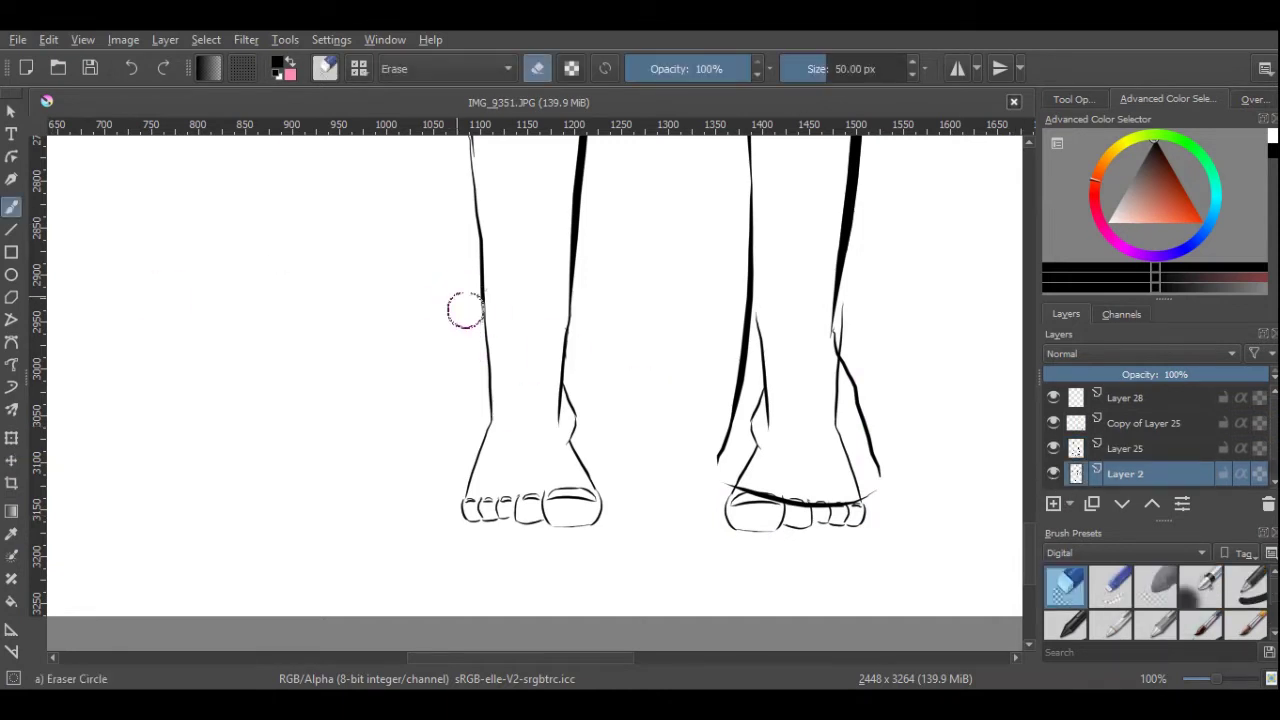
pyautogui.moveTo(713, 318); pyautogui.dragTo(722, 452)
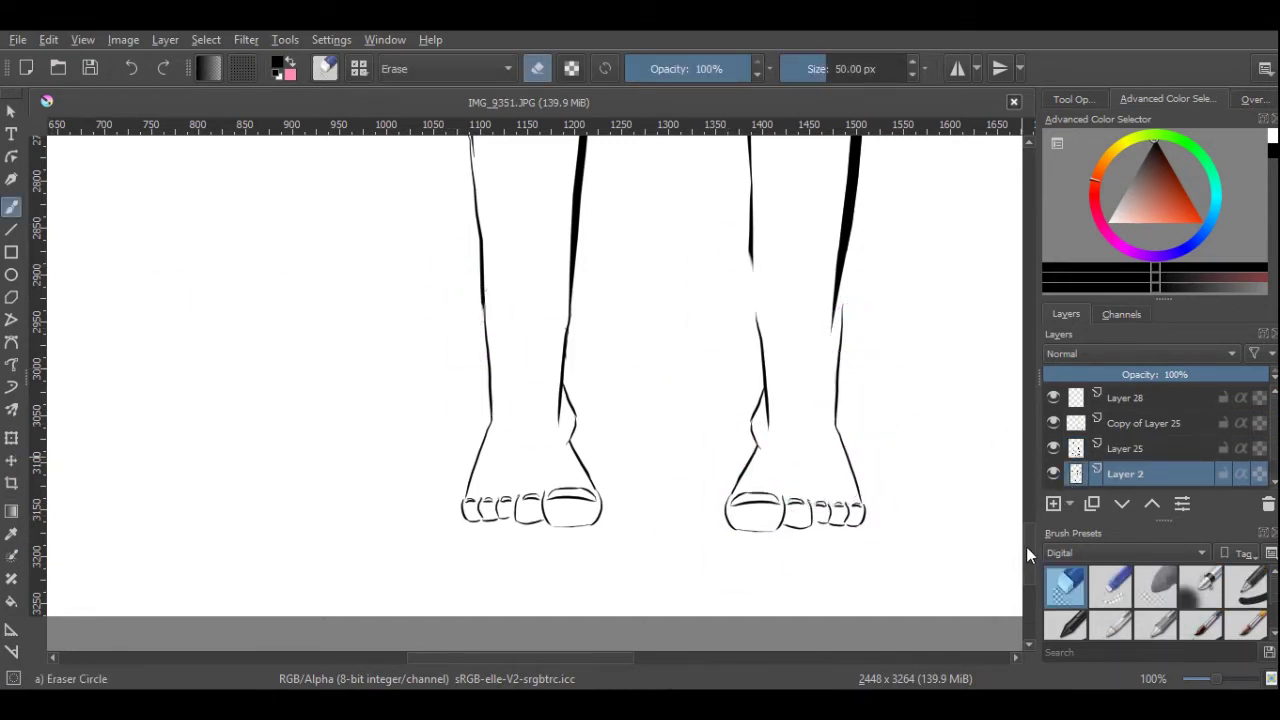
# Erase the calf lines of both legs between the knees and ankles on Layer 2 with the 50 px eraser.
pyautogui.scroll(2, 837, 514)
pyautogui.click(1201, 585)
pyautogui.press('-')
pyautogui.scroll(3, 1030, 515)
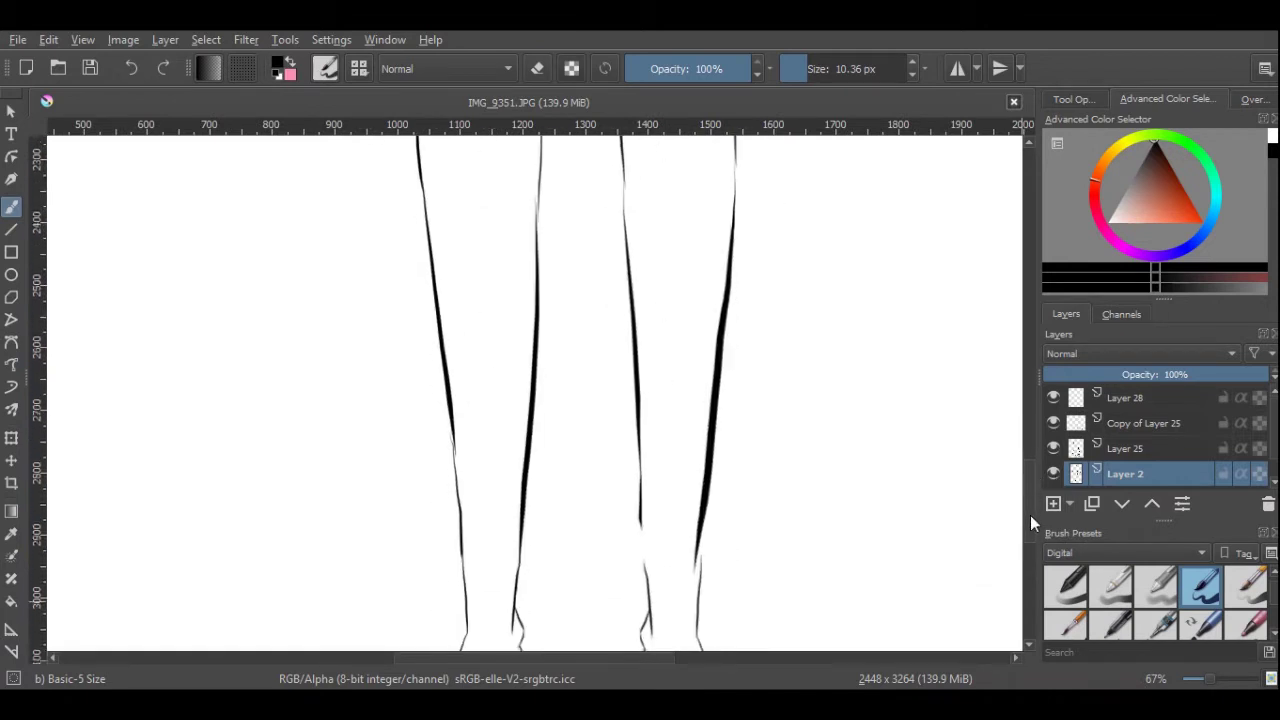
pyautogui.scroll(1, 1078, 590)
pyautogui.click(1068, 588)
pyautogui.moveTo(735, 228); pyautogui.dragTo(701, 503)
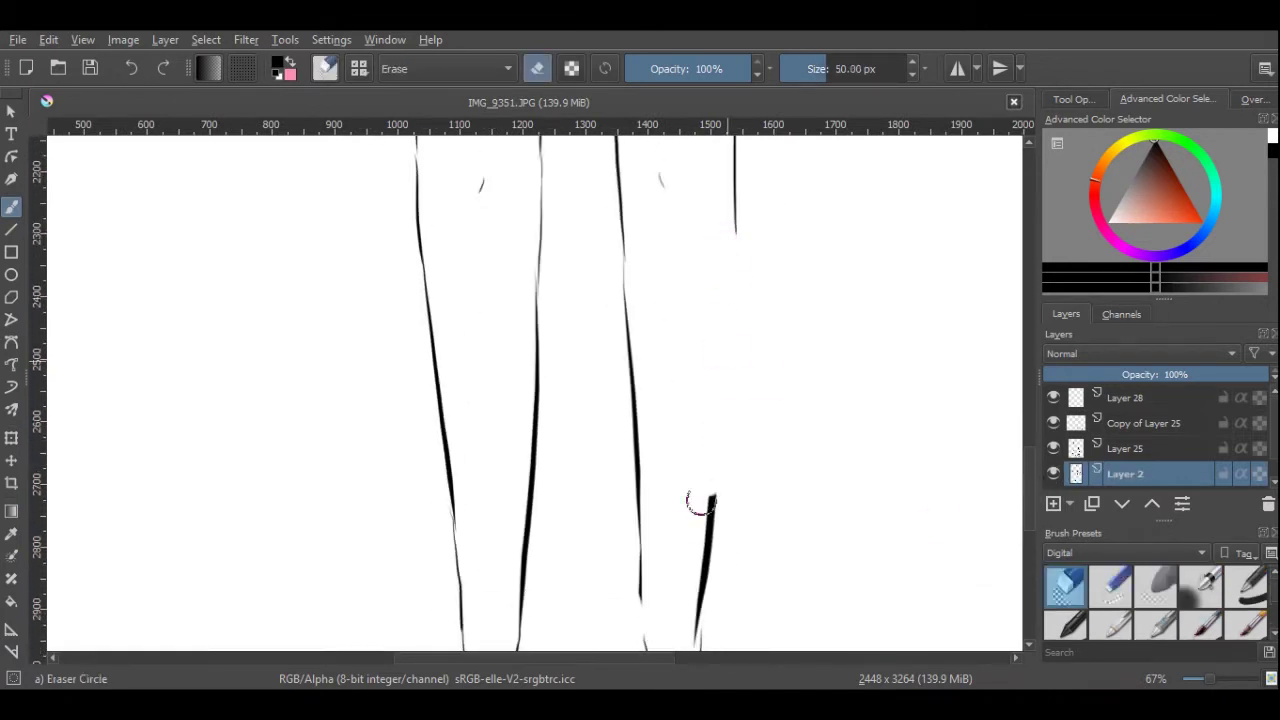
pyautogui.moveTo(613, 260); pyautogui.dragTo(640, 605)
pyautogui.moveTo(523, 260); pyautogui.dragTo(533, 615)
pyautogui.scroll(-2, 1030, 486)
pyautogui.moveTo(460, 540); pyautogui.dragTo(454, 326)
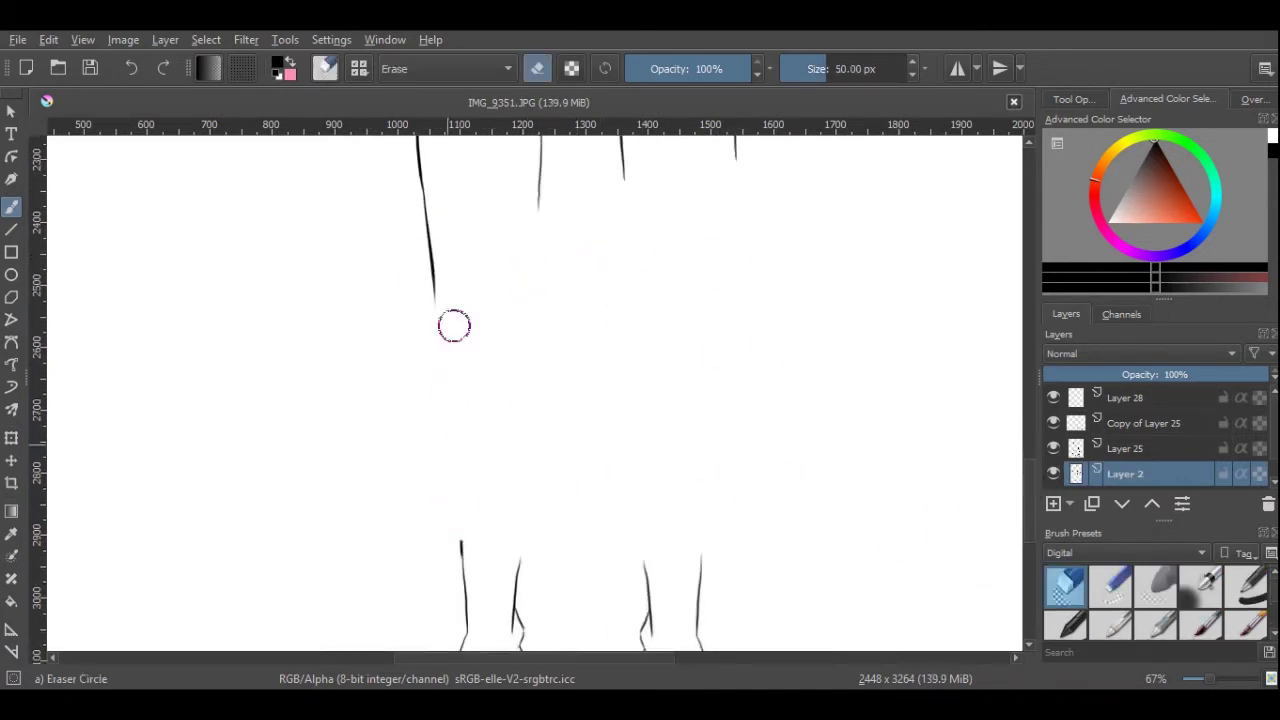
# Draw a straight outer calf line down to the mirrored foot's ankle on Layer 2 with the Line tool at 23.32 px.
pyautogui.click(1200, 625)
pyautogui.hotkey('ctrl', 'z')
pyautogui.hotkey('ctrl', 'shift', 'z')
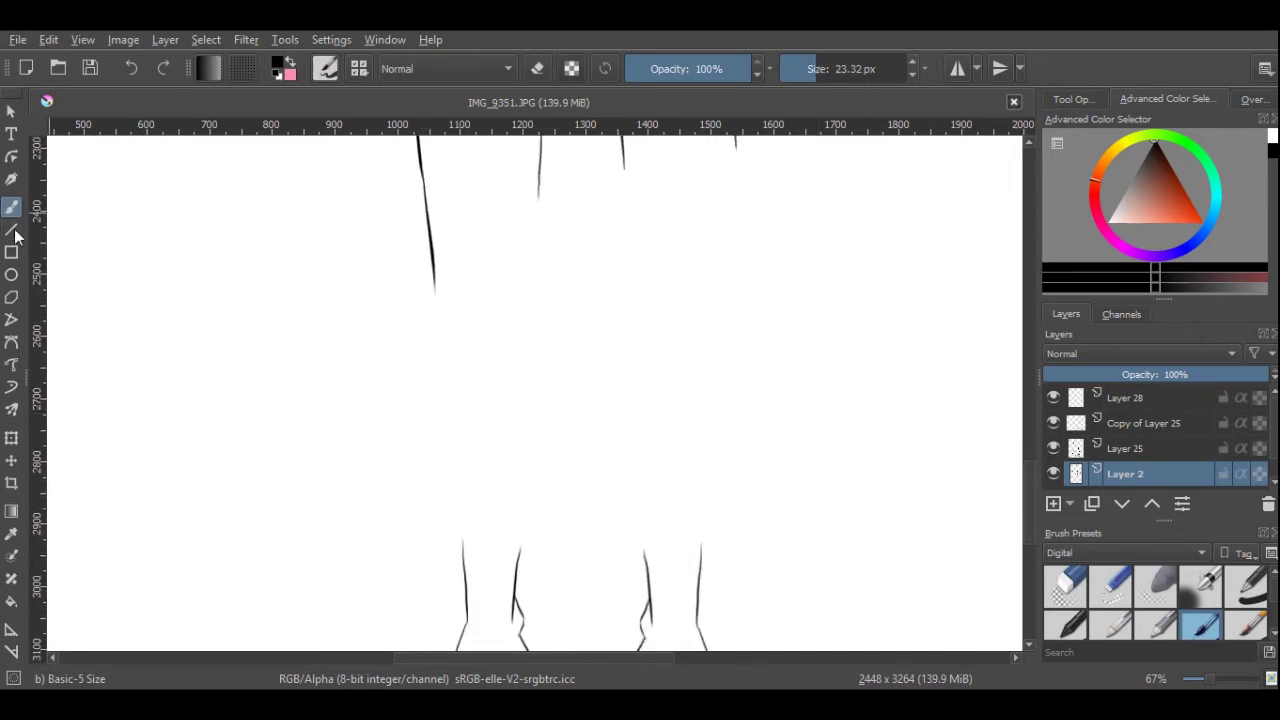
pyautogui.press('v')
pyautogui.moveTo(735, 140); pyautogui.dragTo(702, 557)
# Join the other leg's outer calf line to its ankle with a straight line on Layer 2.
pyautogui.press('1')
pyautogui.press('-')
pyautogui.press('-')
pyautogui.press('-')
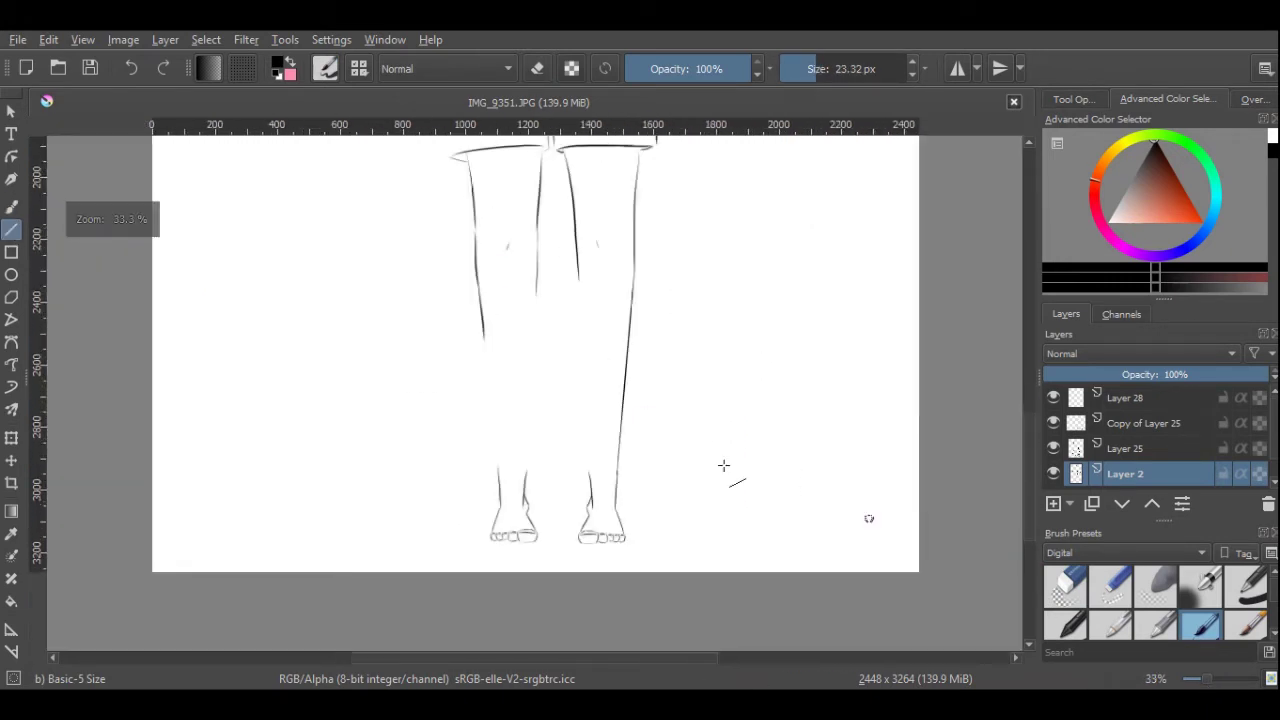
pyautogui.moveTo(479, 287); pyautogui.dragTo(496, 465)
pyautogui.click(1207, 683)
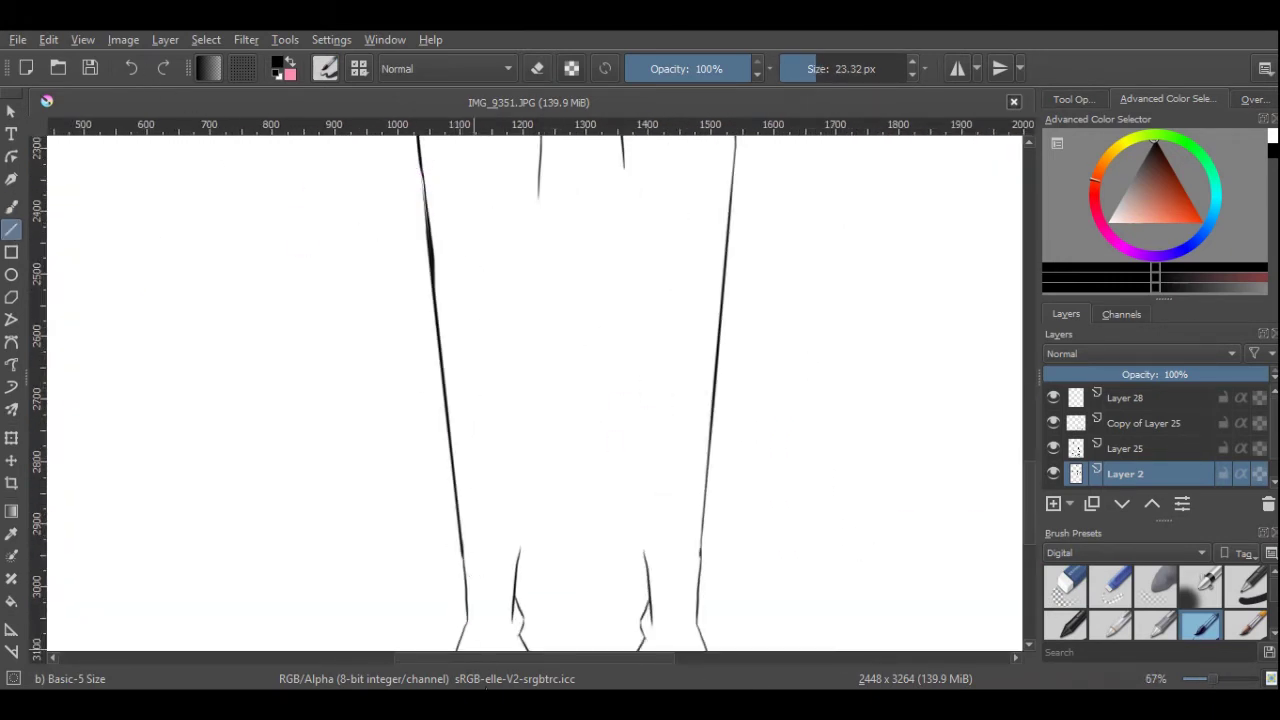
pyautogui.moveTo(420, 175); pyautogui.dragTo(462, 555)
pyautogui.hotkey('ctrl', 'z')
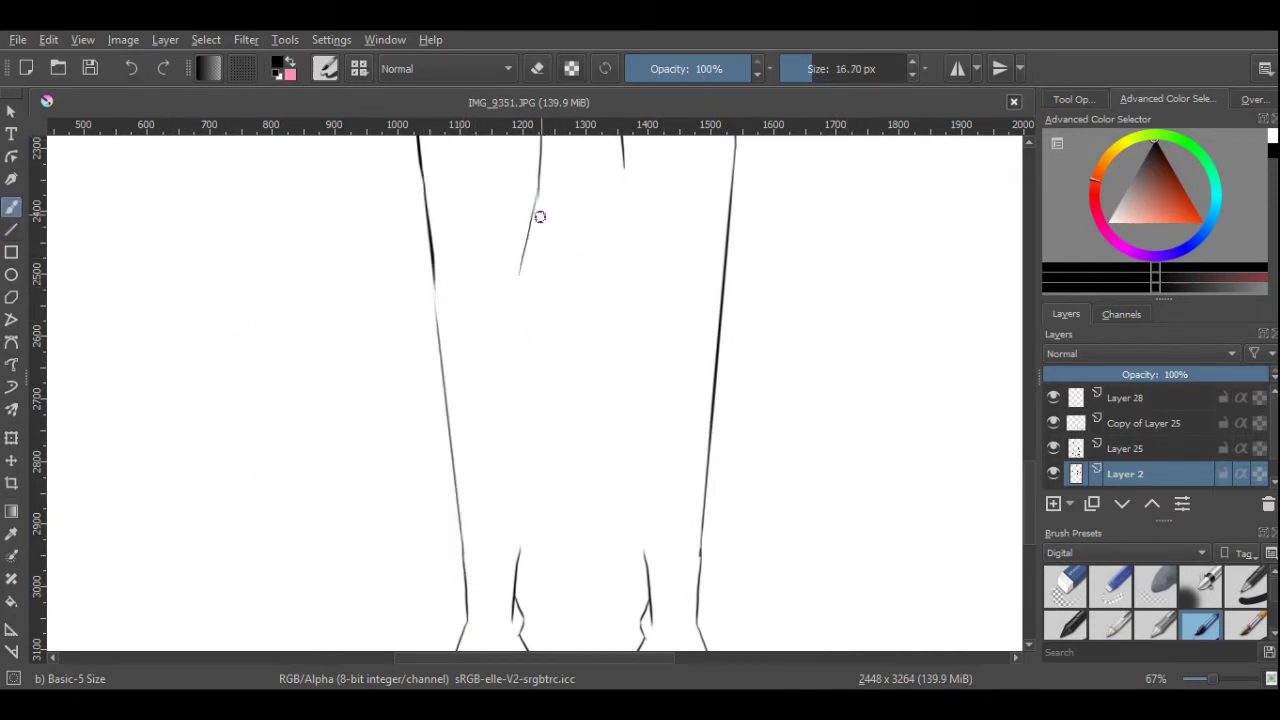
pyautogui.moveTo(522, 300); pyautogui.dragTo(515, 555)
pyautogui.hotkey('ctrl', 'z')
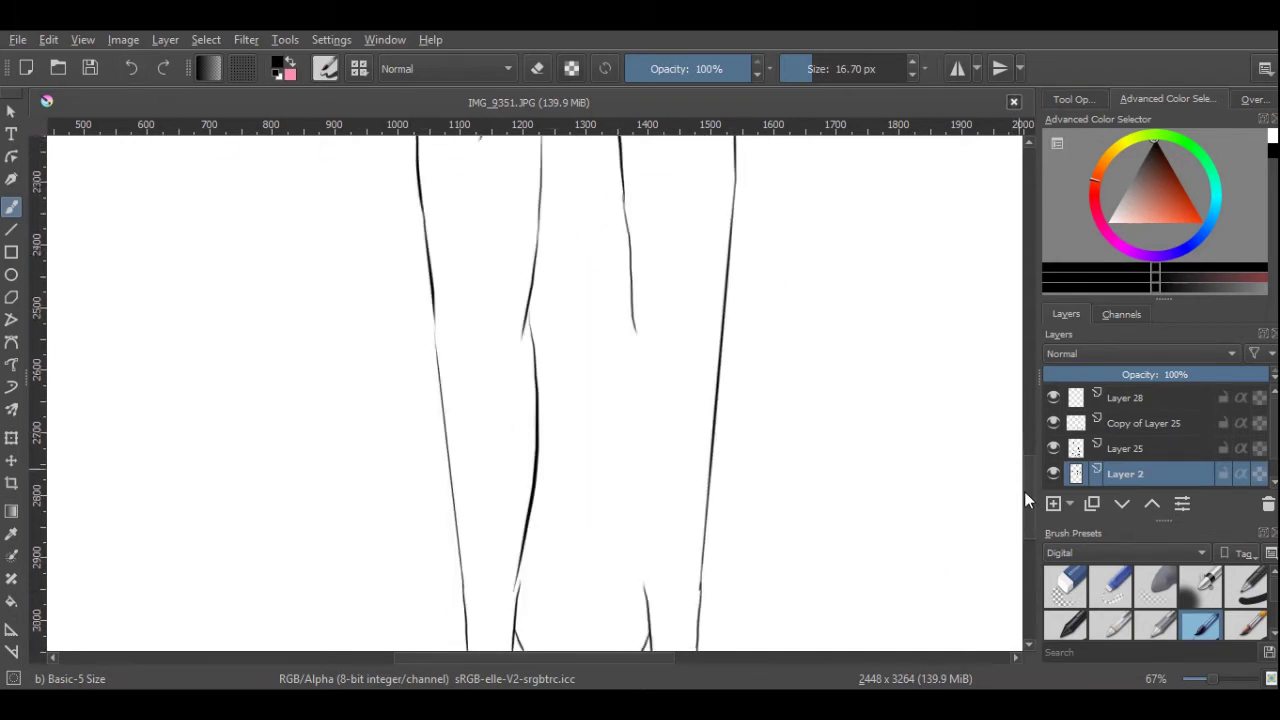
pyautogui.click(131, 68)
pyautogui.hotkey('ctrl', 'shift', 'z')
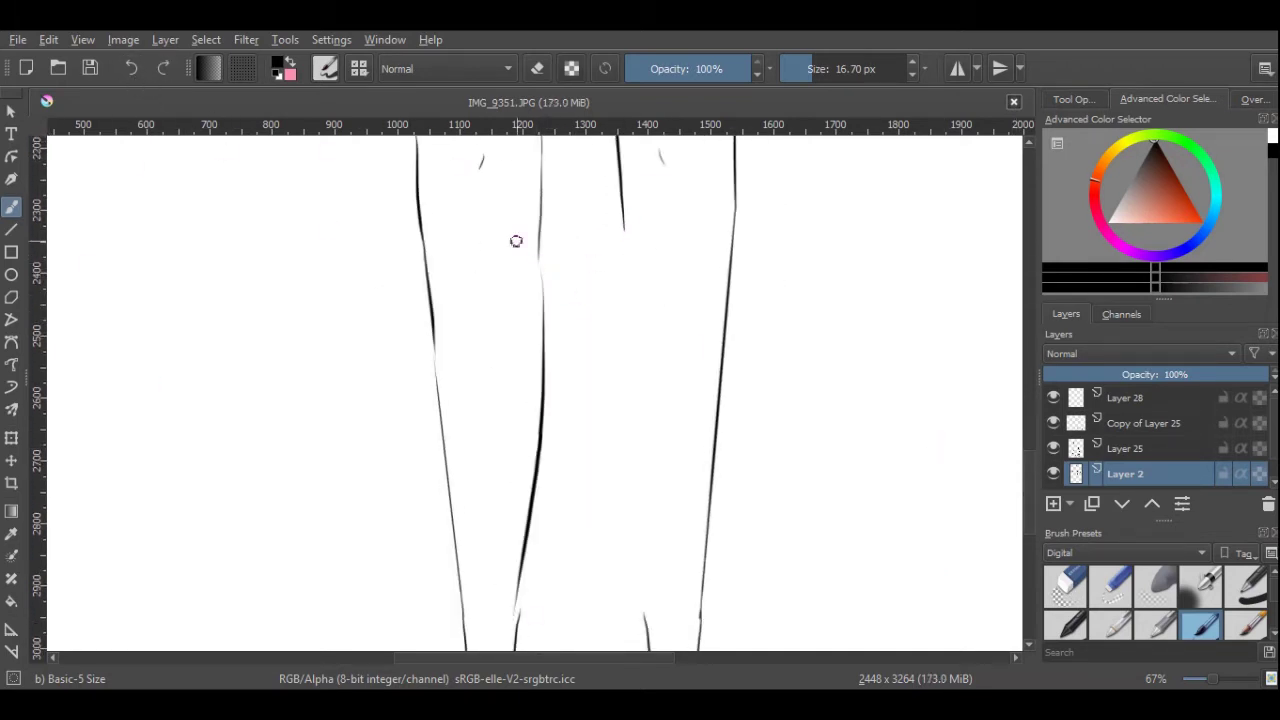
pyautogui.press('-')
pyautogui.hotkey('ctrl', 'shift', 'z')
pyautogui.scroll(-2, 546, 280)
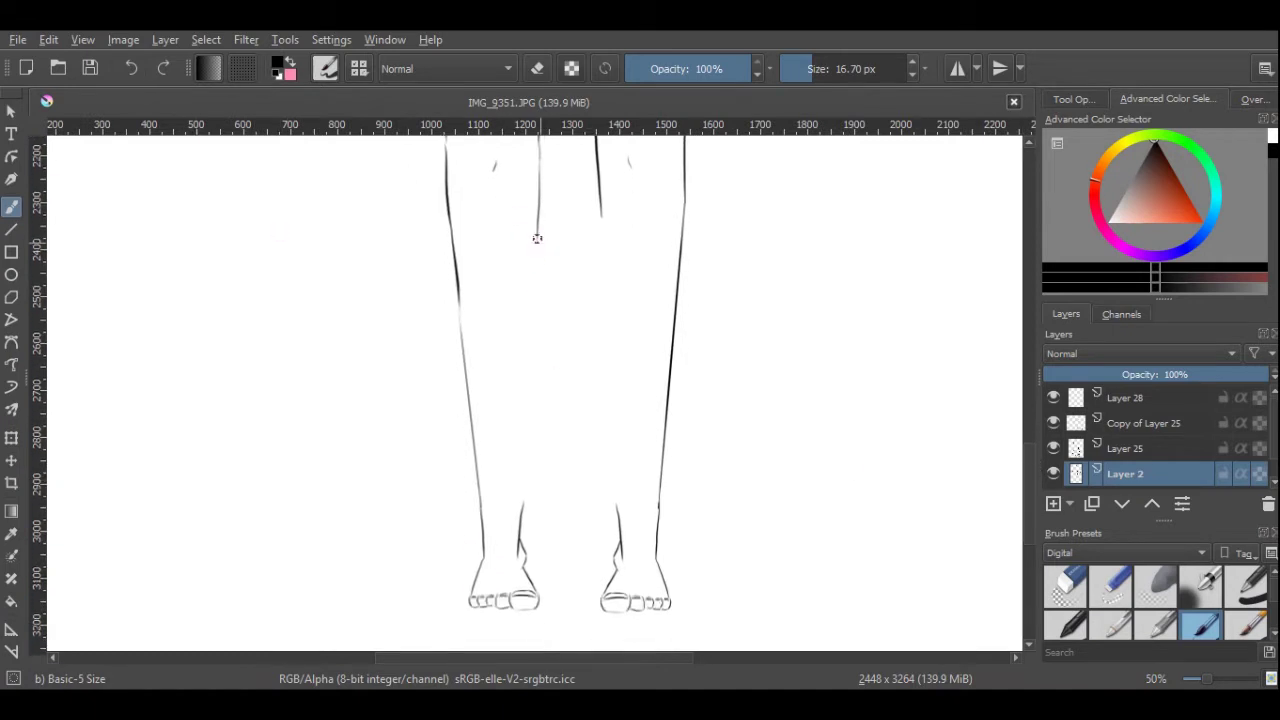
# Erase the original foot's inner ankle line on Layer 25 with the 50 px eraser, keeping the ankle bump.
pyautogui.click(1218, 683)
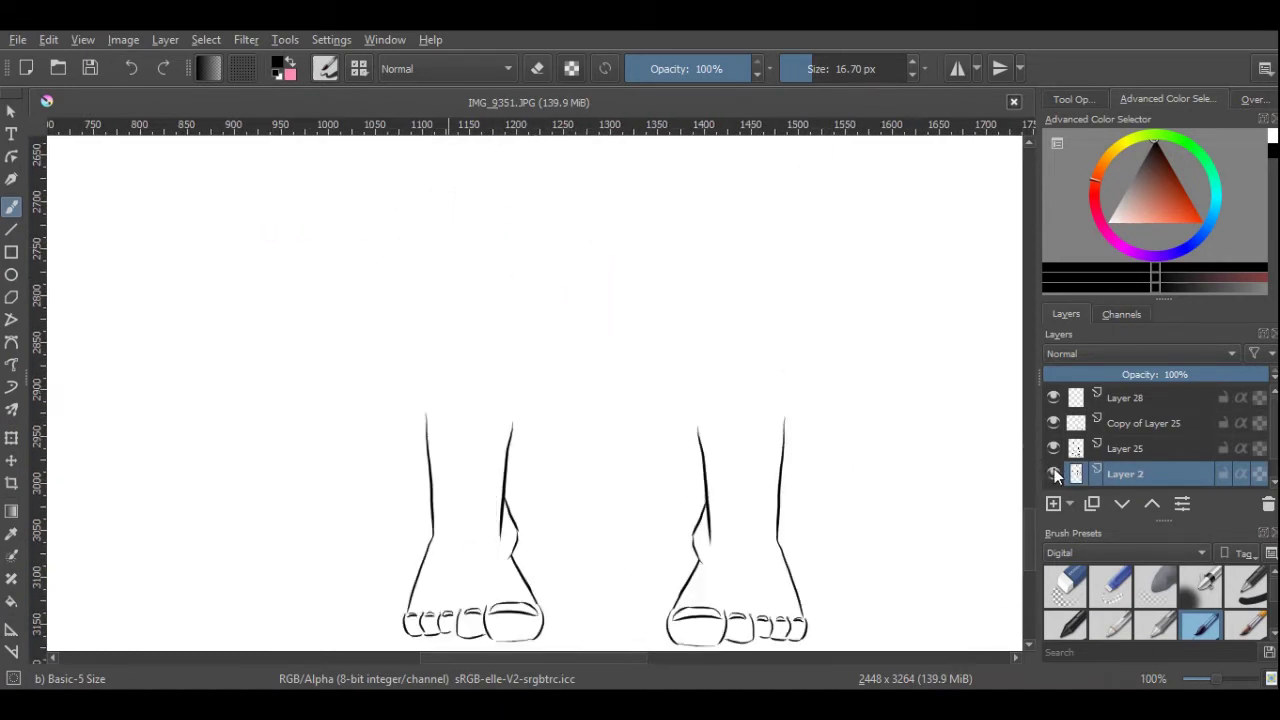
pyautogui.click(1100, 446)
pyautogui.click(1080, 592)
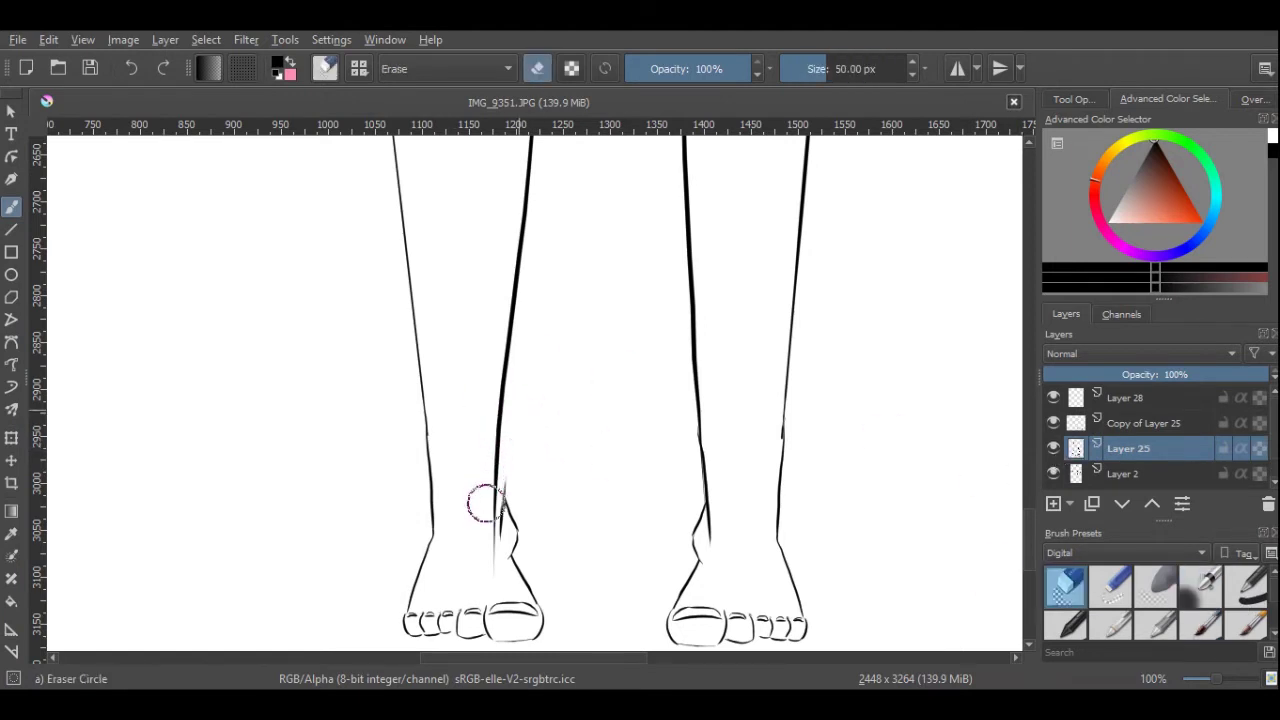
# Taper the lower end of the original leg's inner calf line on Layer 2 with the brush at 12.66 px.
pyautogui.press('pagedown')
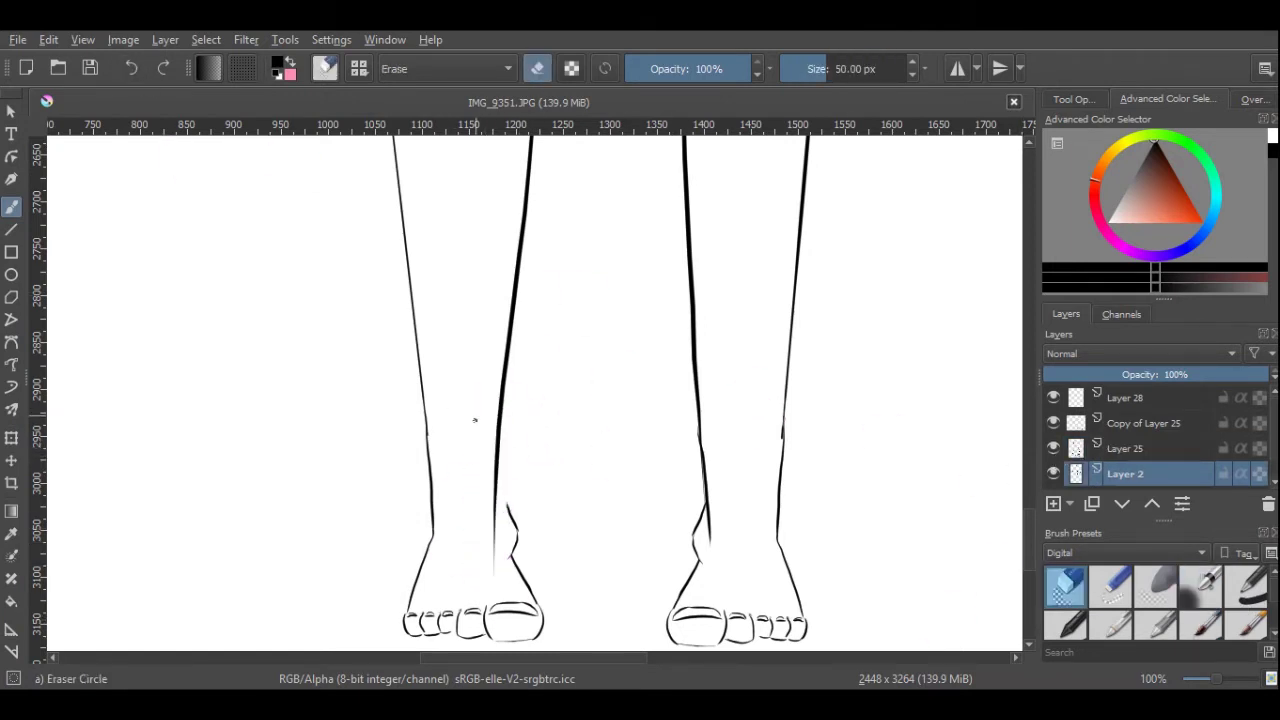
pyautogui.press('/')
pyautogui.click(132, 69)
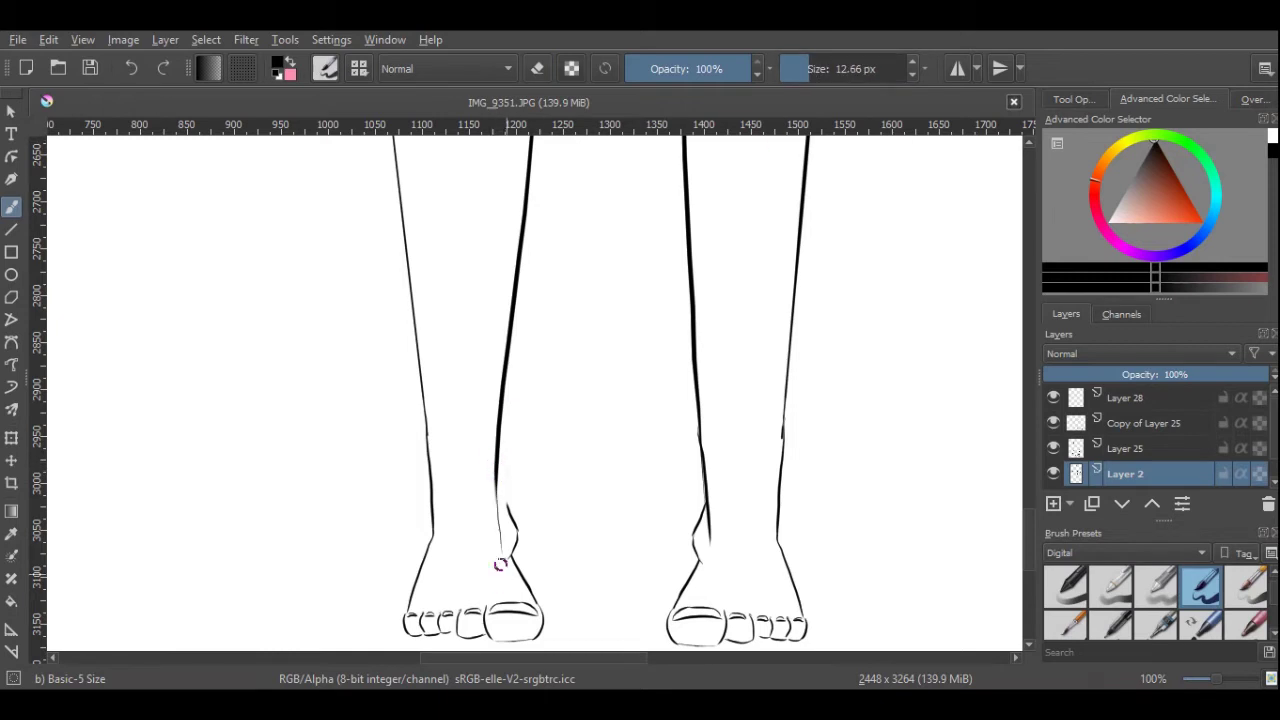
# Ink a new ankle bump joined to the inner calf line and erase the old one on Layer 25 at 18.22 px.
pyautogui.press('+')
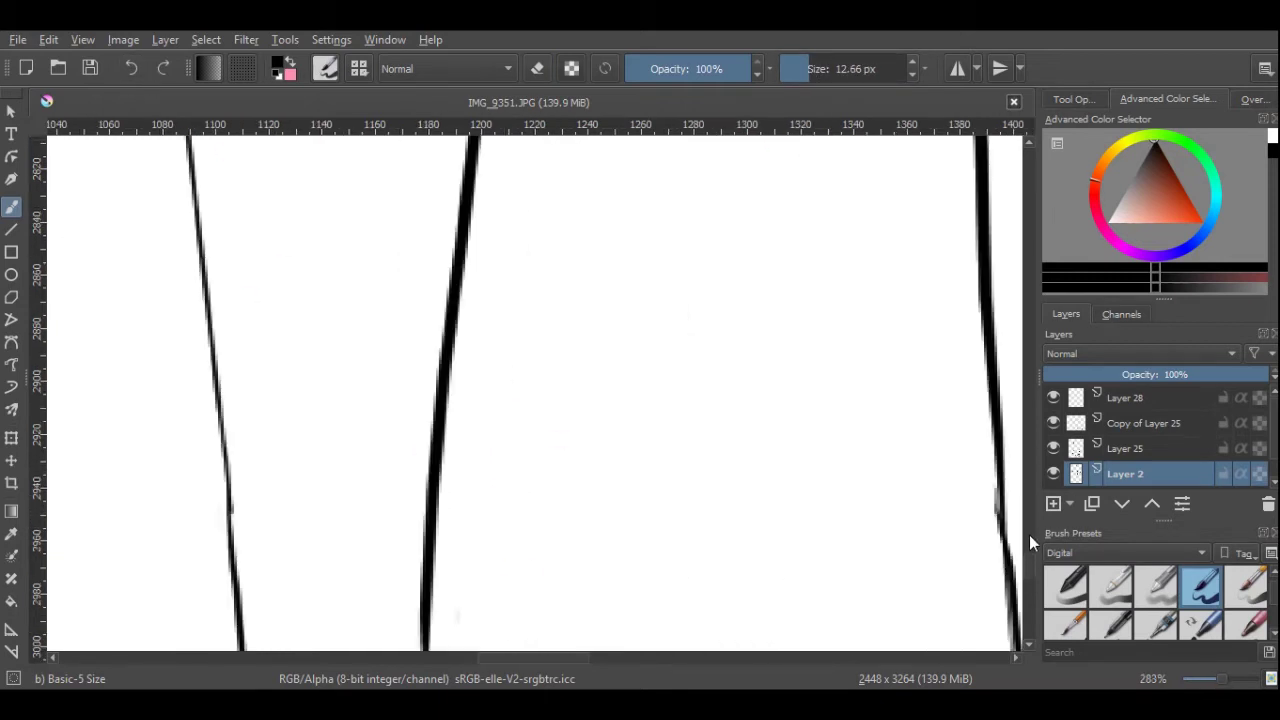
pyautogui.press('/')
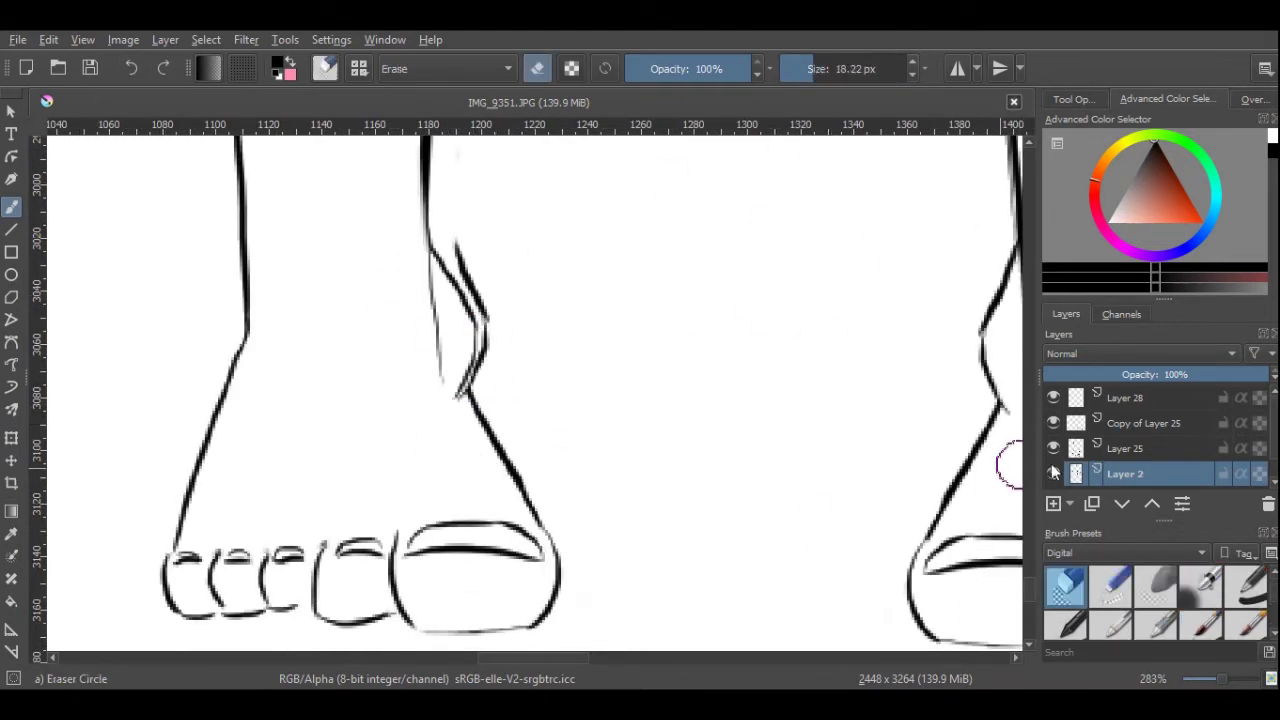
pyautogui.press('pageup')
pyautogui.moveTo(472, 250); pyautogui.dragTo(444, 393)
pyautogui.press('/')
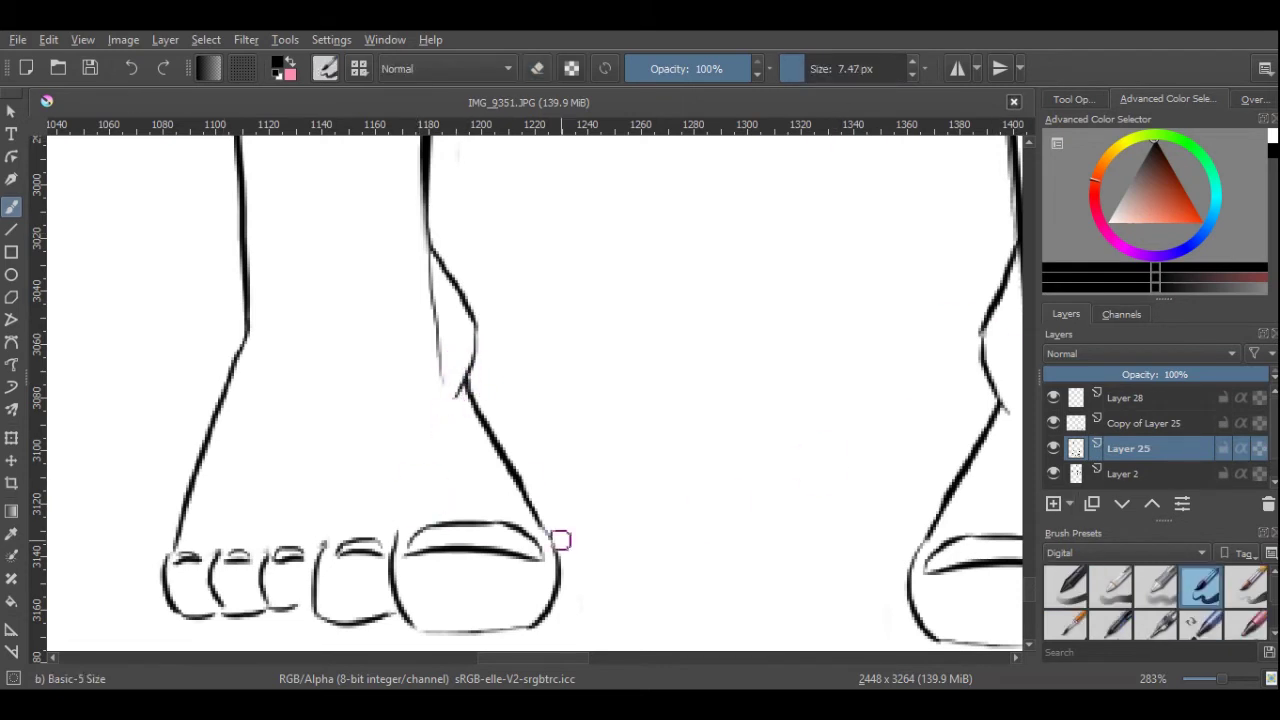
# Clean up the overlap between the mirrored foot's inner ankle line and the calf line on Layer 2 with the 50 px eraser.
pyautogui.press('-')
pyautogui.press('-')
pyautogui.press('-')
pyautogui.press('-')
pyautogui.press('+')
pyautogui.press('+')
pyautogui.press('pageup')
pyautogui.press('/')
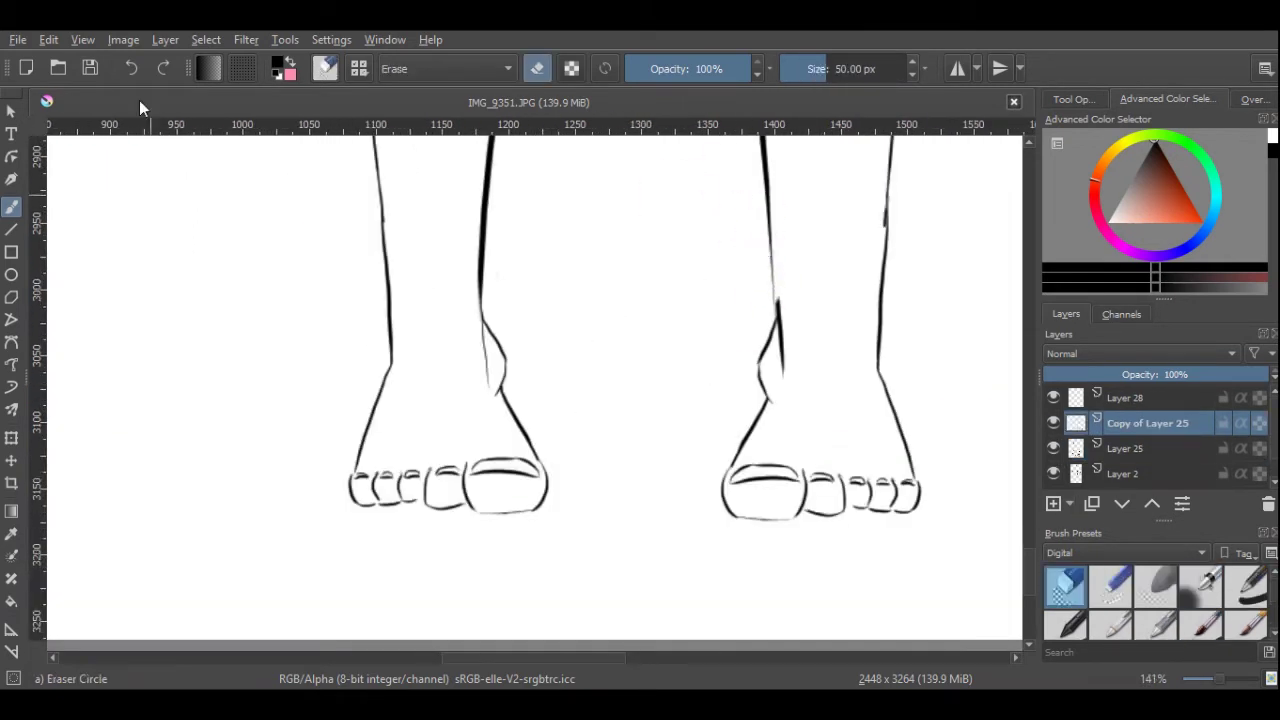
pyautogui.press('pagedown')
pyautogui.press('pagedown')
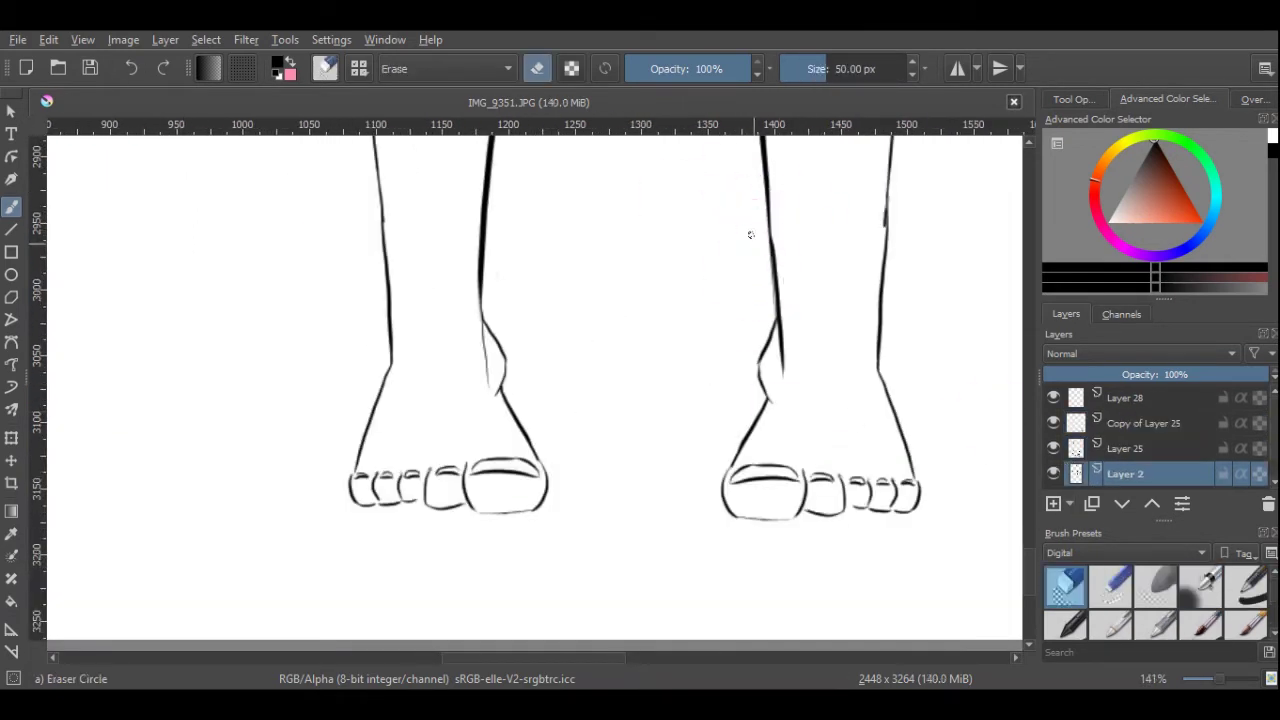
# Merge the foot layers into Layer 2 and start transforming the merged line art.
pyautogui.click(1054, 397)
pyautogui.click(1054, 397)
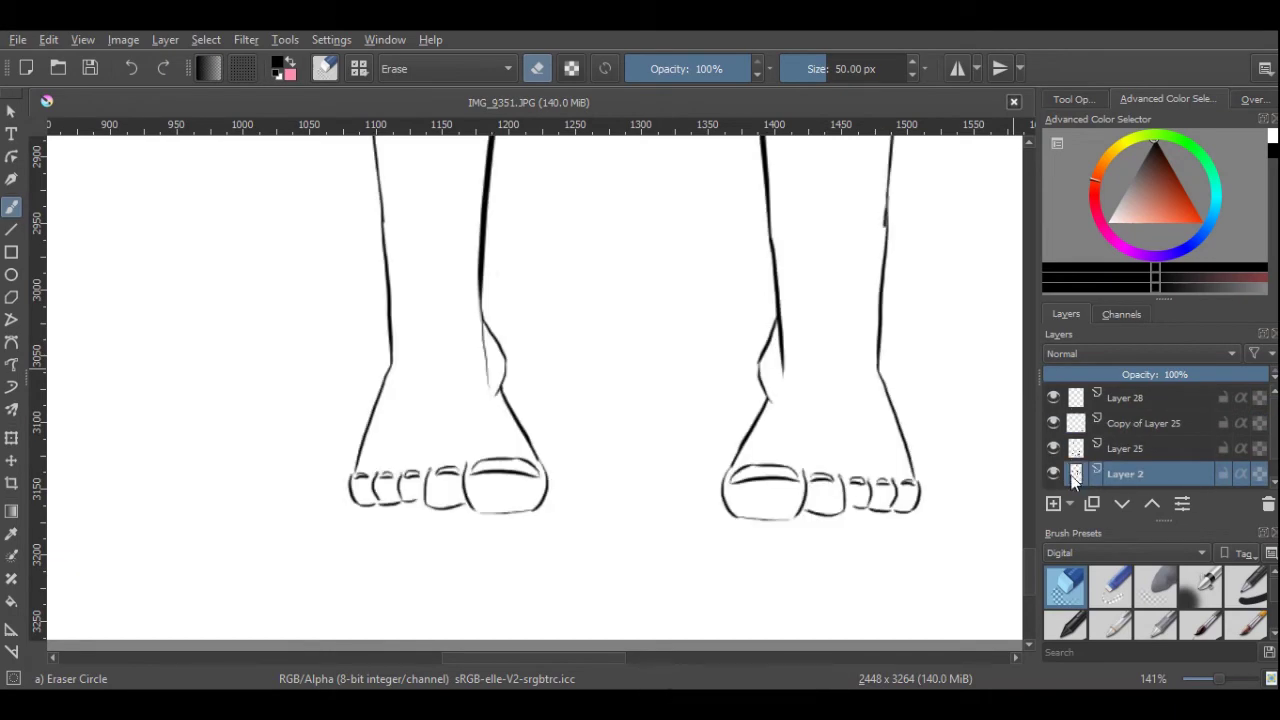
pyautogui.press('-')
pyautogui.press('-')
pyautogui.press('-')
pyautogui.press('-')
pyautogui.press('-')
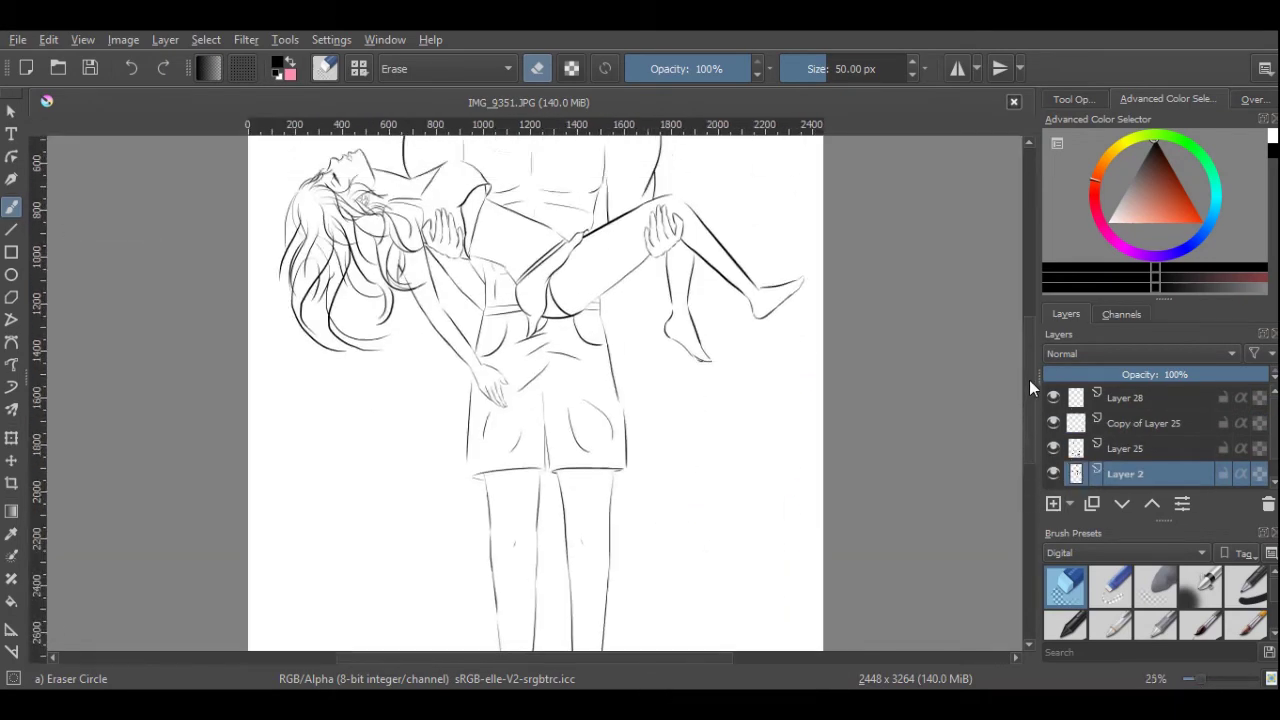
pyautogui.rightClick(1135, 440)
pyautogui.click(1126, 414)
pyautogui.hotkey('ctrl', 't')
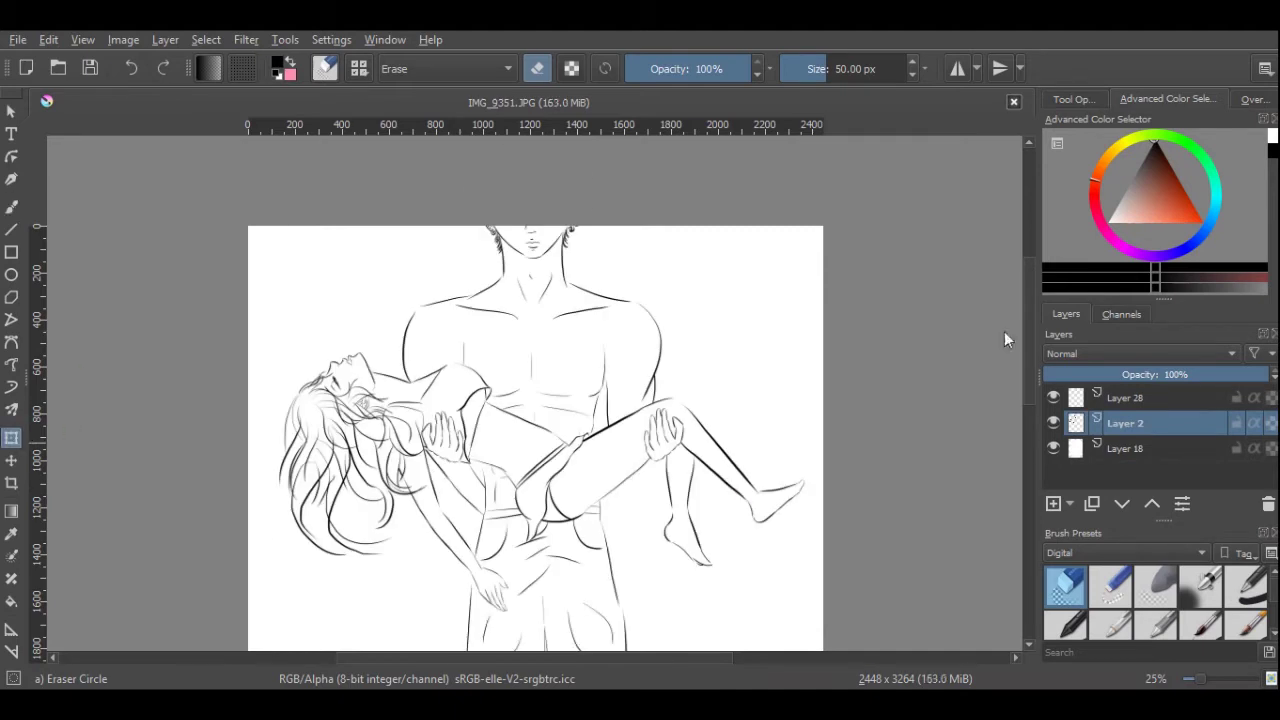
pyautogui.scroll(-5, 1004, 331)
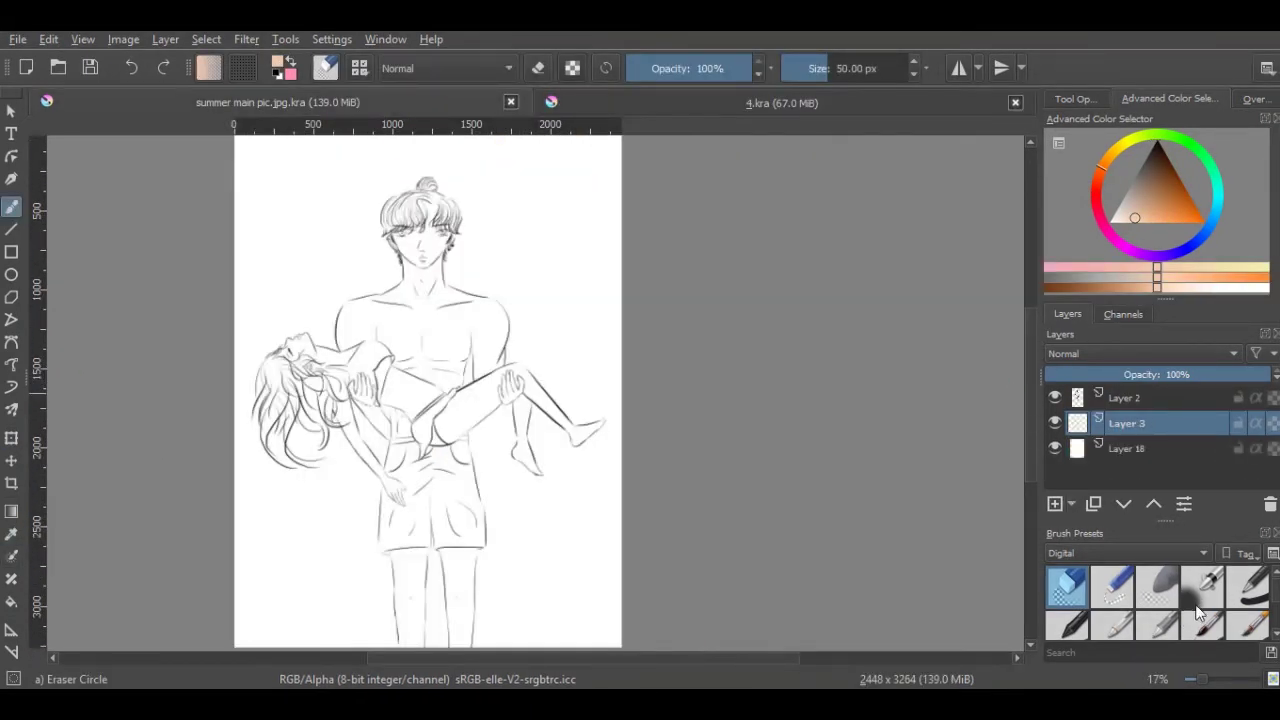
# Paint the man's skin beige on Layer 3 and shade the forehead and hair area brown with Airbrush Soft, starting at 145.79 px.
pyautogui.press('/')
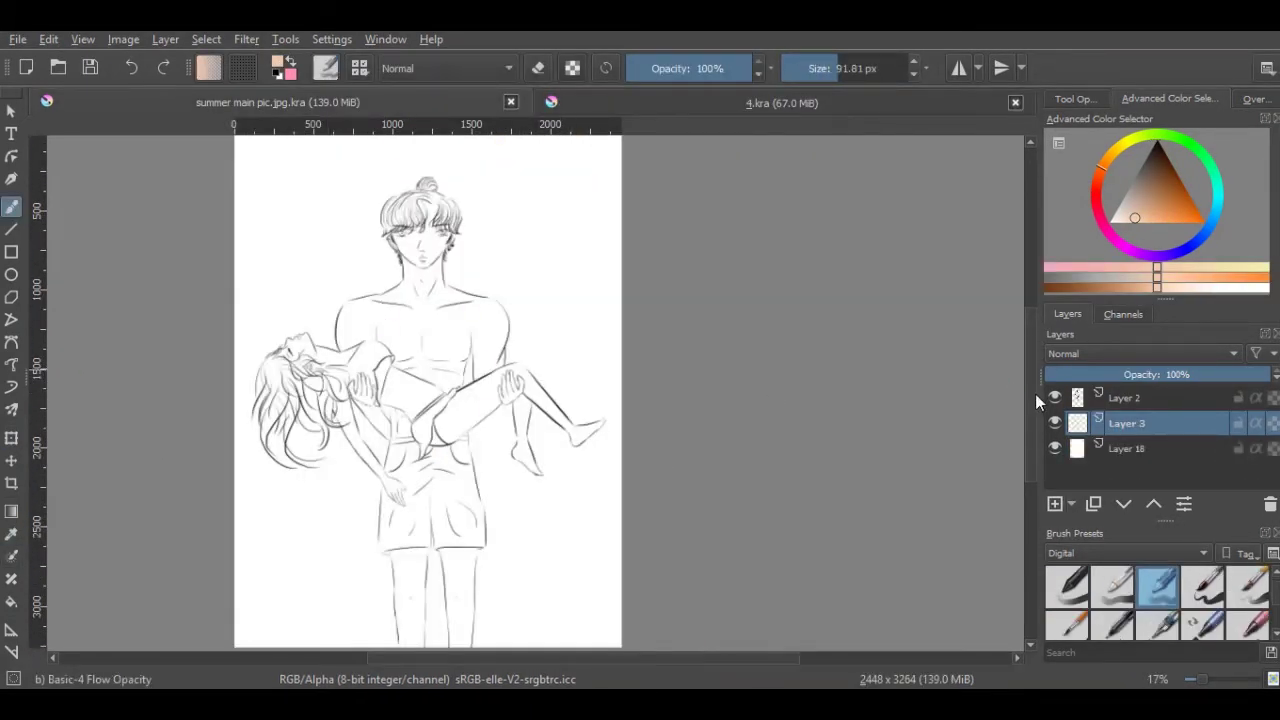
pyautogui.press('pageup')
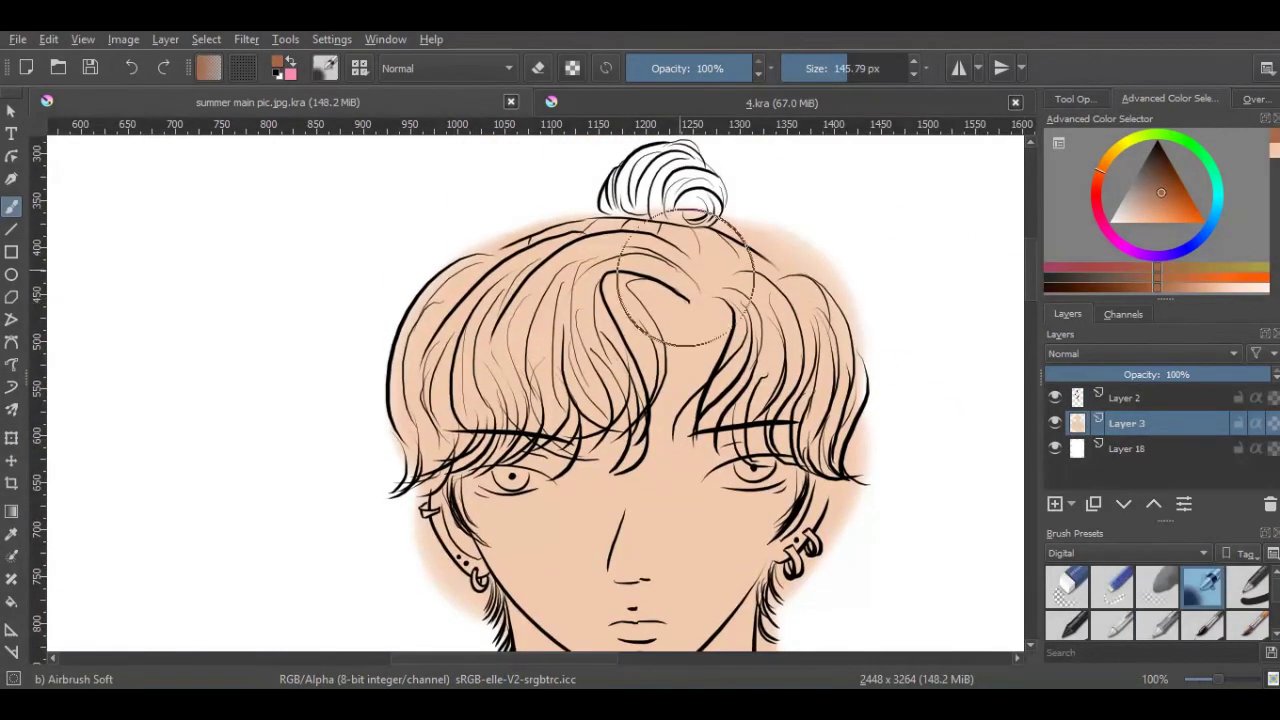
pyautogui.moveTo(740, 265)
pyautogui.mouseDown()
pyautogui.moveTo(474, 313)
pyautogui.moveTo(744, 385)
pyautogui.moveTo(747, 415)
pyautogui.moveTo(571, 337)
pyautogui.moveTo(569, 380)
pyautogui.moveTo(767, 393)
pyautogui.moveTo(751, 373)
pyautogui.moveTo(740, 570)
pyautogui.mouseUp()
pyautogui.press('[')
pyautogui.press('[')
pyautogui.press('[')
pyautogui.press('[')
pyautogui.moveTo(613, 575); pyautogui.dragTo(615, 292)
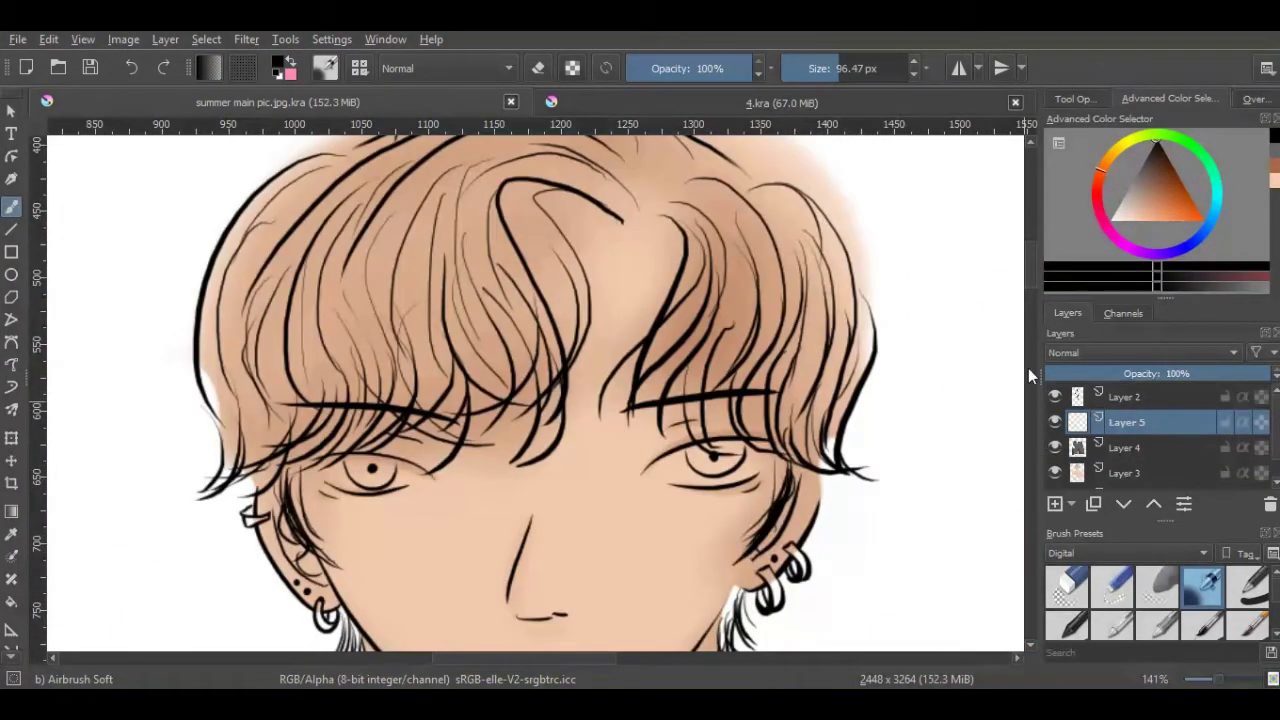
# Paint black sideburns in front of both of the man's ears on Layer 5 with Airbrush Soft at 29.29 px.
pyautogui.scroll(-5, 1028, 373)
pyautogui.press('[')
pyautogui.press('[')
pyautogui.press('[')
pyautogui.press('[')
pyautogui.moveTo(735, 380)
pyautogui.mouseDown()
pyautogui.moveTo(757, 457)
pyautogui.moveTo(735, 520)
pyautogui.mouseUp()
pyautogui.moveTo(340, 395); pyautogui.dragTo(360, 515)
pyautogui.scroll(8, 1033, 274)
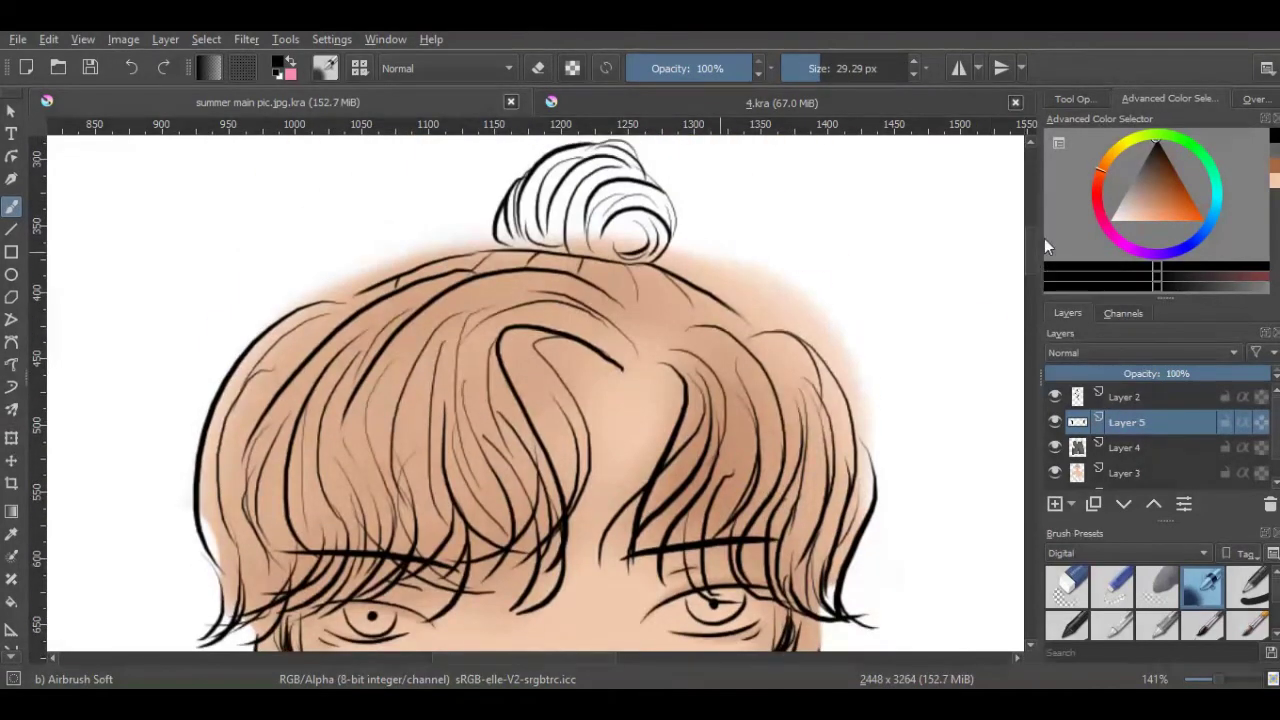
pyautogui.scroll(-3, 1044, 238)
pyautogui.moveTo(778, 478)
pyautogui.mouseDown()
pyautogui.moveTo(790, 540)
pyautogui.moveTo(745, 590)
pyautogui.mouseUp()
pyautogui.moveTo(325, 595)
pyautogui.mouseDown()
pyautogui.moveTo(305, 515)
pyautogui.moveTo(300, 580)
pyautogui.mouseUp()
pyautogui.scroll(3, 1036, 276)
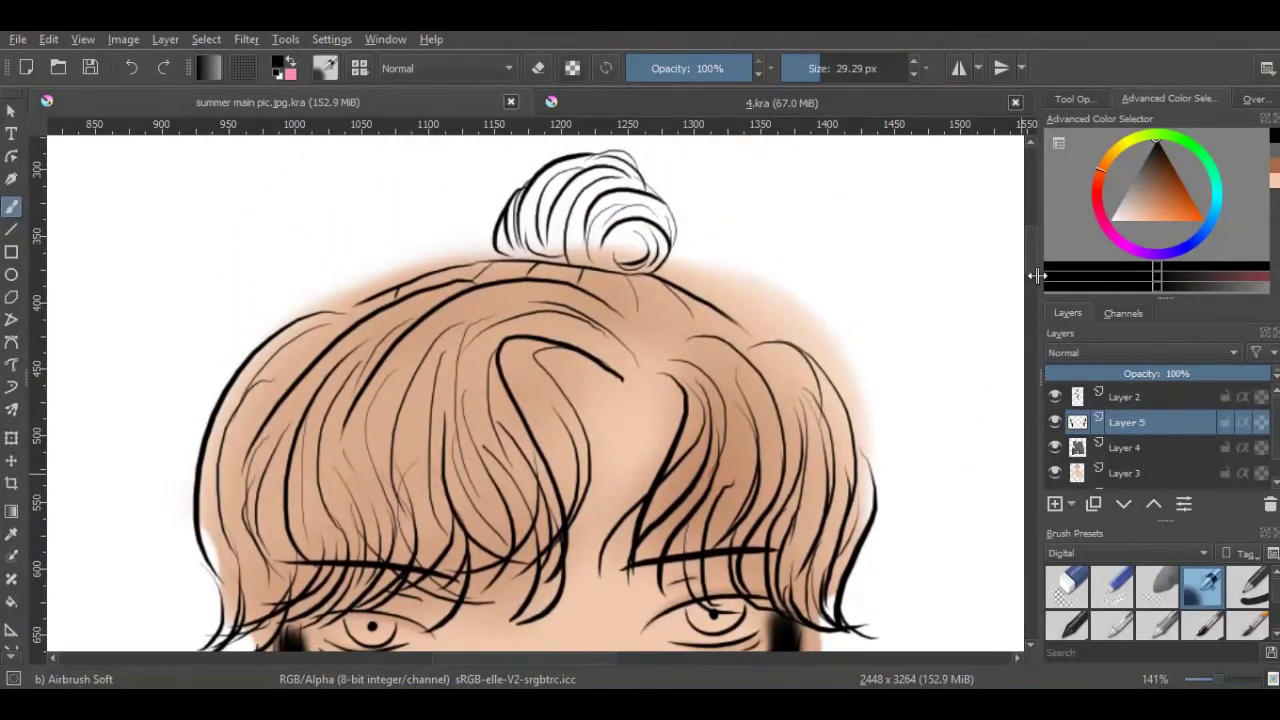
# Shade the man's fringe, crown and bun black on Layer 5 with a larger Airbrush Soft.
pyautogui.scroll(-1, 1033, 261)
pyautogui.press(']')
pyautogui.press(']')
pyautogui.press(']')
pyautogui.press(']')
pyautogui.press(']')
pyautogui.moveTo(596, 322)
pyautogui.mouseDown()
pyautogui.moveTo(330, 460)
pyautogui.moveTo(724, 330)
pyautogui.moveTo(665, 233)
pyautogui.moveTo(715, 300)
pyautogui.moveTo(600, 195)
pyautogui.mouseUp()
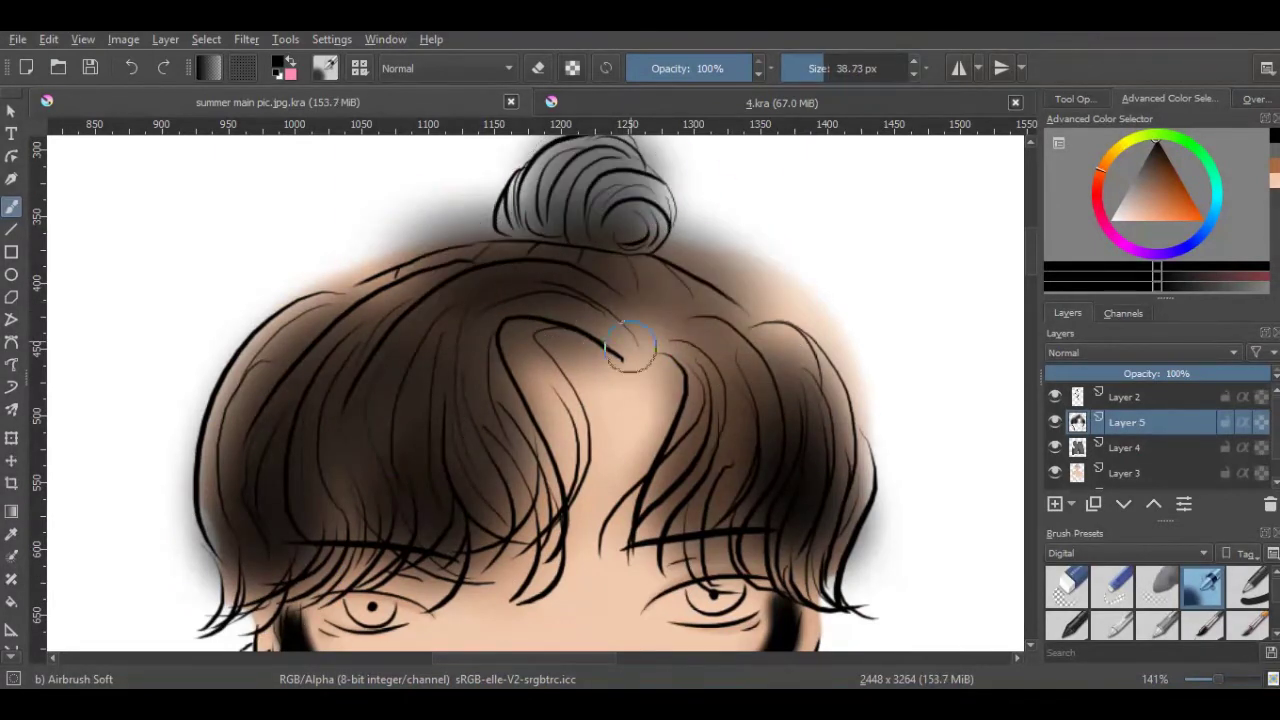
pyautogui.moveTo(630, 348)
pyautogui.mouseDown()
pyautogui.moveTo(575, 331)
pyautogui.moveTo(675, 369)
pyautogui.moveTo(712, 365)
pyautogui.moveTo(719, 524)
pyautogui.moveTo(847, 467)
pyautogui.moveTo(748, 396)
pyautogui.moveTo(816, 424)
pyautogui.moveTo(710, 334)
pyautogui.moveTo(713, 406)
pyautogui.moveTo(628, 314)
pyautogui.moveTo(346, 331)
pyautogui.moveTo(273, 528)
pyautogui.moveTo(196, 520)
pyautogui.moveTo(528, 291)
pyautogui.moveTo(513, 579)
pyautogui.moveTo(509, 518)
pyautogui.moveTo(384, 461)
pyautogui.moveTo(335, 397)
pyautogui.moveTo(433, 499)
pyautogui.moveTo(572, 315)
pyautogui.moveTo(536, 461)
pyautogui.moveTo(525, 291)
pyautogui.moveTo(411, 279)
pyautogui.moveTo(705, 308)
pyautogui.moveTo(637, 246)
pyautogui.moveTo(599, 175)
pyautogui.moveTo(601, 229)
pyautogui.moveTo(519, 199)
pyautogui.moveTo(581, 219)
pyautogui.moveTo(640, 187)
pyautogui.mouseUp()
# Darken the bun, hairline and side strands in black on Layer 5 with Airbrush Soft at 21.53 px.
pyautogui.press('[')
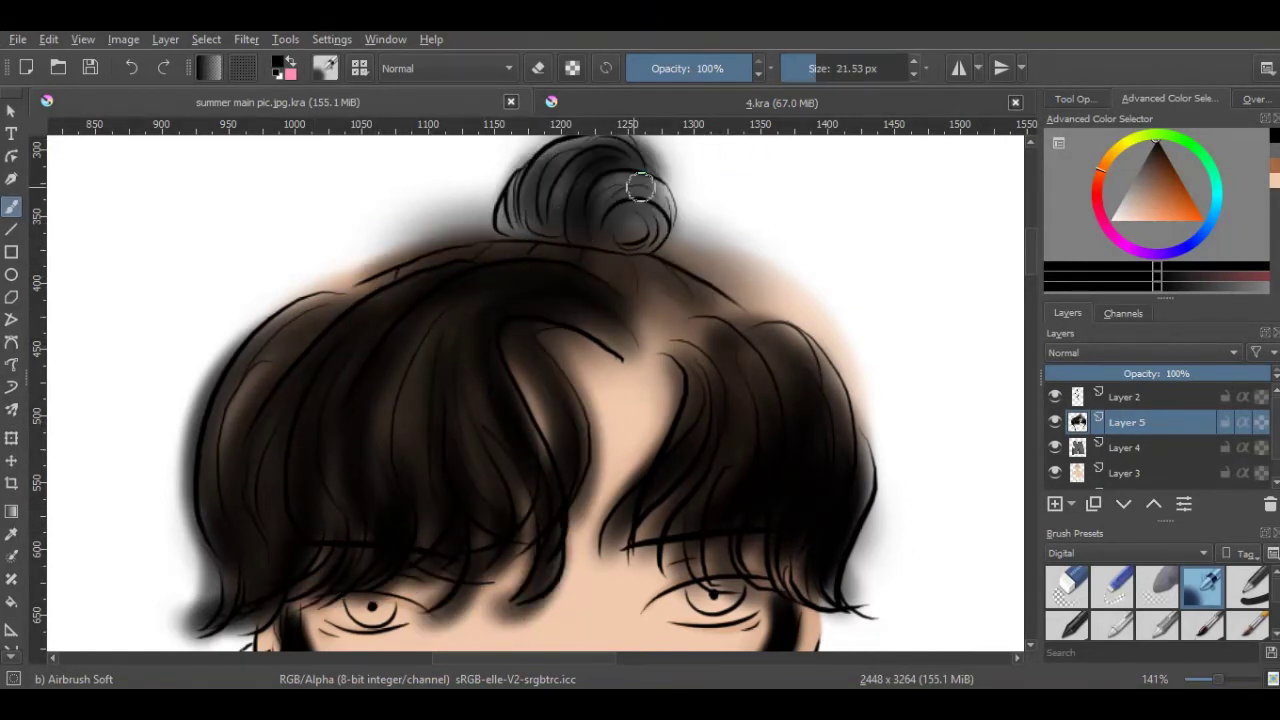
pyautogui.moveTo(391, 234)
pyautogui.mouseDown()
pyautogui.moveTo(517, 209)
pyautogui.moveTo(653, 213)
pyautogui.moveTo(800, 394)
pyautogui.moveTo(594, 334)
pyautogui.moveTo(716, 311)
pyautogui.mouseUp()
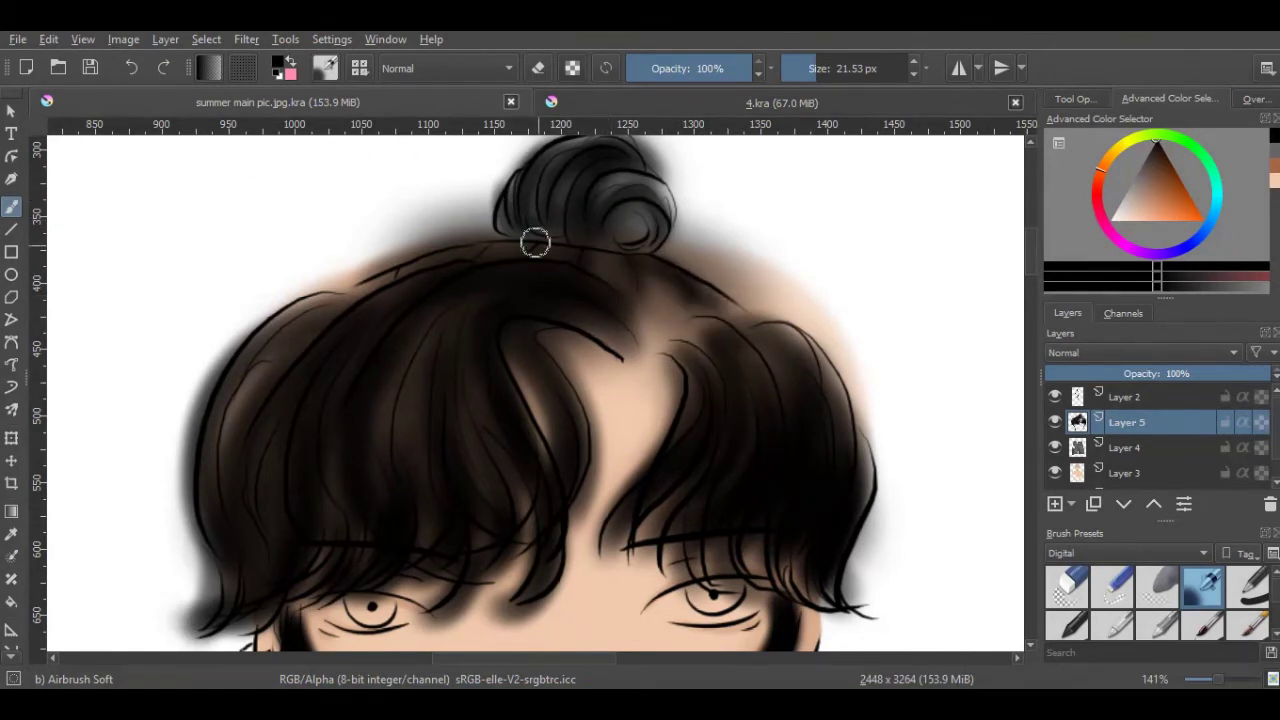
pyautogui.moveTo(369, 305); pyautogui.dragTo(314, 491)
pyautogui.scroll(-3, 763, 391)
pyautogui.moveTo(763, 391)
pyautogui.mouseDown()
pyautogui.moveTo(777, 329)
pyautogui.moveTo(683, 280)
pyautogui.moveTo(194, 409)
pyautogui.moveTo(271, 303)
pyautogui.moveTo(306, 365)
pyautogui.mouseUp()
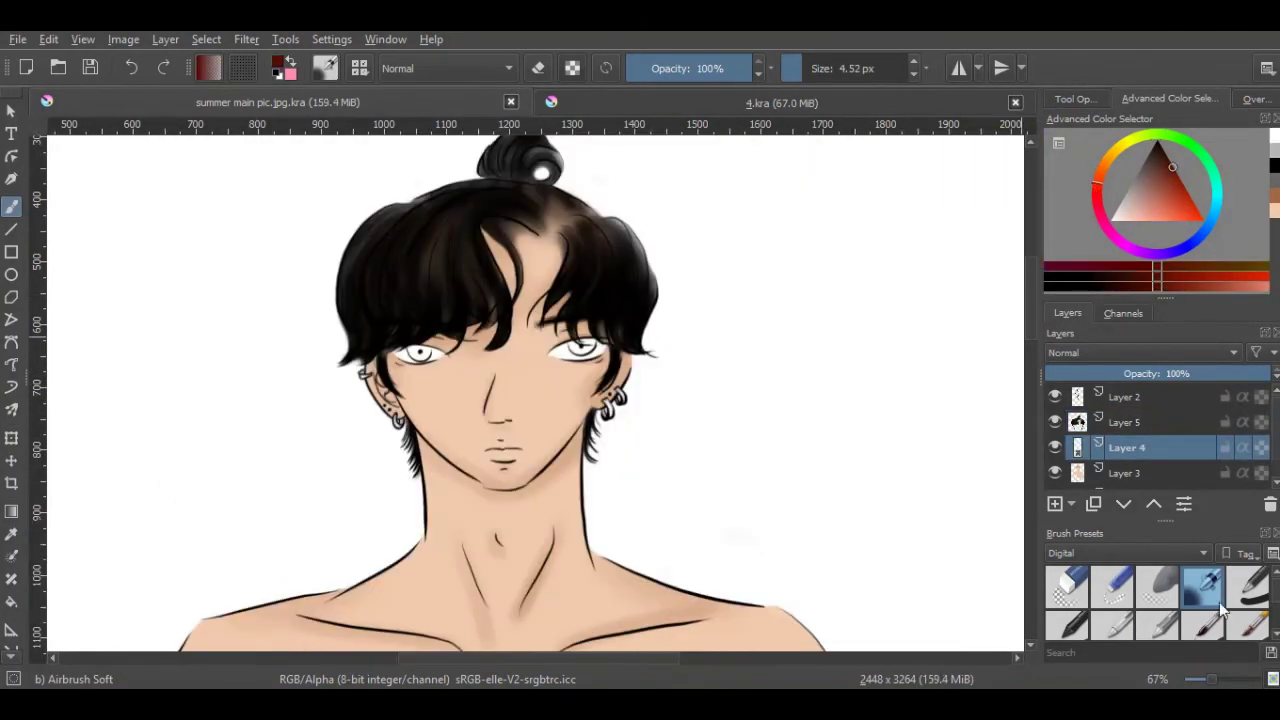
# Paint both of the man's irises dark red on Layer 4 with Airbrush Soft at 19.83 px.
pyautogui.scroll(4, 745, 237)
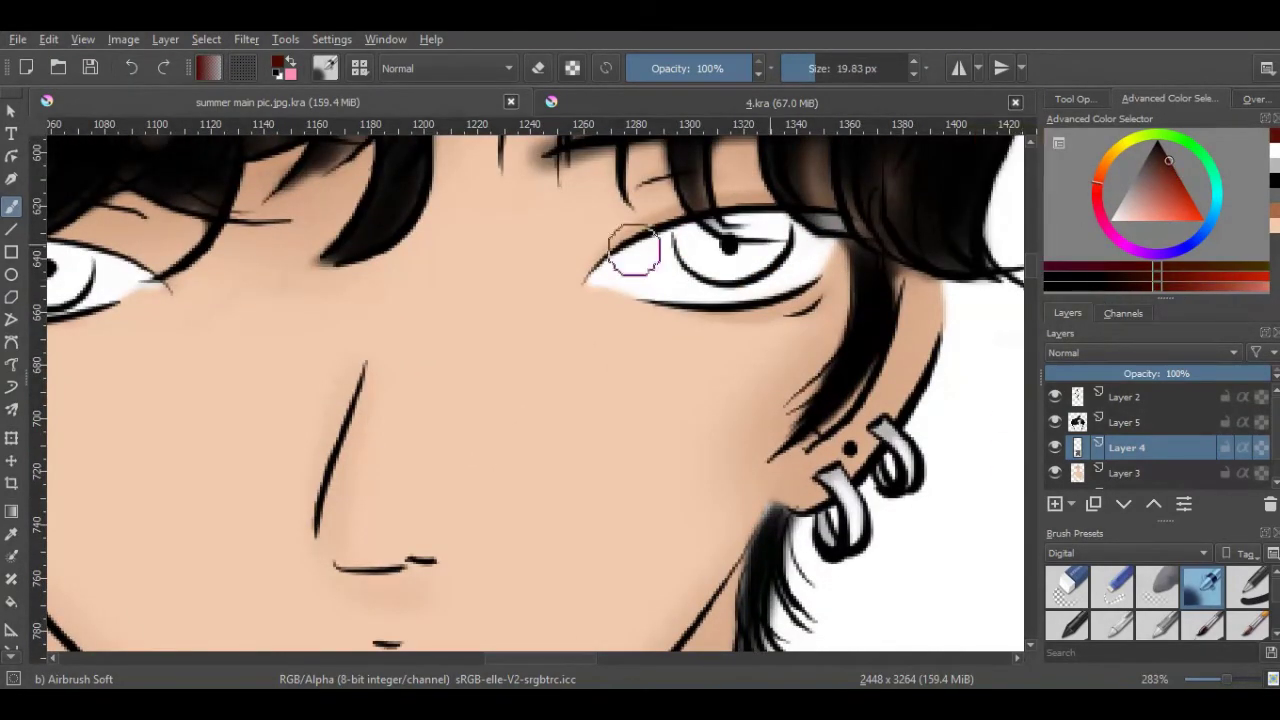
pyautogui.moveTo(634, 251); pyautogui.dragTo(780, 245)
pyautogui.moveTo(565, 662); pyautogui.dragTo(515, 662)
pyautogui.moveTo(430, 265); pyautogui.dragTo(480, 275)
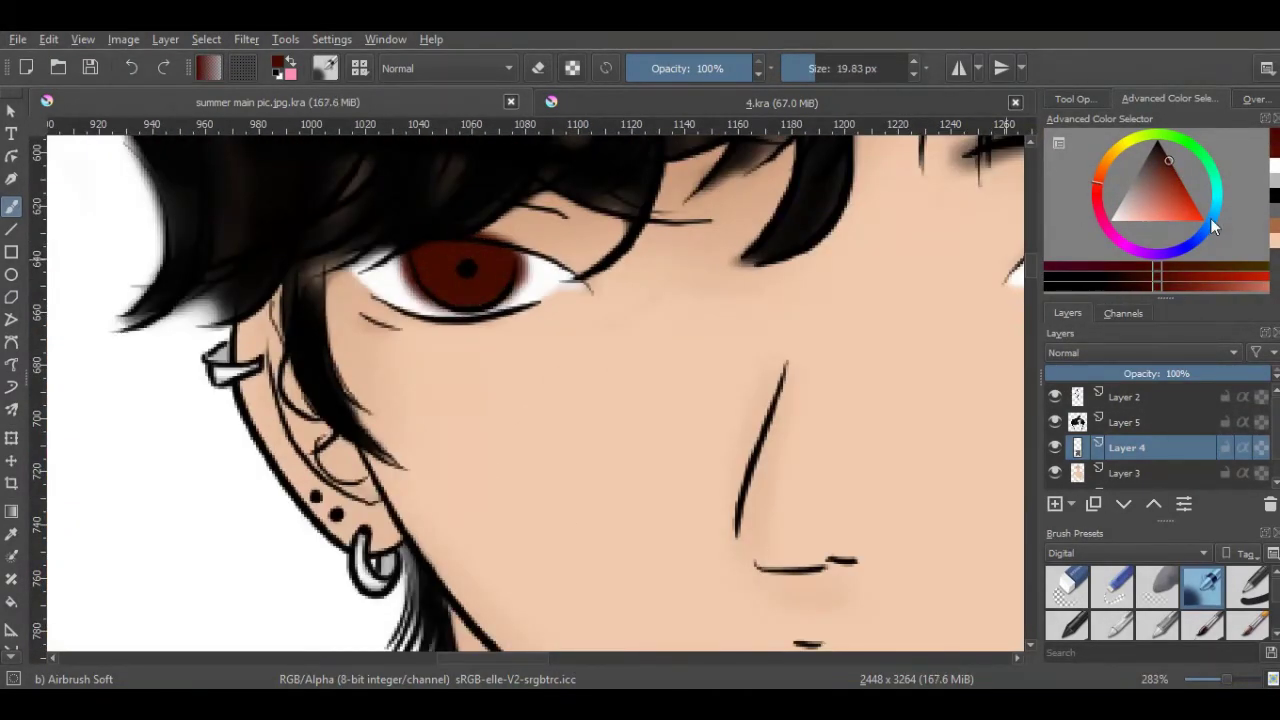
# Add lighter brown highlights to both irises on Layer 4 with Airbrush Soft at 13.92 px.
pyautogui.click(1210, 218)
pyautogui.press('[')
pyautogui.press('[')
pyautogui.click(815, 67)
pyautogui.moveTo(520, 660); pyautogui.dragTo(565, 660)
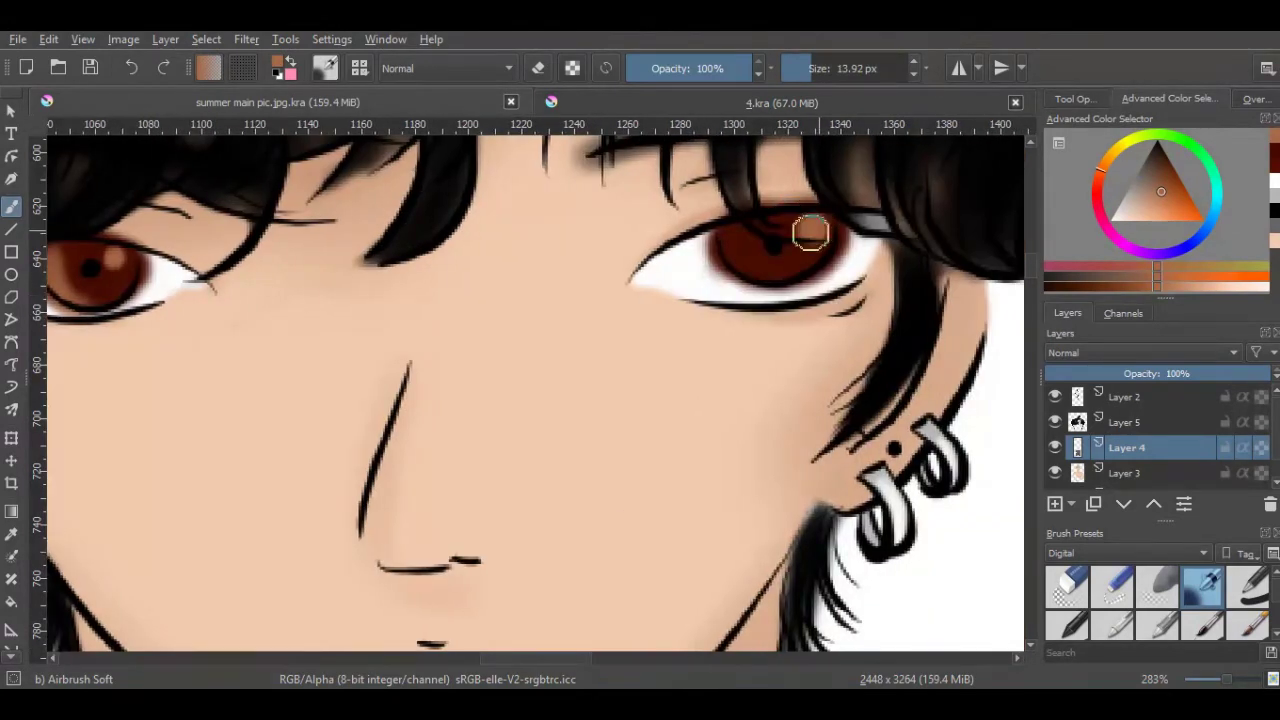
# Erase the iris colour that spills past the eye outlines on Layer 4 with Eraser Soft at 19.83 px.
pyautogui.click(1157, 585)
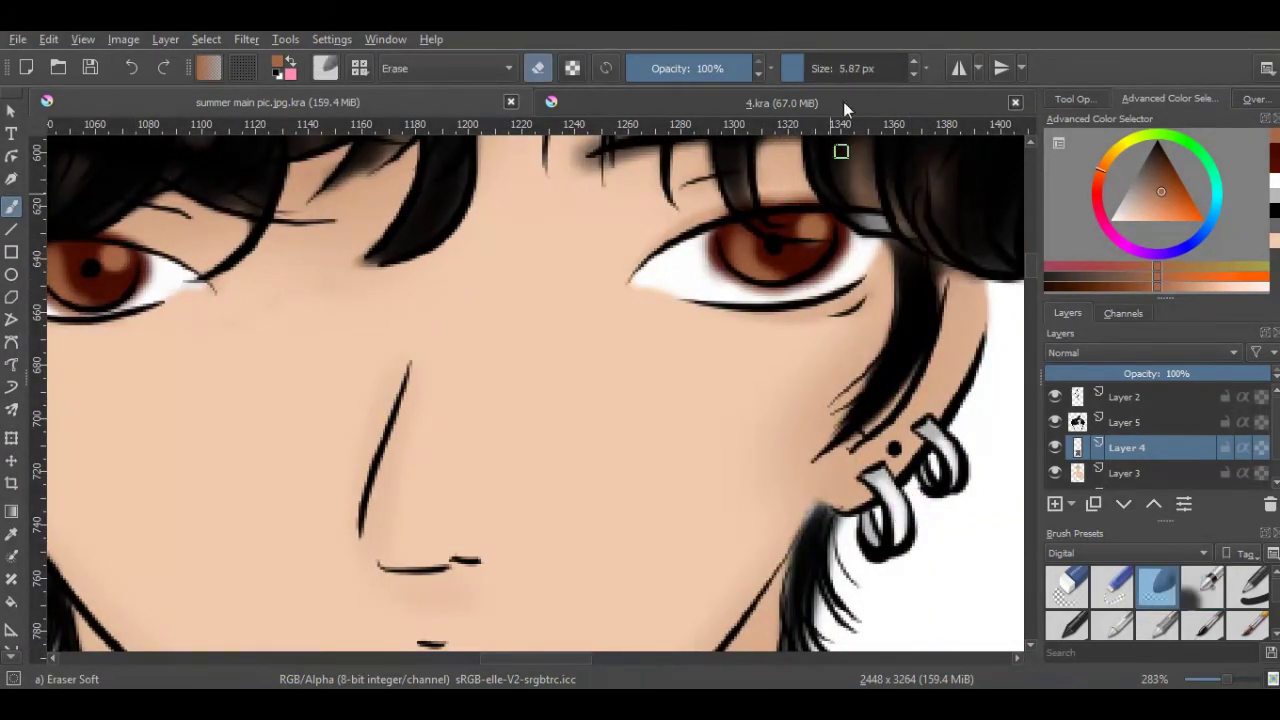
pyautogui.moveTo(818, 298); pyautogui.dragTo(843, 275)
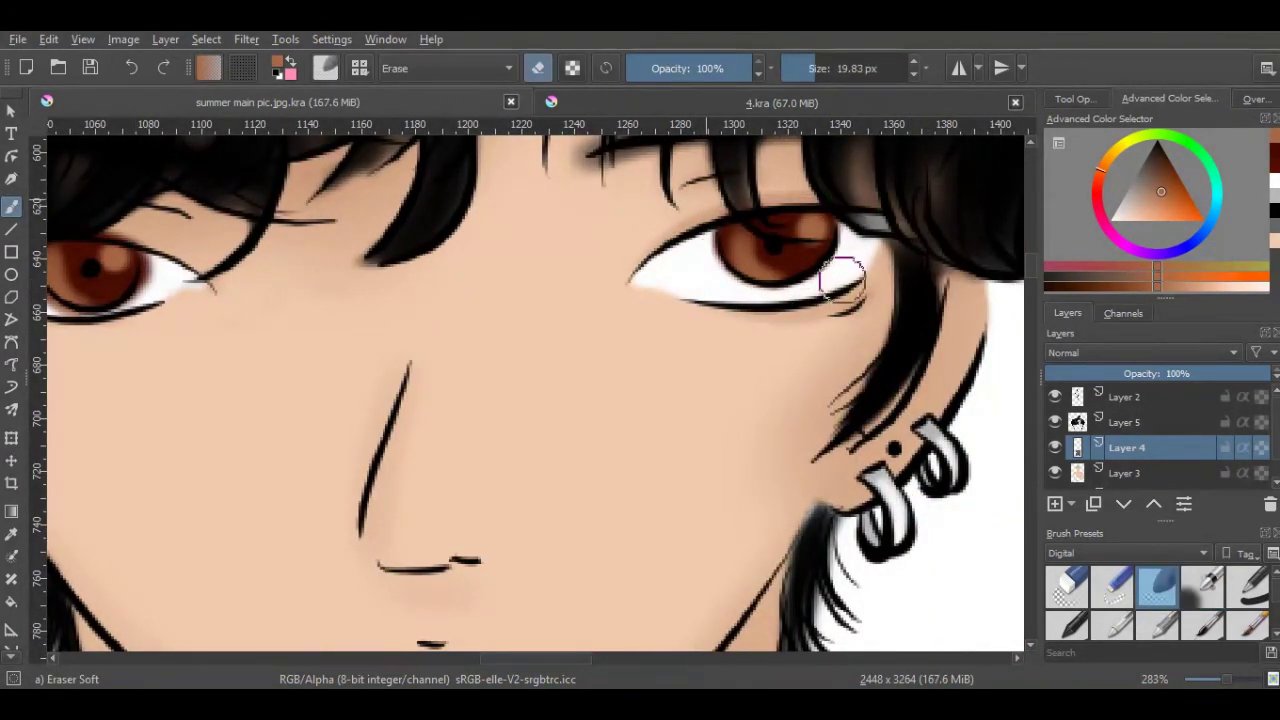
pyautogui.hscroll(-3, 89, 216)
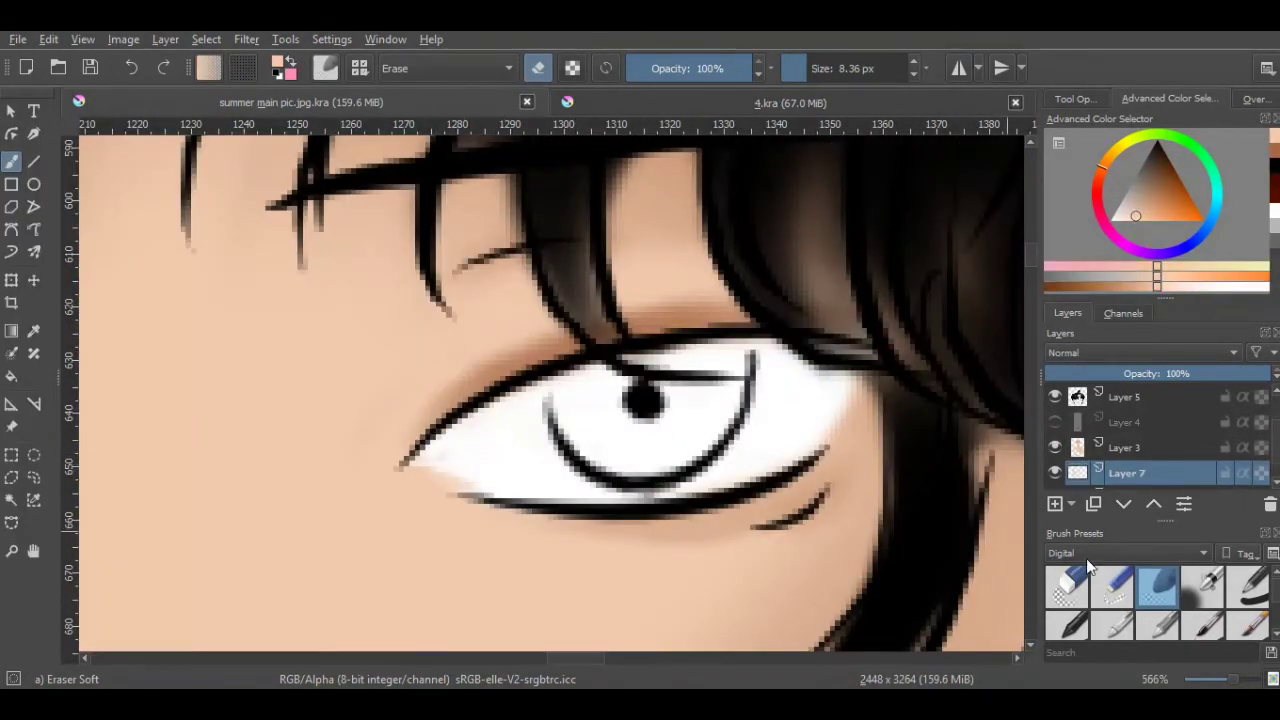
# Show Layer 4 again and clear the painted iris from the eye beside the two hoop earrings.
pyautogui.press('1')
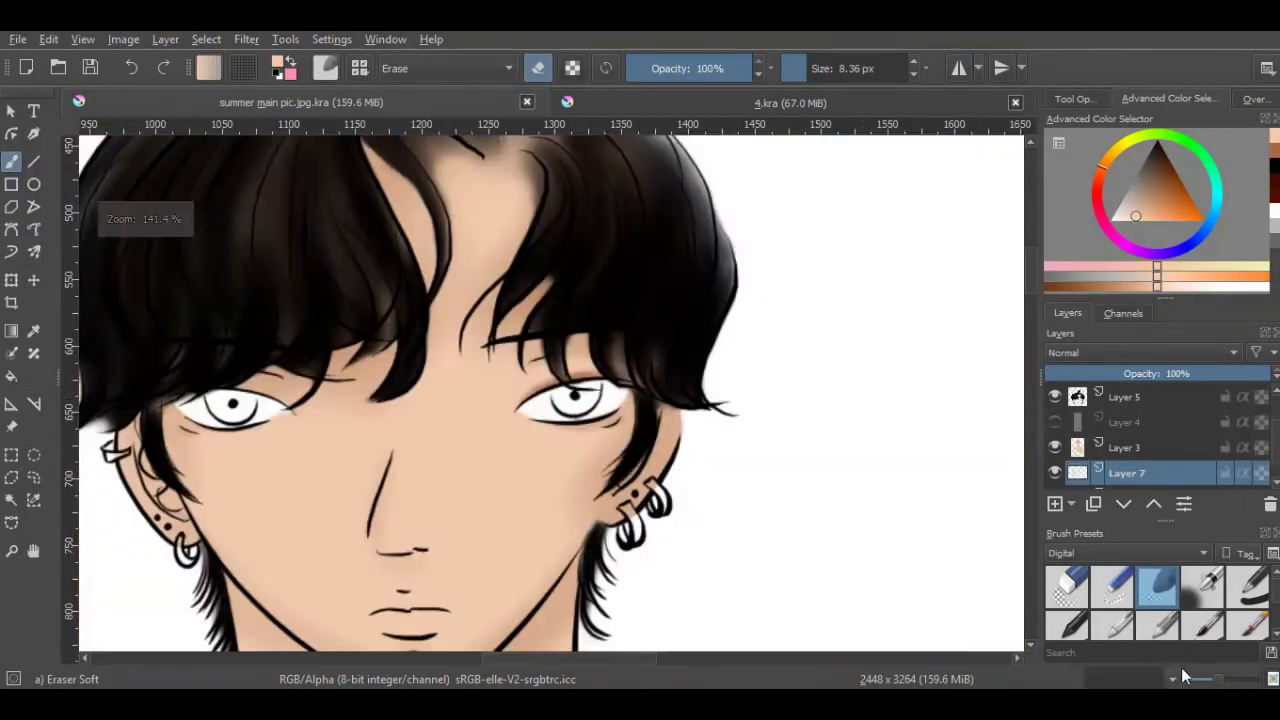
pyautogui.click(1055, 422)
pyautogui.click(1136, 447)
pyautogui.scroll(4, 531, 354)
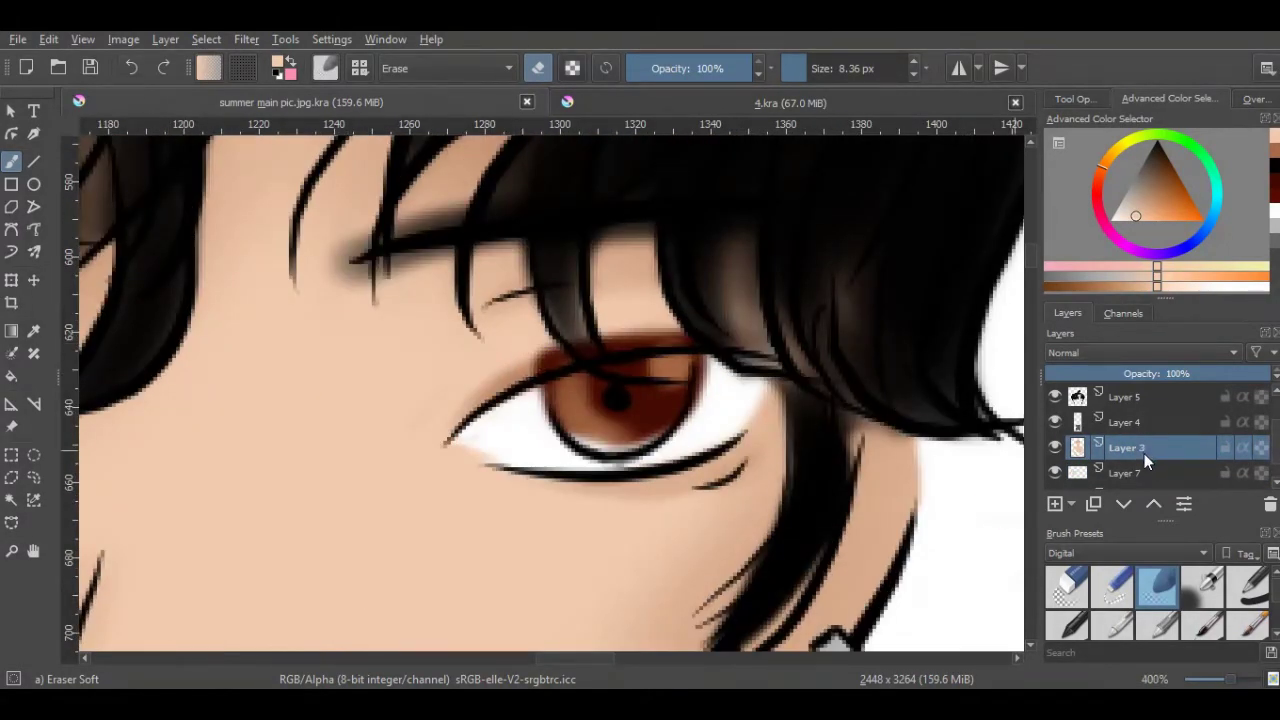
pyautogui.press('pageup')
pyautogui.press('Delete')
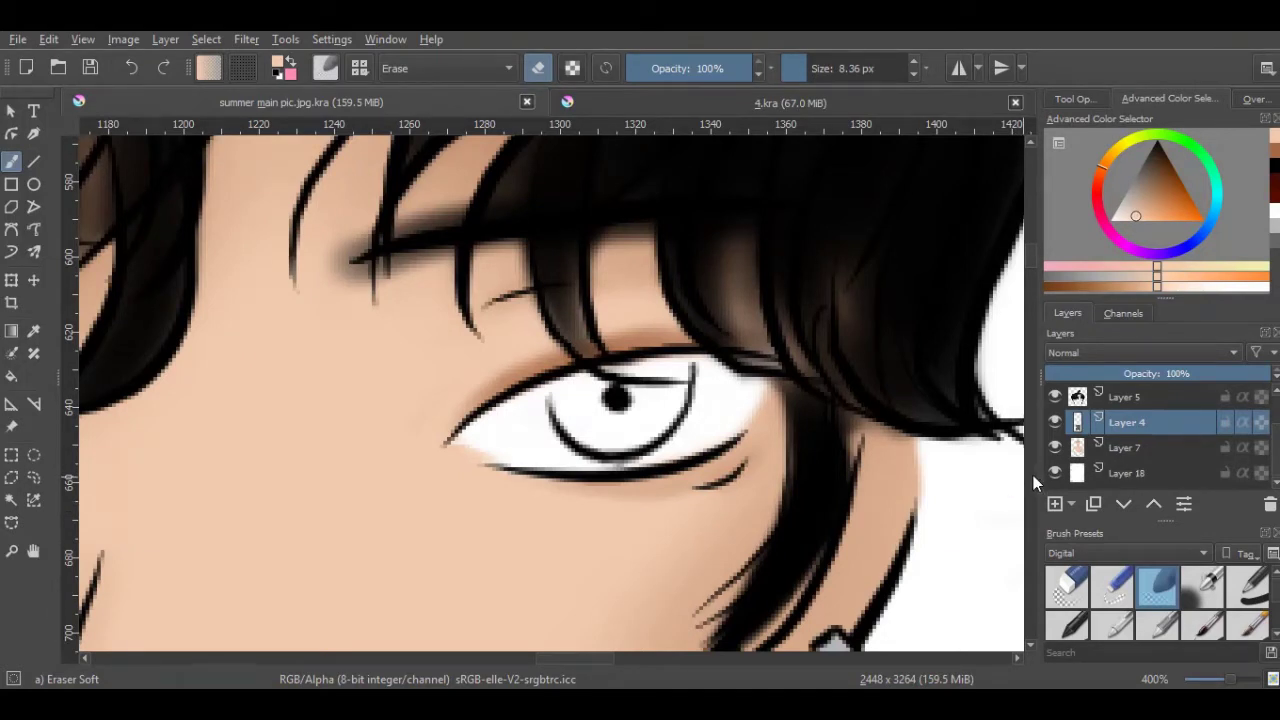
# Repaint the cleared iris dark red with brown highlights on Layer 4 and erase its overflow with Eraser Soft at 15.27 px.
pyautogui.press('/')
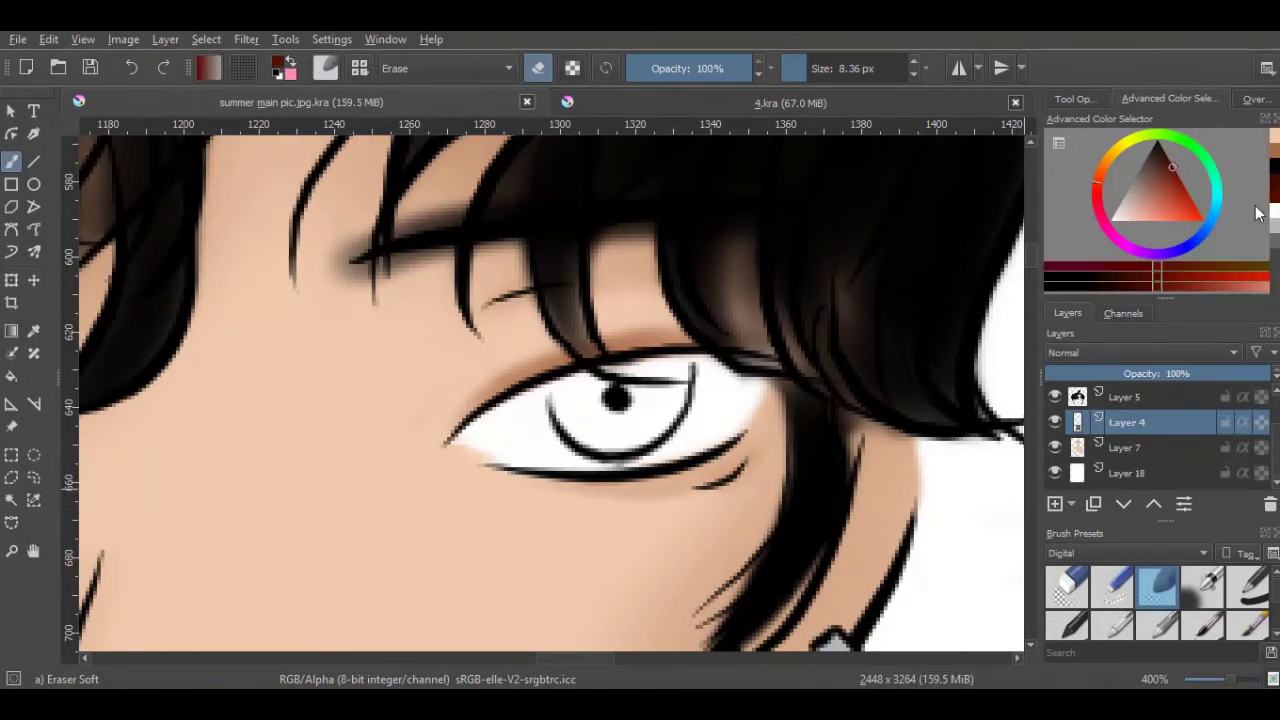
pyautogui.moveTo(831, 68); pyautogui.dragTo(815, 68)
pyautogui.moveTo(586, 391); pyautogui.dragTo(629, 366)
pyautogui.keyDown('ctrl'); pyautogui.click(629, 366); pyautogui.keyUp('ctrl')
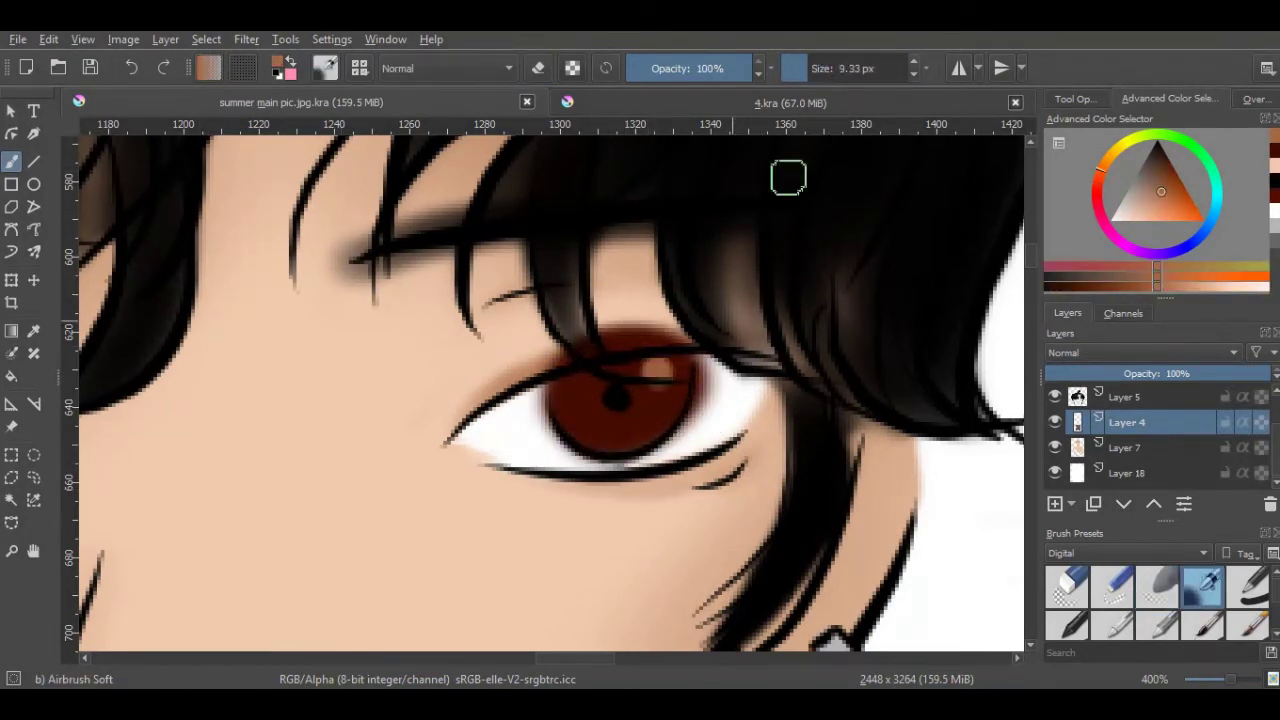
pyautogui.press('/')
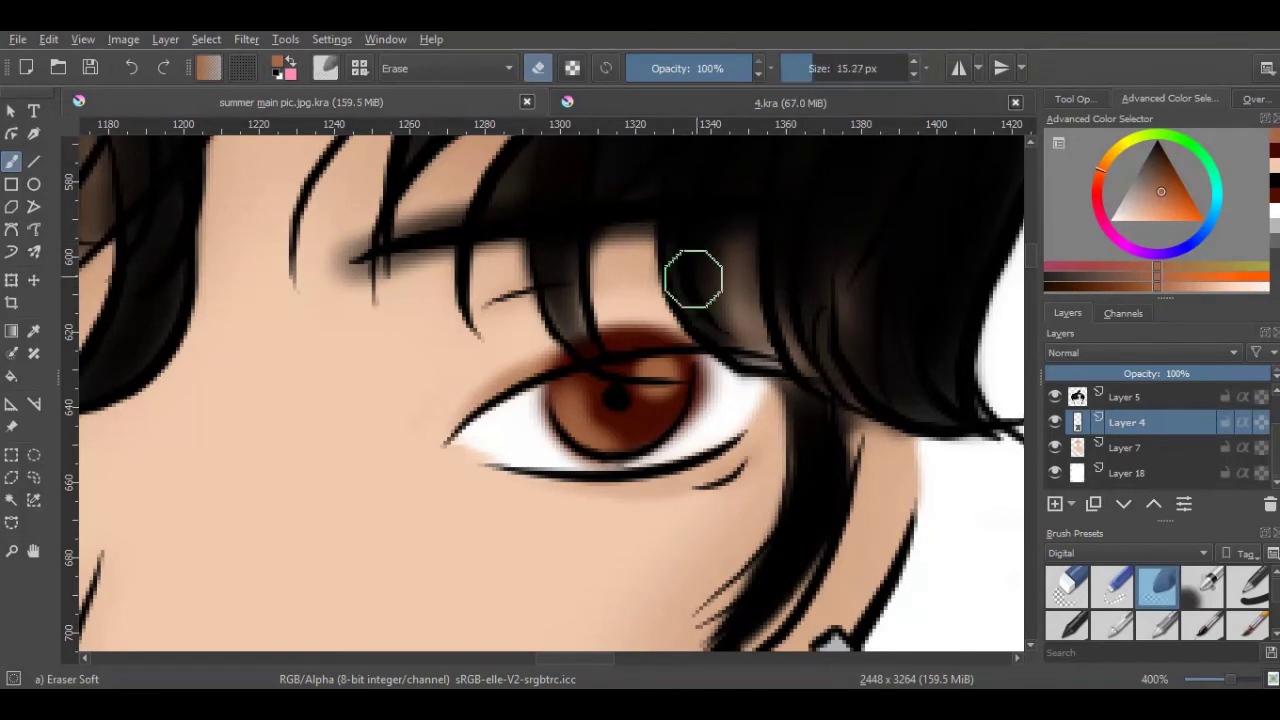
pyautogui.moveTo(691, 277); pyautogui.dragTo(700, 323)
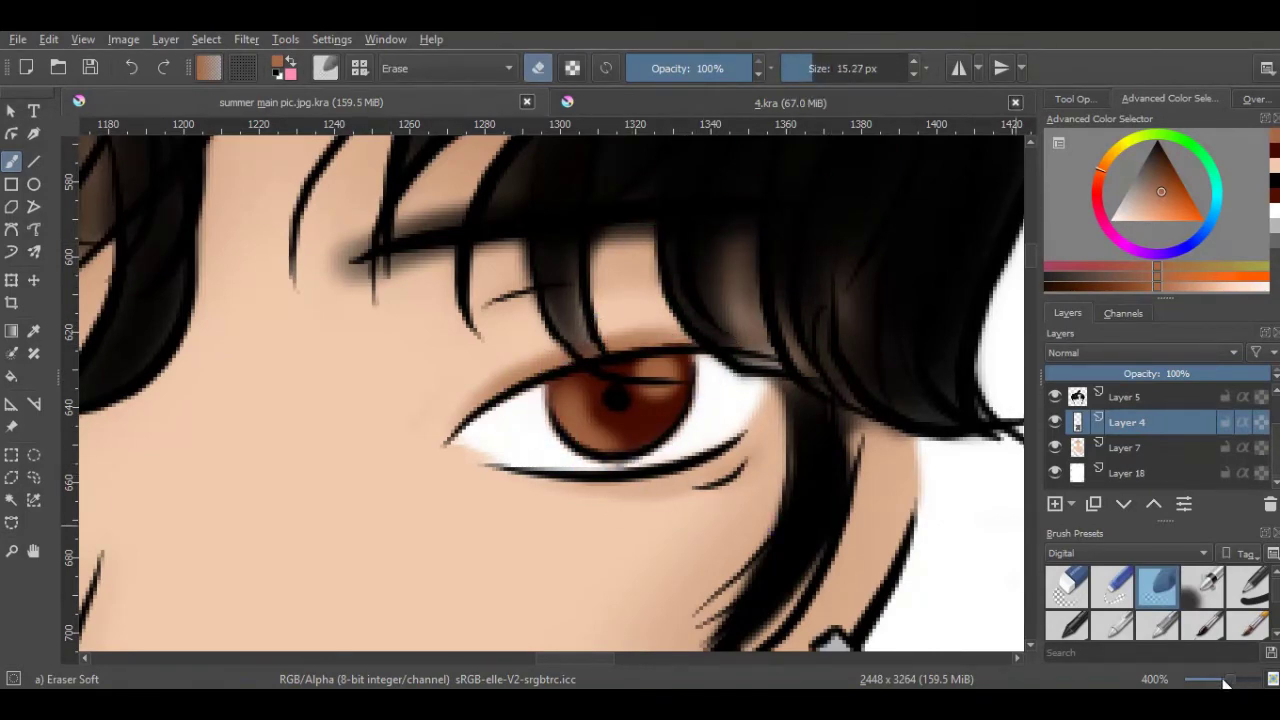
# Trim the lip colour to the mouth's outline on Layer 4 with Eraser Soft at 13.92 px and 21.53 px.
pyautogui.moveTo(1225, 681); pyautogui.dragTo(1213, 681)
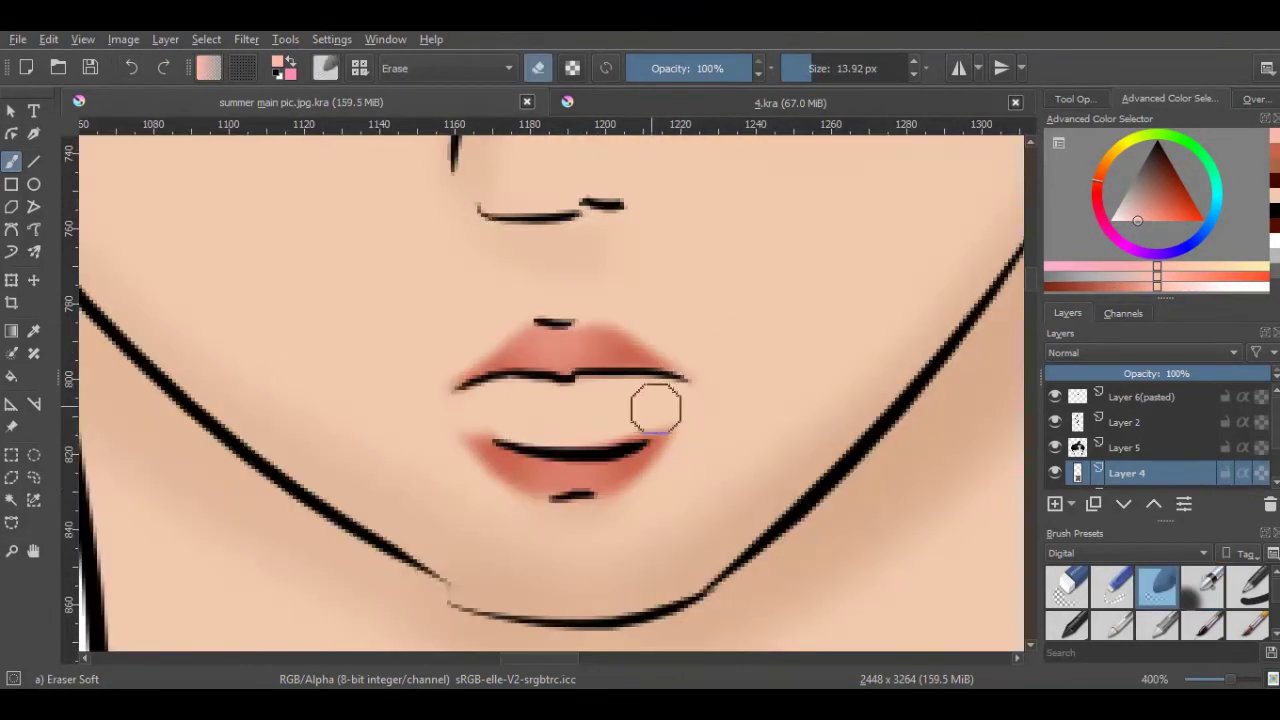
pyautogui.moveTo(468, 397)
pyautogui.mouseDown()
pyautogui.moveTo(575, 521)
pyautogui.moveTo(667, 427)
pyautogui.moveTo(685, 515)
pyautogui.mouseUp()
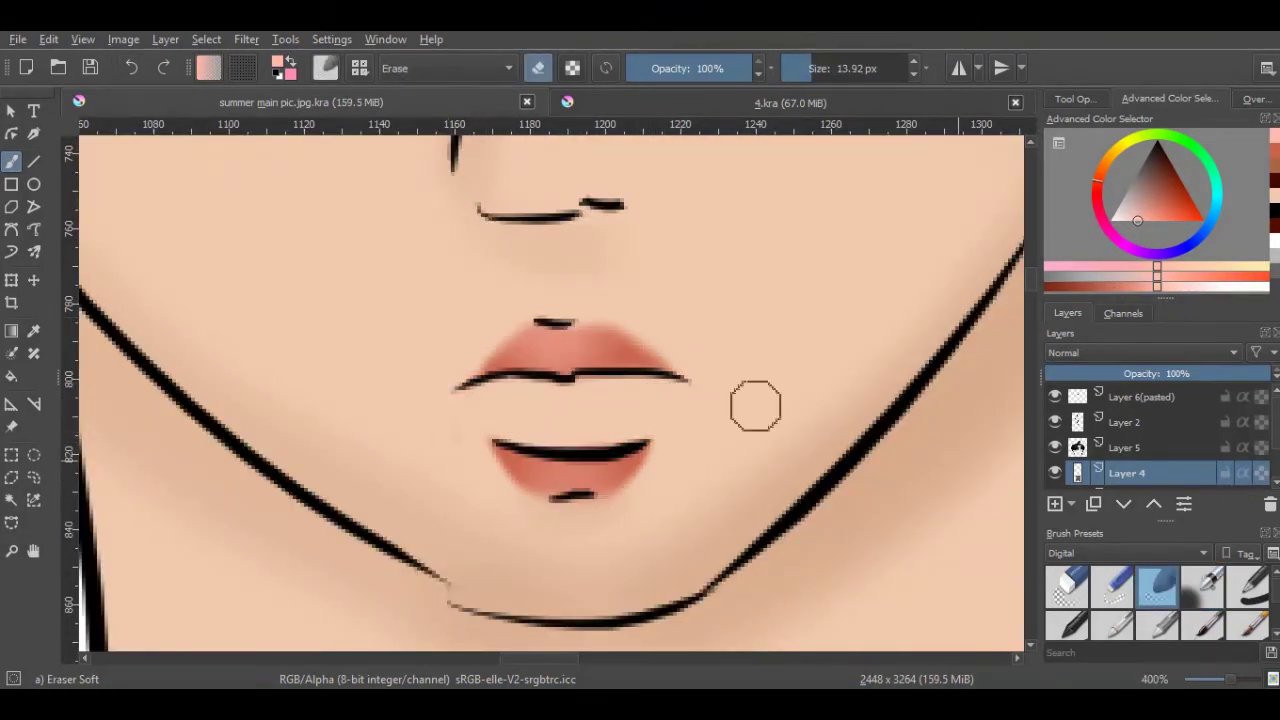
pyautogui.press(']')
pyautogui.press(']')
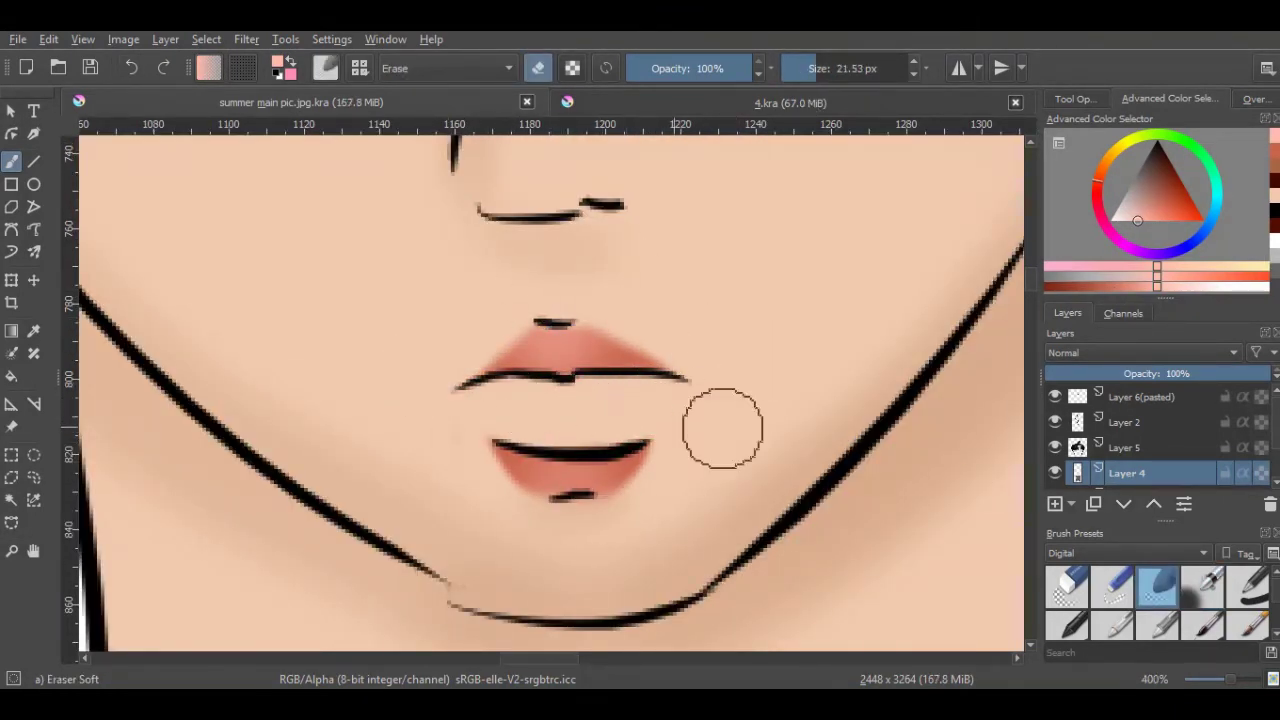
# Add a layer below Layer 4 and fill the gap between the lips dark red with Airbrush Soft.
pyautogui.click(1054, 503)
pyautogui.moveTo(1137, 220); pyautogui.dragTo(1175, 182)
pyautogui.moveTo(1098, 200); pyautogui.dragTo(1098, 208)
pyautogui.click(1203, 585)
pyautogui.press('[')
pyautogui.press('[')
pyautogui.press('[')
pyautogui.press('[')
pyautogui.moveTo(620, 420)
pyautogui.mouseDown()
pyautogui.moveTo(528, 400)
pyautogui.moveTo(580, 415)
pyautogui.mouseUp()
pyautogui.hotkey('ctrl', 'z')
pyautogui.moveTo(500, 410)
pyautogui.mouseDown()
pyautogui.moveTo(634, 400)
pyautogui.moveTo(480, 420)
pyautogui.mouseUp()
# Paint a pink tongue above the lower lip on Layer 8 with Airbrush Soft at 16.70 px.
pyautogui.click(1150, 218)
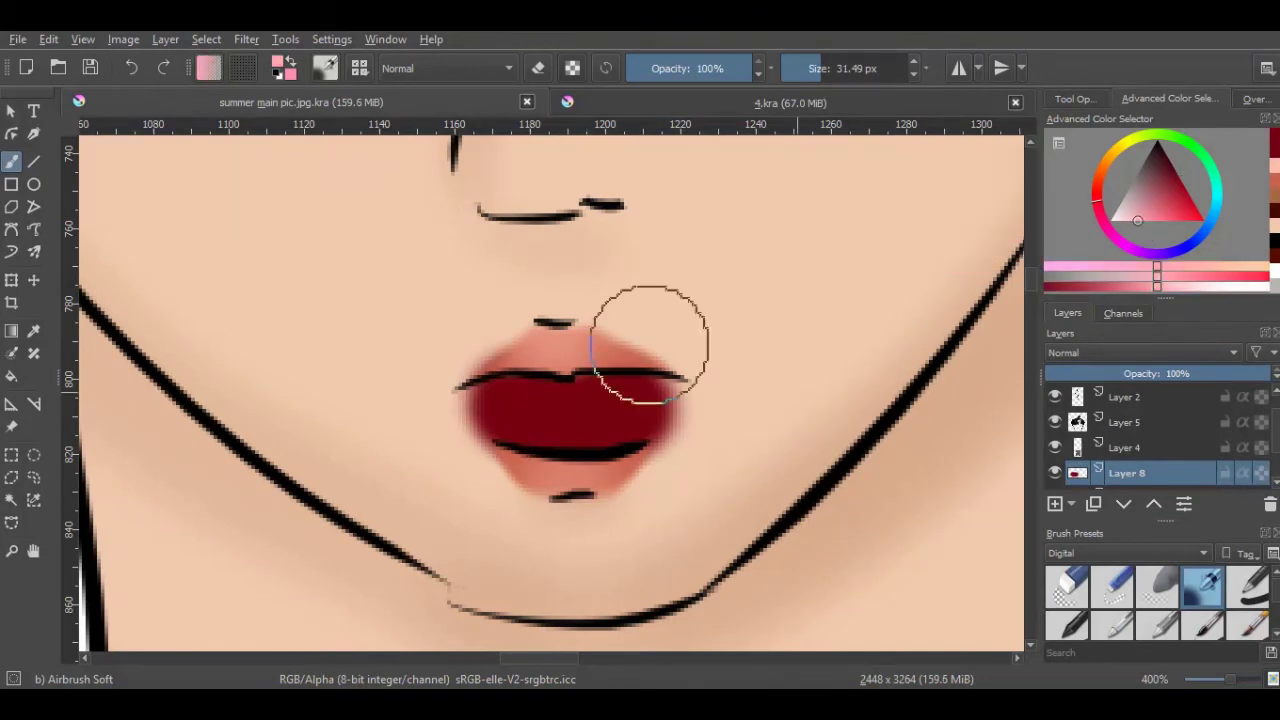
pyautogui.press('[')
pyautogui.press('[')
pyautogui.press('[')
pyautogui.moveTo(640, 435); pyautogui.dragTo(506, 451)
pyautogui.hotkey('ctrl', 'z')
pyautogui.click(1150, 220)
pyautogui.moveTo(625, 432)
pyautogui.mouseDown()
pyautogui.moveTo(518, 455)
pyautogui.moveTo(643, 451)
pyautogui.moveTo(490, 440)
pyautogui.mouseUp()
# Paint white upper teeth just under the upper lip on Layer 8 with Airbrush Soft at 16.70 px.
pyautogui.click(1110, 217)
pyautogui.moveTo(680, 380); pyautogui.dragTo(470, 382)
pyautogui.hotkey('ctrl', 'z')
pyautogui.hotkey('ctrl', 'z')
pyautogui.scroll(-3, 700, 333)
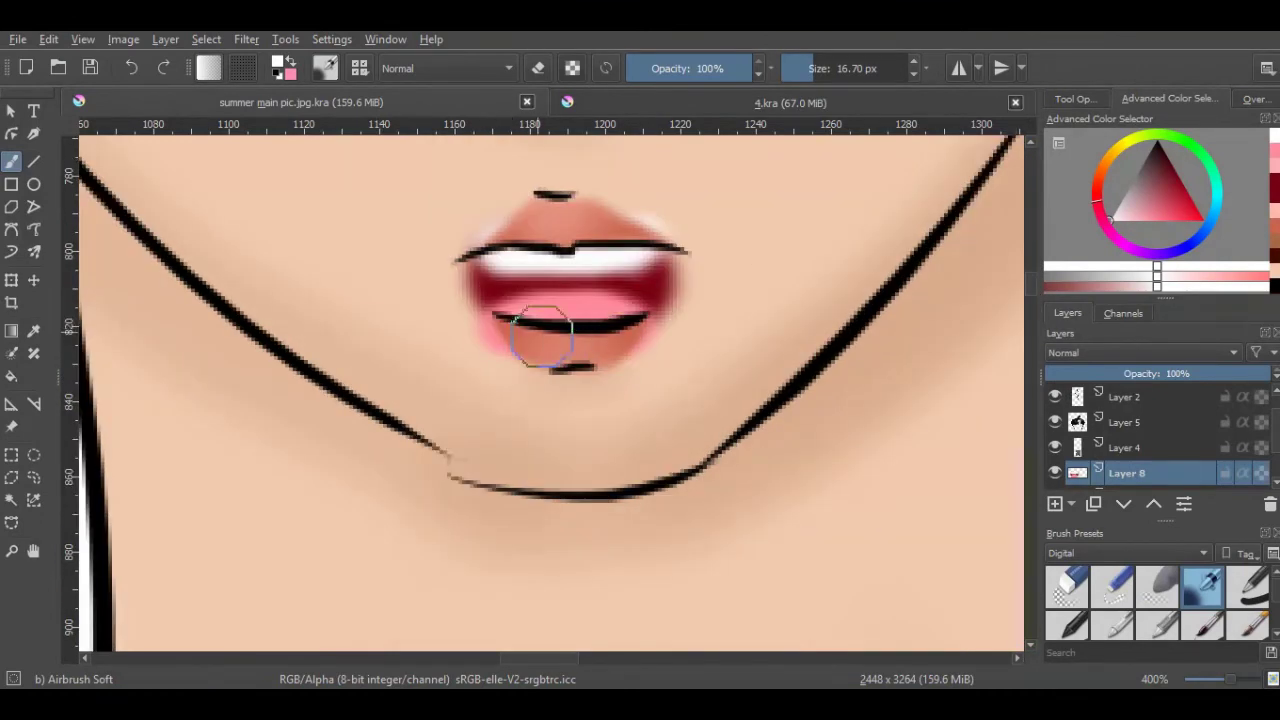
# Outline the upper teeth in black on Layer 2 with the Basic-5 Size brush at 4.52 px.
pyautogui.press('/')
pyautogui.moveTo(1226, 680); pyautogui.dragTo(1238, 680)
pyautogui.click(803, 72)
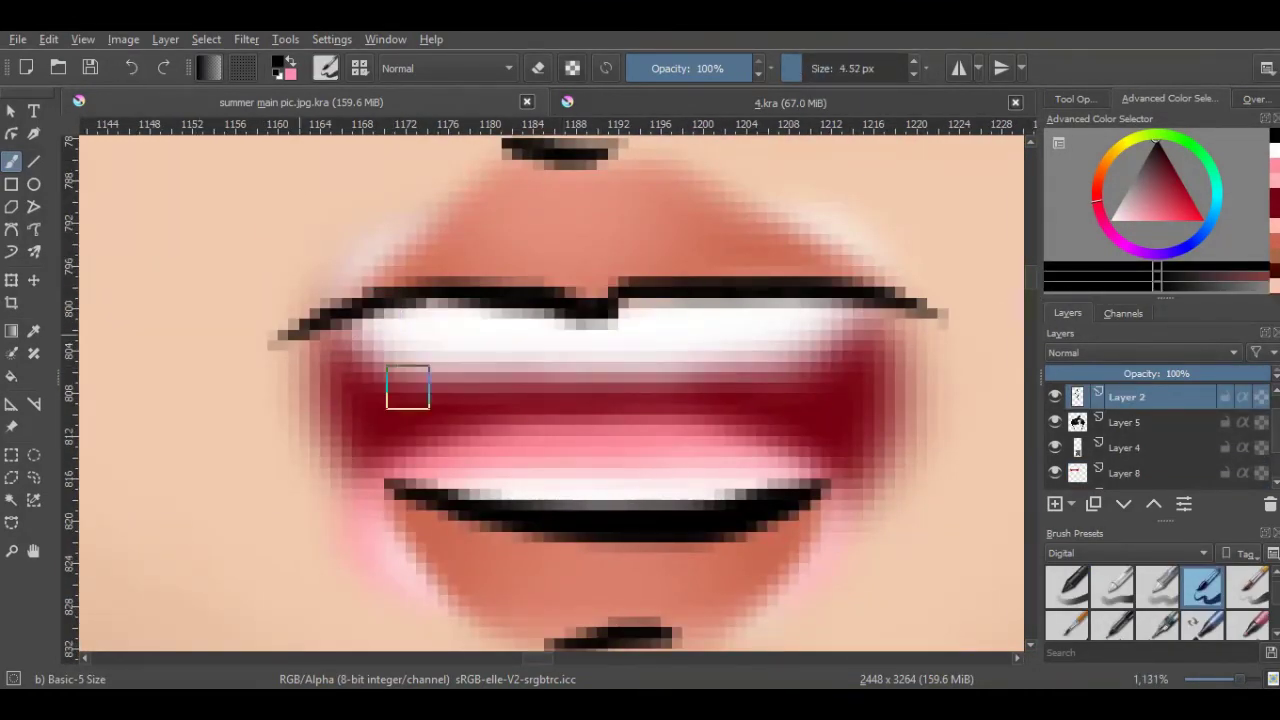
pyautogui.moveTo(384, 366); pyautogui.dragTo(780, 357)
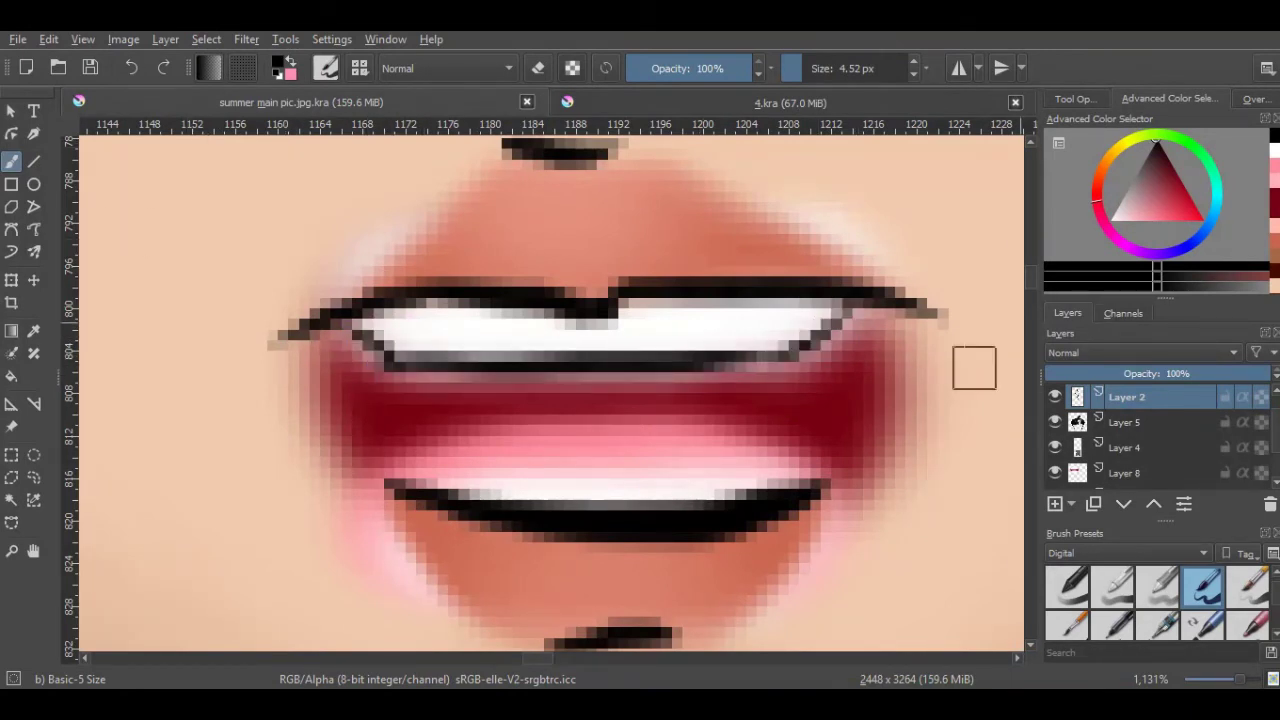
# Ink the curved tongue outline and the edge of the lower teeth on Layer 2 at 4.52 px.
pyautogui.moveTo(448, 470); pyautogui.dragTo(800, 476)
pyautogui.hotkey('ctrl', 'z')
pyautogui.moveTo(440, 470)
pyautogui.mouseDown()
pyautogui.moveTo(790, 476)
pyautogui.moveTo(398, 472)
pyautogui.mouseUp()
pyautogui.hotkey('ctrl', 'z')
pyautogui.scroll(-5, 600, 400)
pyautogui.scroll(5, 600, 400)
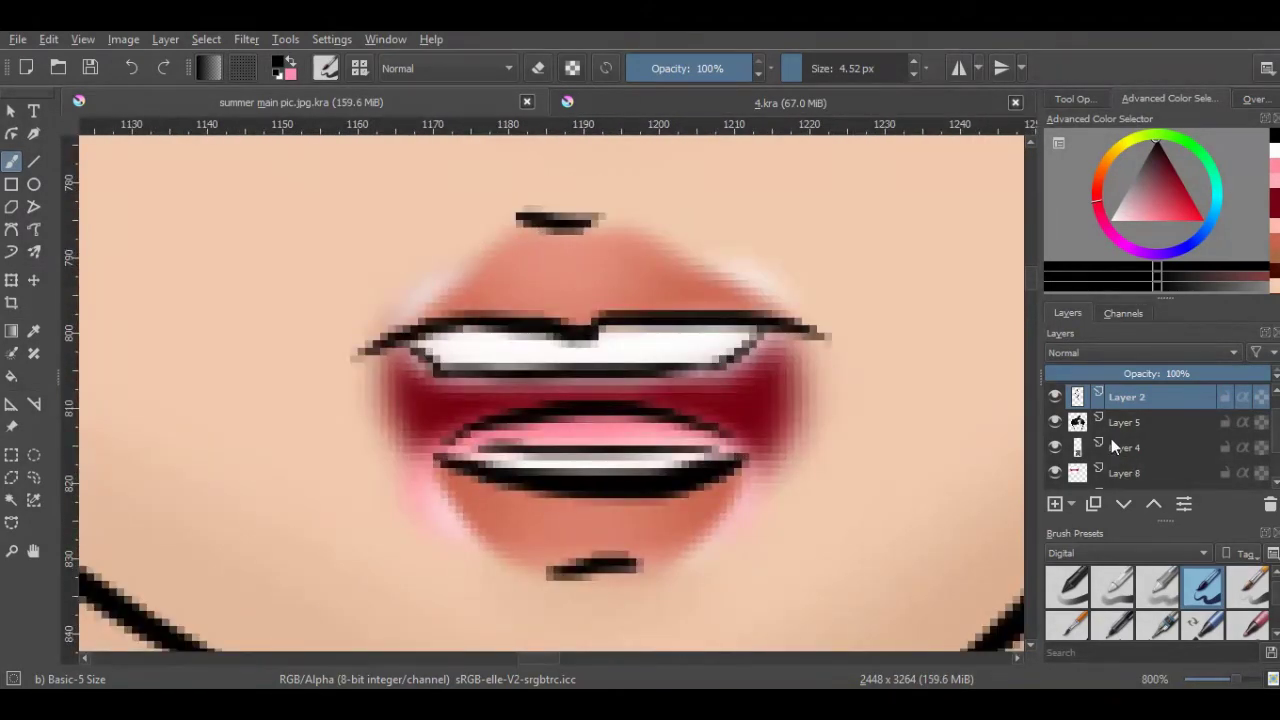
# Redraw the short line at the lower lip's base and erase the upper teeth outline's side ends with Eraser Circle at 2.08 px.
pyautogui.moveTo(643, 528)
pyautogui.mouseDown()
pyautogui.moveTo(720, 528)
pyautogui.moveTo(660, 528)
pyautogui.mouseUp()
pyautogui.hotkey('ctrl', 'z')
pyautogui.moveTo(553, 570); pyautogui.dragTo(636, 566)
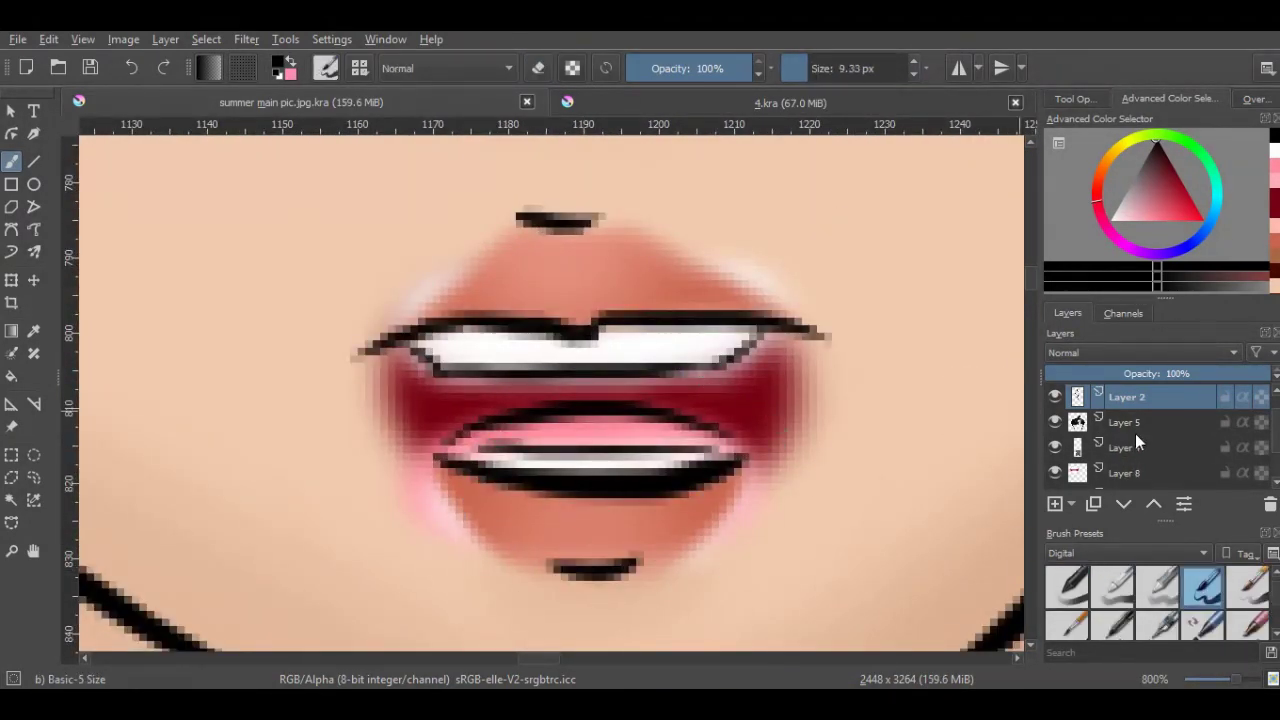
pyautogui.press('e')
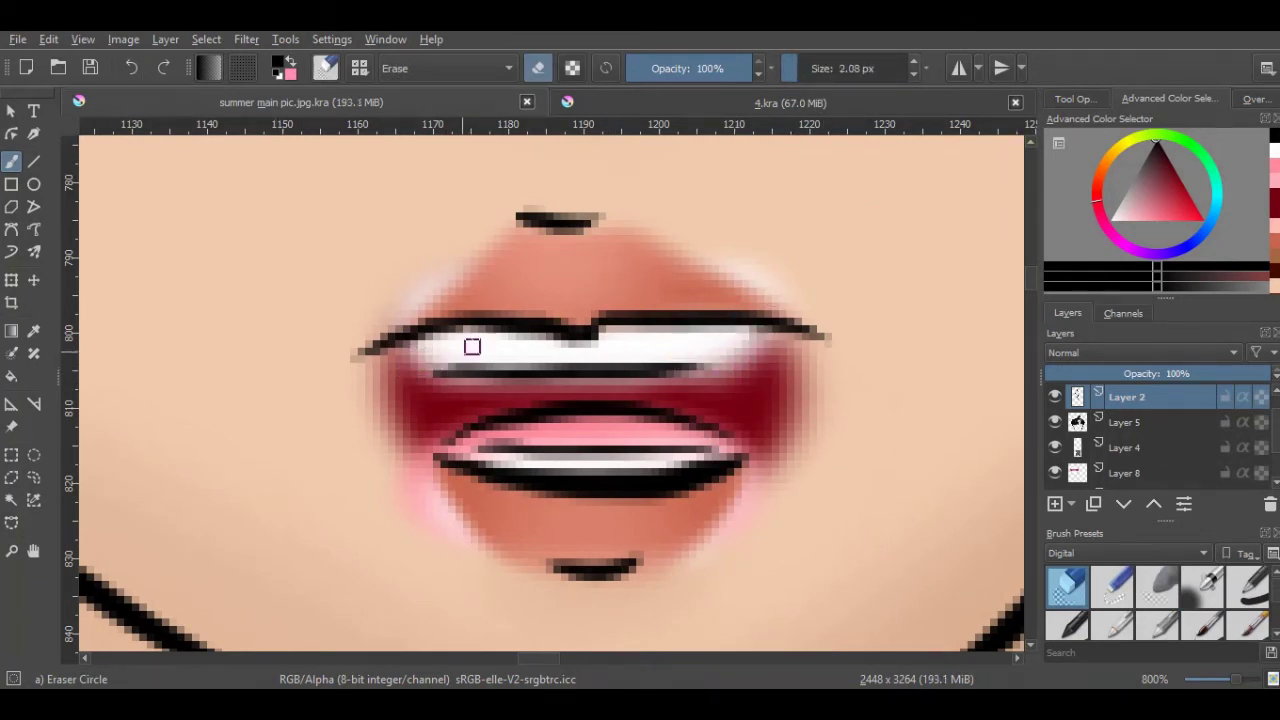
pyautogui.press('-')
# Erase the mouth colour spilling outside the lips on Layer 8 with Eraser Soft at 27.20 px.
pyautogui.click(1148, 472)
pyautogui.click(1157, 585)
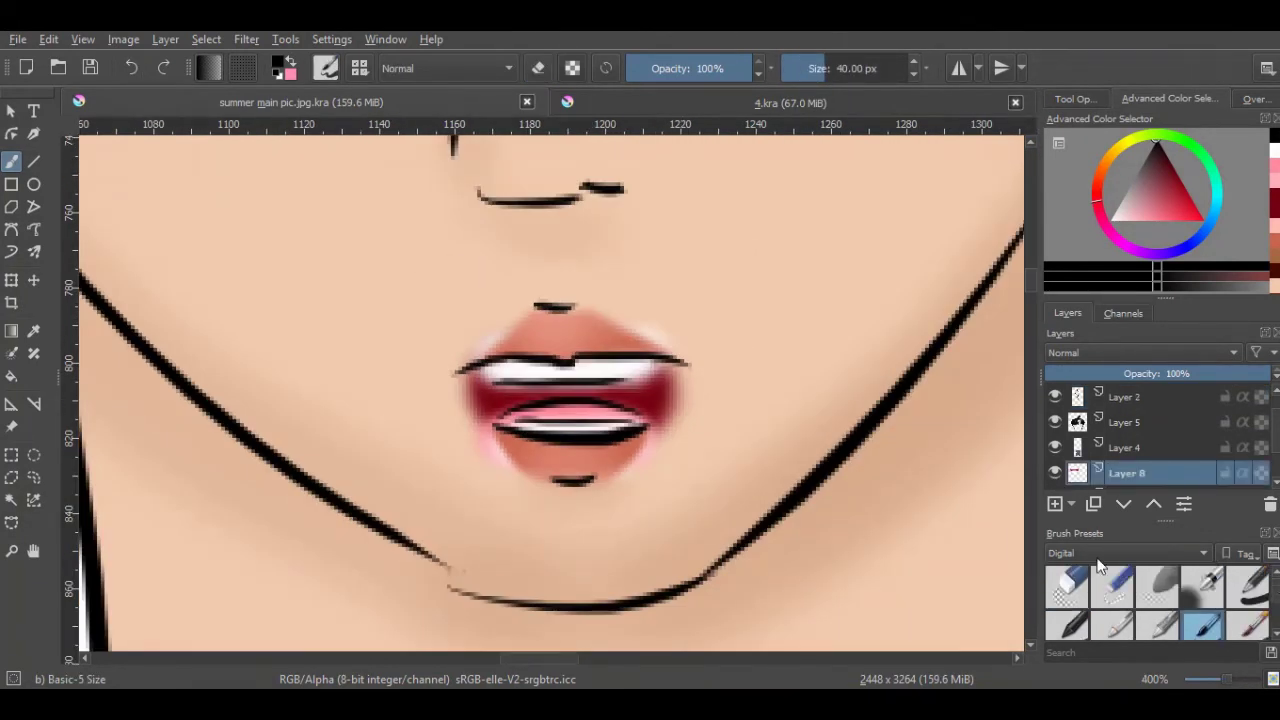
pyautogui.moveTo(684, 322)
pyautogui.mouseDown()
pyautogui.moveTo(659, 462)
pyautogui.moveTo(468, 438)
pyautogui.moveTo(451, 375)
pyautogui.mouseUp()
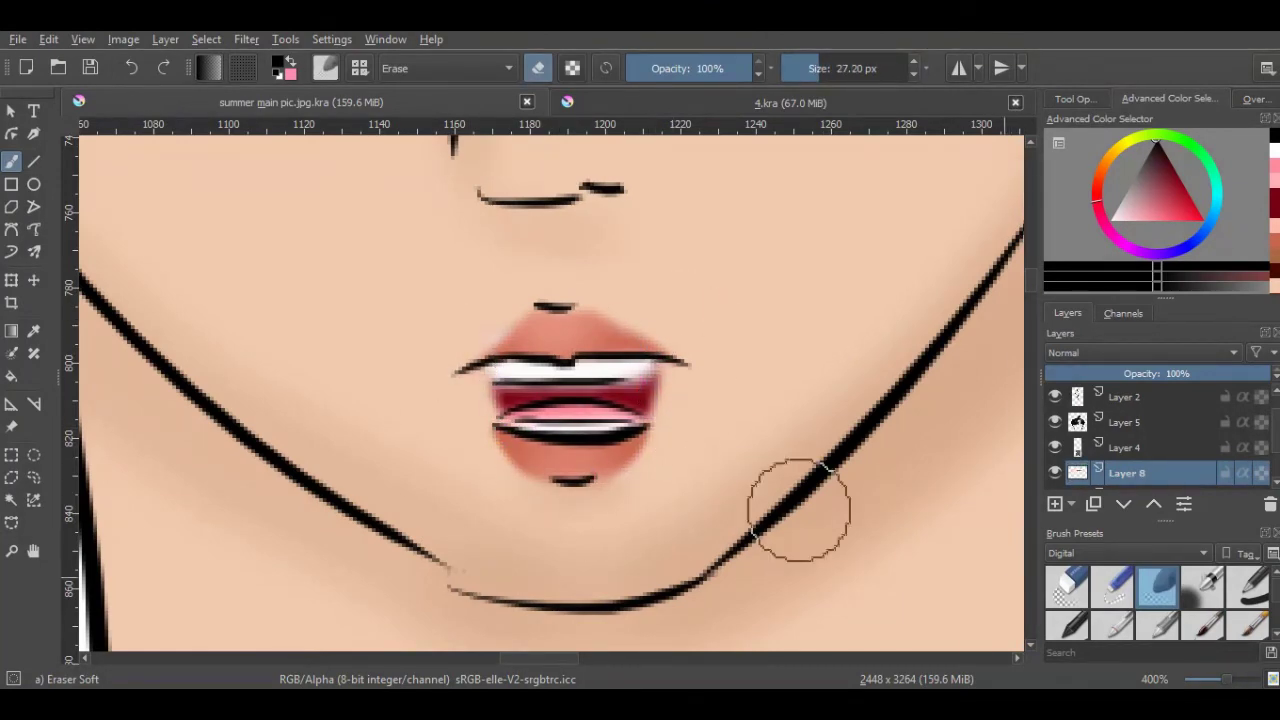
# Paint the woman's face, arms, torso and legs pale beige on Layer 9 with Basic-4 Flow Opacity, enlarged to 139.63 px.
pyautogui.scroll(-6, 686, 432)
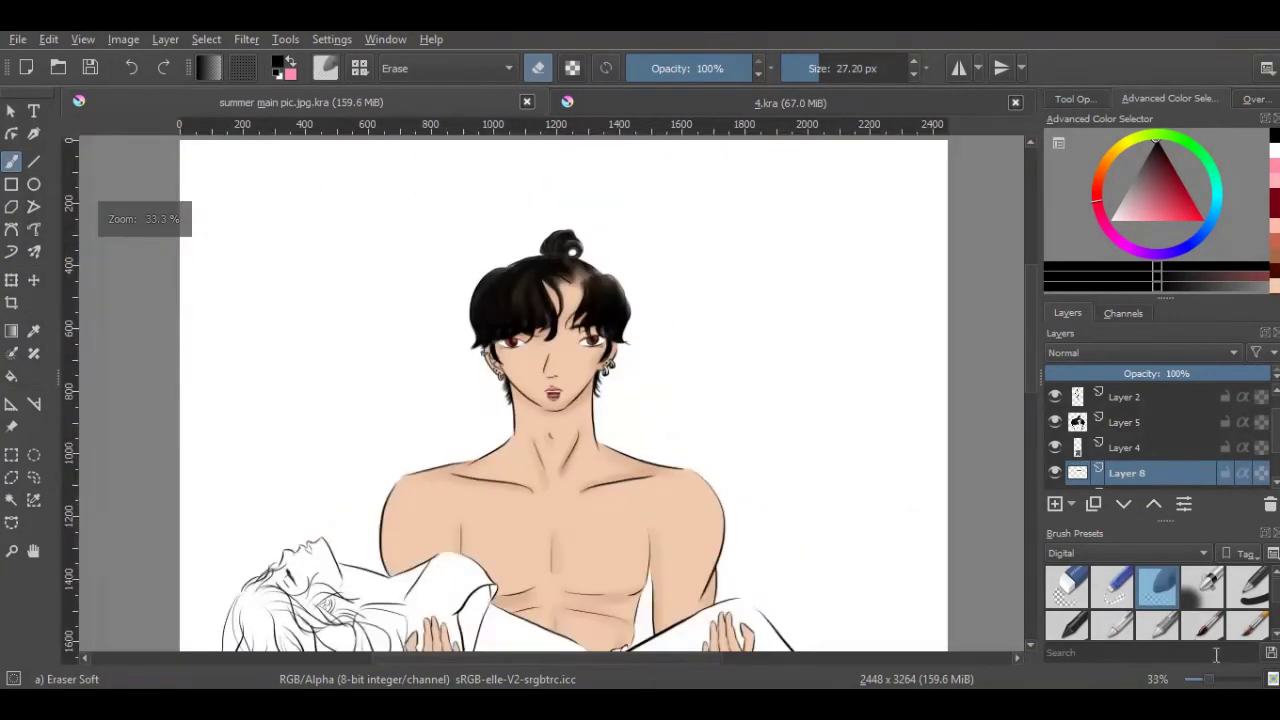
pyautogui.scroll(-3, 686, 432)
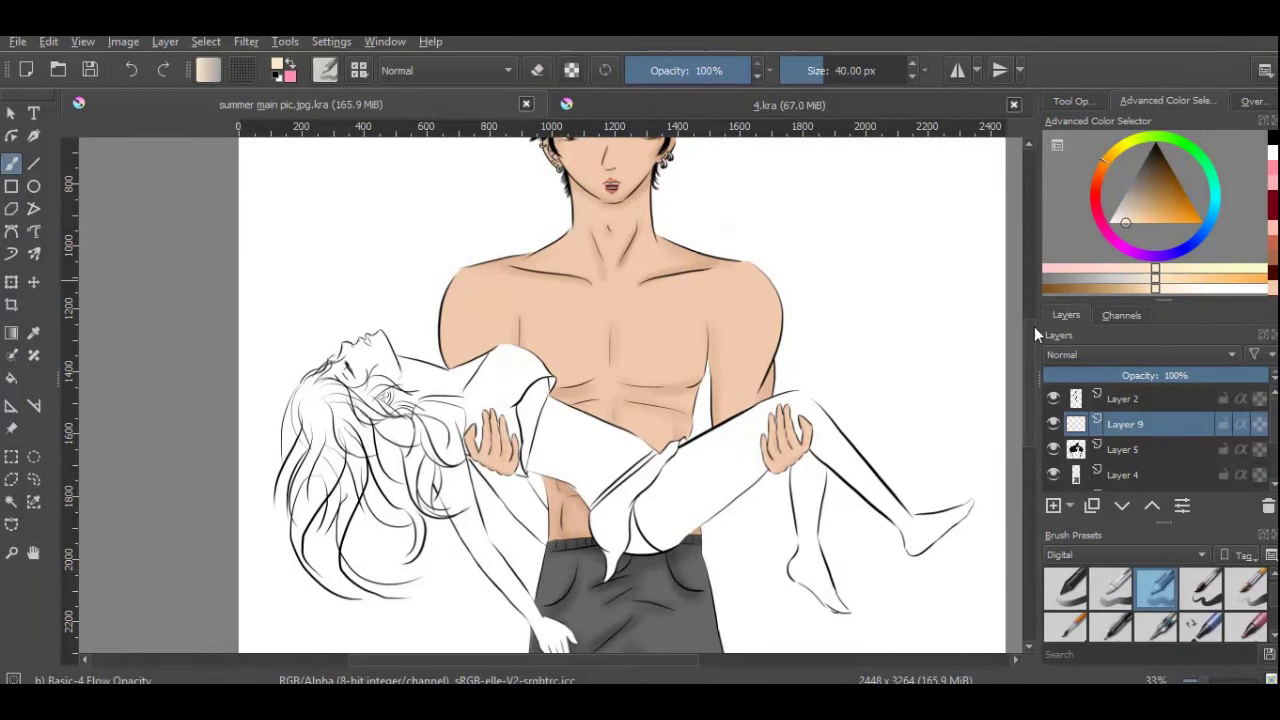
pyautogui.moveTo(380, 285)
pyautogui.mouseDown()
pyautogui.moveTo(340, 340)
pyautogui.moveTo(470, 300)
pyautogui.moveTo(450, 330)
pyautogui.moveTo(490, 500)
pyautogui.moveTo(525, 455)
pyautogui.mouseUp()
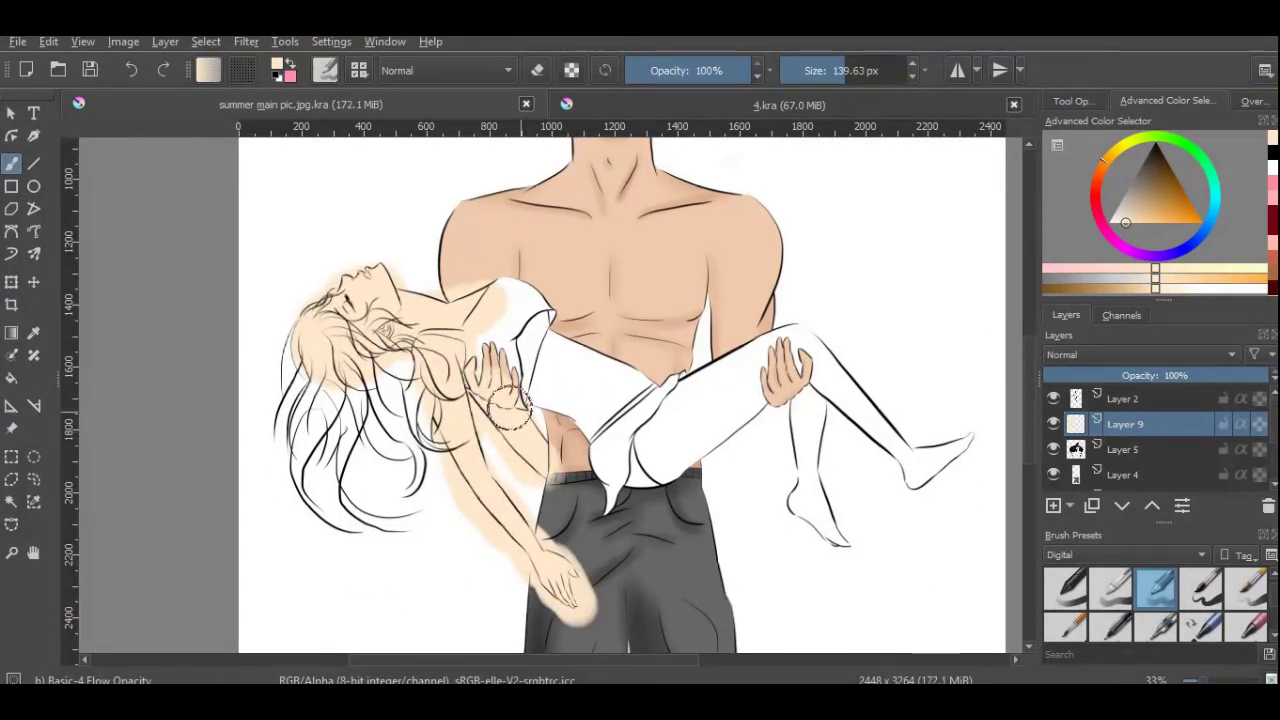
pyautogui.moveTo(553, 378)
pyautogui.mouseDown()
pyautogui.moveTo(606, 428)
pyautogui.moveTo(595, 368)
pyautogui.moveTo(570, 378)
pyautogui.moveTo(726, 410)
pyautogui.moveTo(721, 368)
pyautogui.moveTo(850, 398)
pyautogui.moveTo(937, 452)
pyautogui.mouseUp()
pyautogui.moveTo(800, 370); pyautogui.dragTo(815, 540)
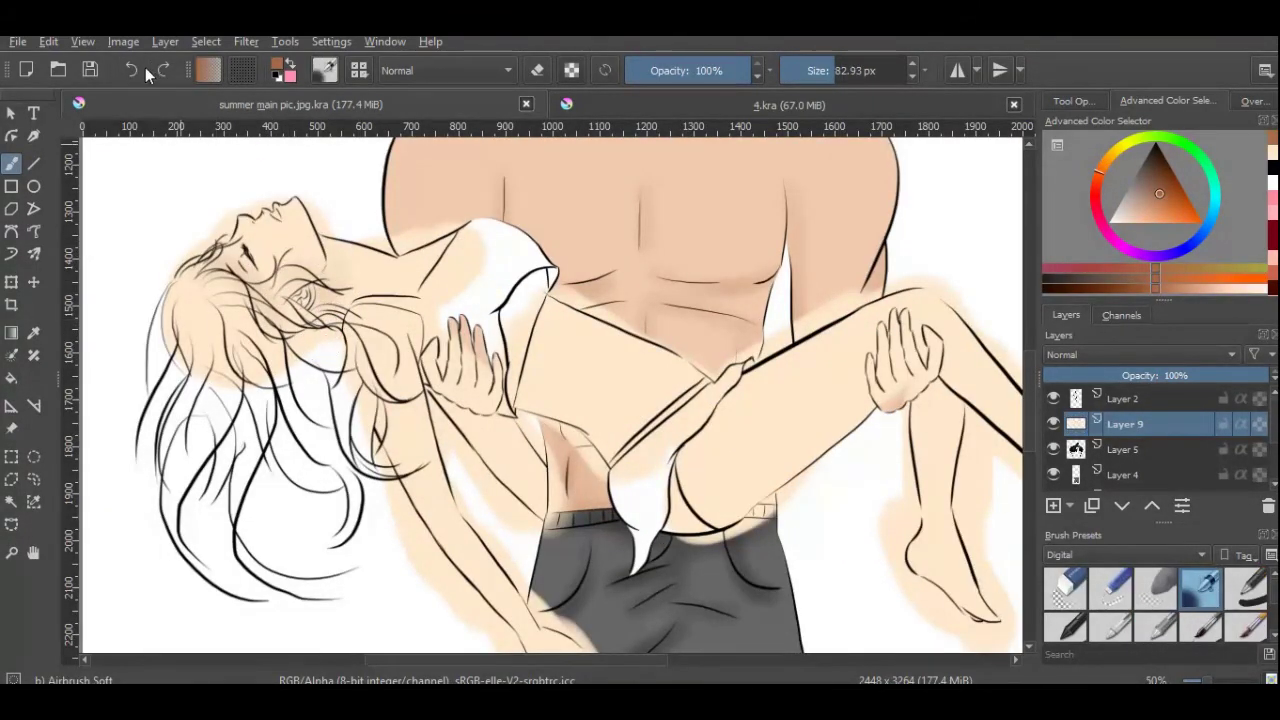
# Shade the woman's shoulder and hanging arm in soft brown on Layer 9 with Airbrush Soft, undoing unwanted strokes.
pyautogui.moveTo(364, 285); pyautogui.dragTo(450, 295)
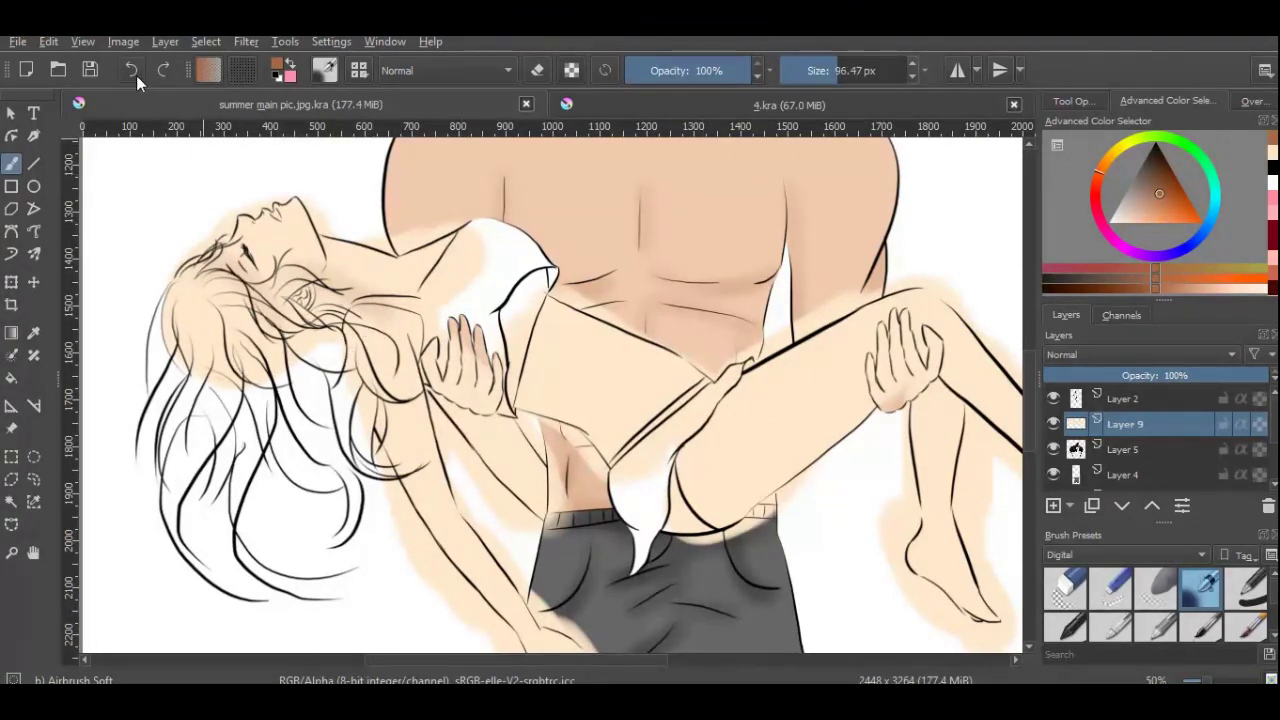
pyautogui.click(131, 70)
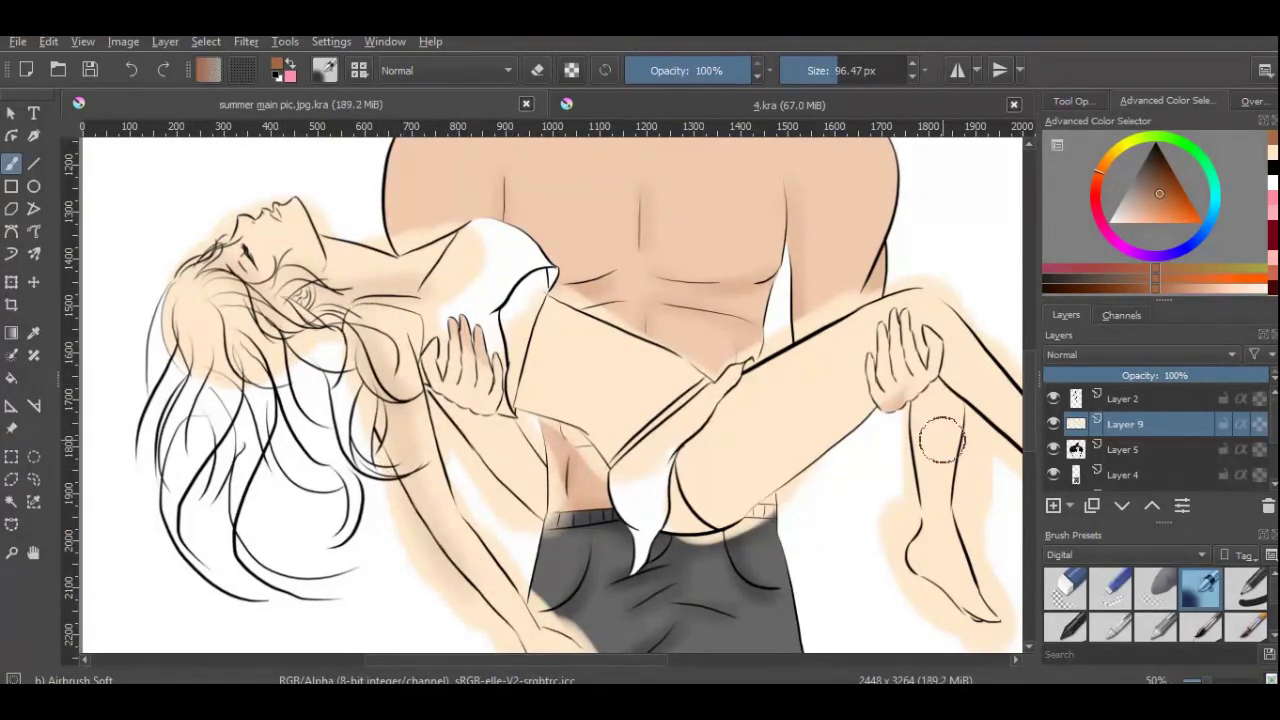
pyautogui.scroll(-3, 942, 440)
pyautogui.moveTo(400, 300); pyautogui.dragTo(568, 578)
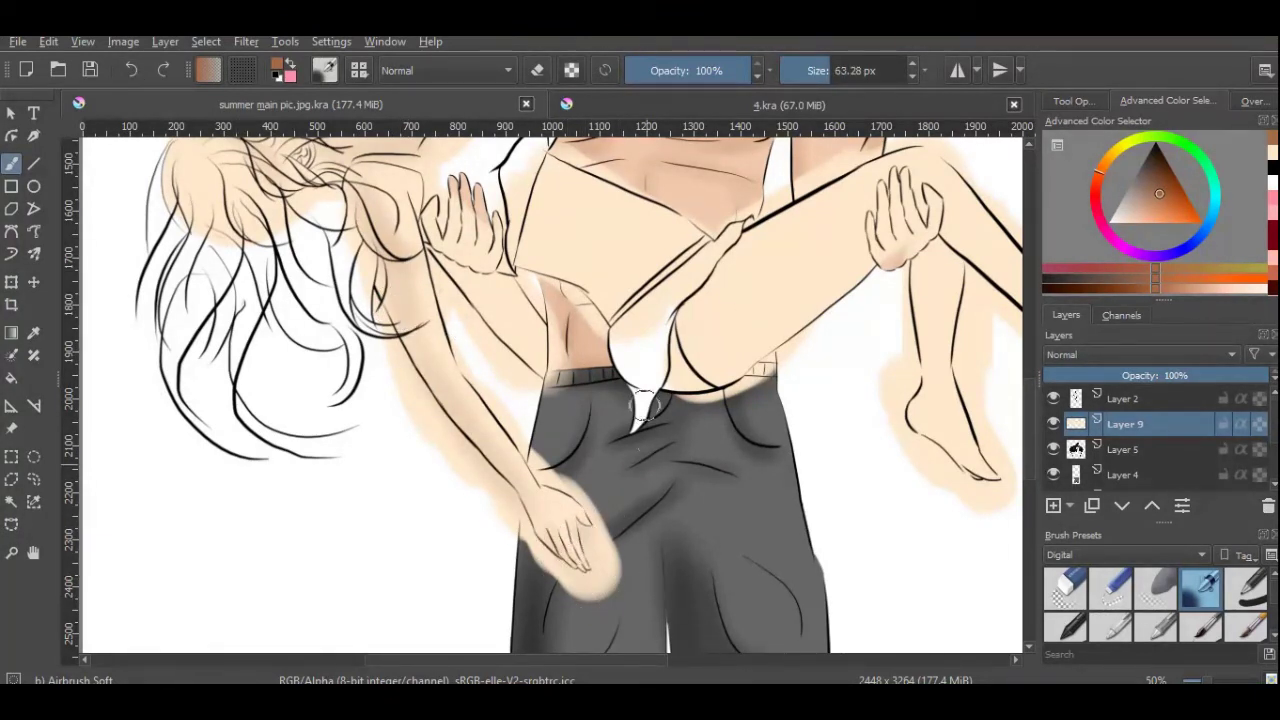
pyautogui.moveTo(460, 240); pyautogui.dragTo(520, 340)
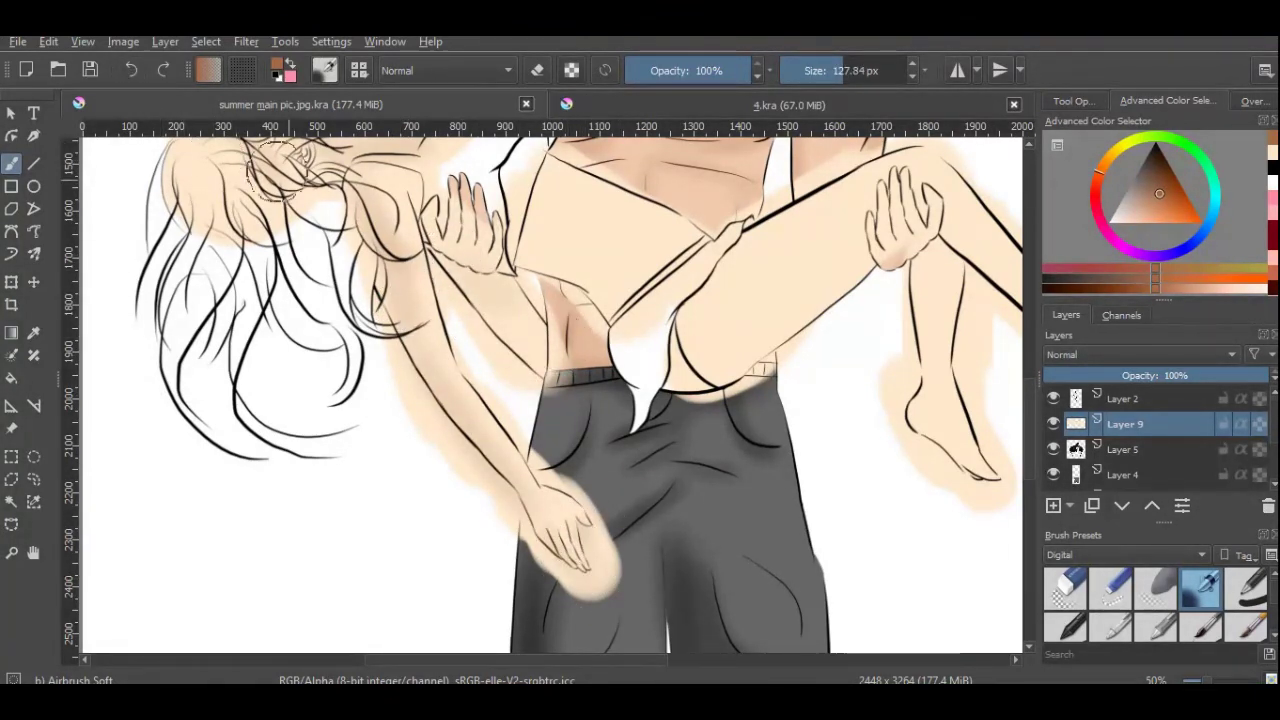
# Try brown shading at 47% opacity, undo it, and shade the woman's waist and thigh at 100% opacity and 127.84 px.
pyautogui.click(684, 72)
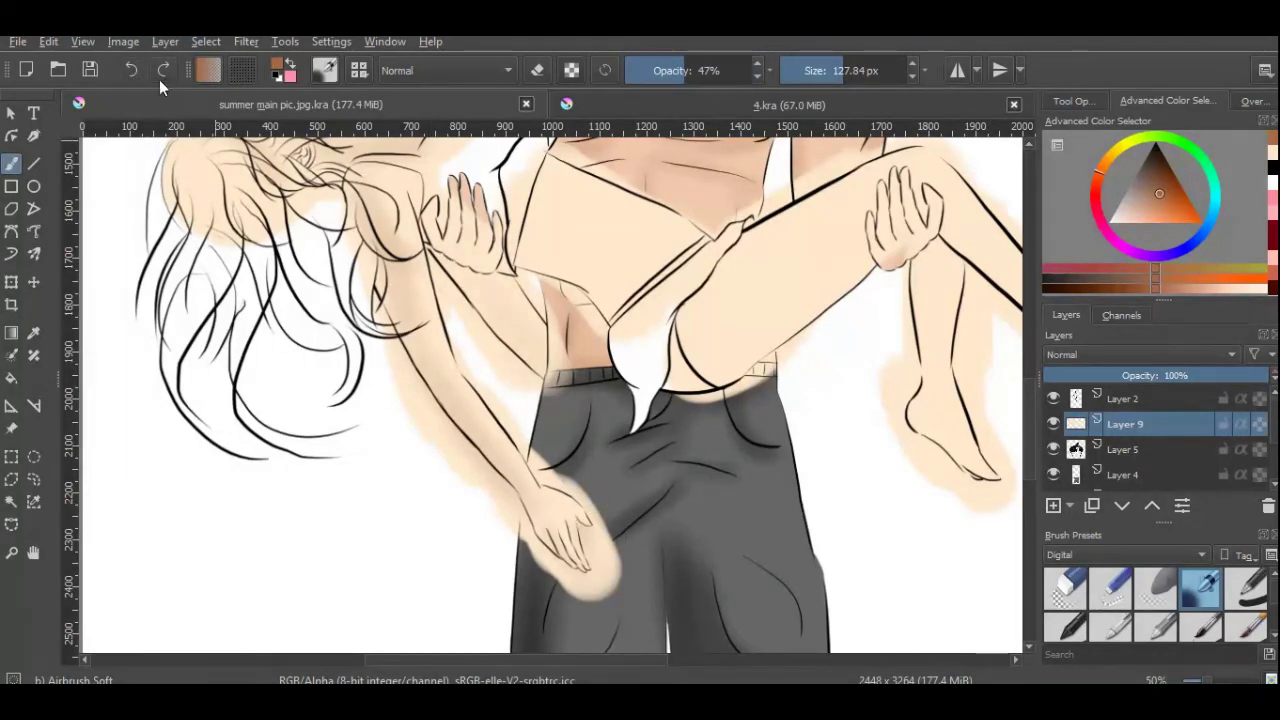
pyautogui.hotkey('ctrl', 'z')
pyautogui.hotkey('ctrl', 'z')
pyautogui.hotkey('ctrl', 'z')
pyautogui.hotkey('ctrl', 'z')
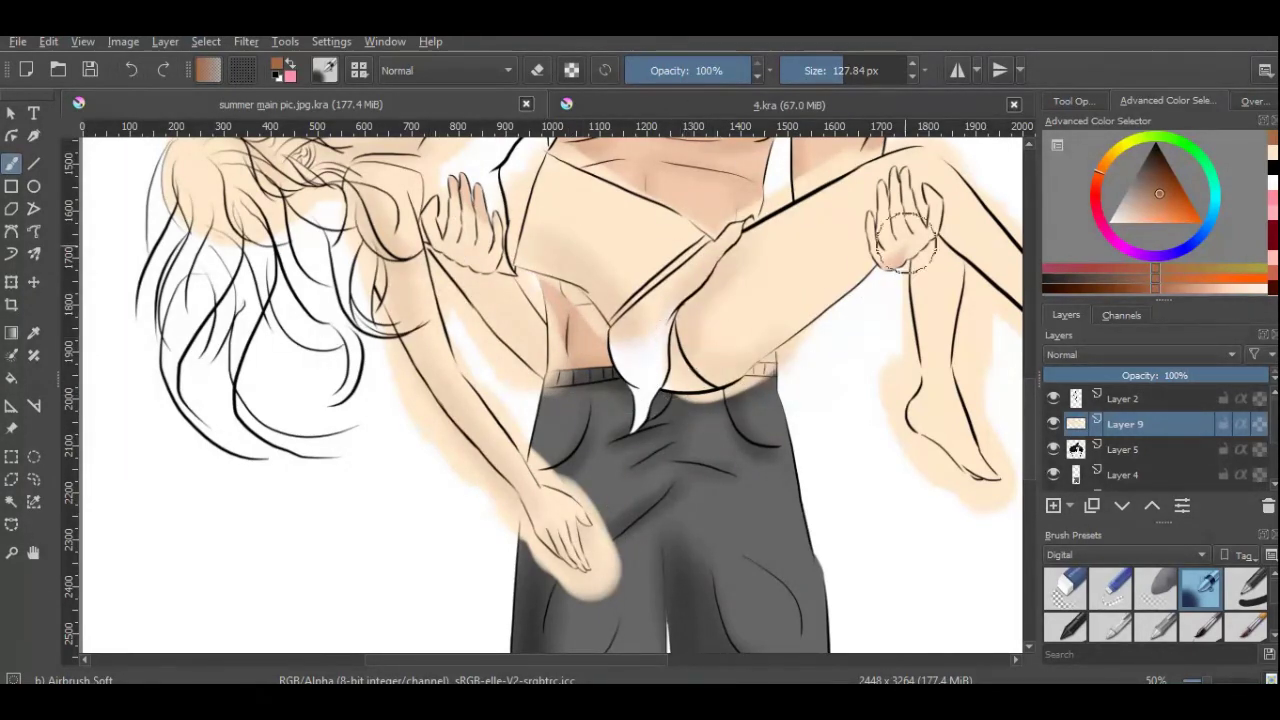
pyautogui.hotkey('ctrl', 'z')
pyautogui.hotkey('ctrl', 'z')
# Rework the brown shading on the woman's thigh and lower legs at 87.29 px, undoing the last stroke.
pyautogui.hscroll(3, 557, 586)
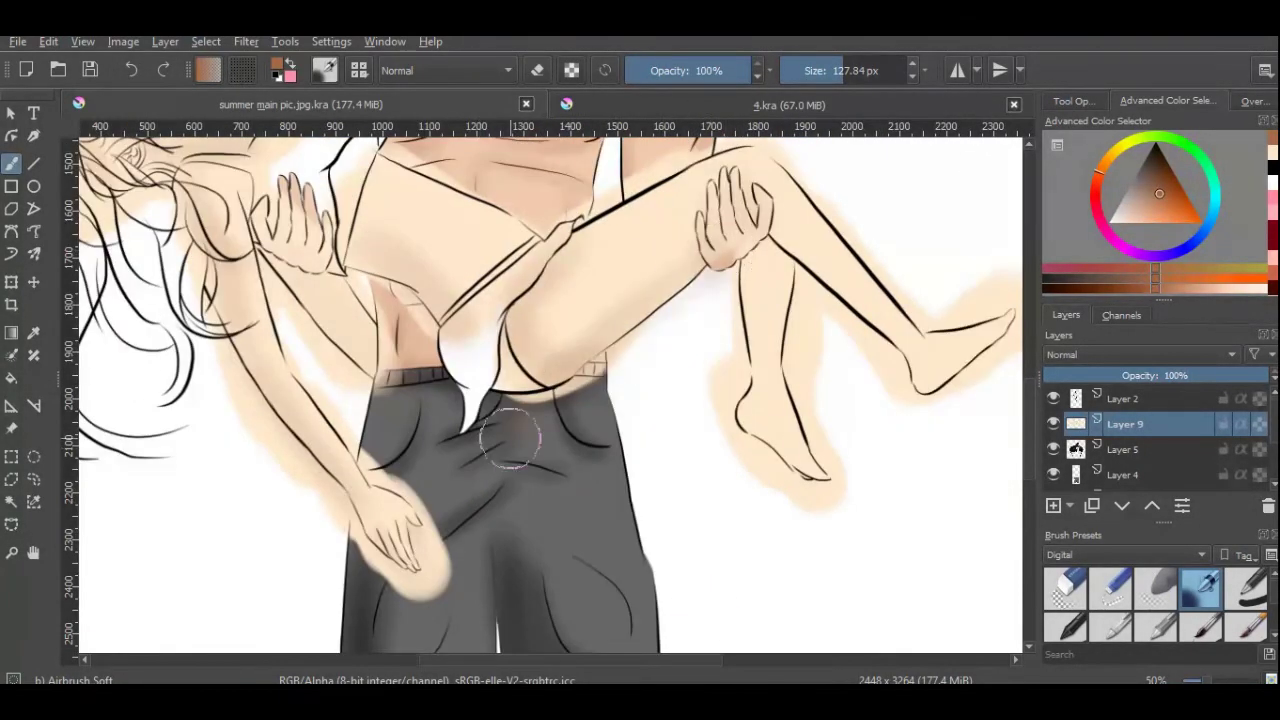
pyautogui.press(']')
pyautogui.press(']')
pyautogui.press(']')
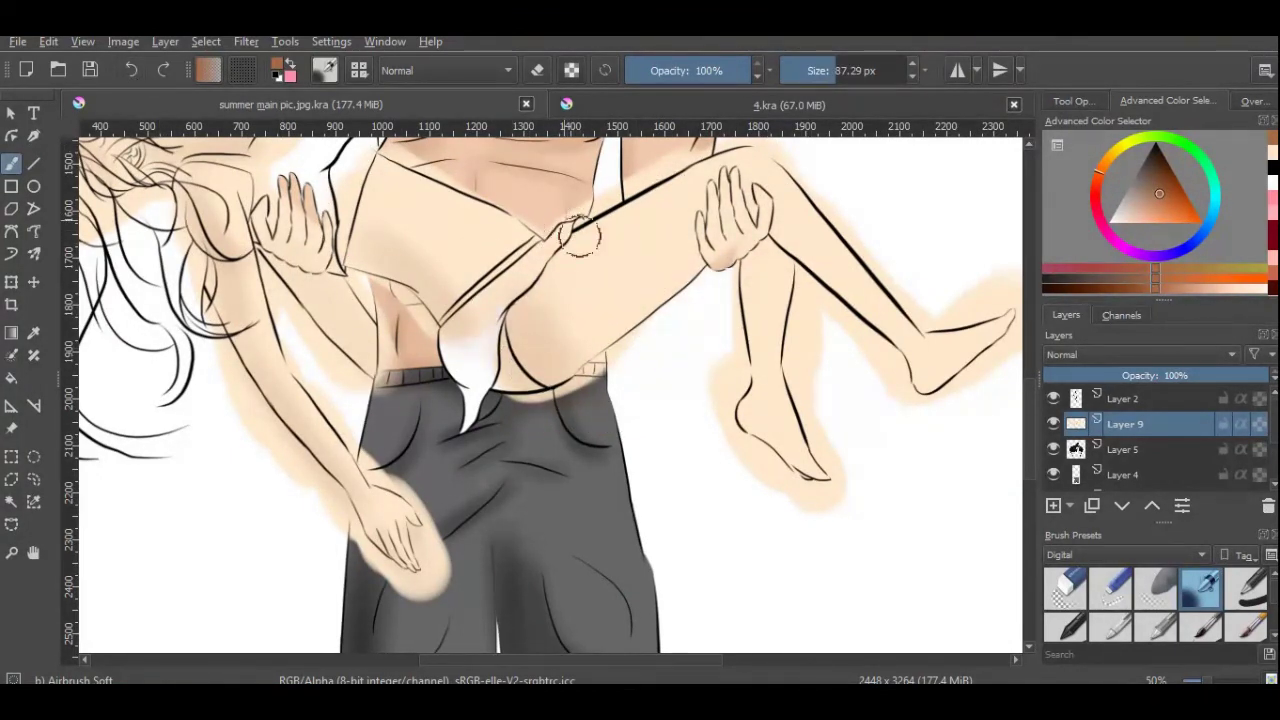
pyautogui.moveTo(737, 230)
pyautogui.mouseDown()
pyautogui.moveTo(708, 280)
pyautogui.moveTo(484, 472)
pyautogui.moveTo(811, 210)
pyautogui.moveTo(766, 240)
pyautogui.moveTo(899, 398)
pyautogui.moveTo(777, 362)
pyautogui.moveTo(762, 232)
pyautogui.moveTo(792, 465)
pyautogui.mouseUp()
pyautogui.click(135, 72)
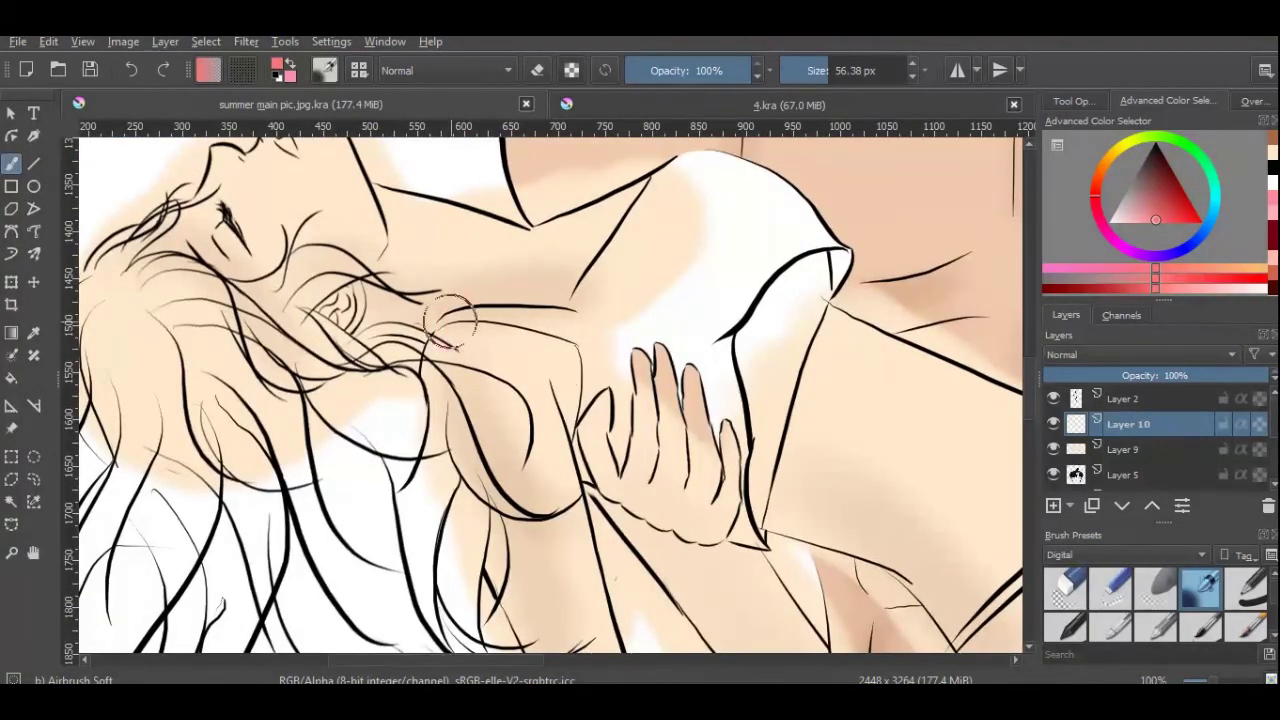
# Paint the woman's top, its strap and her bottoms coral red on Layer 10 with Airbrush Soft.
pyautogui.moveTo(450, 322)
pyautogui.mouseDown()
pyautogui.moveTo(640, 490)
pyautogui.moveTo(720, 450)
pyautogui.moveTo(830, 280)
pyautogui.mouseUp()
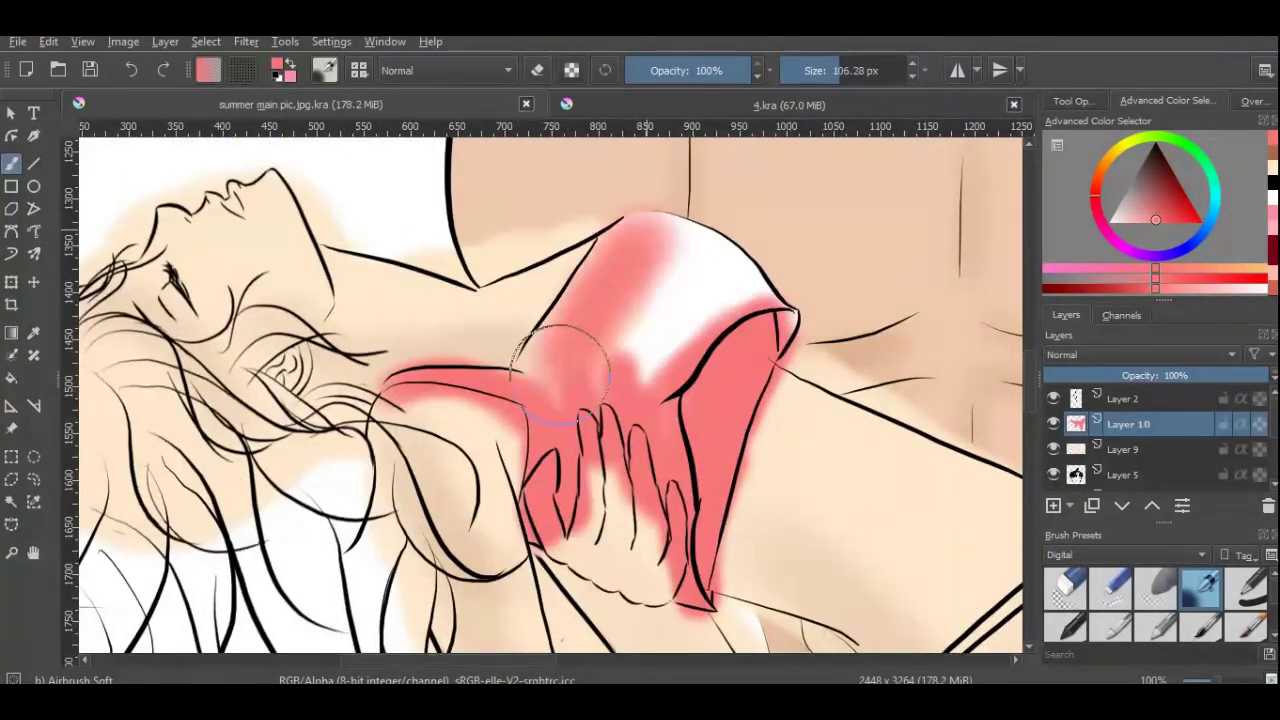
pyautogui.moveTo(560, 250)
pyautogui.mouseDown()
pyautogui.moveTo(737, 357)
pyautogui.moveTo(640, 500)
pyautogui.moveTo(458, 372)
pyautogui.moveTo(380, 460)
pyautogui.mouseUp()
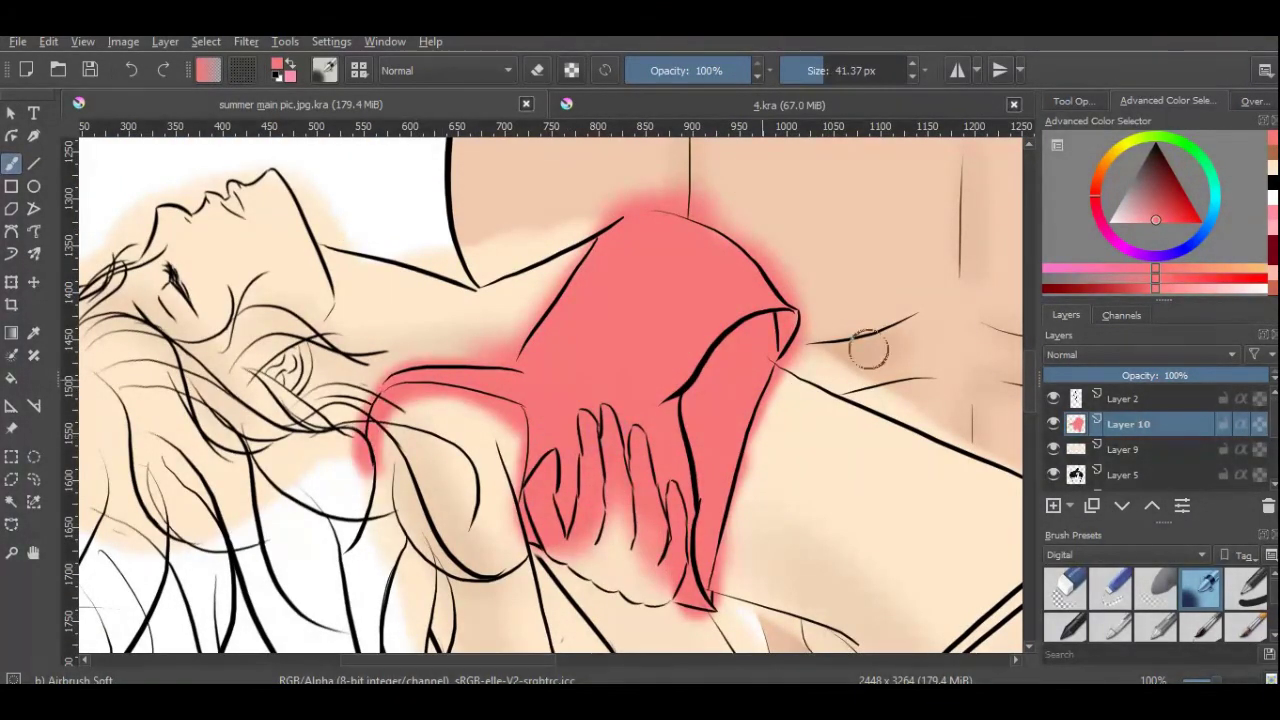
pyautogui.scroll(-5, 550, 390)
pyautogui.hscroll(5, 550, 390)
pyautogui.press(']')
pyautogui.press(']')
pyautogui.press(']')
pyautogui.moveTo(660, 410)
pyautogui.mouseDown()
pyautogui.moveTo(765, 310)
pyautogui.moveTo(650, 600)
pyautogui.moveTo(760, 500)
pyautogui.moveTo(860, 250)
pyautogui.moveTo(850, 310)
pyautogui.mouseUp()
pyautogui.scroll(-3, 928, 455)
pyautogui.moveTo(720, 420); pyautogui.dragTo(600, 520)
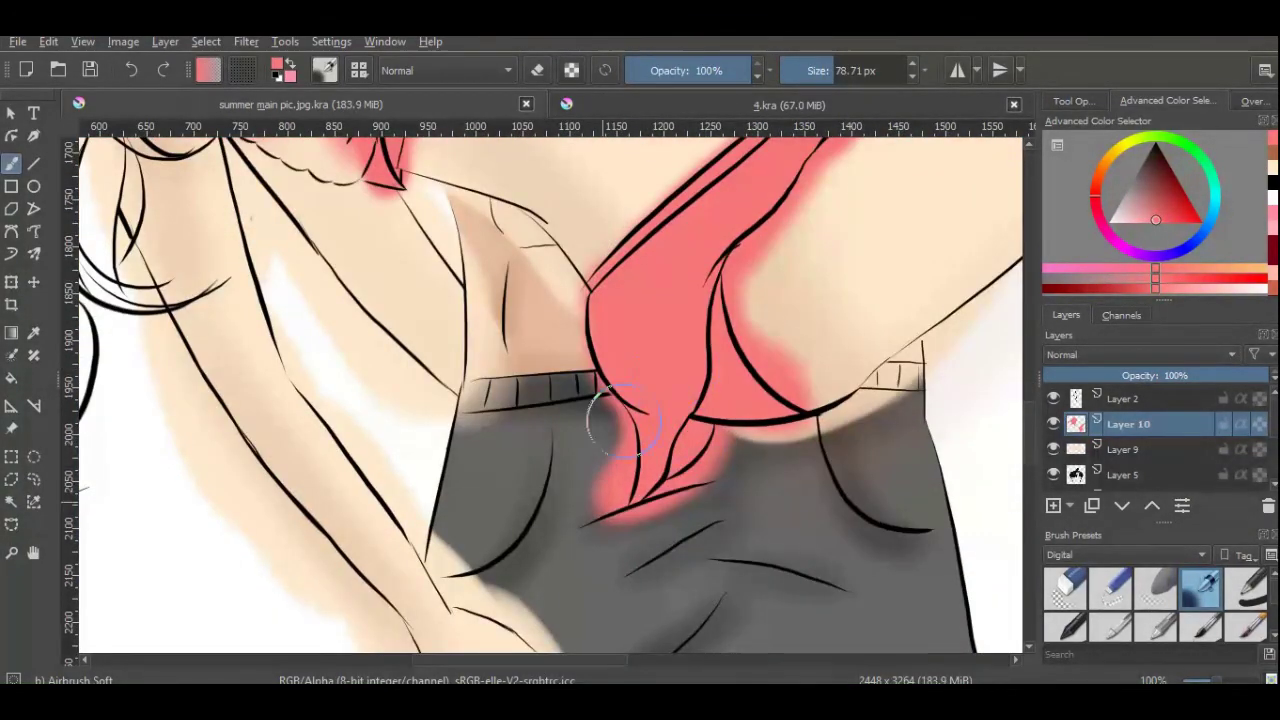
# Pick a darker red and shade along the upper edges of the woman's bottoms, reducing the brush to 70.71 px.
pyautogui.scroll(5, 815, 410)
pyautogui.click(1168, 202)
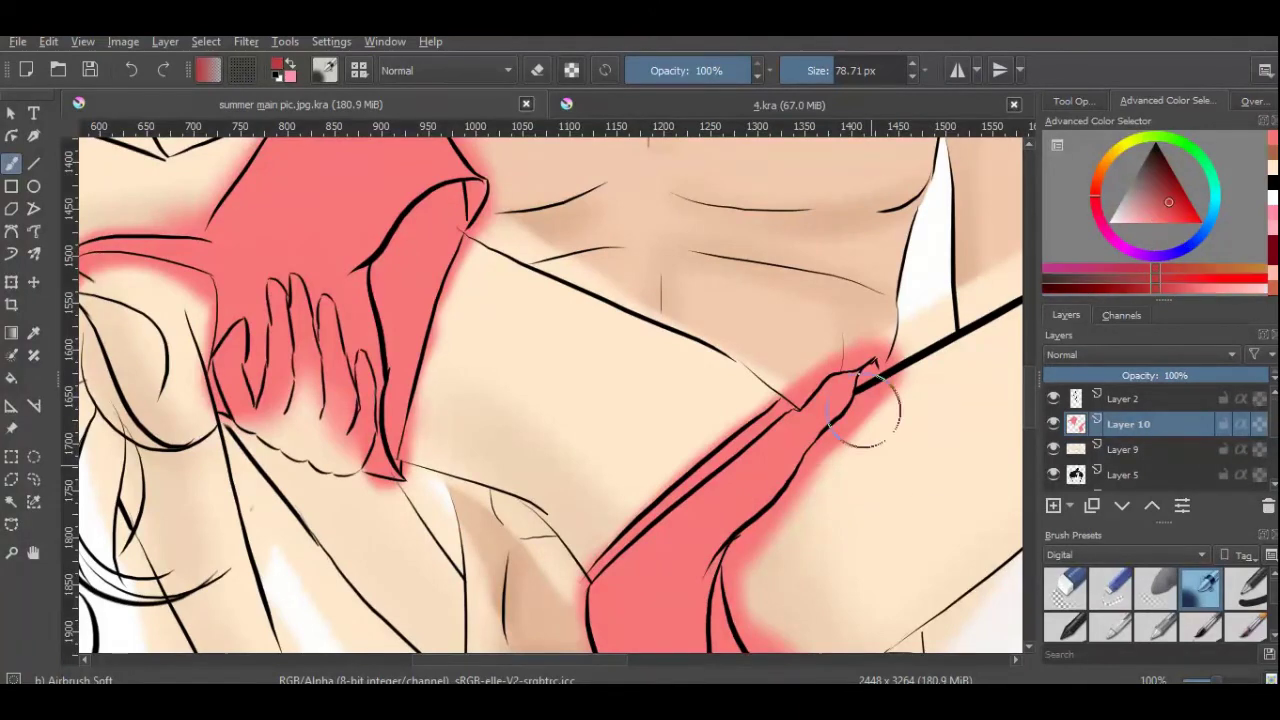
pyautogui.moveTo(885, 400); pyautogui.dragTo(829, 471)
pyautogui.scroll(-4, 830, 470)
pyautogui.press('[')
pyautogui.press('[')
pyautogui.press('[')
pyautogui.press(']')
pyautogui.press(']')
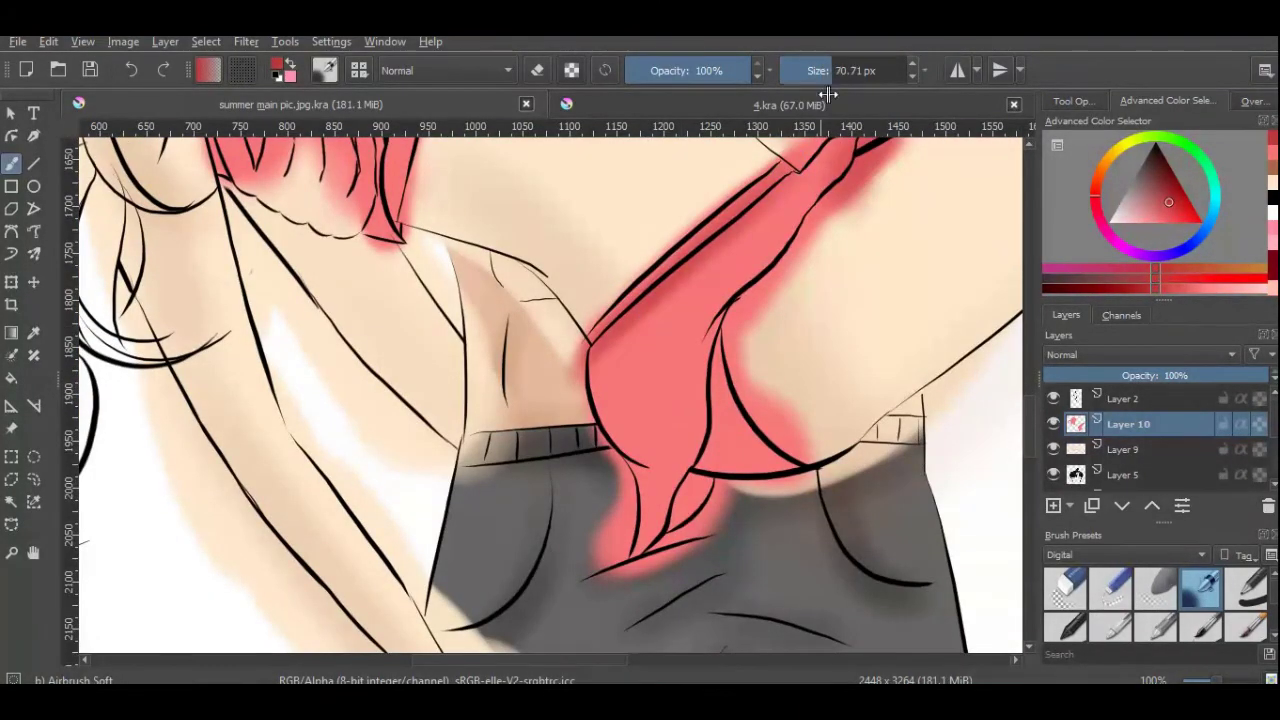
# Shade the underside of the top and around the man's fingers in darker red, redoing the strokes at 74.64 px.
pyautogui.scroll(8, 620, 400)
pyautogui.moveTo(560, 360); pyautogui.dragTo(517, 565)
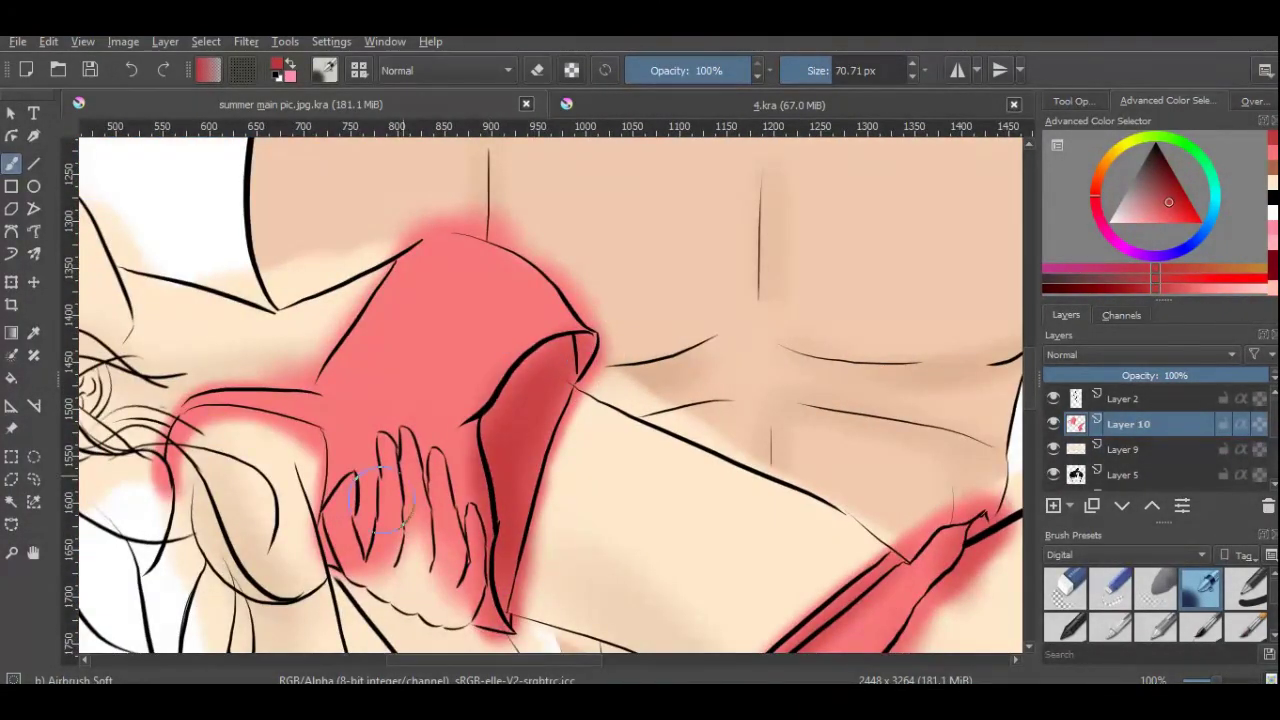
pyautogui.press(']')
pyautogui.moveTo(345, 470); pyautogui.dragTo(485, 572)
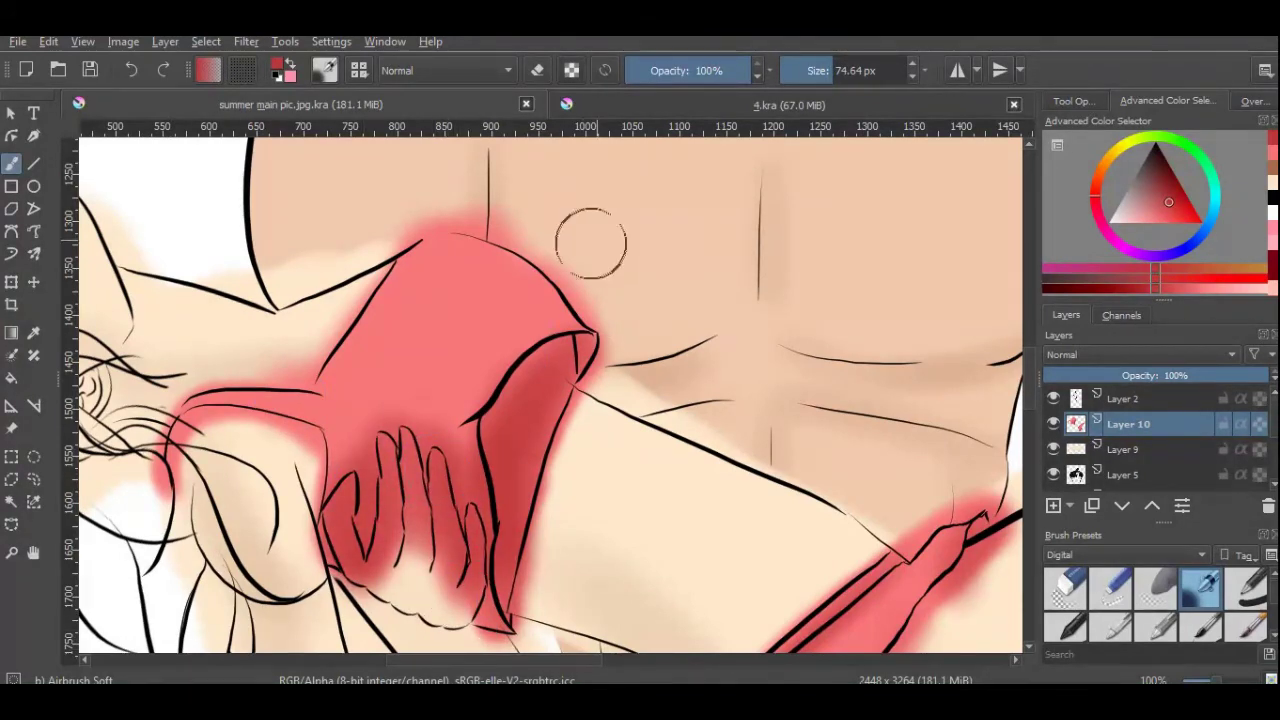
pyautogui.hotkey('ctrl', 'z')
pyautogui.moveTo(360, 470)
pyautogui.mouseDown()
pyautogui.moveTo(465, 610)
pyautogui.moveTo(500, 615)
pyautogui.mouseUp()
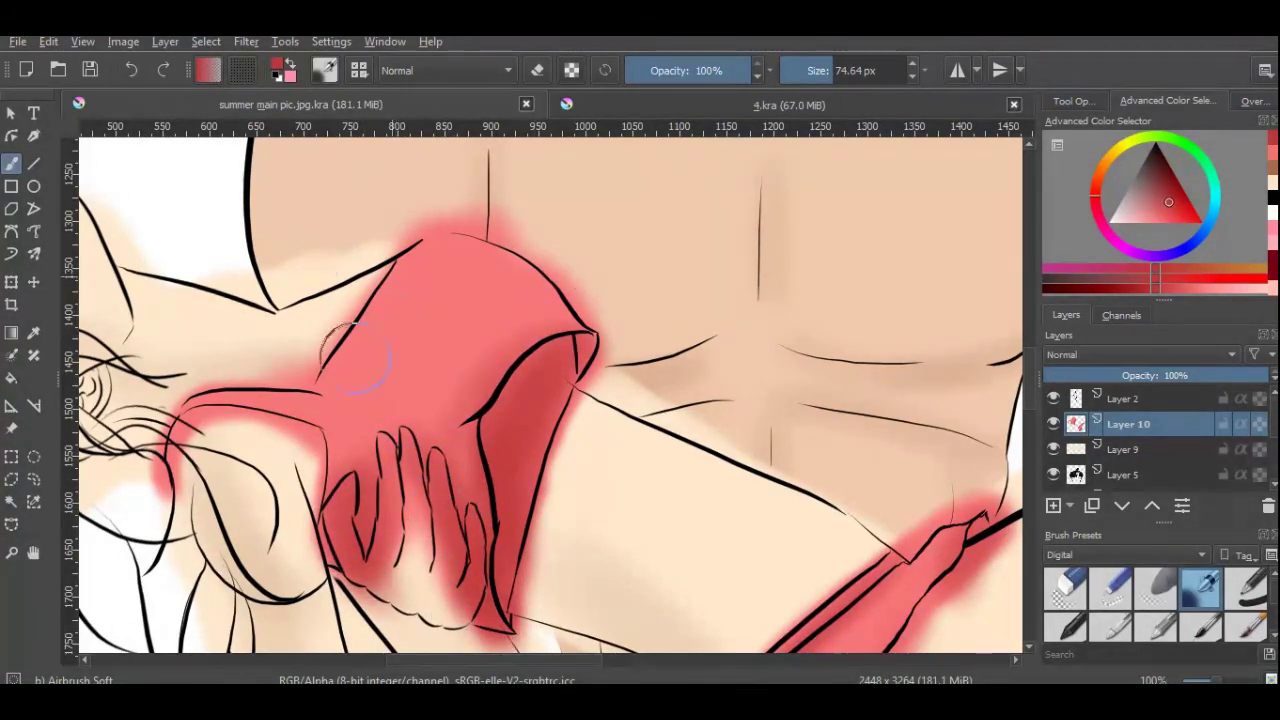
# Shade the top's strap and upper folds and the inner fold of the bottoms in darker red at 74.64 px.
pyautogui.moveTo(355, 355); pyautogui.dragTo(170, 450)
pyautogui.moveTo(410, 370); pyautogui.dragTo(480, 300)
pyautogui.moveTo(480, 300)
pyautogui.mouseDown()
pyautogui.moveTo(300, 250)
pyautogui.moveTo(200, 160)
pyautogui.mouseUp()
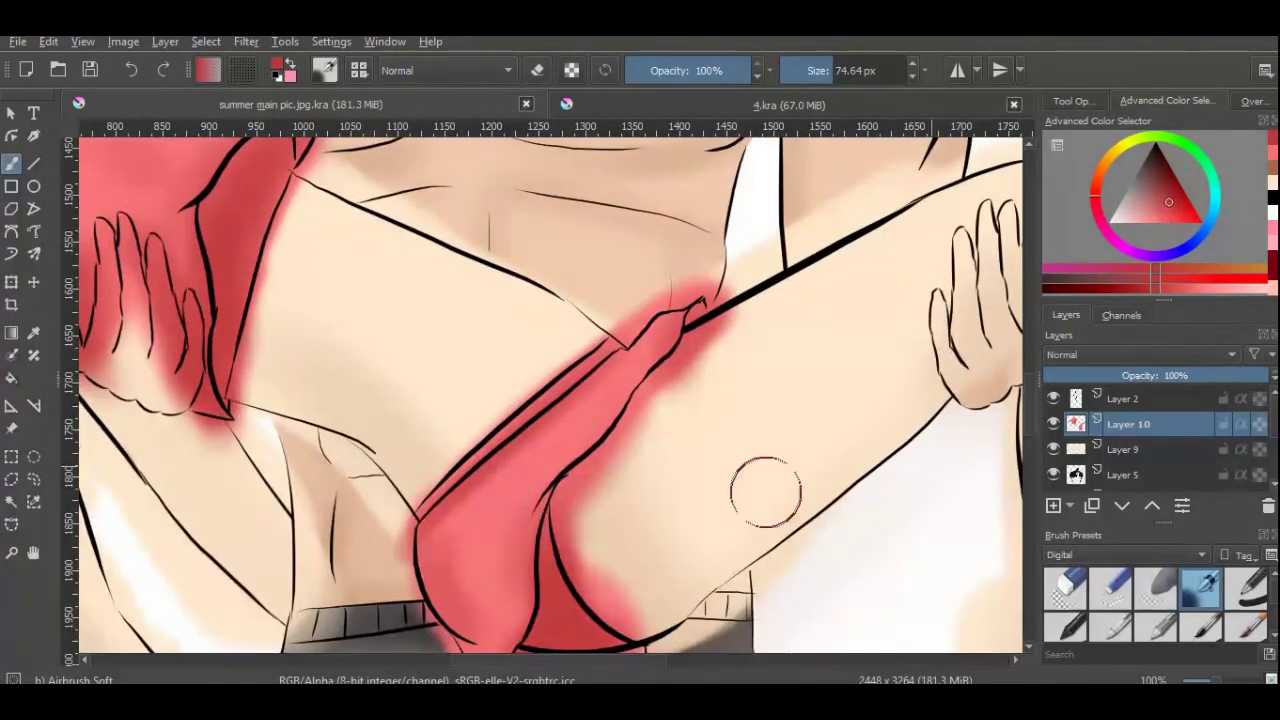
pyautogui.moveTo(1035, 330)
pyautogui.mouseDown()
pyautogui.moveTo(1034, 457)
pyautogui.moveTo(1034, 400)
pyautogui.moveTo(1034, 412)
pyautogui.mouseUp()
# Shade around the woman's closed eye in brown on Layer 9 with Airbrush Soft at 15.27 px, redoing the eyelid stroke.
pyautogui.scroll(6, 360, 250)
pyautogui.keyDown('ctrl'); pyautogui.click(300, 300); pyautogui.keyUp('ctrl')
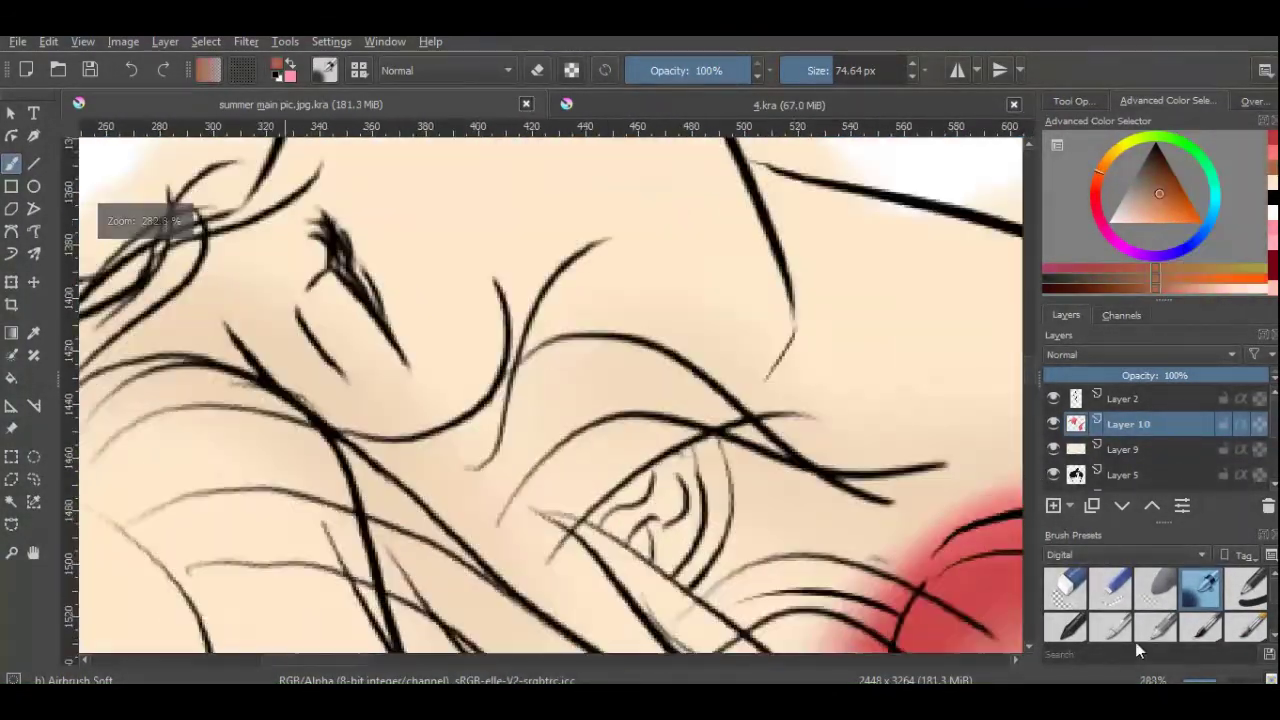
pyautogui.click(1125, 449)
pyautogui.moveTo(243, 309); pyautogui.dragTo(243, 309)
pyautogui.moveTo(349, 290)
pyautogui.mouseDown()
pyautogui.moveTo(400, 372)
pyautogui.moveTo(335, 257)
pyautogui.moveTo(405, 385)
pyautogui.mouseUp()
pyautogui.click(131, 70)
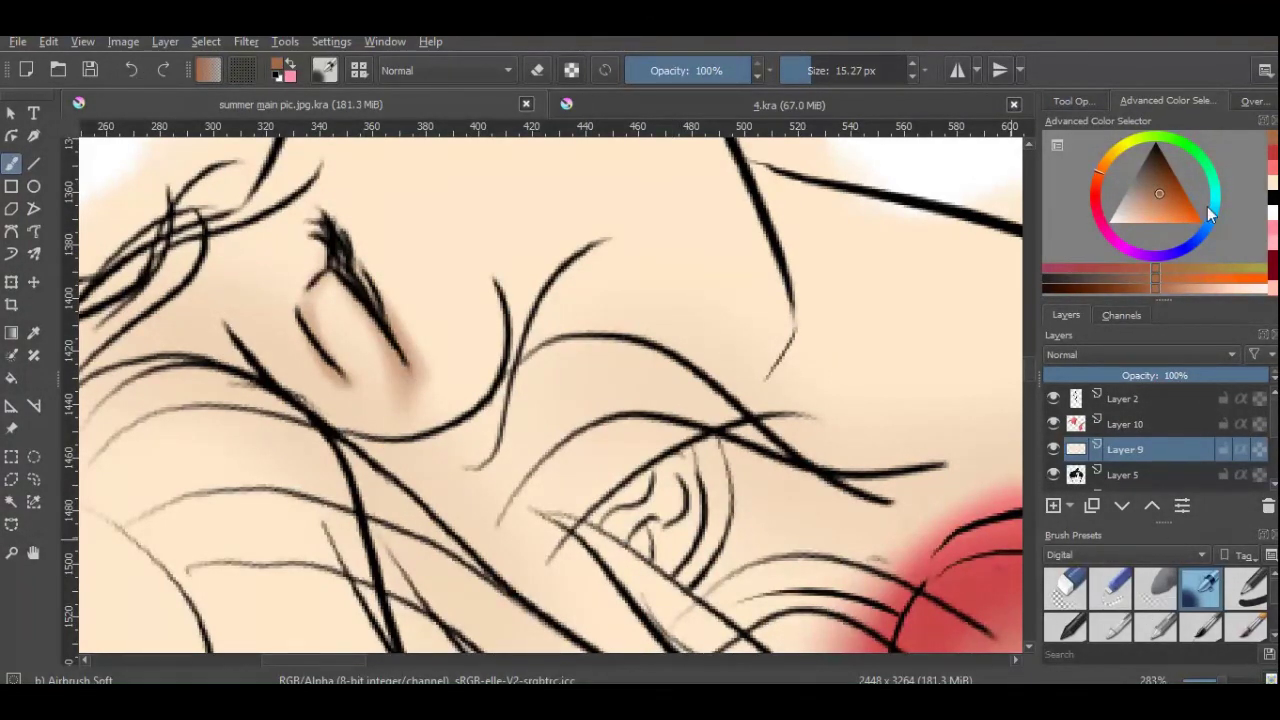
pyautogui.moveTo(332, 265); pyautogui.dragTo(405, 380)
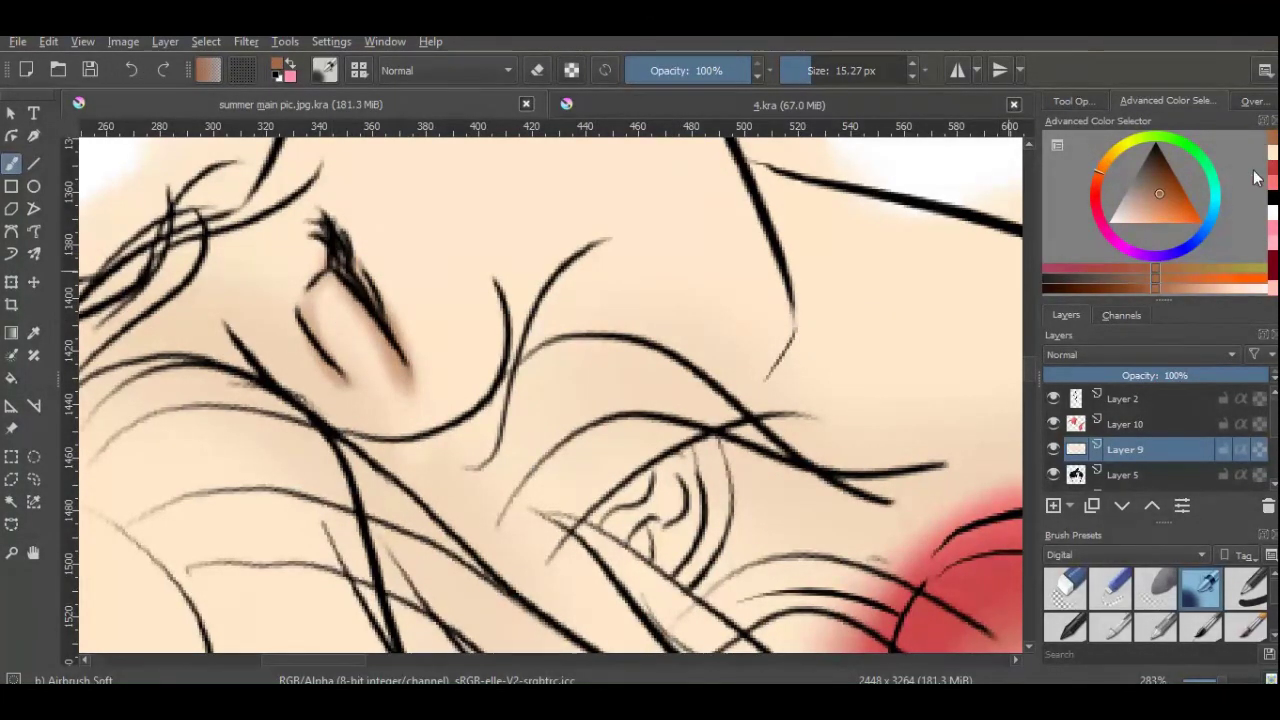
# Undo the recent eye shading strokes and repaint brown shading along the upper lash line at 15.27 px.
pyautogui.keyDown('ctrl'); pyautogui.click(411, 444); pyautogui.keyUp('ctrl')
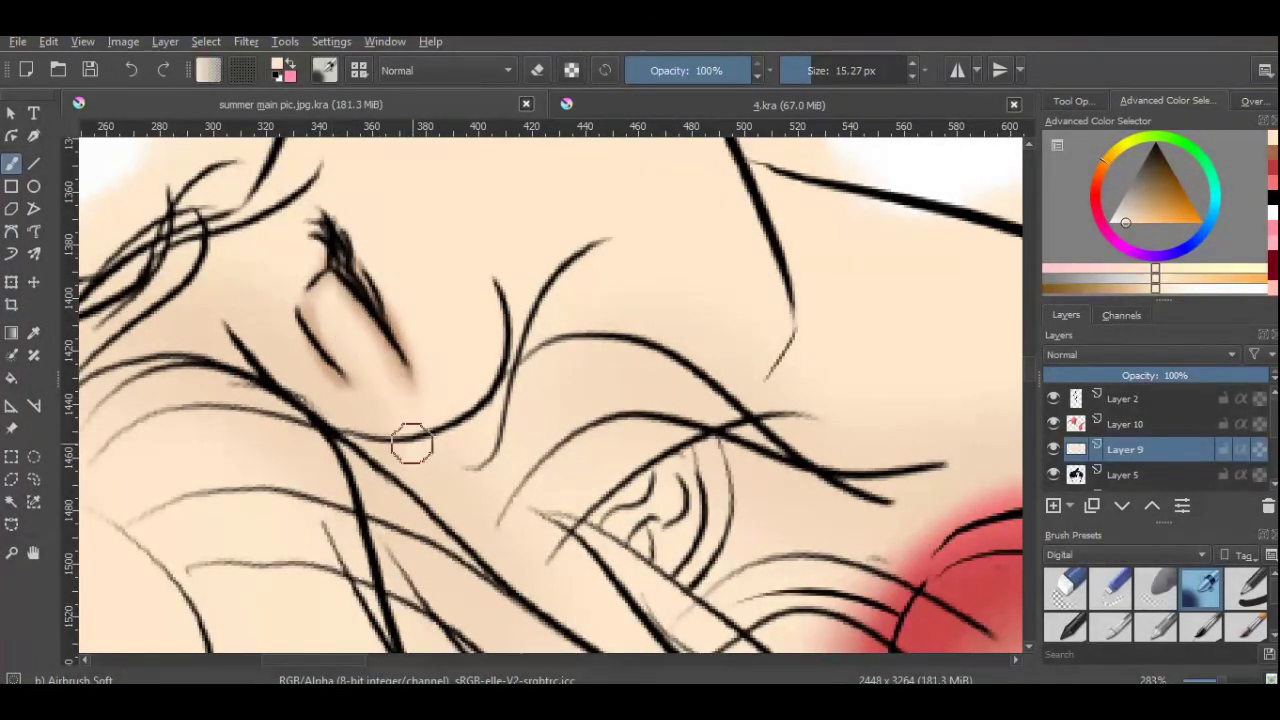
pyautogui.click(128, 72)
pyautogui.click(133, 71)
pyautogui.hotkey('ctrl', 'shift', 'z')
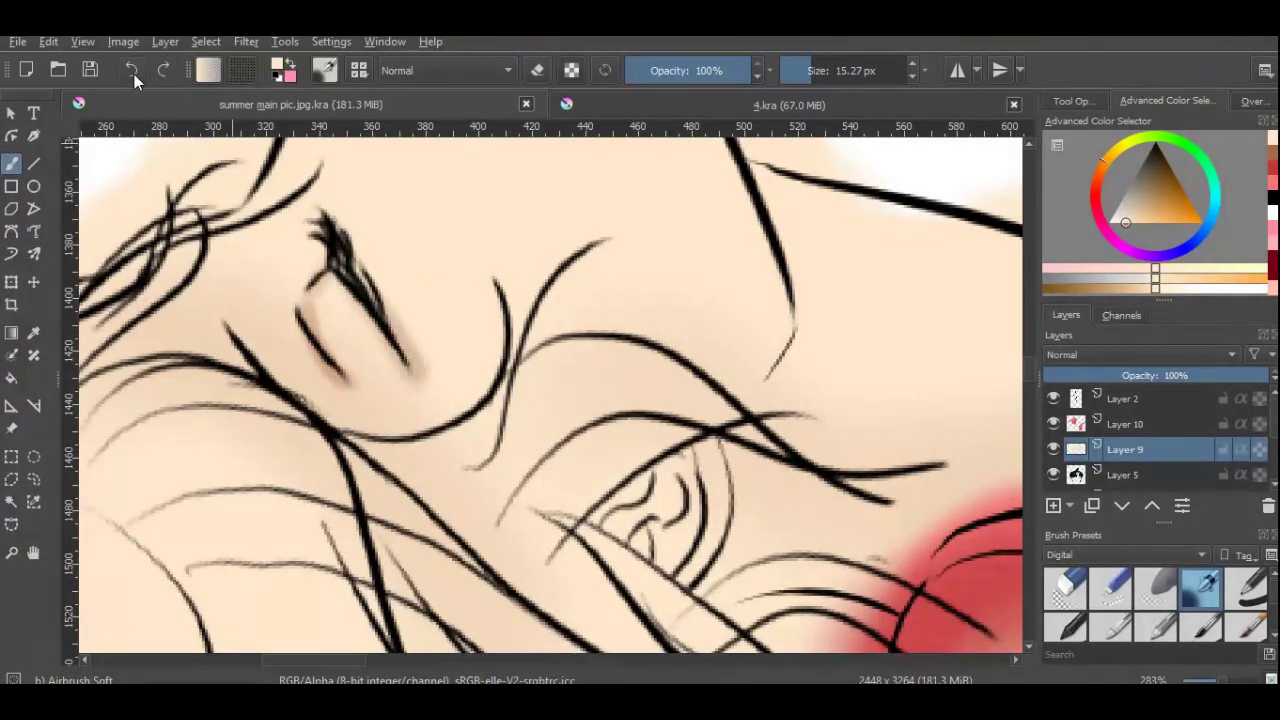
pyautogui.click(134, 72)
pyautogui.keyDown('ctrl'); pyautogui.click(351, 286); pyautogui.keyUp('ctrl')
pyautogui.moveTo(351, 286); pyautogui.dragTo(405, 360)
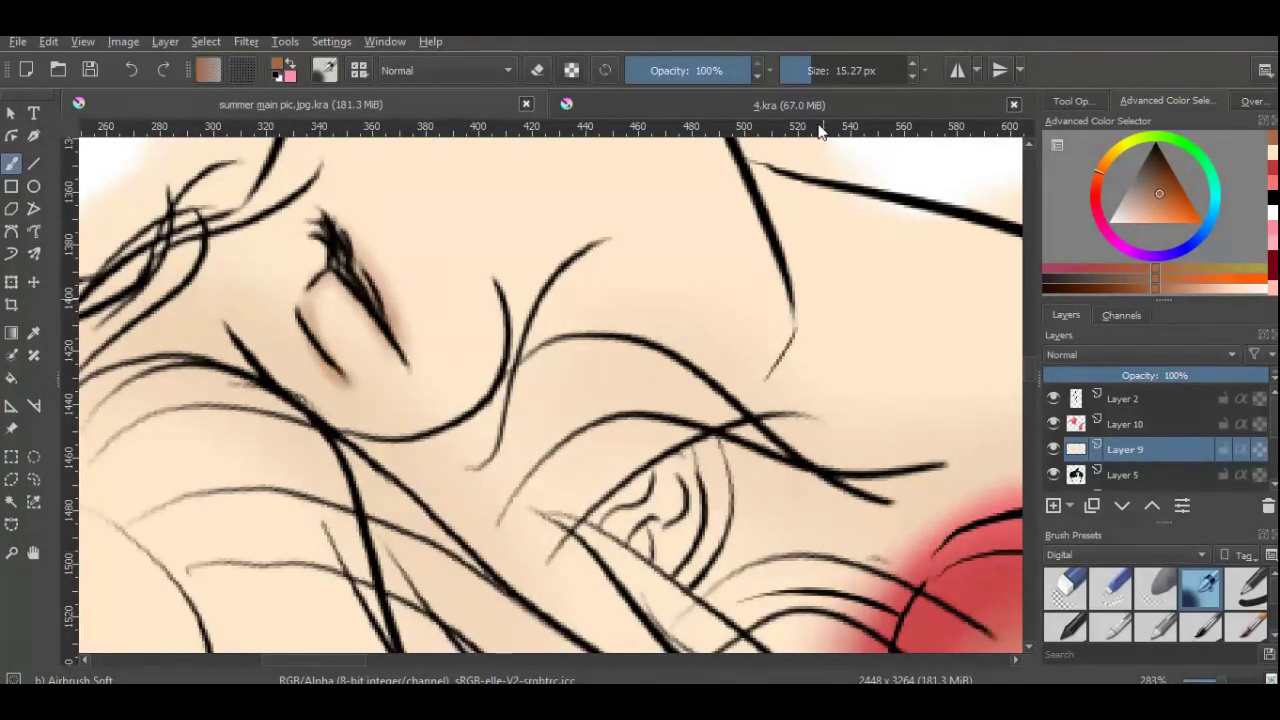
# Shade the woman's hairline, the skin under her hair and around her ear in brown at 27.20 px.
pyautogui.keyDown('ctrl'); pyautogui.click(428, 393); pyautogui.keyUp('ctrl')
pyautogui.moveTo(830, 186); pyautogui.dragTo(890, 190)
pyautogui.scroll(-7, 550, 395)
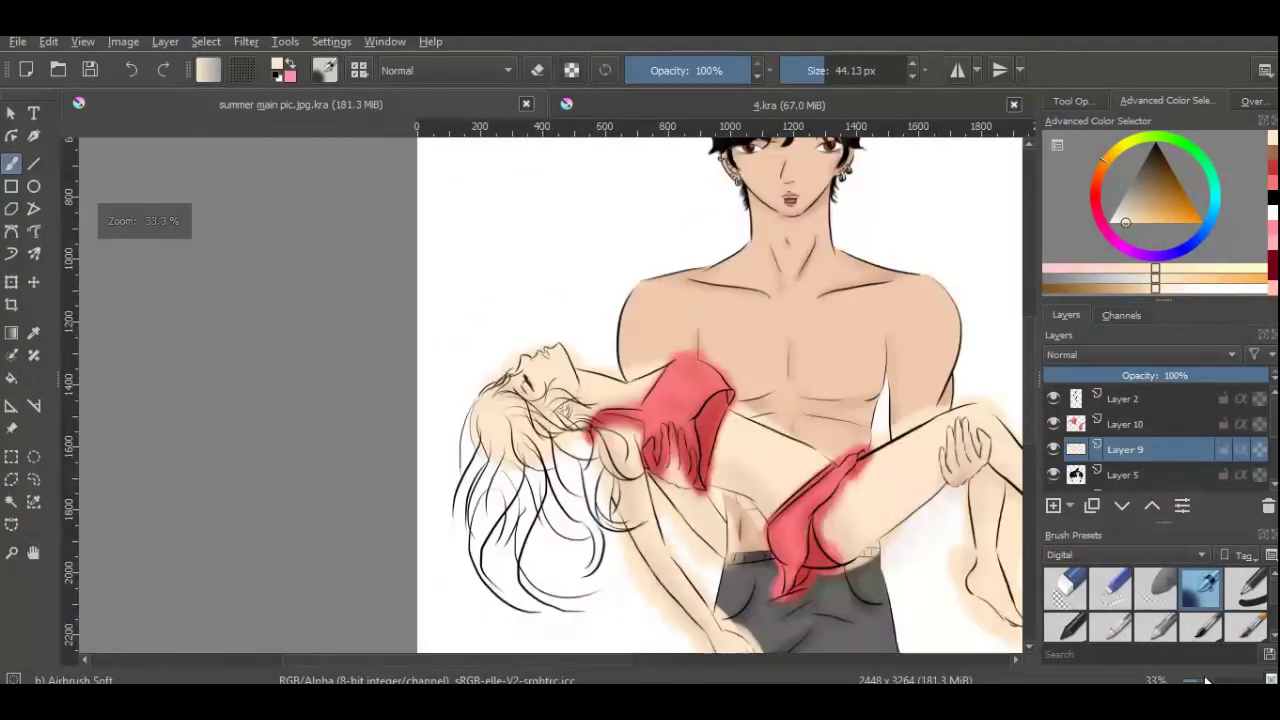
pyautogui.scroll(5, 550, 395)
pyautogui.keyDown('ctrl'); pyautogui.click(663, 380); pyautogui.keyUp('ctrl')
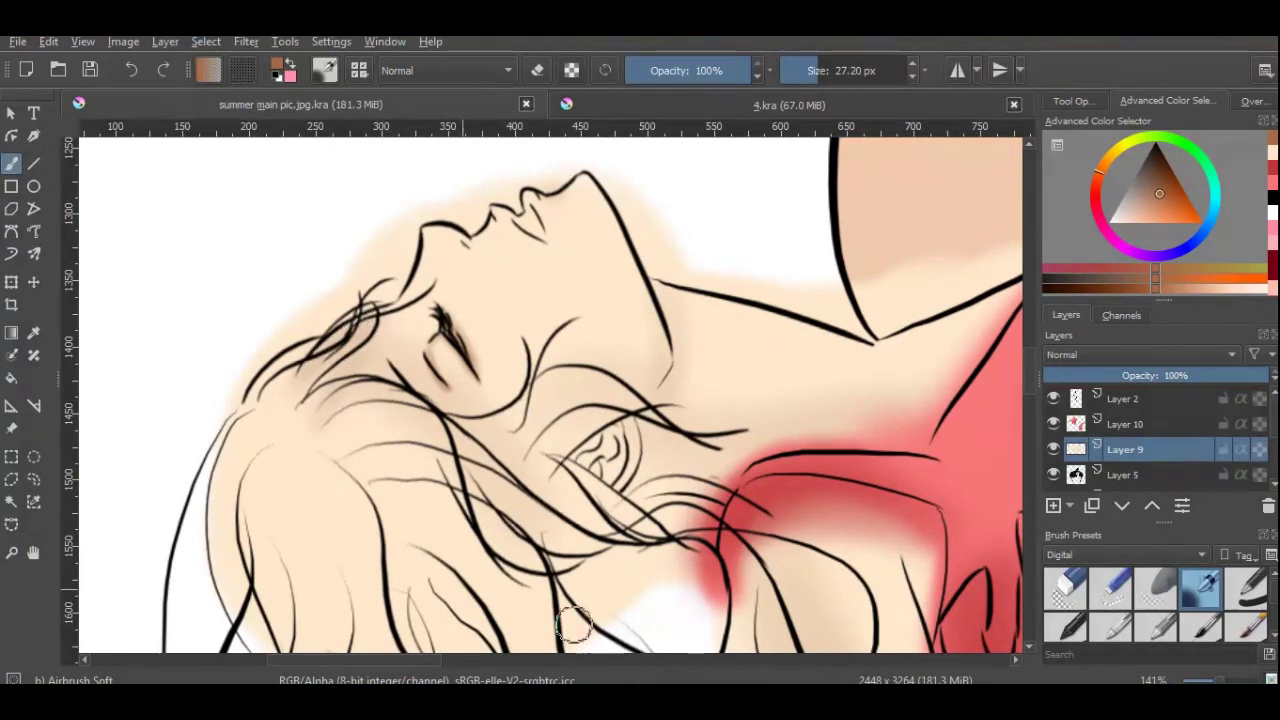
pyautogui.moveTo(345, 375)
pyautogui.mouseDown()
pyautogui.moveTo(484, 445)
pyautogui.moveTo(574, 449)
pyautogui.moveTo(645, 430)
pyautogui.mouseUp()
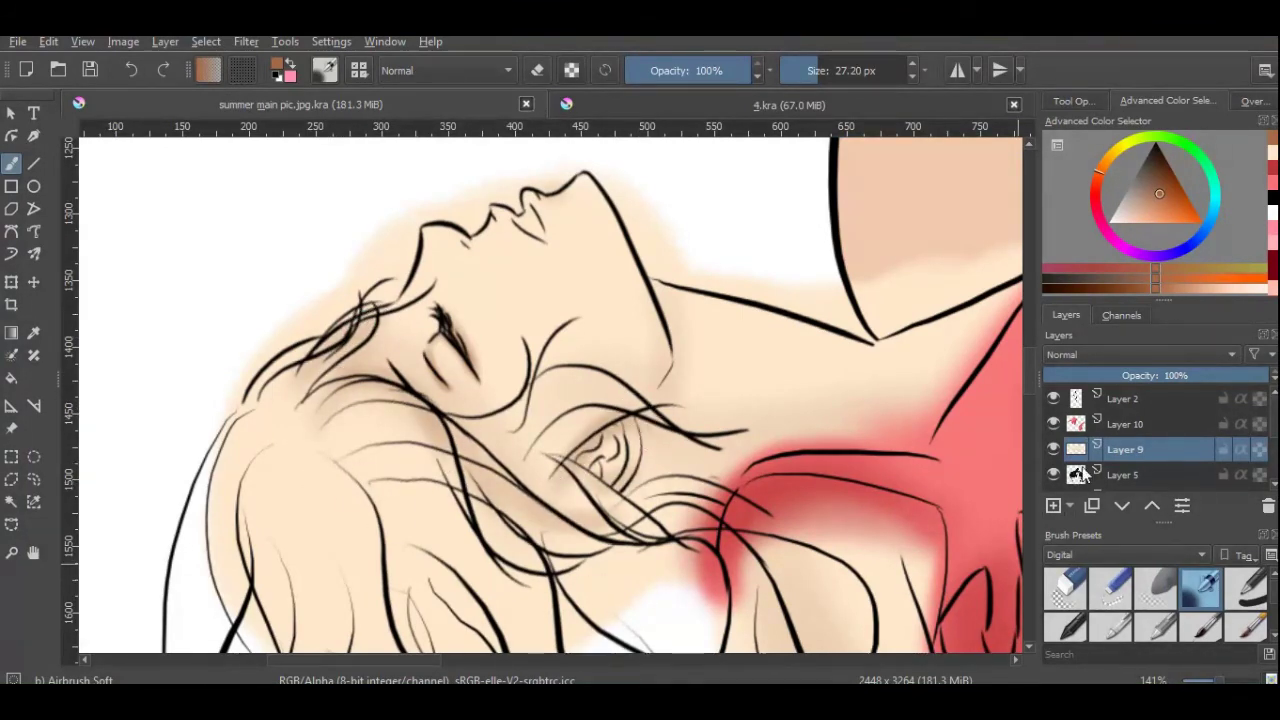
# Add Layer 11 above Layer 10 and airbrush a black base over the woman's hair, retrying with a smaller brush.
pyautogui.press('pageup')
pyautogui.click(1272, 205)
pyautogui.scroll(-5, 560, 400)
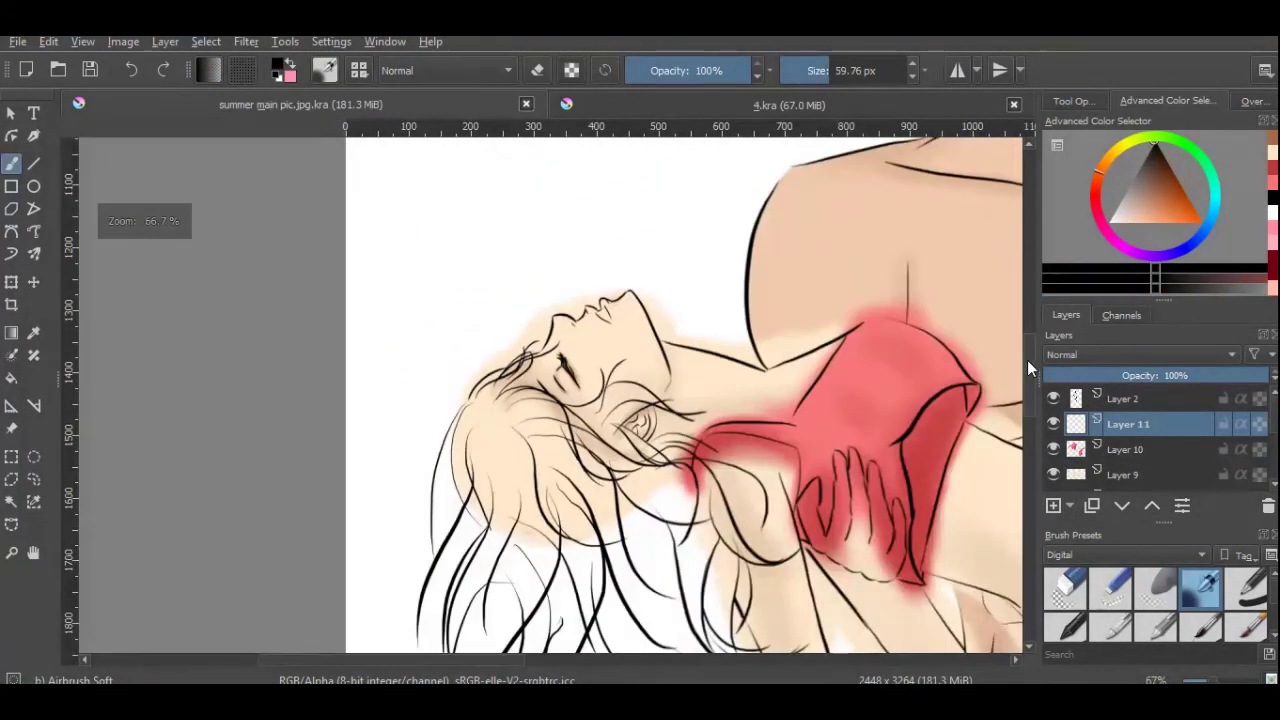
pyautogui.moveTo(495, 280)
pyautogui.mouseDown()
pyautogui.moveTo(445, 350)
pyautogui.moveTo(465, 580)
pyautogui.mouseUp()
pyautogui.moveTo(577, 594)
pyautogui.mouseDown()
pyautogui.moveTo(507, 515)
pyautogui.moveTo(542, 587)
pyautogui.moveTo(567, 340)
pyautogui.moveTo(703, 373)
pyautogui.moveTo(507, 293)
pyautogui.moveTo(549, 320)
pyautogui.moveTo(639, 340)
pyautogui.moveTo(600, 400)
pyautogui.mouseUp()
pyautogui.click(848, 70)
pyautogui.click(131, 70)
pyautogui.click(131, 70)
pyautogui.press('[')
pyautogui.press('[')
pyautogui.press('[')
pyautogui.moveTo(462, 282)
pyautogui.mouseDown()
pyautogui.moveTo(500, 520)
pyautogui.moveTo(557, 443)
pyautogui.moveTo(620, 560)
pyautogui.moveTo(700, 620)
pyautogui.mouseUp()
# Paint the lower hair strands and the curls beside the woman's shoulder black on Layer 11 at 36.20 px.
pyautogui.scroll(-3, 1005, 368)
pyautogui.press('[')
pyautogui.press('[')
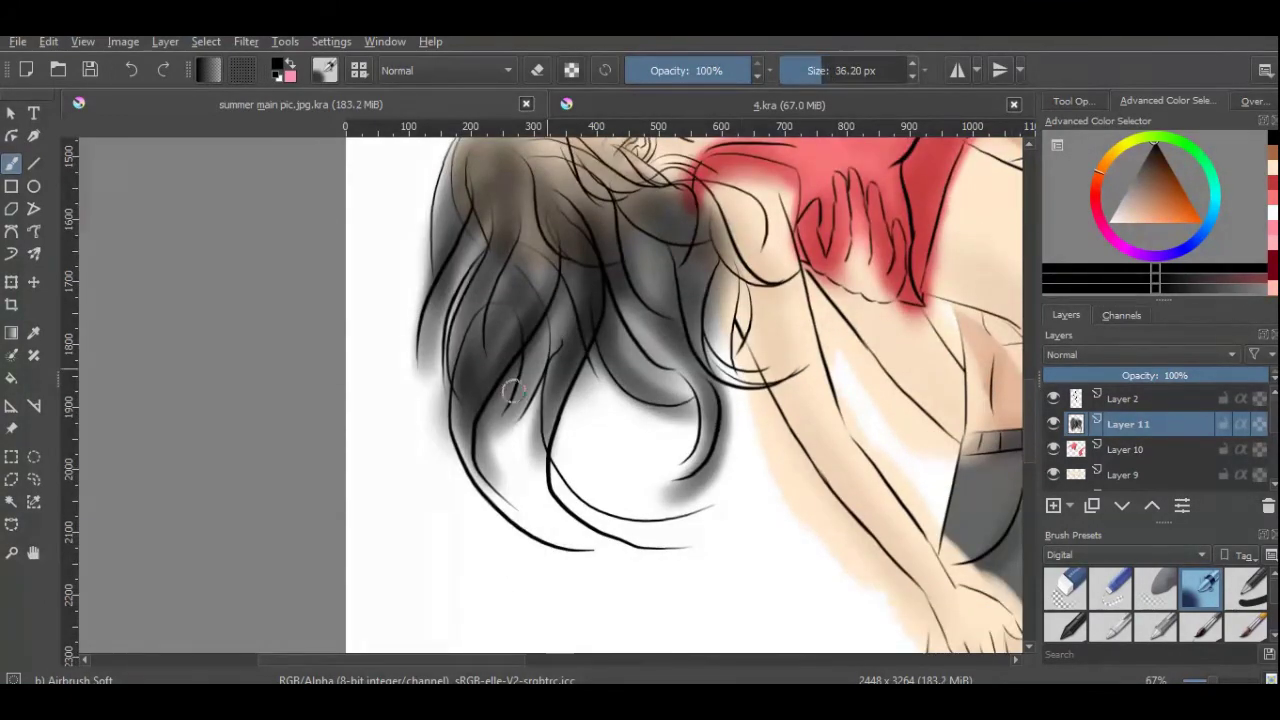
pyautogui.moveTo(620, 550)
pyautogui.mouseDown()
pyautogui.moveTo(471, 409)
pyautogui.moveTo(680, 437)
pyautogui.moveTo(692, 210)
pyautogui.mouseUp()
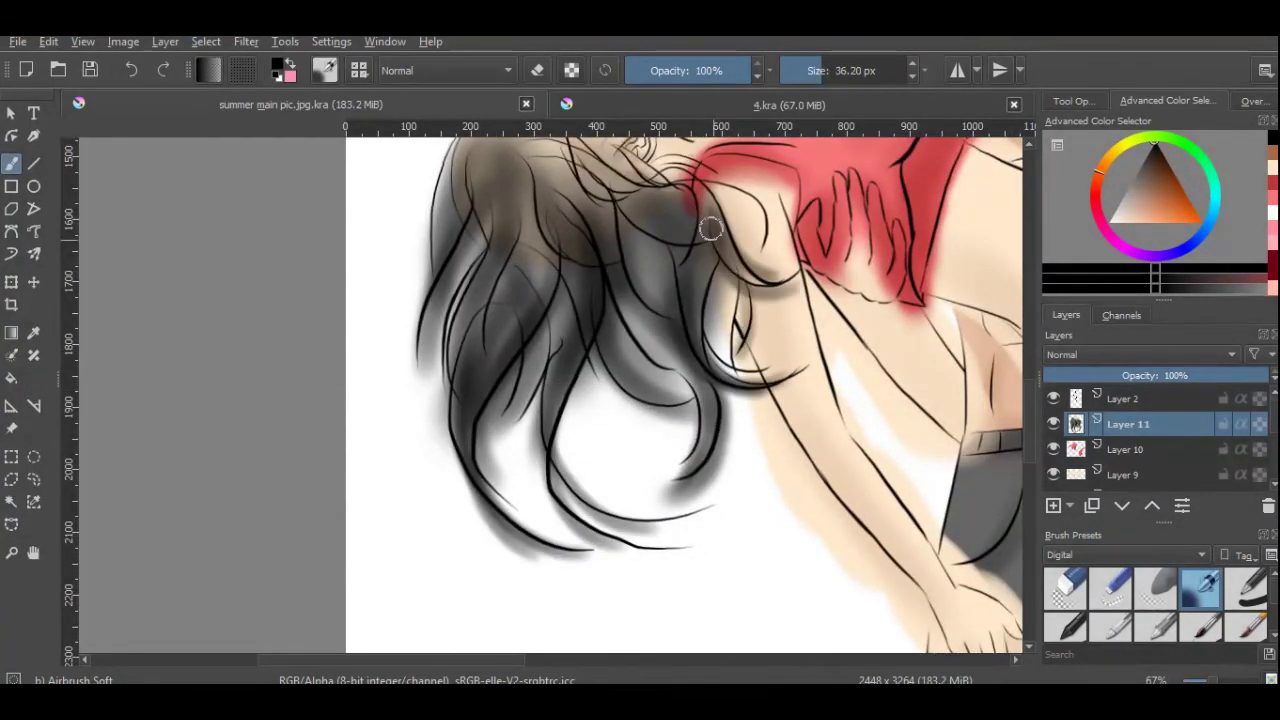
pyautogui.scroll(1, 400, 230)
pyautogui.click(131, 70)
pyautogui.moveTo(745, 430)
pyautogui.mouseDown()
pyautogui.moveTo(705, 334)
pyautogui.moveTo(722, 275)
pyautogui.mouseUp()
# Build up black over the crown, the front hairline and the hair around the ear on Layer 11 at 36.20 px.
pyautogui.scroll(2, 700, 400)
pyautogui.moveTo(470, 300)
pyautogui.mouseDown()
pyautogui.moveTo(491, 529)
pyautogui.moveTo(560, 310)
pyautogui.moveTo(678, 336)
pyautogui.moveTo(632, 341)
pyautogui.moveTo(671, 586)
pyautogui.moveTo(510, 260)
pyautogui.moveTo(468, 438)
pyautogui.mouseUp()
pyautogui.click(131, 70)
pyautogui.click(131, 70)
pyautogui.moveTo(510, 230)
pyautogui.mouseDown()
pyautogui.moveTo(486, 286)
pyautogui.moveTo(449, 509)
pyautogui.moveTo(471, 386)
pyautogui.moveTo(566, 391)
pyautogui.moveTo(629, 371)
pyautogui.moveTo(606, 300)
pyautogui.moveTo(716, 377)
pyautogui.moveTo(609, 360)
pyautogui.moveTo(571, 414)
pyautogui.moveTo(457, 293)
pyautogui.moveTo(440, 400)
pyautogui.mouseUp()
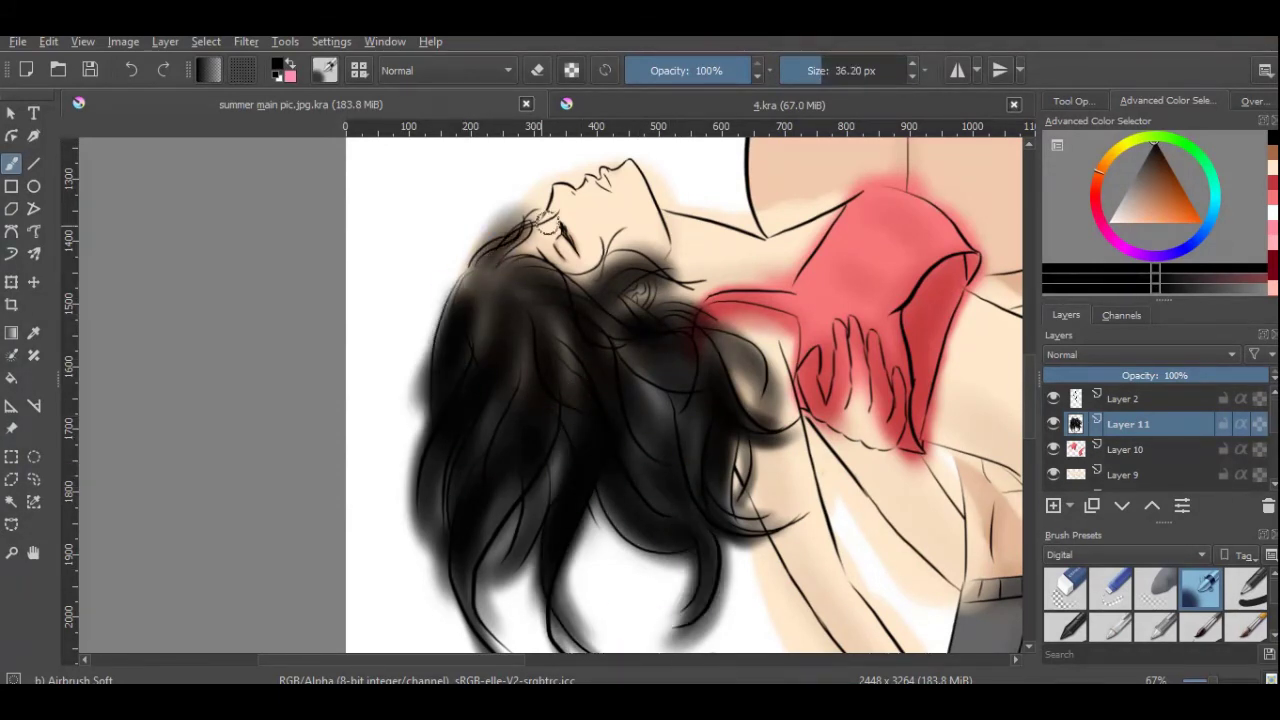
pyautogui.click(131, 70)
pyautogui.moveTo(478, 262); pyautogui.dragTo(540, 228)
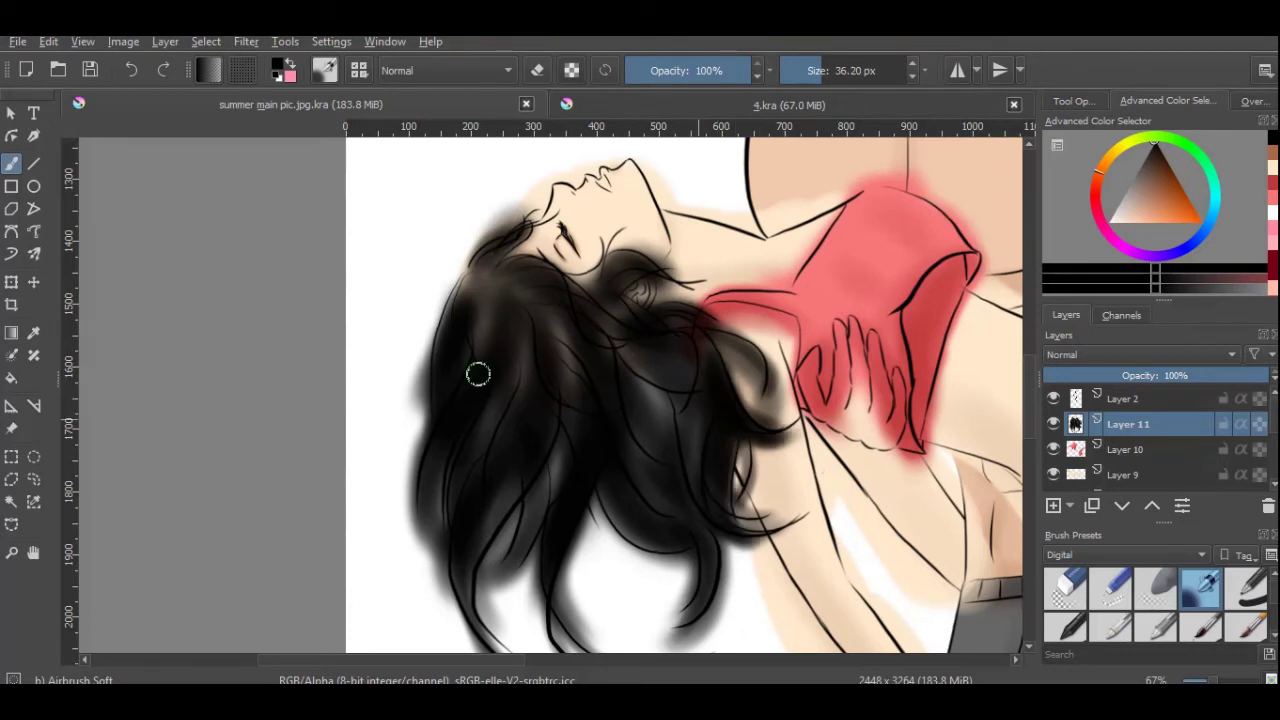
pyautogui.moveTo(533, 370)
pyautogui.mouseDown()
pyautogui.moveTo(536, 497)
pyautogui.moveTo(609, 374)
pyautogui.mouseUp()
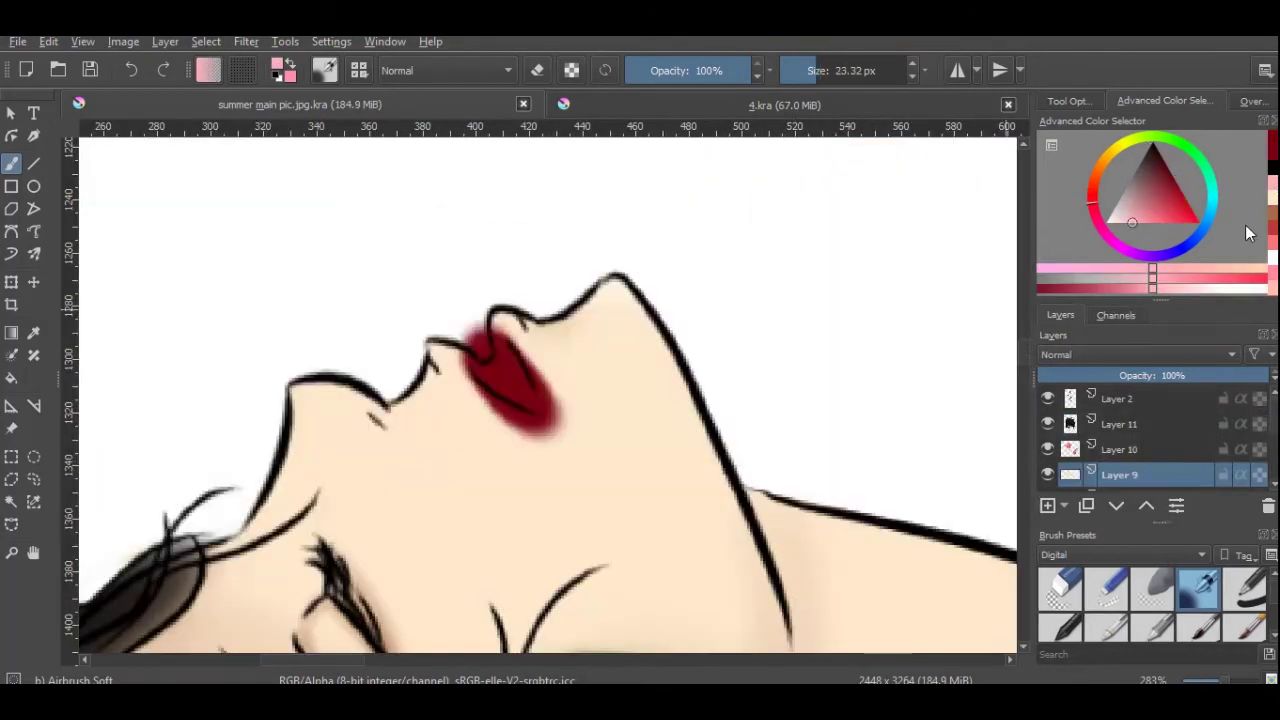
# Airbrush a pink tongue inside the woman's dark red mouth on Layer 9 at 10.36 px.
pyautogui.click(140, 77)
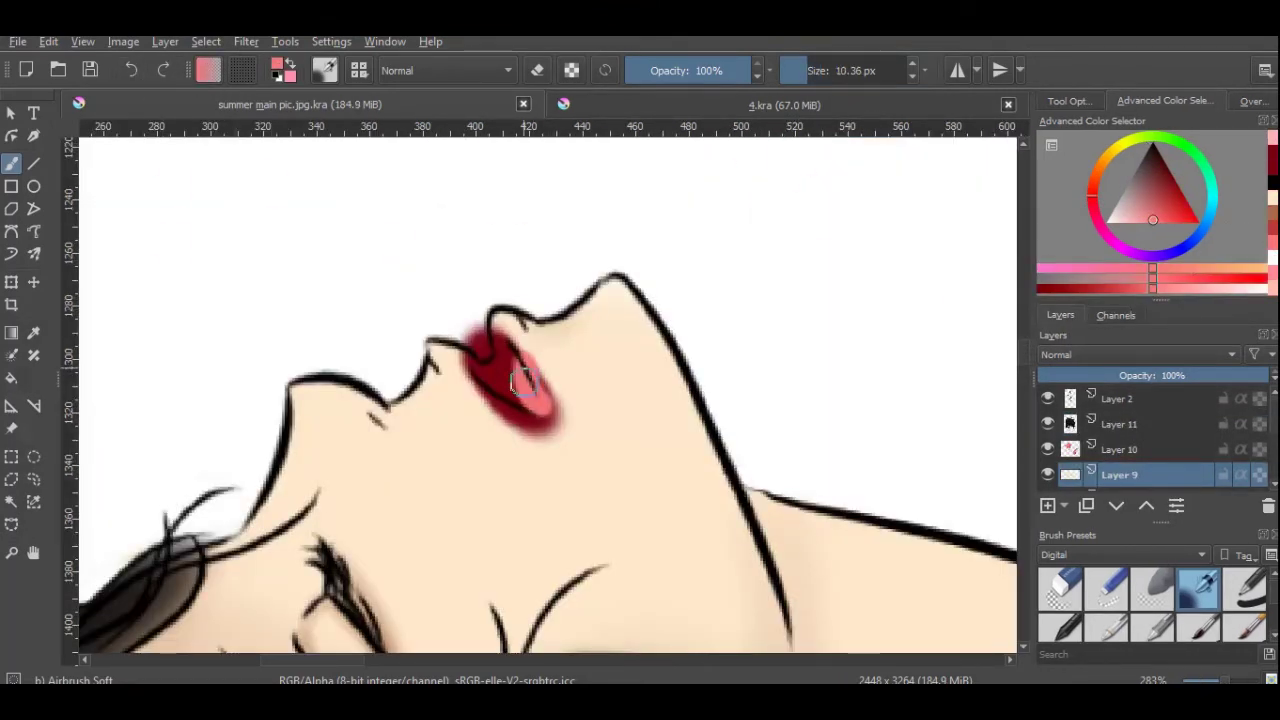
pyautogui.press('l')
pyautogui.press('l')
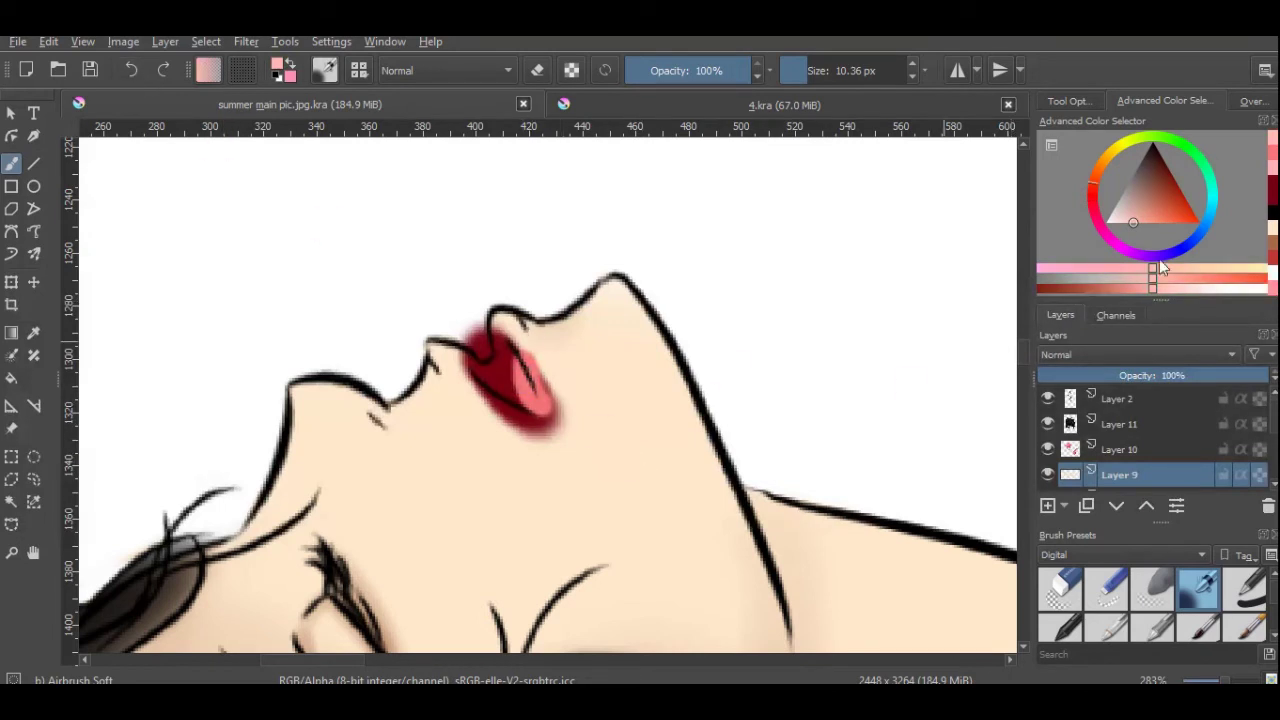
# Paint the woman's upper and lower teeth white inside the mouth on Layer 9 at 10.36 px.
pyautogui.click(1160, 267)
pyautogui.press('l')
pyautogui.press('l')
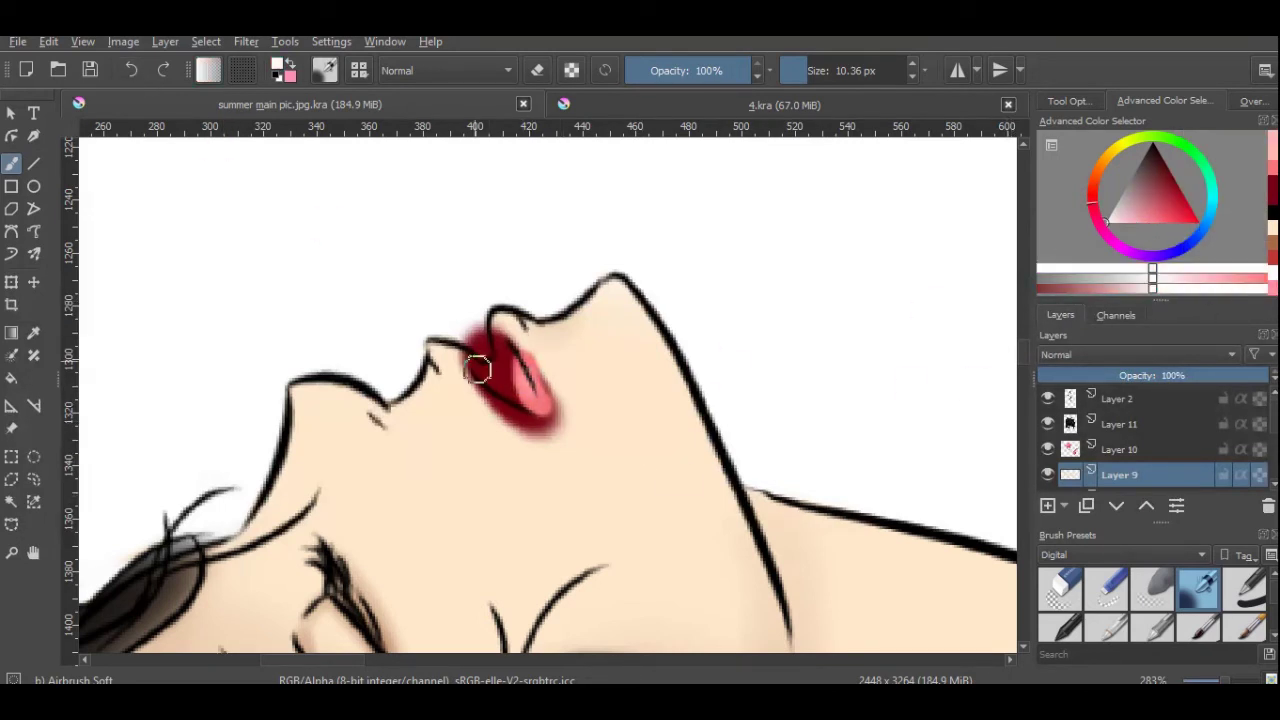
pyautogui.moveTo(477, 366)
pyautogui.mouseDown()
pyautogui.moveTo(514, 411)
pyautogui.moveTo(525, 356)
pyautogui.mouseUp()
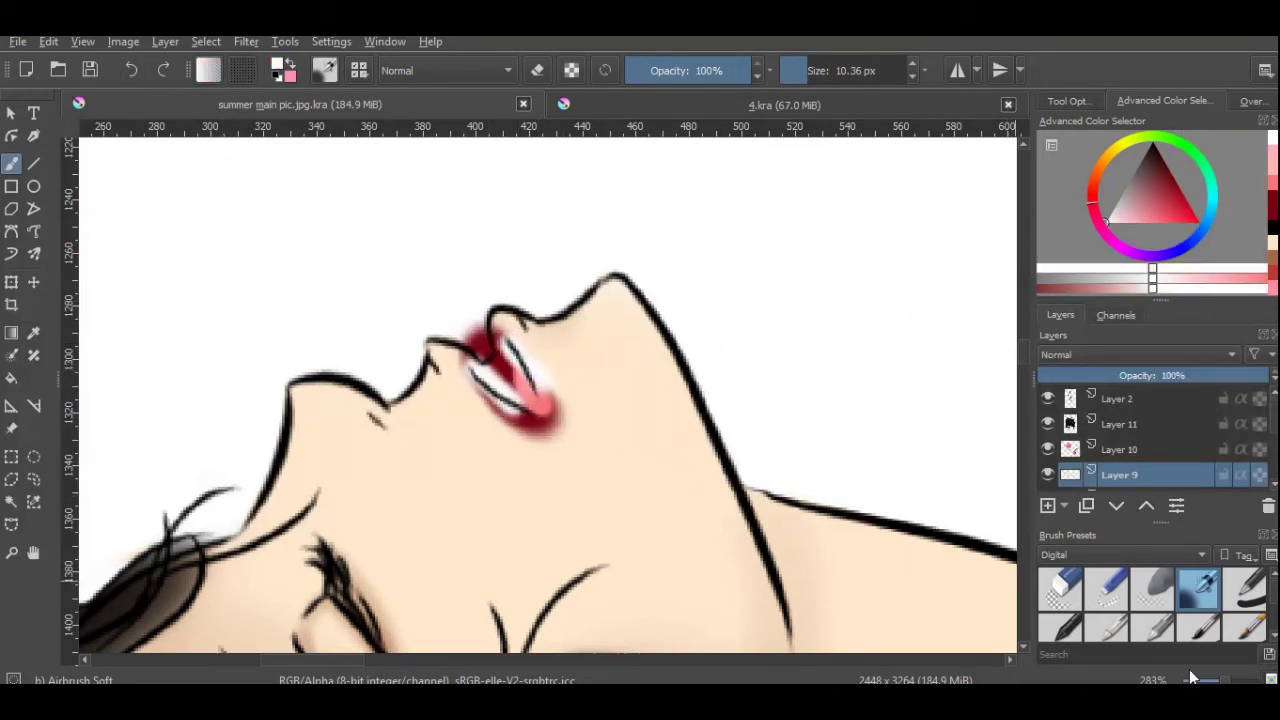
pyautogui.moveTo(1190, 678); pyautogui.dragTo(1225, 680)
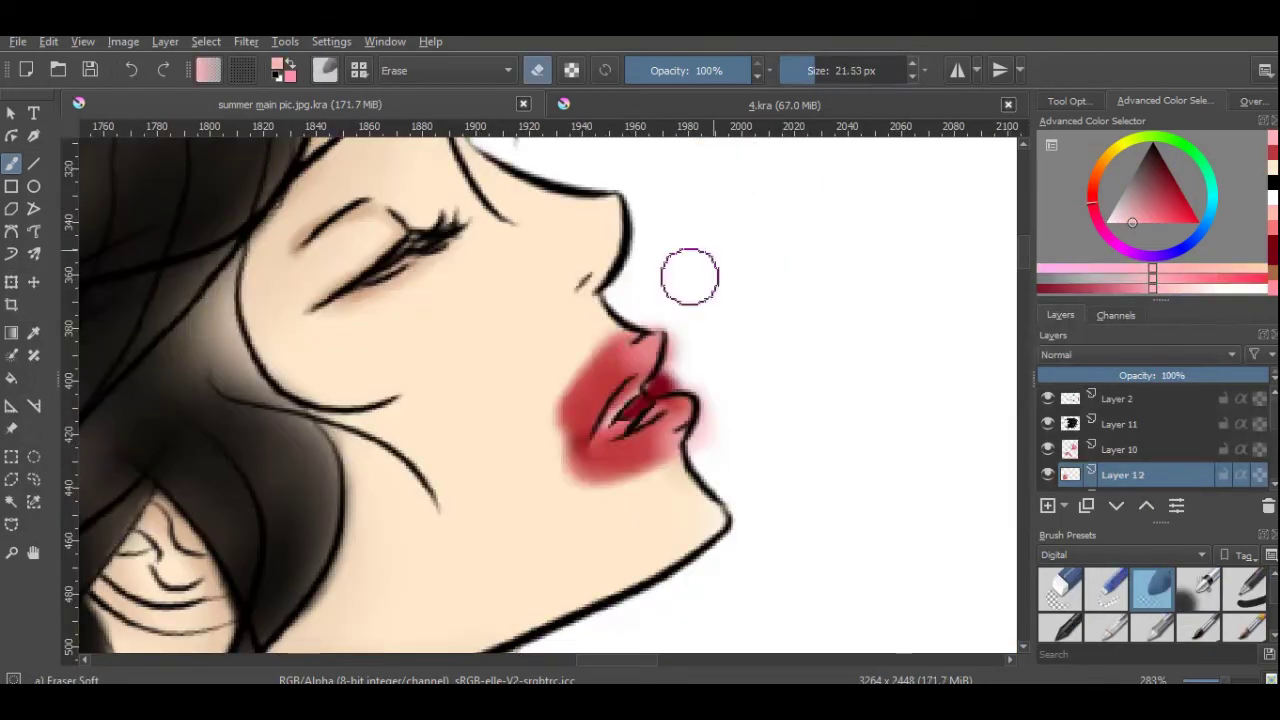
# Erase the excess red around the woman's lips on Layer 12 at 21.53 px and airbrush skin tone around them on Layer 9 at 33.79 px.
pyautogui.moveTo(689, 276)
pyautogui.mouseDown()
pyautogui.moveTo(649, 303)
pyautogui.moveTo(557, 413)
pyautogui.mouseUp()
pyautogui.moveTo(712, 411); pyautogui.dragTo(600, 470)
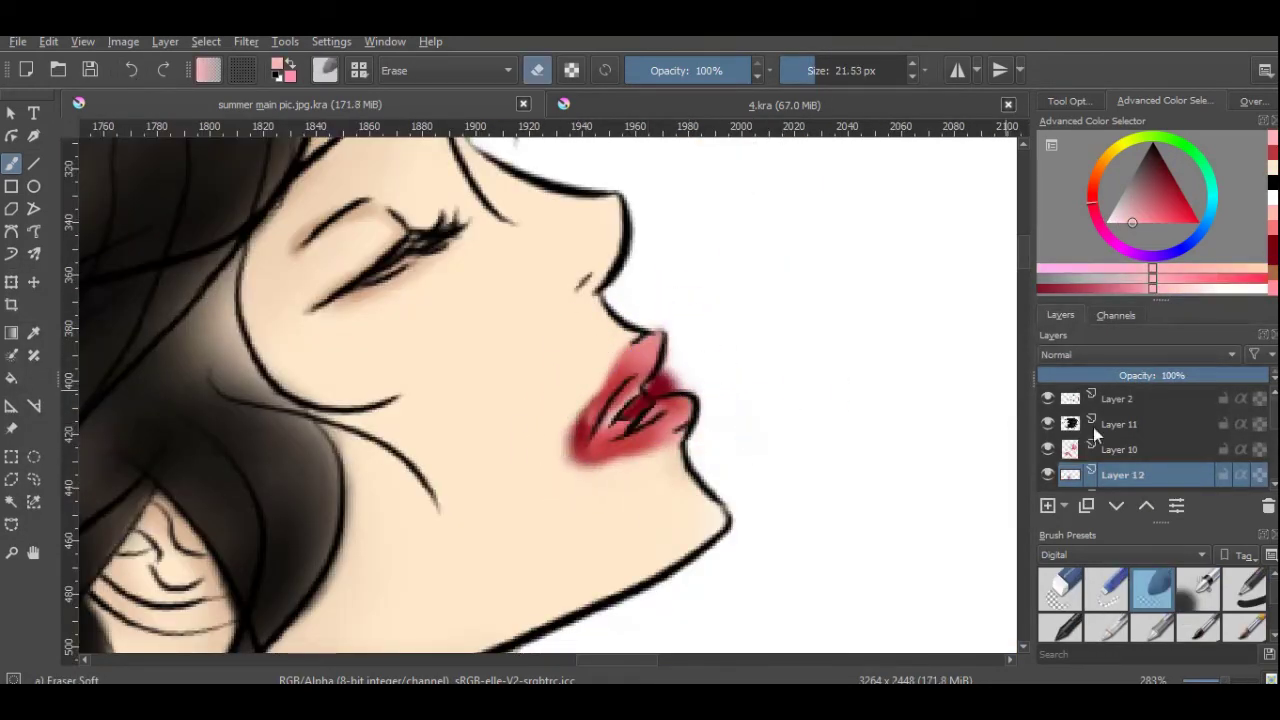
pyautogui.press('pagedown')
pyautogui.click(818, 70)
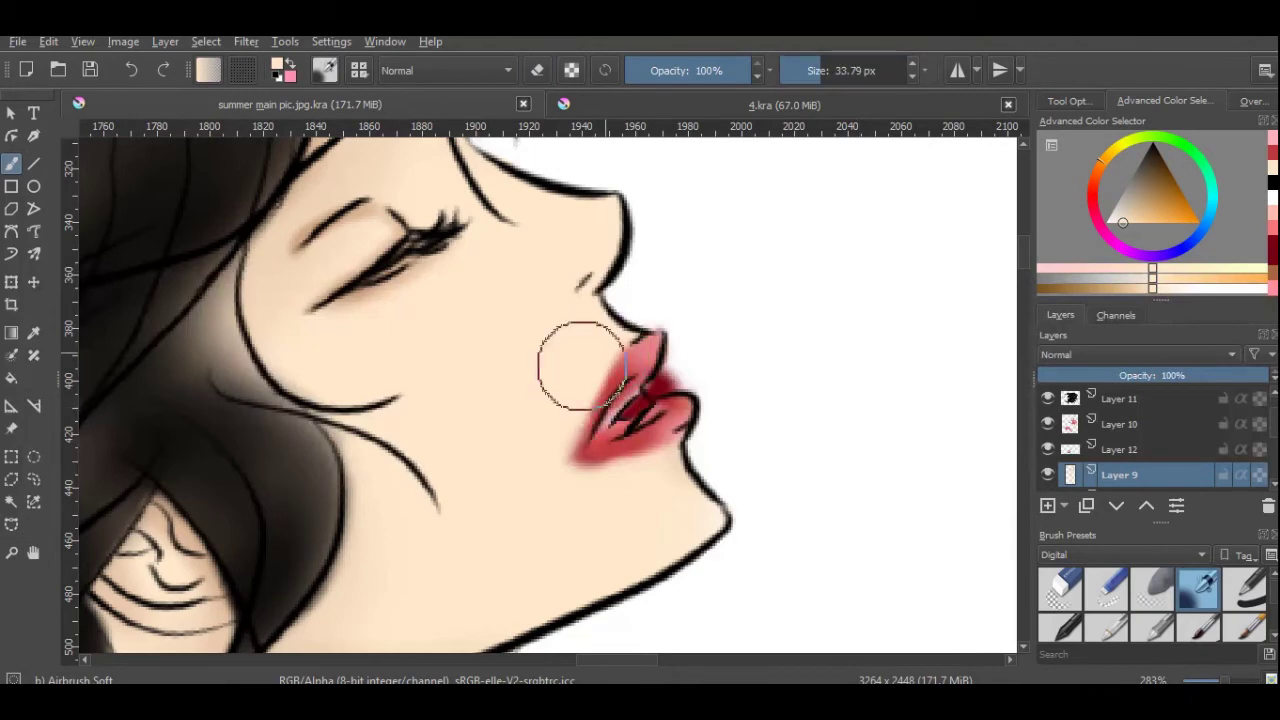
pyautogui.moveTo(571, 357)
pyautogui.mouseDown()
pyautogui.moveTo(652, 474)
pyautogui.moveTo(682, 452)
pyautogui.mouseUp()
# Check the mouth with Layer 12 hidden, and erase stray lip colour around the mouth opening and lip outline on Layer 12 at 16.70 px.
pyautogui.press('/')
pyautogui.click(1048, 450)
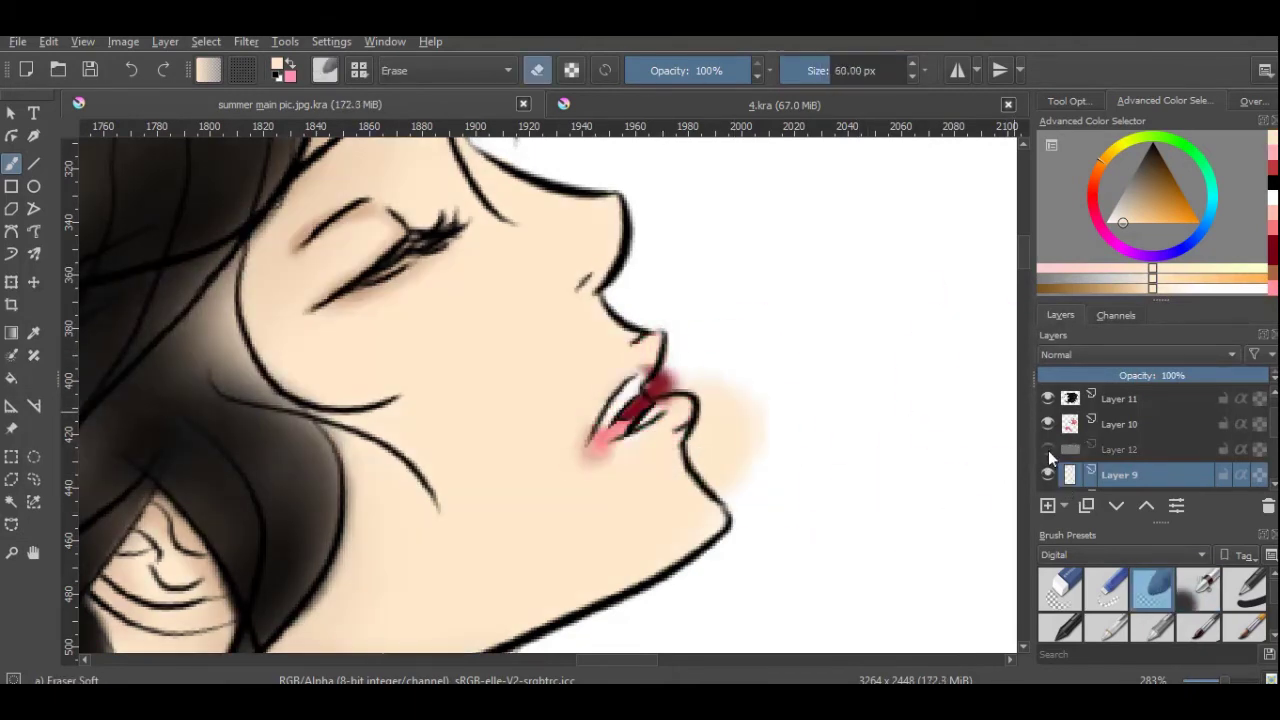
pyautogui.click(1048, 450)
pyautogui.press('+')
pyautogui.press('+')
pyautogui.click(1052, 449)
pyautogui.click(812, 70)
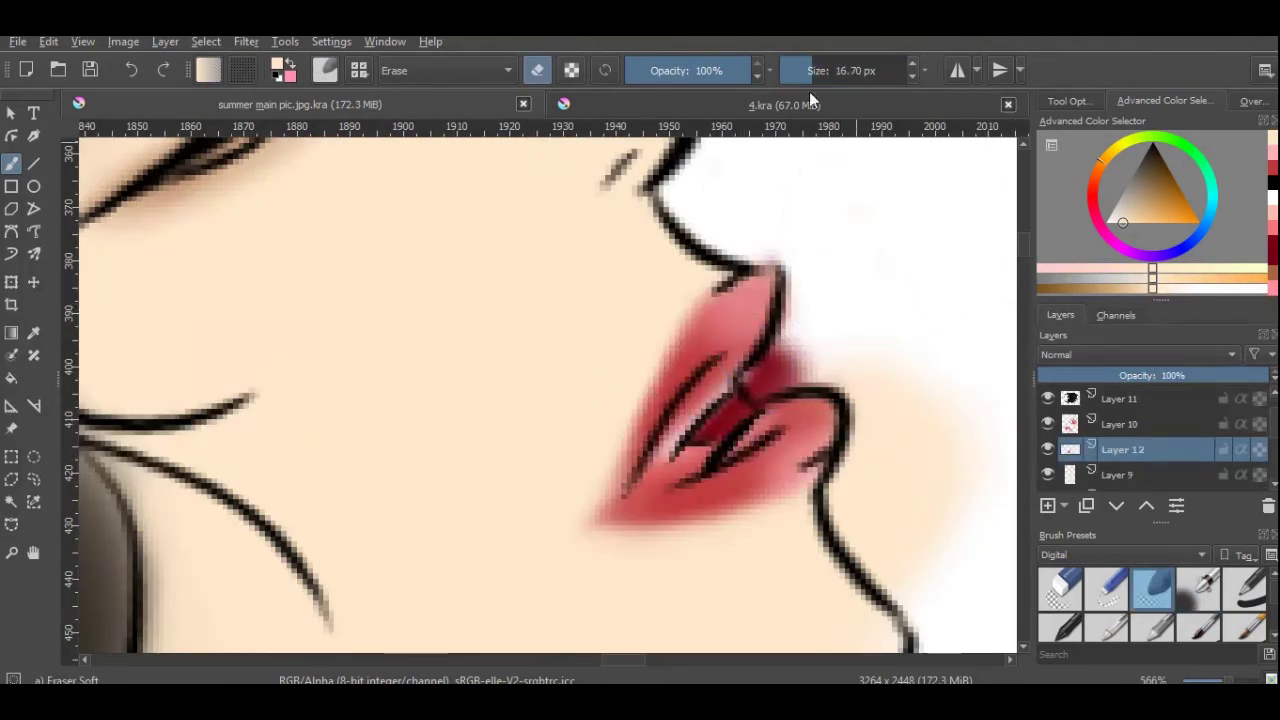
pyautogui.moveTo(735, 365)
pyautogui.mouseDown()
pyautogui.moveTo(685, 439)
pyautogui.moveTo(696, 456)
pyautogui.moveTo(765, 410)
pyautogui.mouseUp()
pyautogui.moveTo(800, 330)
pyautogui.mouseDown()
pyautogui.moveTo(771, 366)
pyautogui.moveTo(850, 400)
pyautogui.mouseUp()
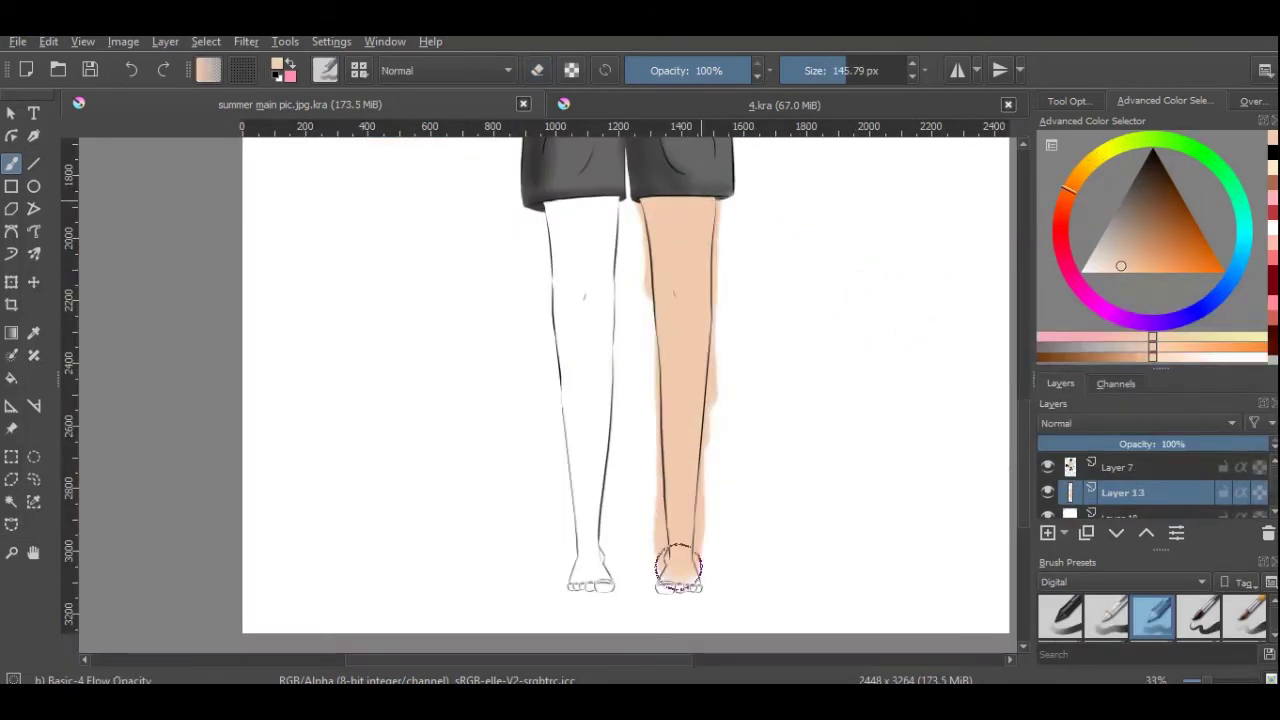
# Paint the remaining bare leg and both feet in tan skin tone on Layer 13 with Basic-4 Flow Opacity at 145.79 px.
pyautogui.moveTo(600, 320)
pyautogui.mouseDown()
pyautogui.moveTo(570, 237)
pyautogui.moveTo(590, 600)
pyautogui.mouseUp()
pyautogui.press('+')
pyautogui.press('+')
pyautogui.press('+')
pyautogui.press('+')
pyautogui.scroll(-5, 1030, 565)
pyautogui.hscroll(3, 1030, 565)
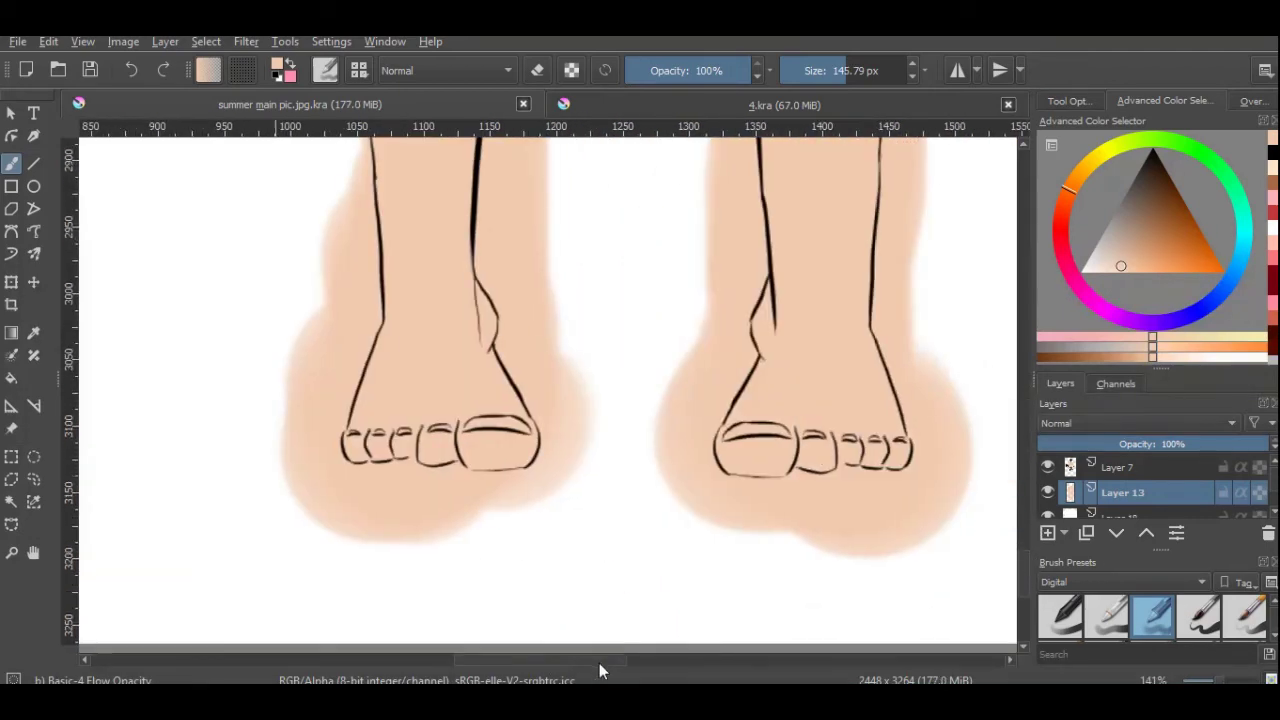
# Airbrush brown shading below the shorts and along both legs on Layer 13 at 172.24 px and 217.62 px.
pyautogui.press('-')
pyautogui.press('-')
pyautogui.press('-')
pyautogui.press('-')
pyautogui.press('-')
pyautogui.scroll(5, 1020, 484)
pyautogui.scroll(-5, 550, 400)
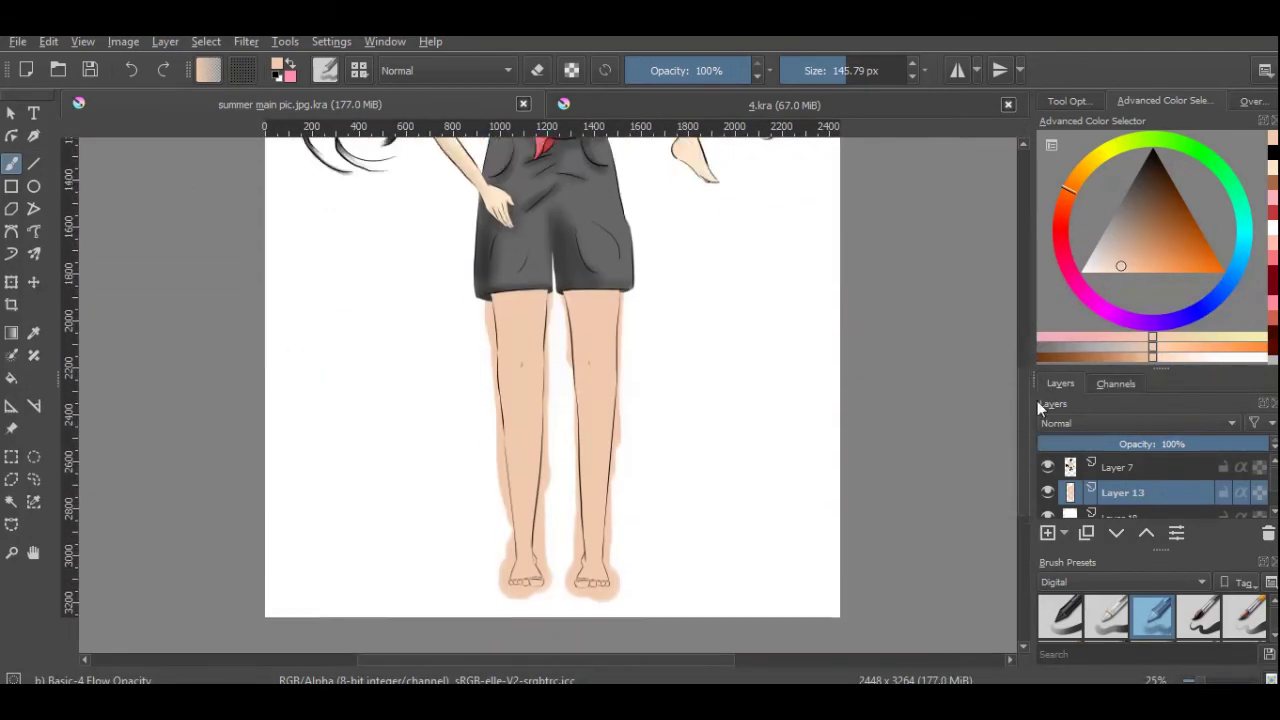
pyautogui.scroll(5, 550, 400)
pyautogui.scroll(-5, 550, 400)
pyautogui.click(1199, 615)
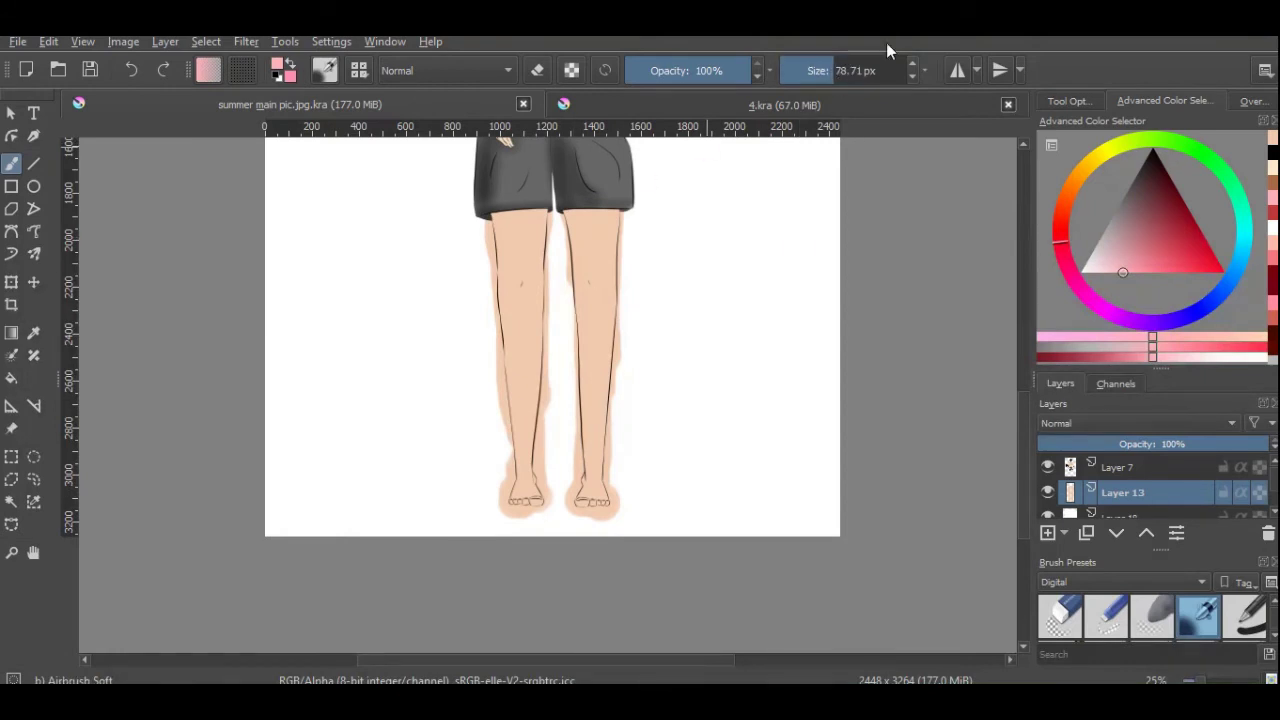
pyautogui.keyDown('ctrl'); pyautogui.click(580, 214); pyautogui.keyUp('ctrl')
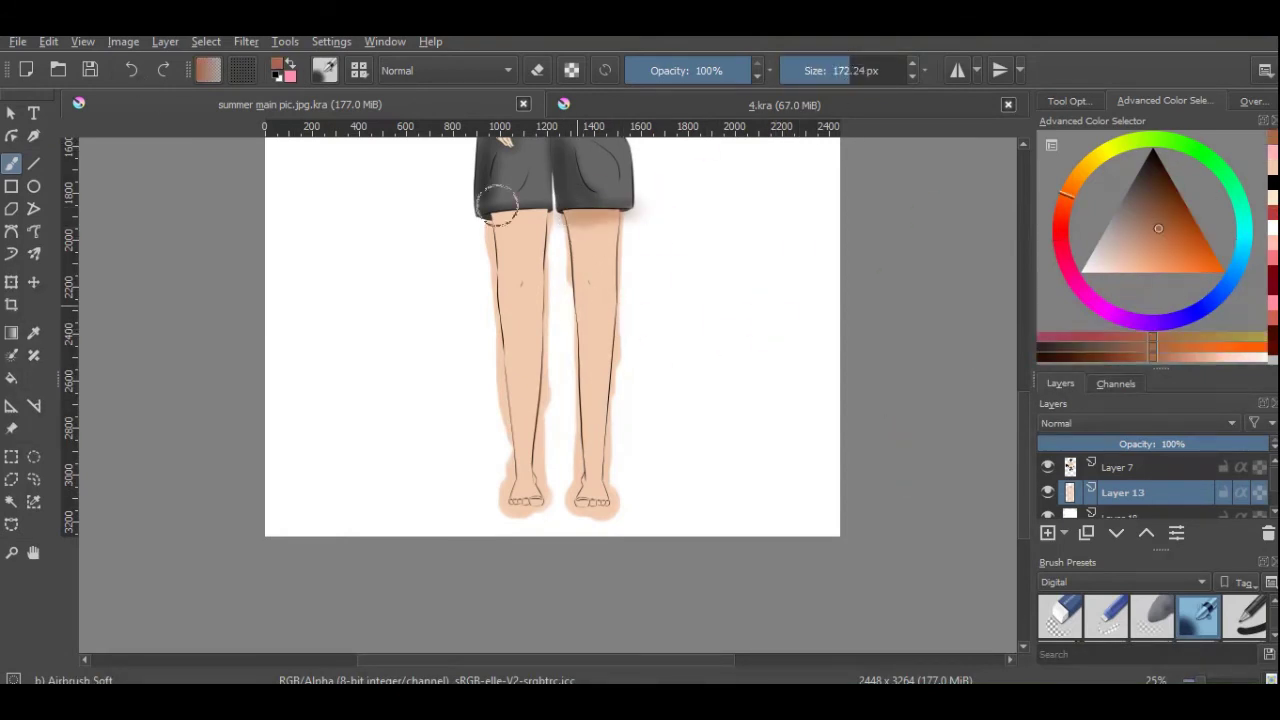
pyautogui.moveTo(545, 190)
pyautogui.mouseDown()
pyautogui.moveTo(571, 229)
pyautogui.moveTo(587, 527)
pyautogui.mouseUp()
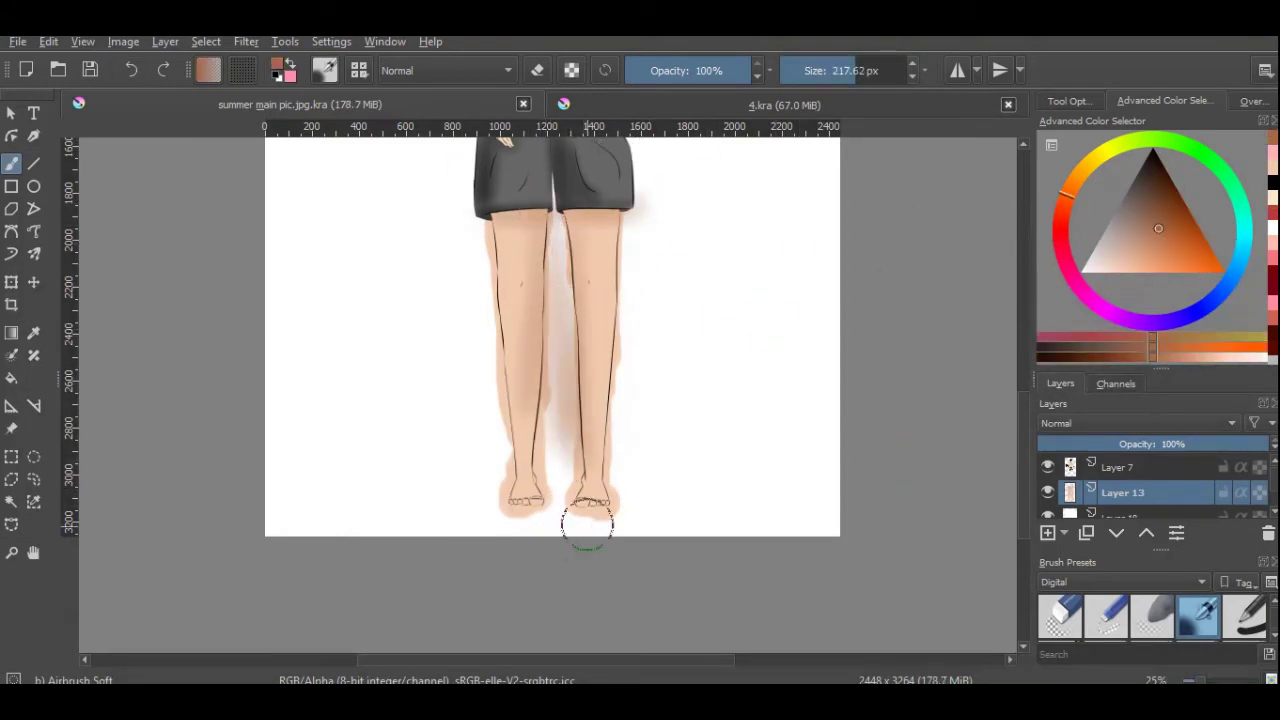
pyautogui.scroll(2, 545, 488)
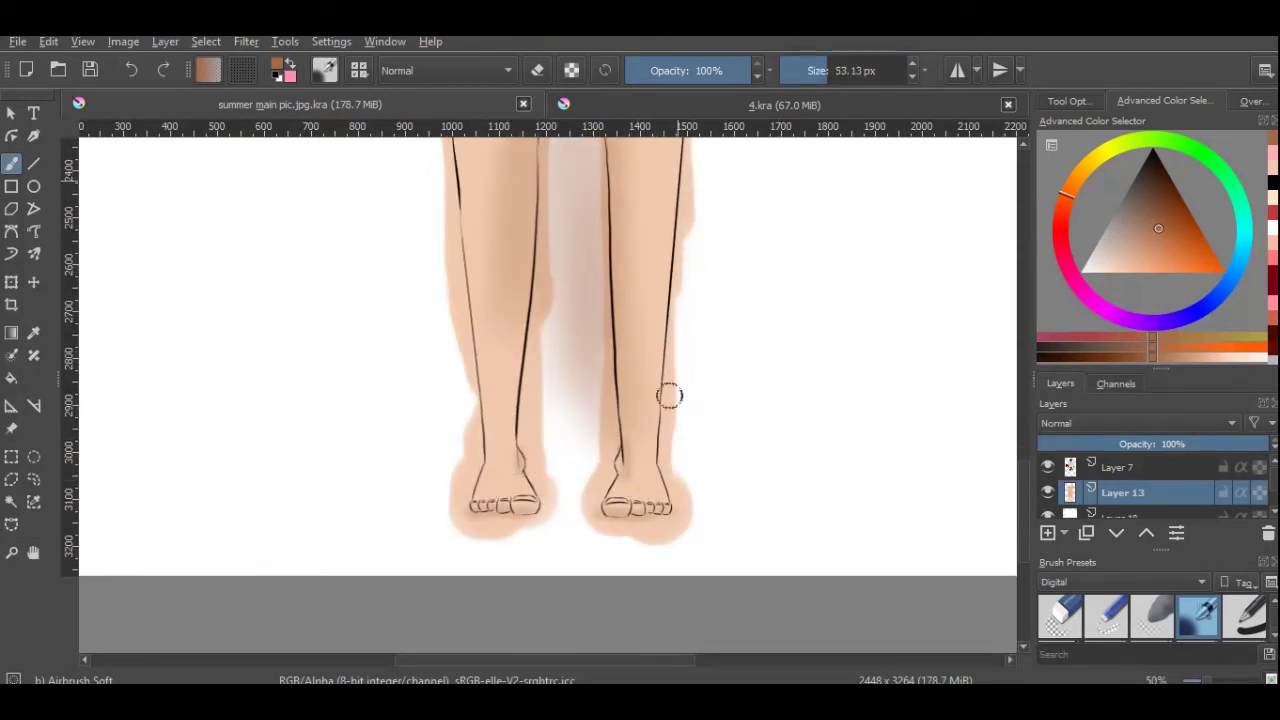
# Shade the edges of the lower legs in brown on Layer 13 at 53.13 px, and at 60% opacity with a 111.42 px airbrush.
pyautogui.moveTo(614, 163); pyautogui.dragTo(680, 331)
pyautogui.press('i')
pyautogui.press('i')
pyautogui.press('i')
pyautogui.press('i')
pyautogui.moveTo(470, 260); pyautogui.dragTo(475, 476)
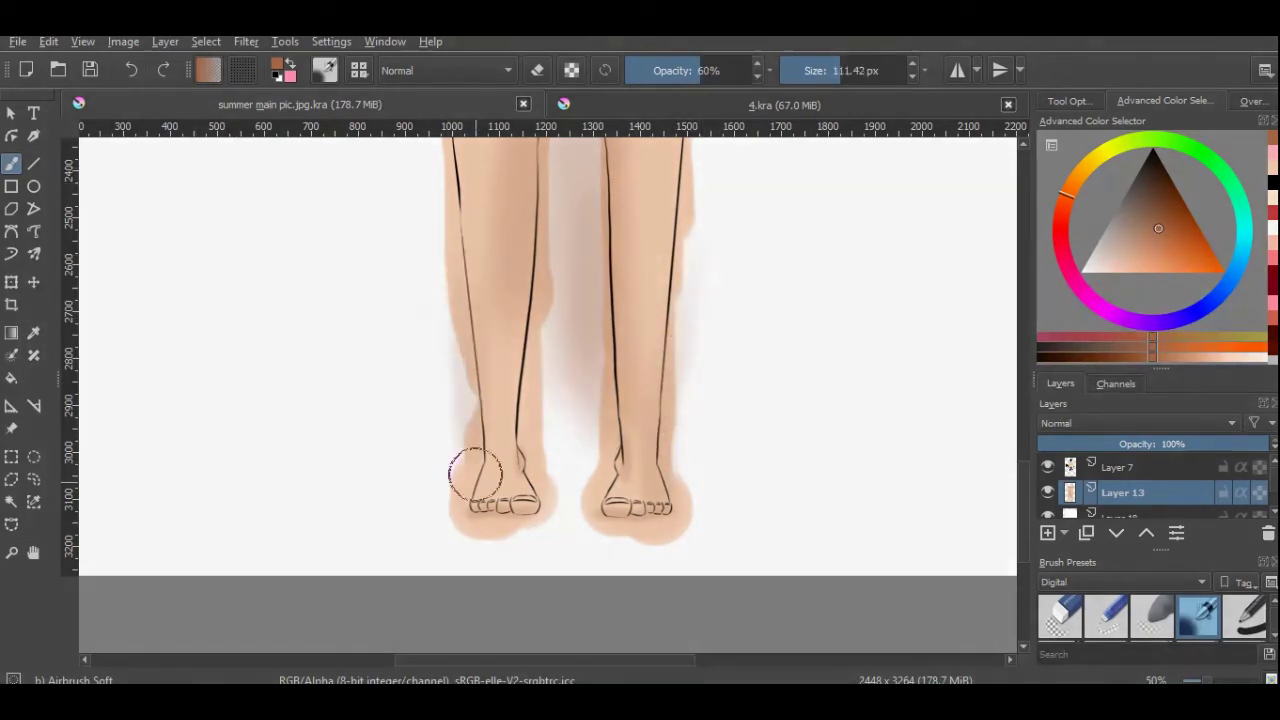